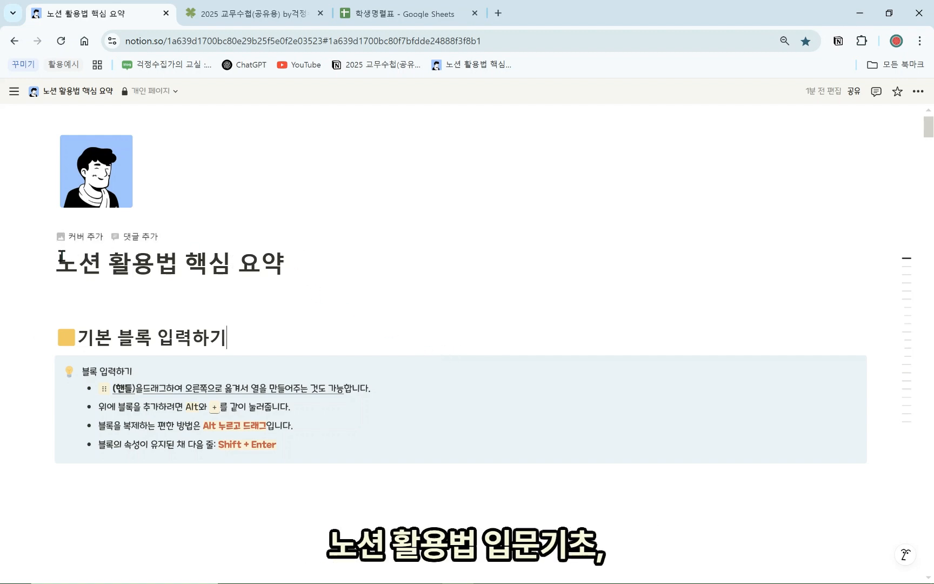
Select and deselect parts of the page title '노션 활용법 핵심 요약'
left_click(177, 263)
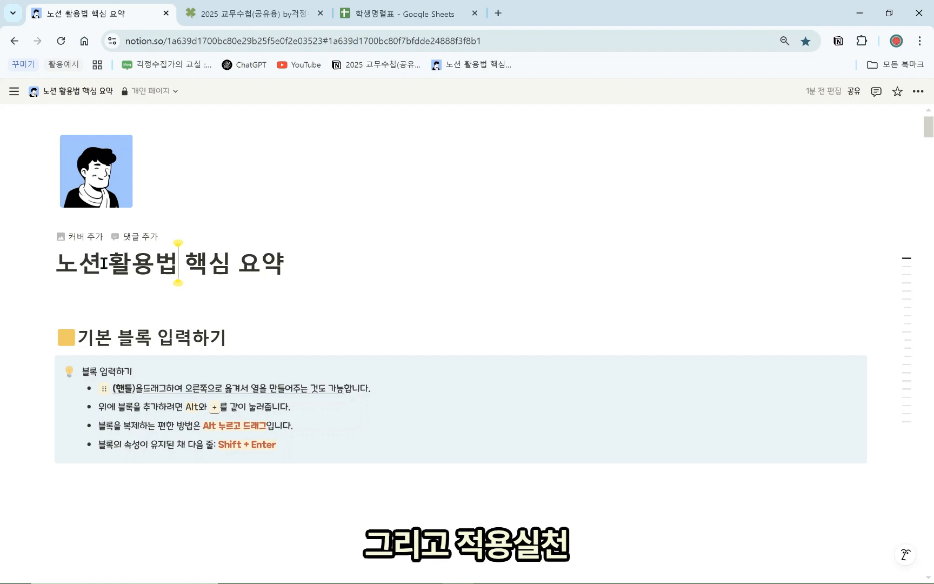
left_click_drag(57, 264, 181, 264)
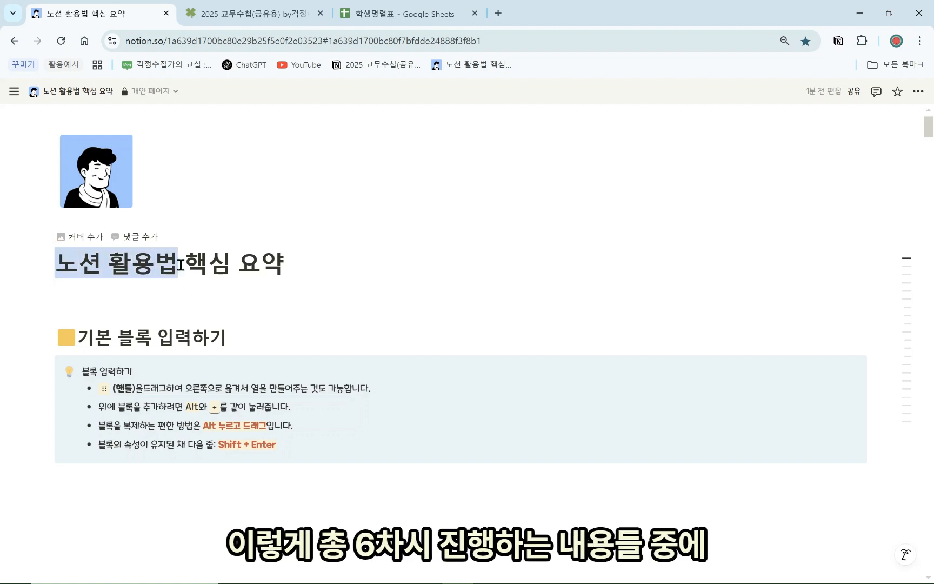
left_click(253, 274)
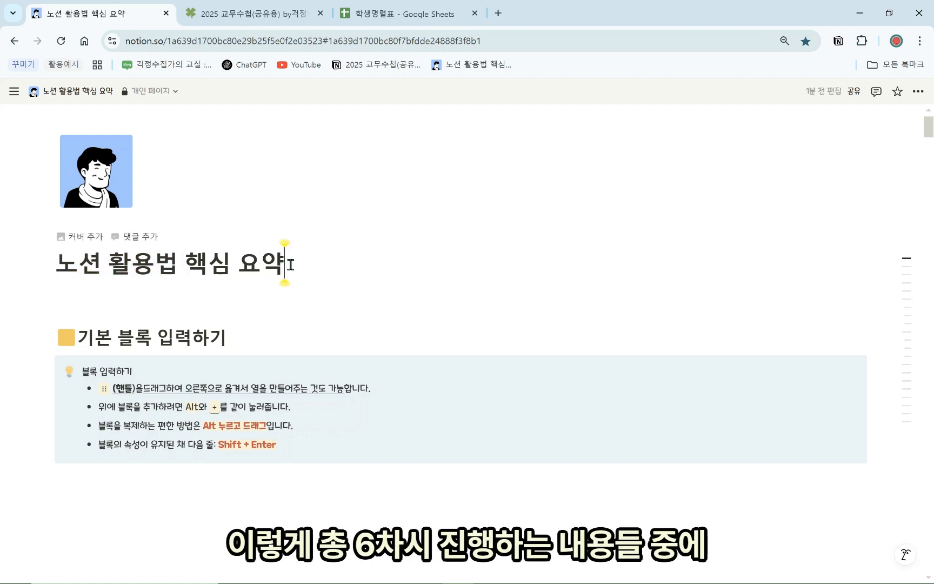
left_click_drag(290, 263, 65, 263)
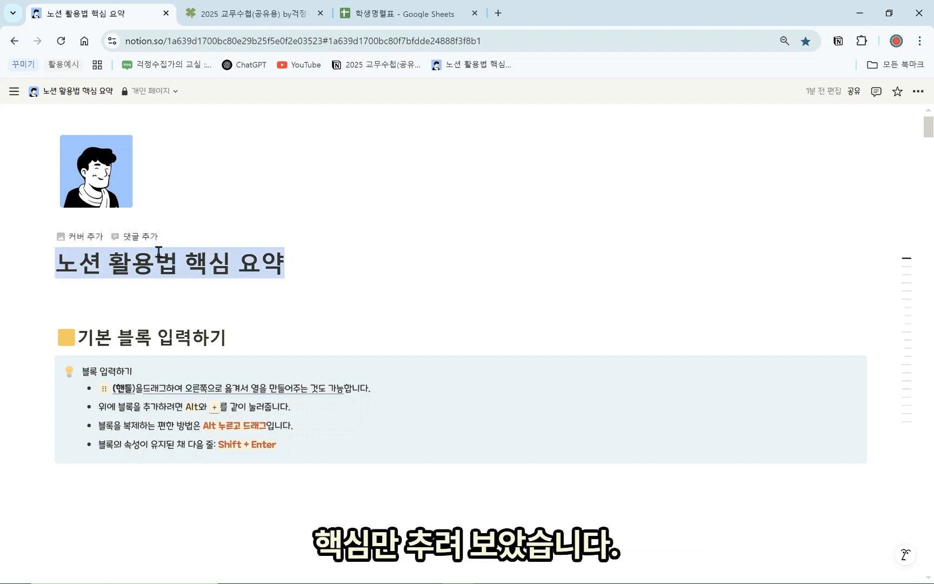
left_click(246, 271)
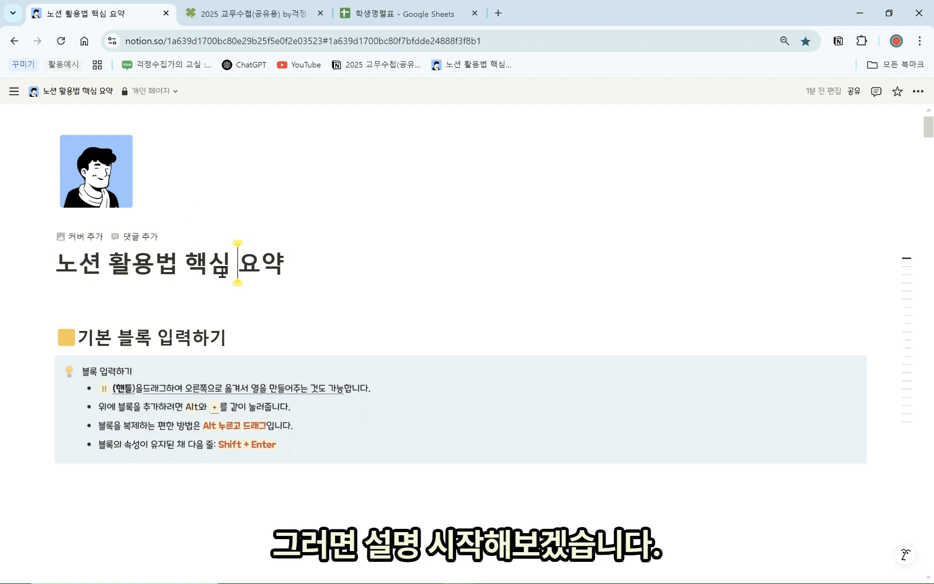
Try a /목록 block command on the empty line below the callout, then delete it
scroll(219, 252, "down", 1)
left_click(265, 424)
scroll(262, 422, "down", 1)
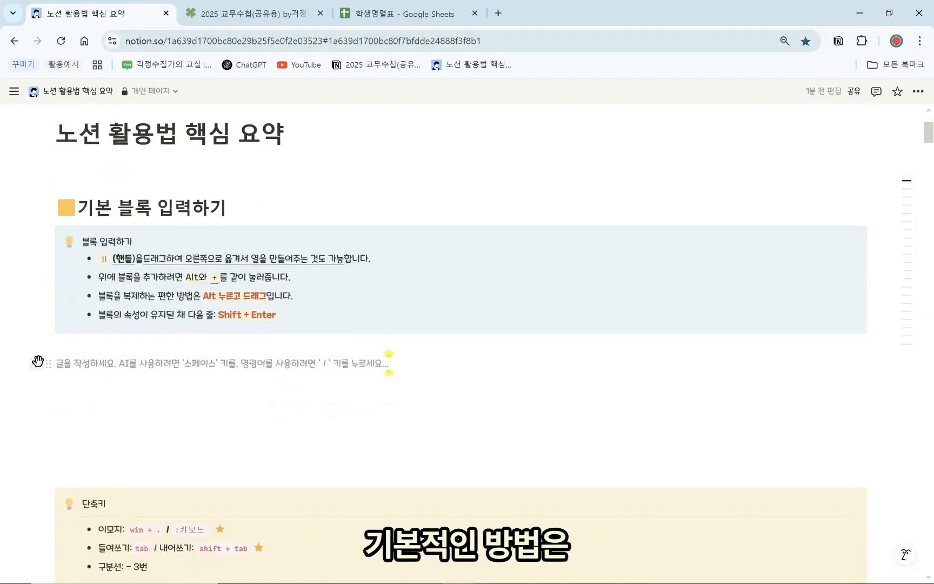
left_click(36, 363)
left_click(106, 363)
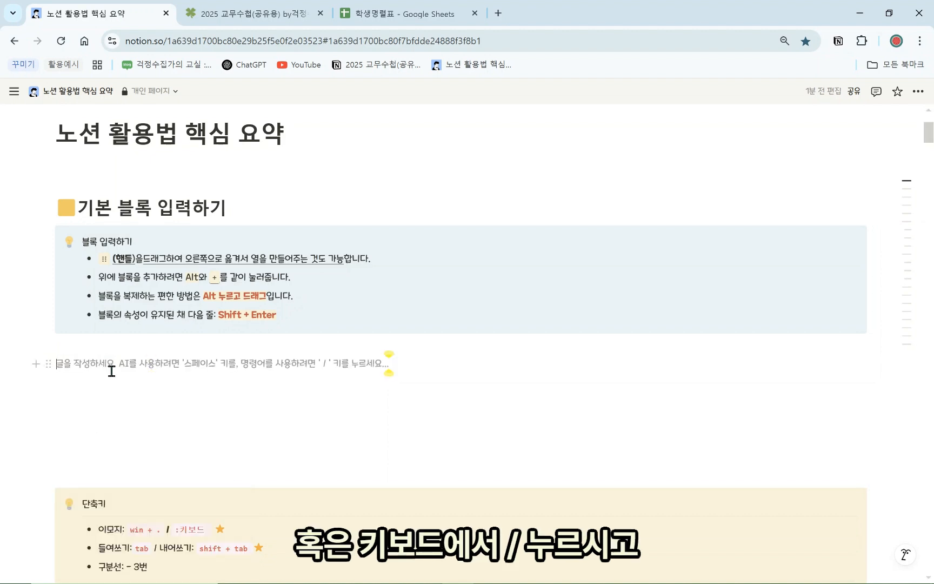
type("/")
scroll(121, 476, "down", 5)
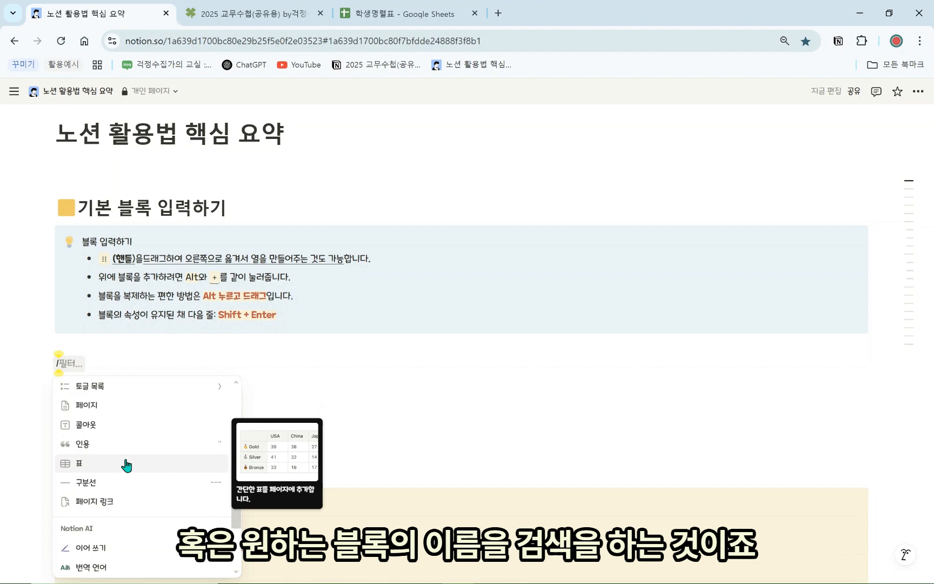
type("목록")
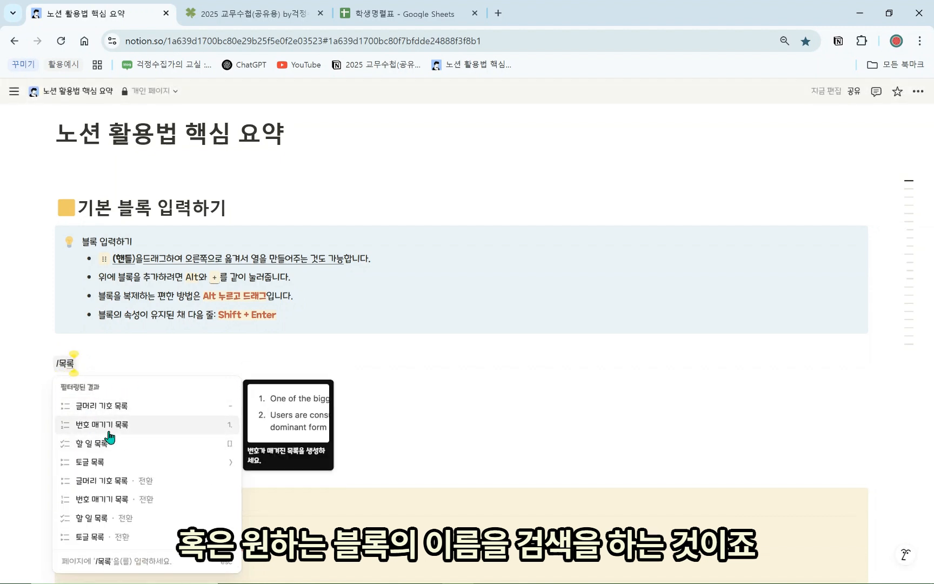
left_click(150, 357)
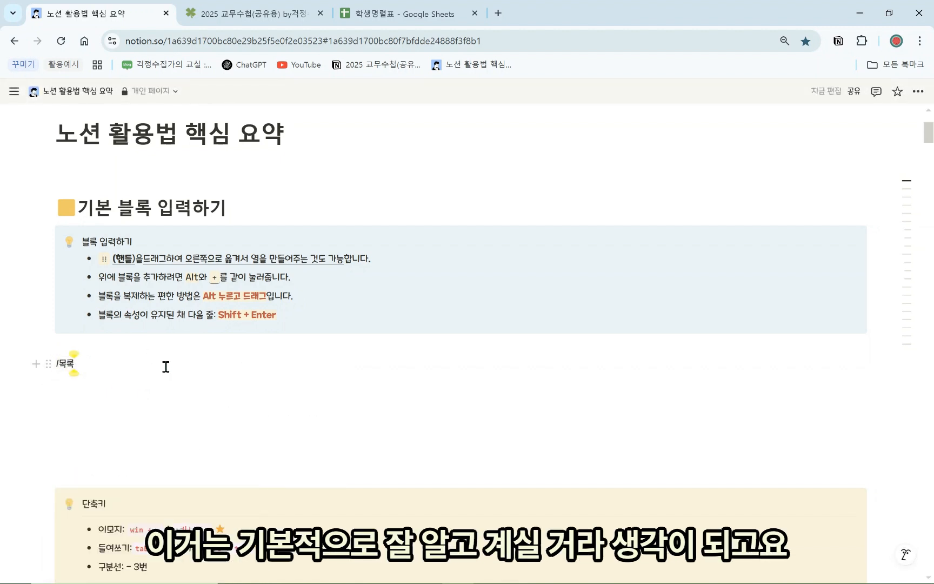
key("BackSpace")
key("BackSpace")
key("BackSpace")
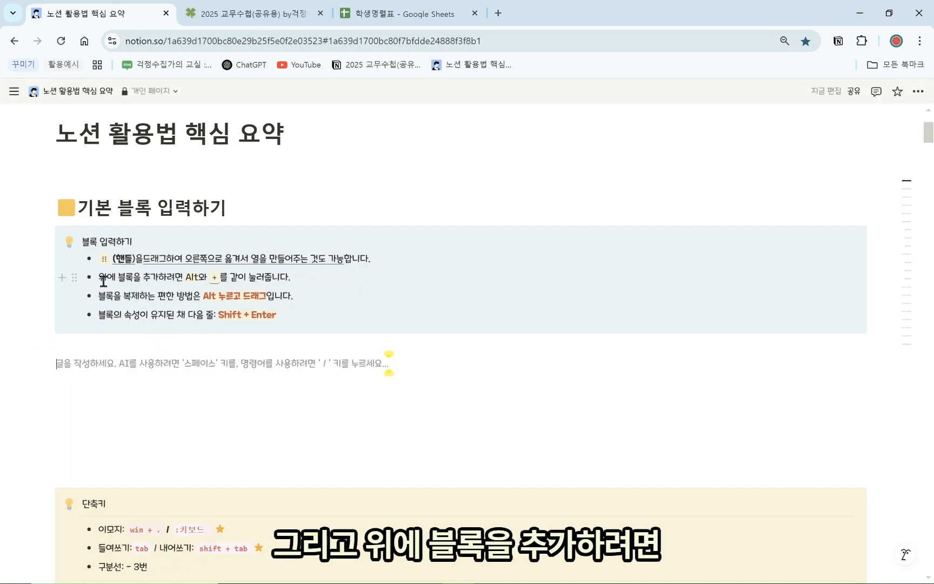
left_click(133, 277)
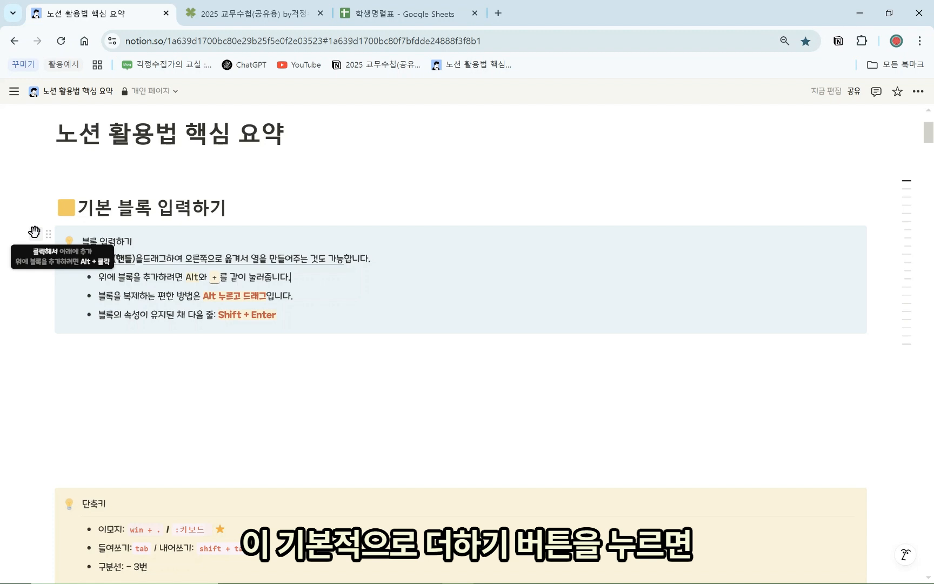
Insert empty blocks around the callout, removing the one added above it
left_click(34, 232)
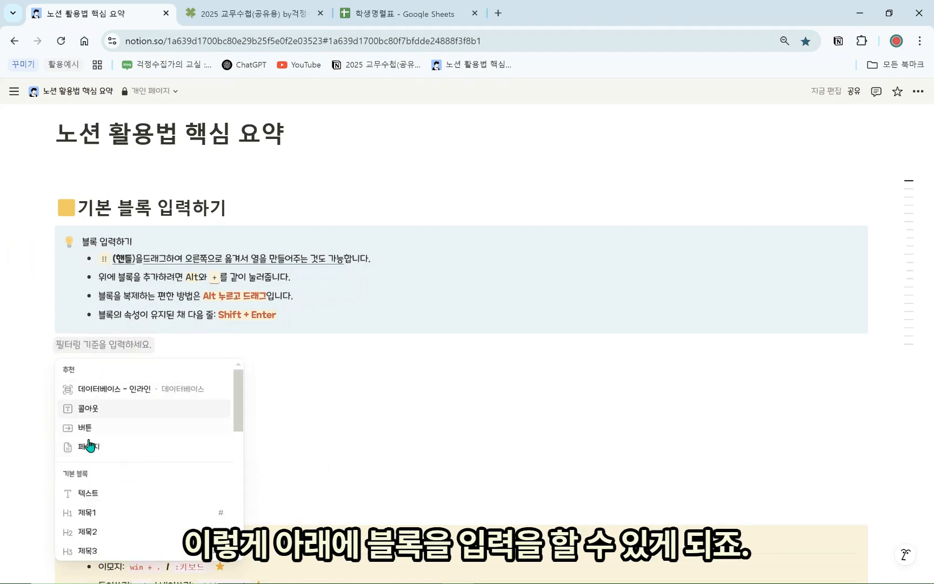
left_click(98, 297)
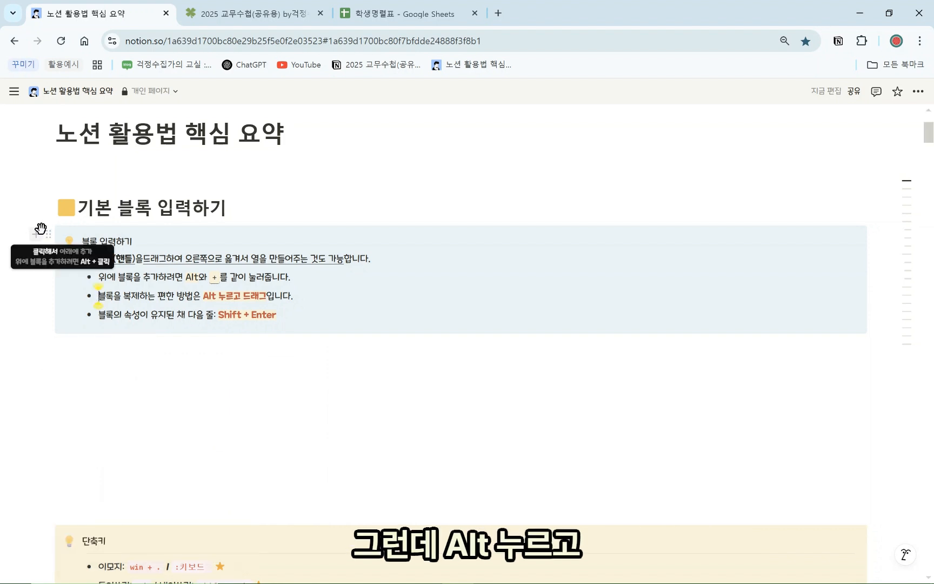
left_click(37, 231, "alt")
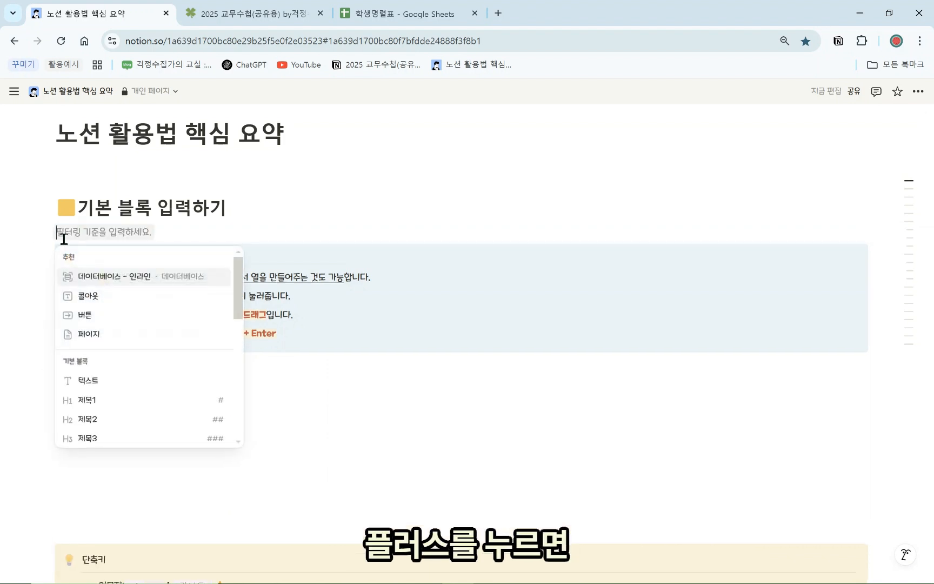
key("Escape")
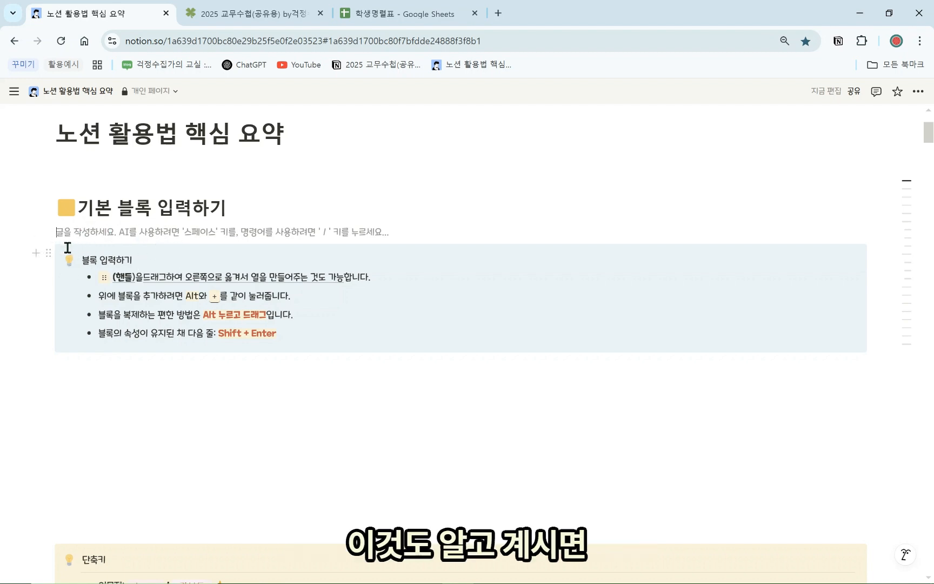
key("BackSpace")
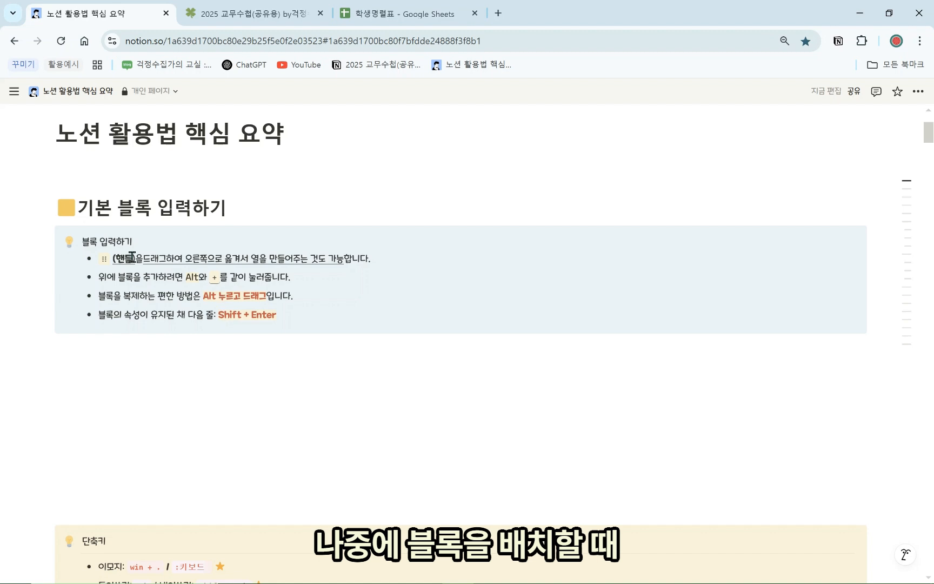
left_click(203, 343)
left_click_drag(303, 296, 95, 298)
left_click(113, 315)
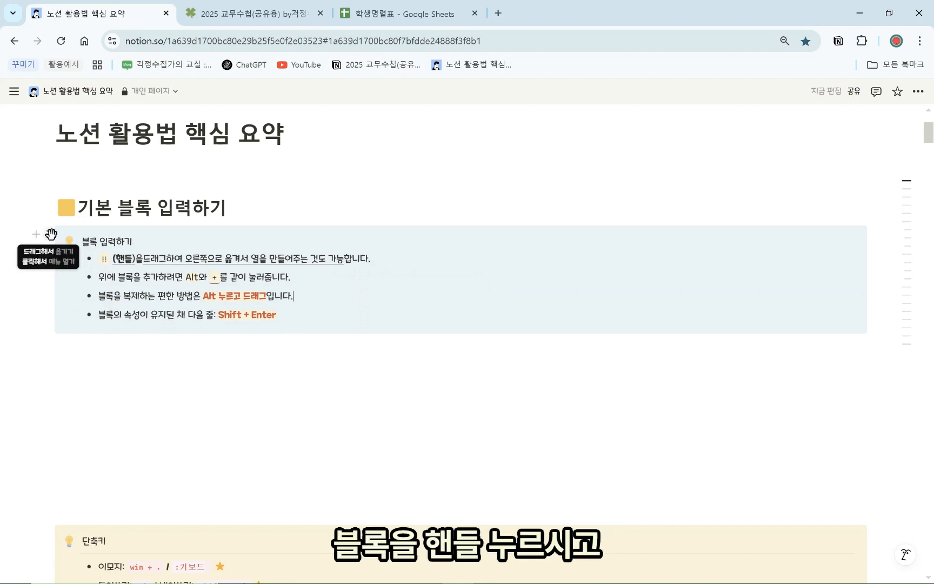
Duplicate the callout with the handle menu's 복제 and with Ctrl+D, undoing each copy
left_click(49, 235)
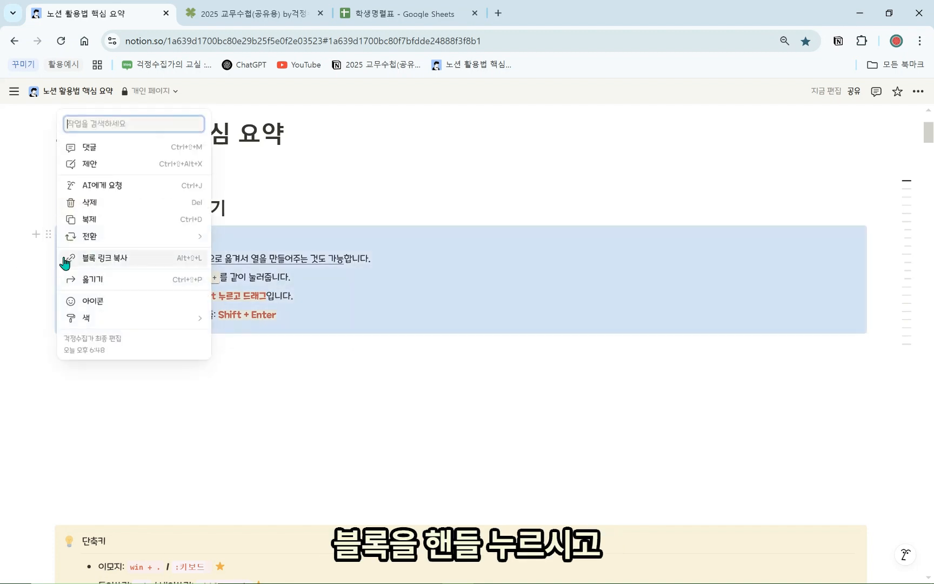
left_click(94, 224)
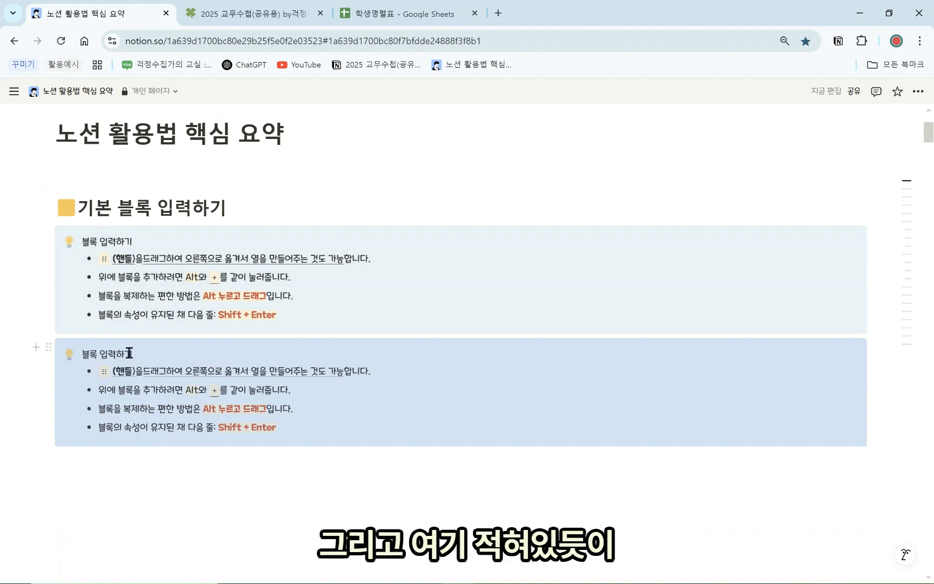
key("Delete")
left_click(50, 235)
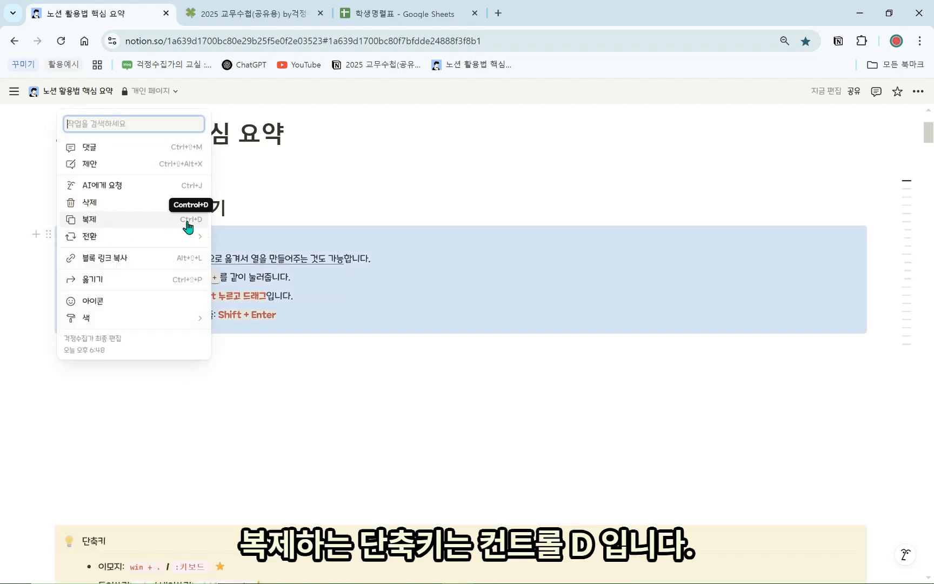
key("Escape")
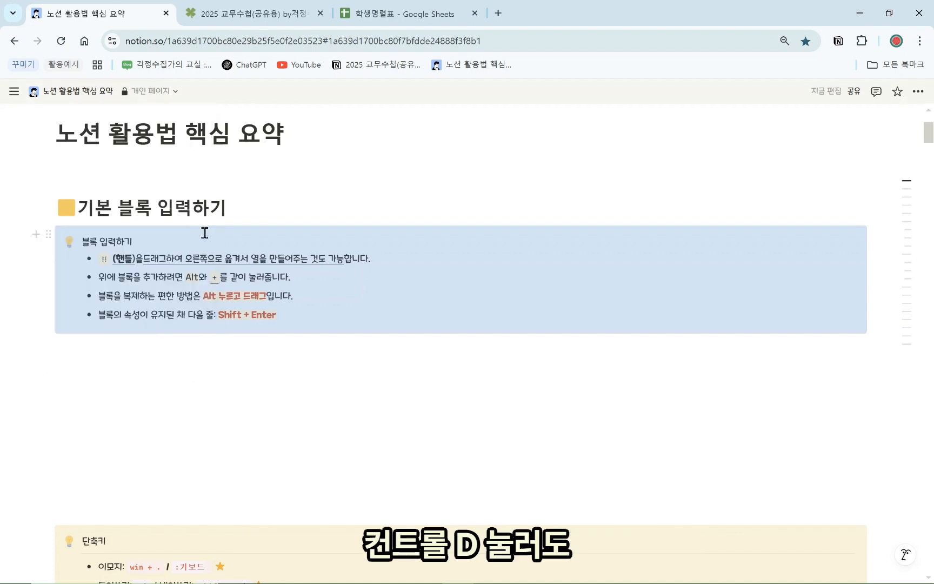
key("ctrl+d")
key("ctrl+z")
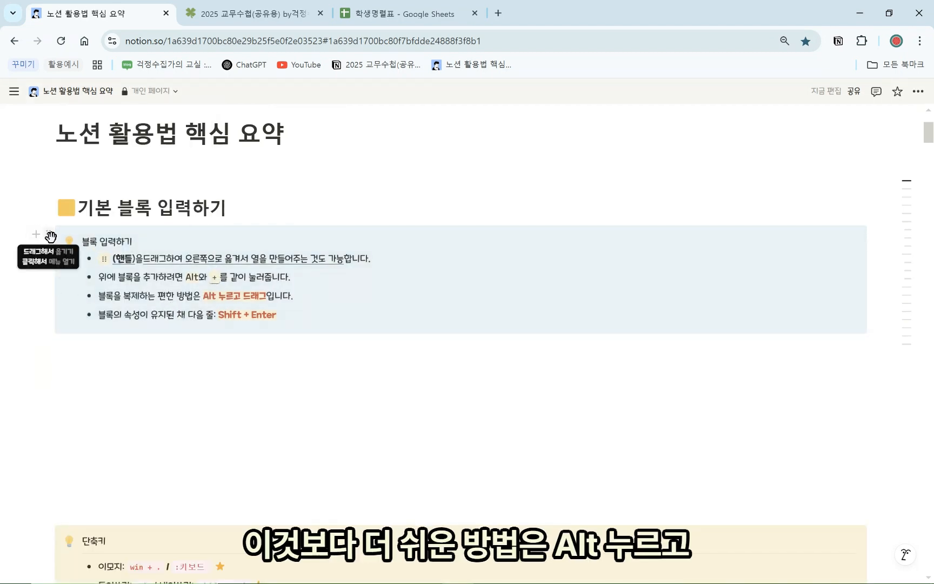
Alt-drag the callout handle to drop another copy below the original
left_click_drag(51, 237, 93, 476)
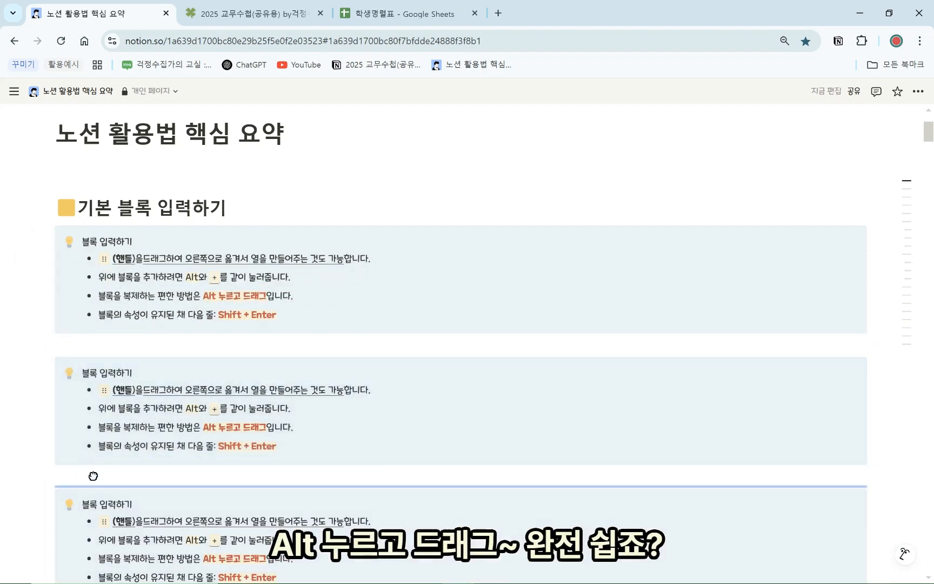
scroll(135, 259, "down", 2)
scroll(133, 316, "up", 1)
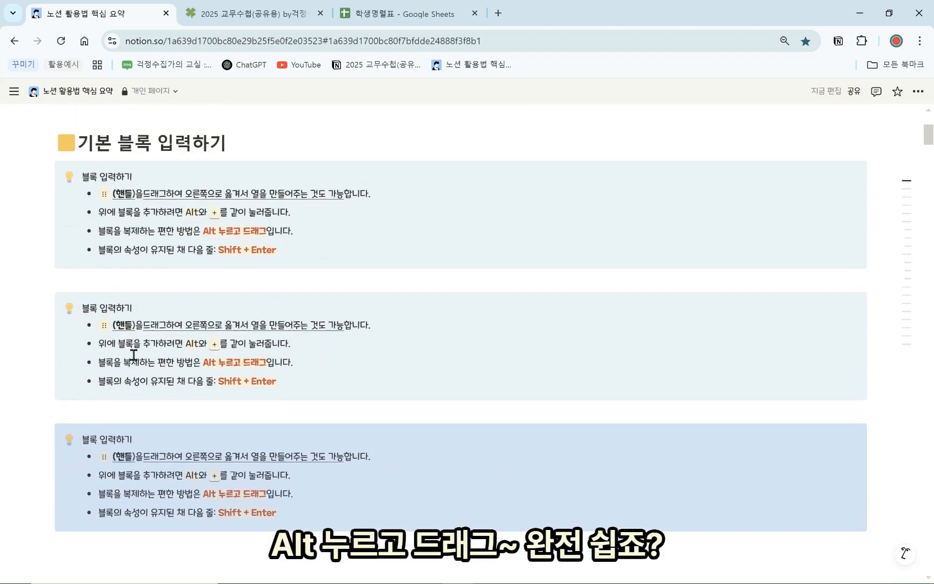
scroll(115, 382, "up", 1)
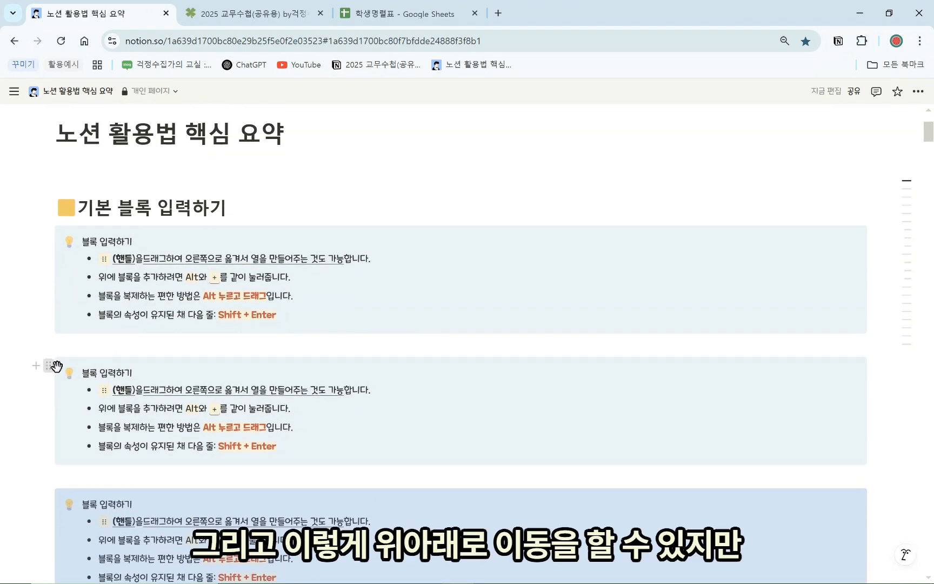
Arrange the callout copies into side-by-side columns, then undo back to one full-width callout
left_click_drag(52, 362, 870, 285)
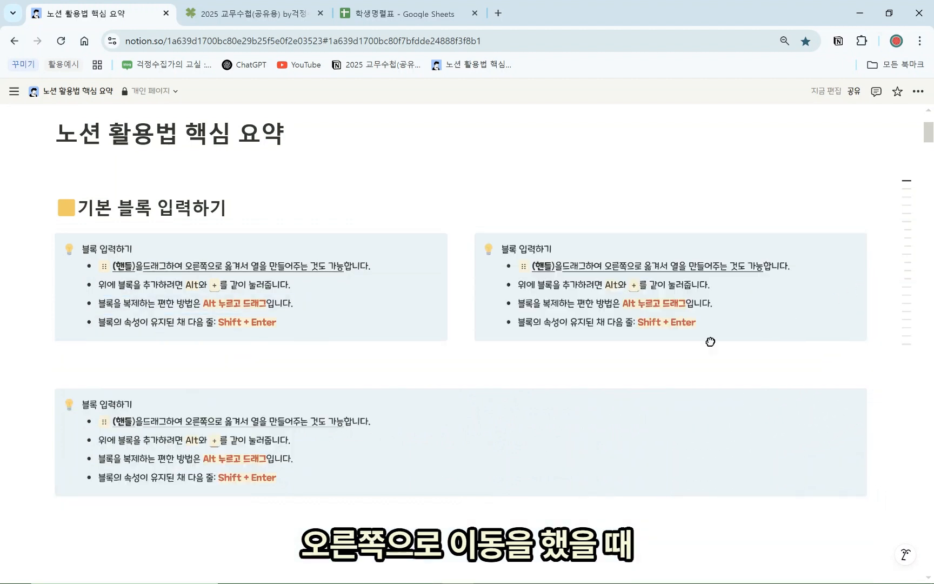
left_click_drag(461, 257, 510, 260)
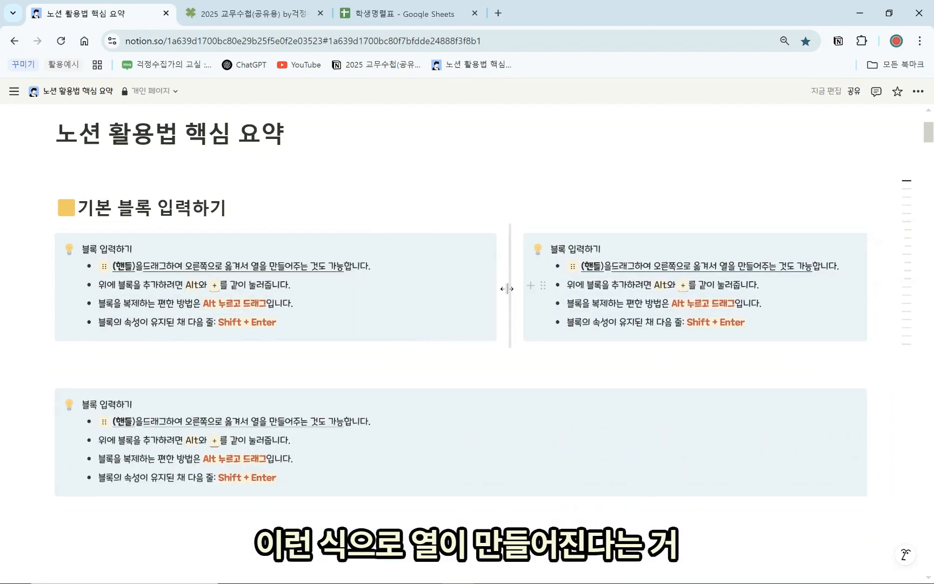
left_click_drag(50, 396, 912, 306)
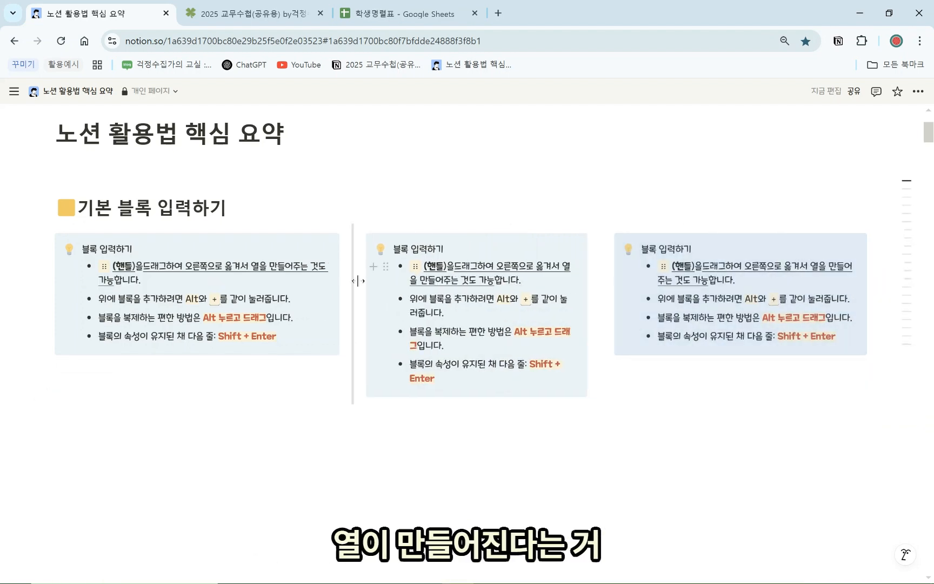
left_click(636, 396)
key("ctrl+z")
key("ctrl+z")
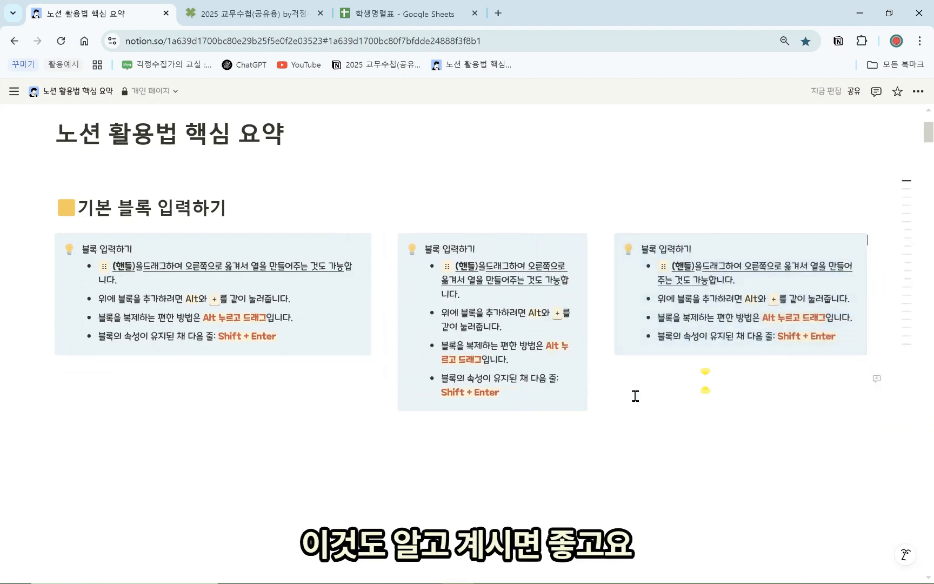
key("ctrl+z")
key("ctrl+z")
key("ctrl+z")
key("ctrl+z")
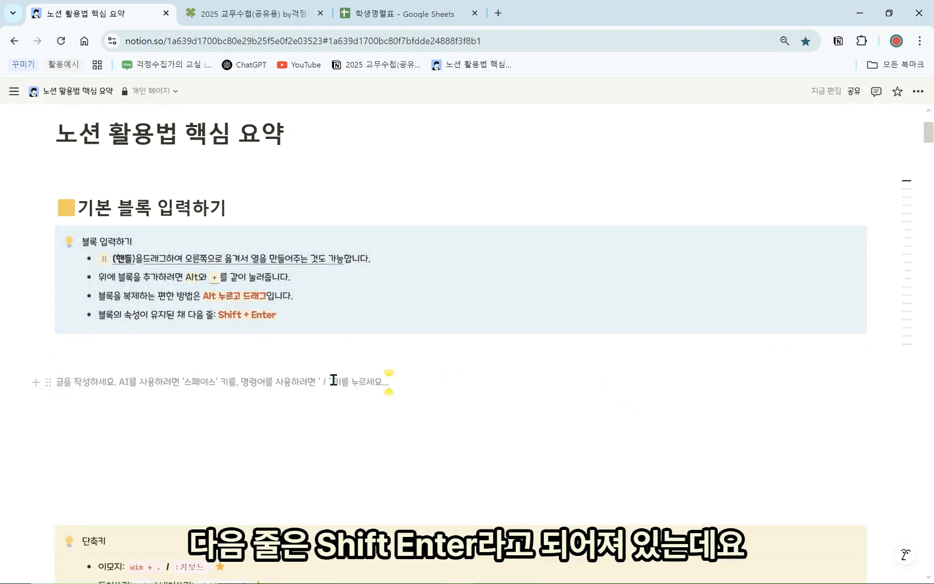
Type '안녕하세요' and '저는 걱정수집가입니다' as separate lines under the callout
left_click(292, 314)
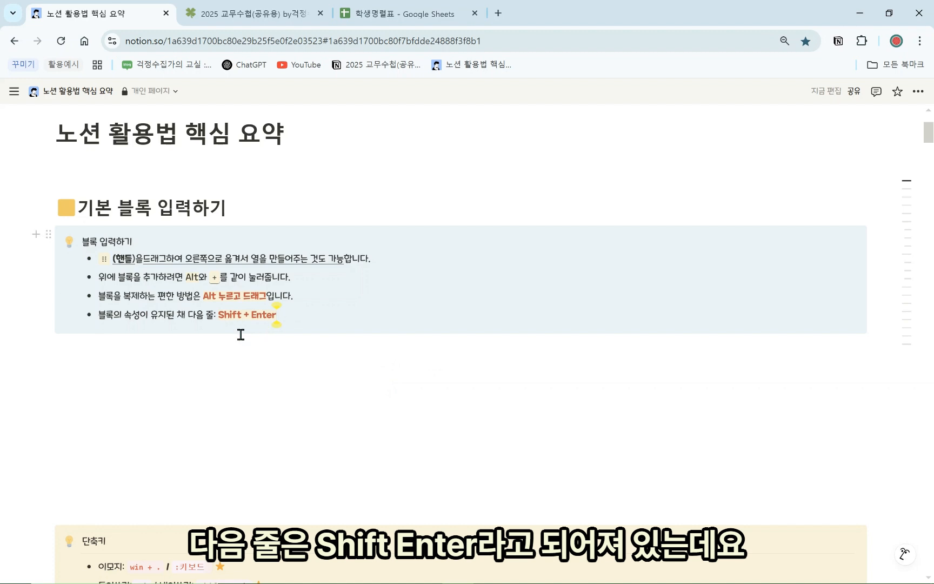
left_click(222, 382)
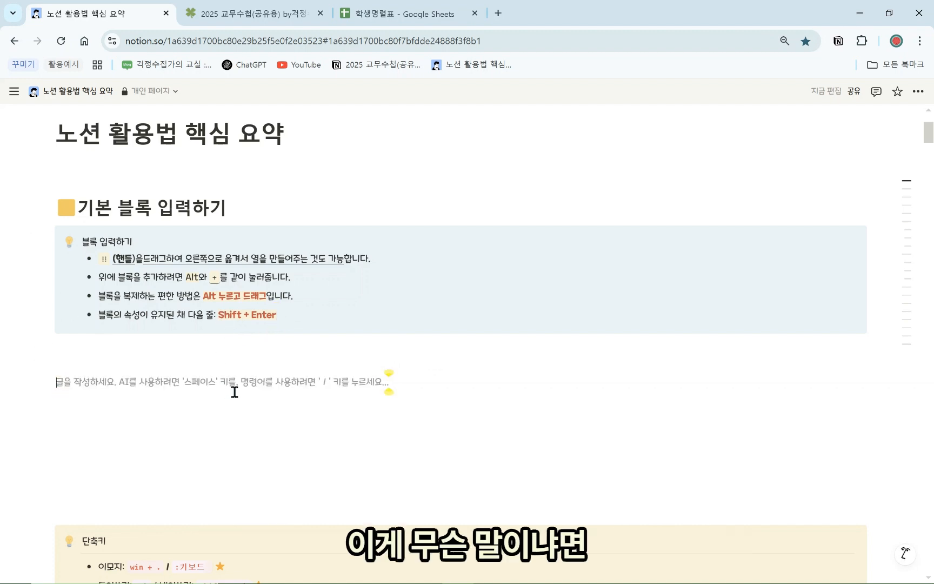
type("dk")
key("BackSpace")
key("BackSpace")
type("안녕하세요")
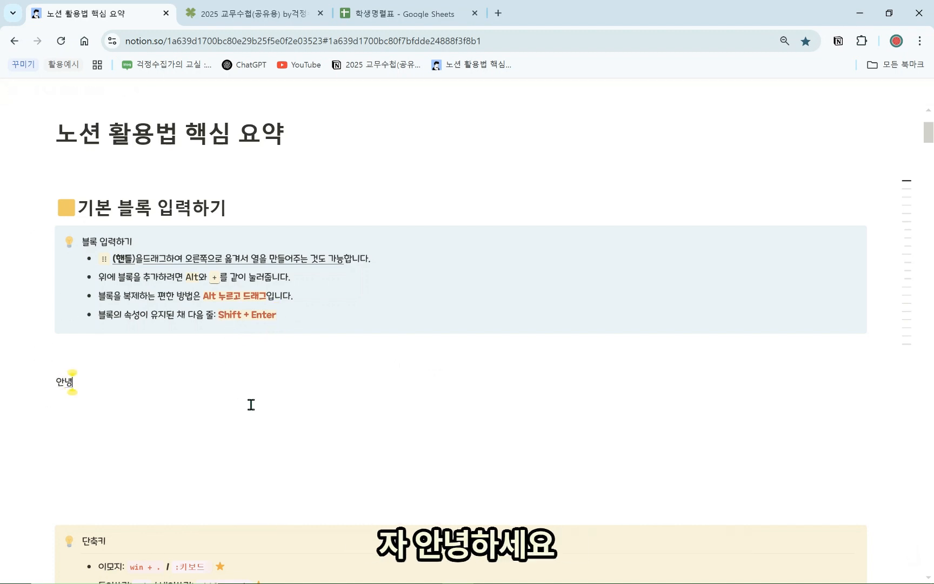
key("Return")
type("저는 게정수집")
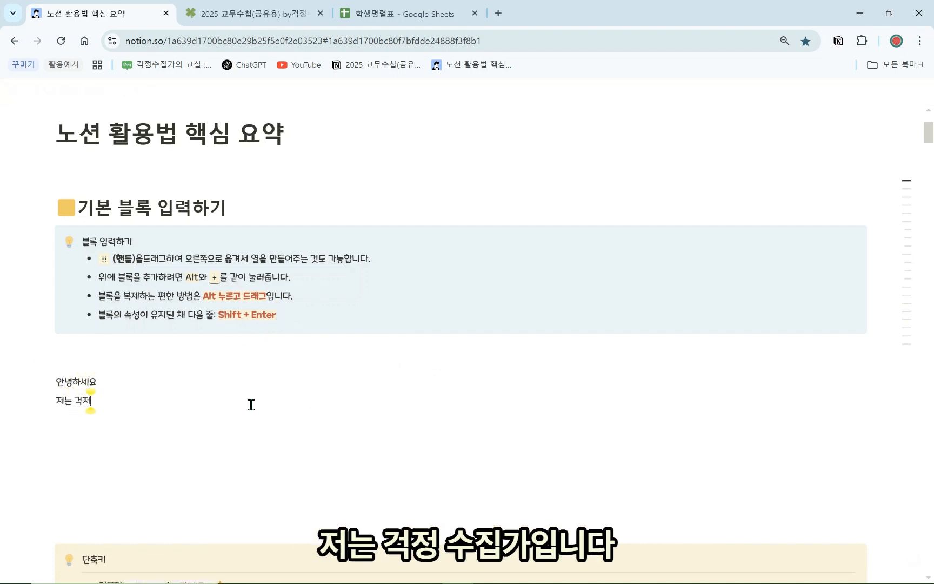
type("가입니다")
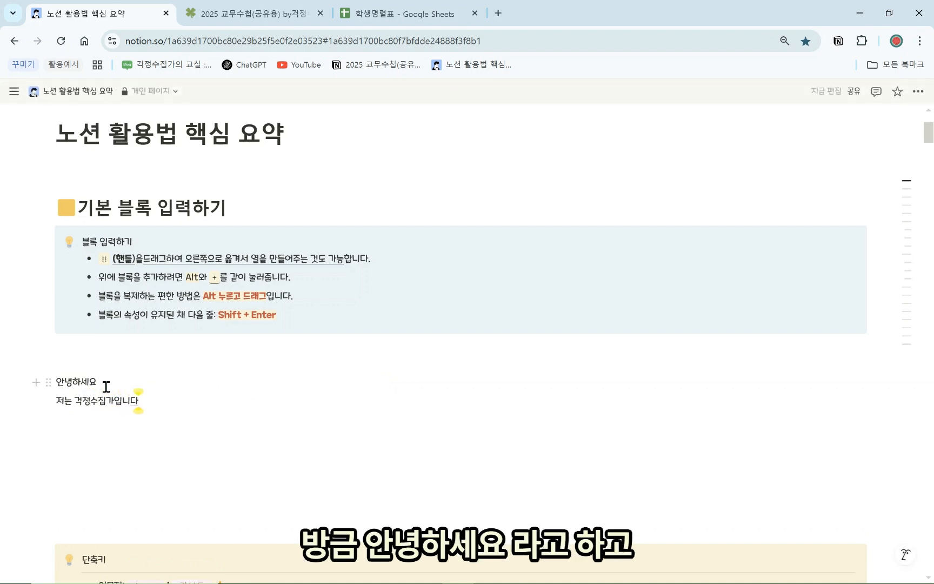
key("Return")
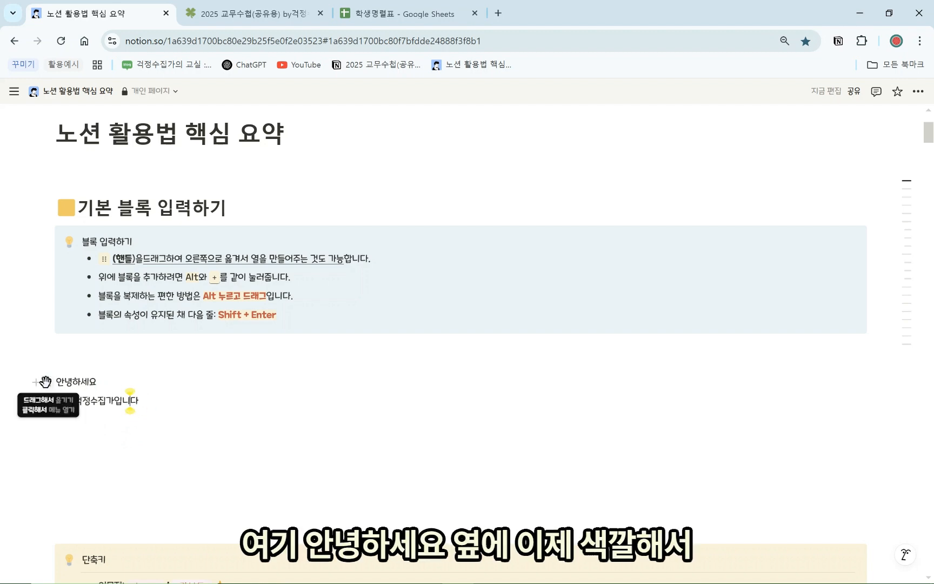
left_click(46, 382)
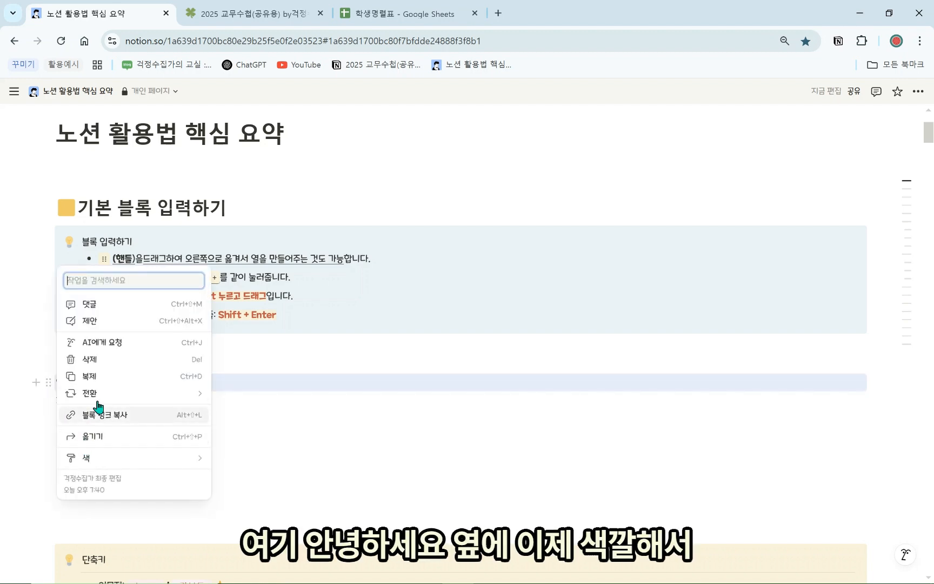
Give '안녕하세요' a yellow background and '저는 걱정수집가입니다' a green background
mouse_move(103, 462)
scroll(235, 490, "down", 2)
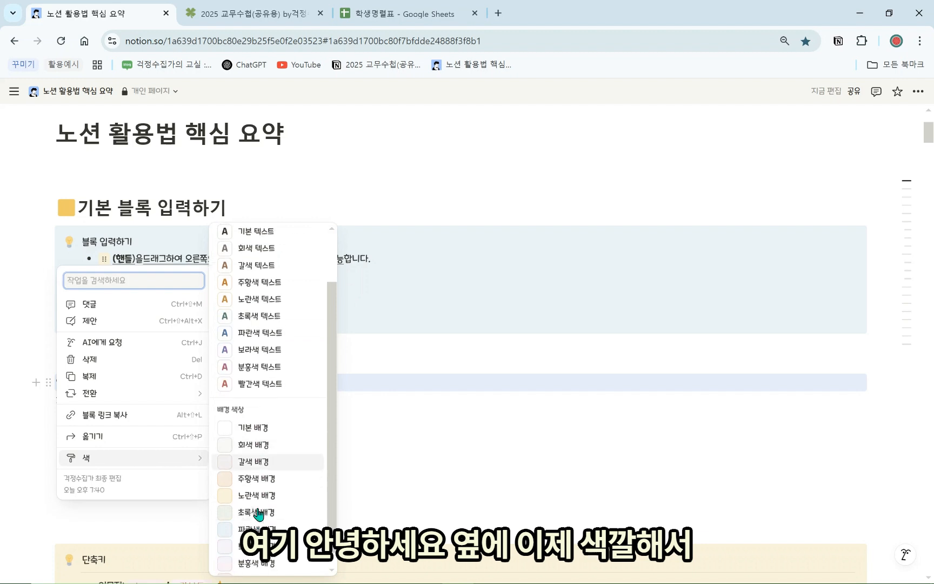
left_click(260, 496)
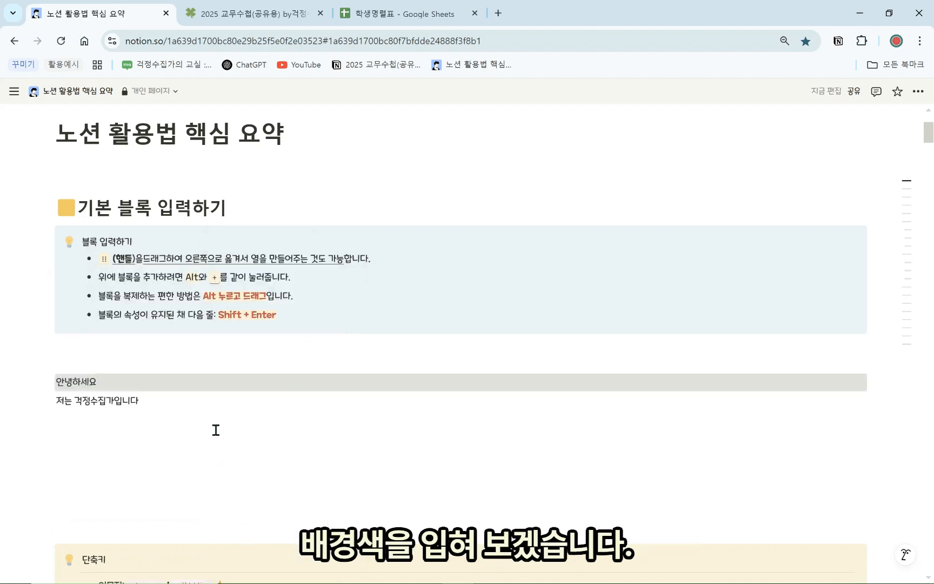
left_click(48, 400)
mouse_move(85, 484)
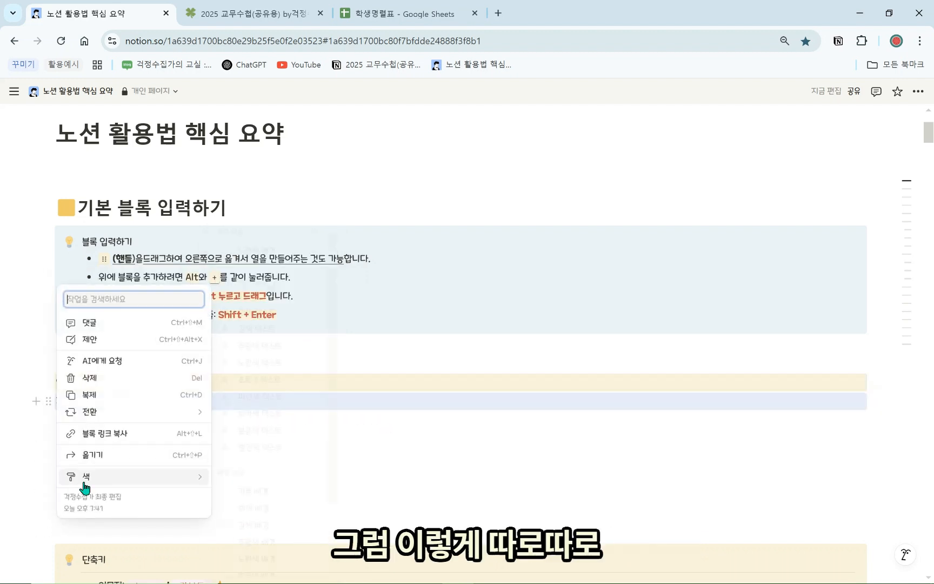
scroll(255, 514, "down", 3)
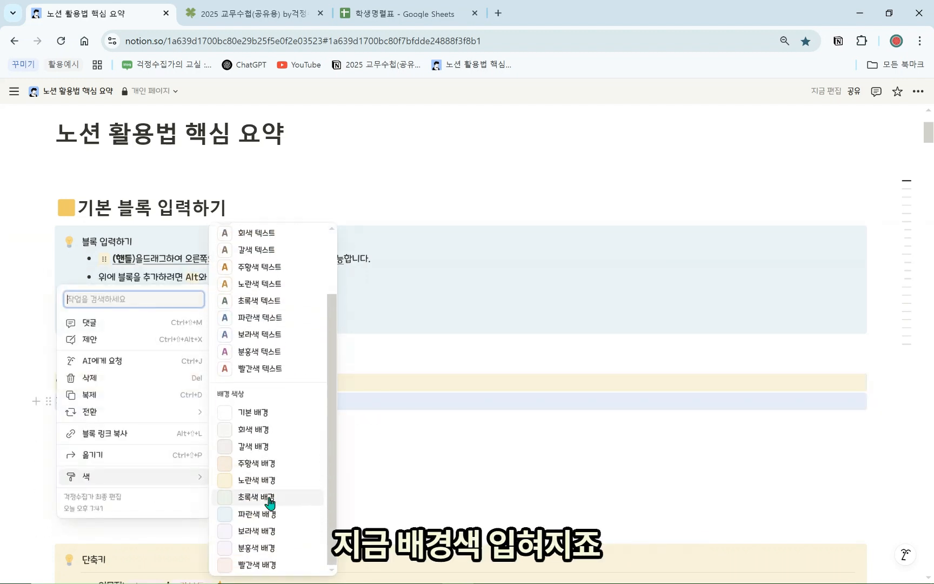
left_click(270, 503)
Type '안녕하세요' on the empty line beneath the green line
left_click(249, 456)
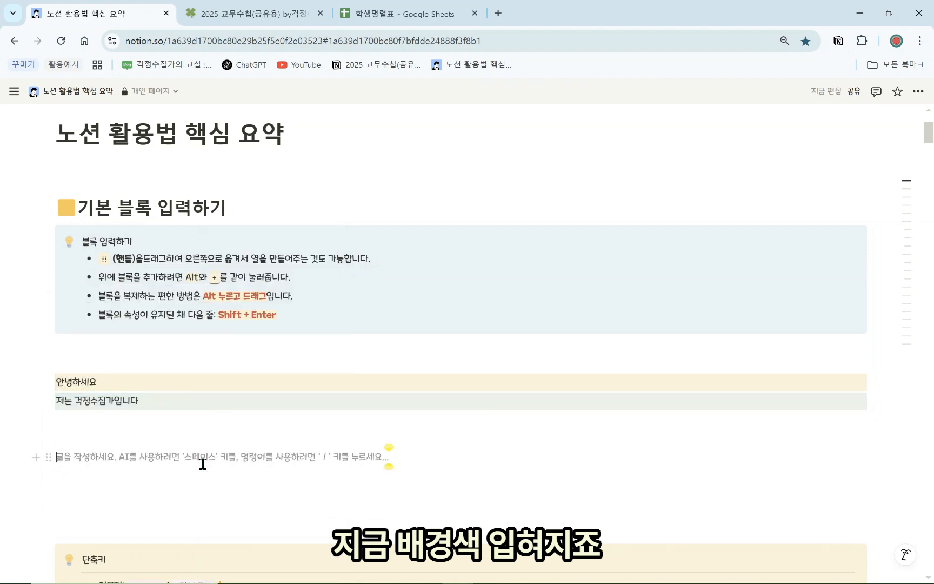
left_click(198, 441)
type("안녕하세요")
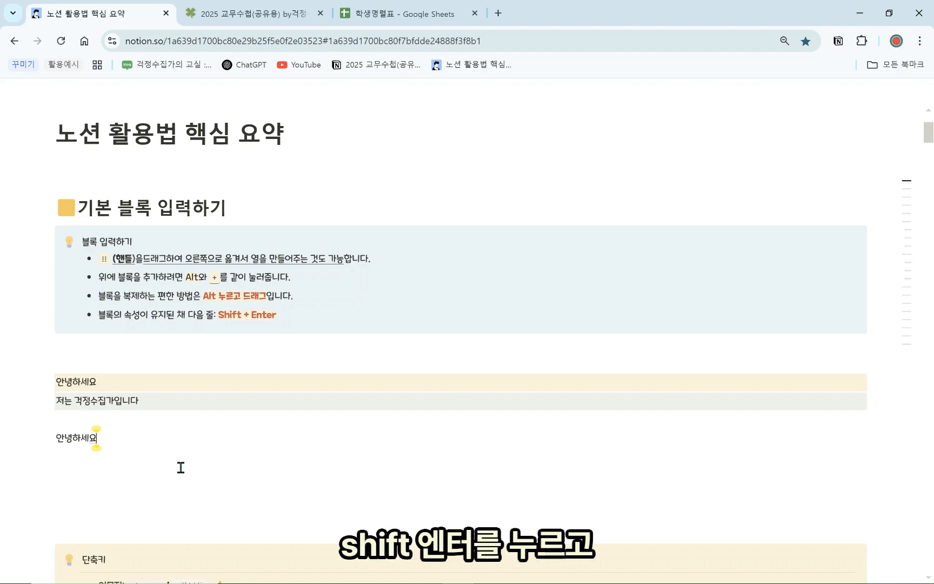
Add '저는 걱정수집가입니다.' as a second line in the same block with Shift+Enter
key("shift+Return")
type("저는 게걱정쉬")
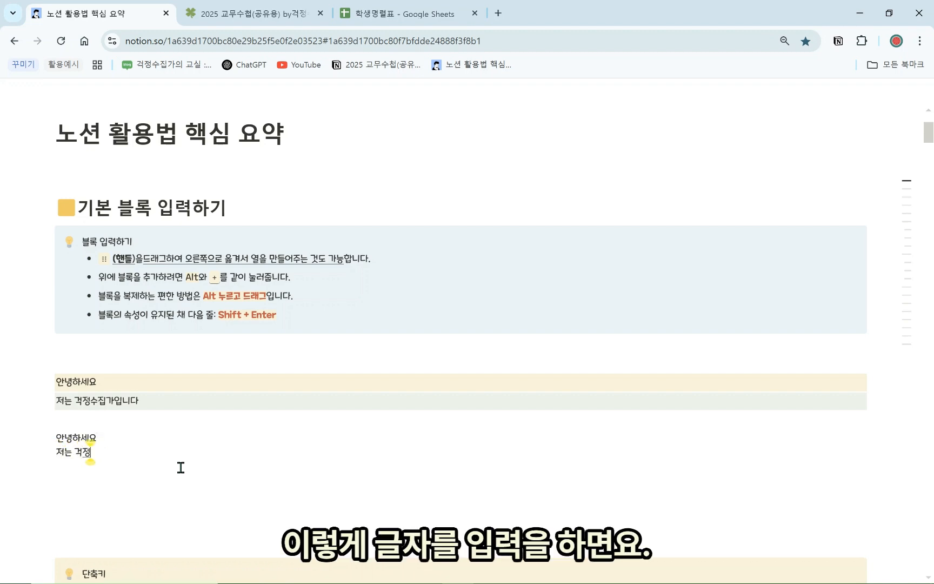
key("BackSpace")
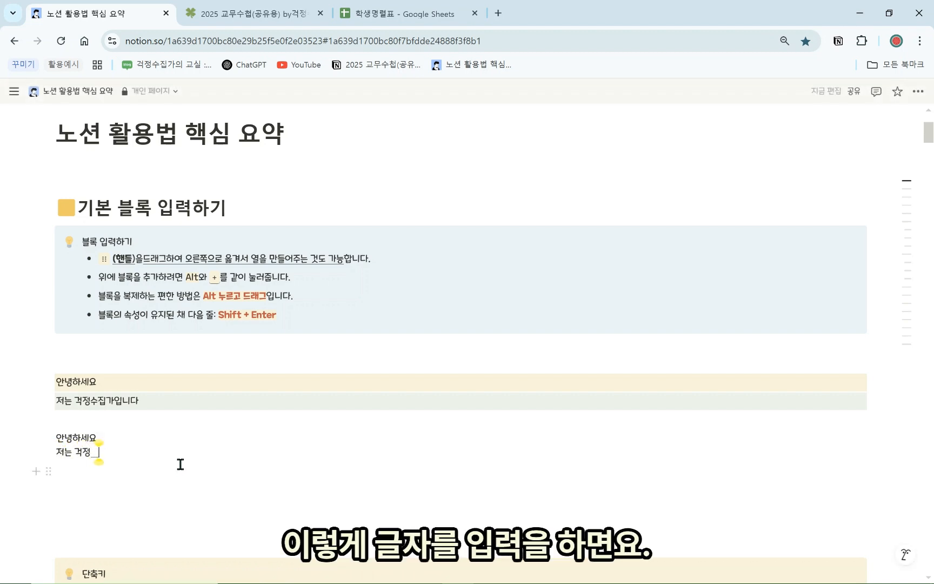
type("수집가입니다.")
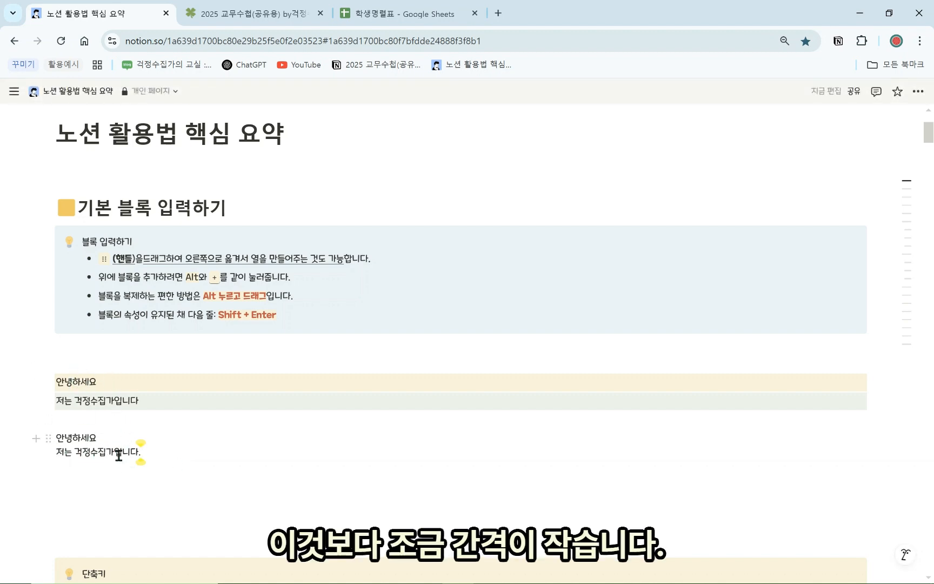
Give the two-line 안녕하세요 block a yellow background
left_click(48, 438)
mouse_move(97, 514)
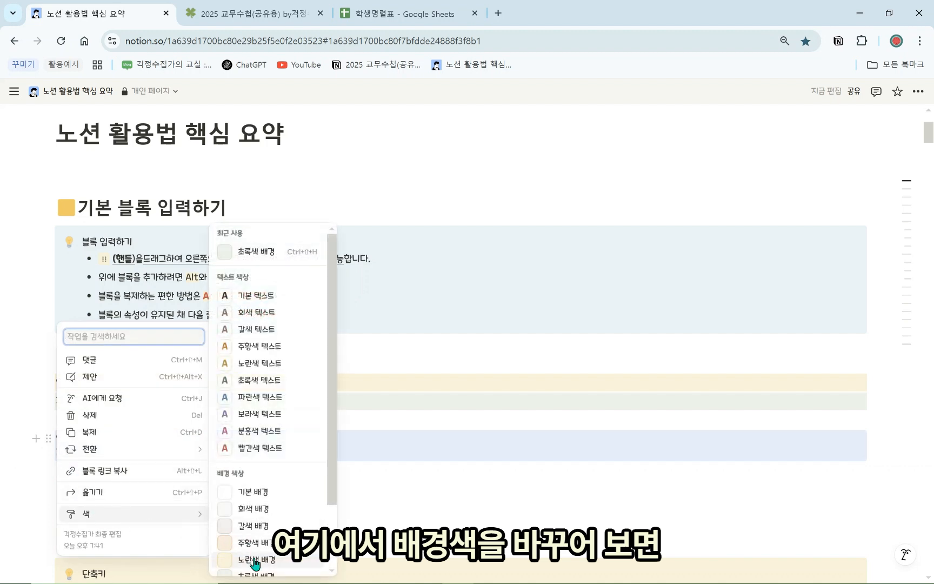
left_click(242, 524)
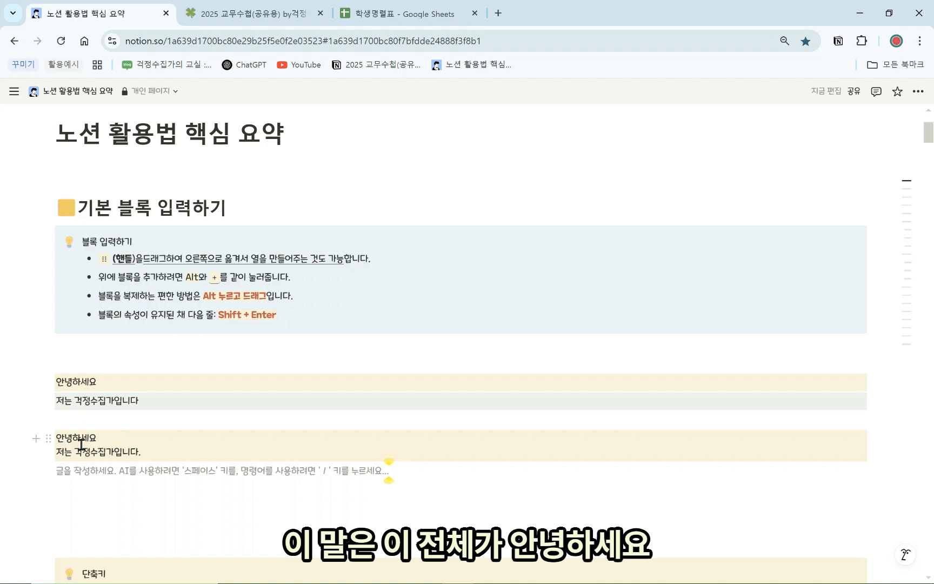
Select the block's text to show both lines, then select all the practice blocks
left_click_drag(147, 450, 59, 436)
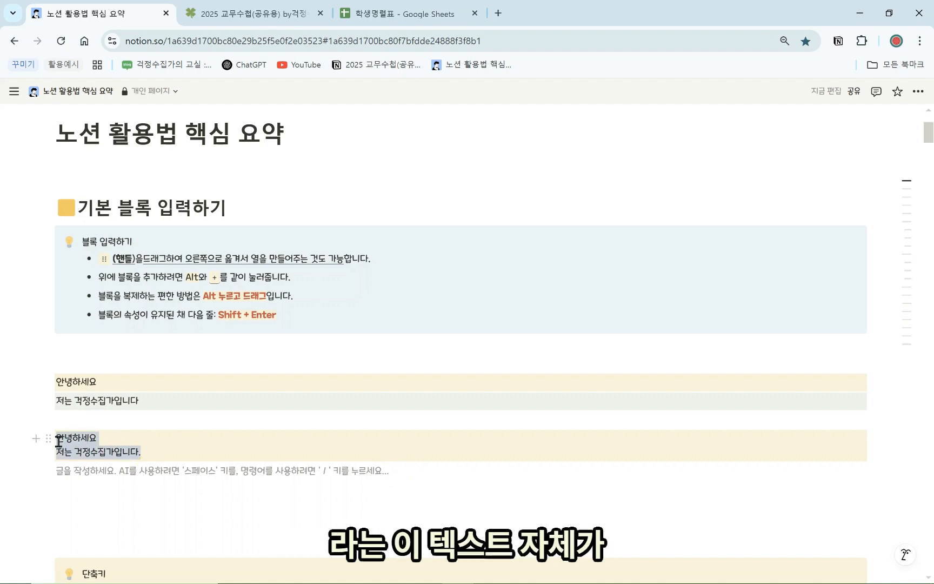
left_click(104, 463)
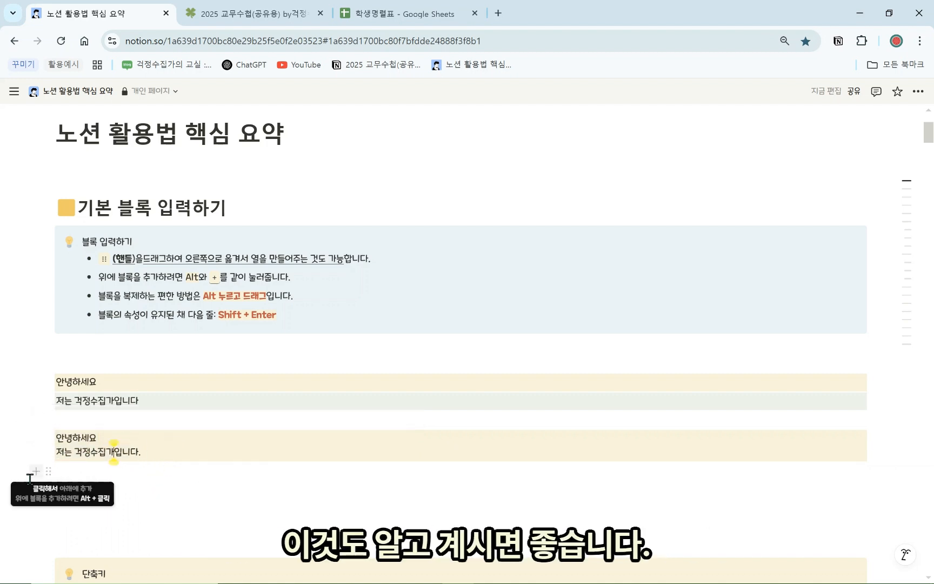
left_click_drag(26, 478, 132, 370)
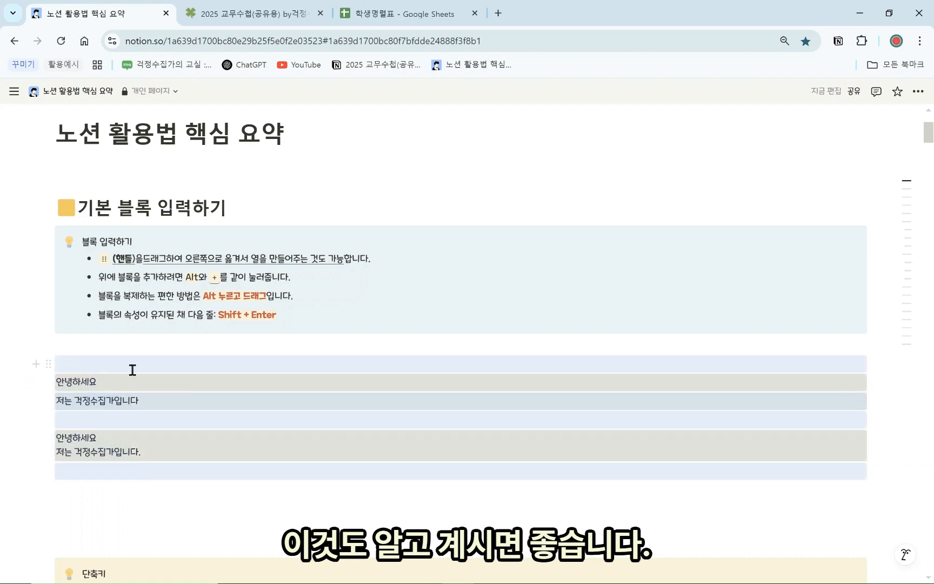
Delete the practice blocks and turn the empty line into a bulleted list via /목록
key("Delete")
left_click(145, 384)
key("Return")
key("Return")
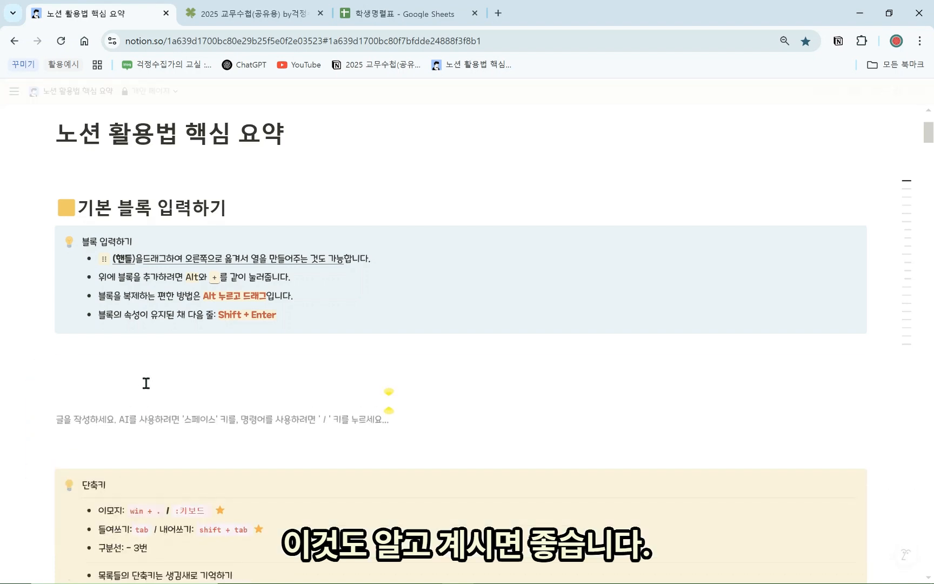
left_click(146, 382)
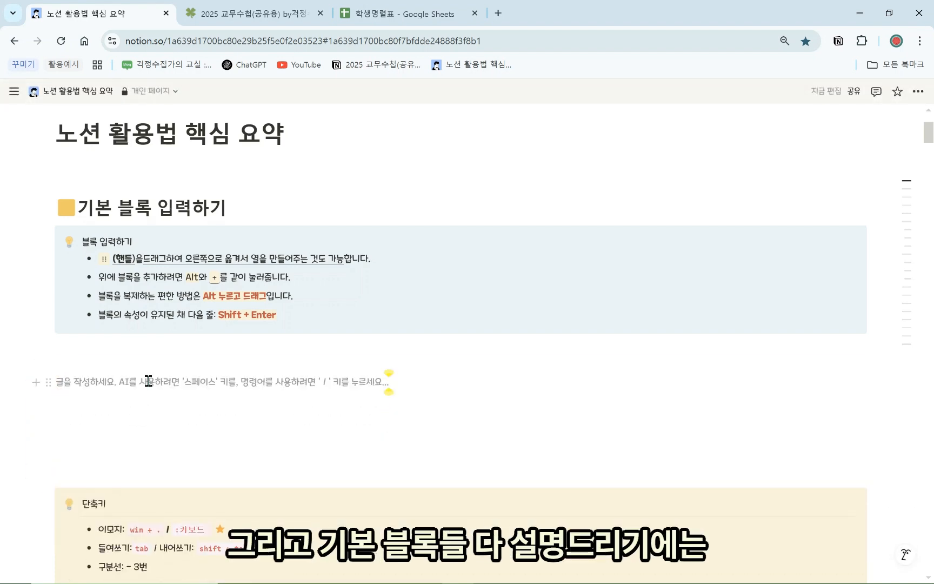
type("/")
scroll(146, 343, "down", 1)
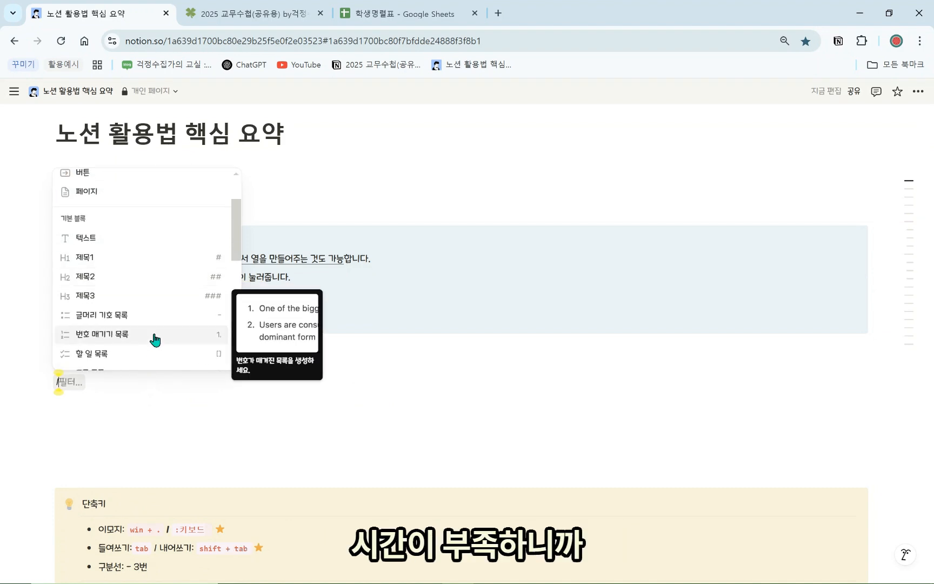
type("목록")
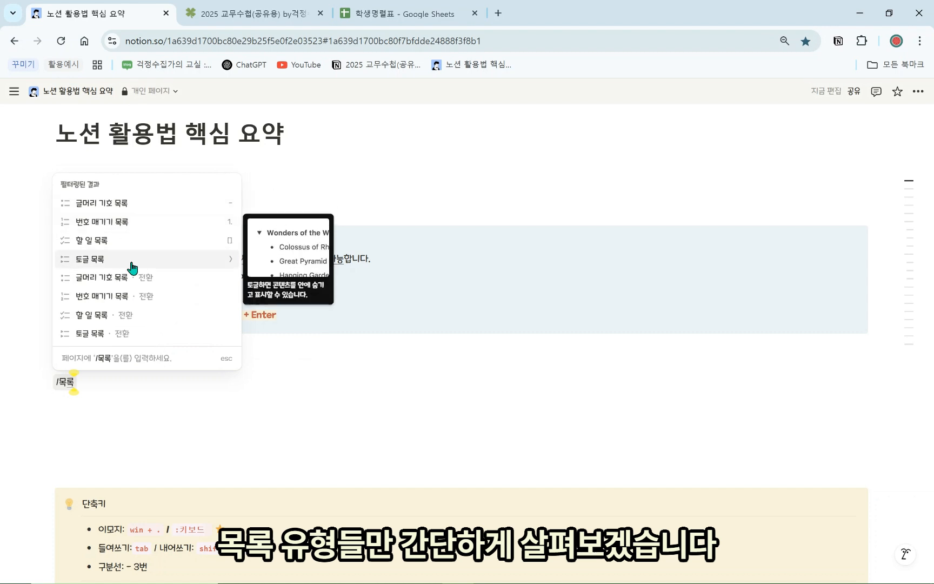
left_click(140, 210)
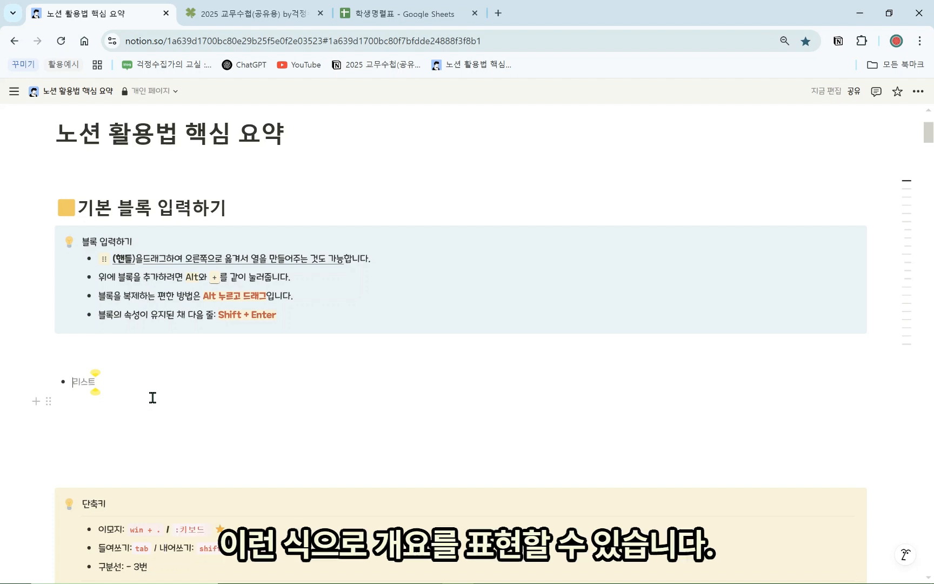
Type the bullet items 목적, 방침, 세부운영계획 and 기대효과
type("목적")
key("Return")
type("qㅏ")
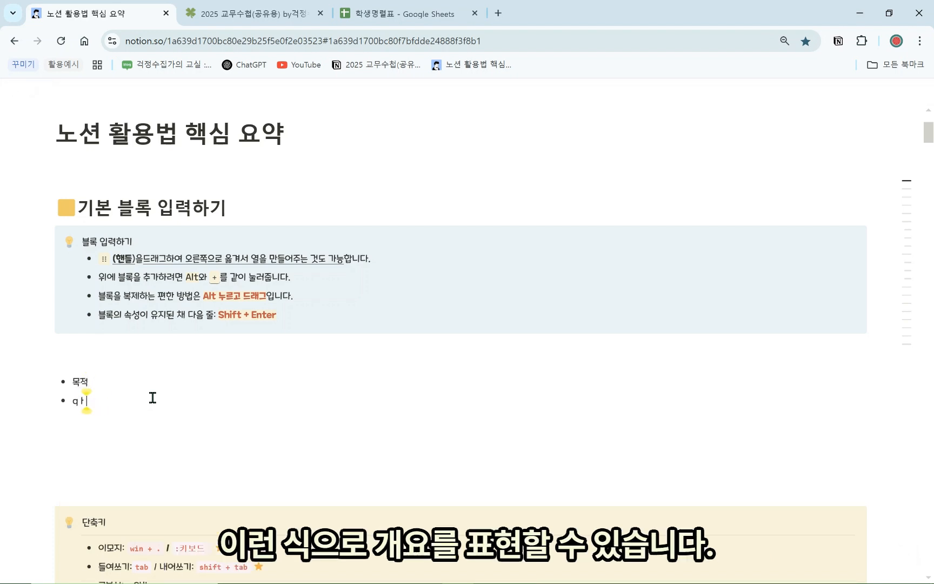
type("ㅇ침")
key("Return")
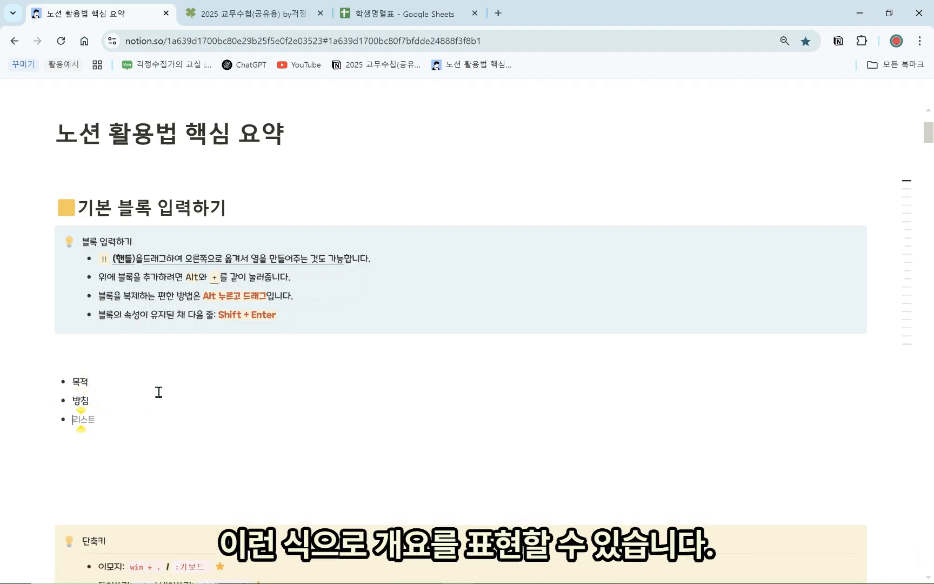
type("세부운영기")
type("회")
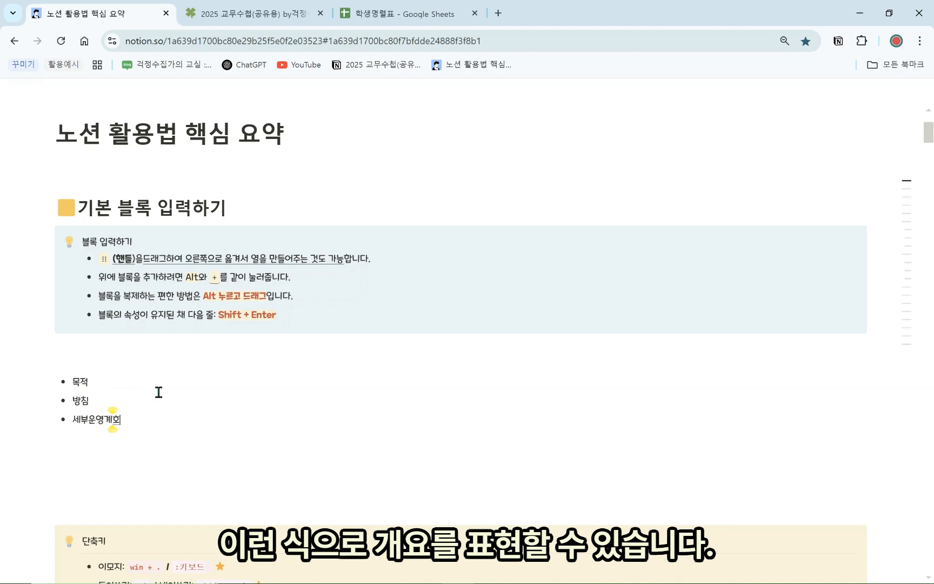
type("ㄱ")
key("Return")
type("ㄱㅣ대효과")
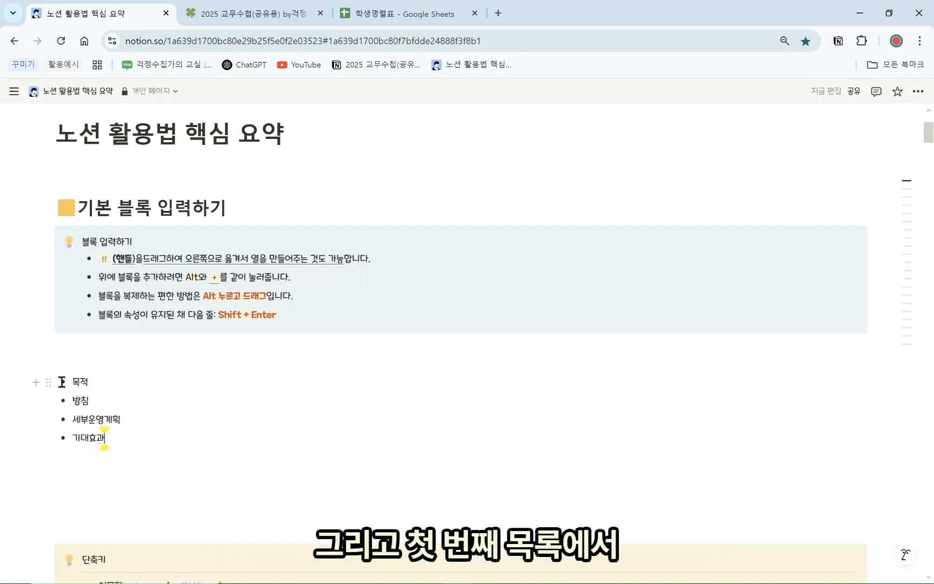
mouse_move(42, 381)
left_click(42, 382)
Switch the list bullets to 정사각형 squares and add an empty bullet after 세부운영계획
key("Escape")
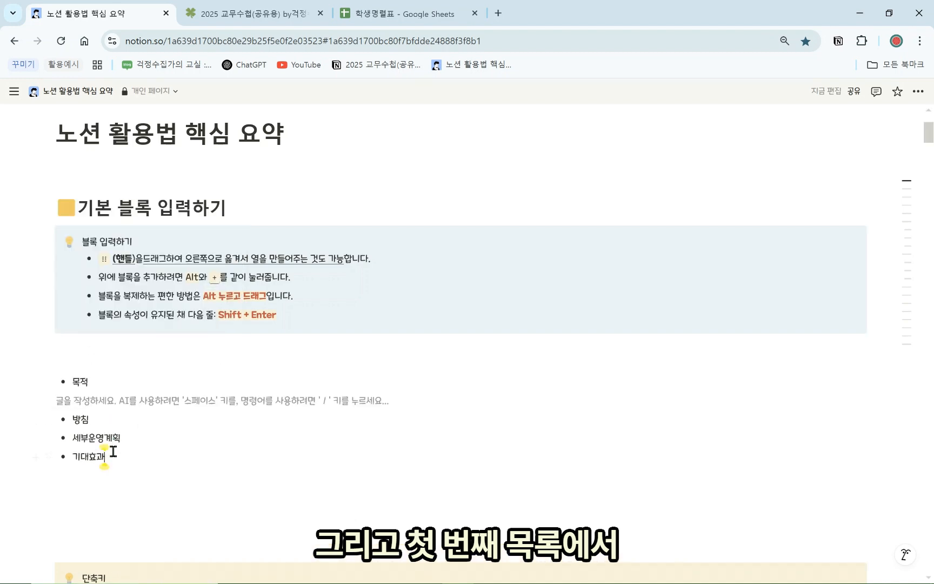
key("BackSpace")
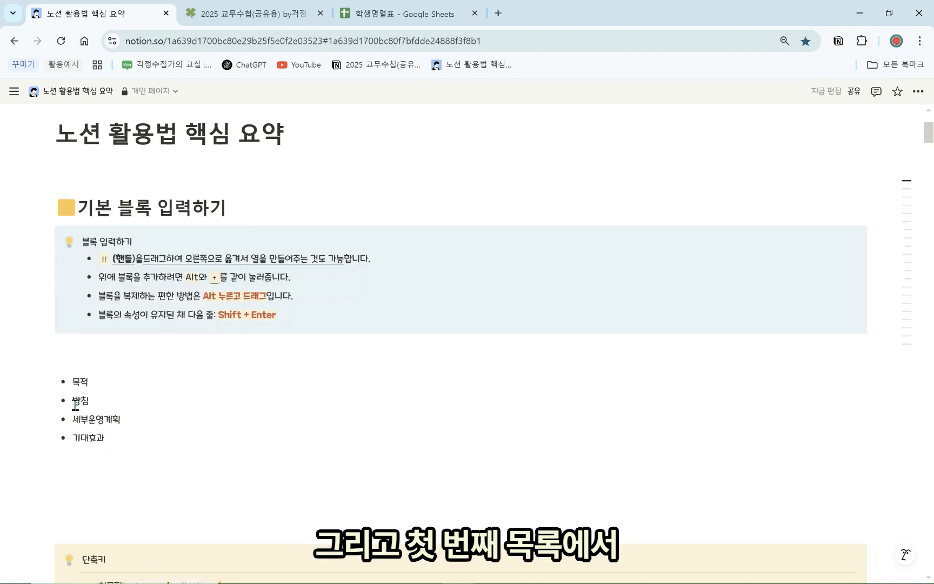
left_click(48, 381)
mouse_move(95, 468)
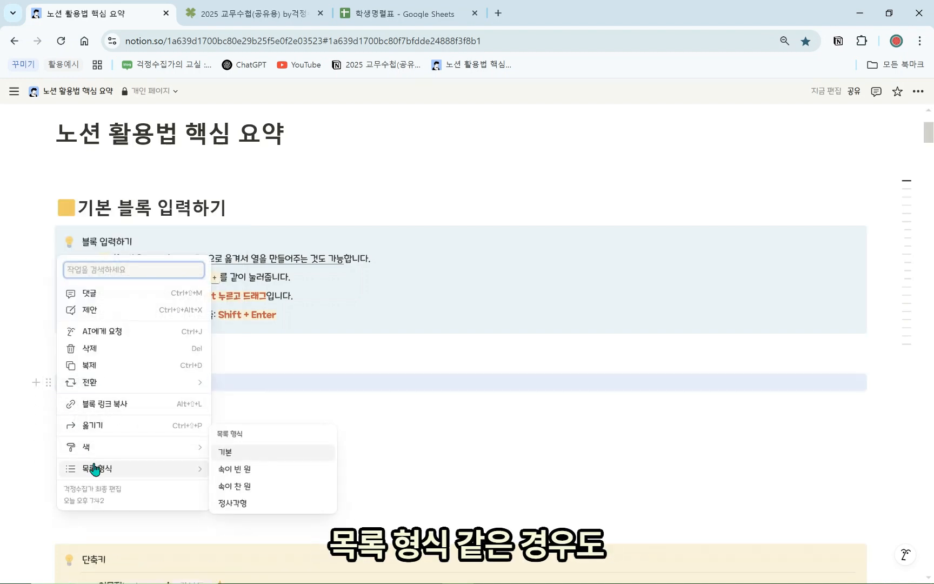
left_click(249, 504)
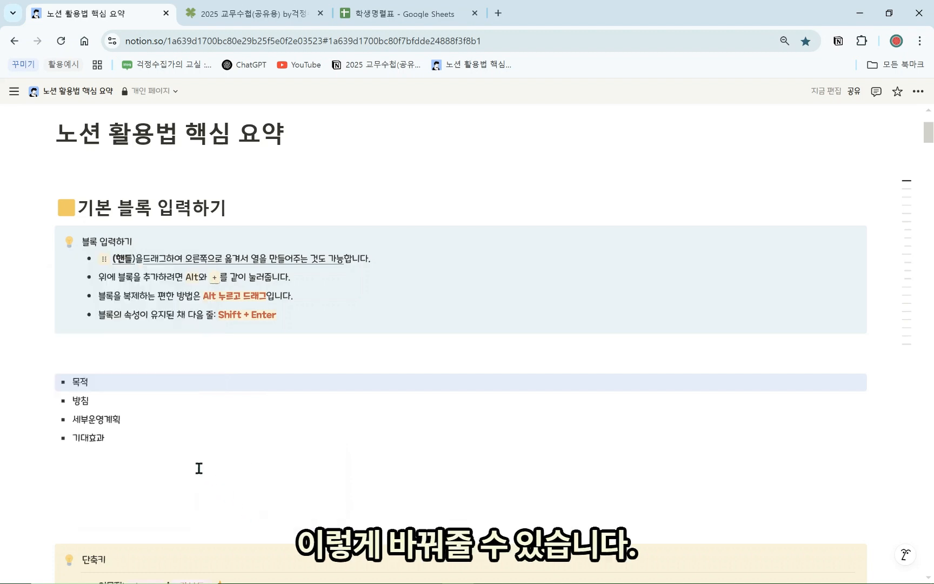
left_click(199, 468)
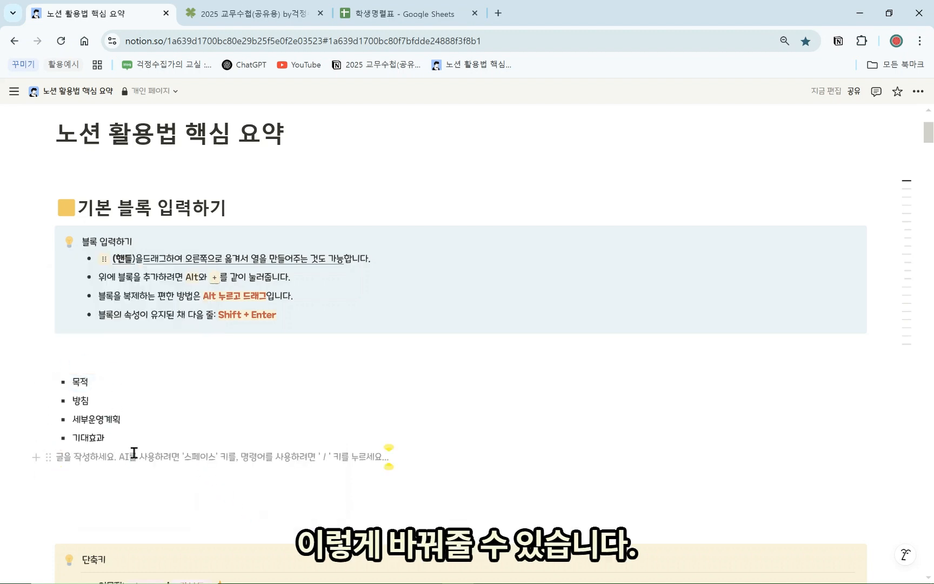
left_click(145, 420)
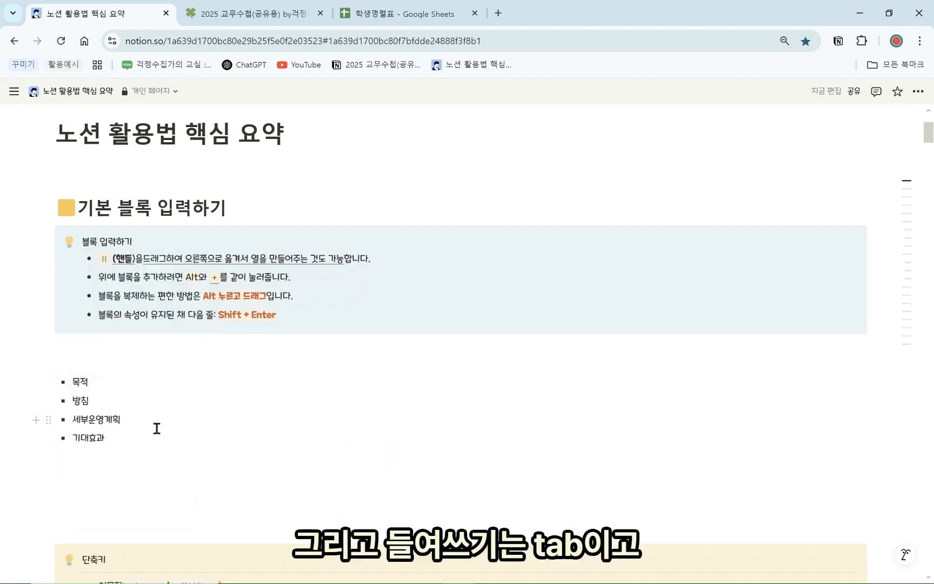
key("Return")
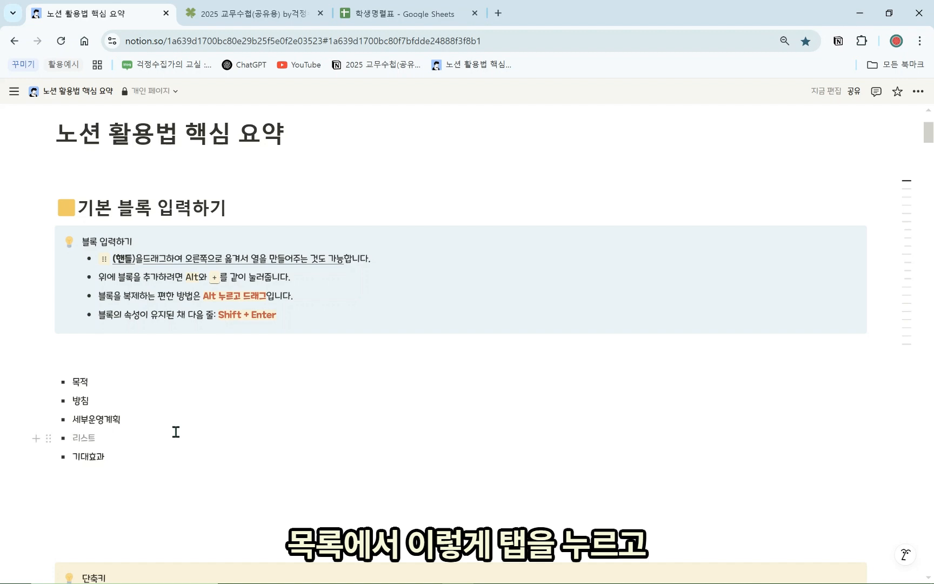
Add indented sub-items 일시, 장소 and 대상 under 세부운영계획
key("Tab")
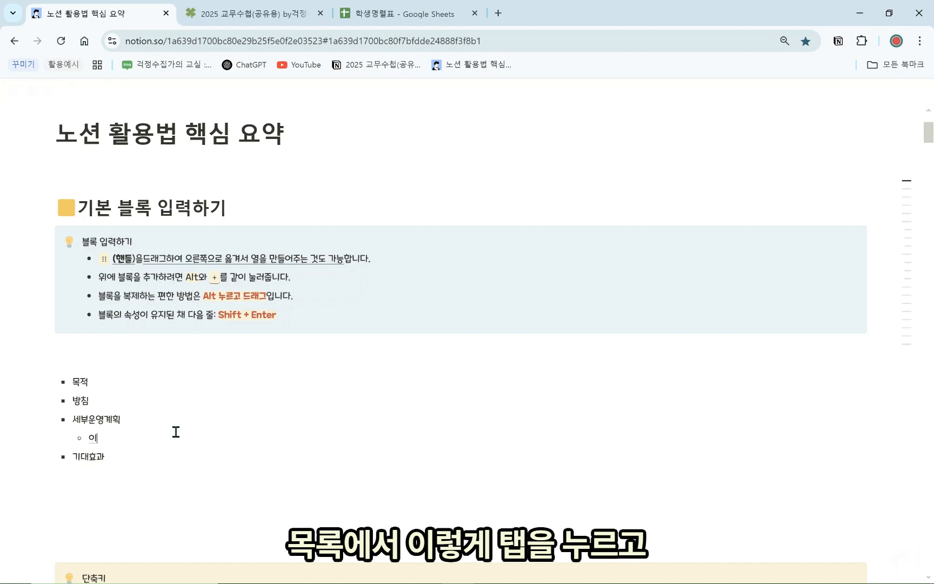
type("일시")
key("Return")
type("장시")
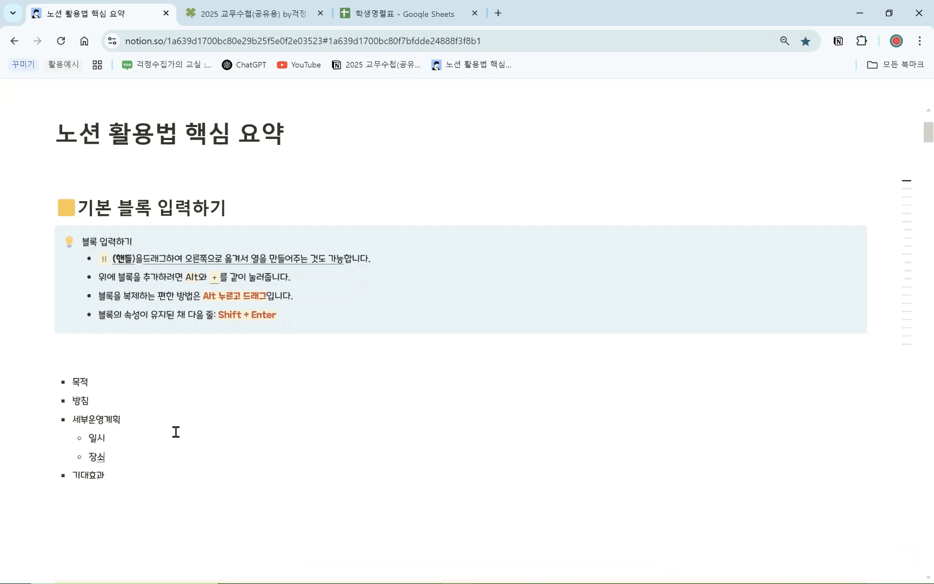
key("BackSpace")
key("Return")
type("시")
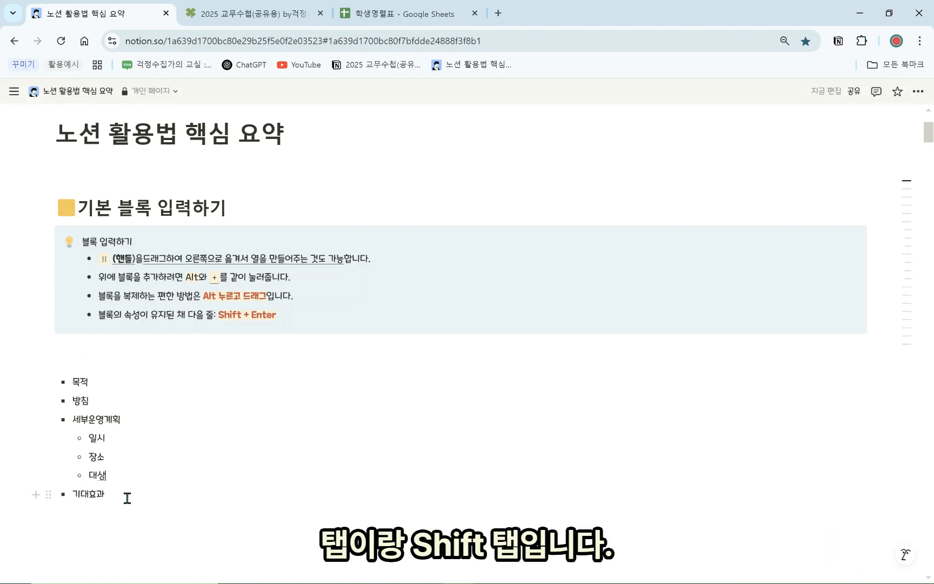
Outdent 대상, 장소 and 일시 back to the top level of the list
key("shift+Tab")
left_click(118, 456)
key("Tab")
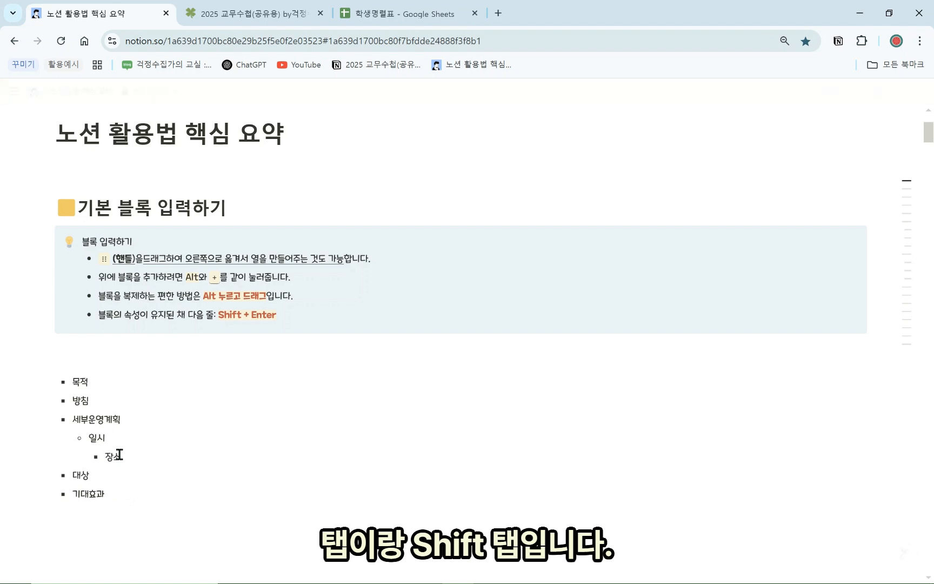
key("shift+Tab")
key("shift+Tab")
left_click(120, 439)
key("shift+Tab")
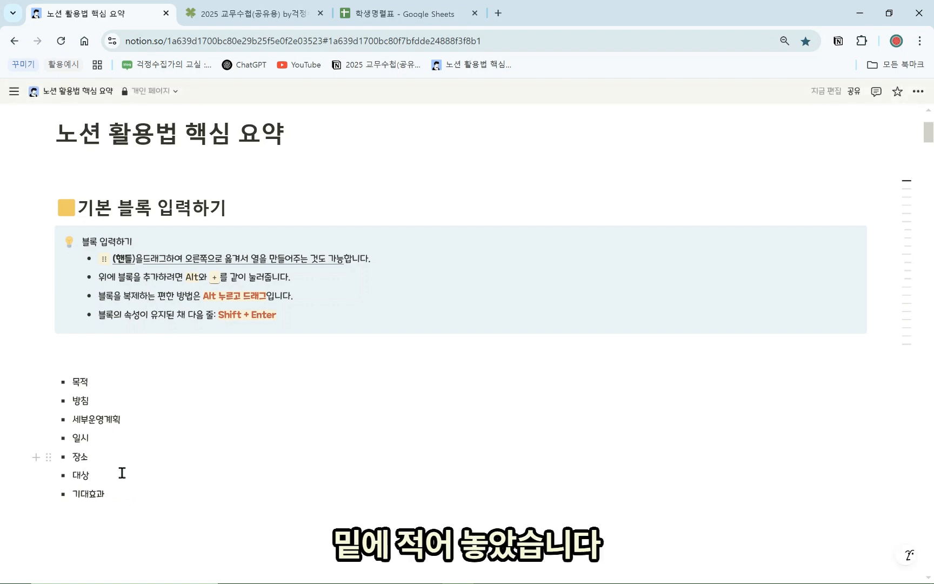
left_click(49, 382)
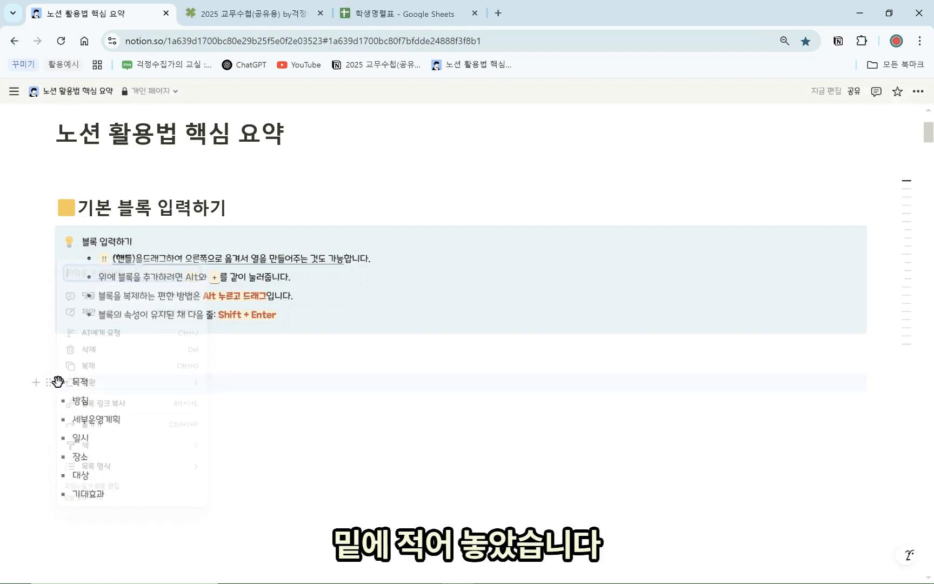
Delete 목적 from the list and start a to-do item below 기대효과 via /목록
left_click(112, 359)
left_click(111, 364)
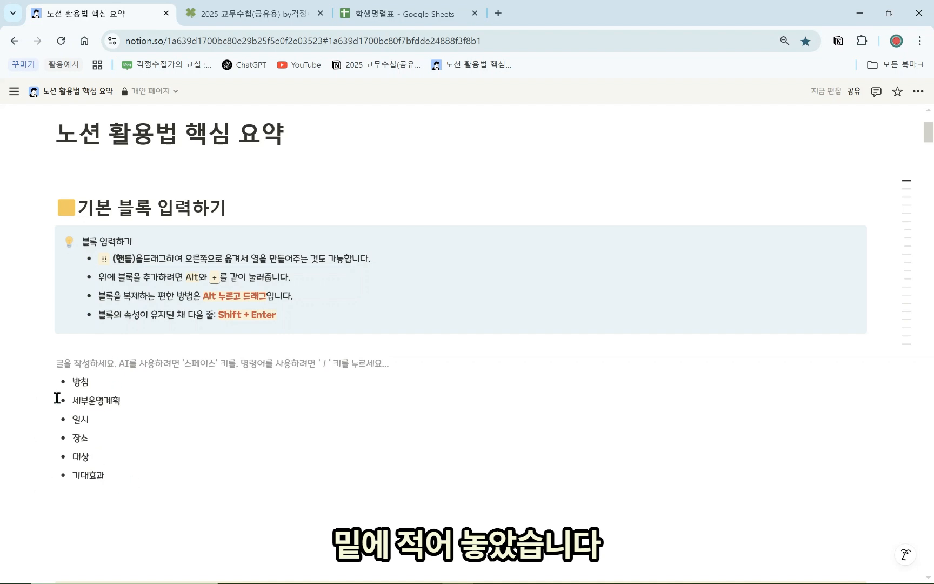
left_click(116, 508)
type("/모로")
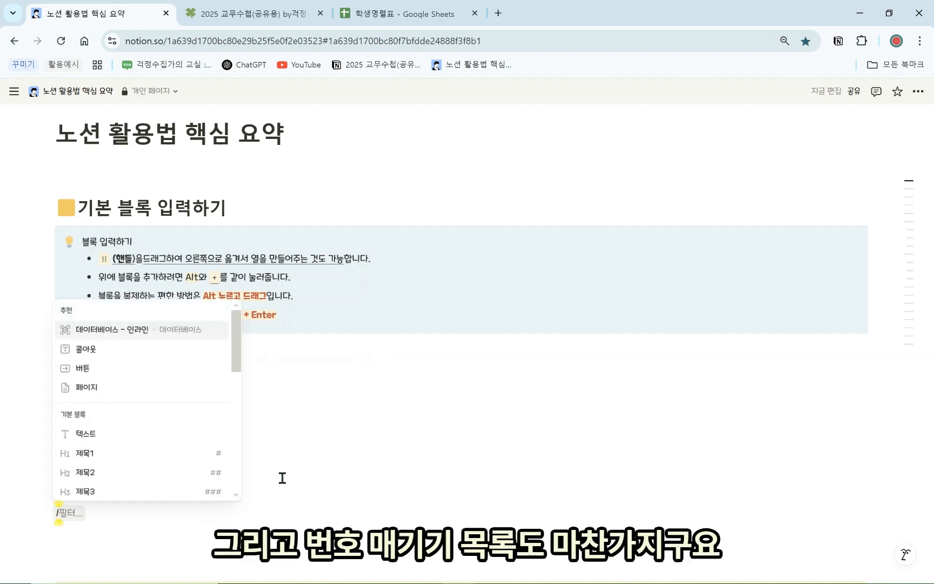
key("BackSpace")
key("BackSpace")
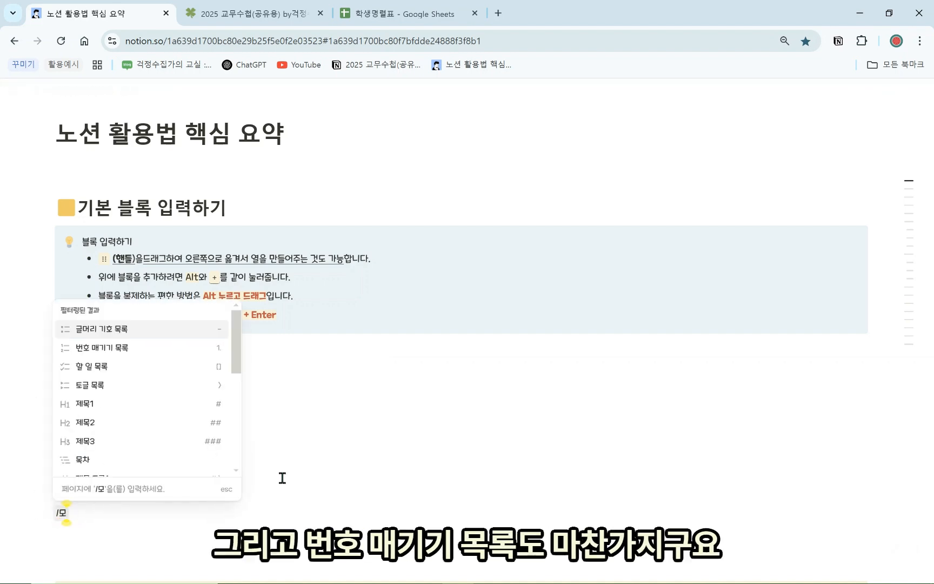
type("ㄱ록")
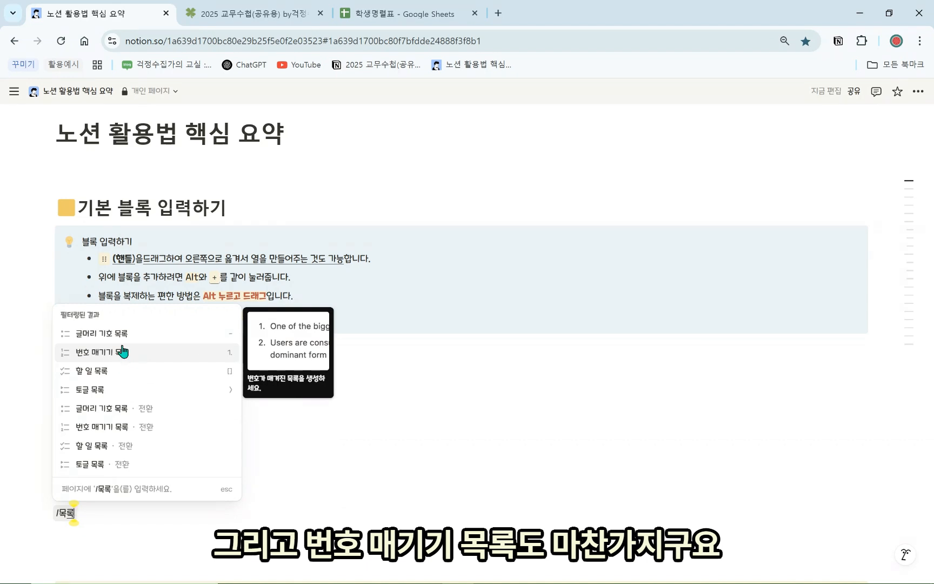
left_click(110, 373)
scroll(115, 425, "down", 2)
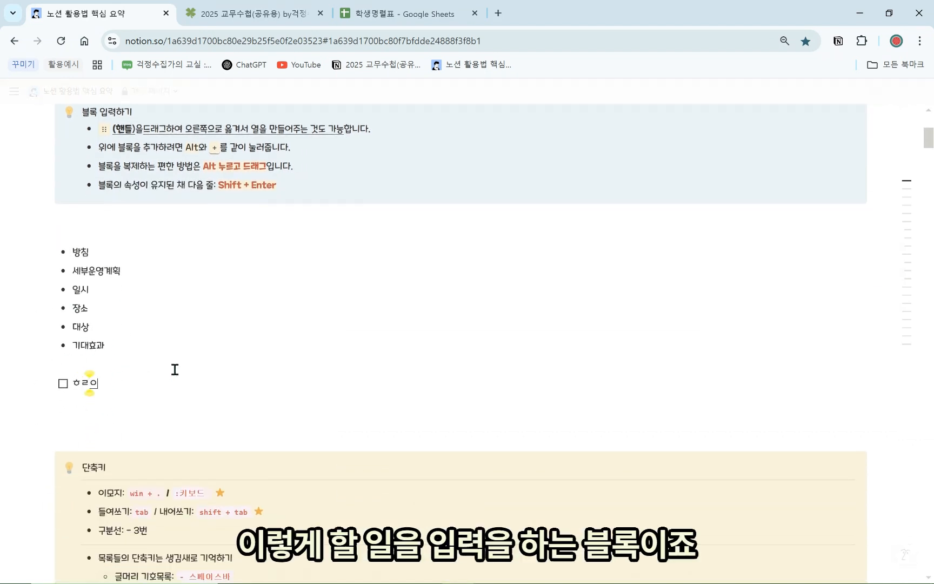
Add to-dos 나는 솔로보기 and 잠자기, checking and unchecking them singly and together
type("나는")
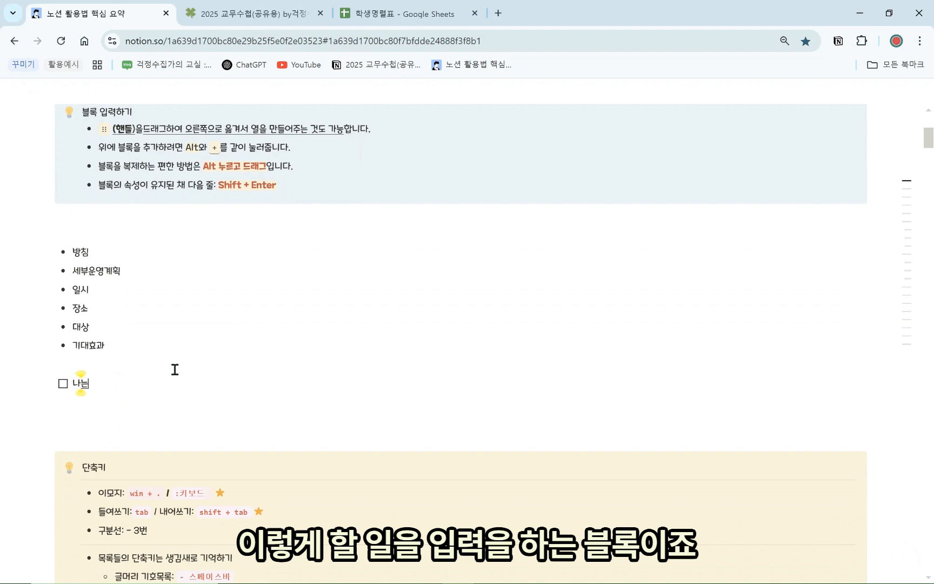
type(" 솔로비기")
key("Return")
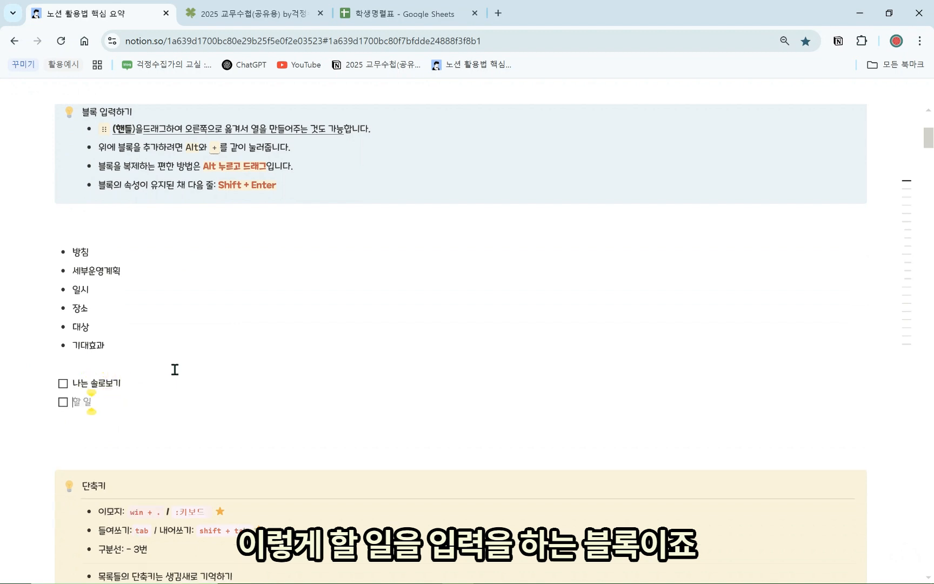
type("잠자기")
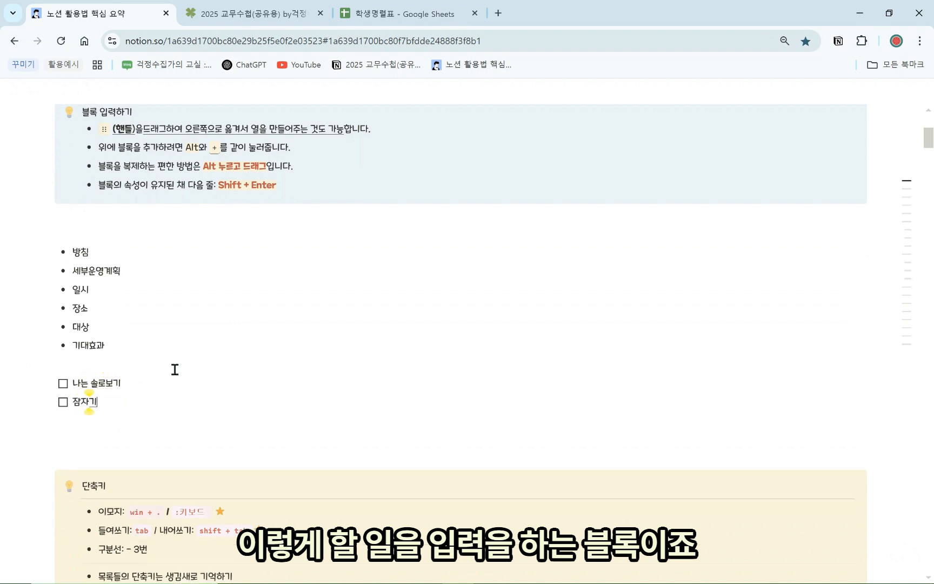
left_click(63, 384)
left_click(62, 384)
left_click(62, 402)
left_click(63, 402)
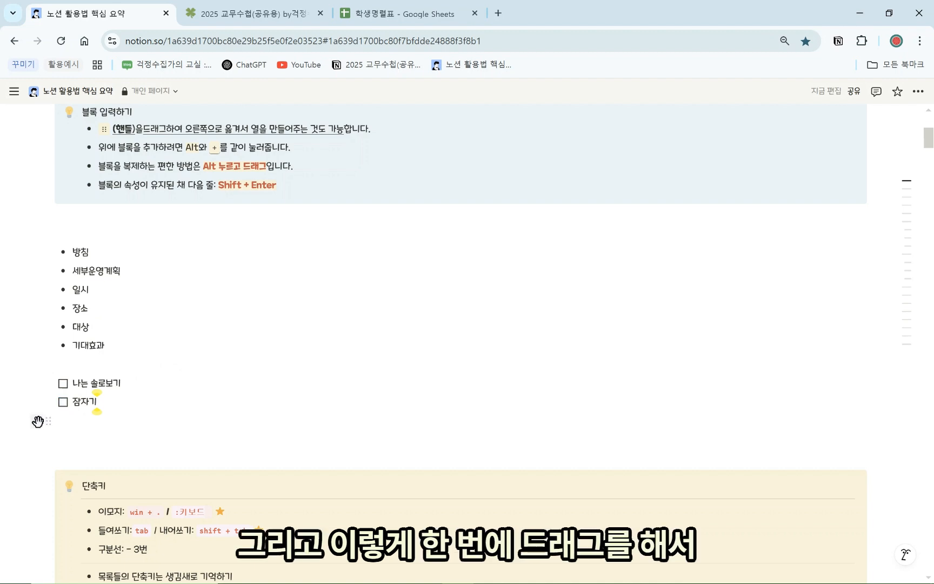
left_click_drag(30, 429, 119, 381)
left_click(63, 384)
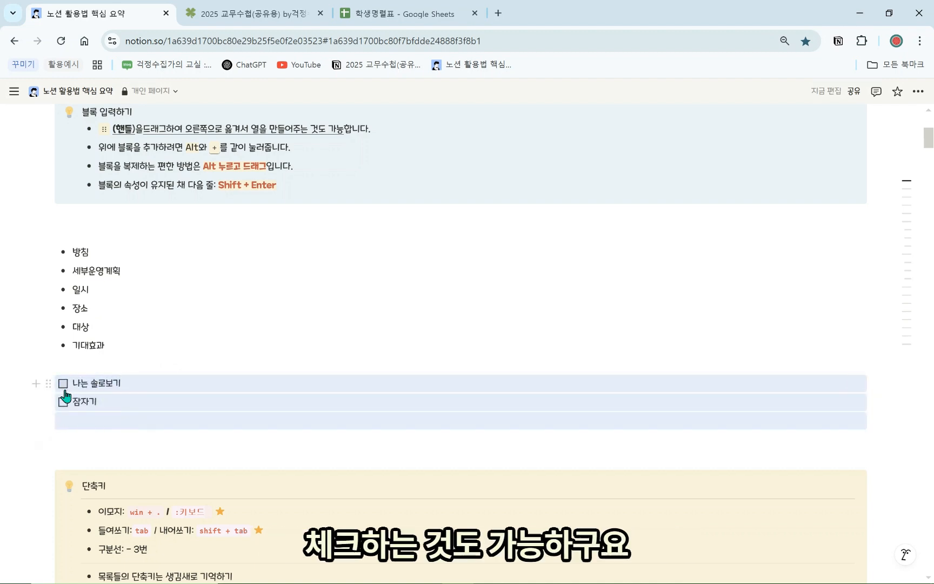
left_click(63, 402)
key("ctrl+Return")
Add a third to-do, 수합하기, below 잠자기
left_click(140, 406)
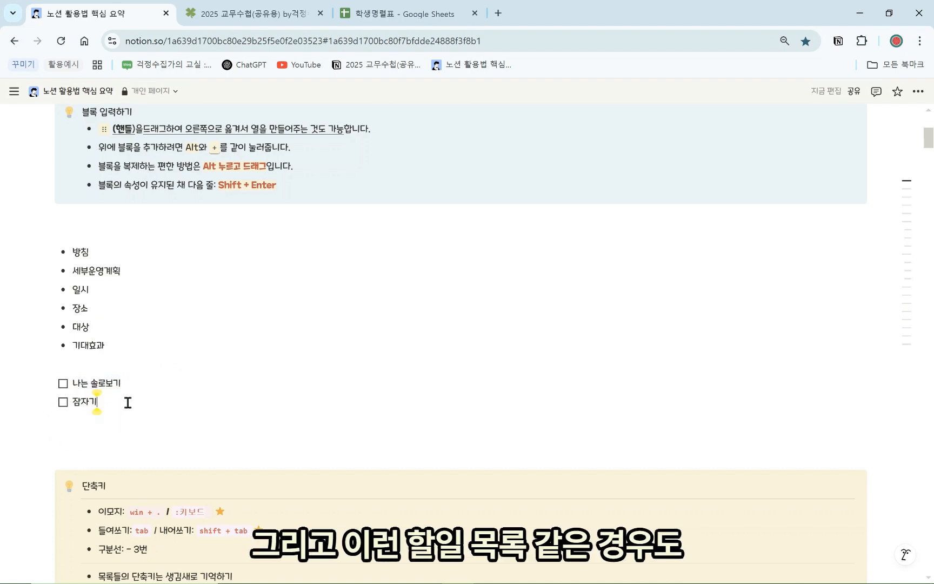
key("Return")
type("제출")
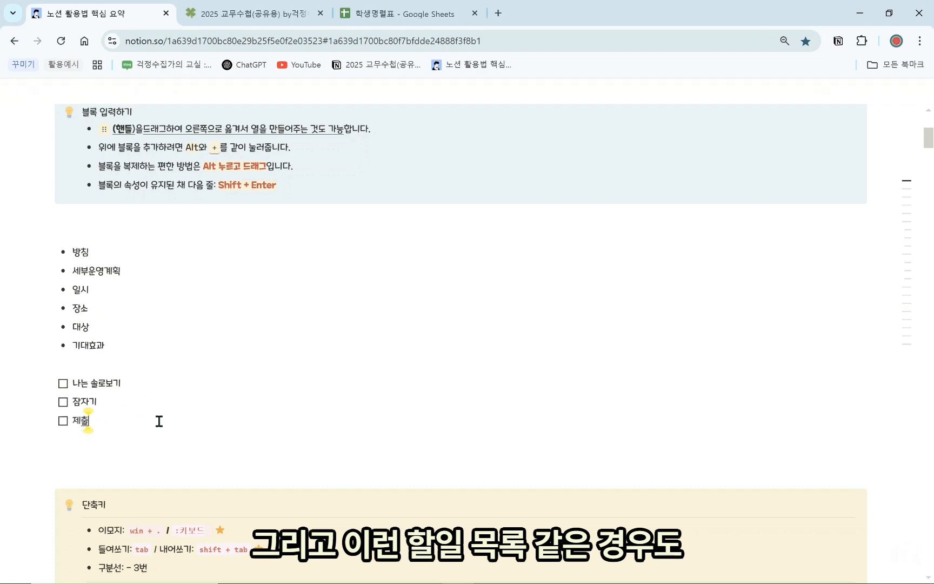
key("BackSpace")
key("BackSpace")
type("수행")
type("하기")
Nest sub-task to-dos 1반, 2반 and 3반 under 수합하기
key("Return")
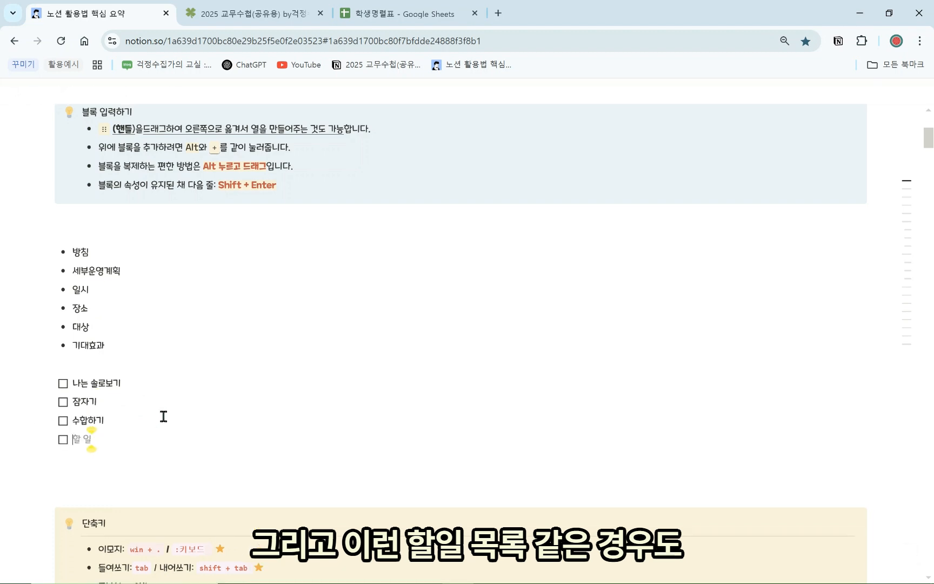
key("Tab")
type("밴")
key("BackSpace")
type("1반")
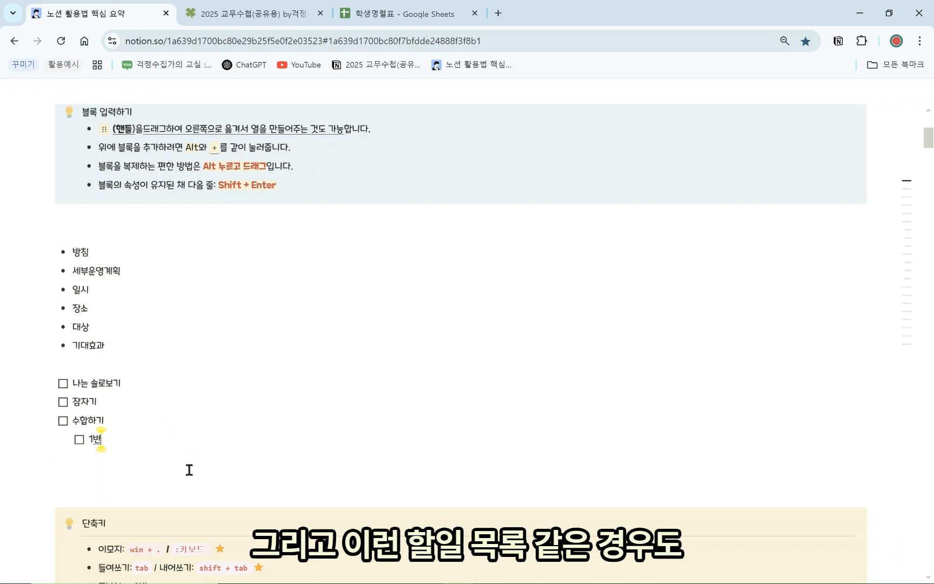
key("Return")
type("2배")
key("BackSpace")
type("반")
key("Return")
type("3밴")
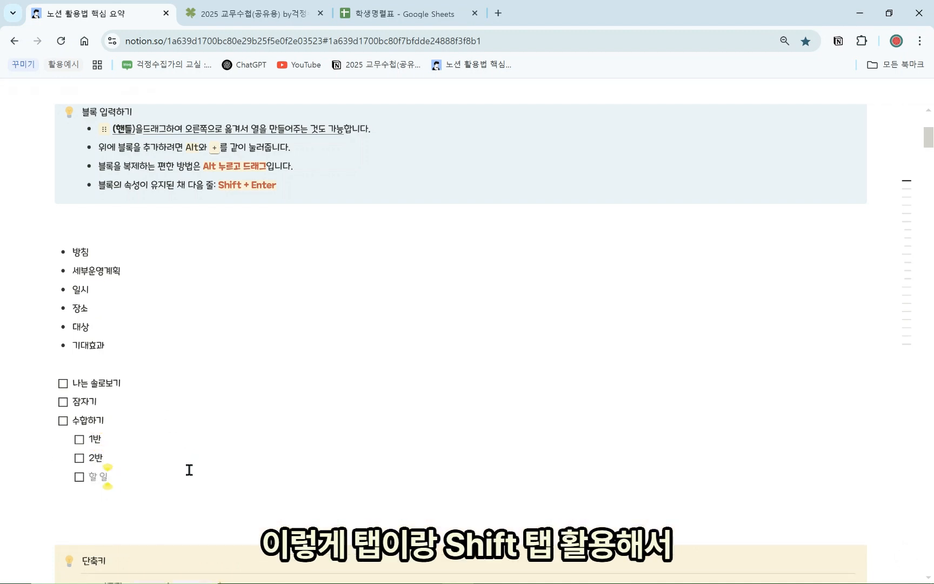
key("BackSpace")
type("반")
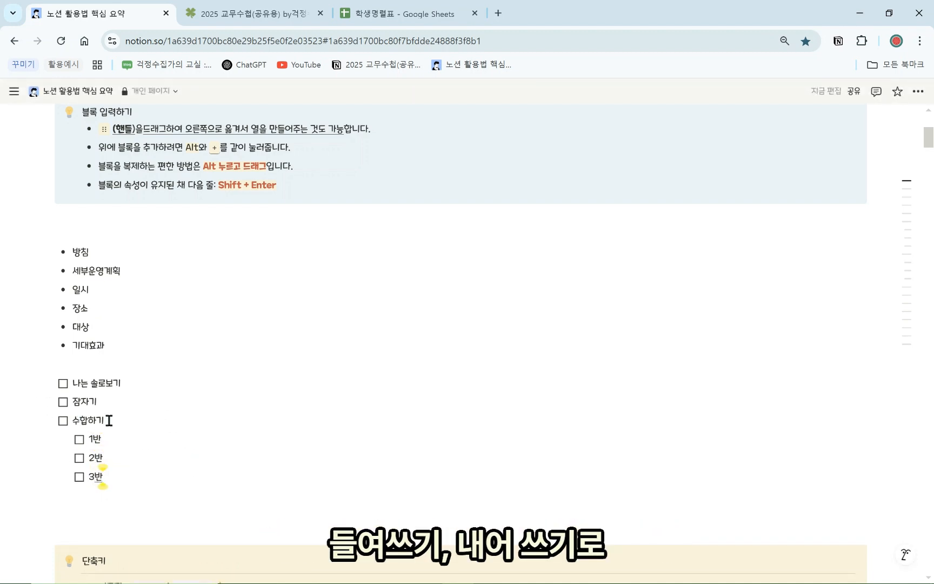
Check off 1반, 2반, 3반 and the parent 수합하기
left_click(79, 439)
left_click(79, 458)
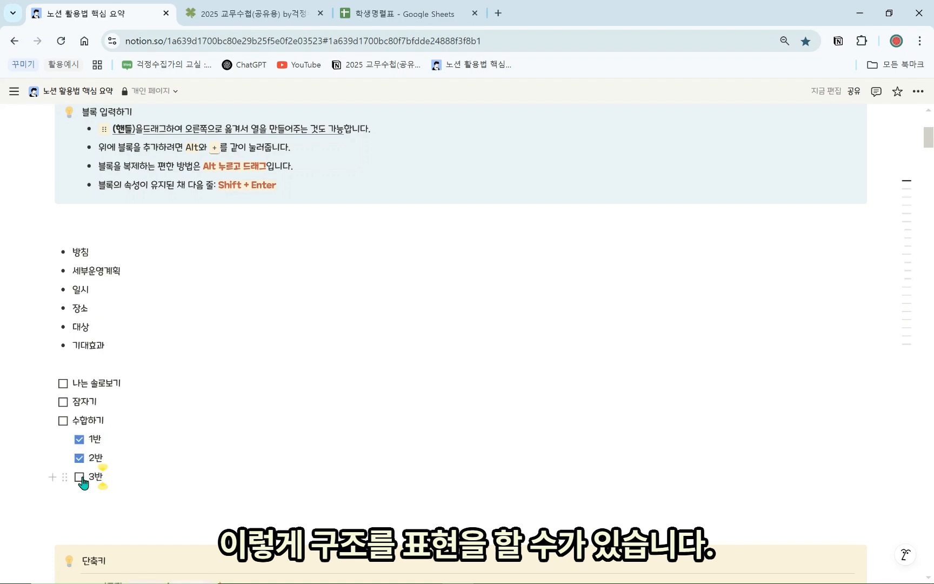
left_click(79, 477)
left_click(63, 421)
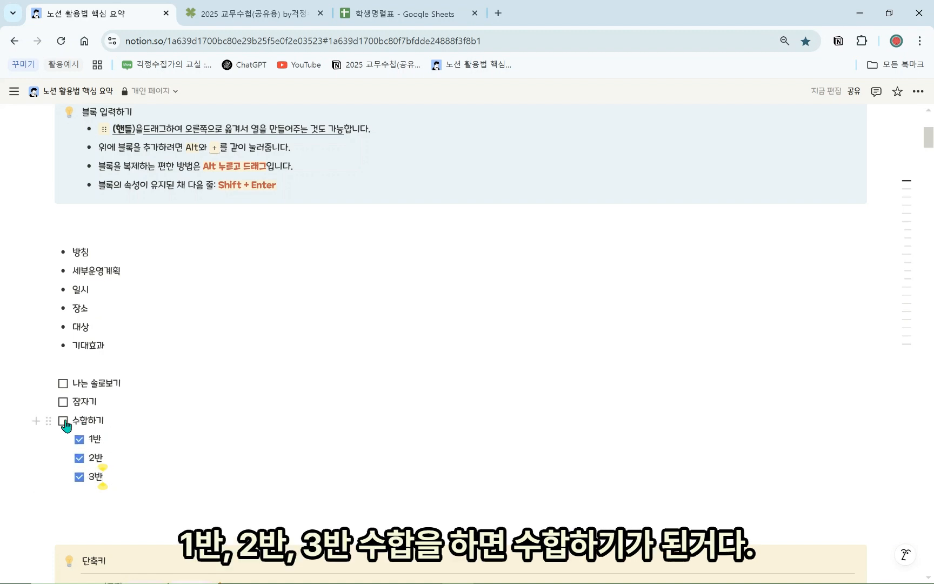
left_click(120, 461)
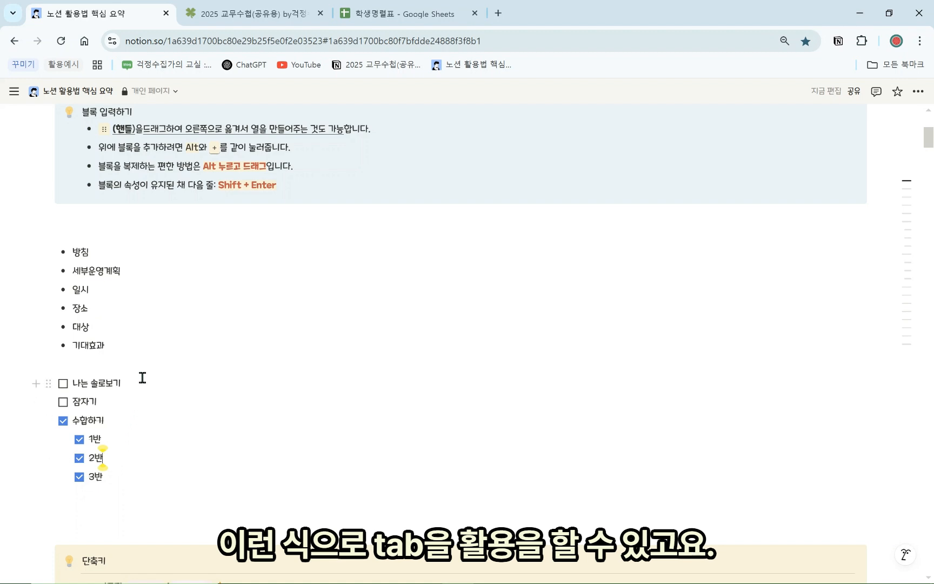
left_click(93, 502)
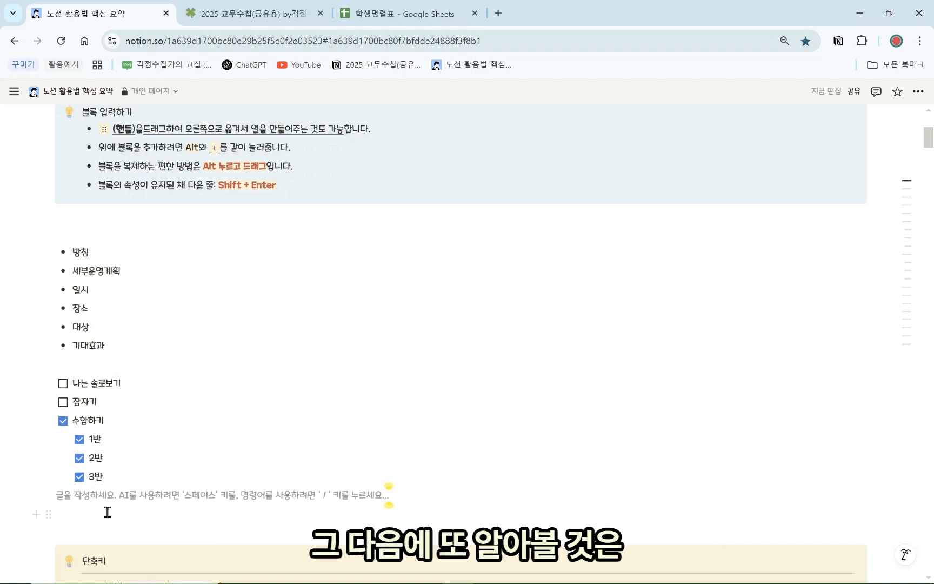
Turn a new line below the to-dos into a toggle list using /목록
key("Return")
type("/목록")
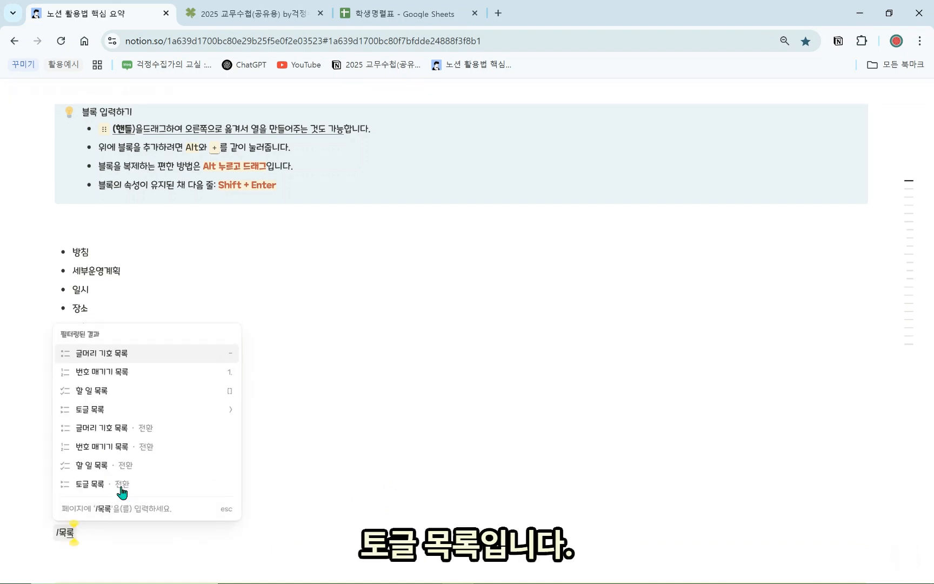
left_click(104, 410)
scroll(76, 497, "down", 2)
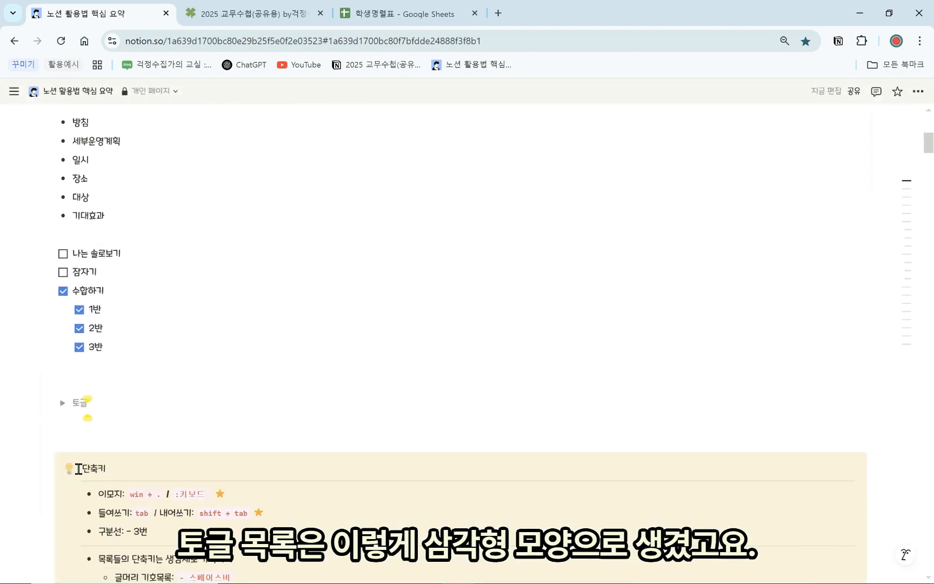
left_click(62, 402)
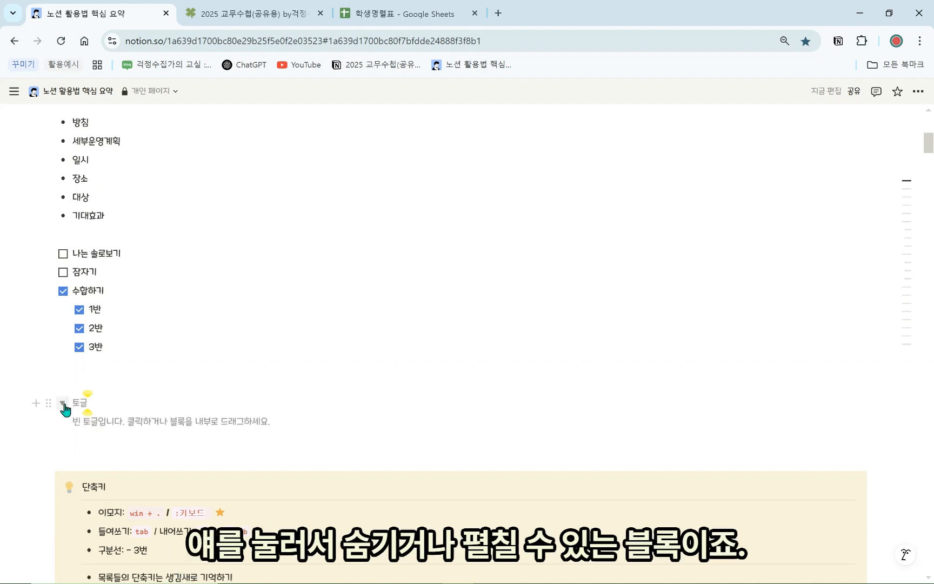
left_click(62, 403)
left_click(62, 403)
Title the toggle 제목 and write 내용을 작성 inside it
type("ㅍ")
key("BackSpace")
type("ㅍㅔ")
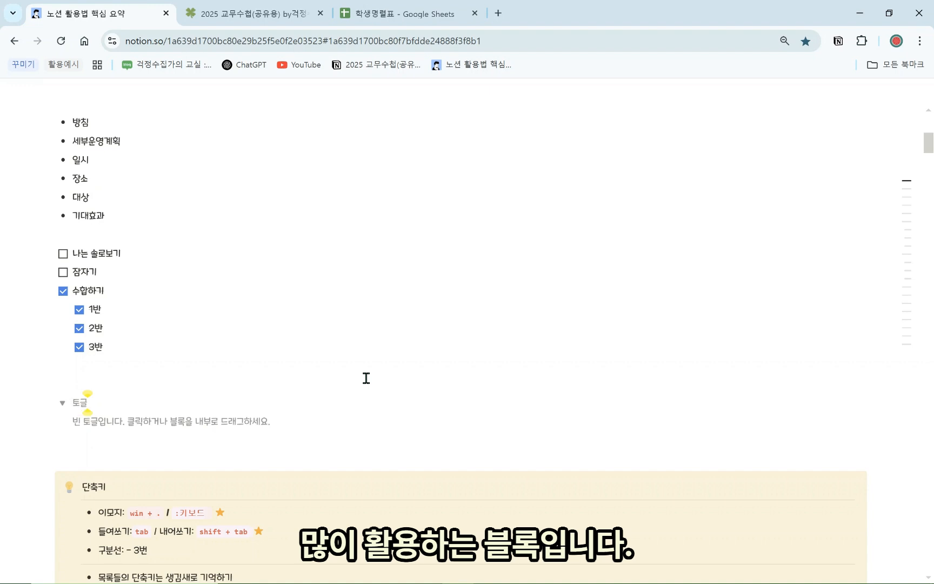
type("제목")
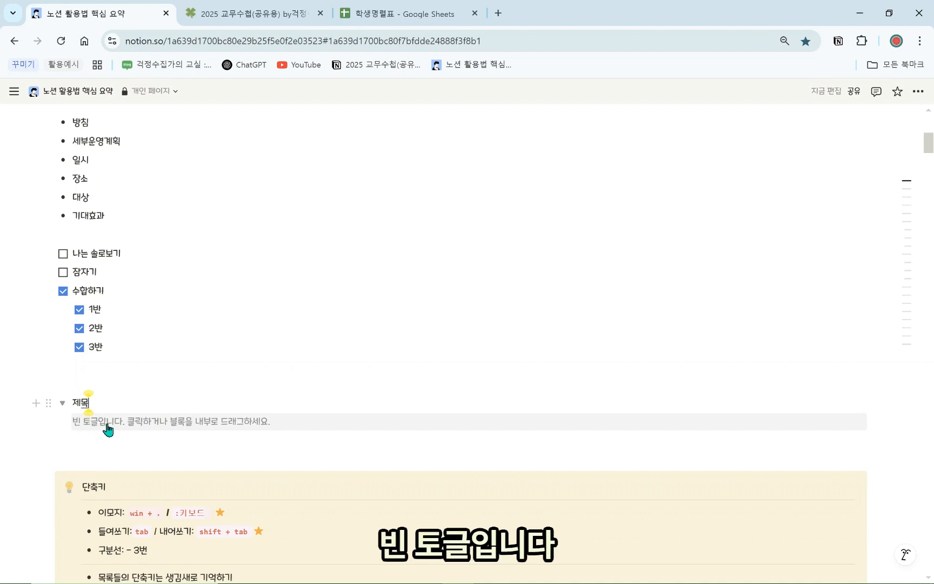
left_click(147, 428)
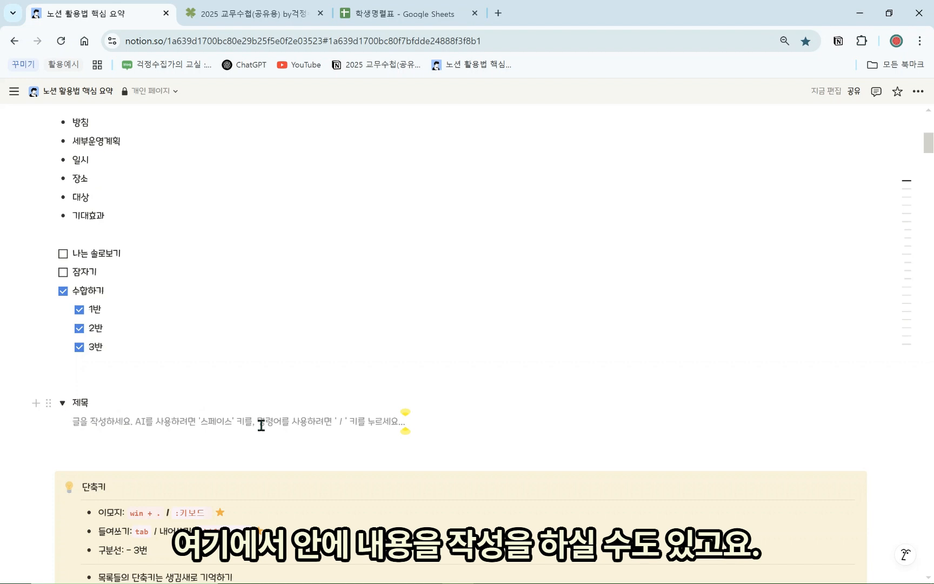
type("어")
key("BackSpace")
type("내용이")
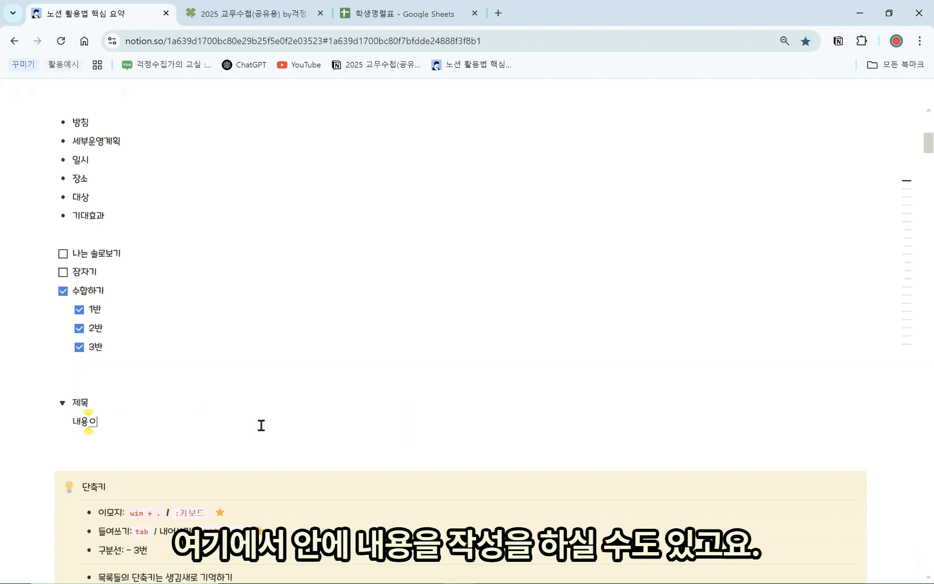
type(" 작성")
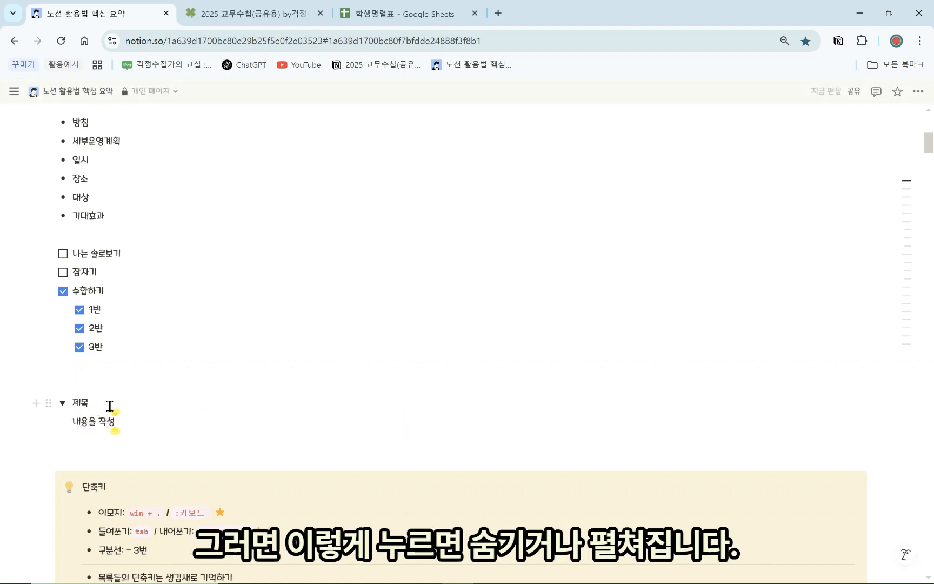
Move the 단축키 callout into the 제목 toggle and test collapsing and expanding it
left_click(63, 403)
left_click(63, 403)
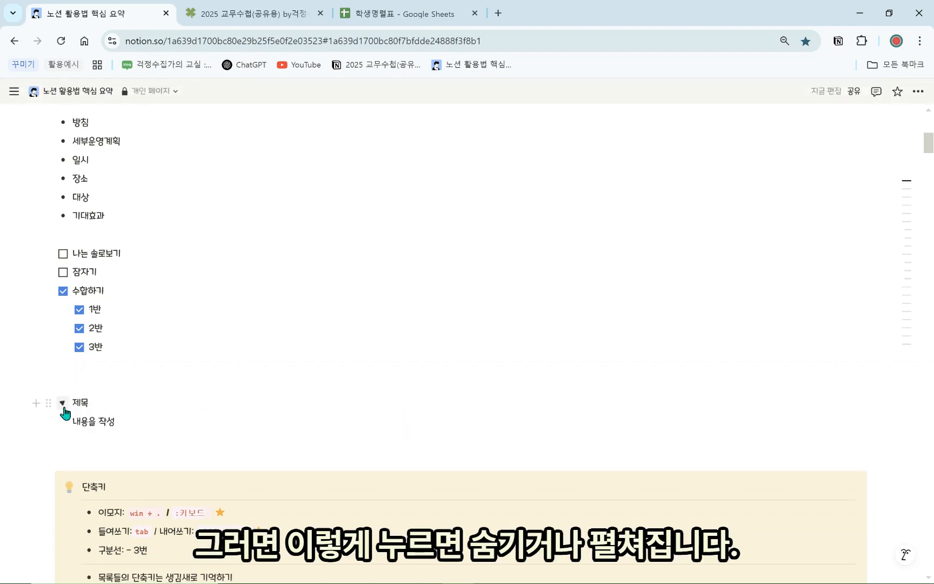
left_click(63, 403)
left_click(63, 403)
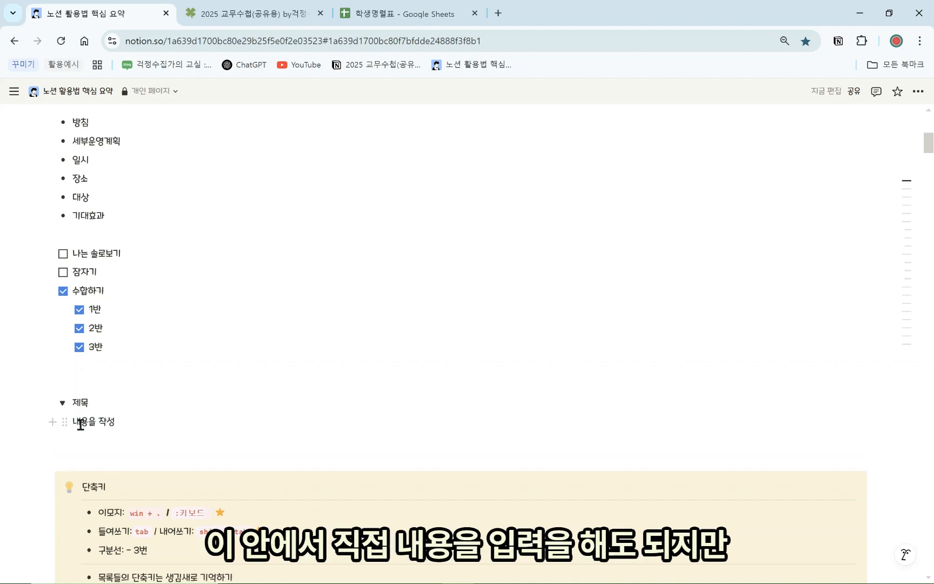
left_click_drag(48, 479, 93, 431)
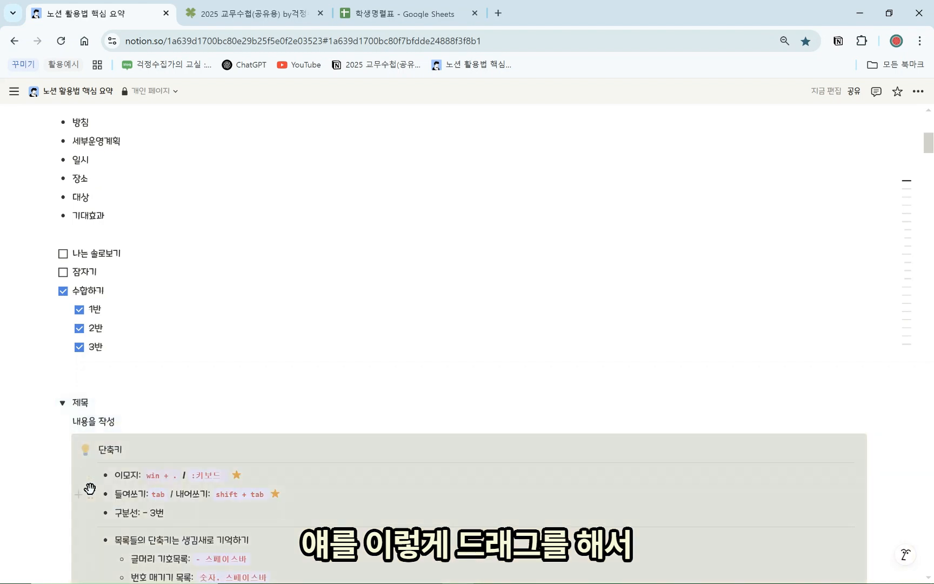
left_click(62, 404)
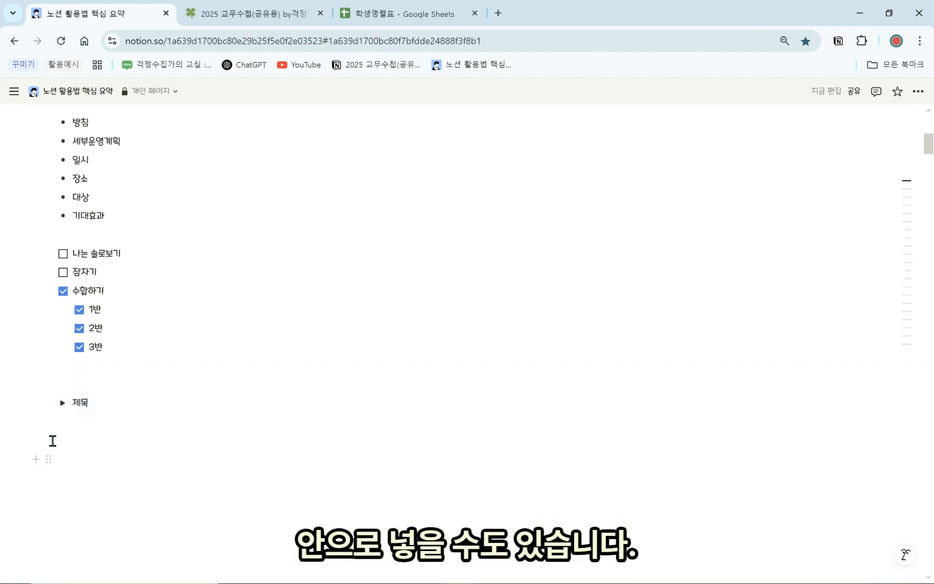
scroll(96, 419, "down", 1)
left_click(62, 337)
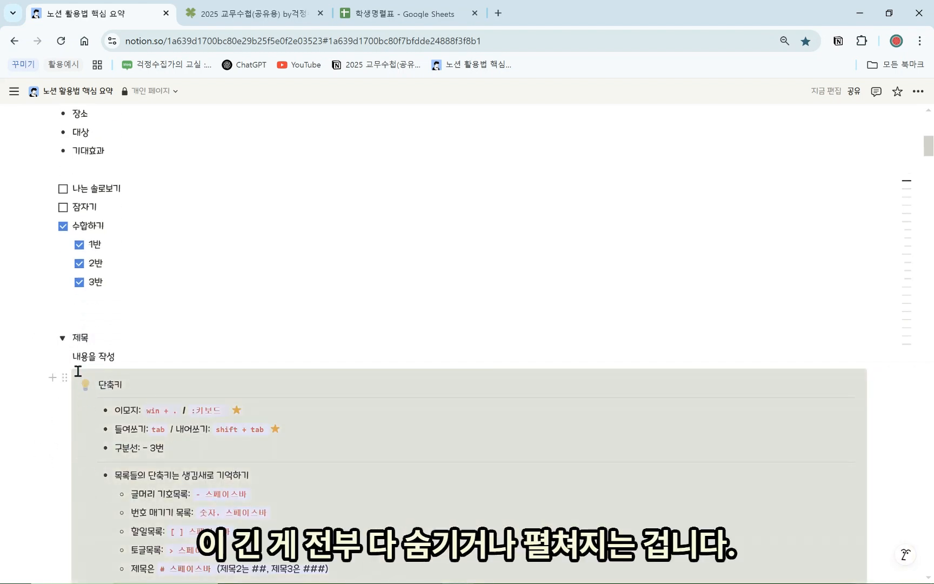
left_click(62, 338)
left_click(62, 337)
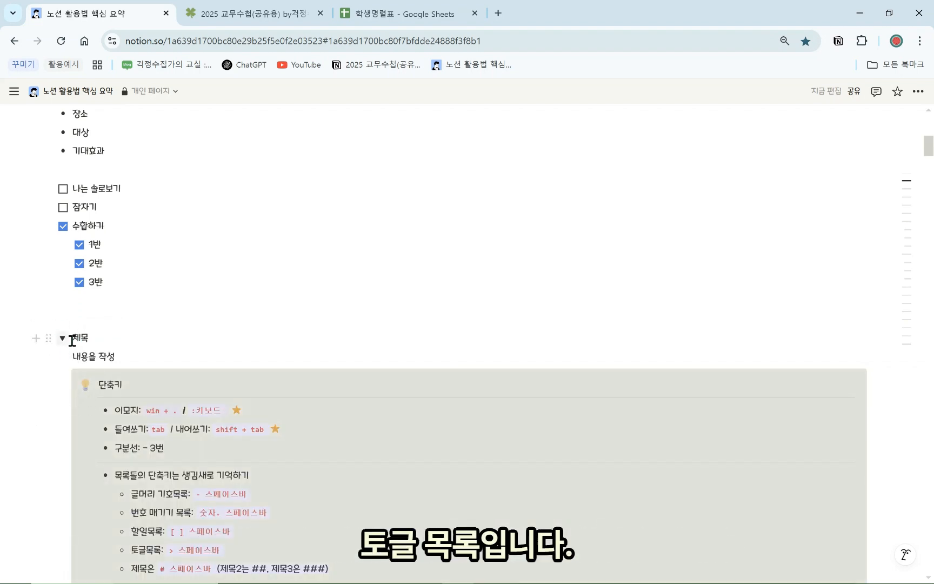
left_click(222, 14)
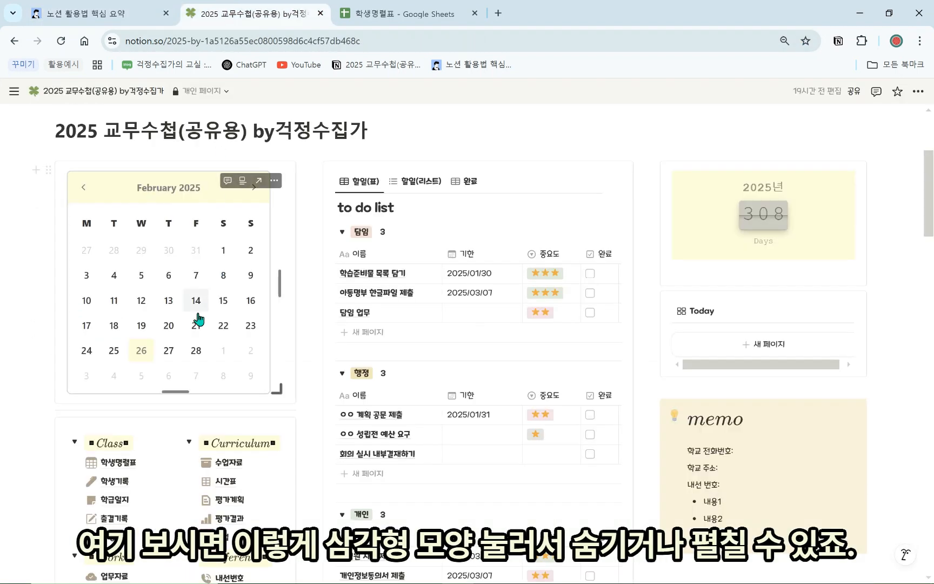
scroll(190, 302, "down", 3)
left_click(191, 313)
left_click(75, 313)
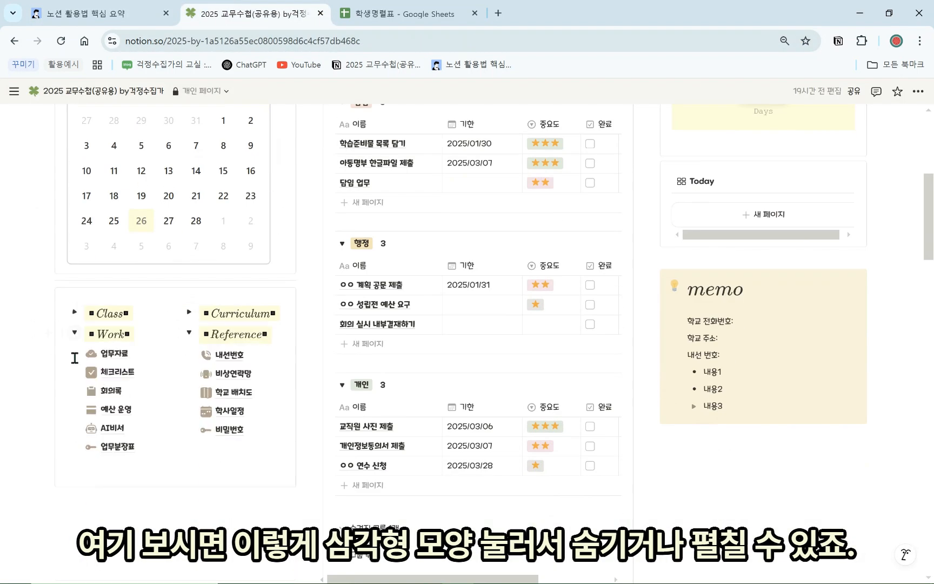
left_click(75, 333)
left_click(189, 332)
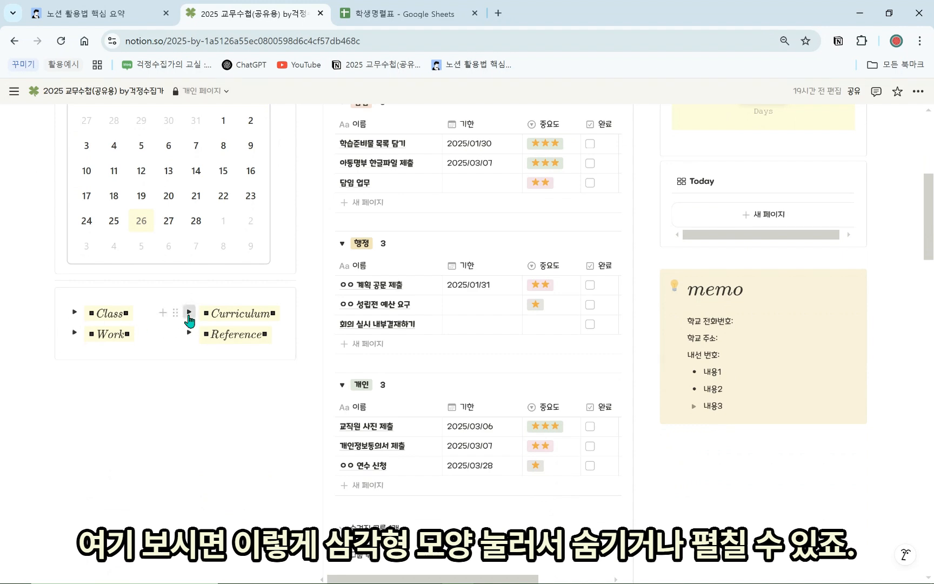
left_click(189, 313)
left_click(190, 427)
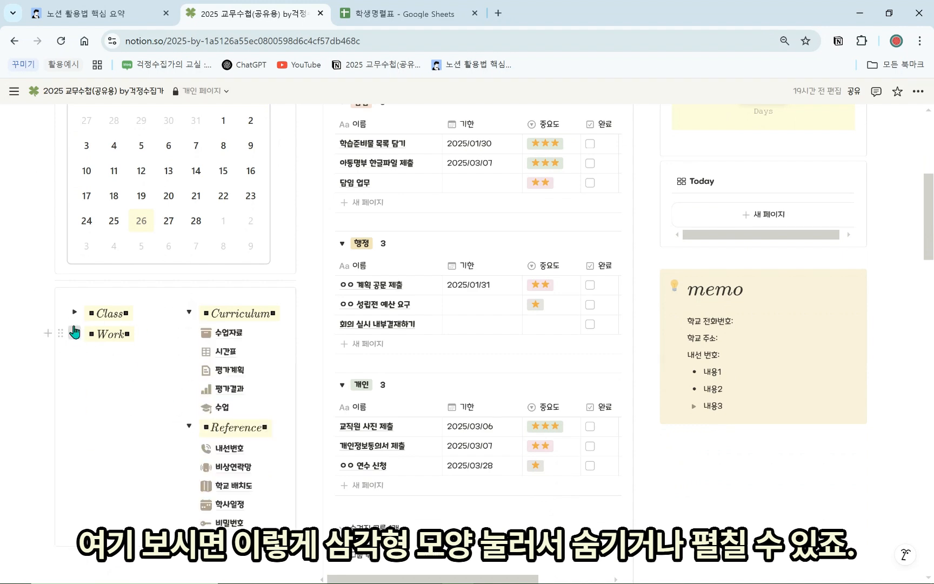
left_click(74, 333)
left_click(75, 312)
left_click(135, 13)
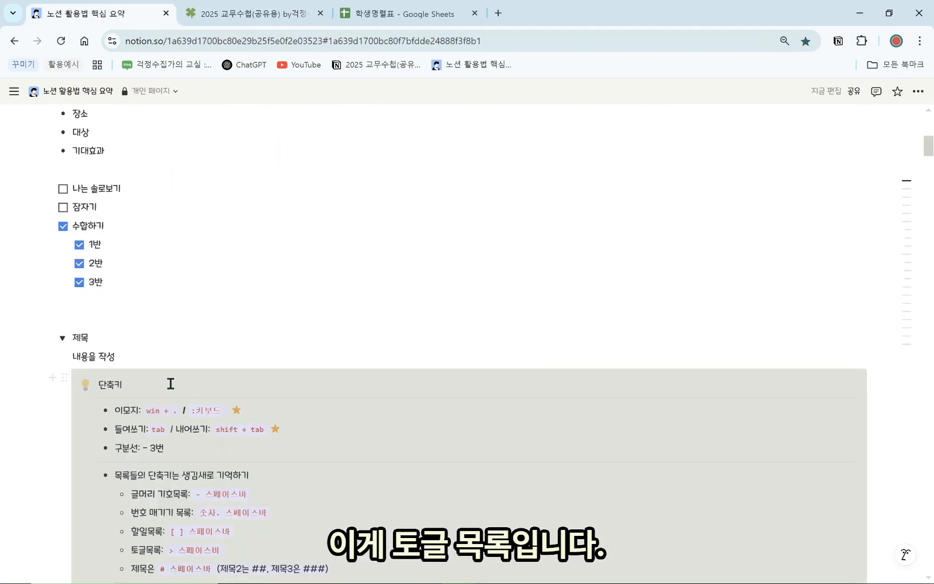
scroll(161, 296, "down", 2)
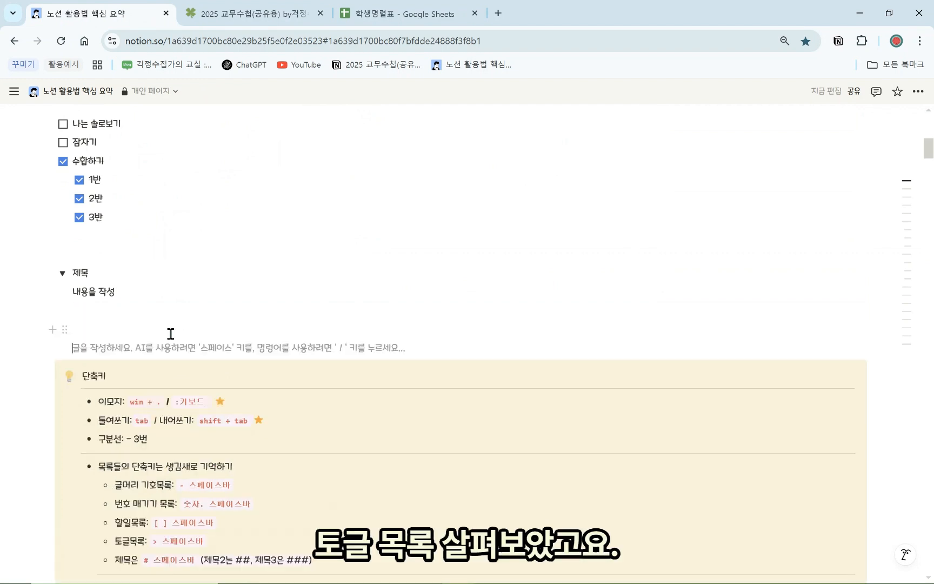
scroll(167, 346, "up", 4)
scroll(159, 376, "down", 2)
left_click(103, 444)
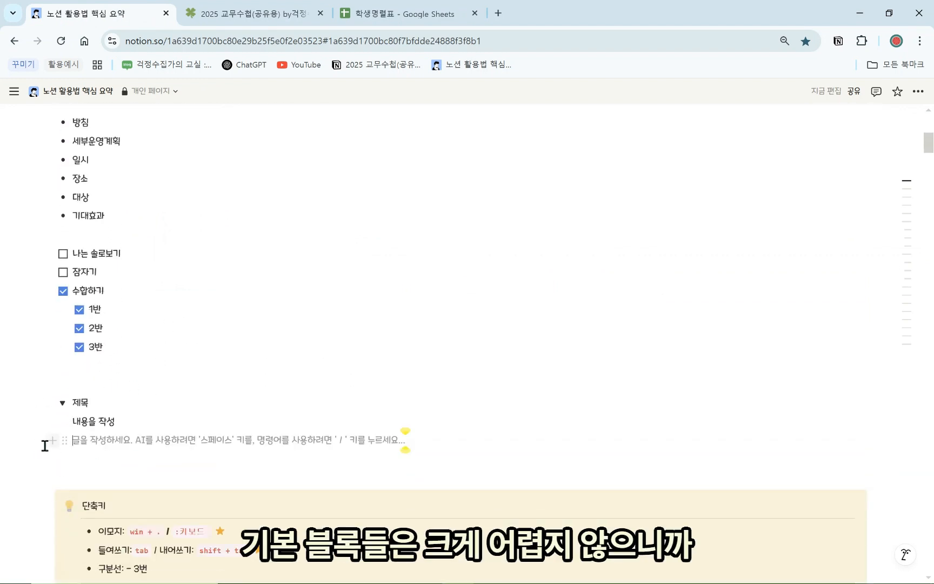
left_click_drag(44, 445, 179, 317)
key("BackSpace")
left_click(163, 296)
key("Return")
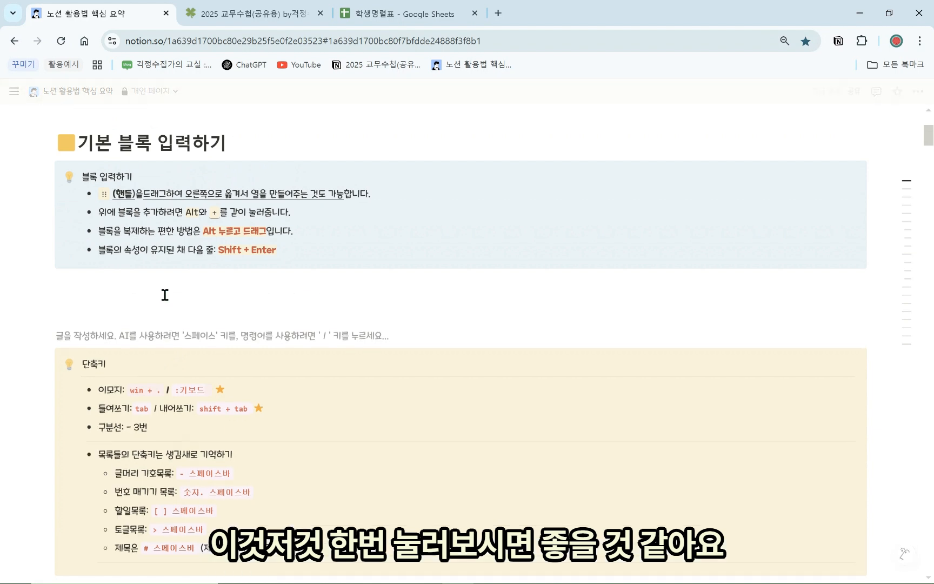
left_click(175, 294)
type("/")
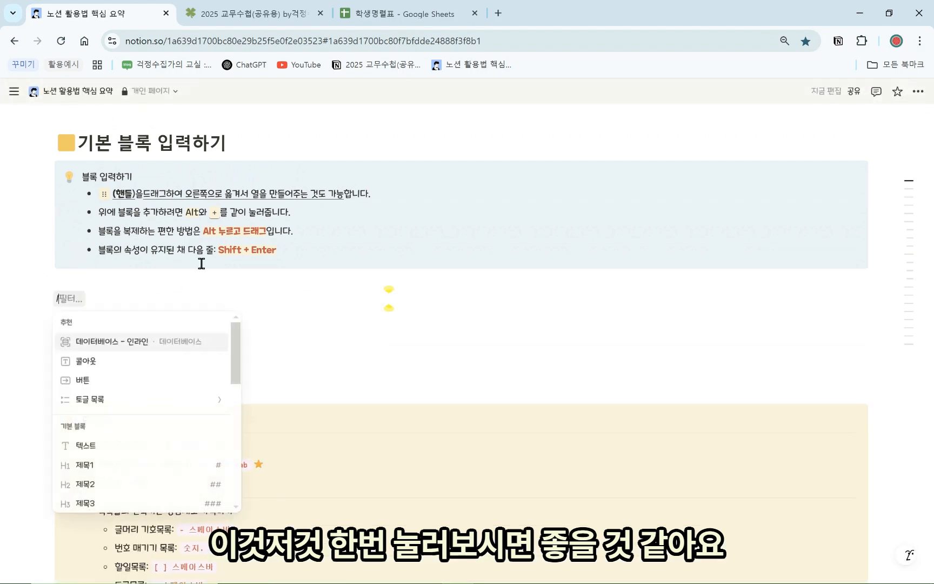
scroll(130, 386, "down", 4)
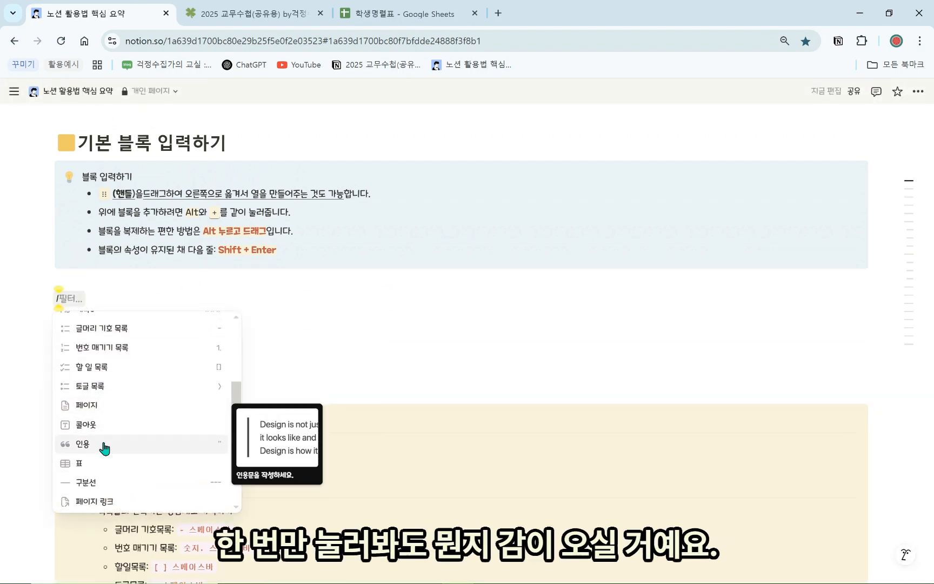
left_click(349, 338)
key("BackSpace")
key("BackSpace")
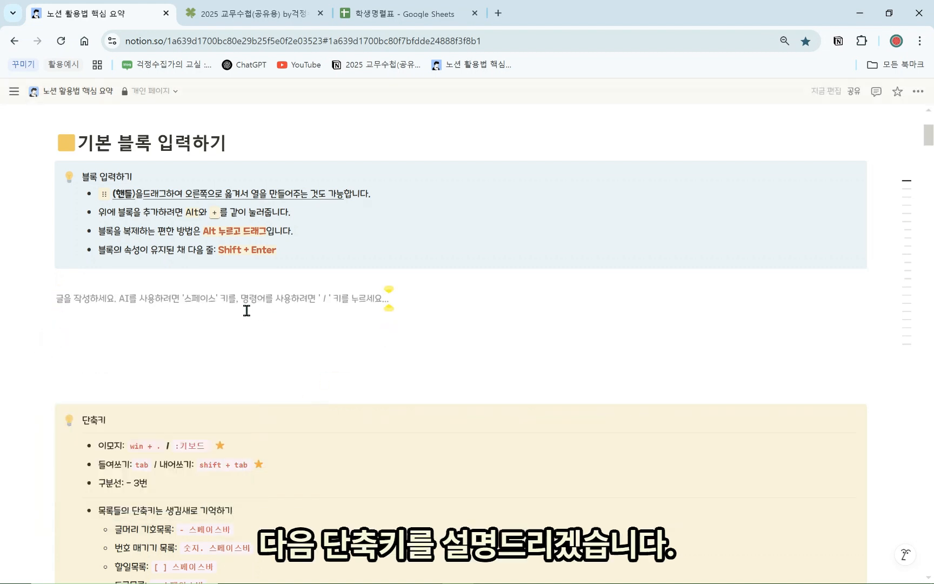
scroll(234, 317, "down", 2)
scroll(195, 437, "down", 2)
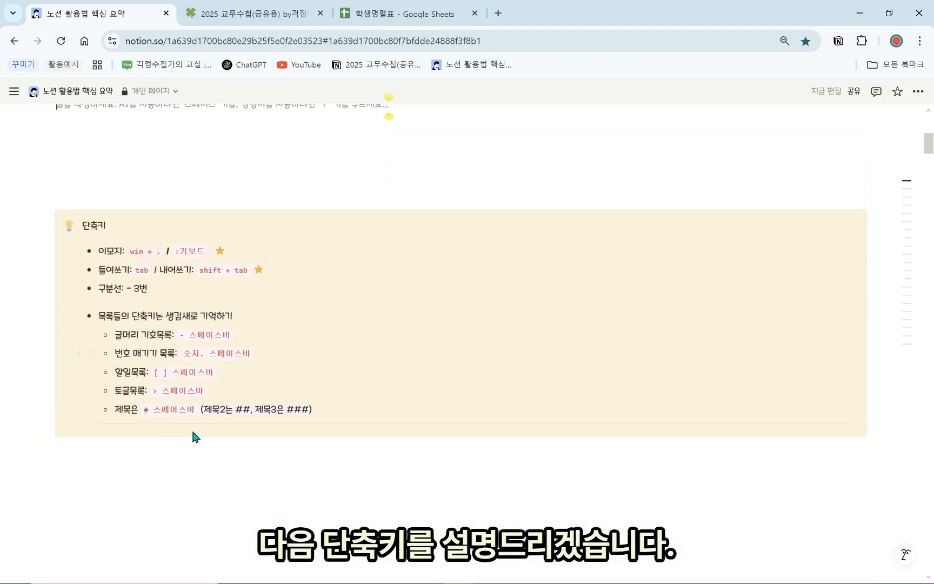
left_click(194, 504)
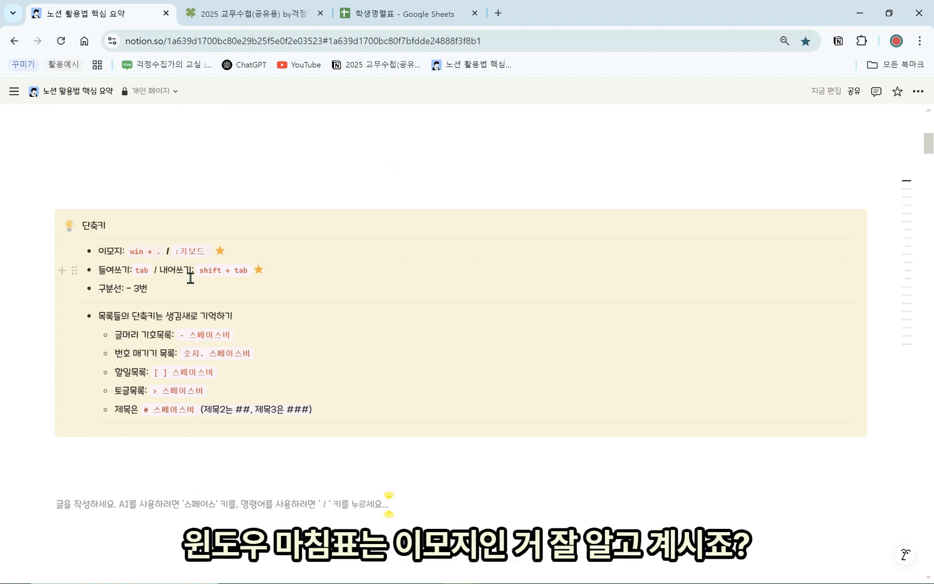
key("super+period")
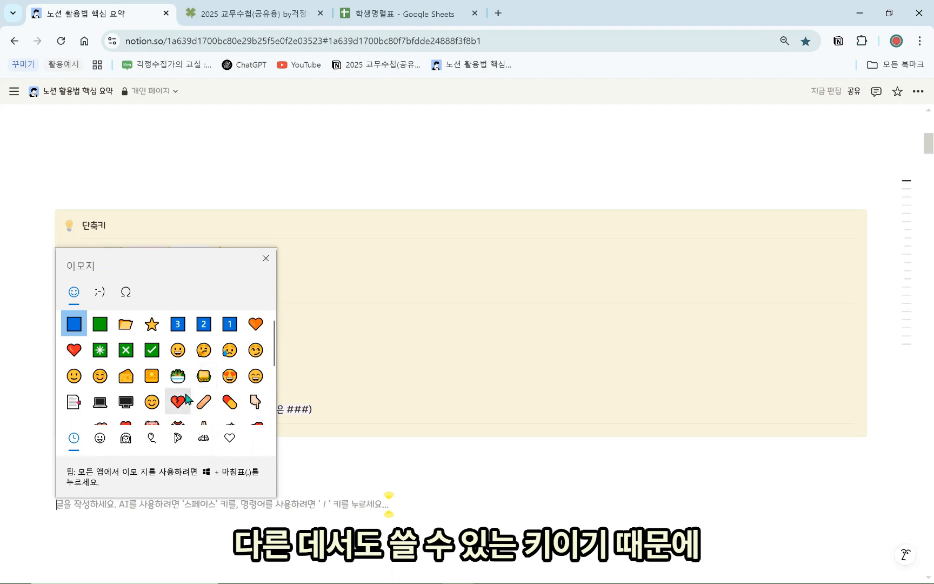
left_click(375, 479)
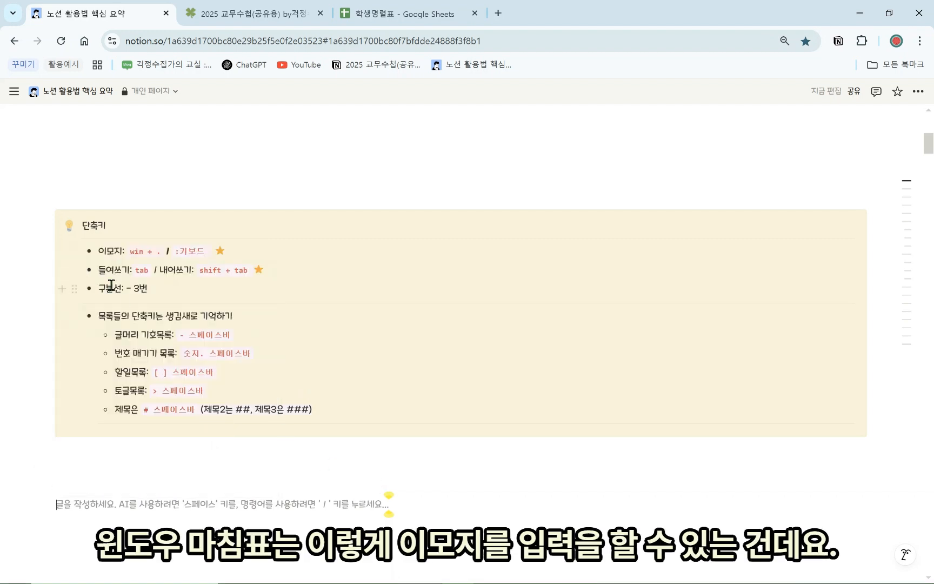
left_click(190, 467)
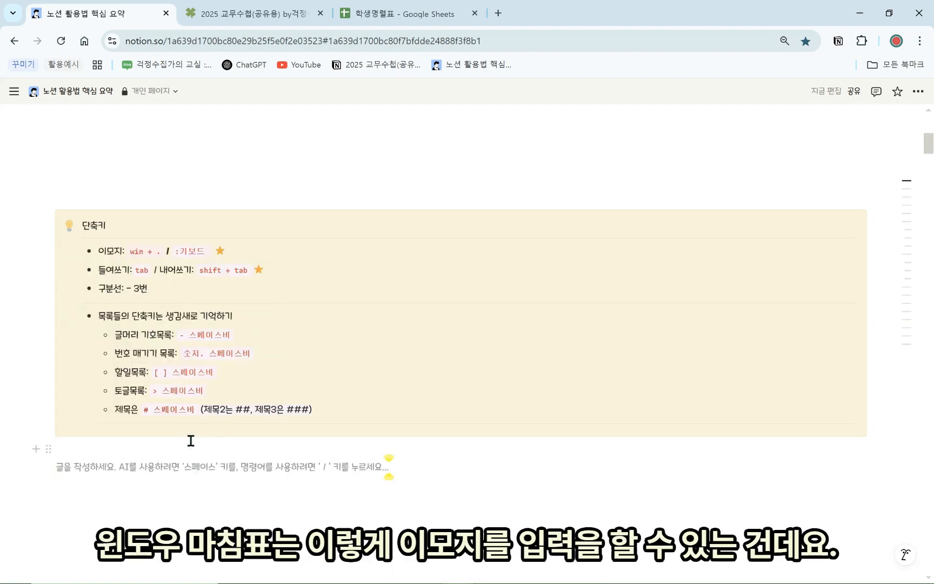
key("super+period")
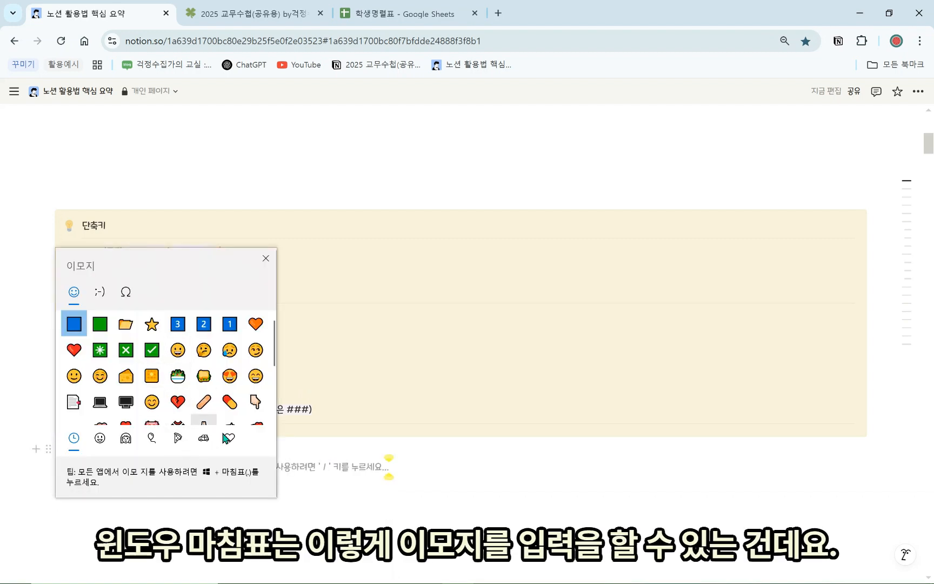
left_click(298, 491)
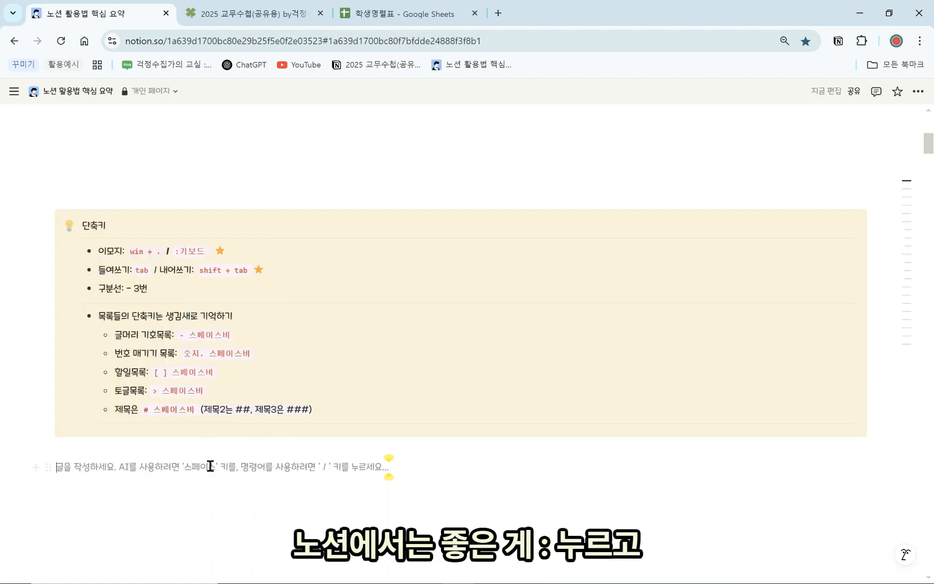
Browse emoji suggestions for :heart, book, 책 and :1, leaving only a colon
type(":")
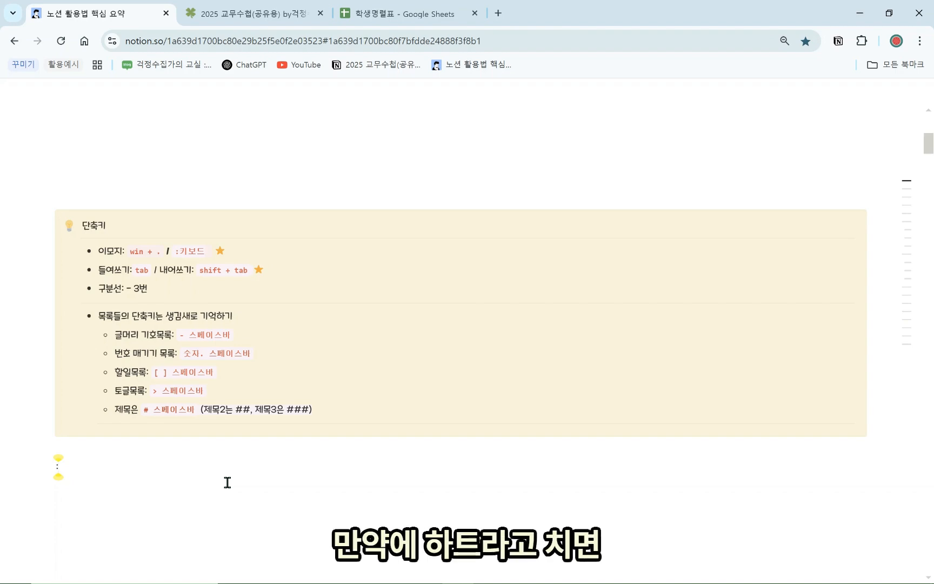
type("heart")
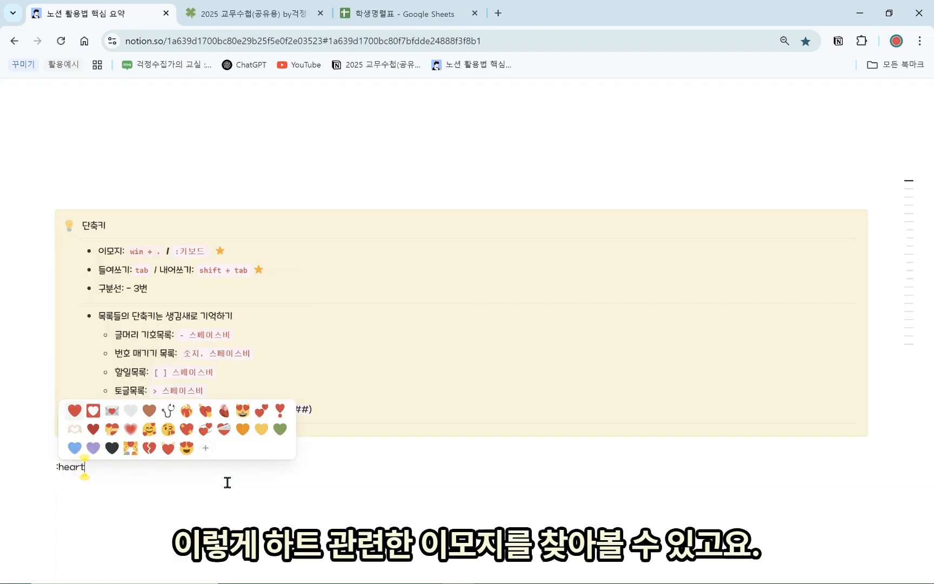
key("BackSpace")
key("BackSpace")
key("BackSpace")
key("BackSpace")
key("BackSpace")
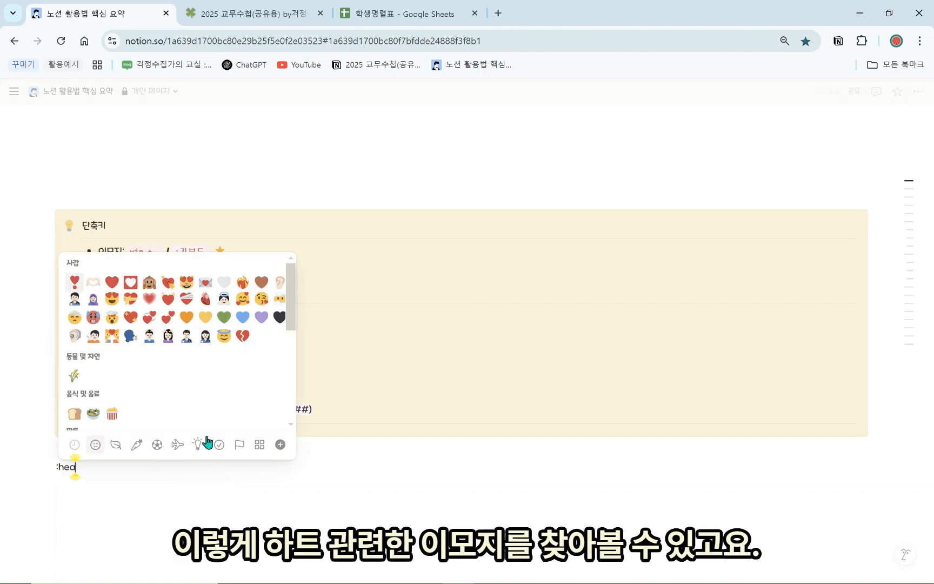
type("book")
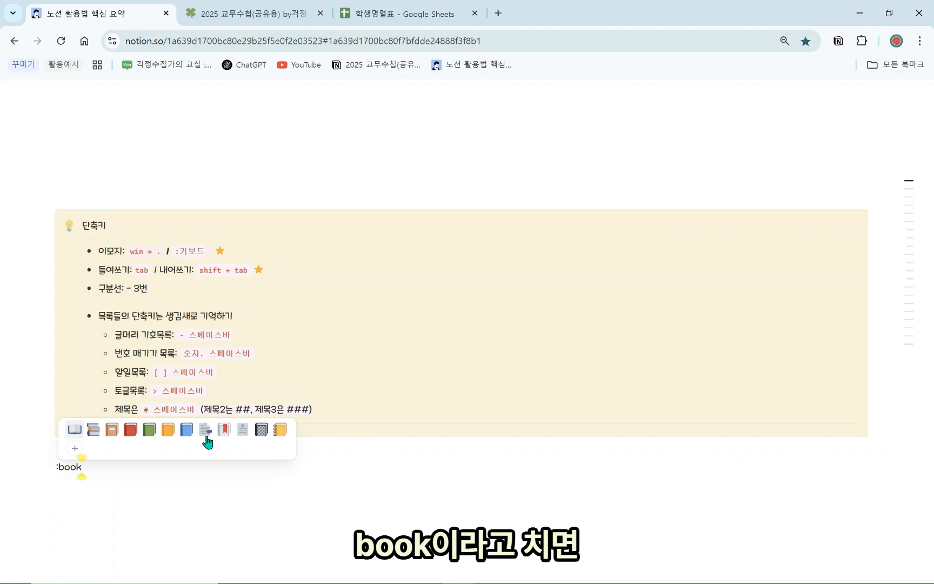
key("BackSpace")
key("BackSpace")
key("BackSpace")
key("BackSpace")
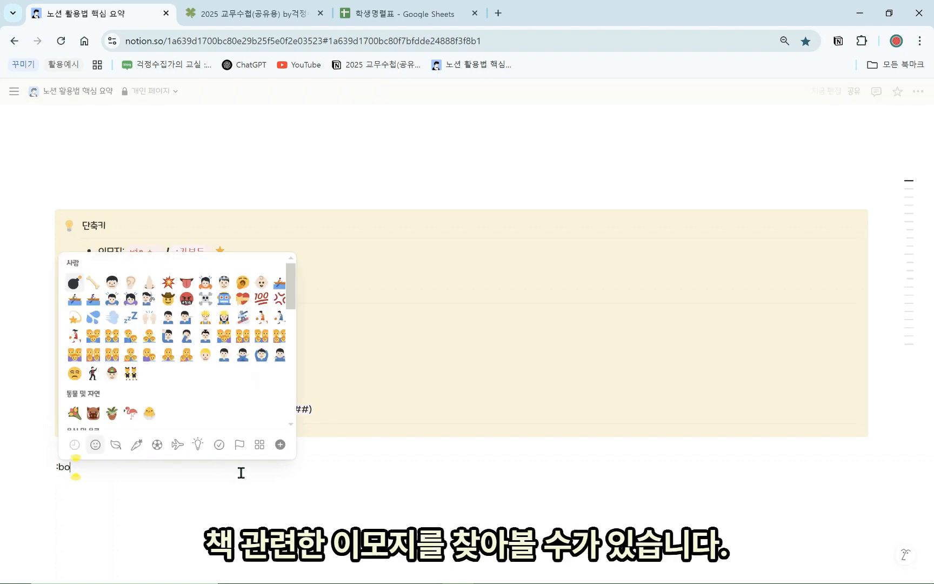
type("책")
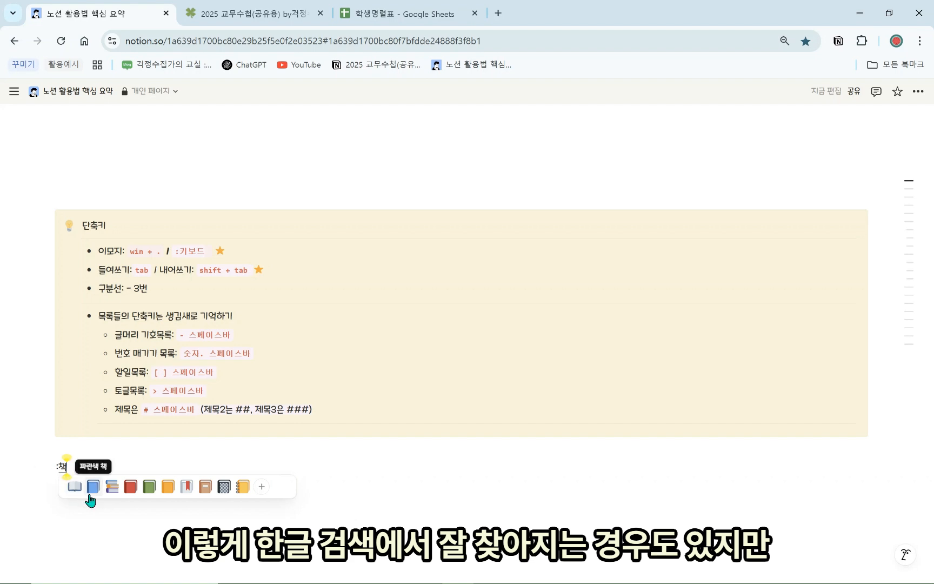
left_click(111, 464)
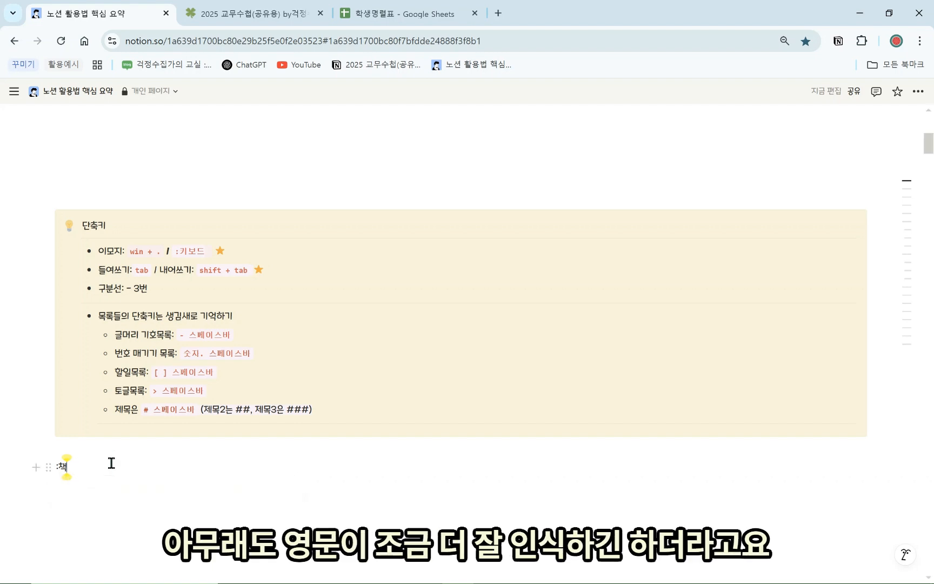
key("BackSpace")
key("BackSpace")
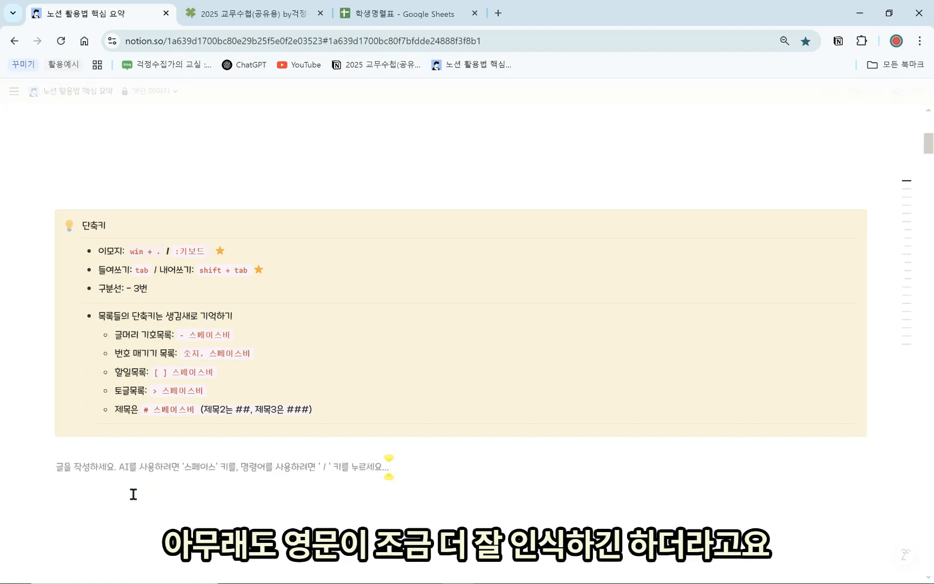
type(":")
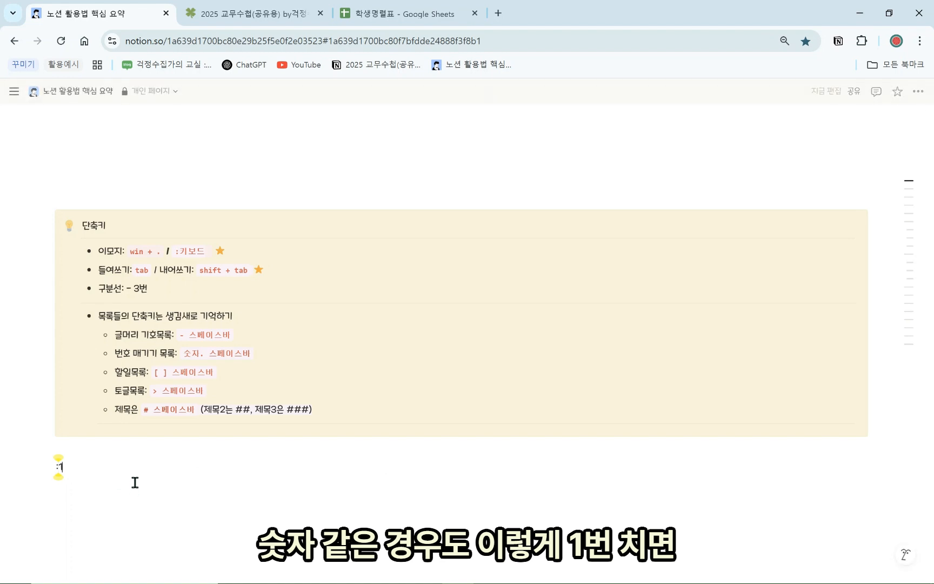
type("1")
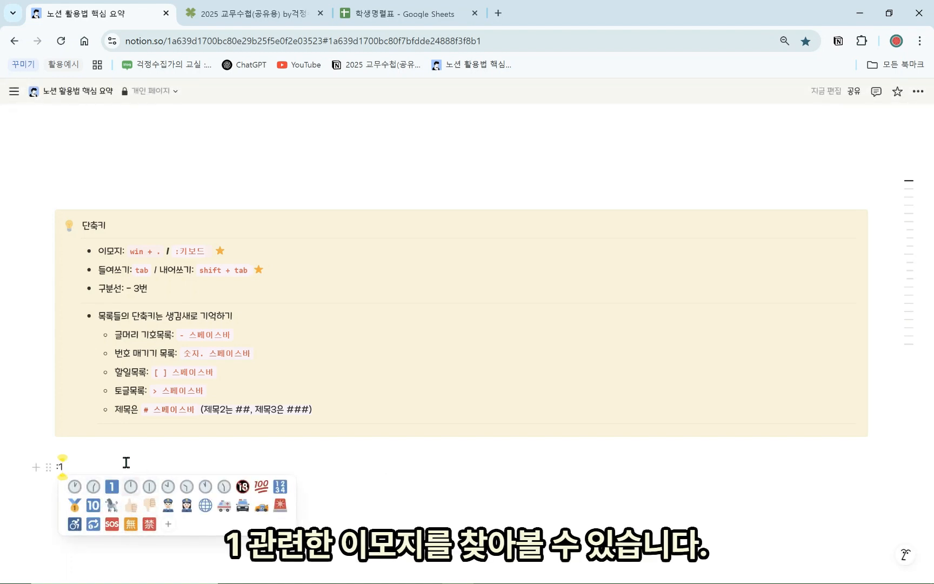
key("BackSpace")
key("BackSpace")
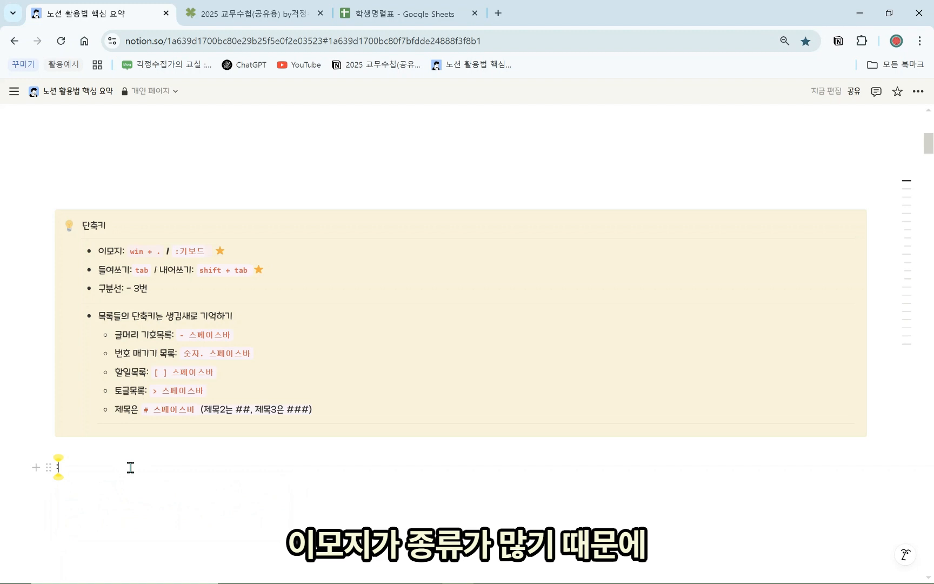
type(":")
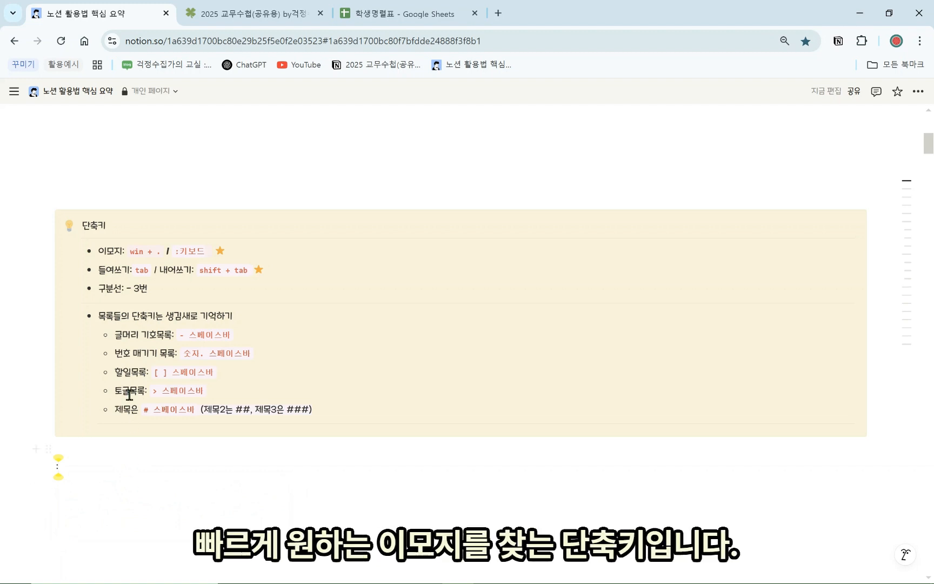
left_click_drag(212, 250, 184, 251)
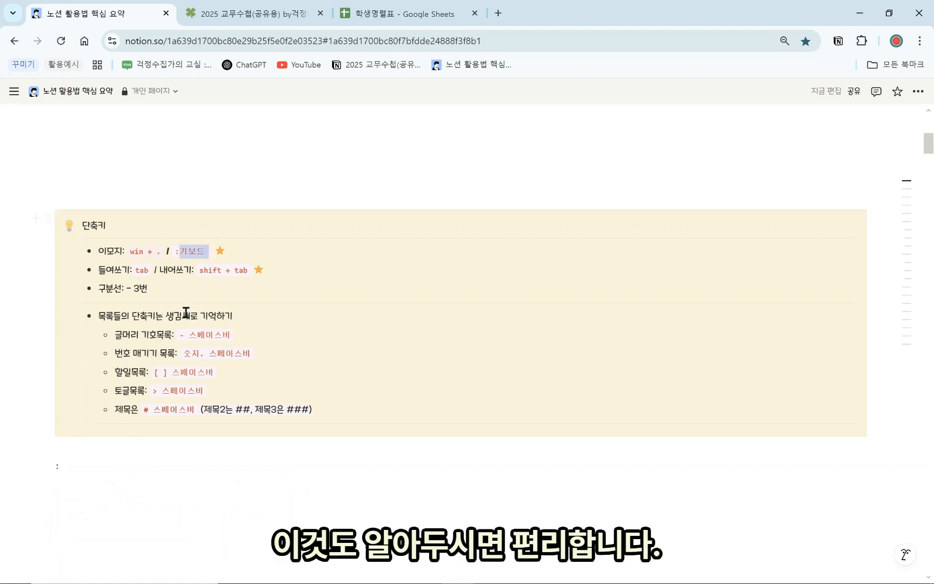
left_click(225, 474)
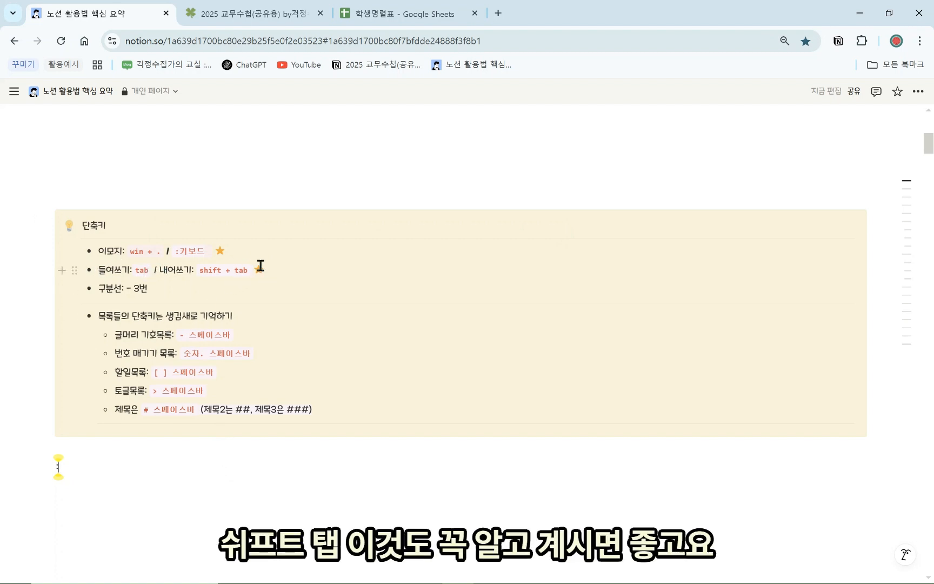
Add divider lines below the 단축키 callout by moving a divider and typing ------
left_click_drag(265, 270, 117, 271)
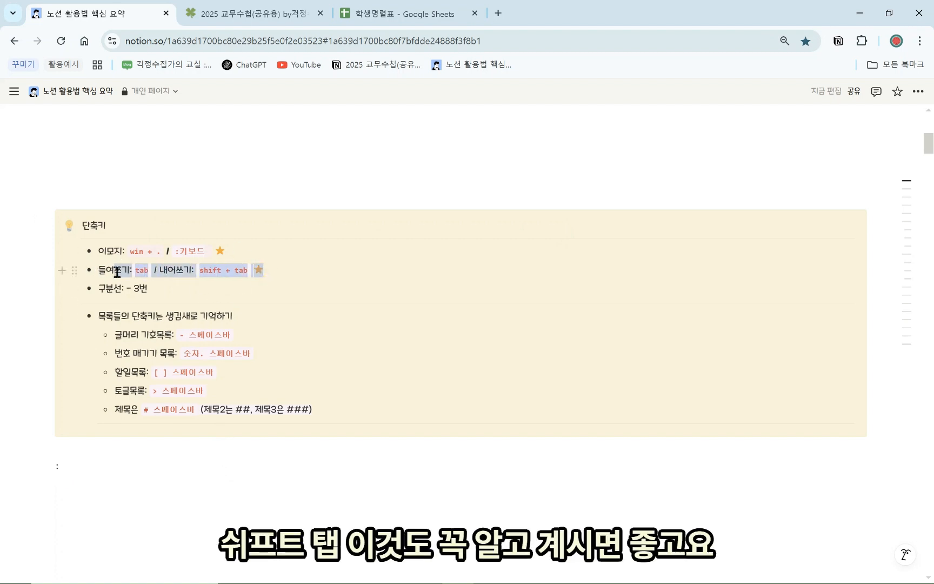
left_click(155, 475)
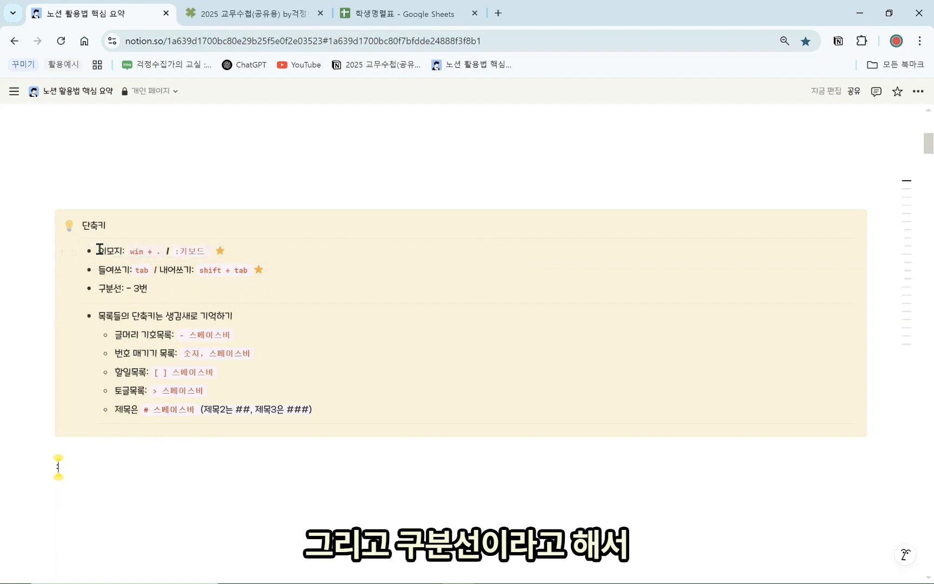
left_click_drag(76, 238, 136, 411)
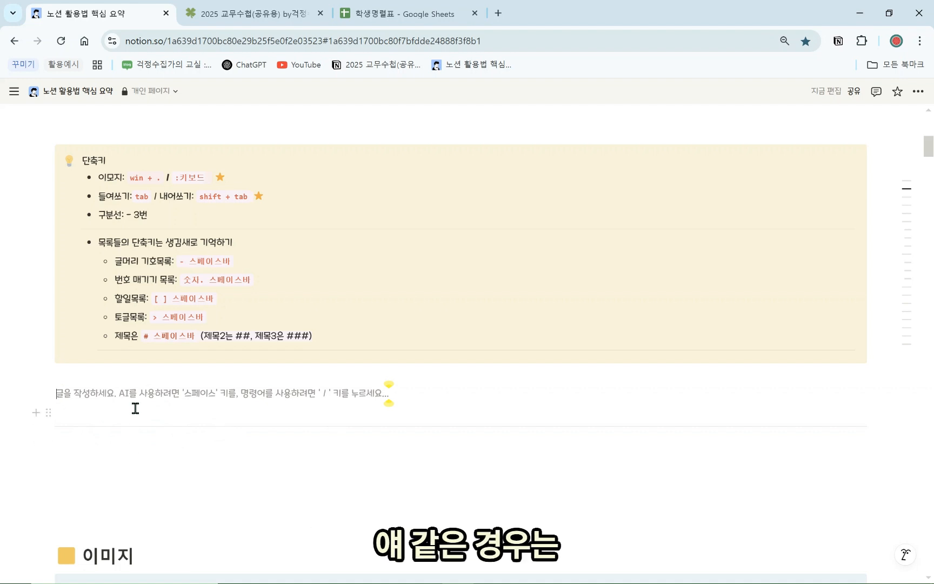
type("---")
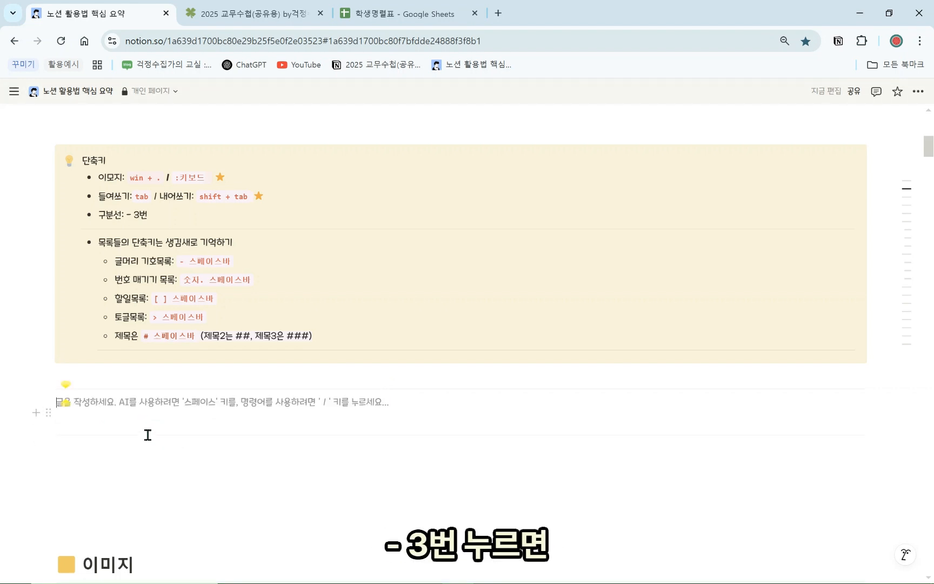
type("---")
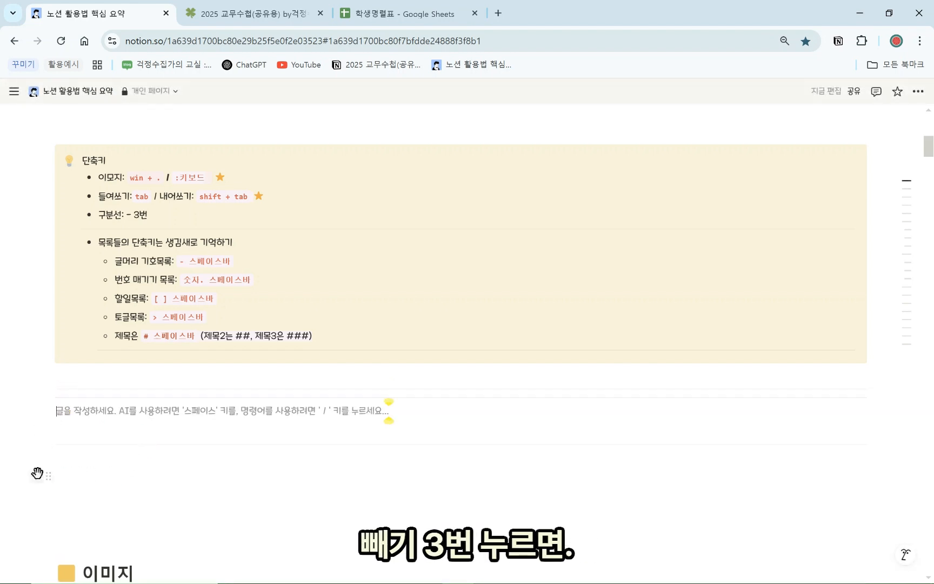
left_click_drag(25, 467, 122, 397)
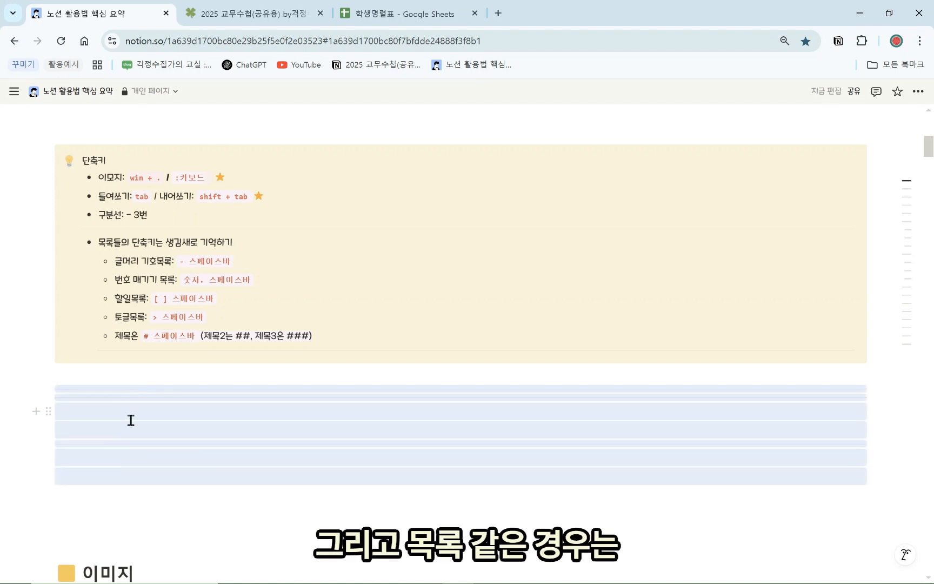
Delete the selected dividers and leftover blank lines below the callout
key("Delete")
left_click(148, 418)
key("Return")
key("Return")
key("Return")
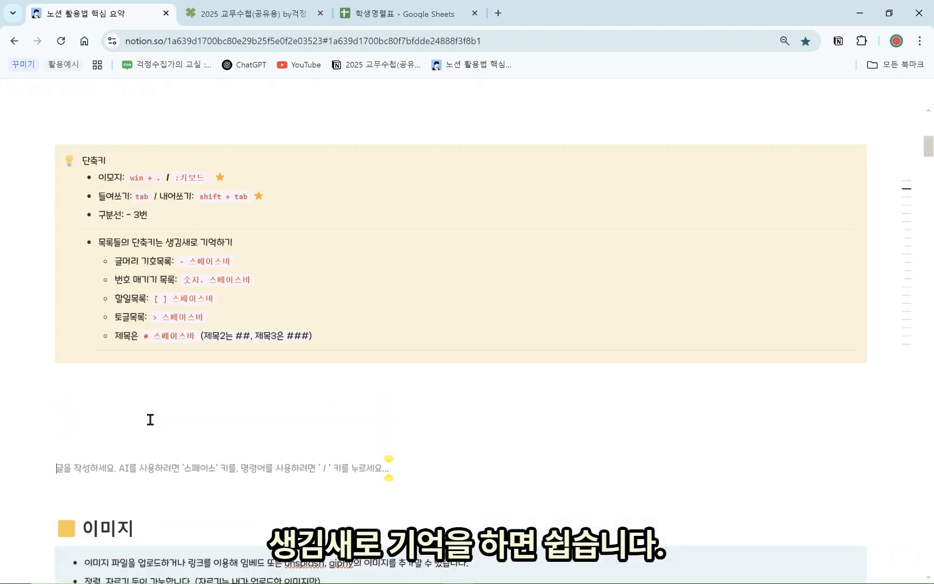
left_click(159, 410)
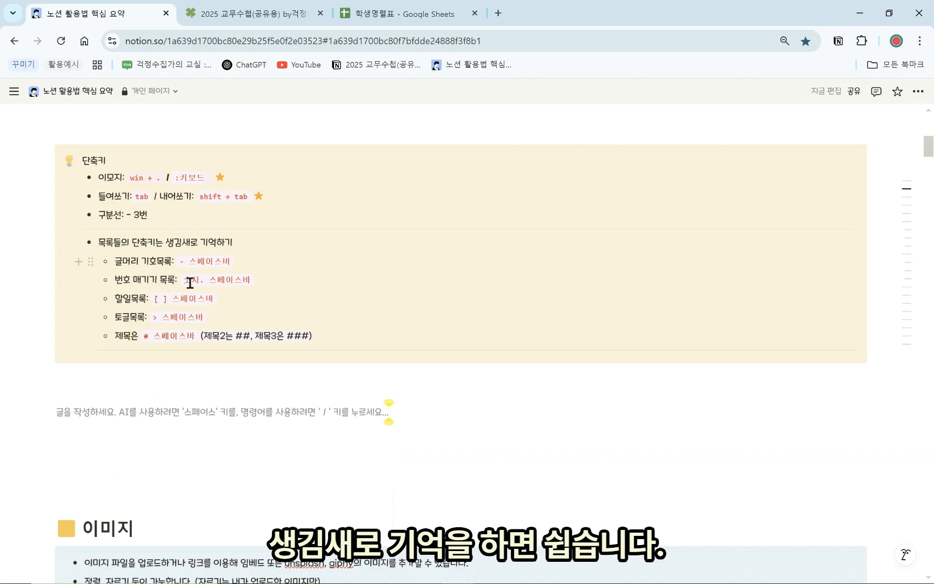
Try the '-' and '* ' bullet shortcuts, reverting each to a plain line
type("-")
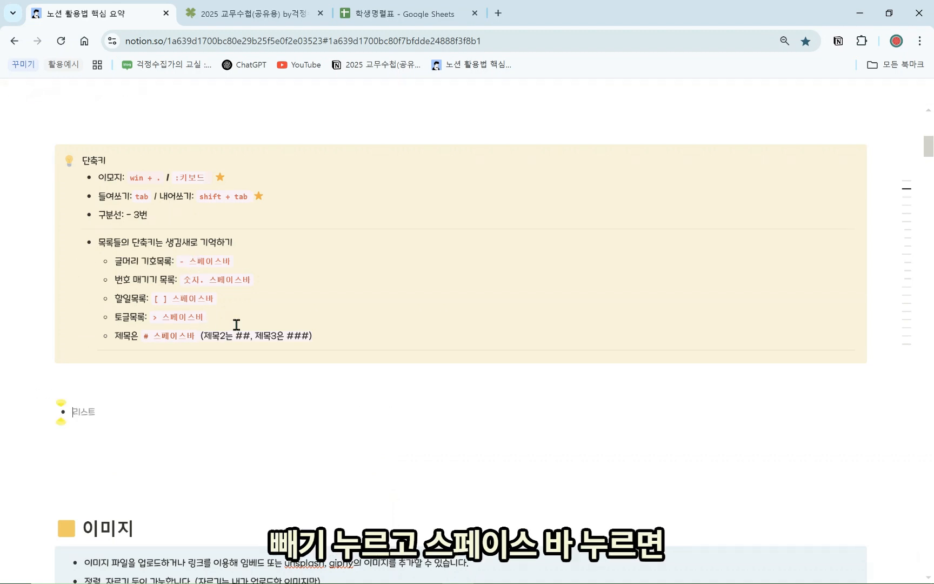
key("BackSpace")
type("-")
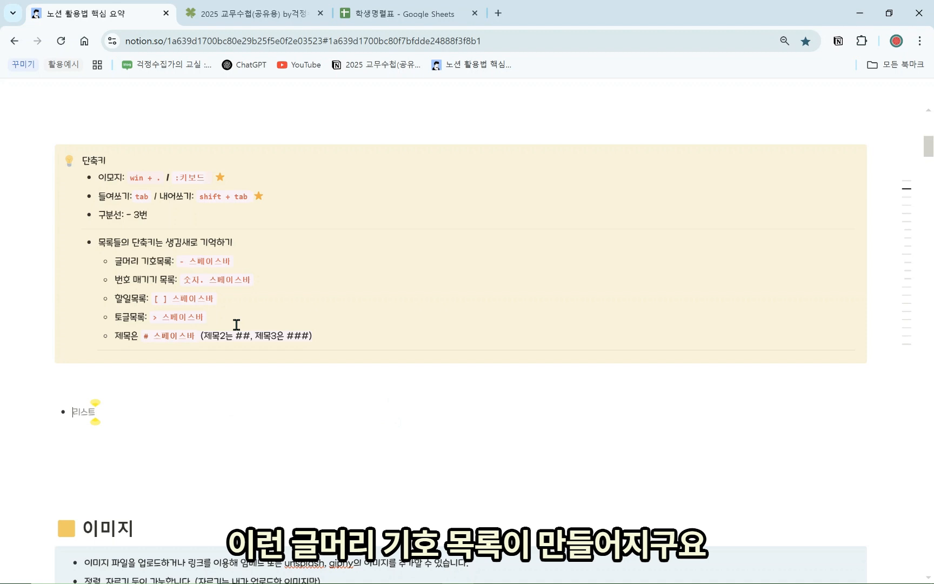
key("BackSpace")
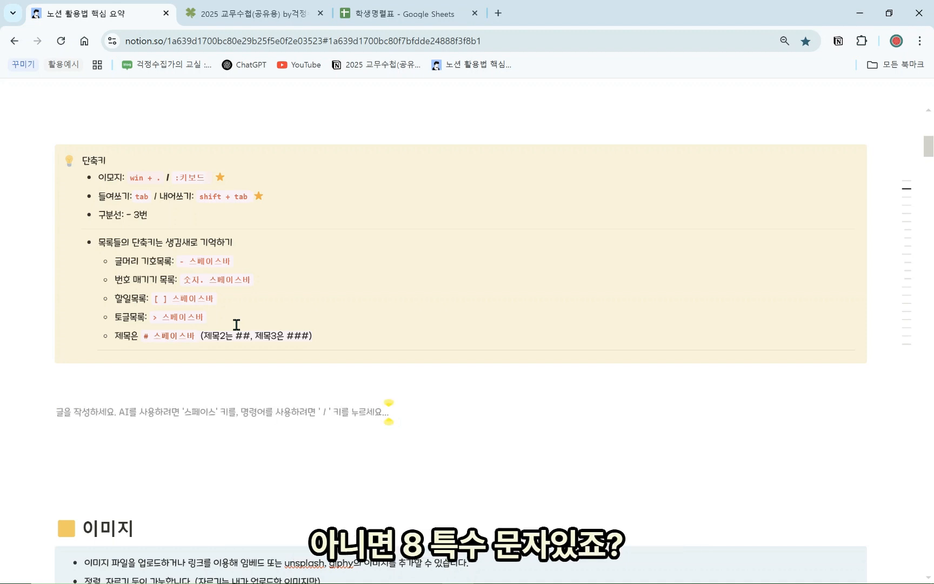
type("#")
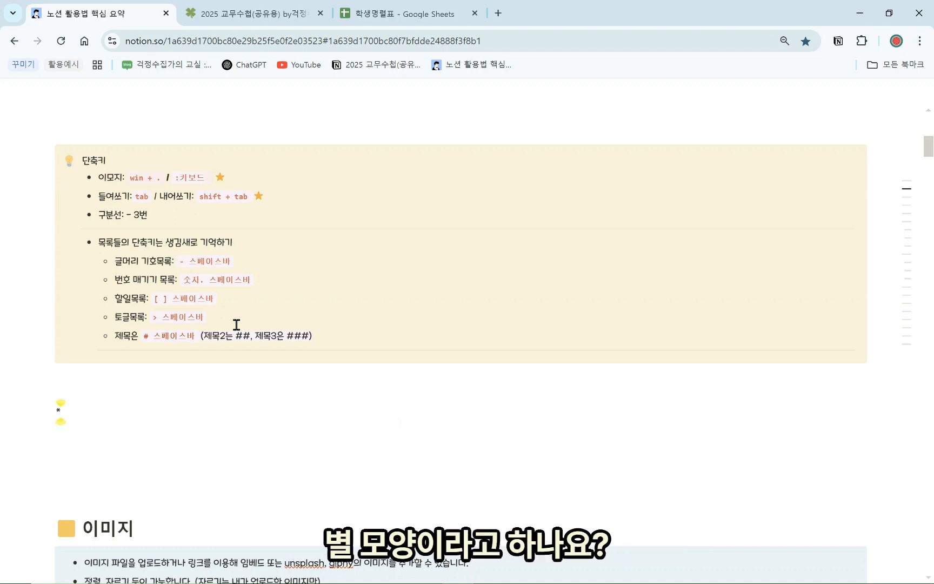
key("BackSpace")
type("*")
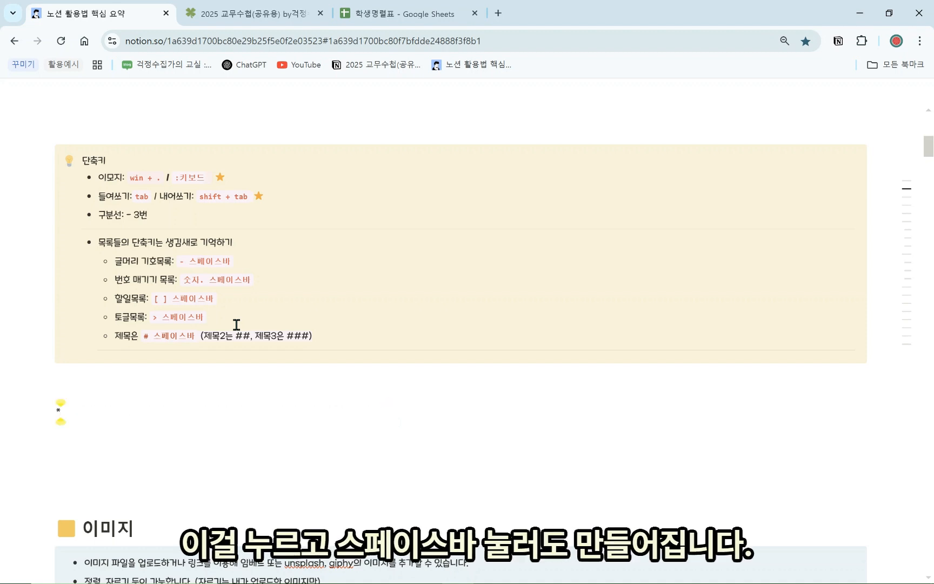
key("space")
key("BackSpace")
Make a '- ' bullet list with two ㅇㅇ items, then delete it
type("-")
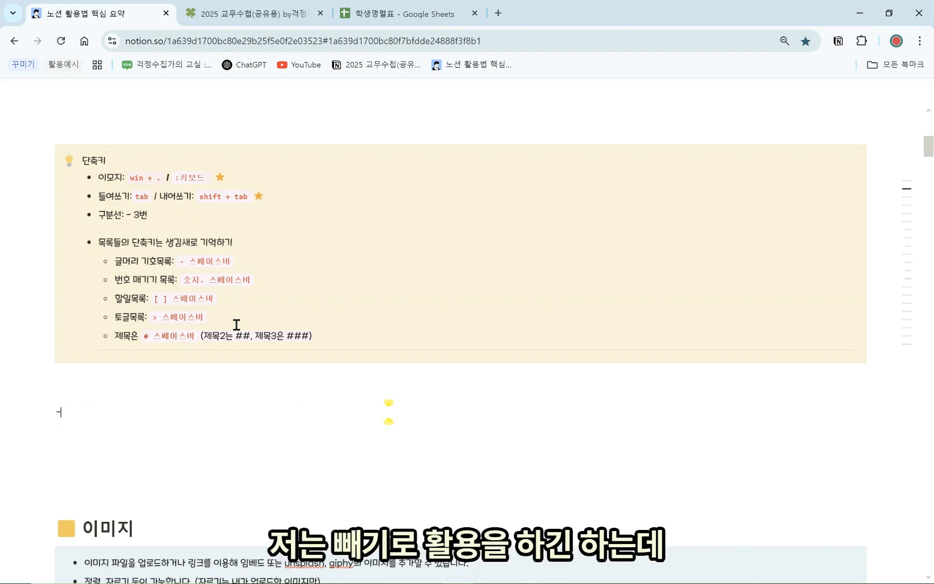
key("space")
type("ㅇㅇ")
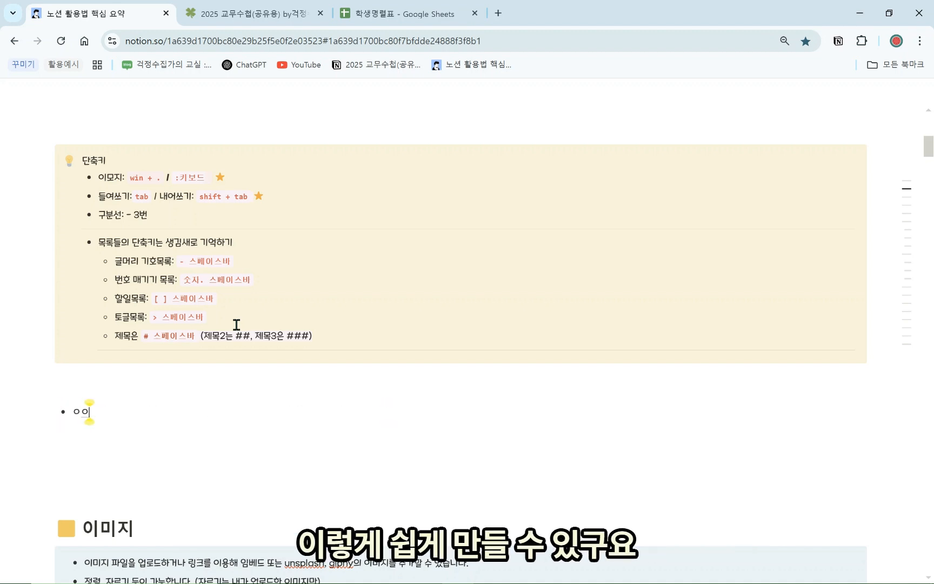
key("Return")
type("ㅇㅇ")
key("Return")
key("BackSpace")
key("BackSpace")
key("BackSpace")
key("BackSpace")
key("BackSpace")
key("BackSpace")
key("BackSpace")
key("BackSpace")
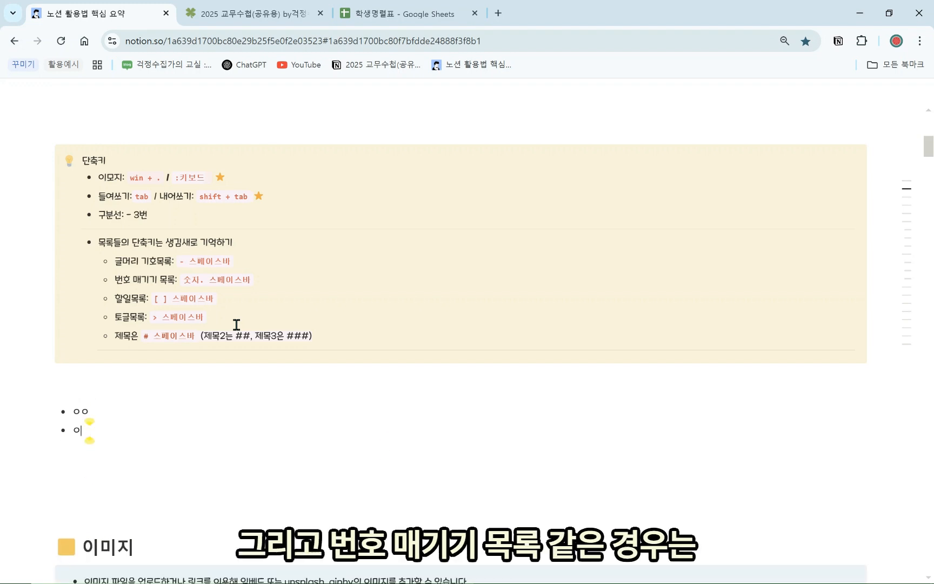
key("BackSpace")
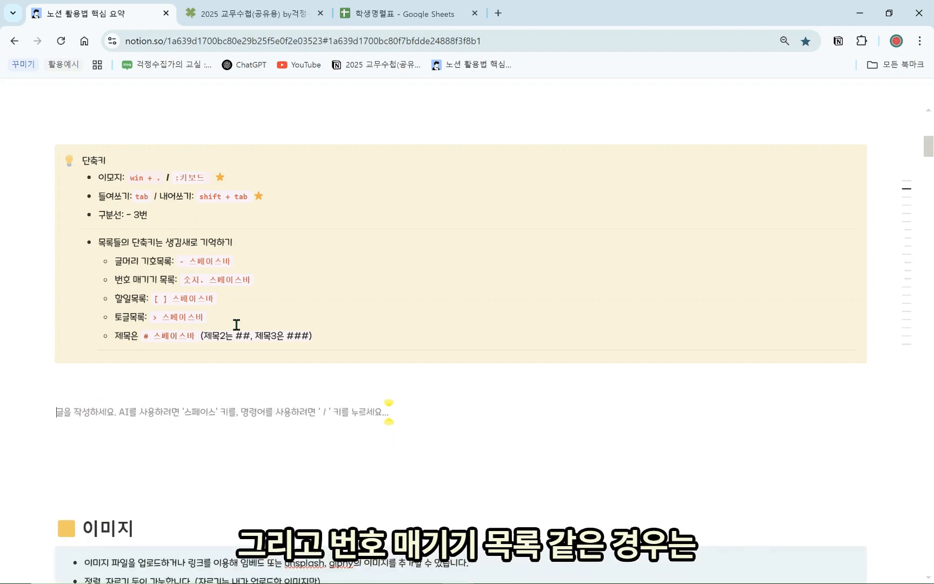
Try the '2.' and '4.' numbered-list shortcuts, then remove them and the extra line
type("2")
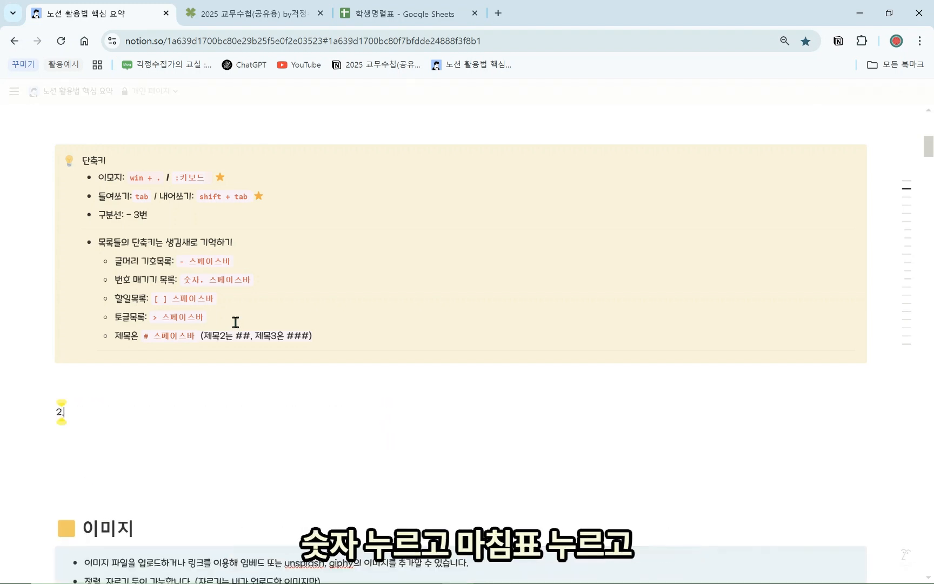
type(".")
key("BackSpace")
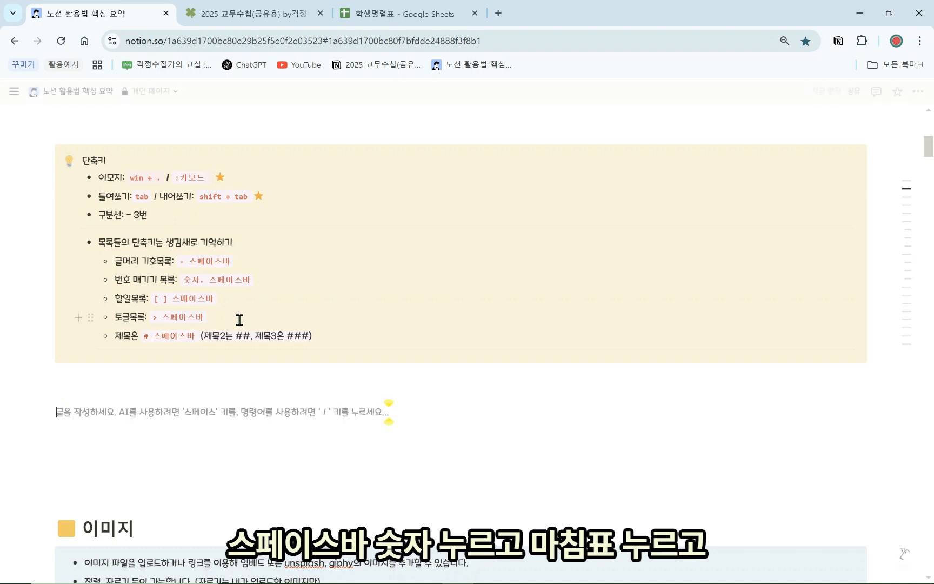
type("4.")
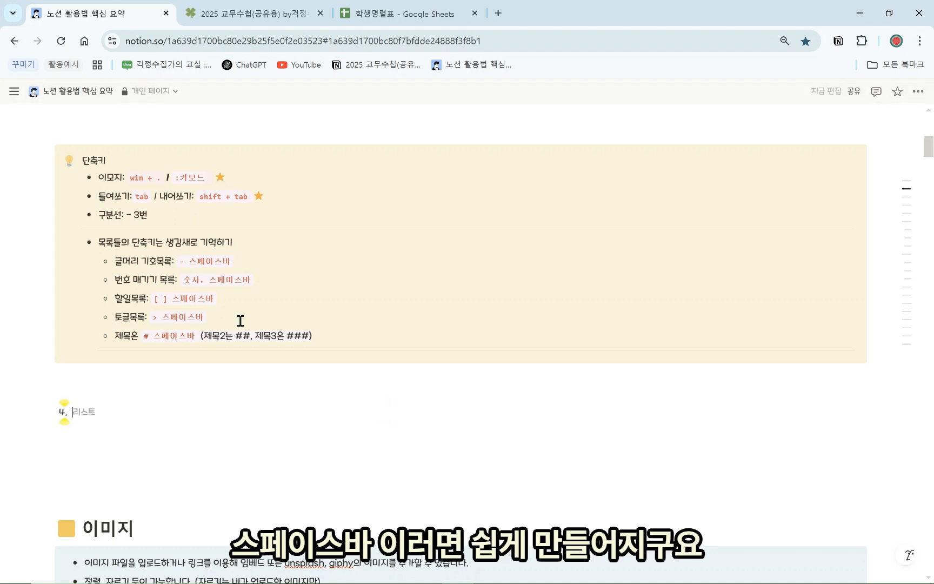
key("BackSpace")
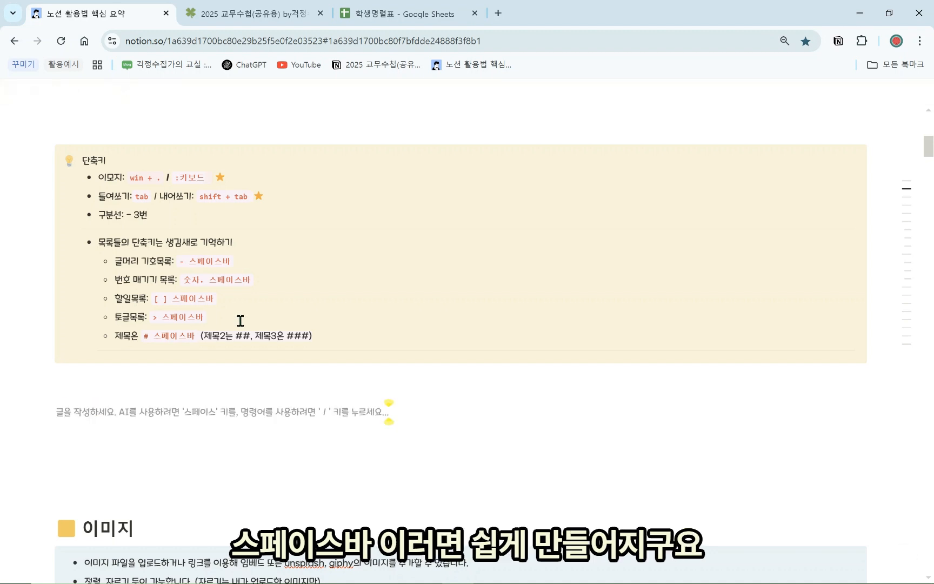
key("BackSpace")
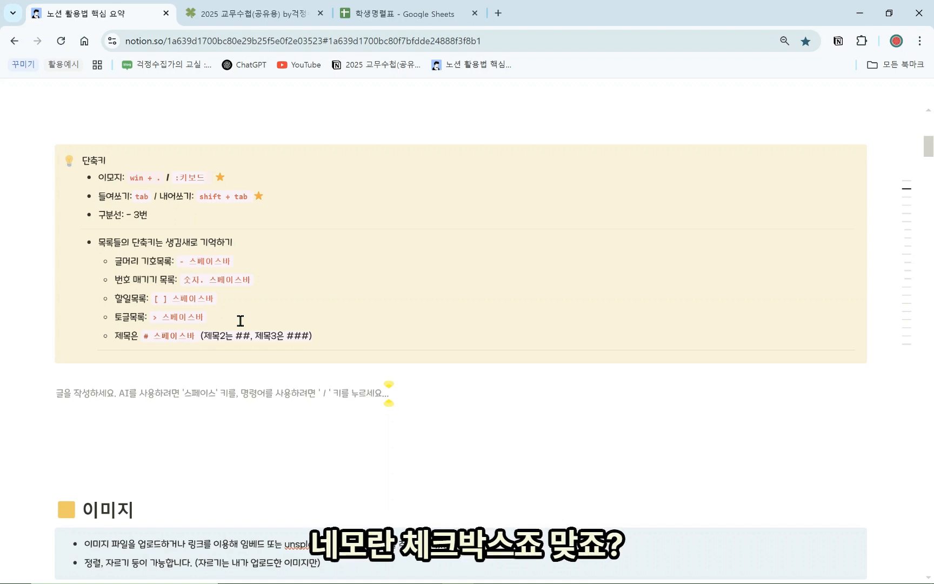
type("[ ")
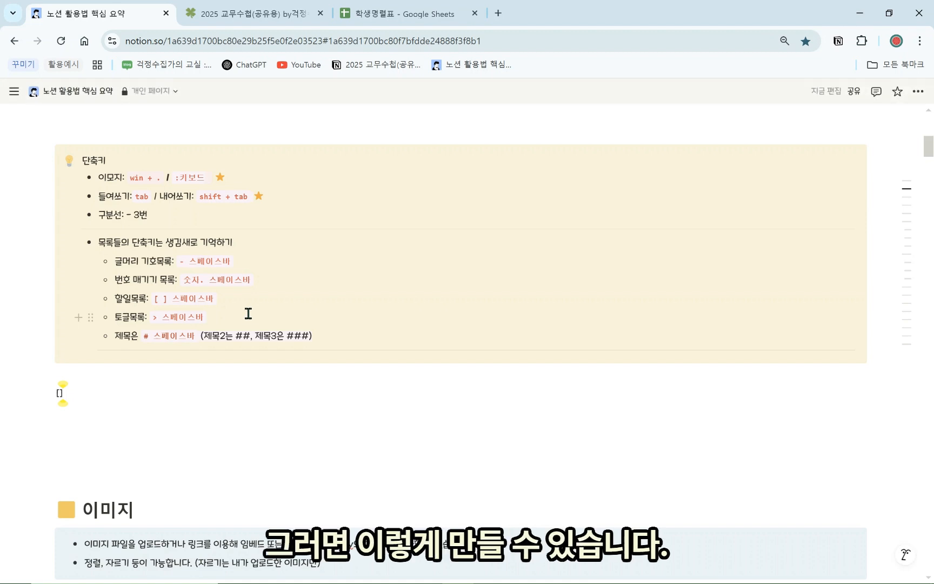
type("]")
key("space")
key("BackSpace")
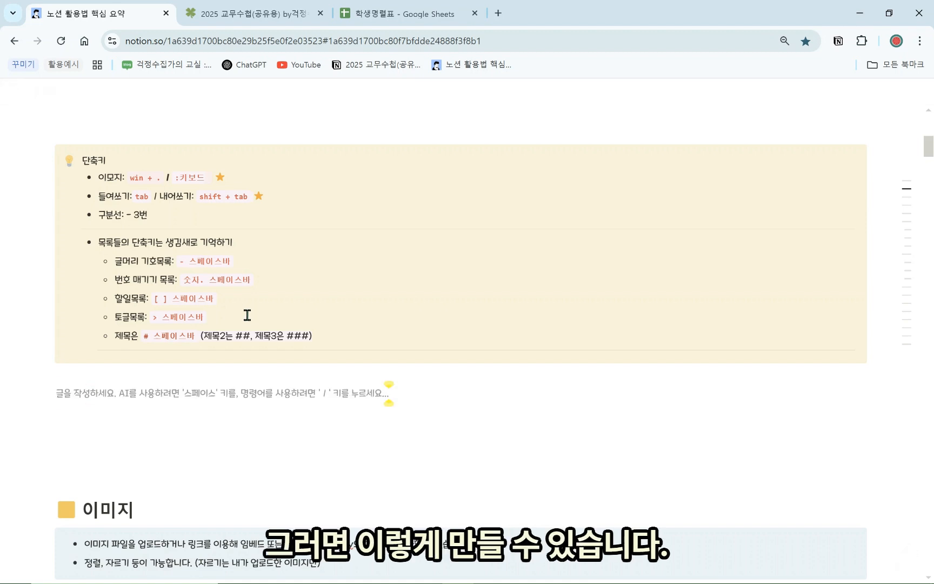
type("[]")
key("space")
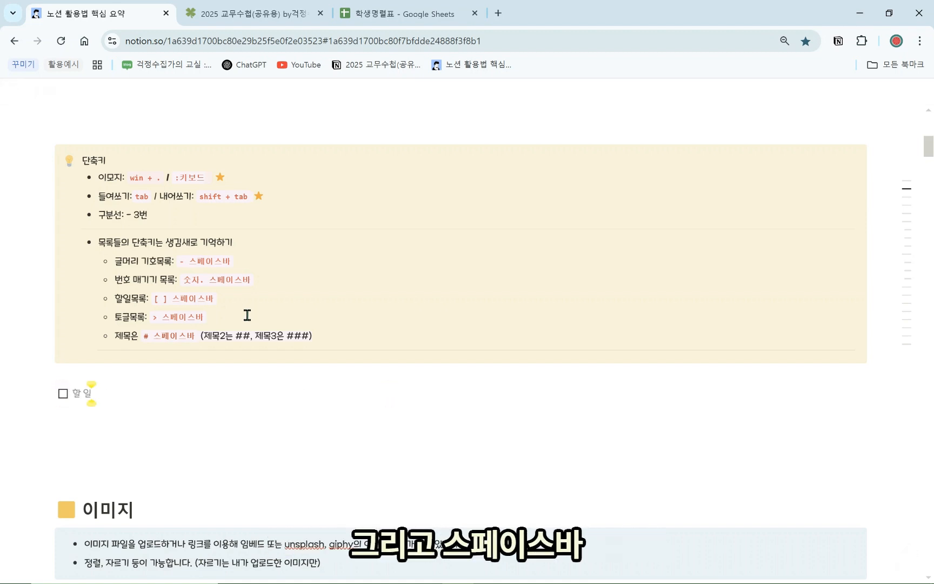
key("BackSpace")
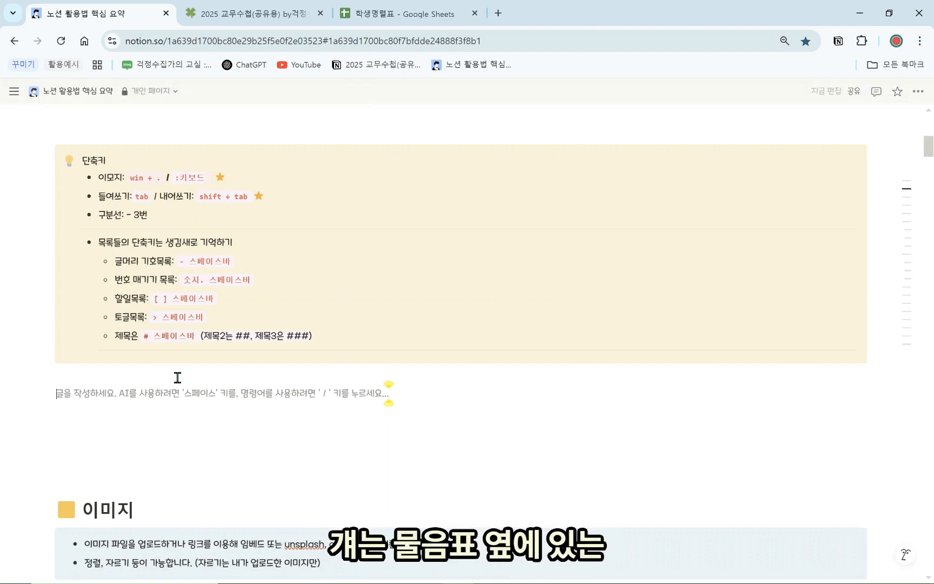
type(">")
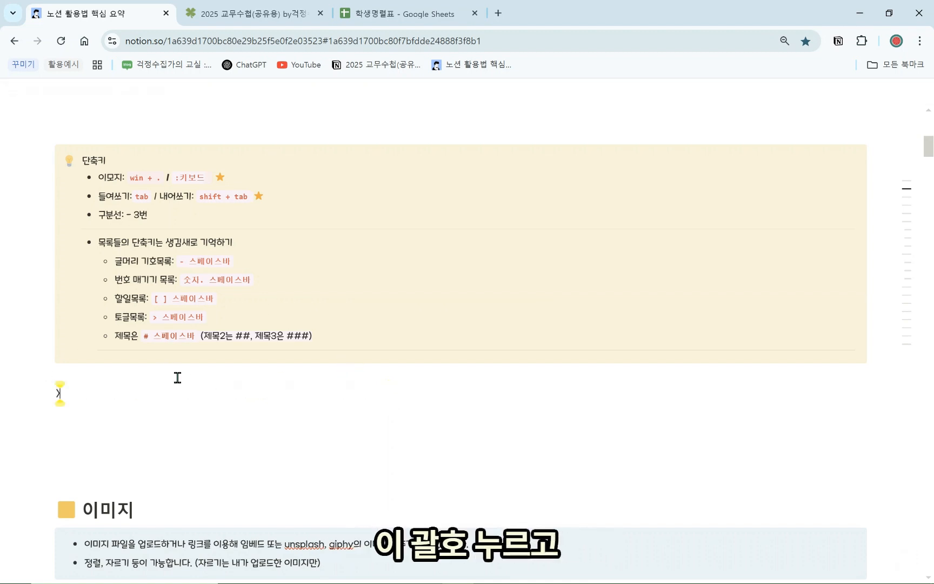
key("space")
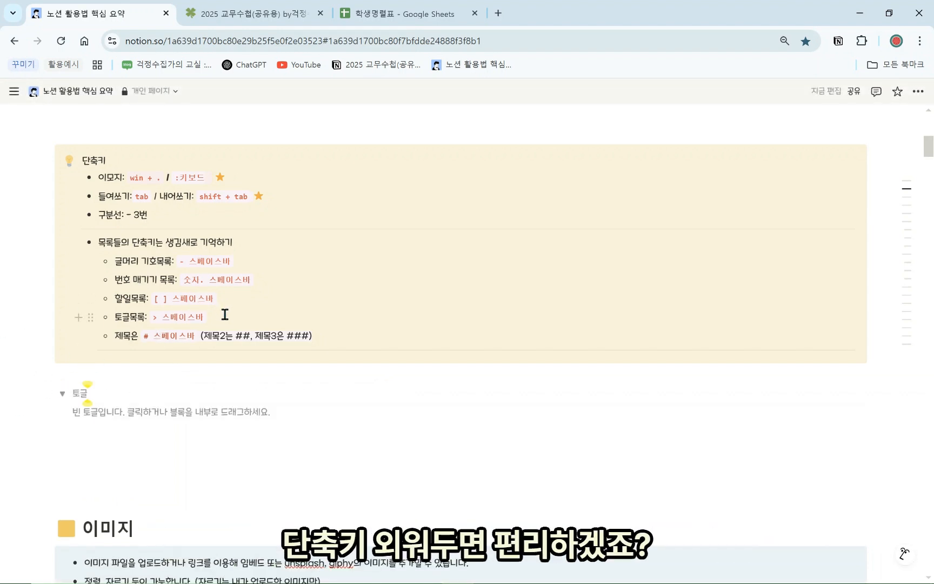
key("BackSpace")
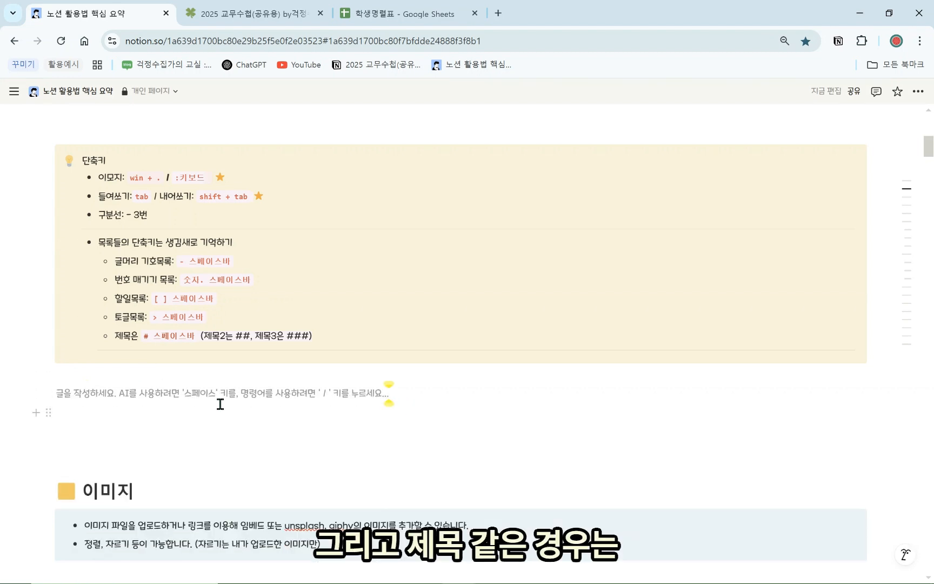
Try the '#' and '## ' heading shortcuts, reverting each to plain text
type("#")
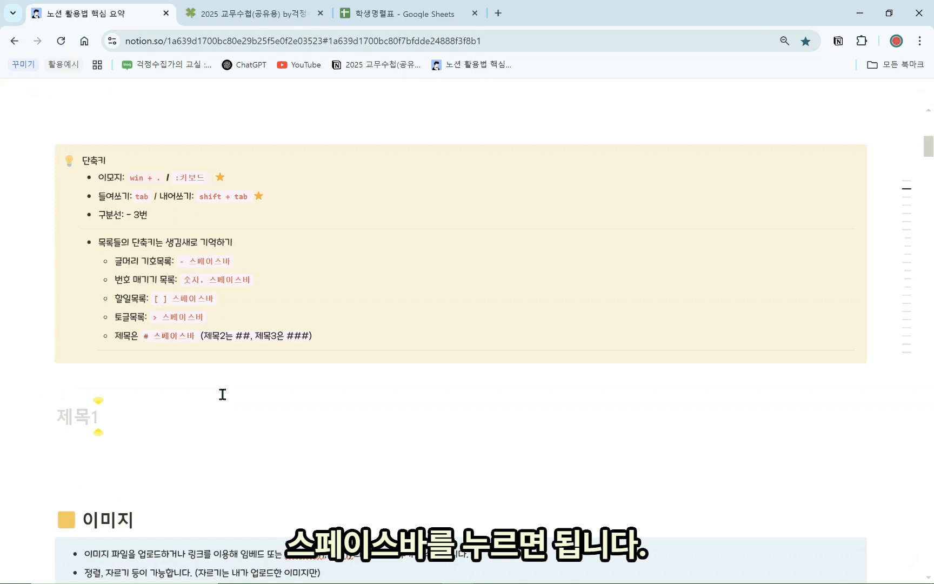
key("BackSpace")
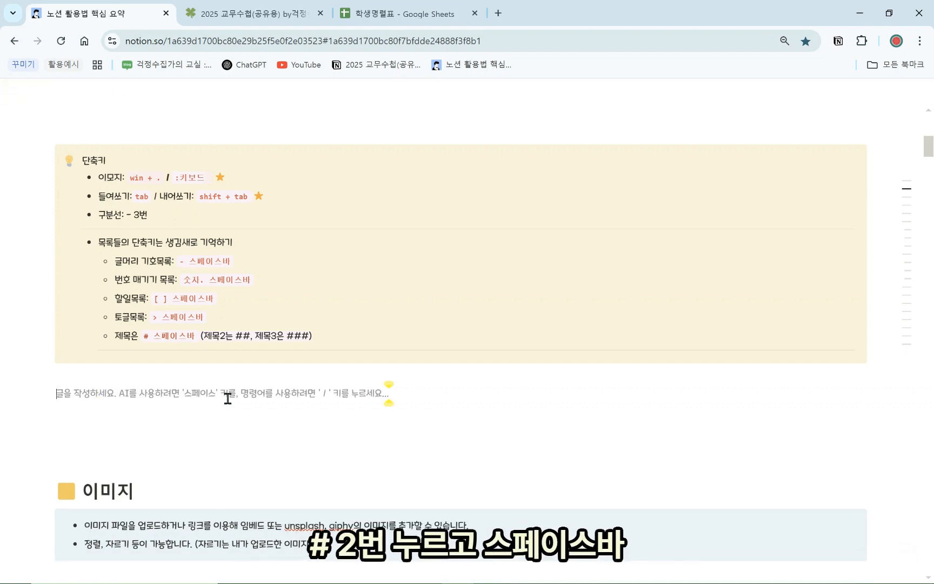
type("##")
key("space")
key("BackSpace")
Create a Heading 3 with '### ' reading ㅇㅇㅇㅇㅇ안녕하세요
type("###")
key("space")
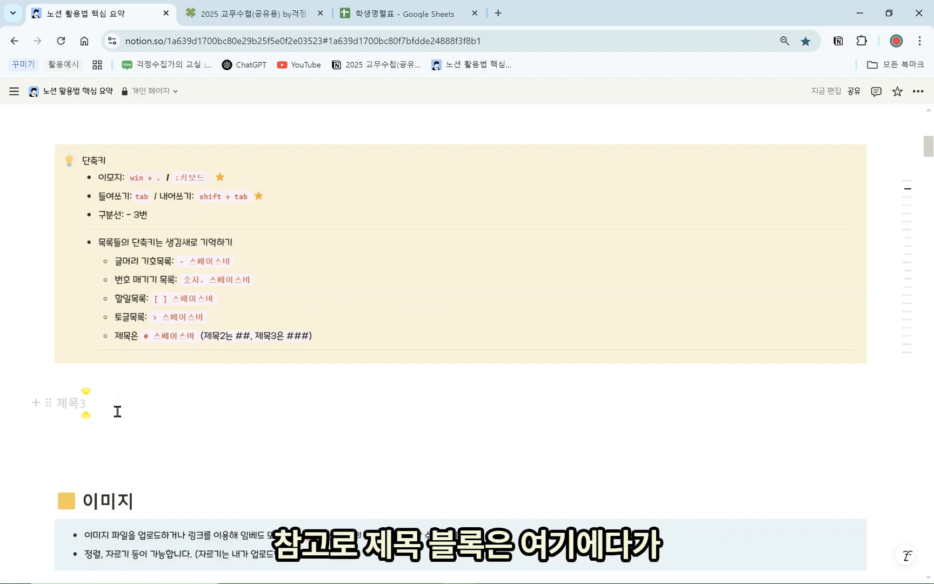
type("ㅇㅇ")
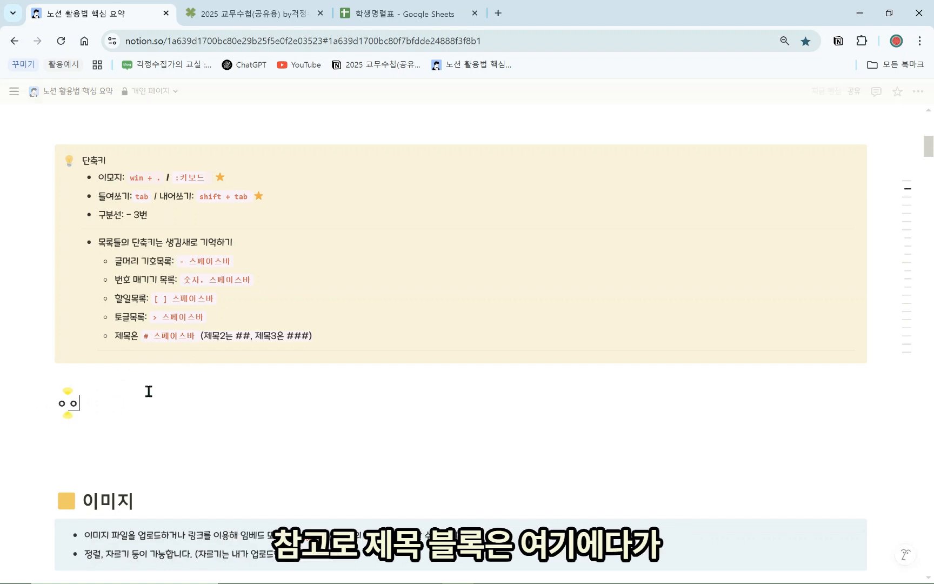
type("ㅇㅇㅇ안녕하세요")
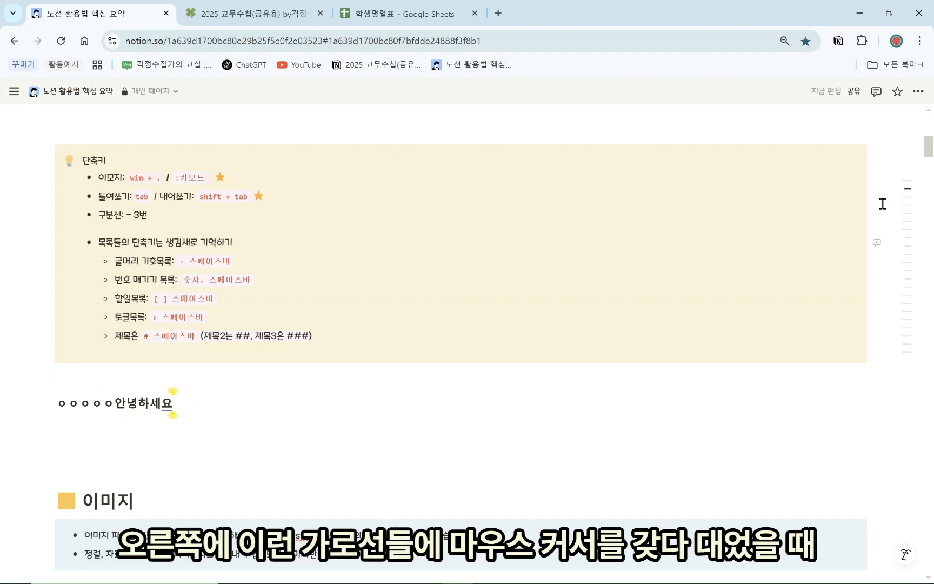
Select and delete the ㅇㅇㅇㅇㅇ안녕하세요 text, leaving an empty Heading 3
mouse_move(900, 211)
mouse_move(912, 250)
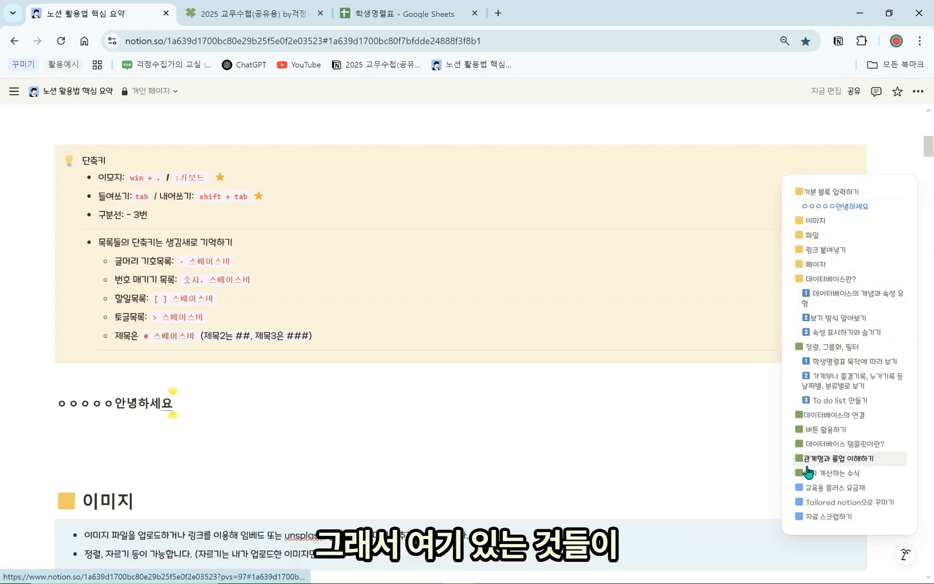
left_click_drag(231, 410, 66, 403)
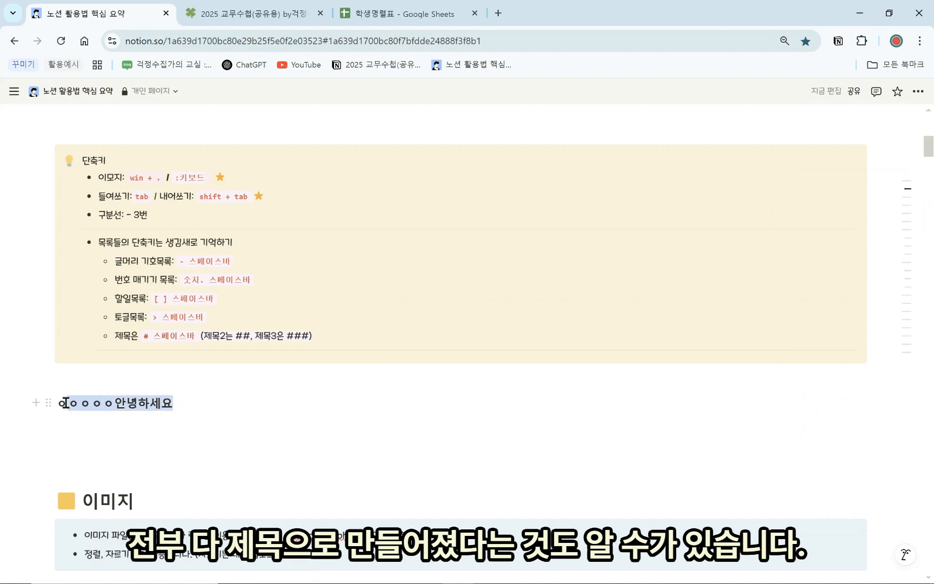
key("BackSpace")
key("BackSpace")
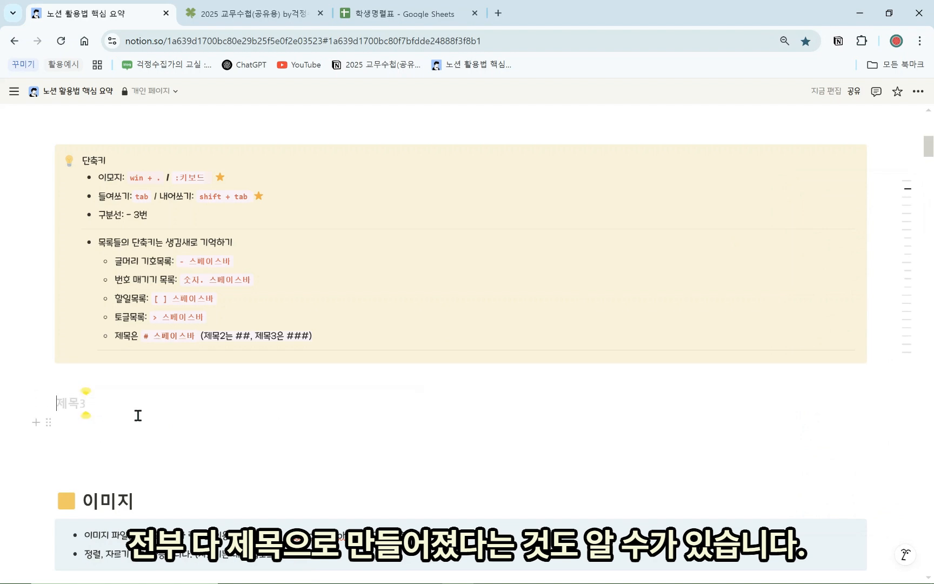
Revert the empty heading to text and turn on 목차 in 페이지 사용자 지정
key("BackSpace")
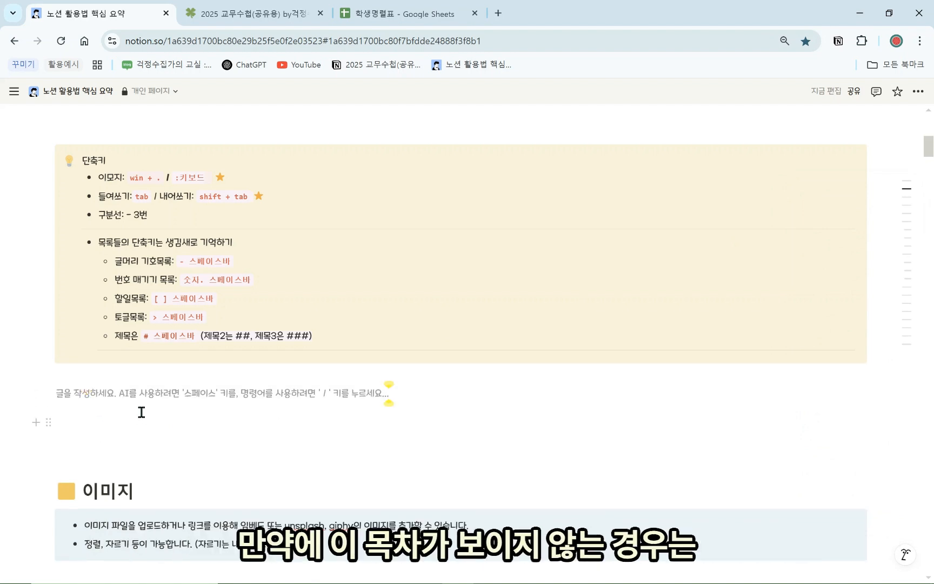
left_click(918, 91)
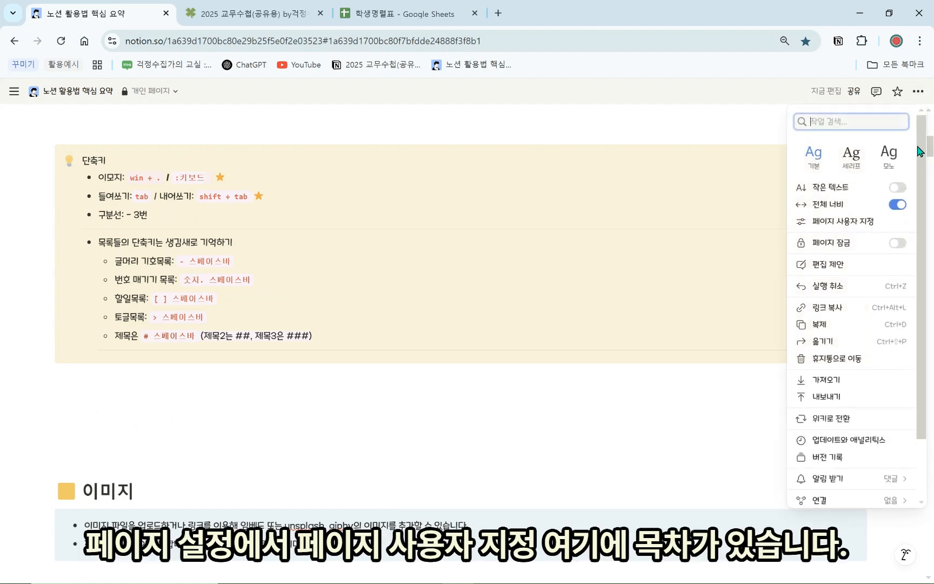
left_click(868, 223)
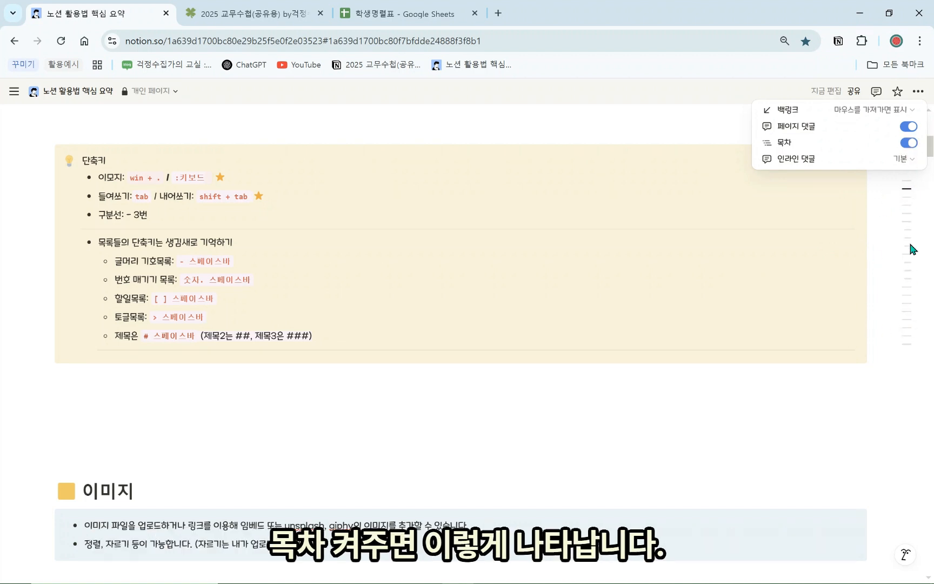
left_click(772, 253)
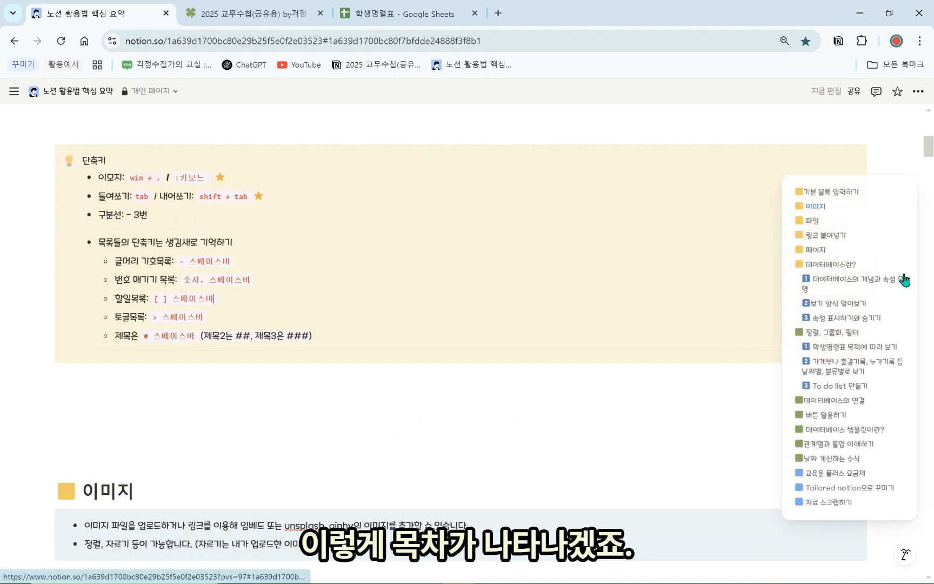
scroll(536, 428, "down", 5)
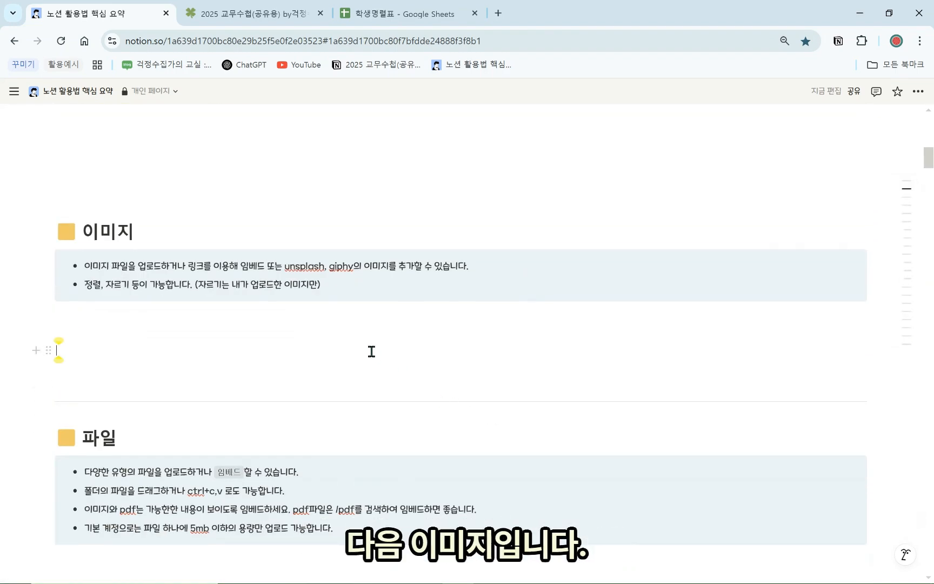
Insert an image block via /이미지 under the 이미지 notes and upload the green character image
left_click(390, 350)
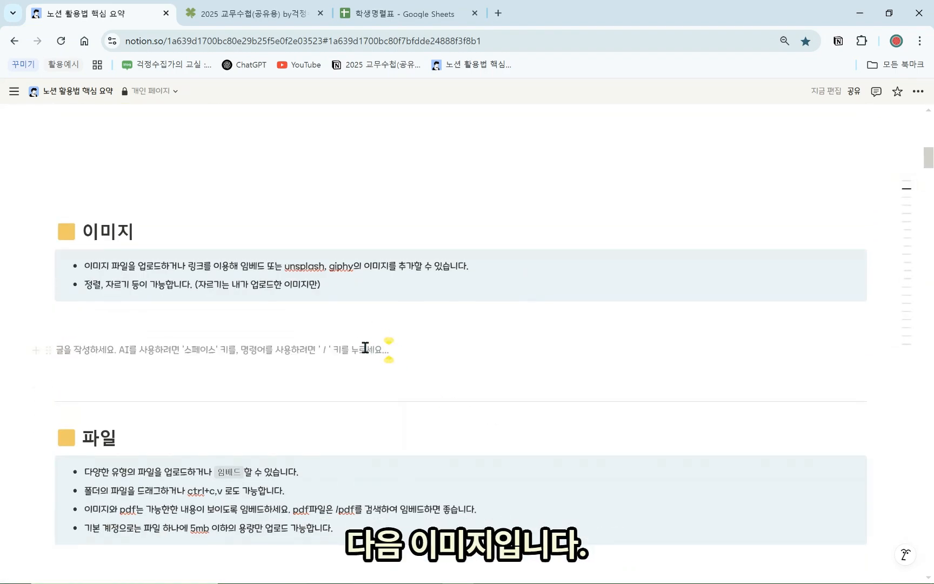
type("/이")
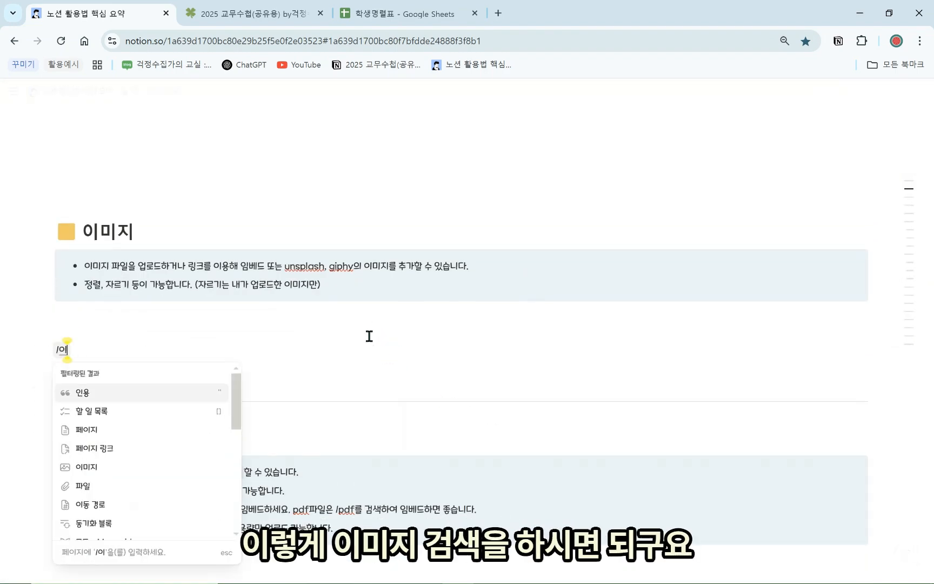
type("미지")
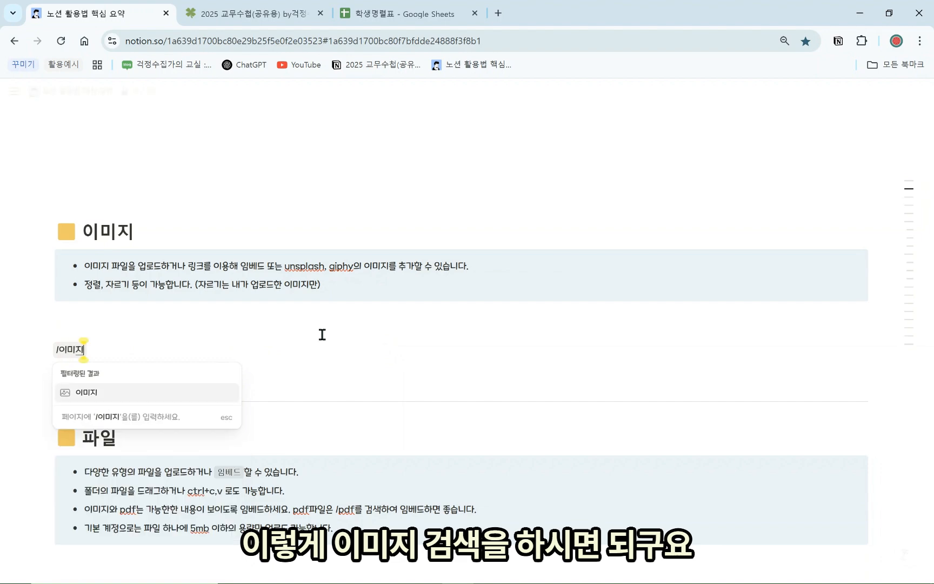
left_click(216, 400)
left_click(379, 410)
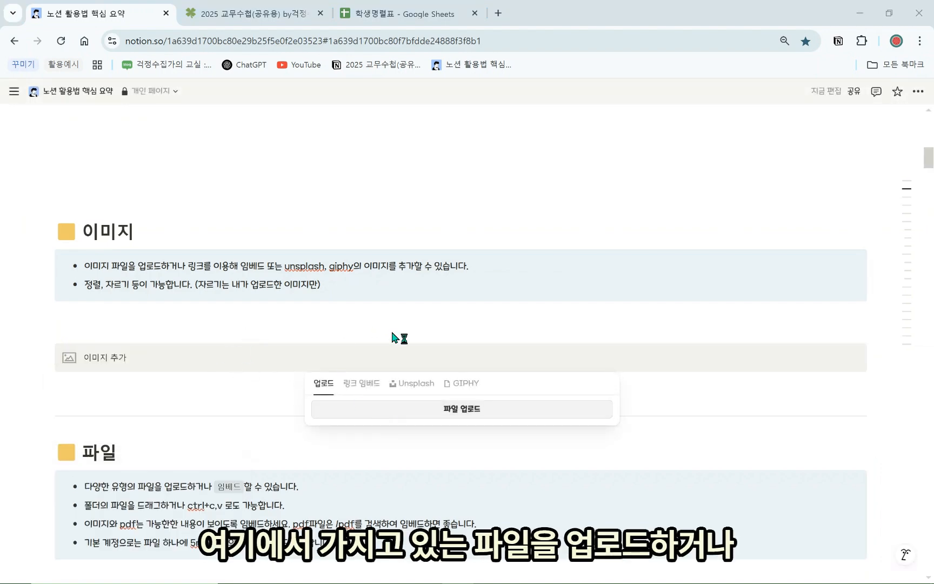
double_click(151, 100)
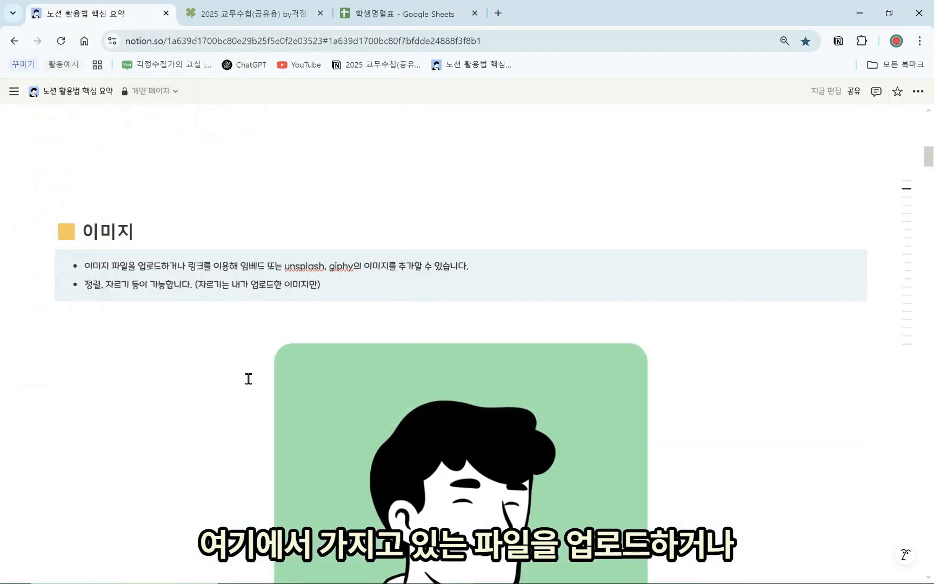
scroll(302, 410, "down", 3)
scroll(302, 409, "up", 2)
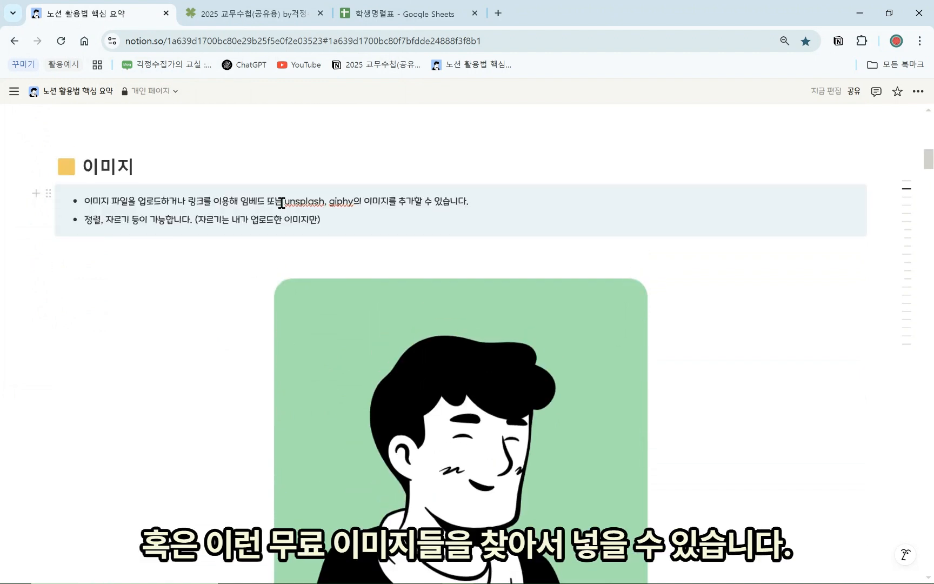
left_click_drag(282, 202, 369, 201)
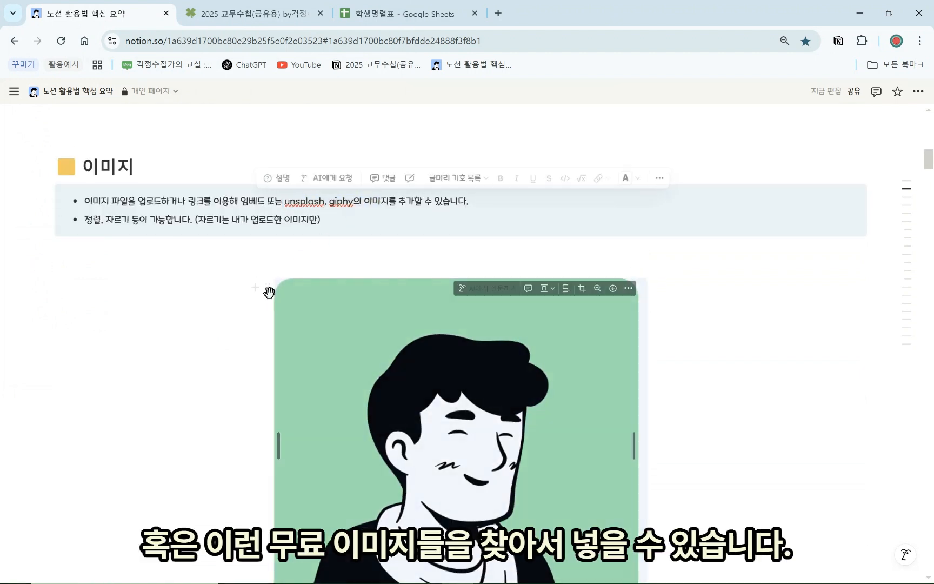
Right-align the image and drag its resize handle to make it narrower
left_click(268, 292)
left_click(362, 315)
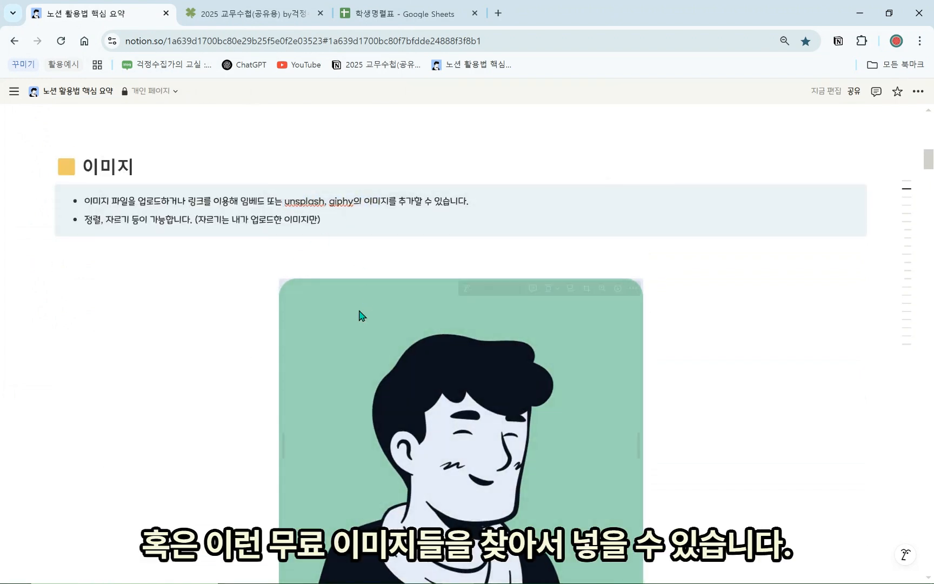
left_click(551, 289)
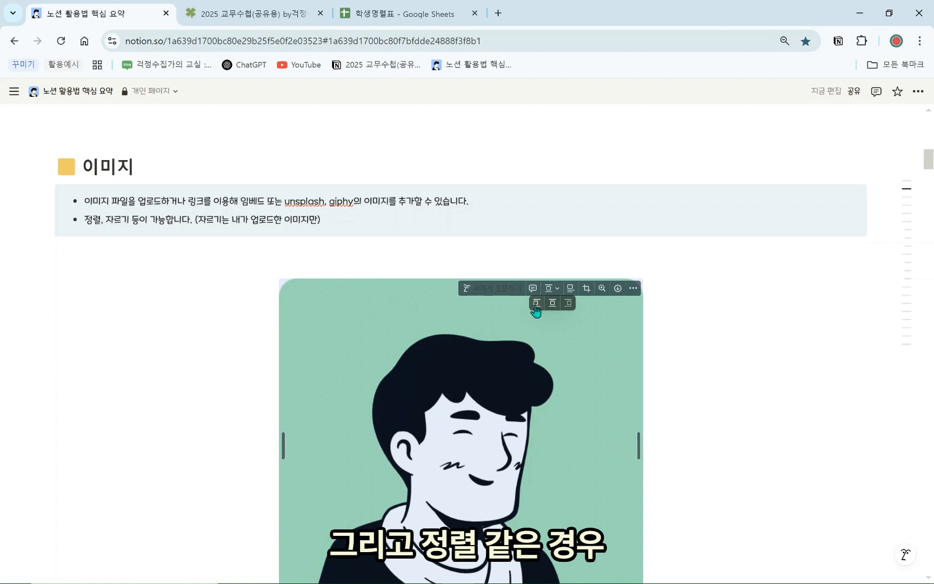
left_click(536, 305)
left_click(326, 288)
left_click(344, 303)
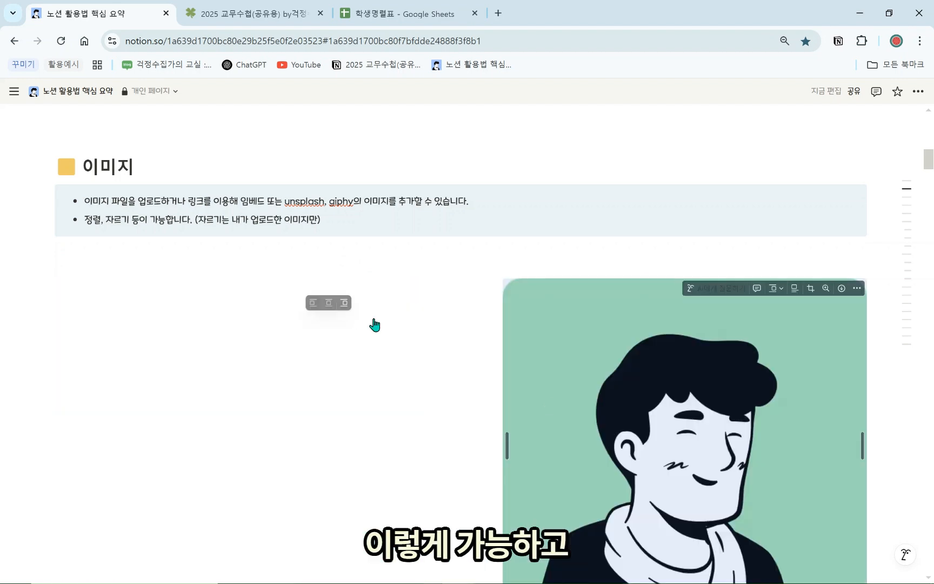
left_click_drag(862, 445, 809, 407)
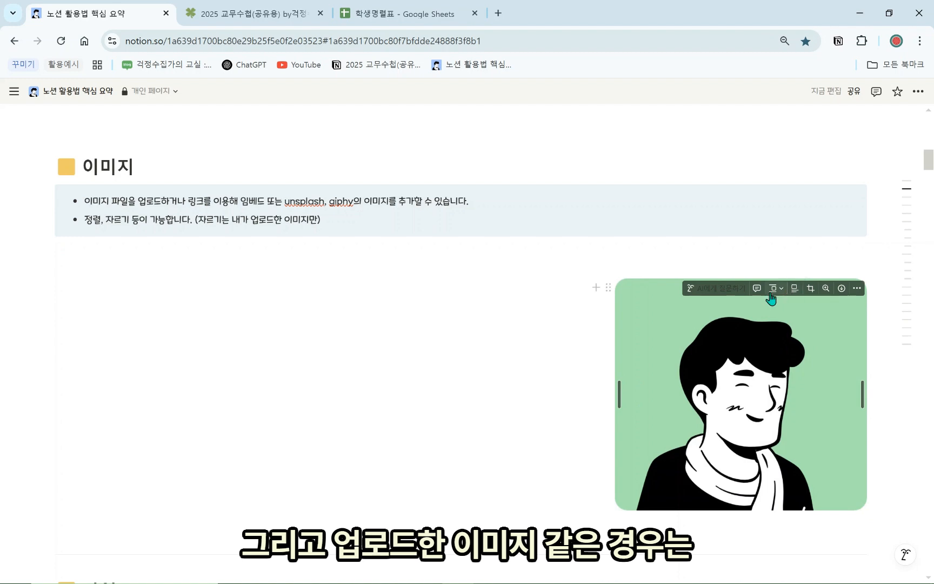
Crop the top background off the character image under the 이미지 notes
left_click(810, 290)
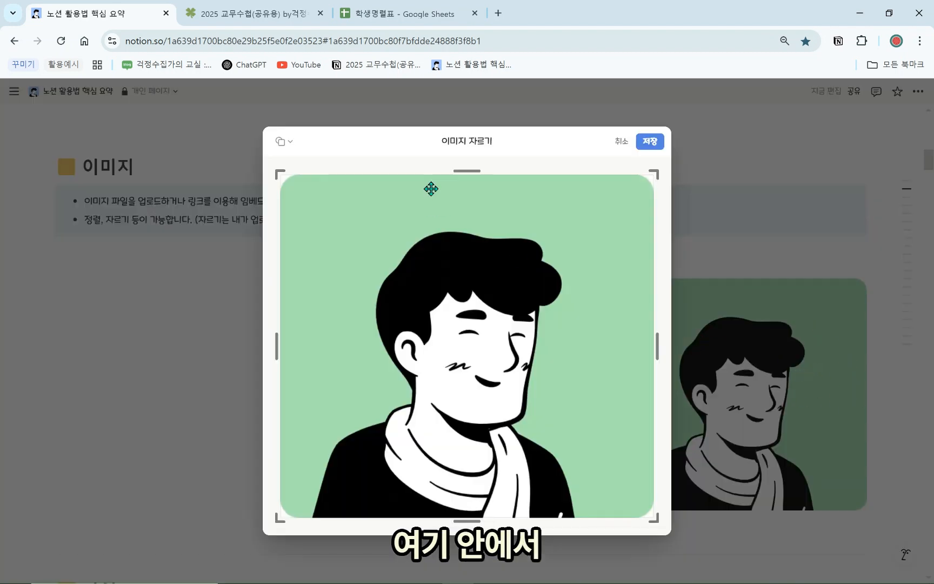
left_click_drag(467, 172, 467, 229)
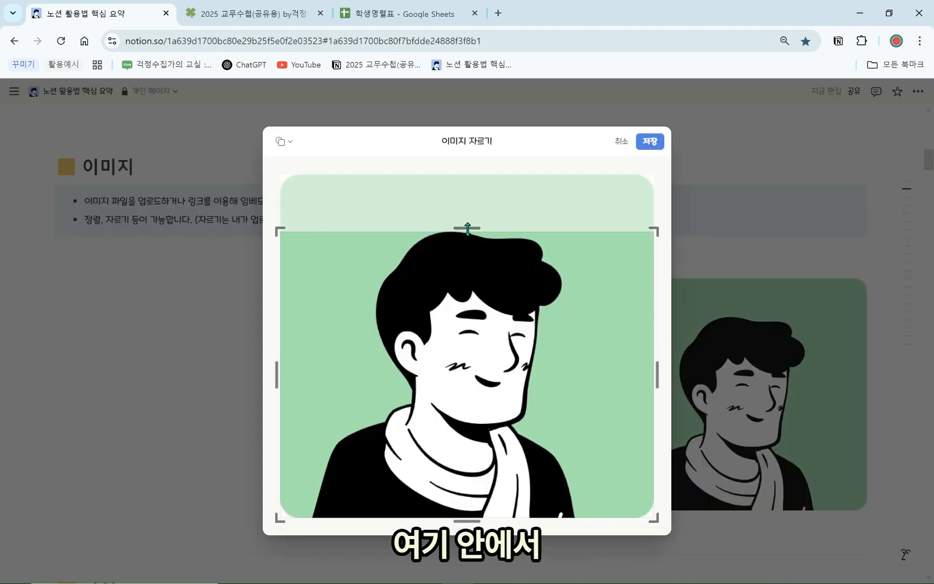
left_click(642, 143)
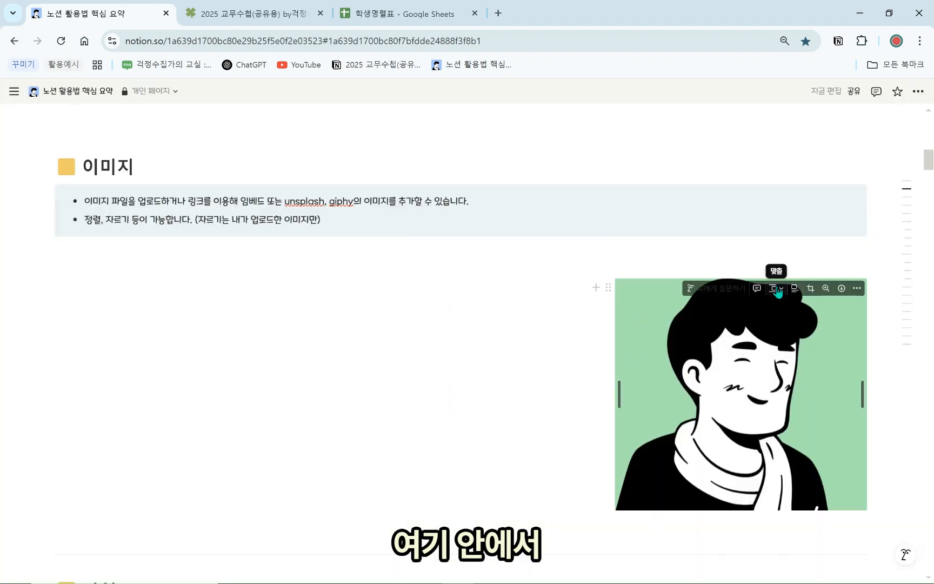
Align the cropped image to the left and put the cursor under the 파일 notes
left_click(777, 291)
left_click(757, 309)
left_click(688, 345)
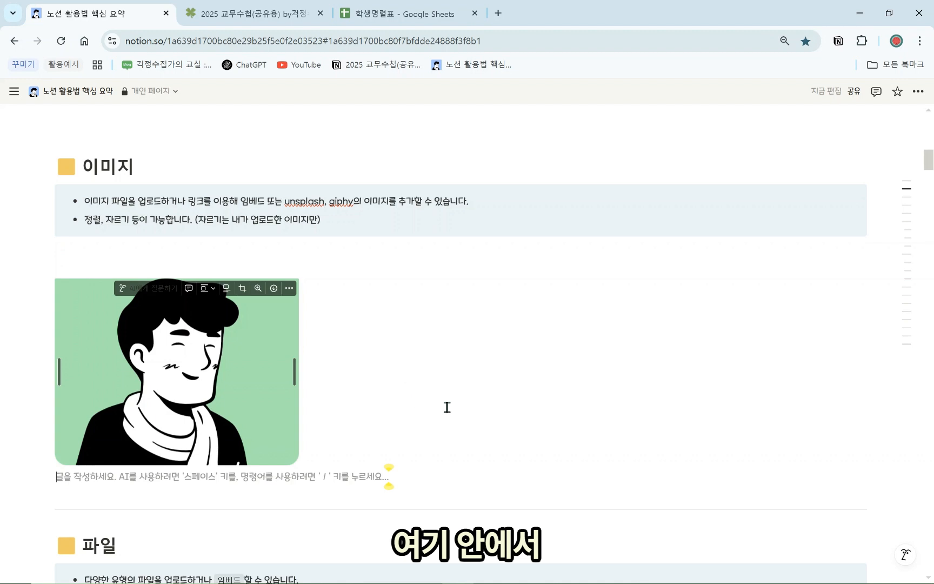
scroll(447, 407, "down", 6)
left_click(225, 358)
Insert a /파일 upload block under the 파일 notes, cancel without uploading, then delete it
key("Return")
key("Return")
key("Return")
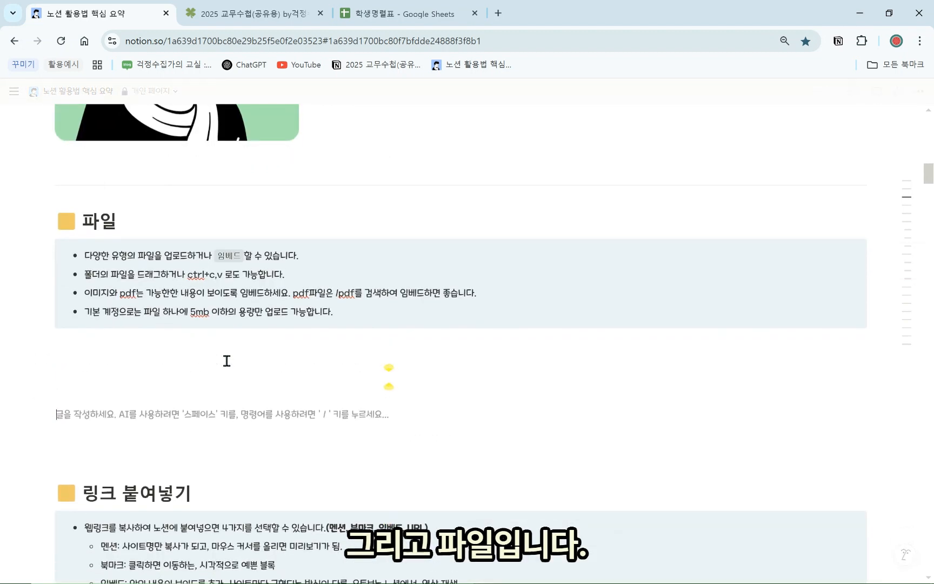
left_click(227, 361)
type("/")
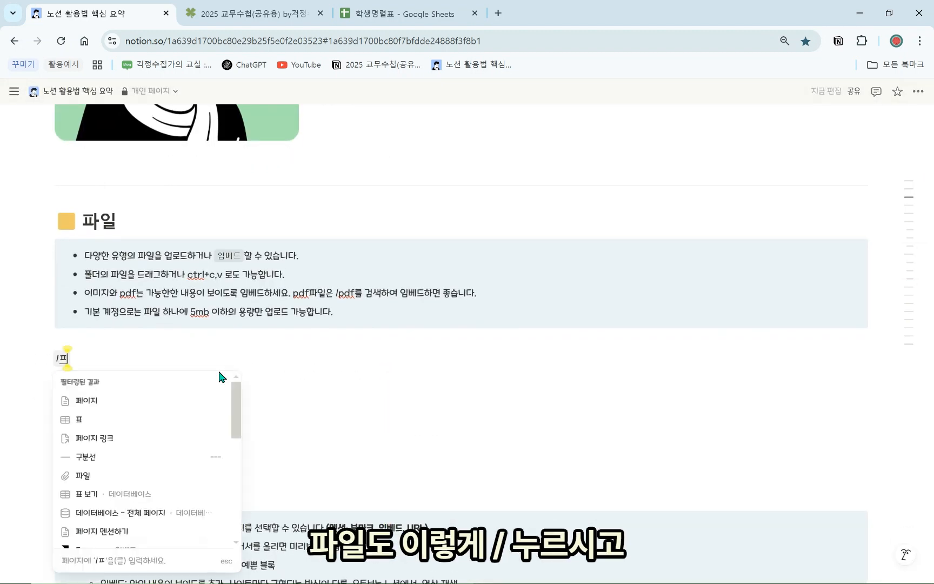
type("파일")
left_click(201, 400)
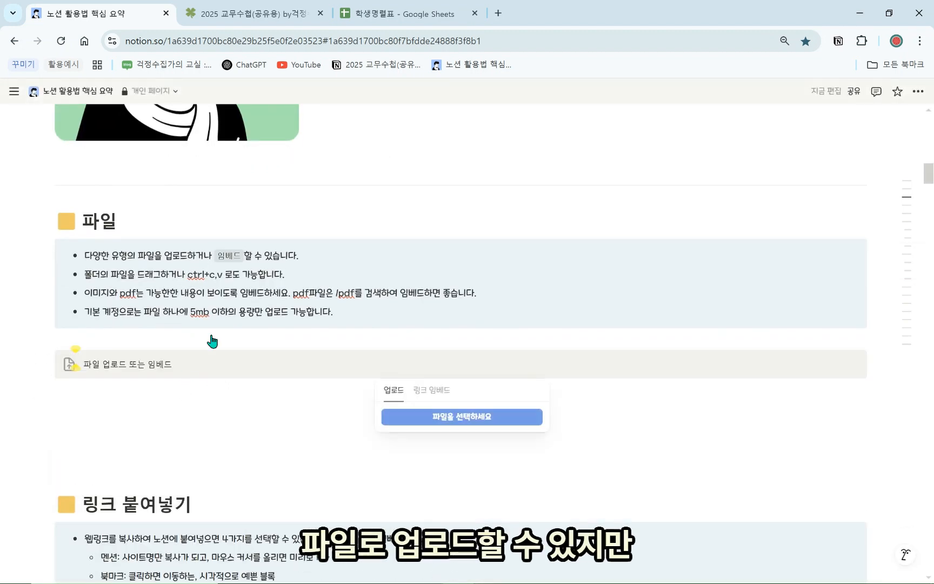
left_click(411, 416)
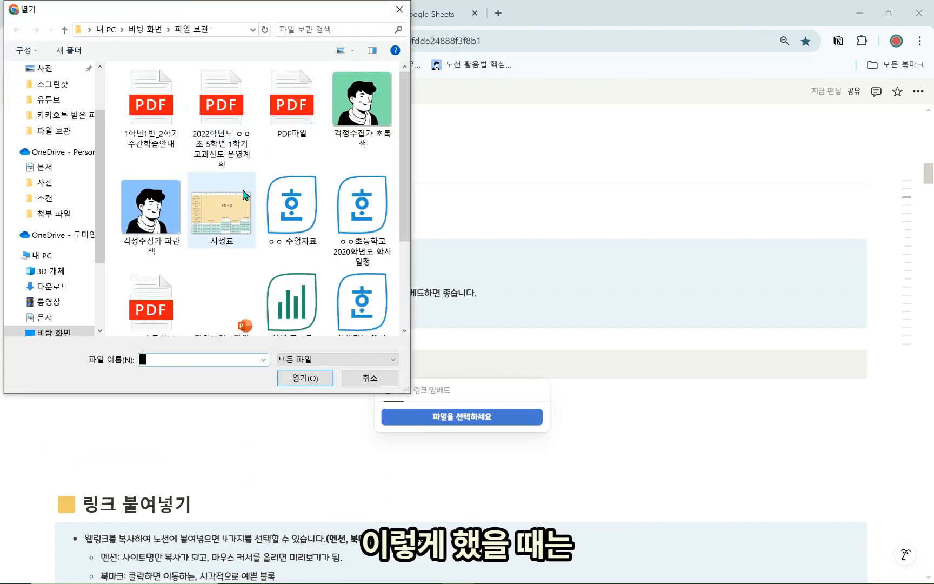
left_click(399, 9)
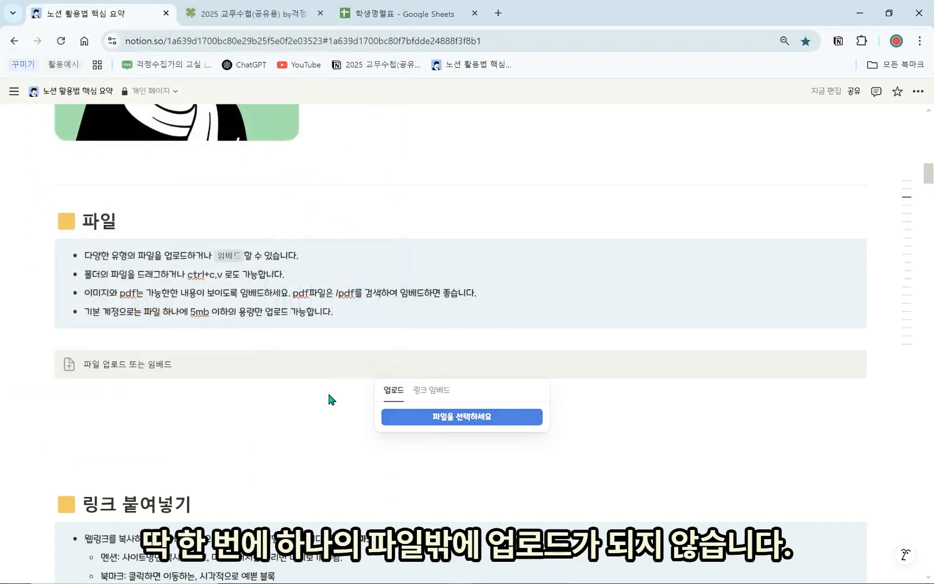
left_click(302, 425)
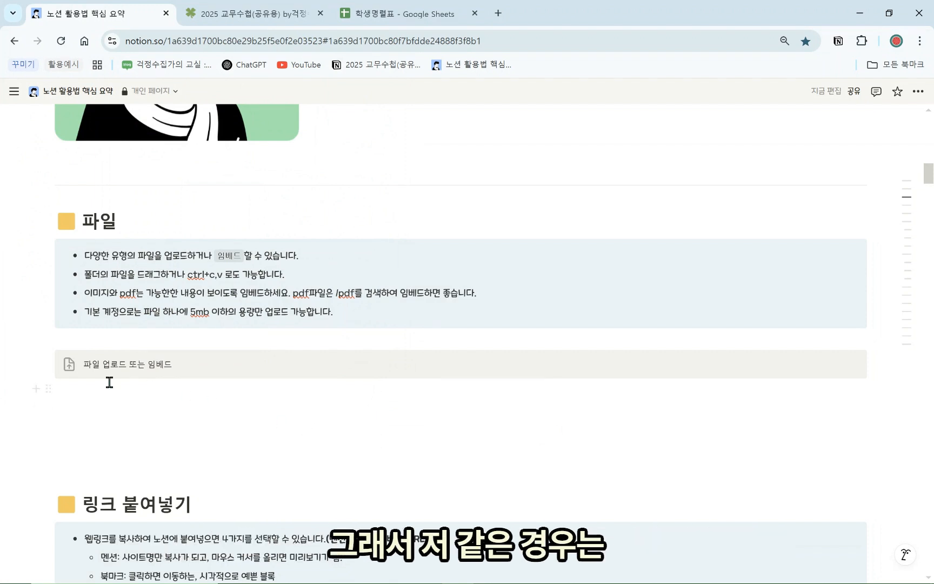
left_click(50, 360)
left_click(112, 345)
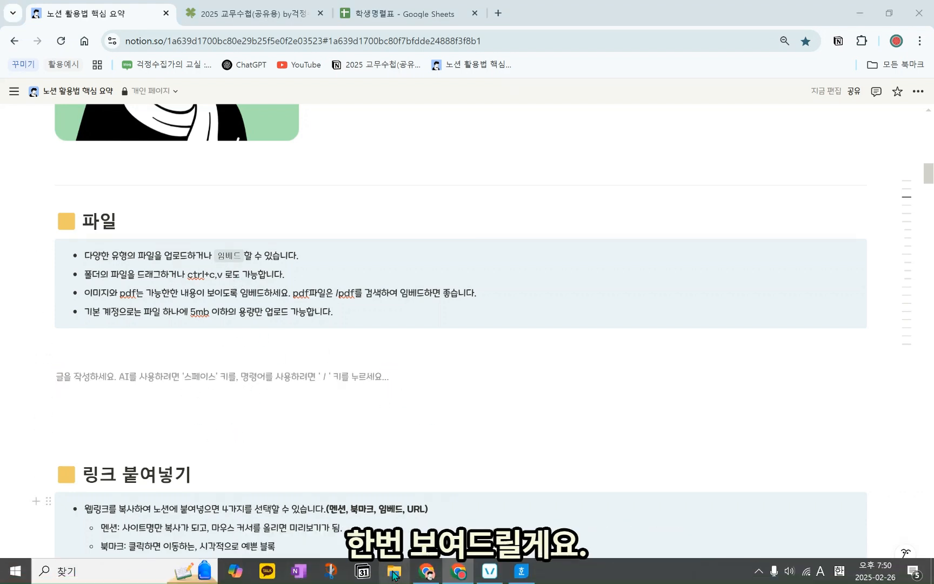
Drag the first seven files from the 파일 보관 folder below the 파일 notes, then undo
left_click(393, 574)
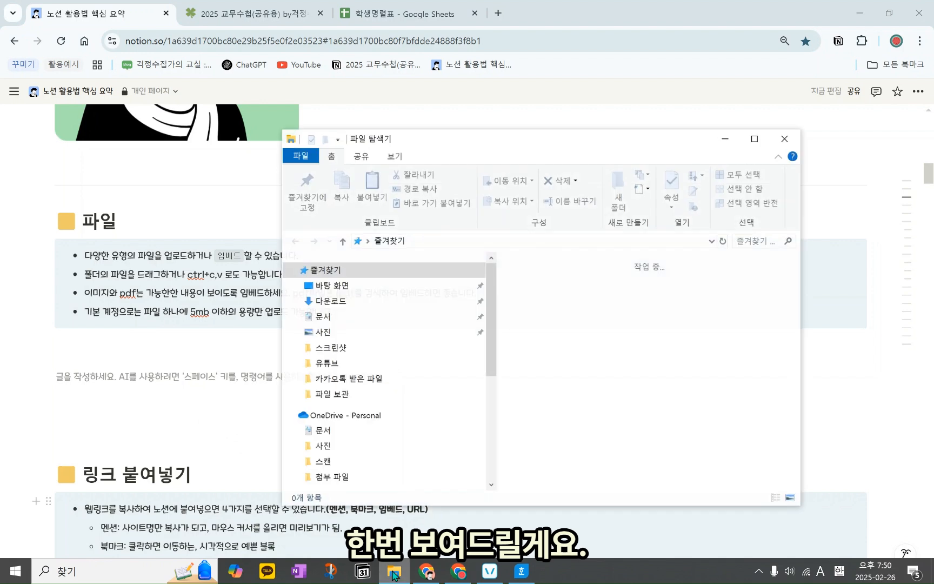
left_click(336, 394)
left_click(555, 301)
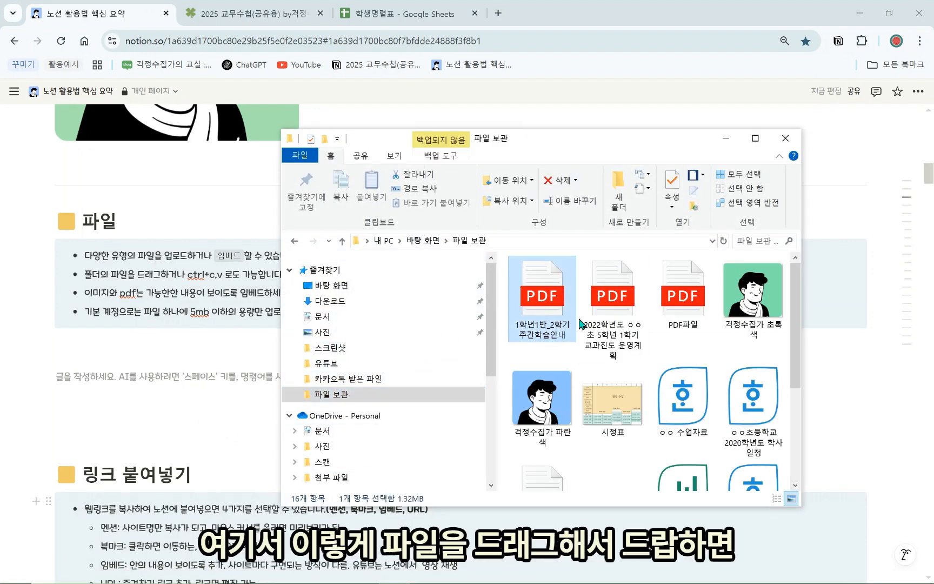
left_click(699, 419, "shift")
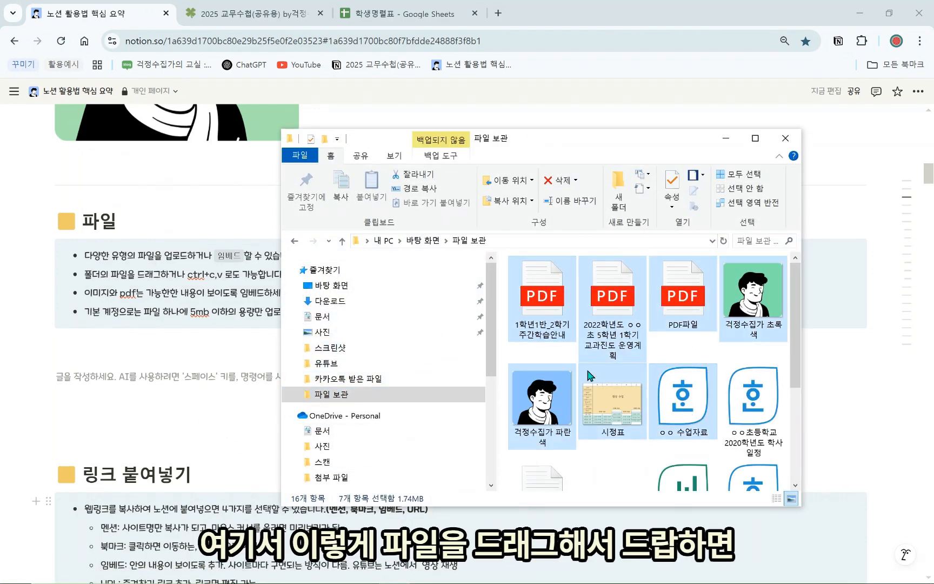
left_click_drag(594, 327, 215, 409)
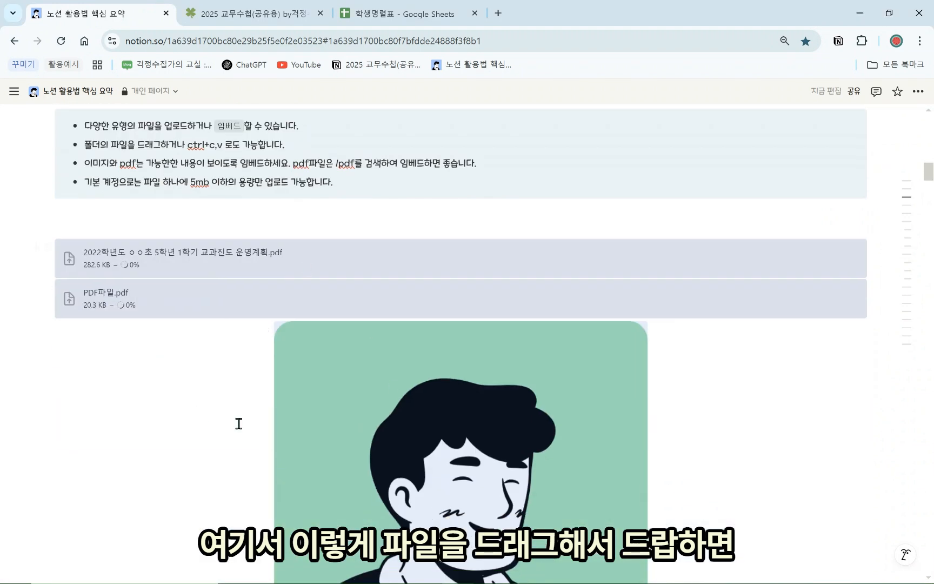
scroll(139, 218, "down", 2)
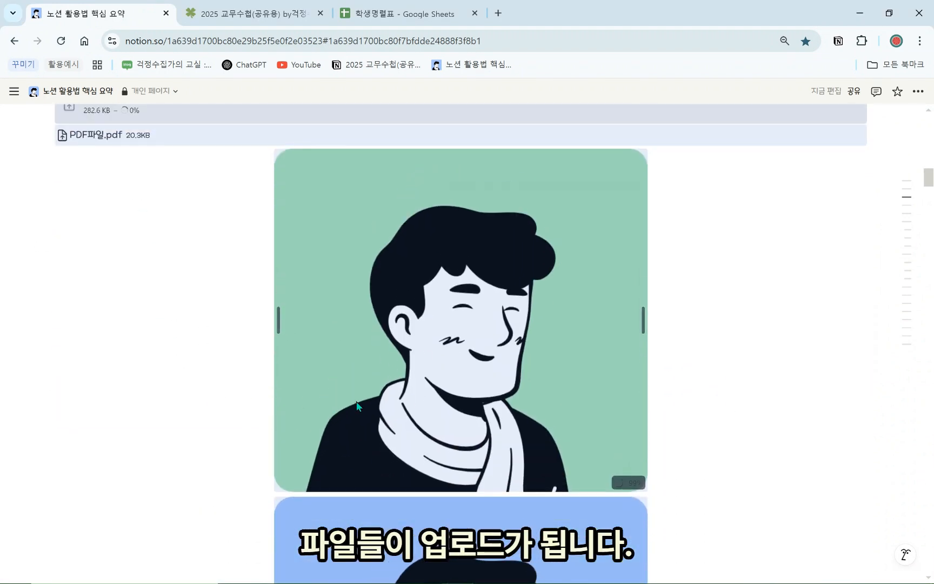
scroll(334, 428, "up", 3)
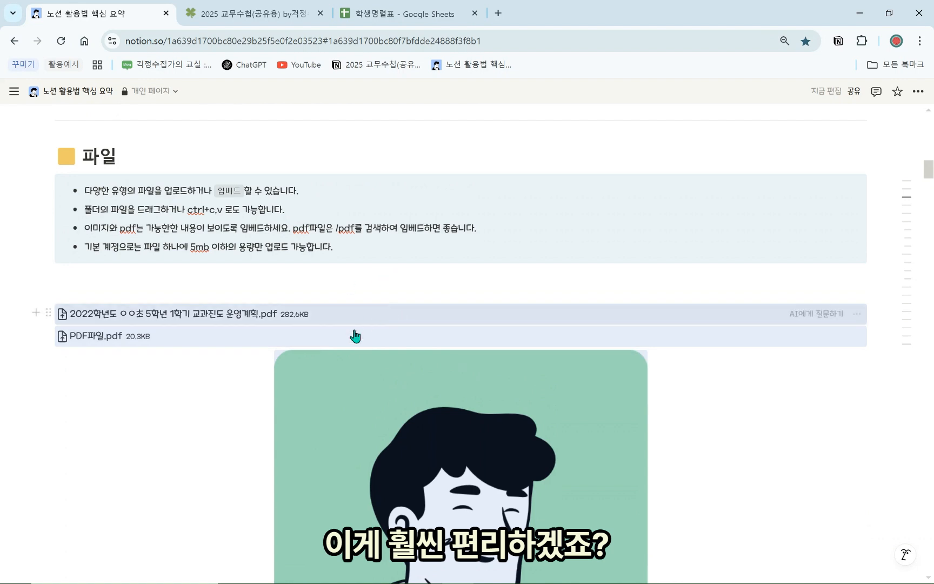
key("ctrl+z")
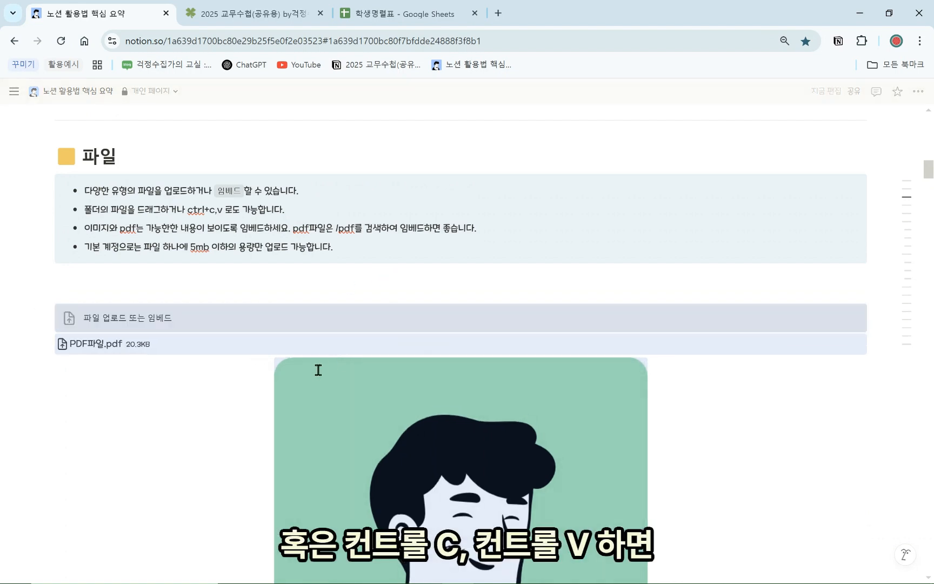
Undo the remaining dropped files and images under the 파일 notes
left_click(231, 288)
key("ctrl+z")
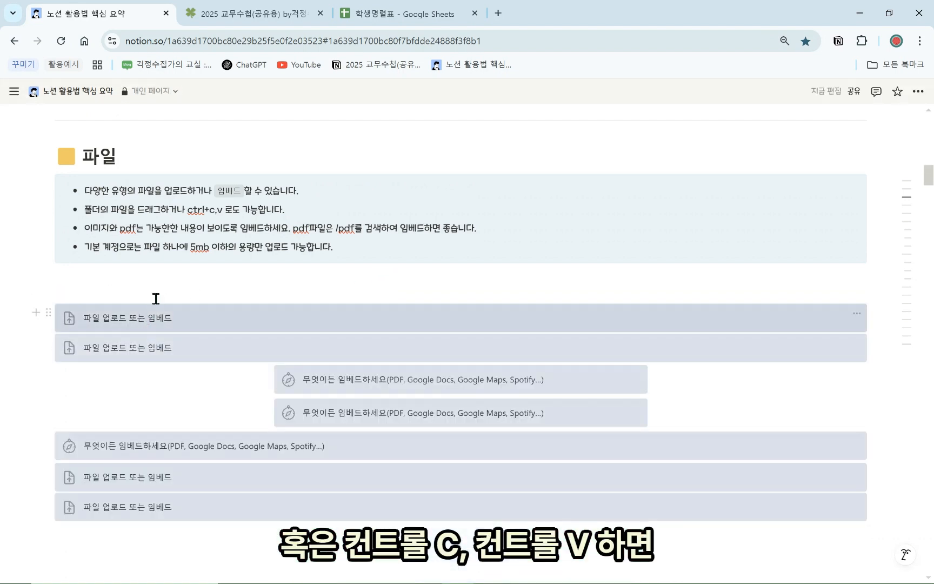
key("ctrl+z")
key("ctrl+z")
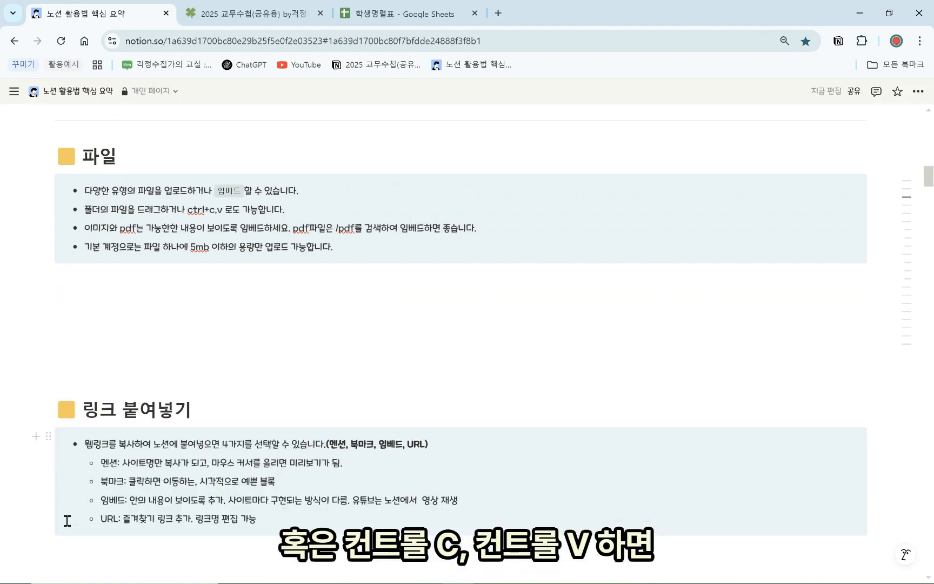
Copy the seven files in 파일 보관 and paste them below the 파일 notes
left_click(394, 572)
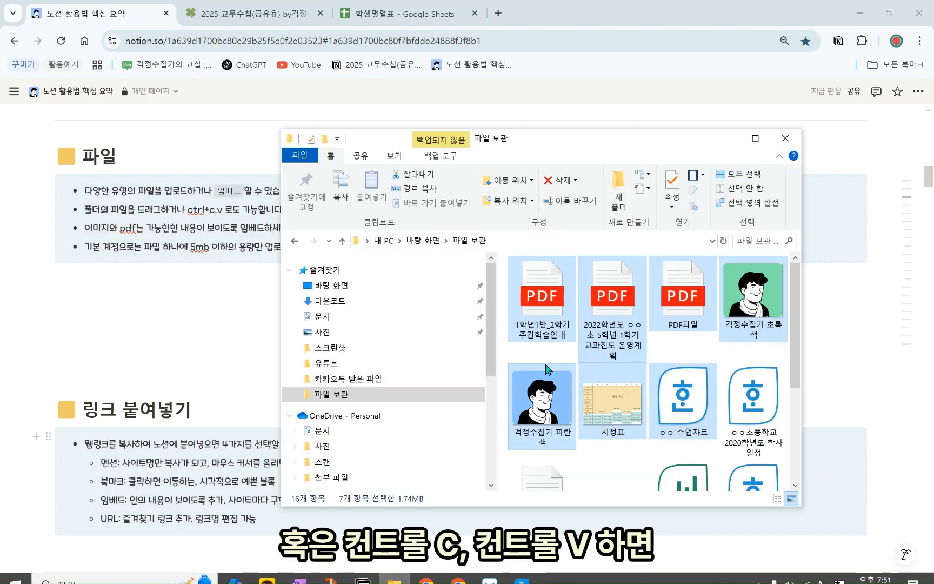
key("ctrl+c")
left_click(185, 313)
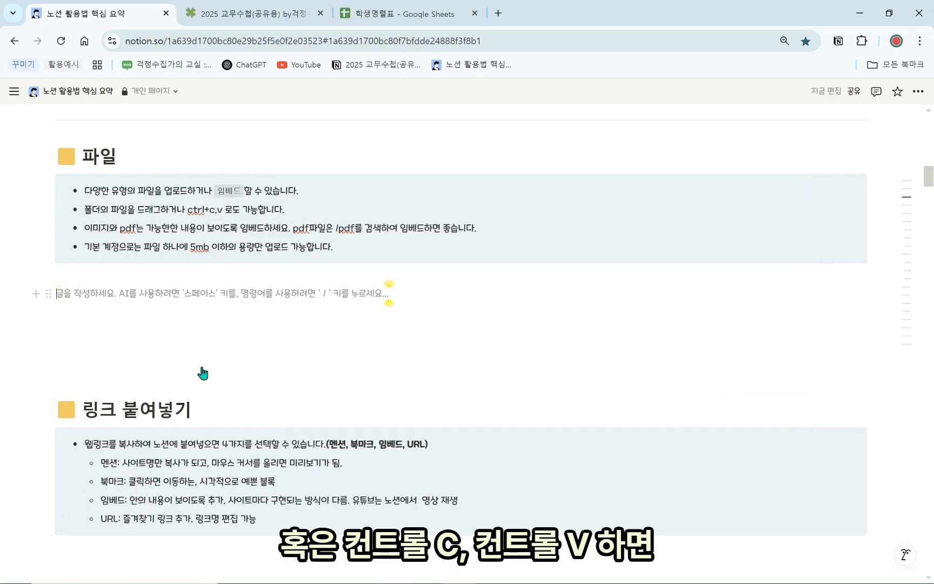
key("ctrl+v")
Select and delete all the pasted files and images, leaving empty lines before 링크 붙여넣기
scroll(511, 367, "down", 10)
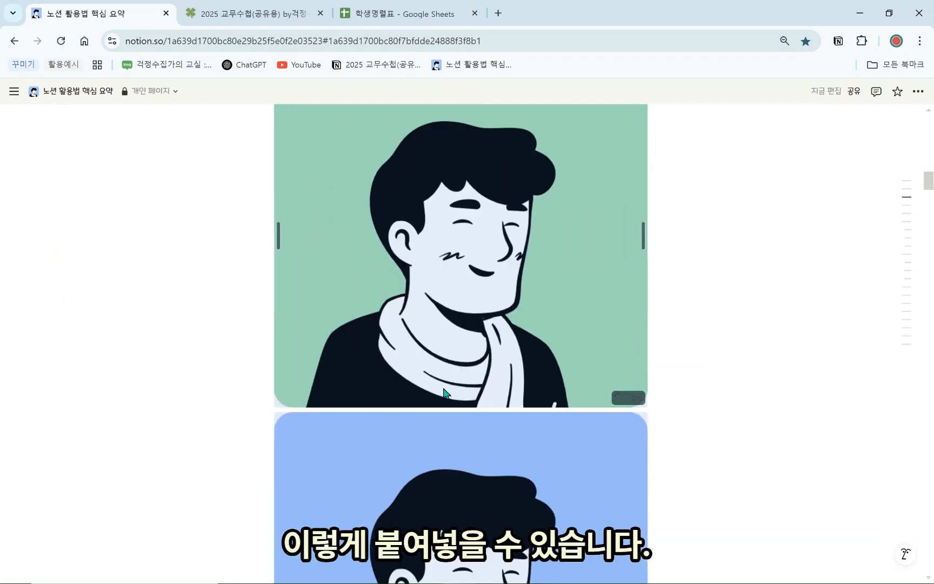
scroll(371, 383, "down", 12)
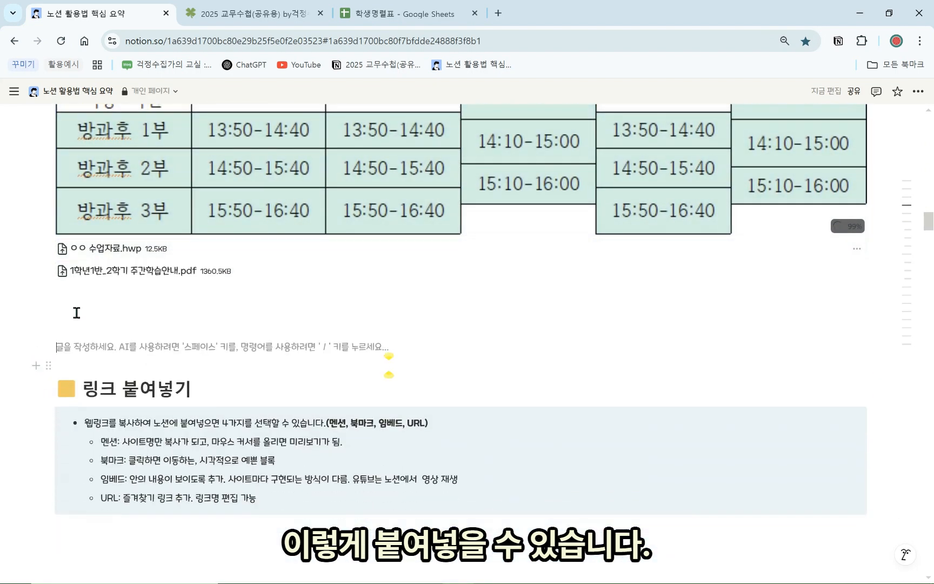
left_click_drag(32, 344, 184, 235)
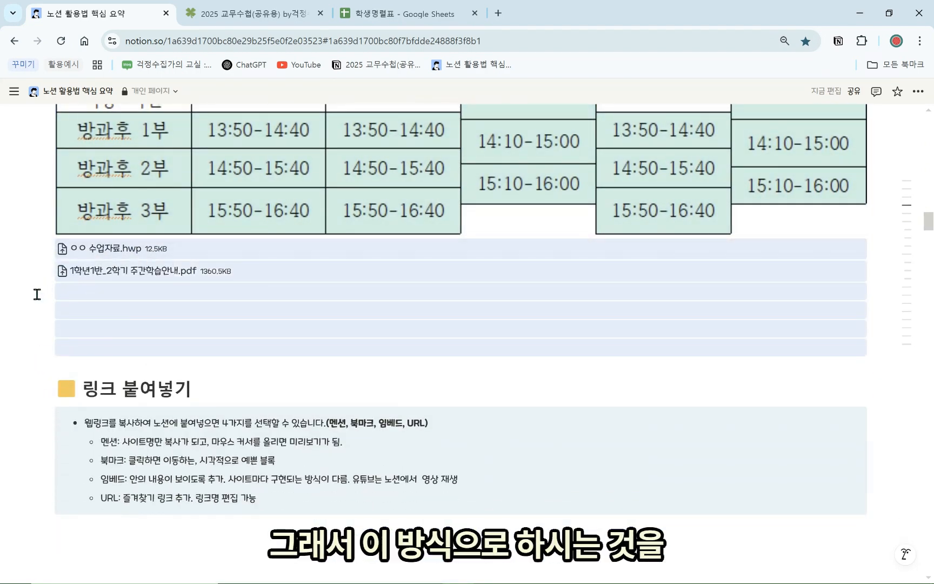
left_click(36, 293)
left_click_drag(23, 309, 346, 300)
scroll(237, 230, "up", 13)
scroll(314, 281, "up", 10)
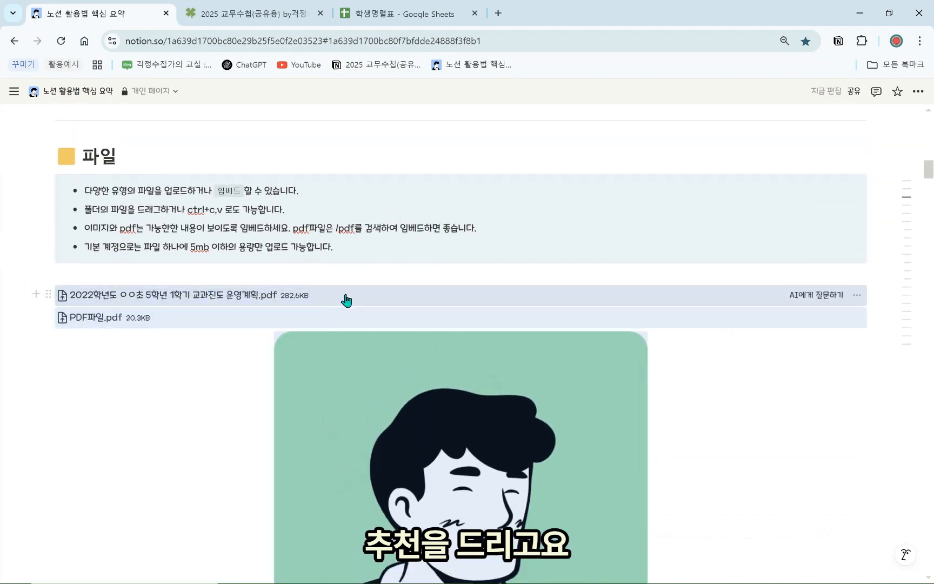
key("Delete")
left_click(242, 309)
key("Return")
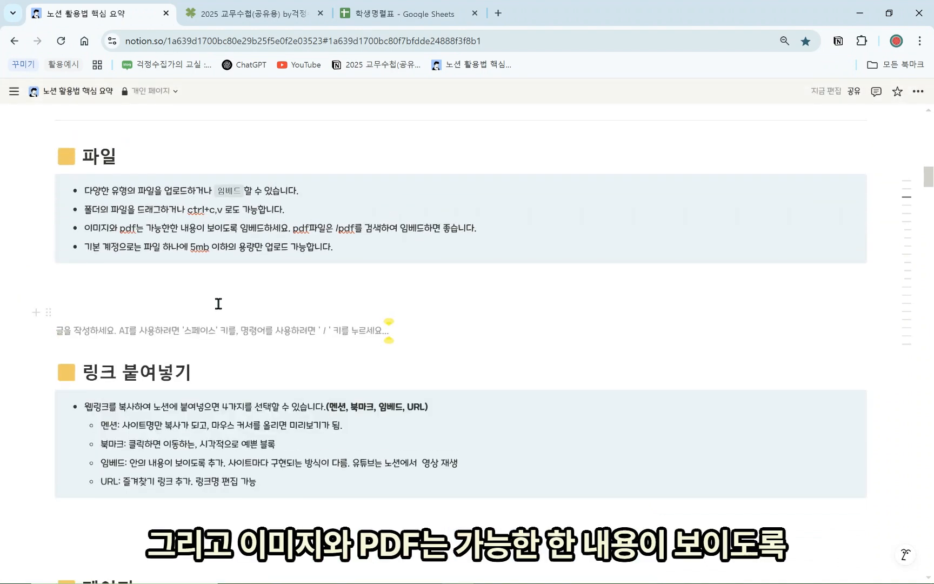
key("Return")
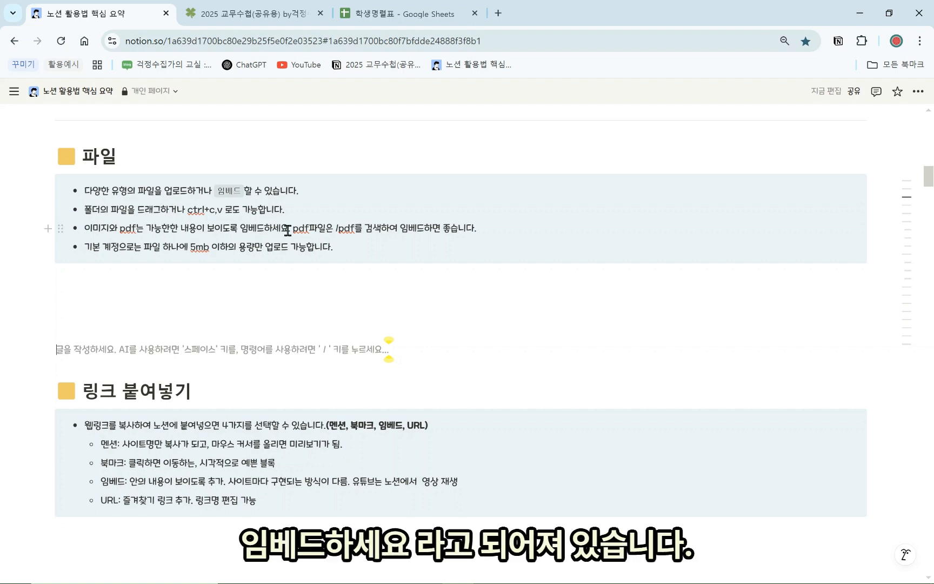
Highlight the sentence about embedding images and PDFs, then view the 2025 교무수첩 Reference list
left_click_drag(290, 231, 83, 232)
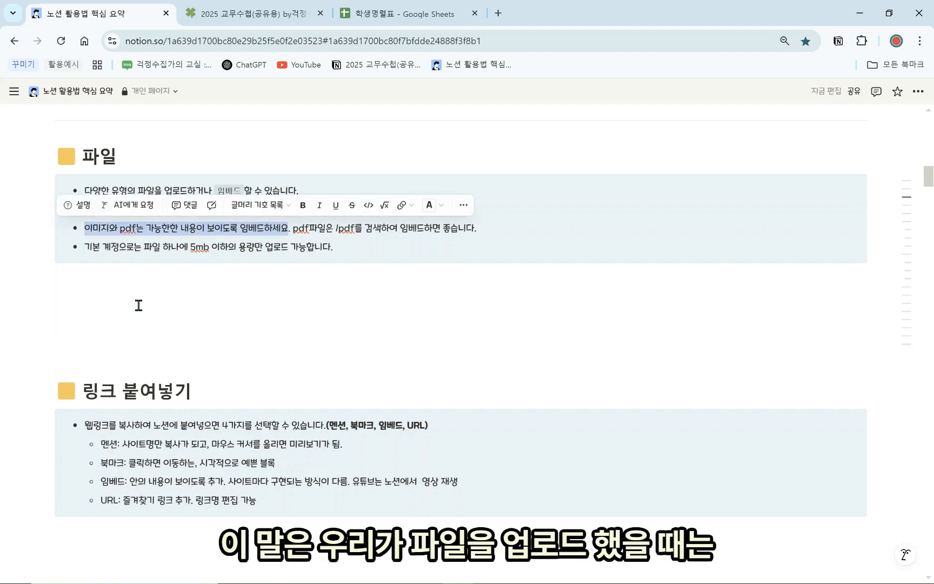
left_click(181, 316)
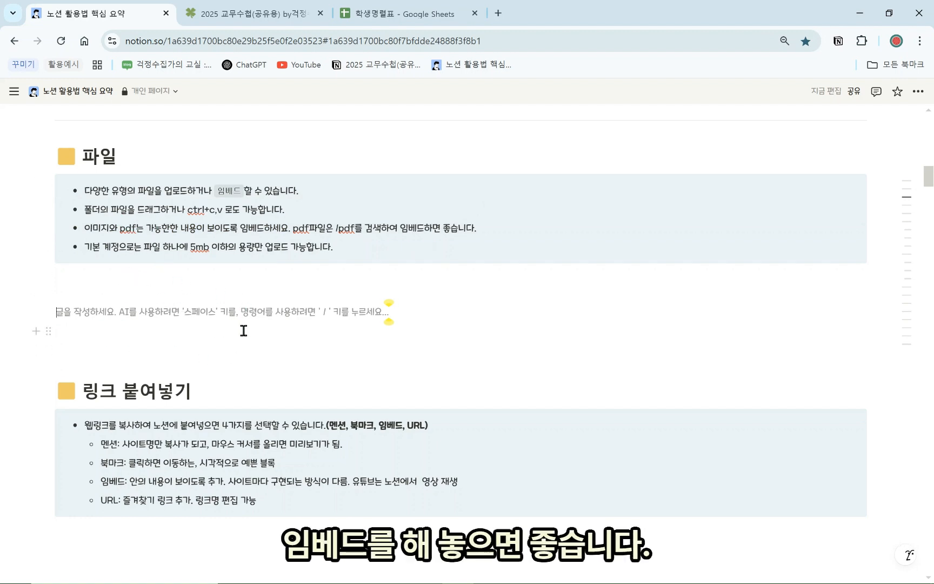
left_click(261, 14)
scroll(259, 379, "down", 3)
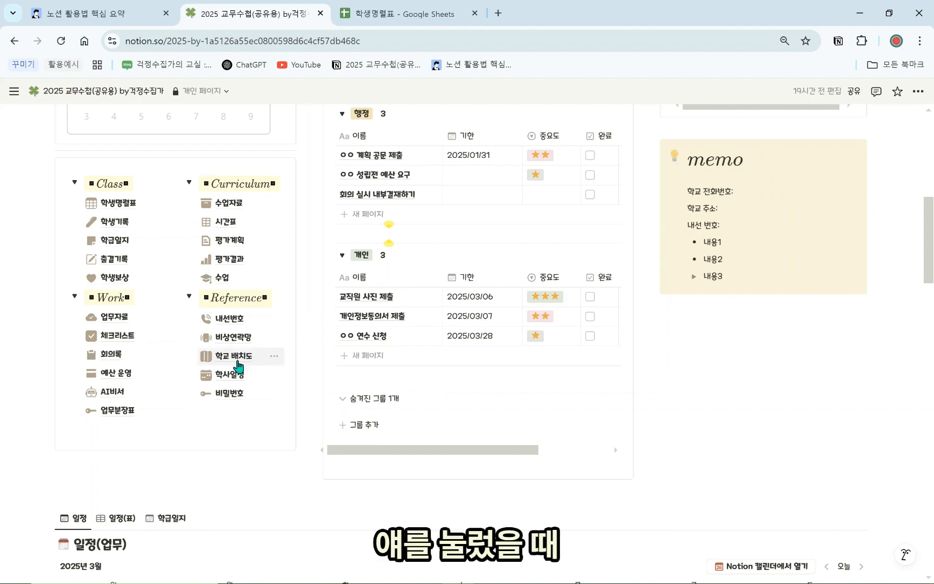
Preview the 학교 배치도 link, then go back to the 노션 활용법 핵심 요약 page
mouse_move(238, 366)
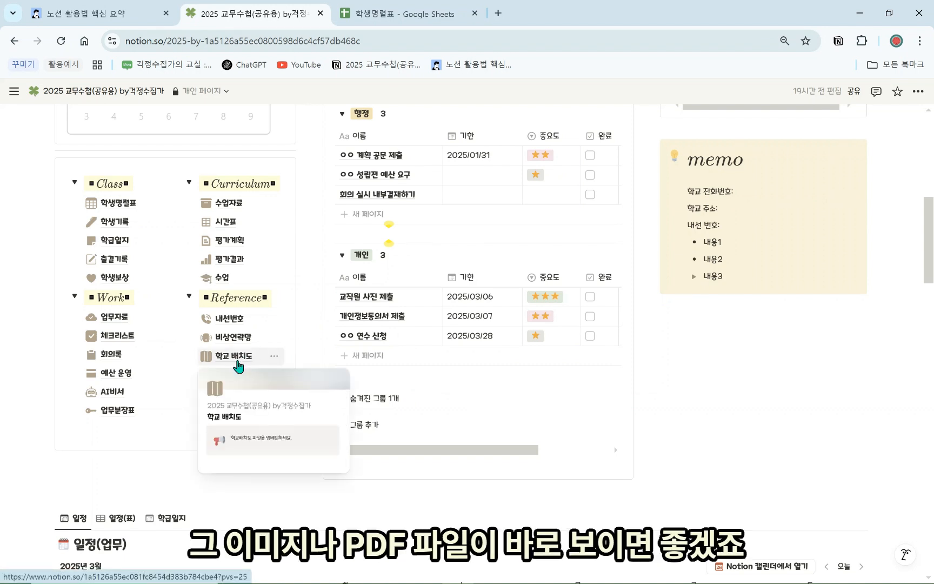
left_click(102, 13)
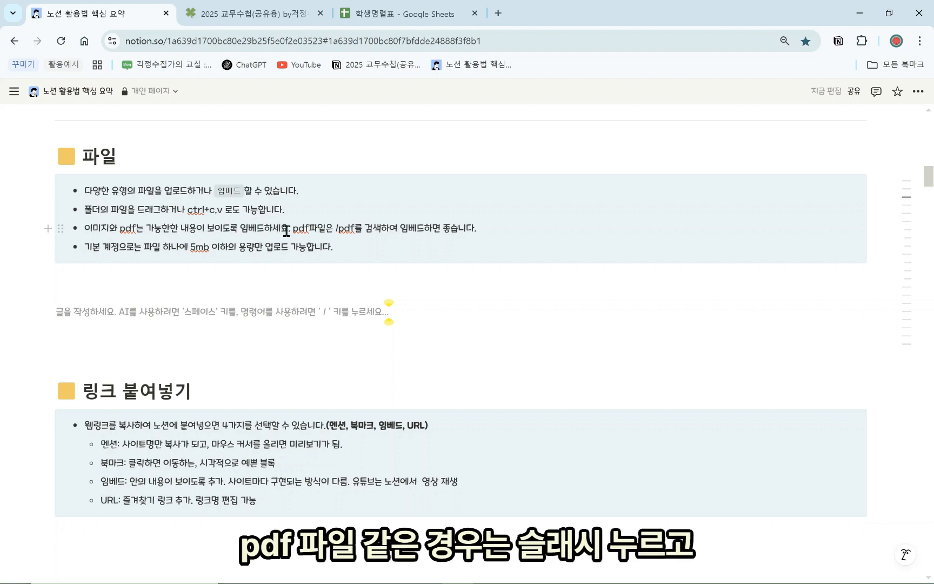
Embed 1학년1반_2학기 주간학습안내.pdf below the 파일 notes using /pdf and enlarge the viewer
left_click(252, 301)
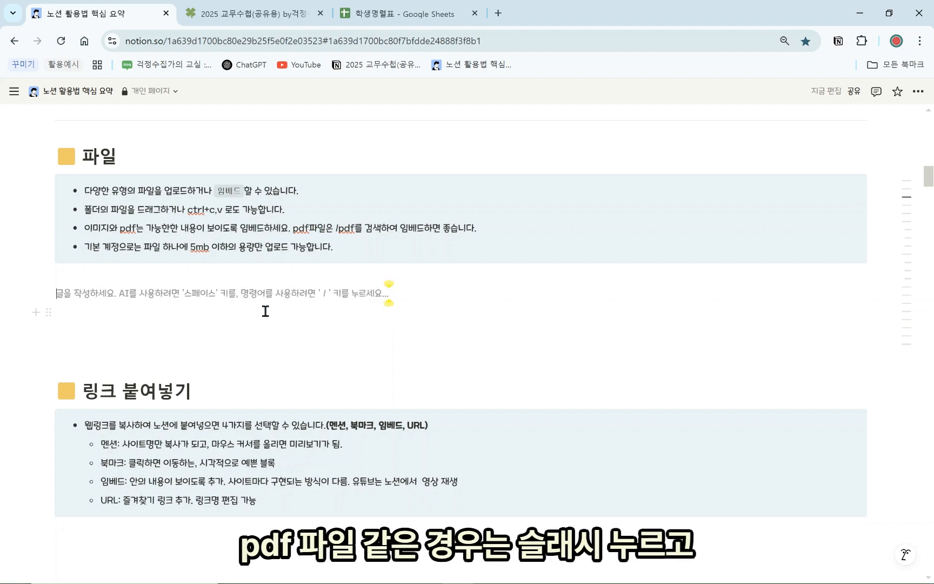
type("/pdf")
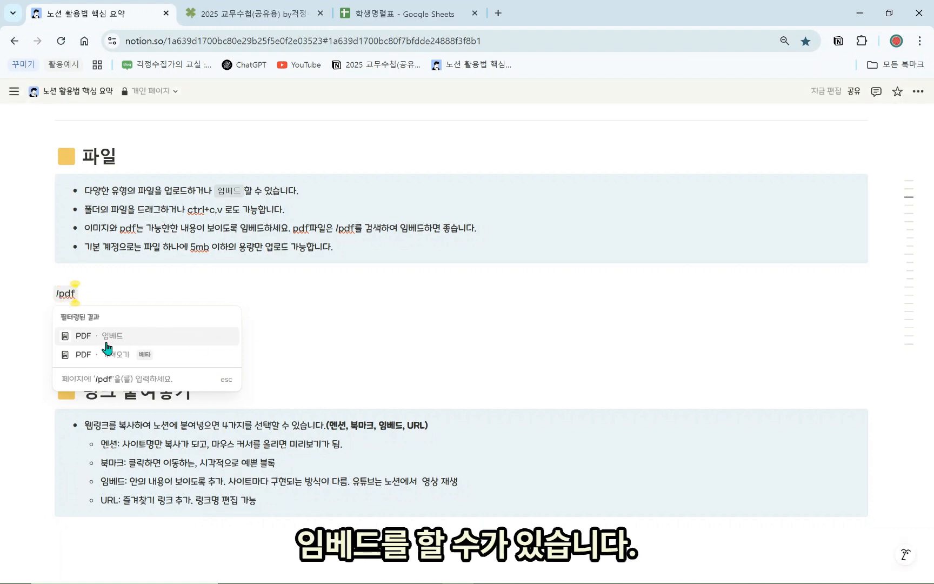
left_click(110, 341)
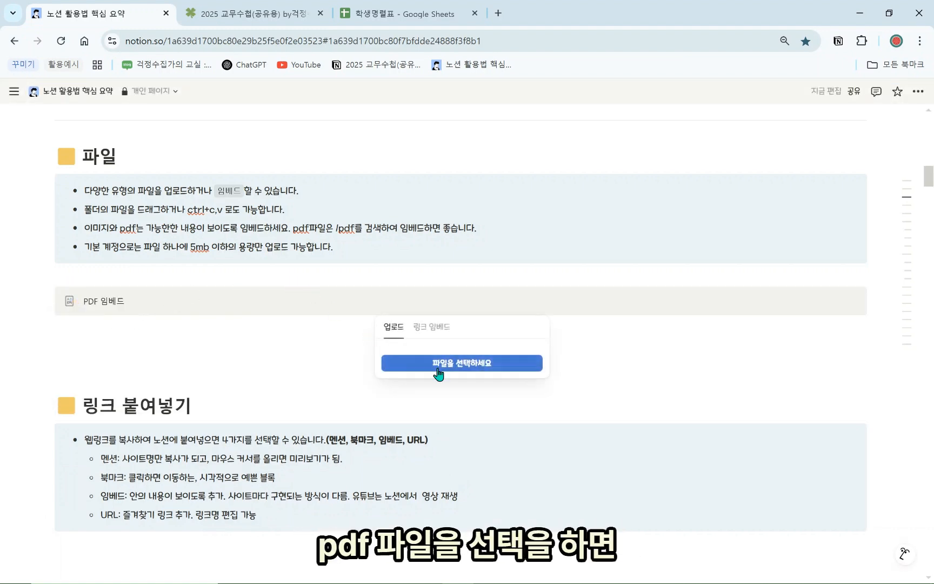
double_click(154, 108)
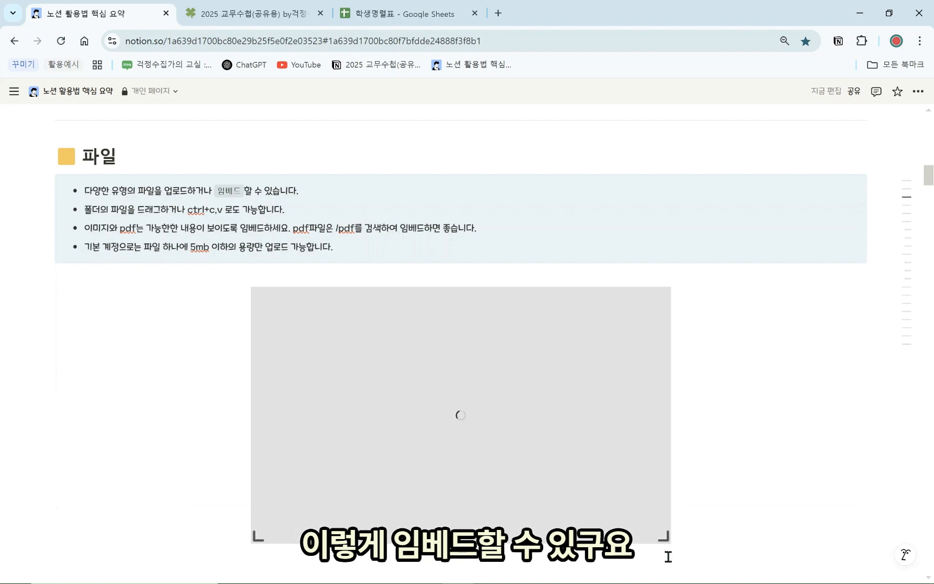
scroll(663, 479, "down", 3)
left_click_drag(664, 397, 684, 515)
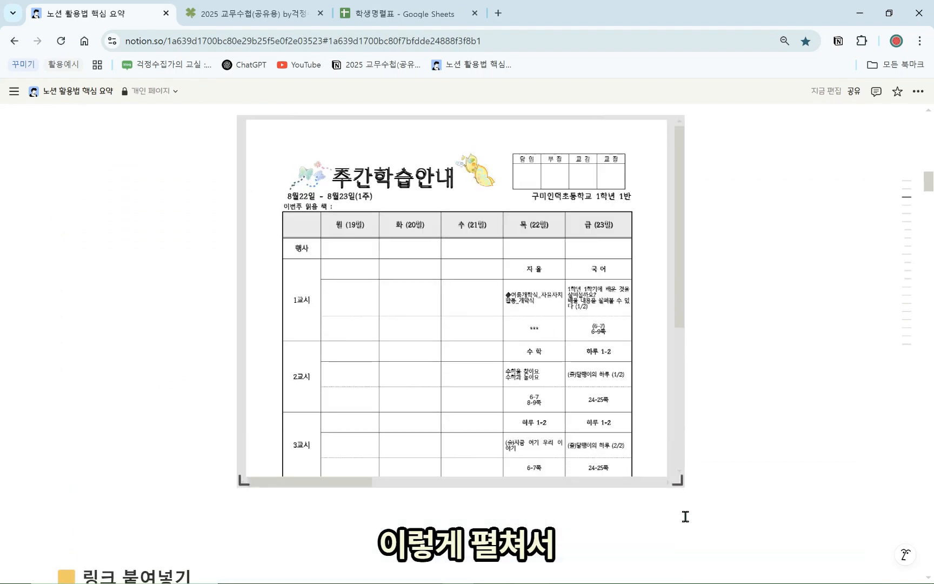
Review the embedded weekly study guide PDF, then delete the embed
scroll(499, 388, "up", 2)
scroll(499, 388, "down", 8)
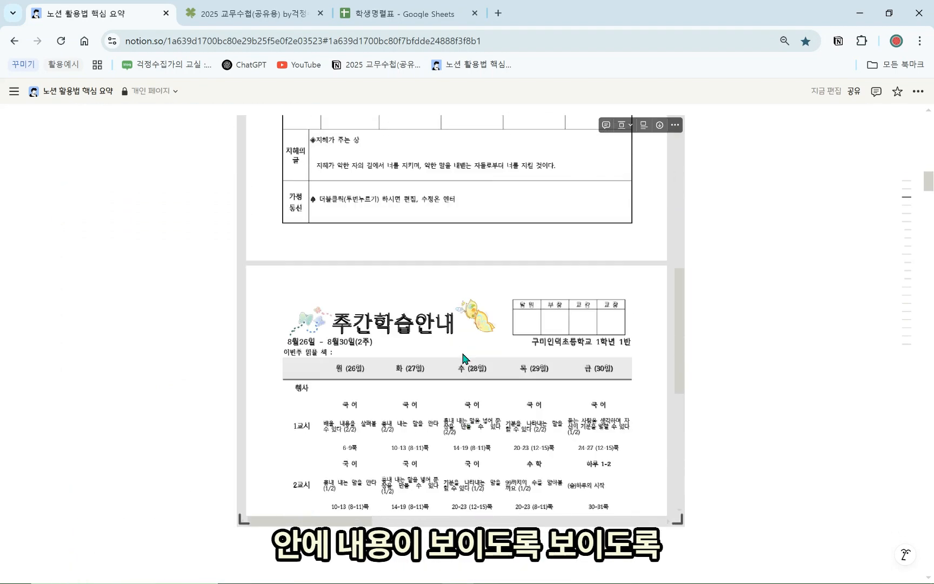
scroll(470, 368, "up", 5)
scroll(463, 357, "down", 6)
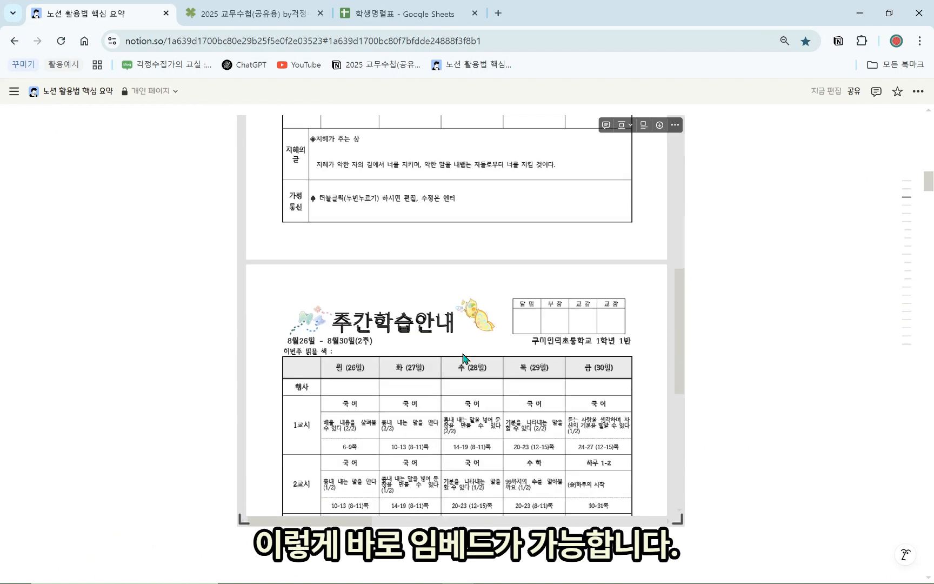
scroll(462, 344, "up", 6)
scroll(706, 284, "up", 3)
scroll(705, 283, "up", 4)
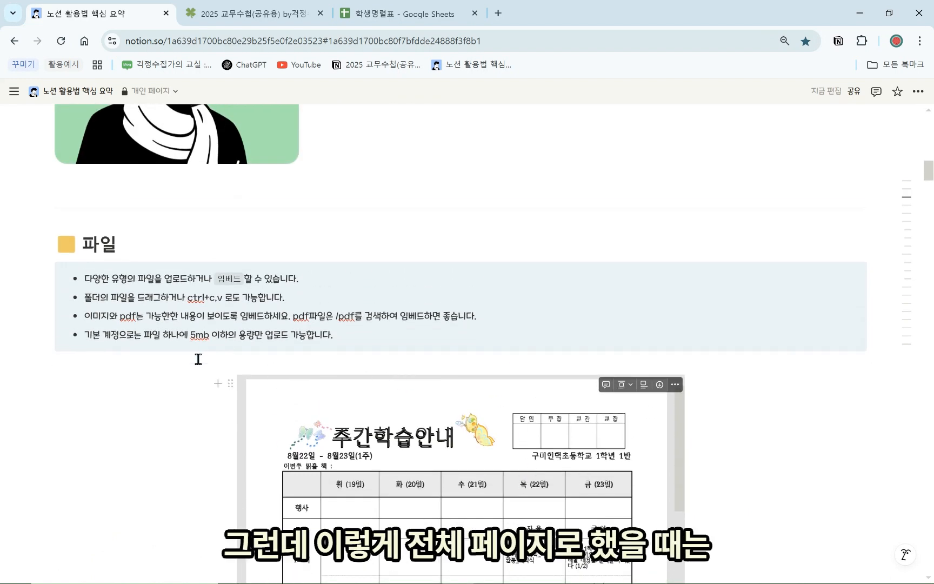
left_click(230, 384)
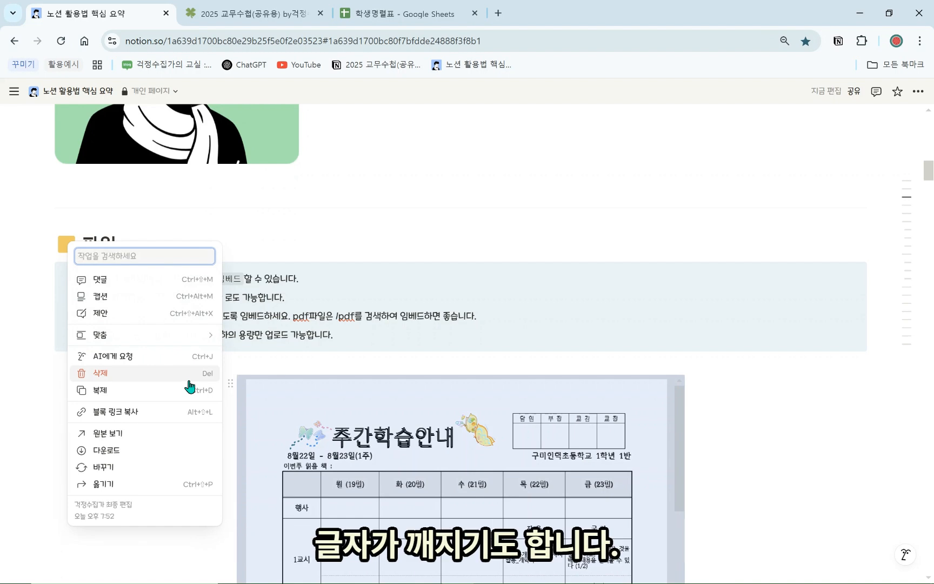
left_click(189, 386)
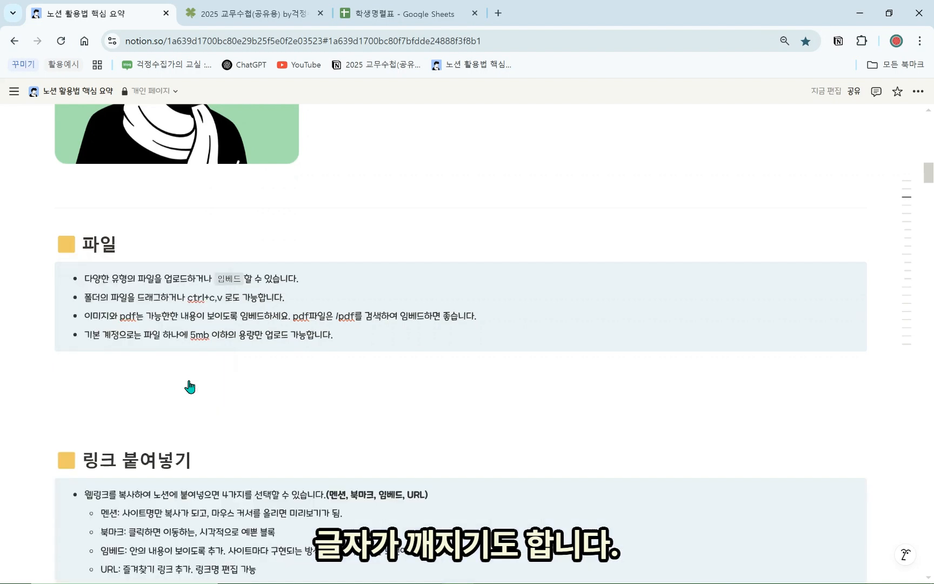
left_click(247, 13)
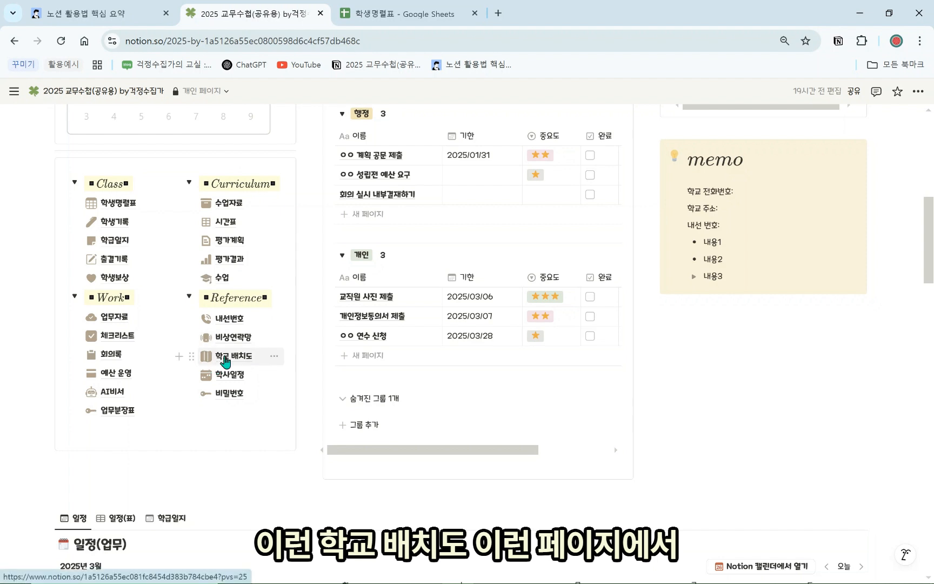
mouse_move(233, 364)
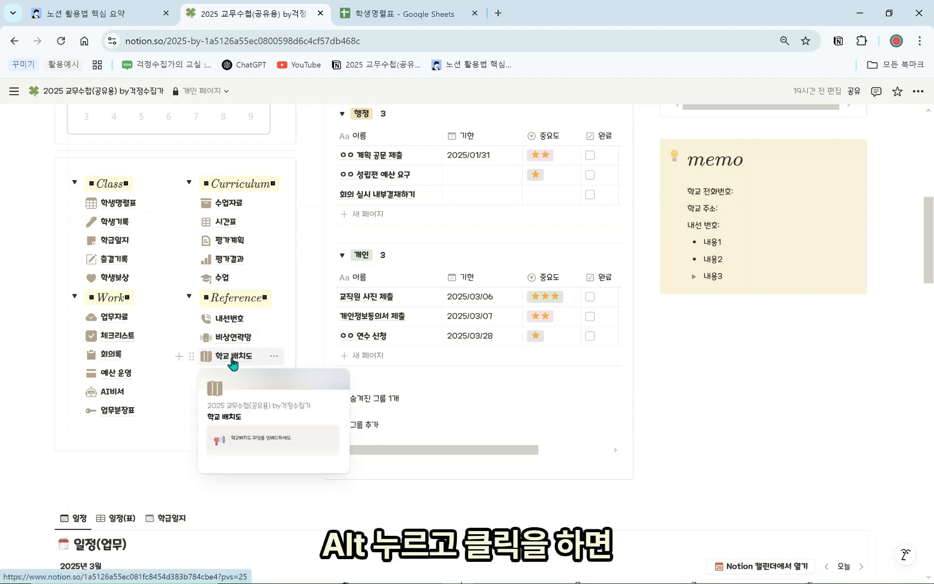
left_click(233, 364, "alt")
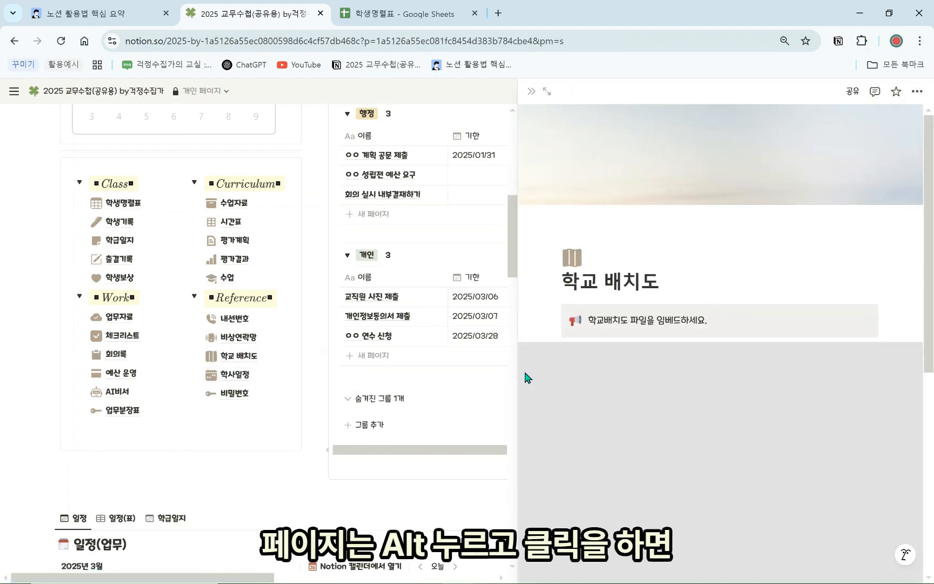
mouse_move(231, 367)
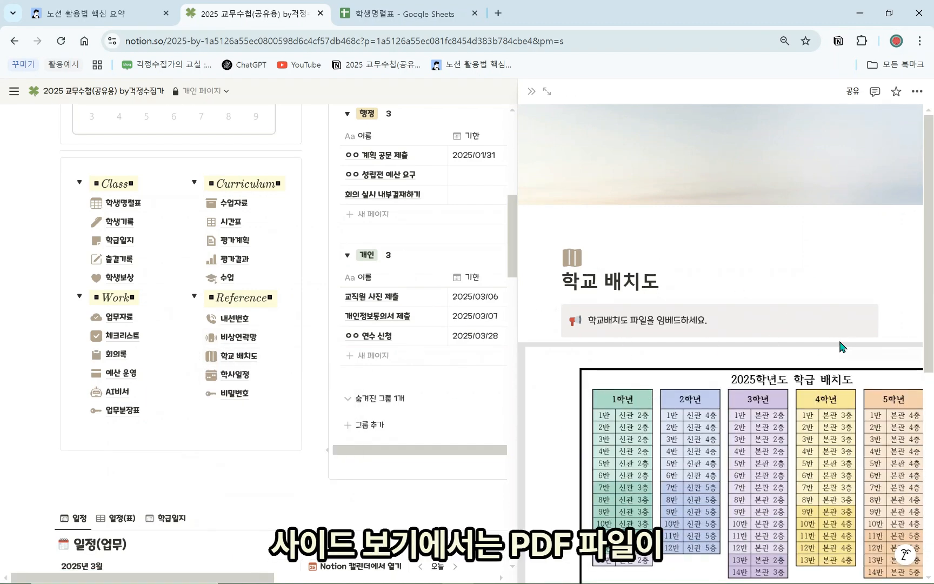
scroll(803, 417, "down", 8)
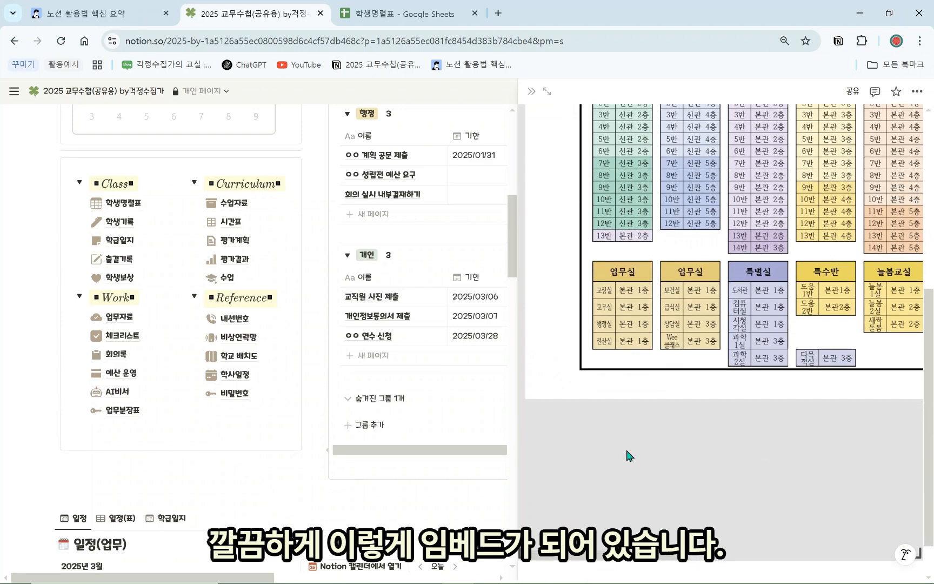
scroll(694, 277, "up", 8)
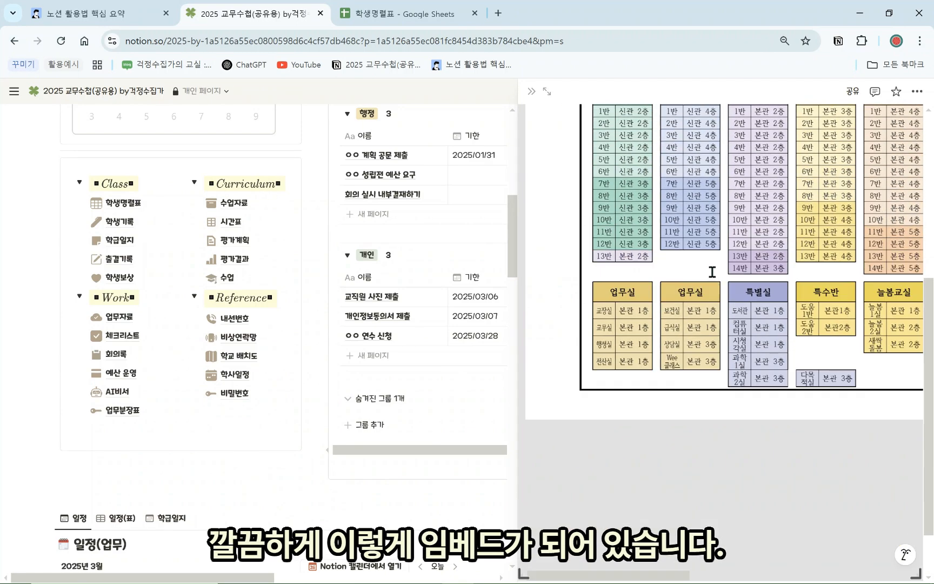
scroll(644, 302, "down", 10)
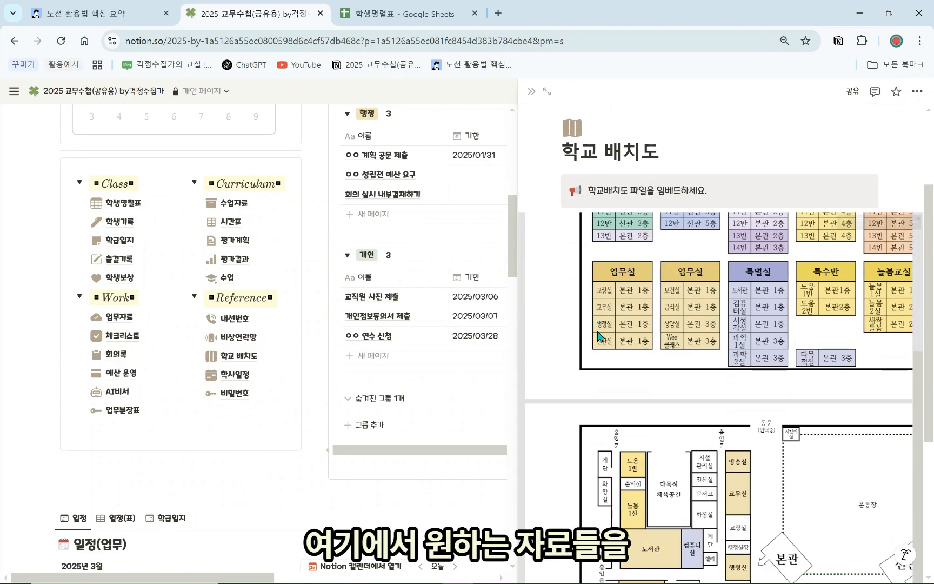
scroll(632, 352, "down", 3)
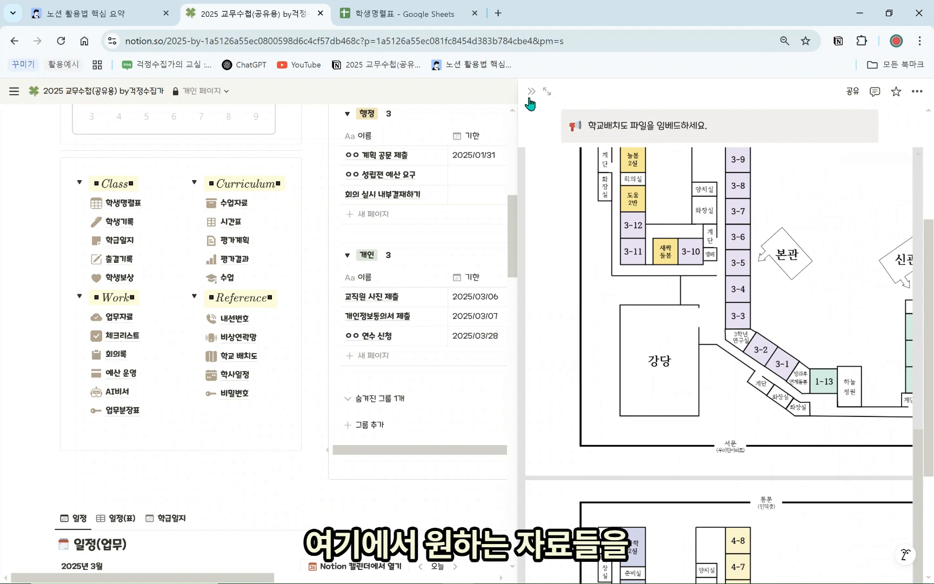
scroll(646, 309, "up", 3)
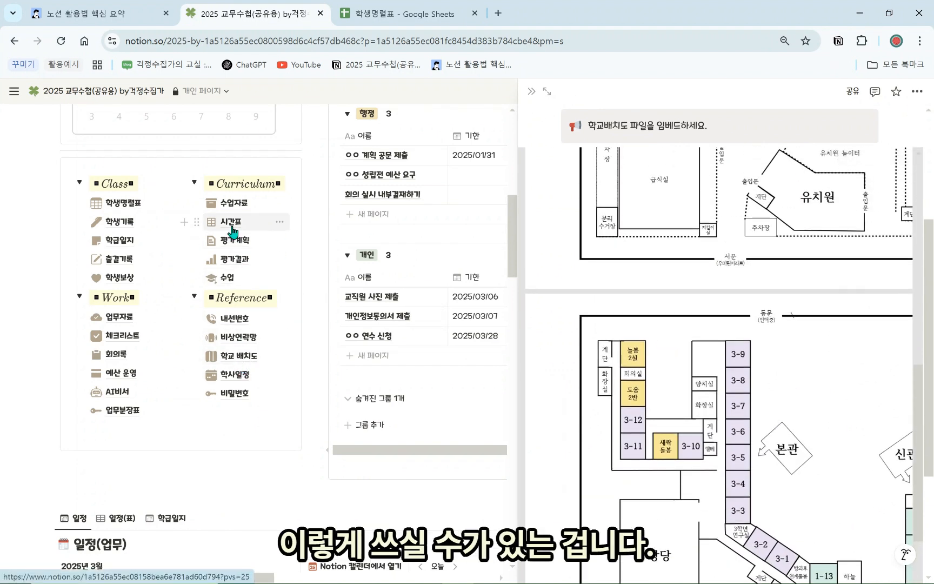
left_click(237, 337)
left_click(238, 376)
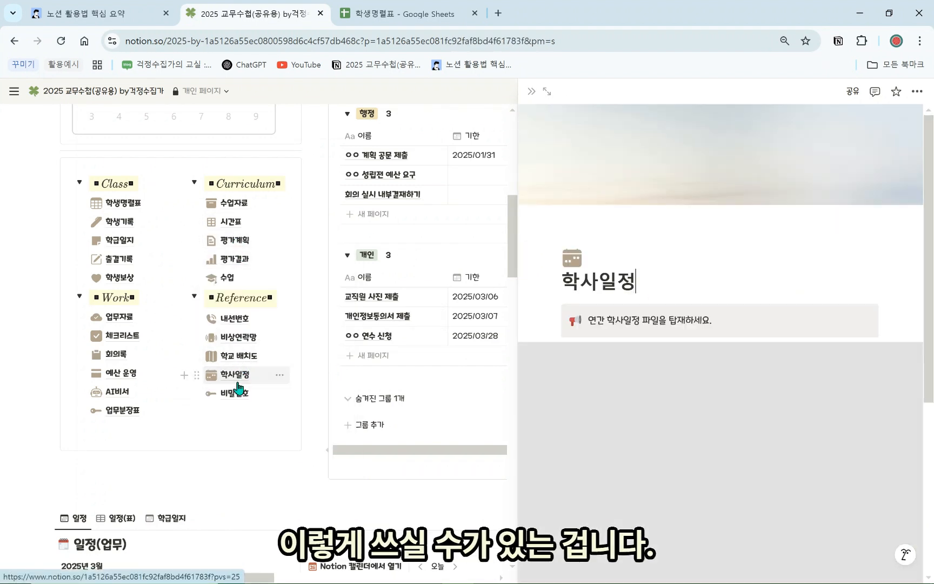
scroll(622, 393, "down", 5)
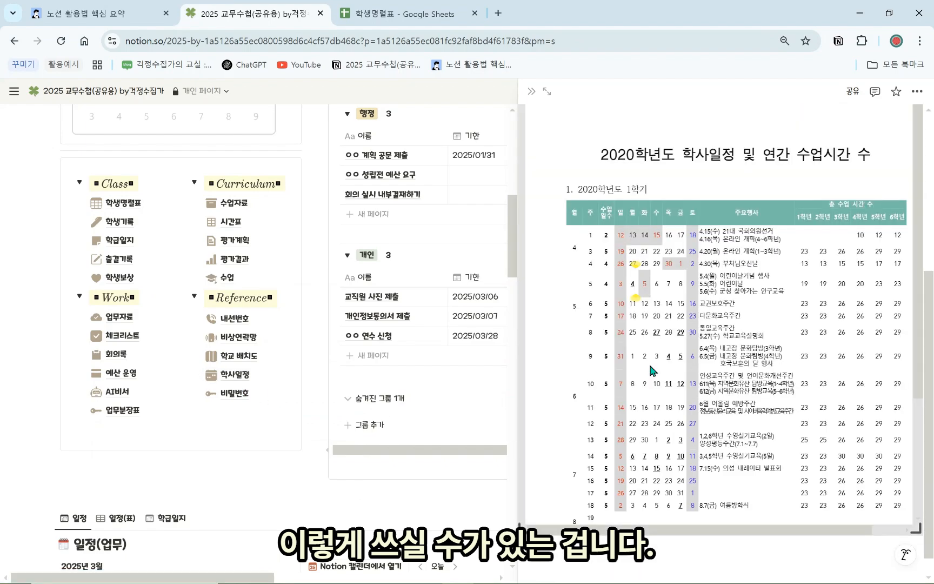
scroll(652, 369, "down", 10)
scroll(649, 351, "down", 3)
scroll(646, 333, "up", 3)
scroll(644, 324, "down", 3)
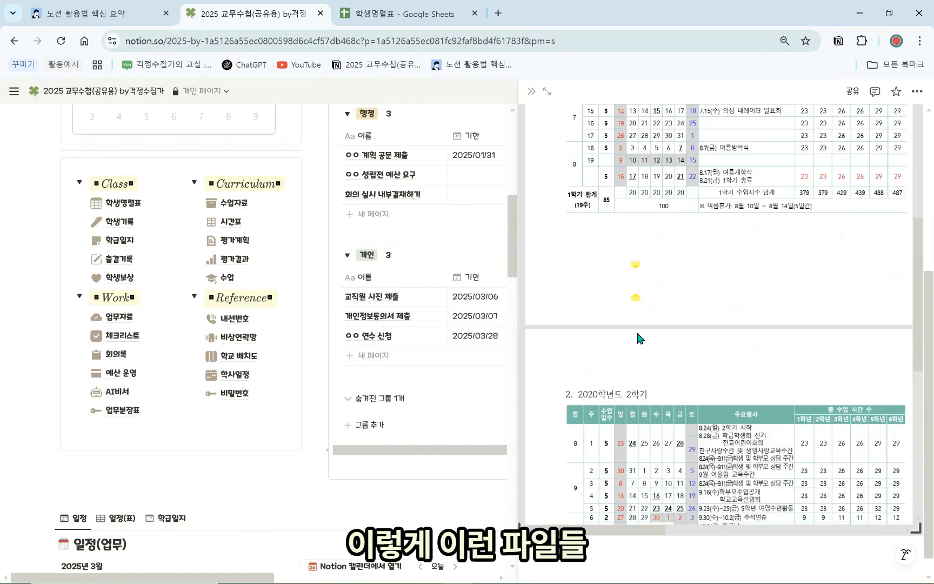
scroll(631, 292, "up", 5)
scroll(632, 292, "up", 5)
scroll(627, 324, "down", 5)
scroll(611, 375, "up", 5)
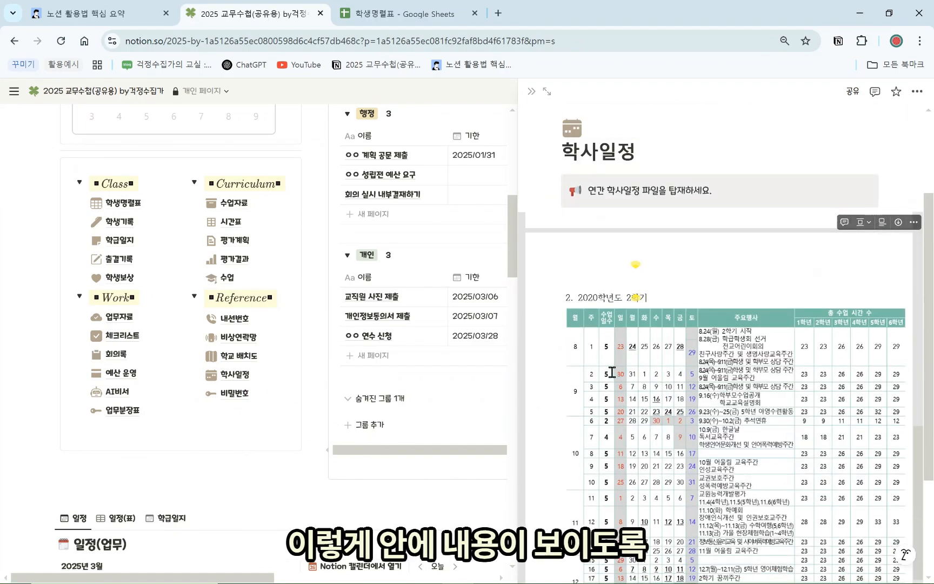
scroll(668, 395, "down", 10)
scroll(669, 395, "up", 10)
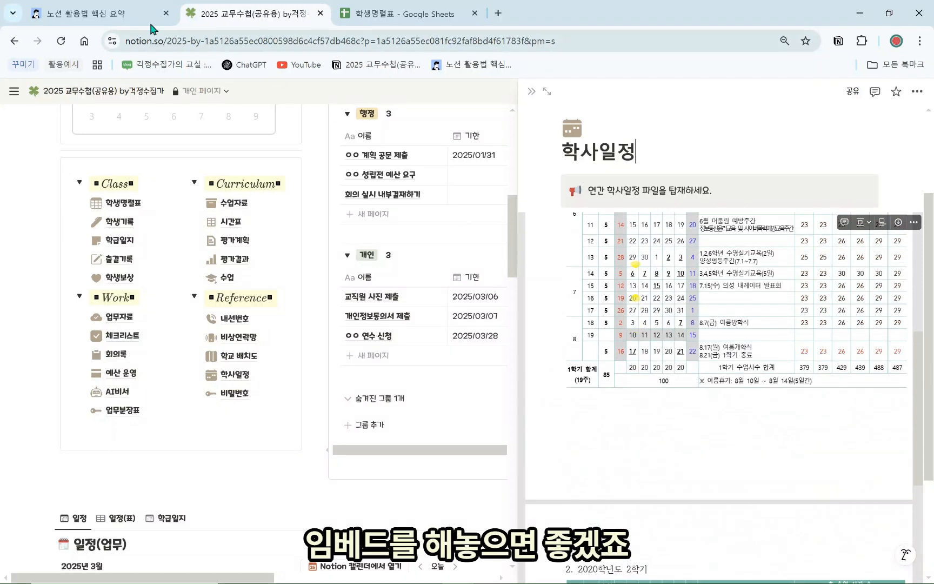
left_click(146, 14)
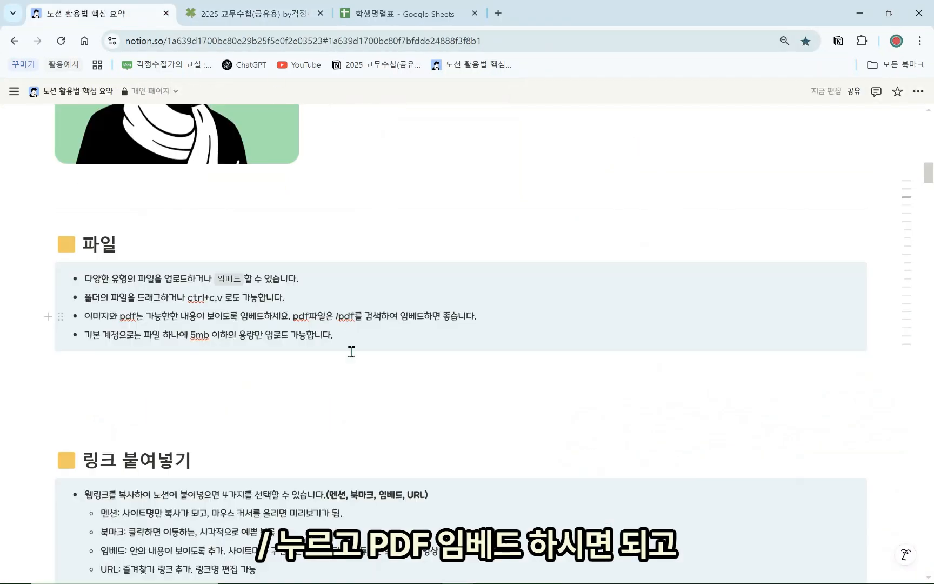
left_click(316, 388)
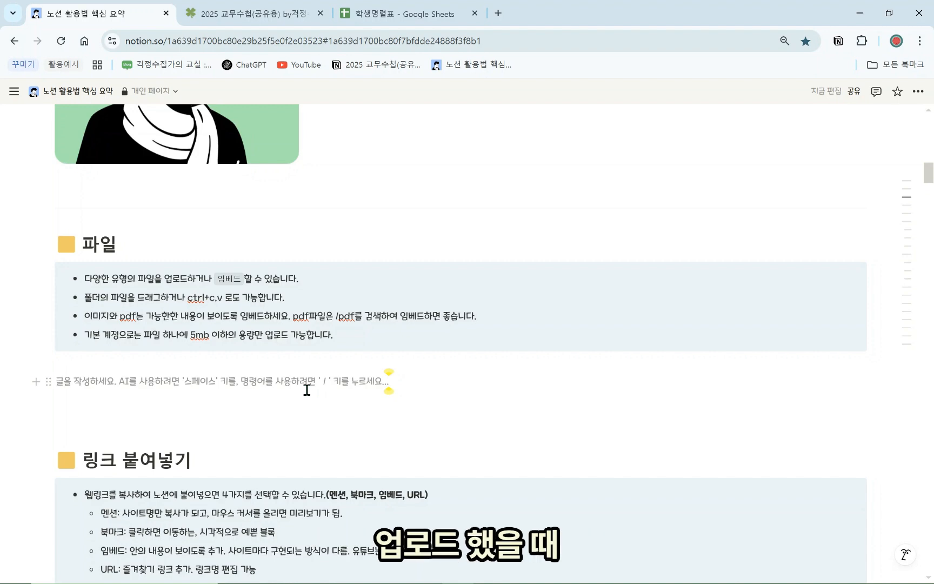
scroll(289, 343, "up", 5)
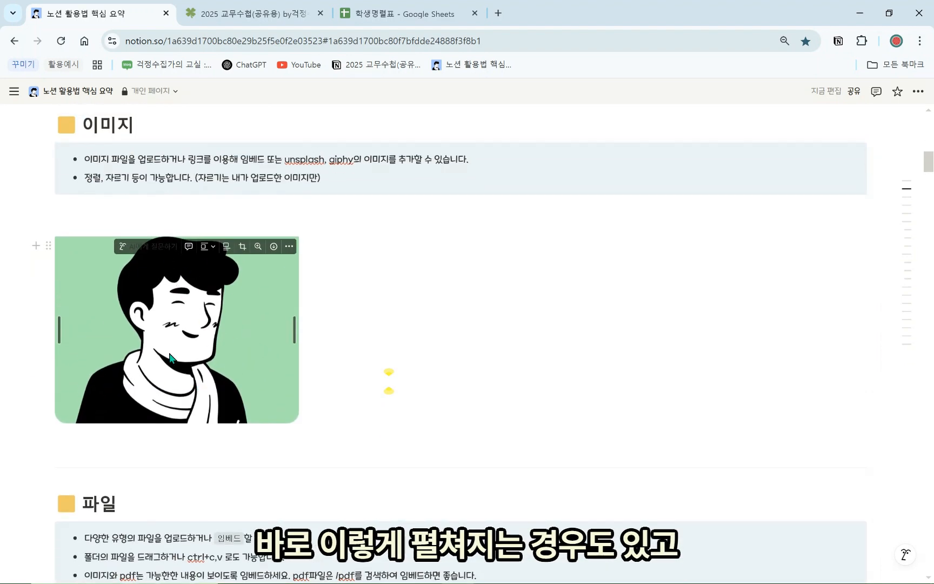
scroll(233, 349, "down", 5)
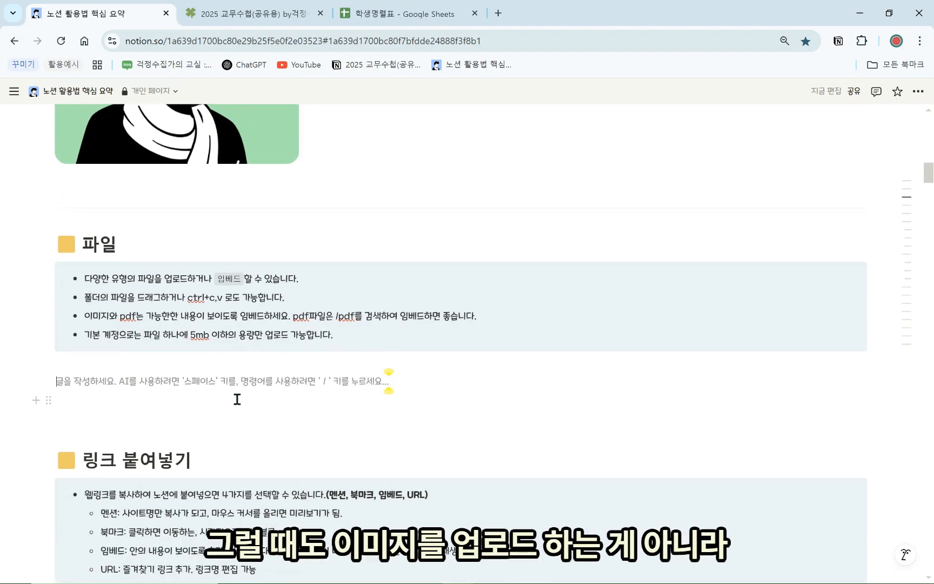
key("Return")
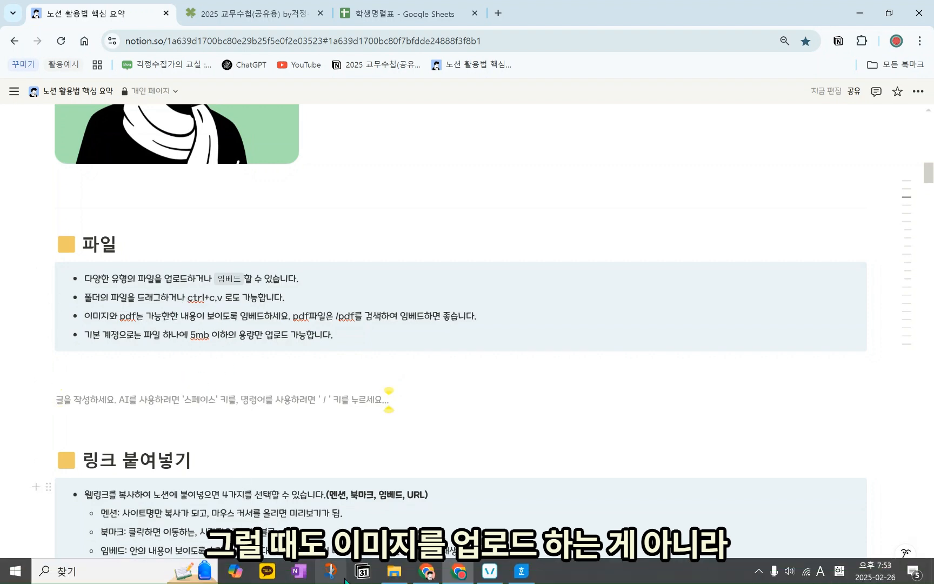
left_click(394, 574)
left_click(744, 319)
left_click_drag(539, 412, 211, 392)
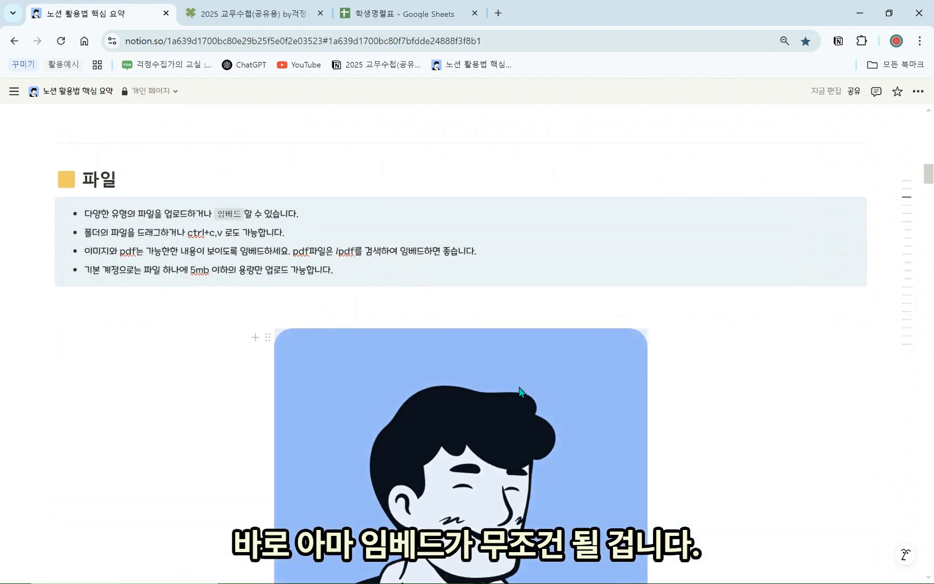
scroll(521, 392, "down", 1)
left_click(266, 272)
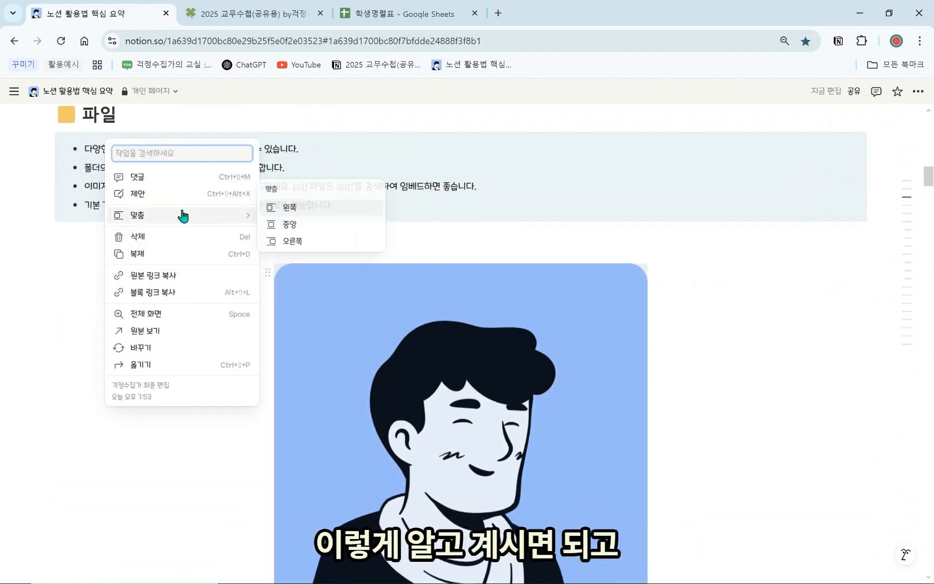
left_click(151, 280)
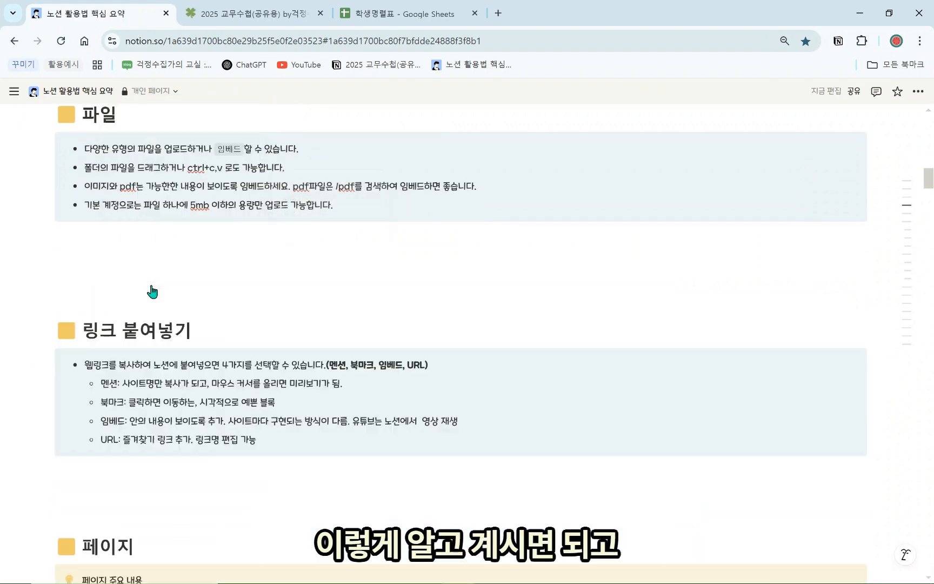
scroll(168, 259, "up", 1)
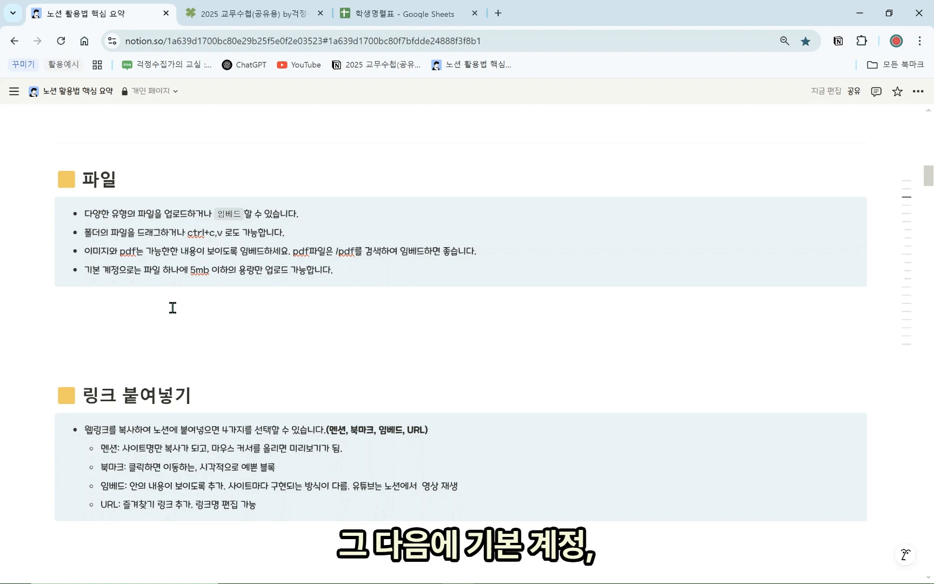
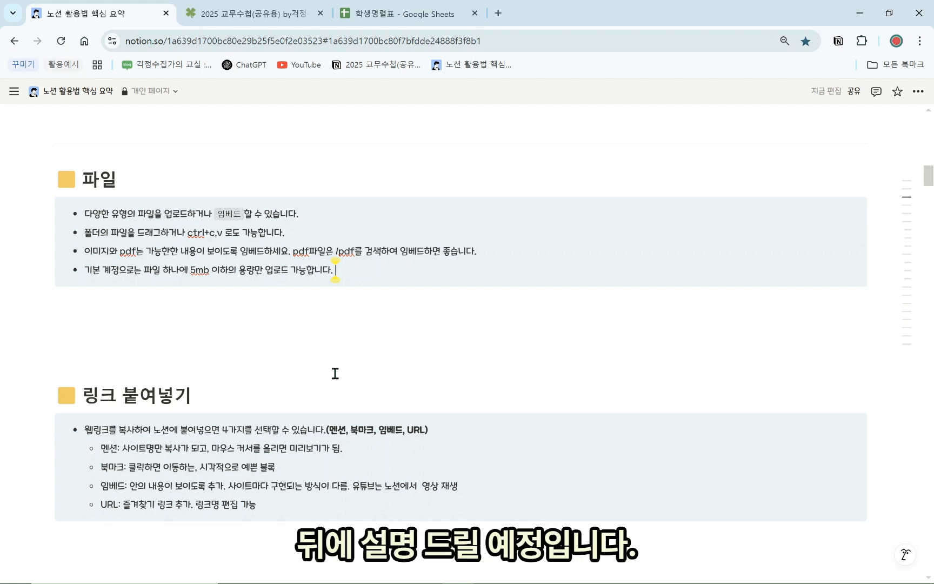
Copy the 걱정수집가의 교실 blog address and paste it below the link notes as a mention
scroll(335, 374, "down", 2)
left_click(205, 490)
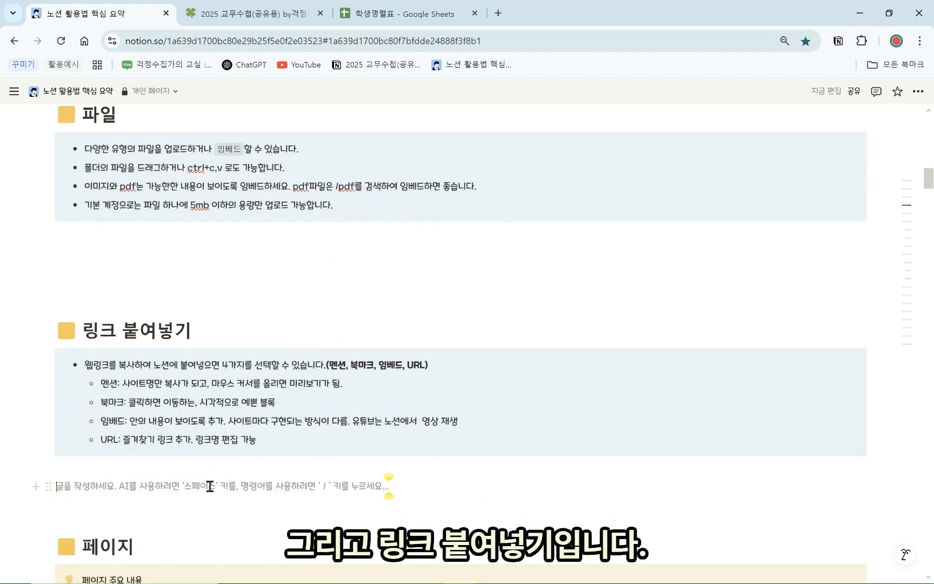
key("Return")
key("Return")
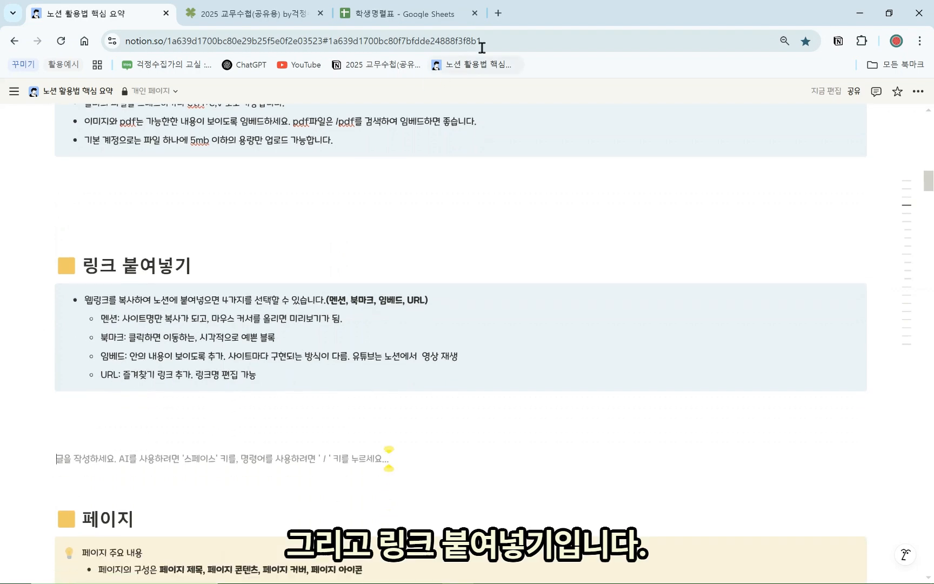
left_click(498, 13)
left_click(173, 65)
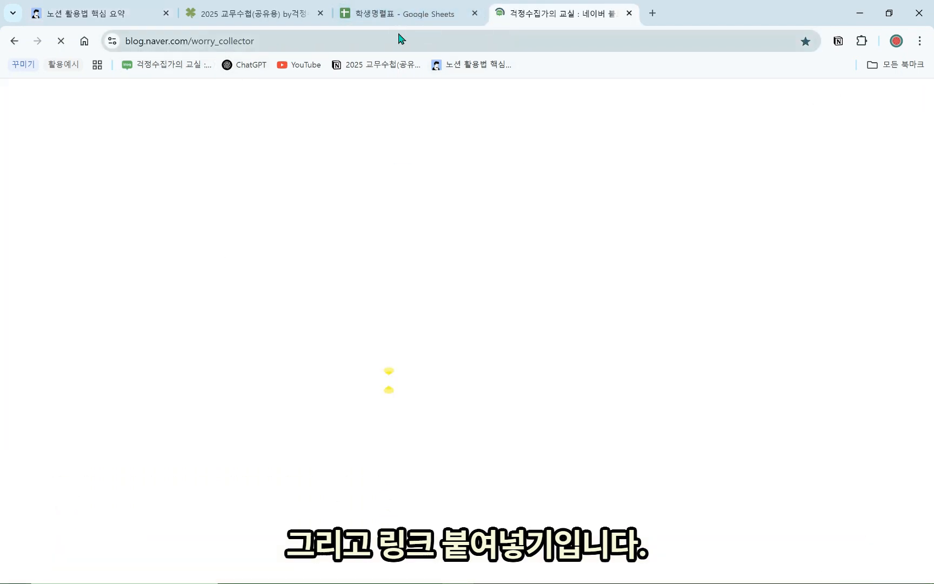
left_click(424, 42)
key("ctrl+c")
left_click(143, 20)
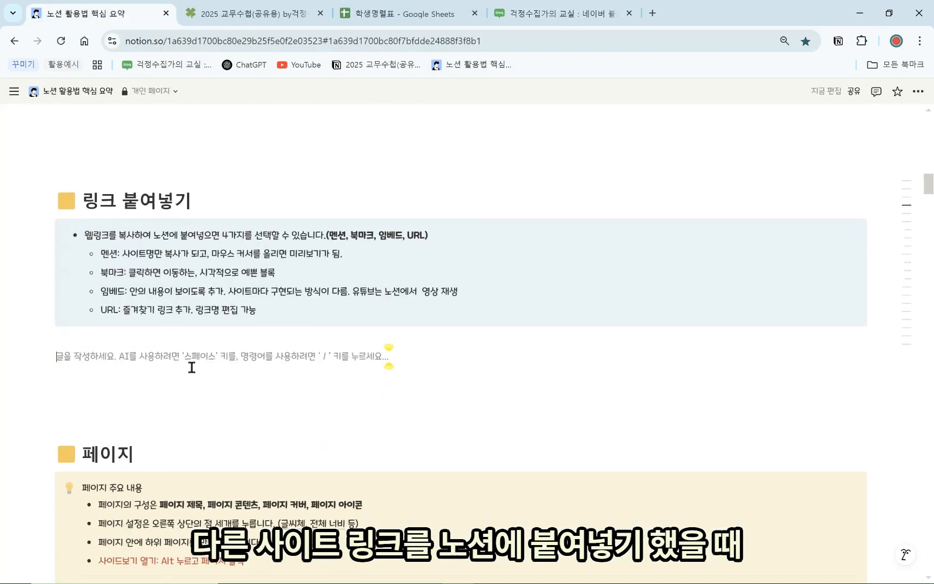
key("ctrl+v")
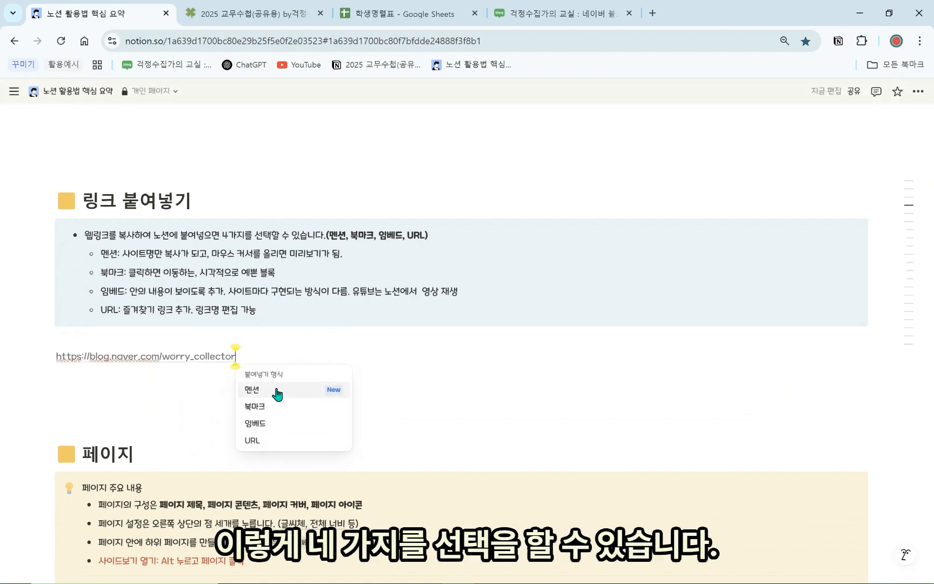
left_click(277, 392)
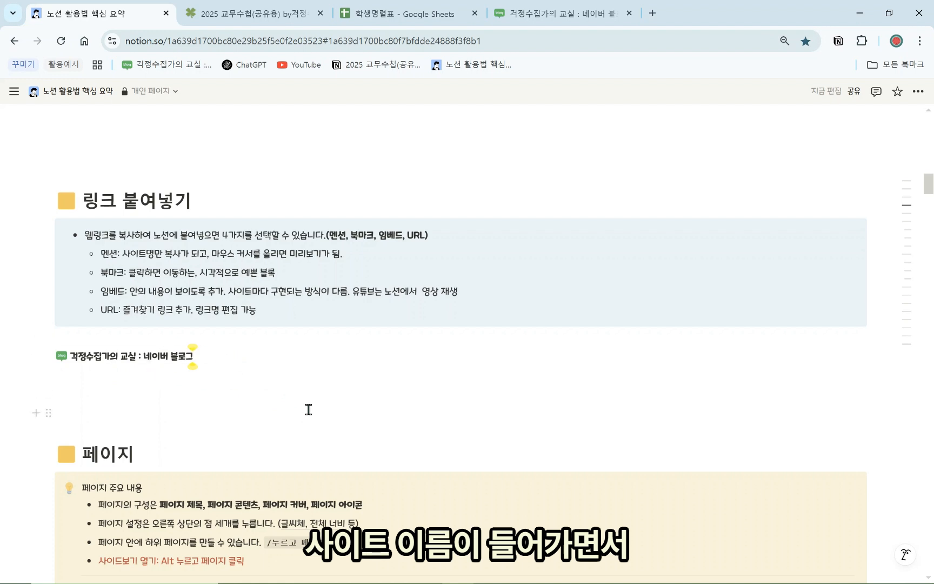
Paste the blog address again below the mention as a bookmark card
mouse_move(174, 363)
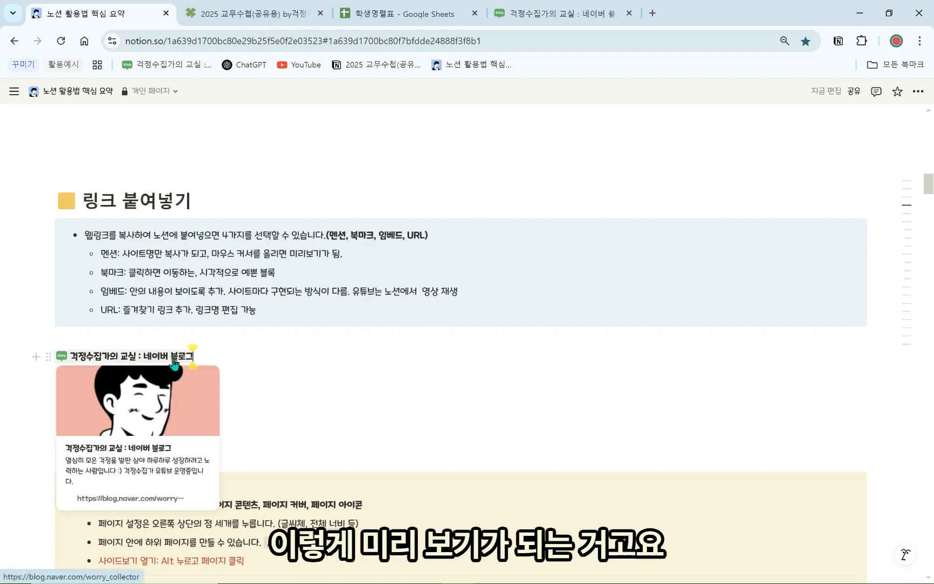
left_click(246, 378)
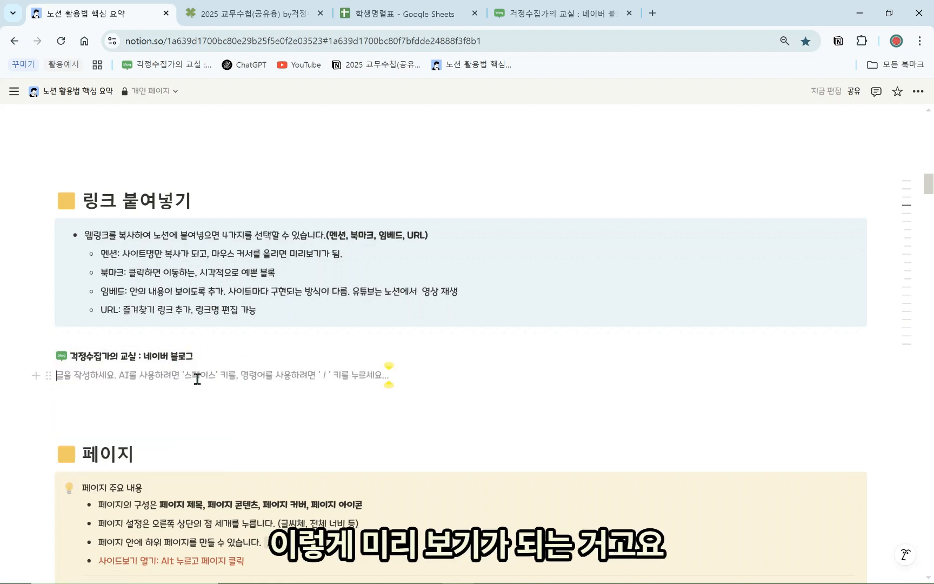
key("ctrl+v")
left_click(252, 426)
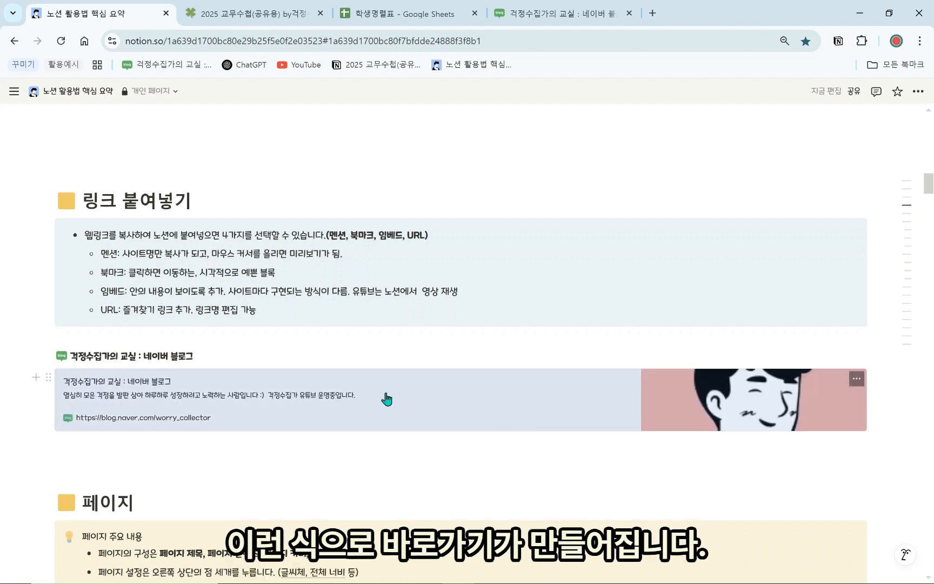
Paste the blog address a third time and turn it into an embed
left_click(358, 460)
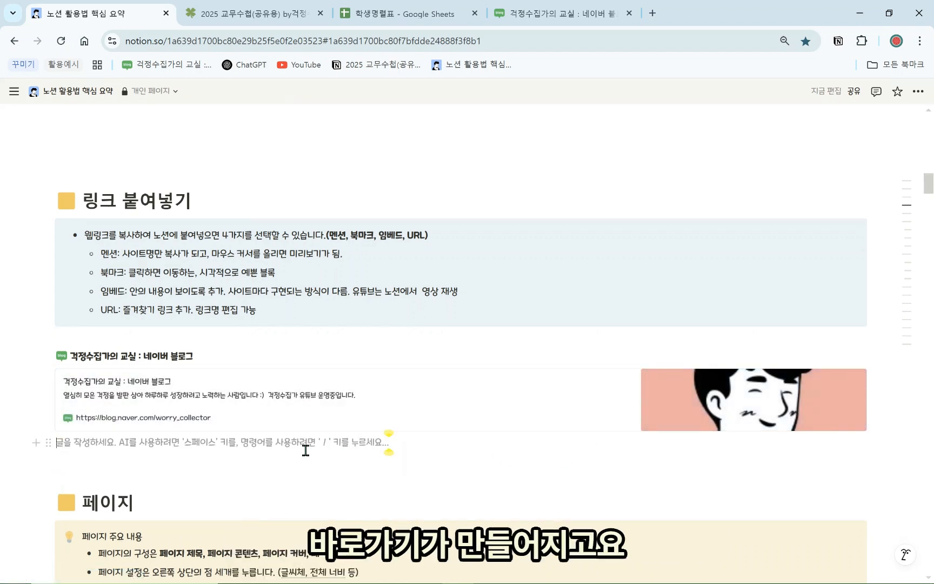
key("ctrl+v")
left_click(285, 509)
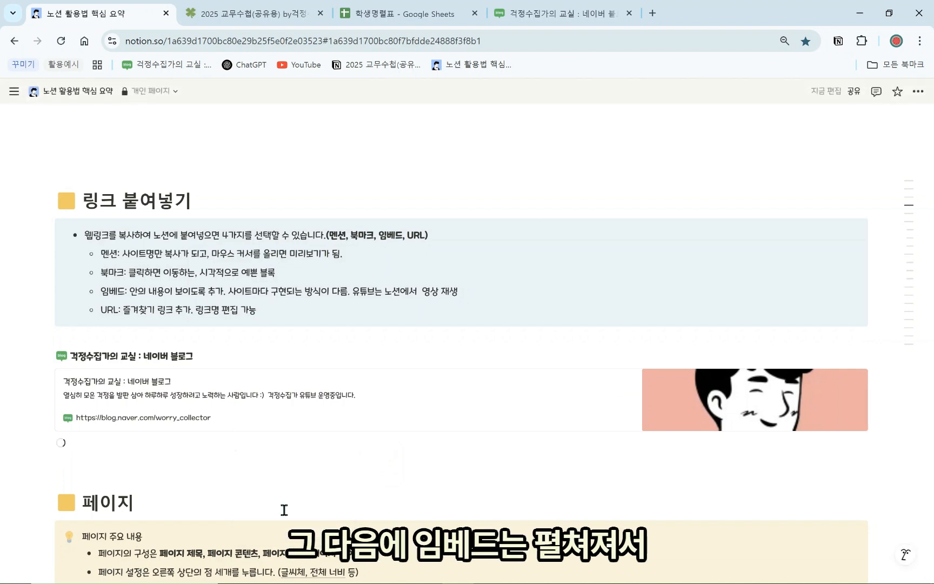
Resize the embedded blog and browse a category and a post inside it
scroll(285, 510, "down", 2)
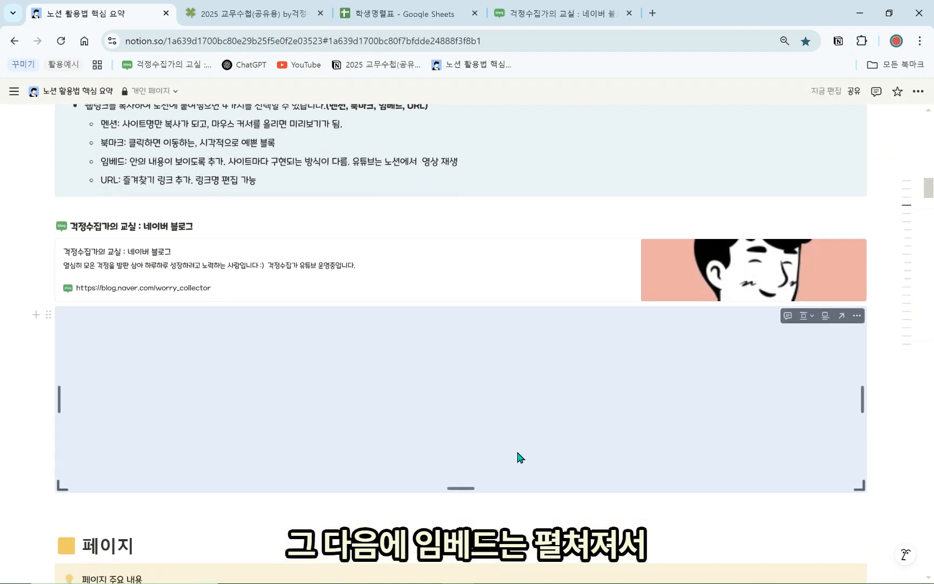
scroll(772, 481, "down", 3)
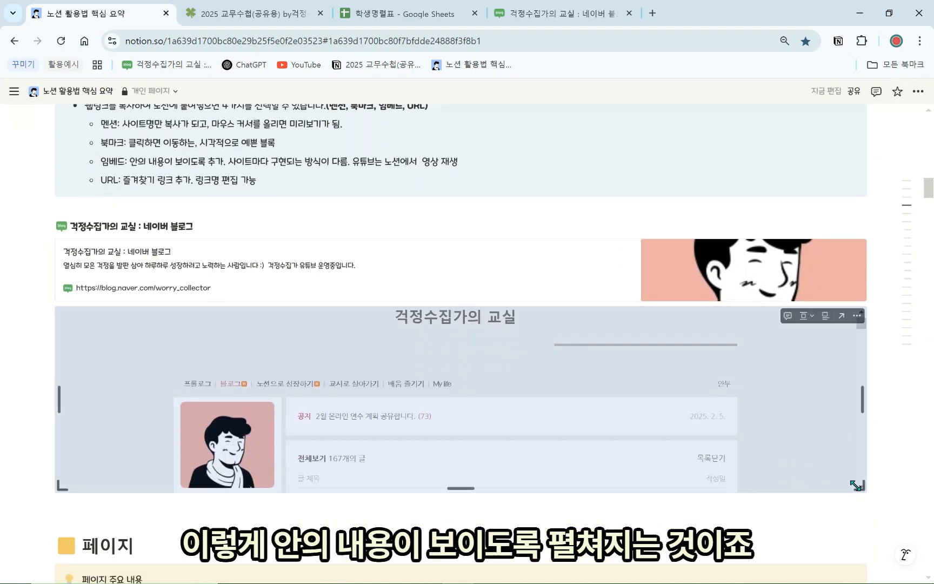
left_click_drag(859, 485, 862, 521)
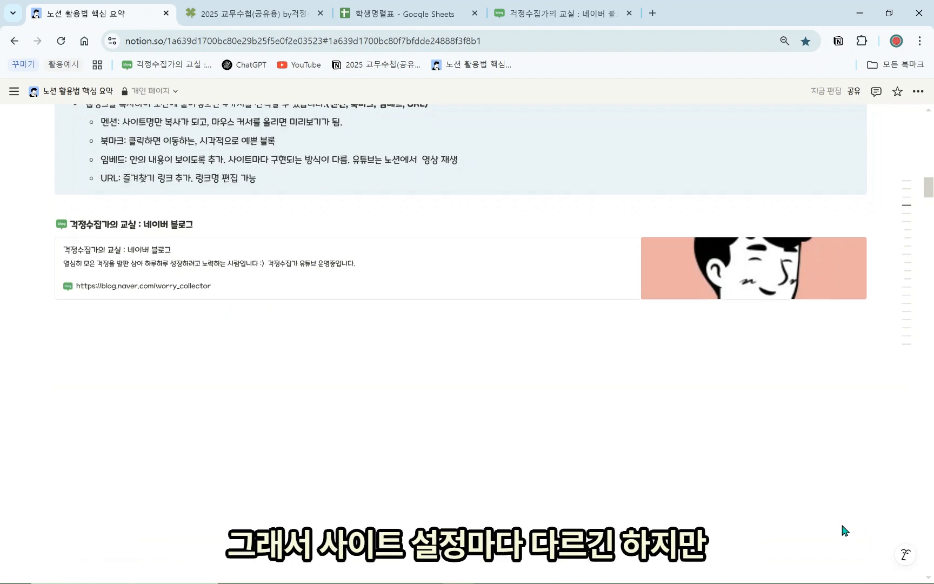
scroll(822, 556, "down", 5)
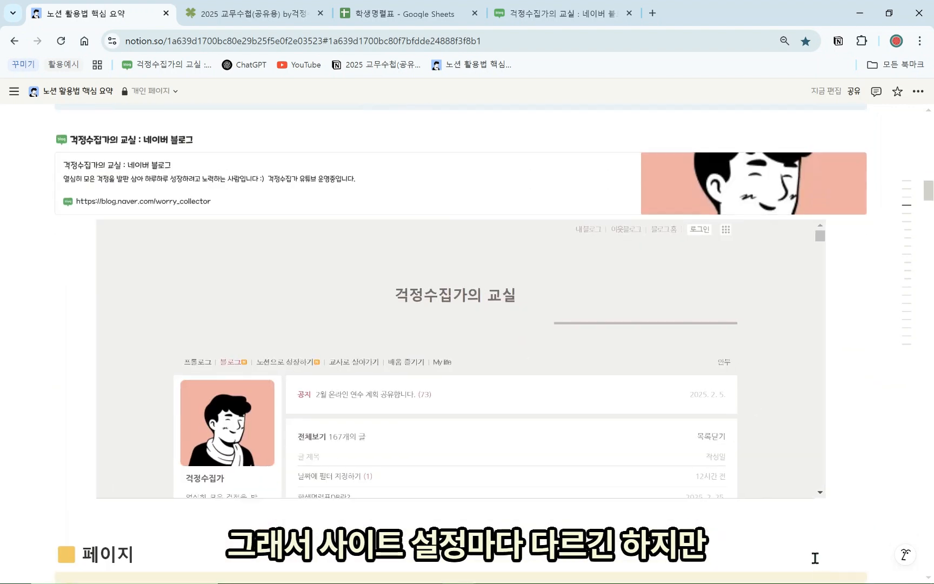
scroll(640, 371, "up", 3)
scroll(333, 308, "down", 3)
scroll(236, 327, "down", 5)
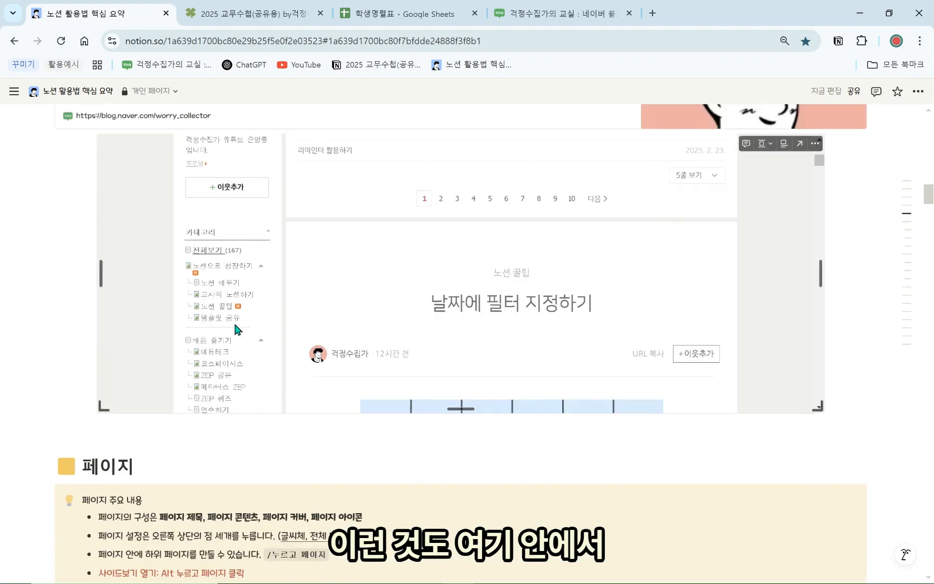
left_click(225, 324)
scroll(239, 344, "down", 3)
left_click(371, 290)
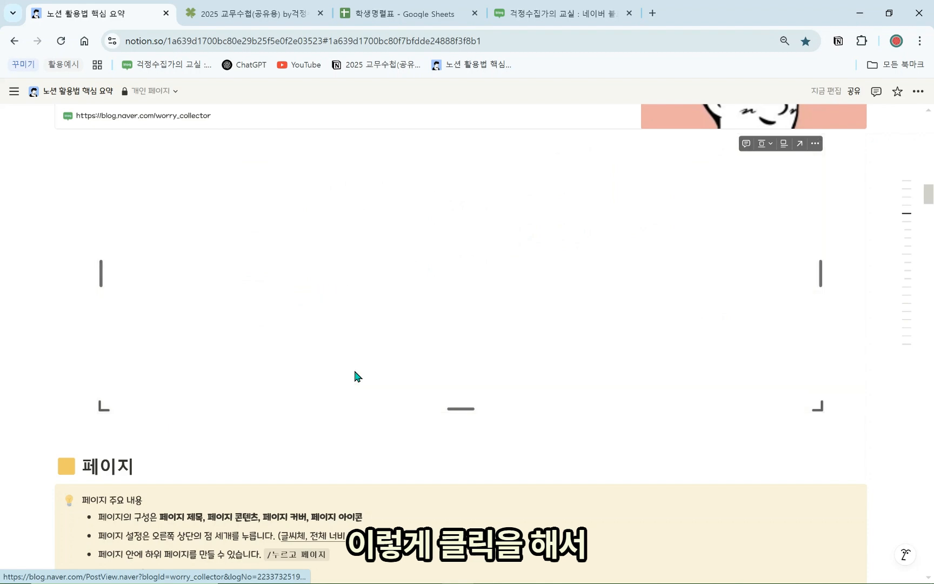
scroll(357, 373, "down", 3)
scroll(746, 290, "up", 10)
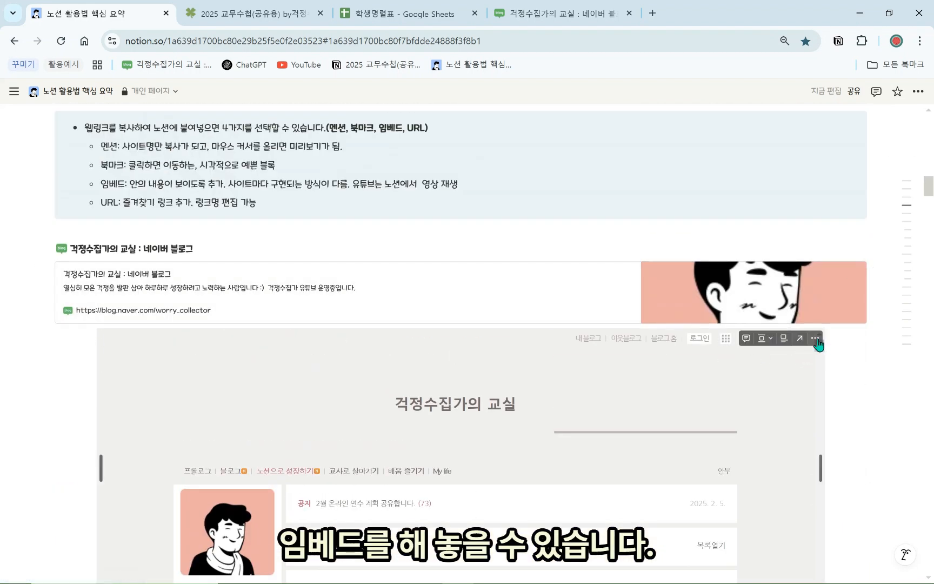
Delete the blog embed and add several blank lines below the bookmark card
left_click(816, 340)
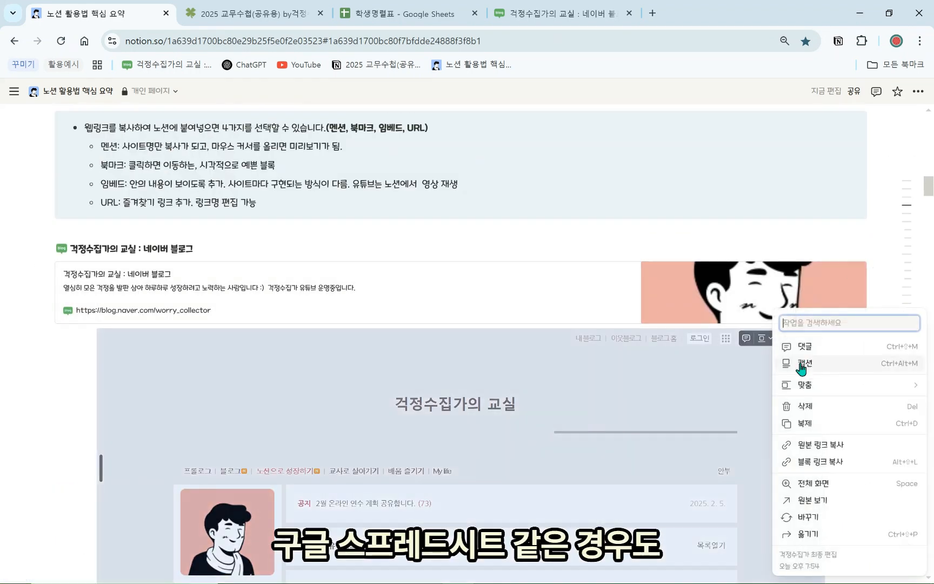
left_click(819, 406)
left_click(559, 362)
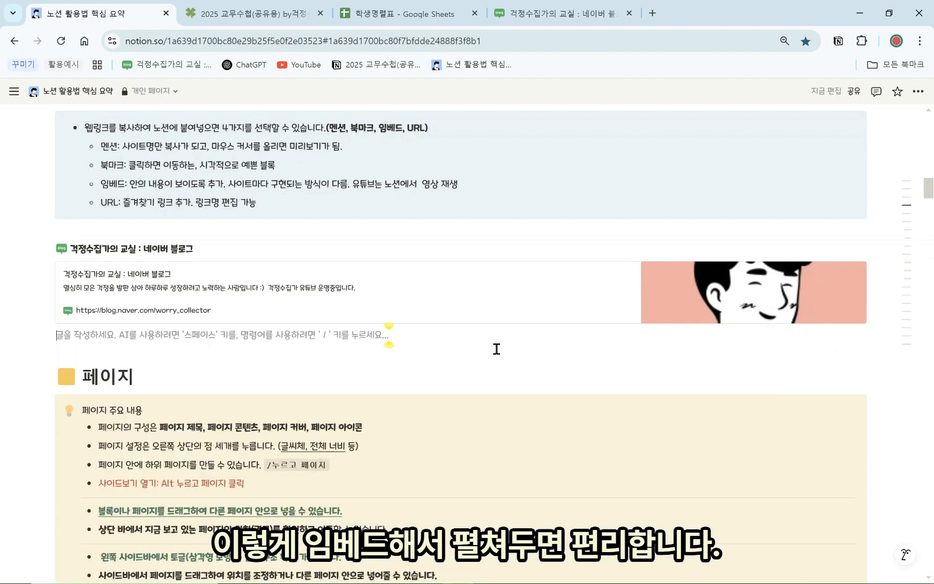
key("Return")
key("Return")
key("Return")
key("Return")
key("Return")
scroll(378, 391, "up", 1)
left_click(250, 417)
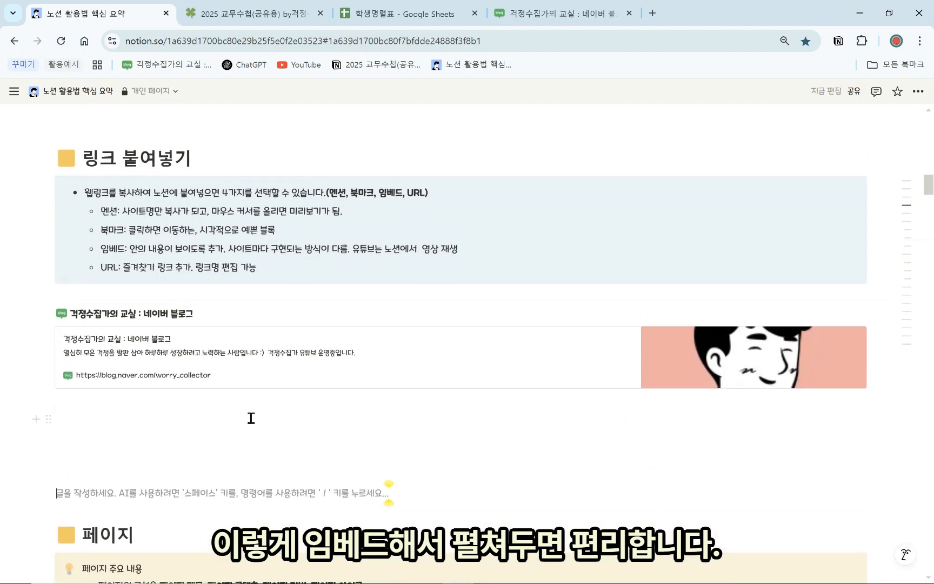
Paste the blog address as a plain link and follow it to the blog
type("https://blog.naver.com/worry_collector")
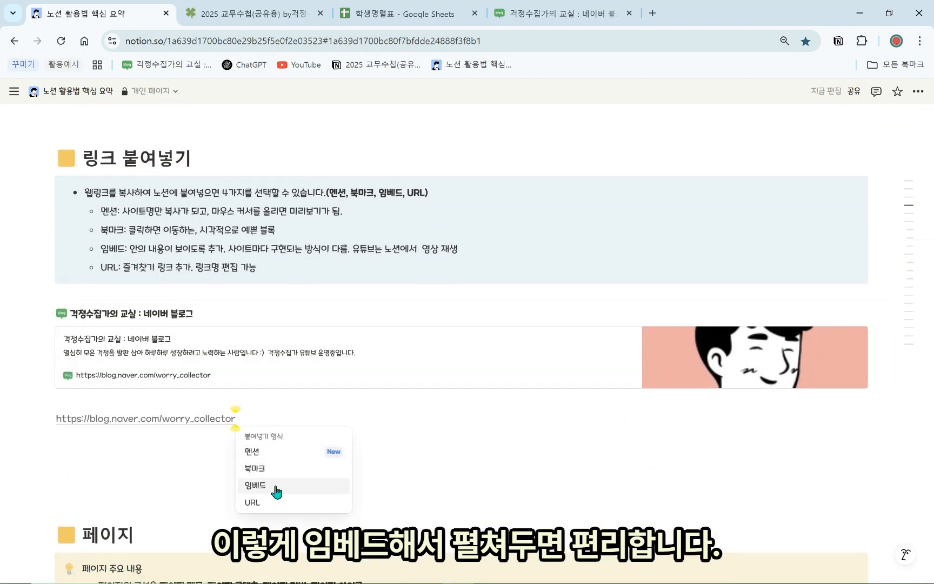
left_click(264, 500)
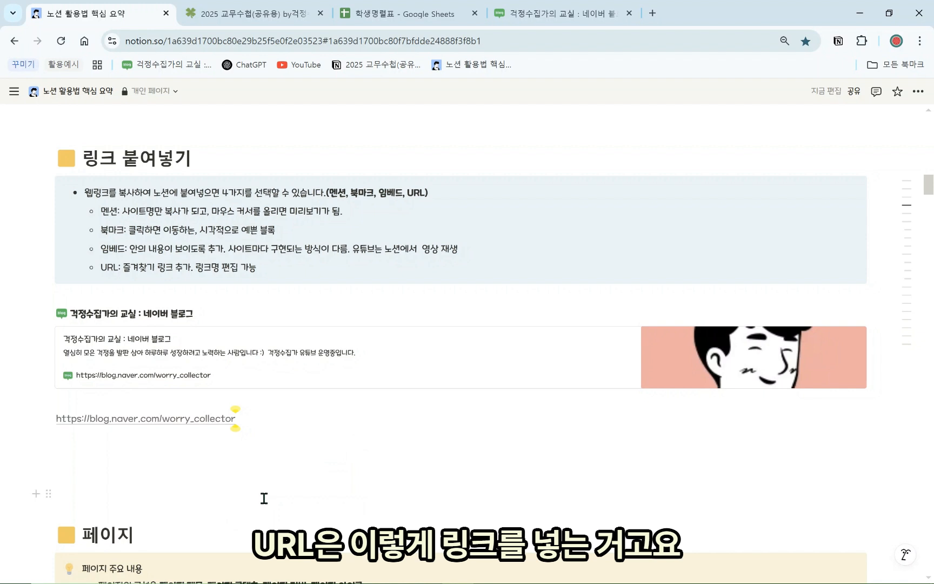
left_click(202, 420)
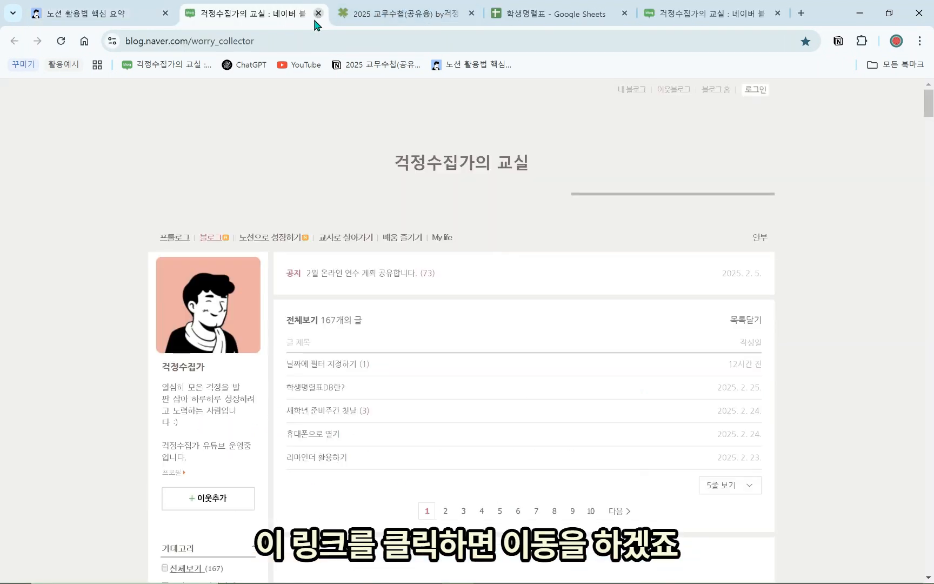
left_click(313, 13)
Edit the link title to add a star emoji, making it 블로그⭐
mouse_move(186, 420)
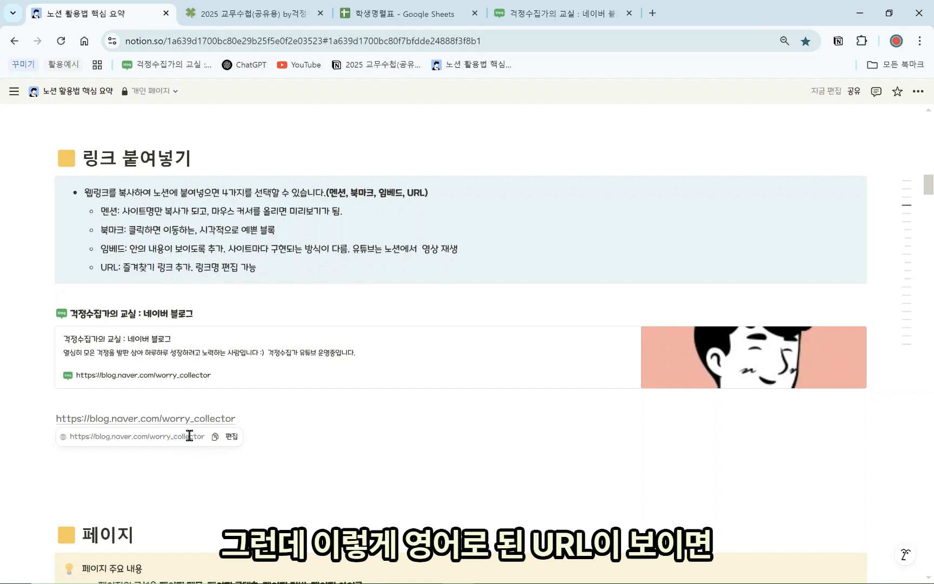
left_click(230, 439)
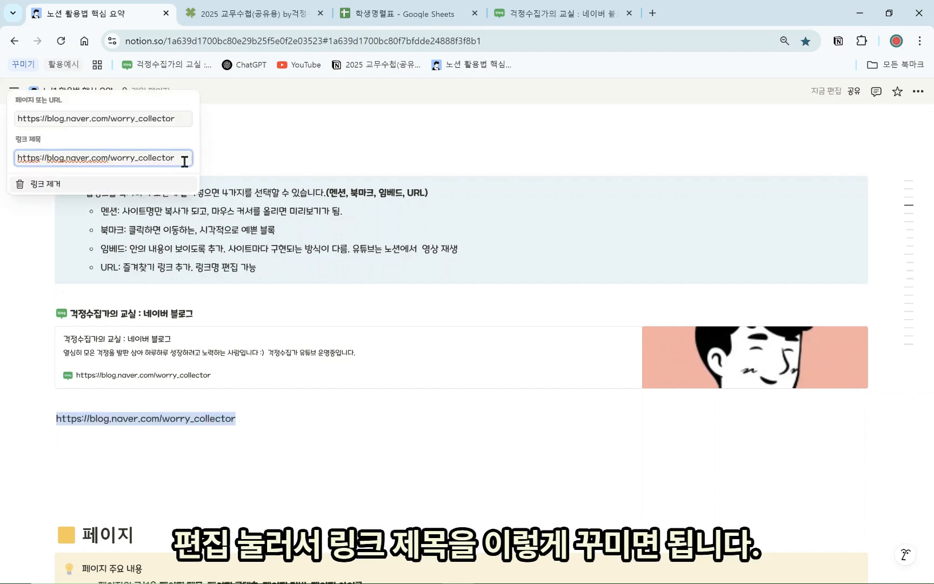
left_click_drag(48, 153, 9, 157)
type("s")
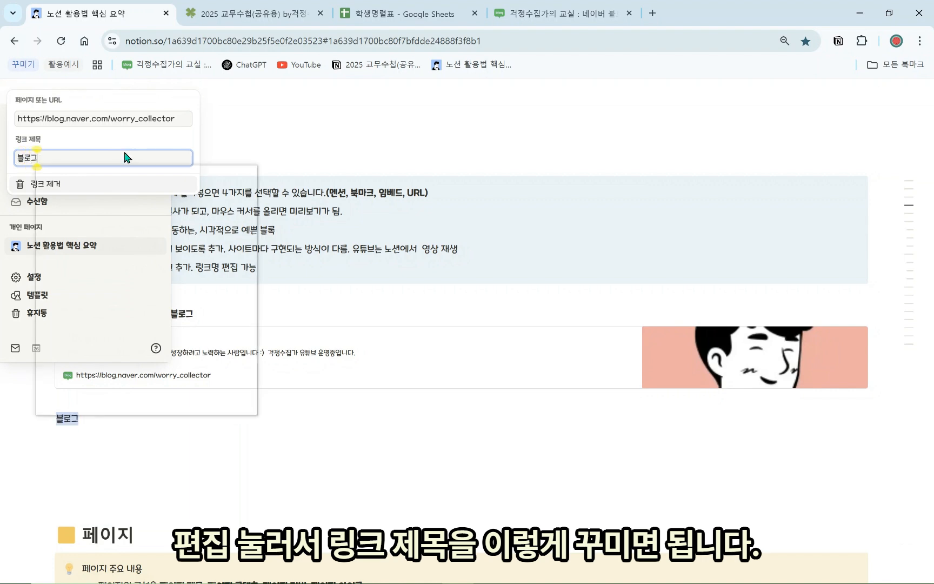
key("super+period")
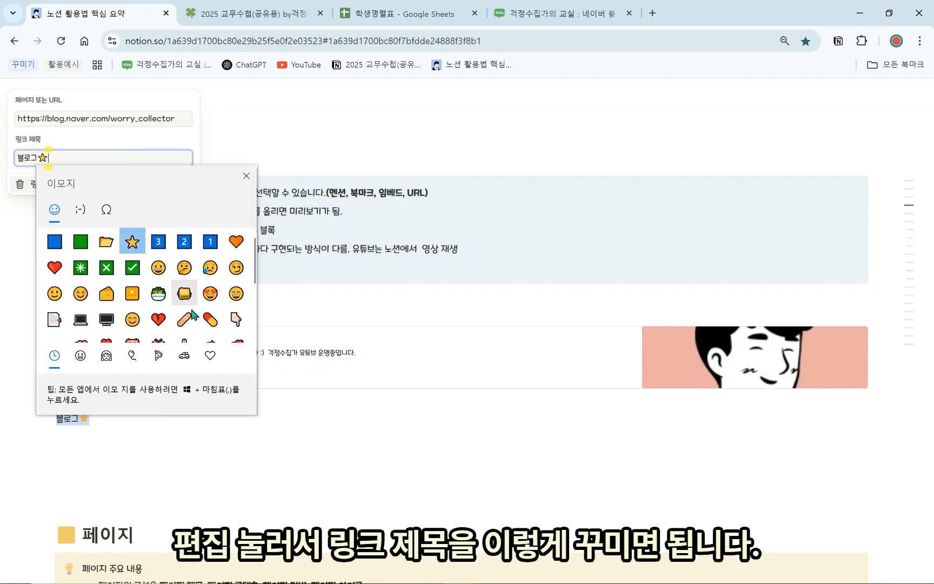
left_click(132, 241)
left_click(147, 414)
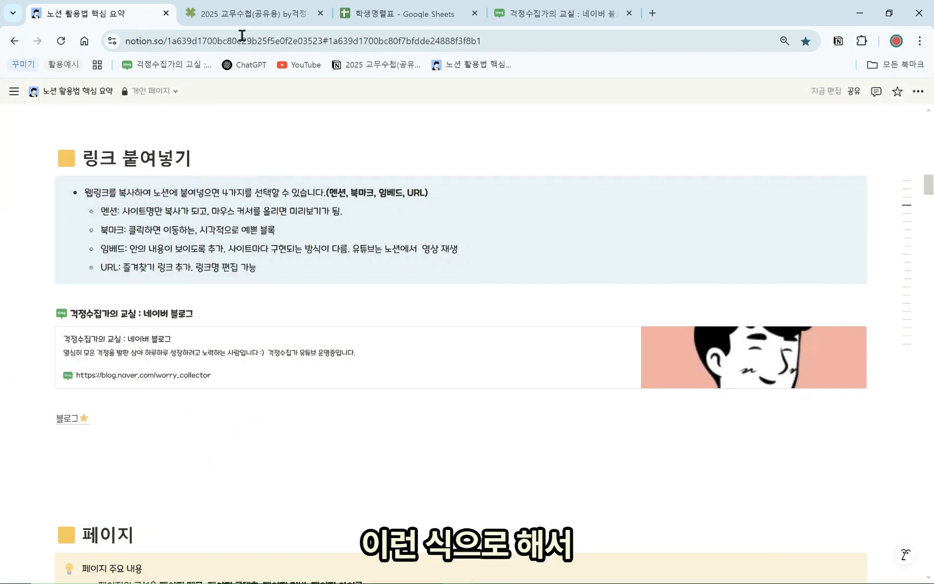
Delete the 블로그⭐ link block and add an empty line below the bookmark
left_click(244, 14)
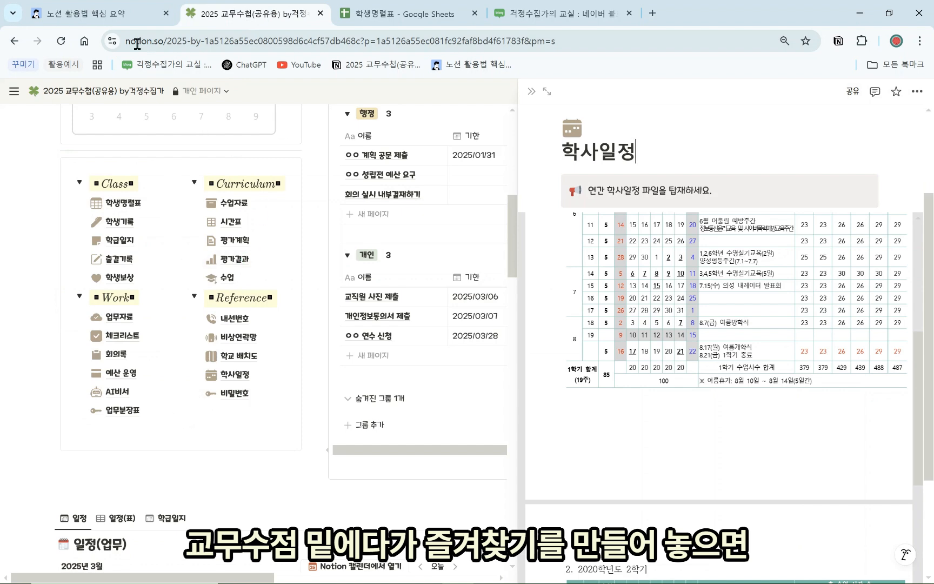
left_click(124, 7)
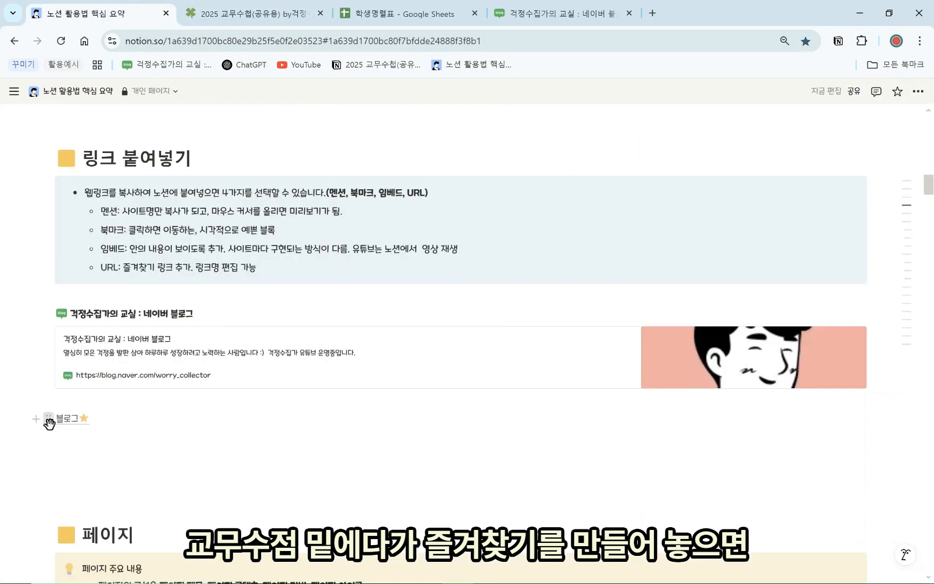
left_click(49, 421)
left_click(102, 393)
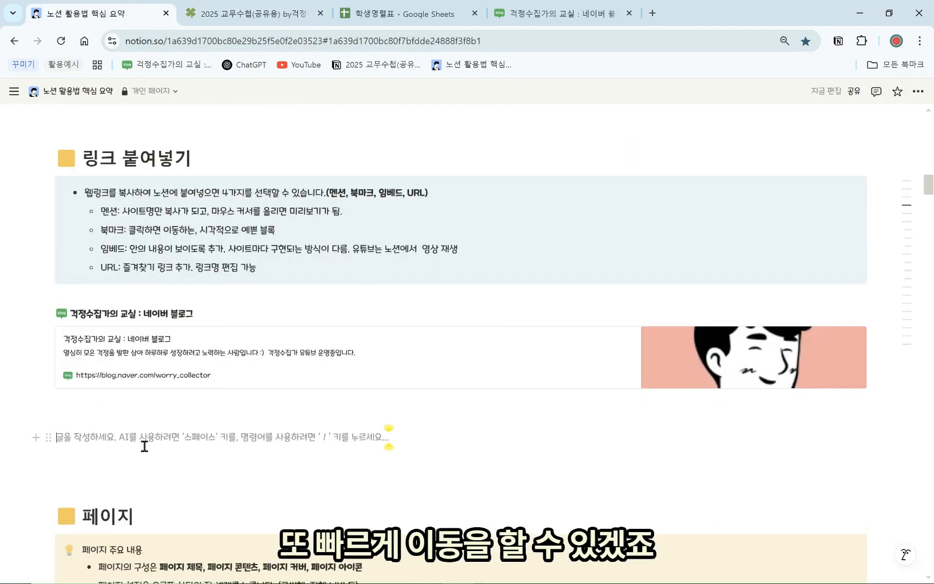
key("Return")
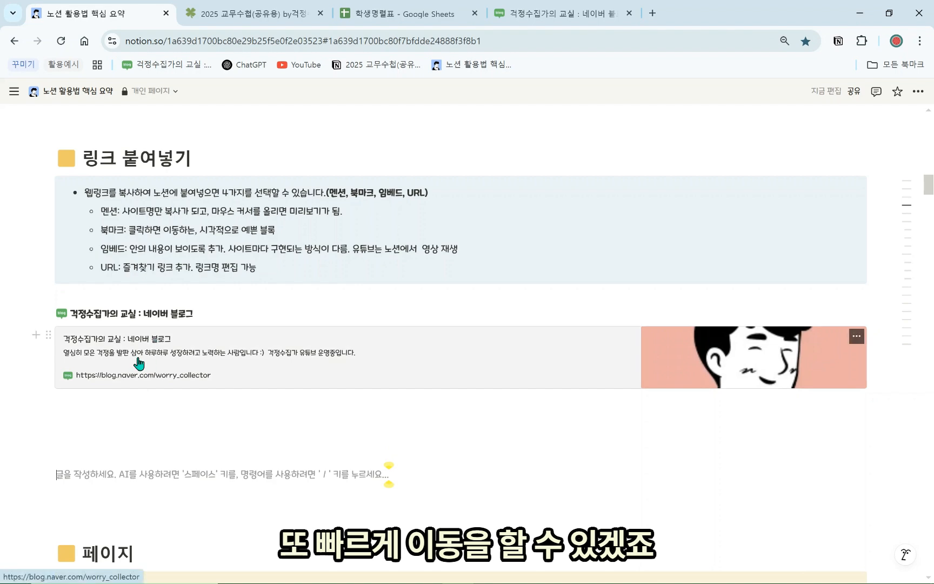
scroll(264, 346, "down", 2)
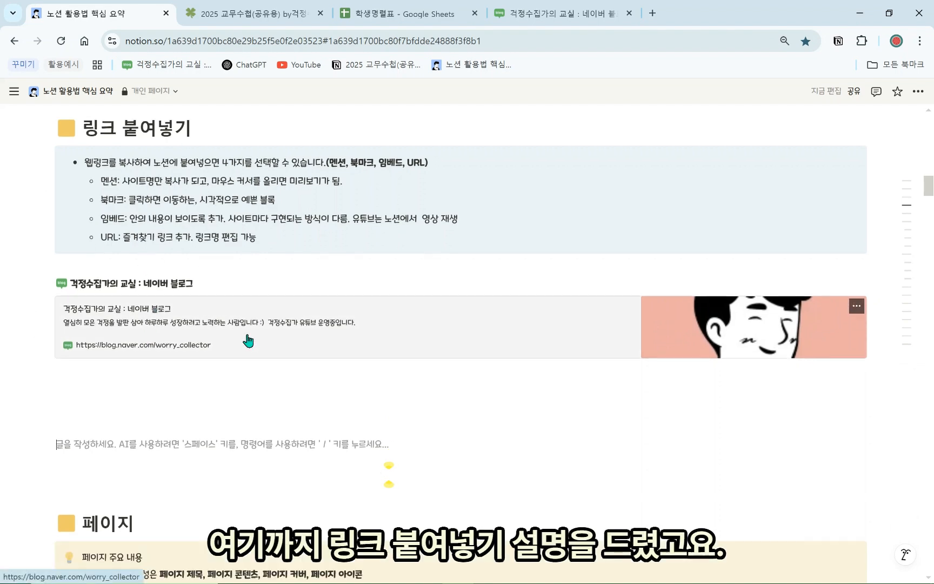
scroll(223, 344, "down", 6)
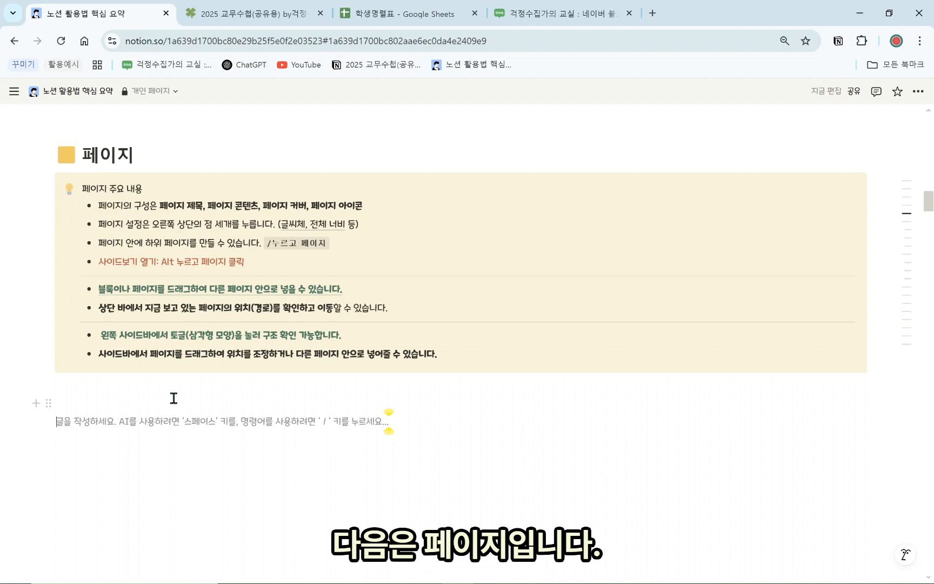
left_click(919, 92)
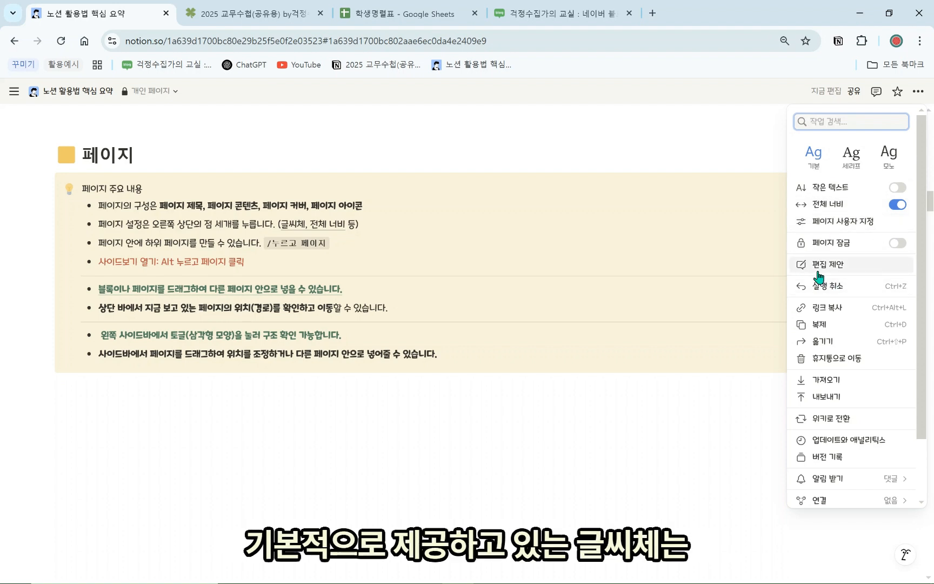
left_click(851, 164)
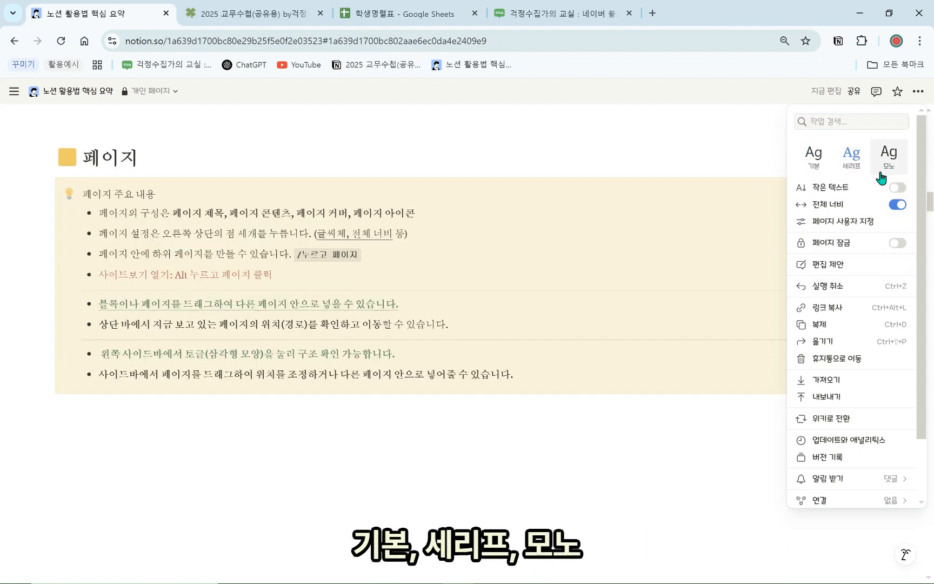
left_click(875, 162)
left_click(814, 162)
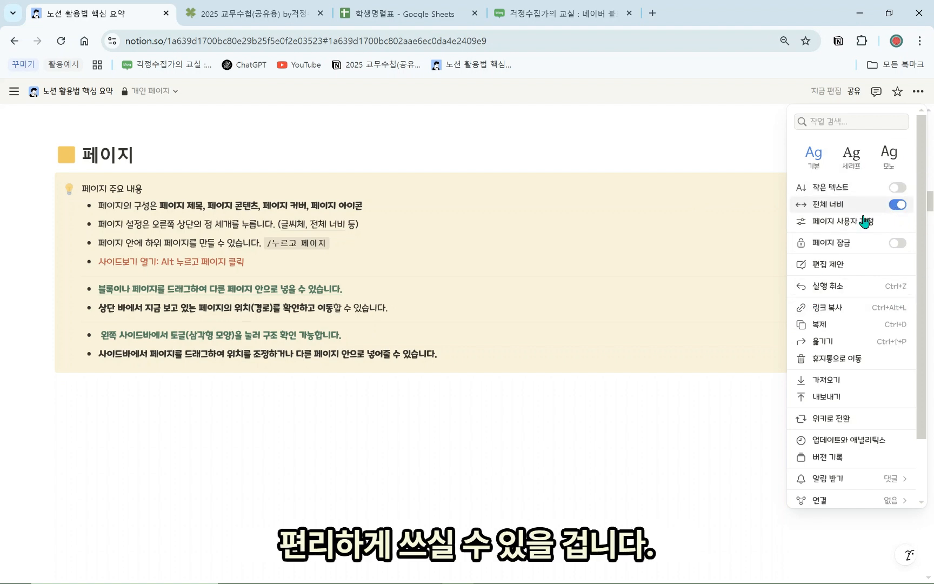
left_click(627, 405)
left_click(563, 396)
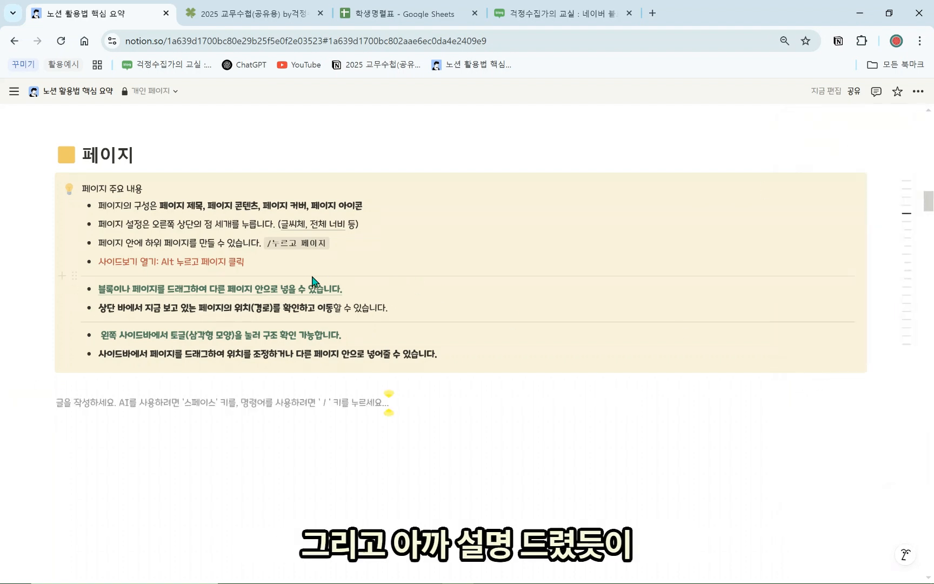
Highlight the sub-page notes and tidy up the empty lines below the callout
left_click_drag(215, 267, 101, 267)
left_click(200, 396)
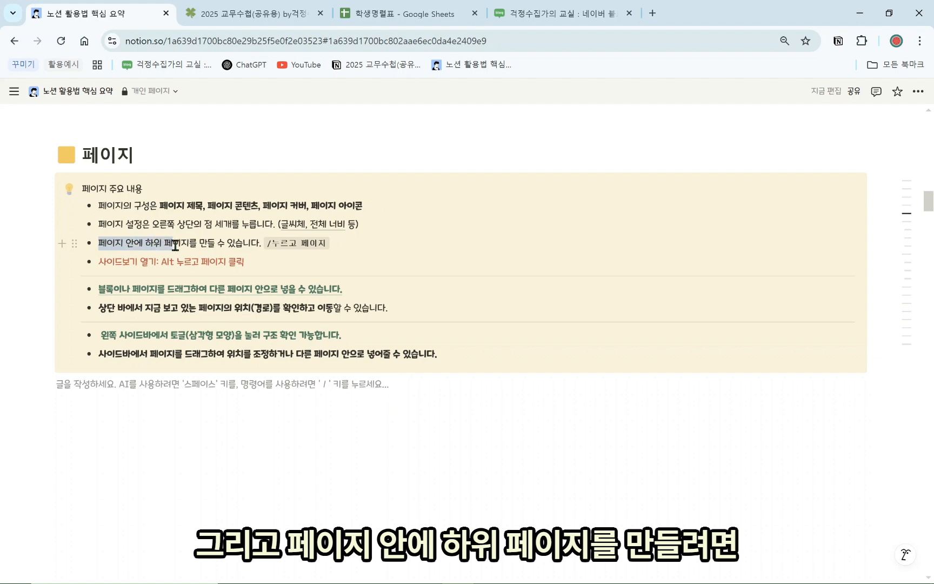
left_click_drag(212, 242, 213, 243)
left_click(229, 384)
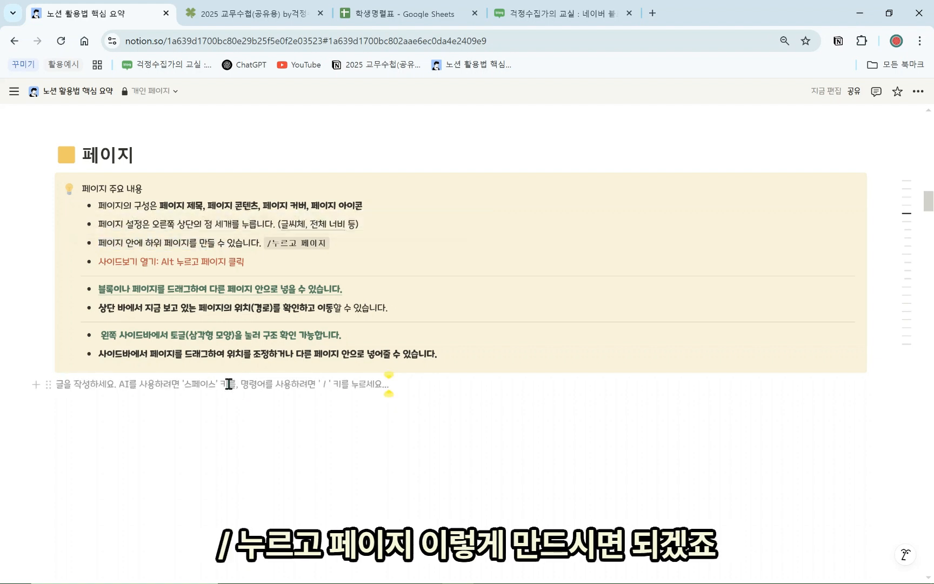
type("/")
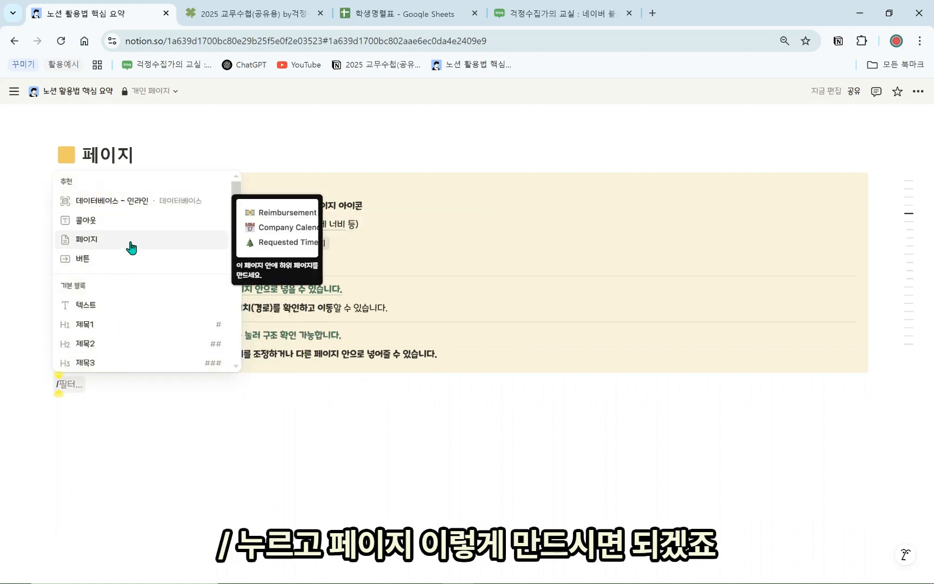
left_click(159, 426)
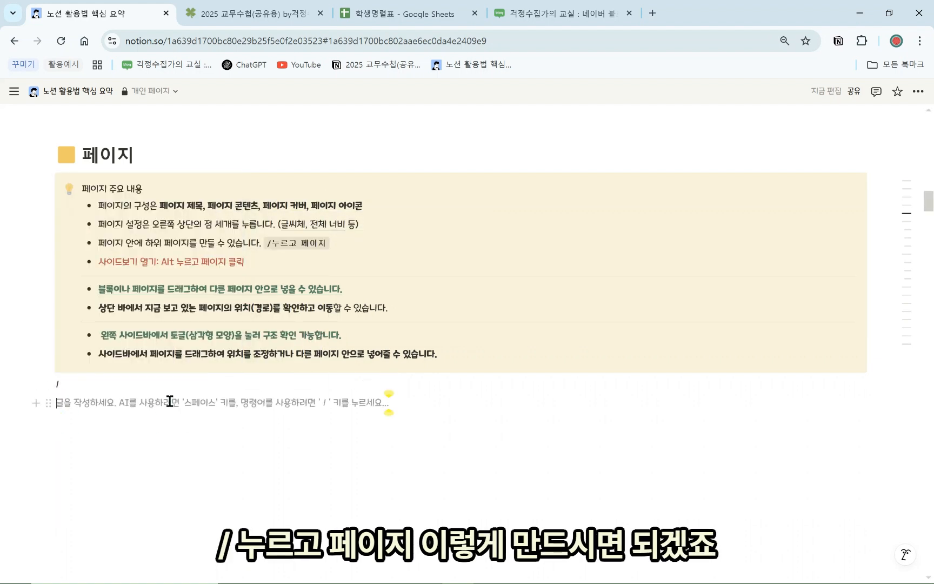
key("BackSpace")
key("BackSpace")
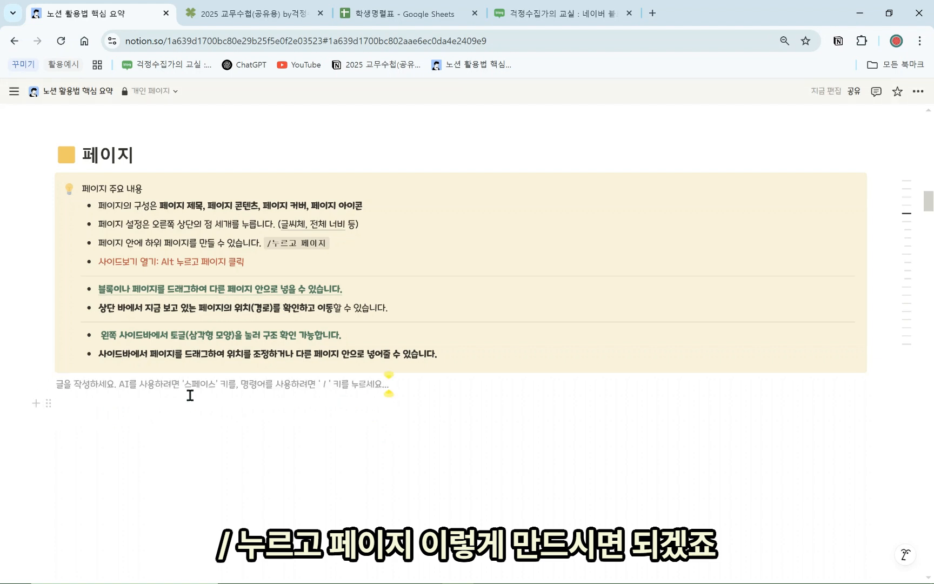
key("Return")
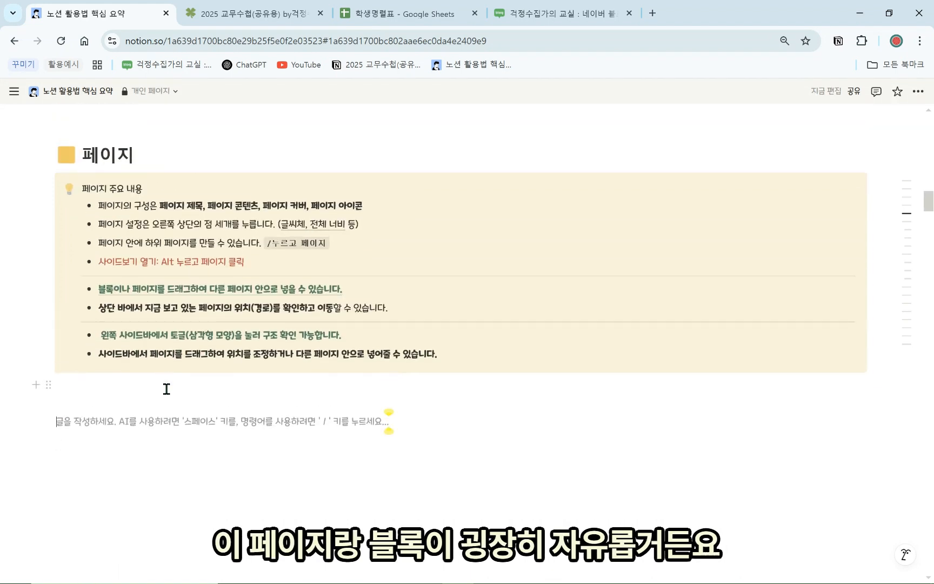
scroll(166, 389, "down", 1)
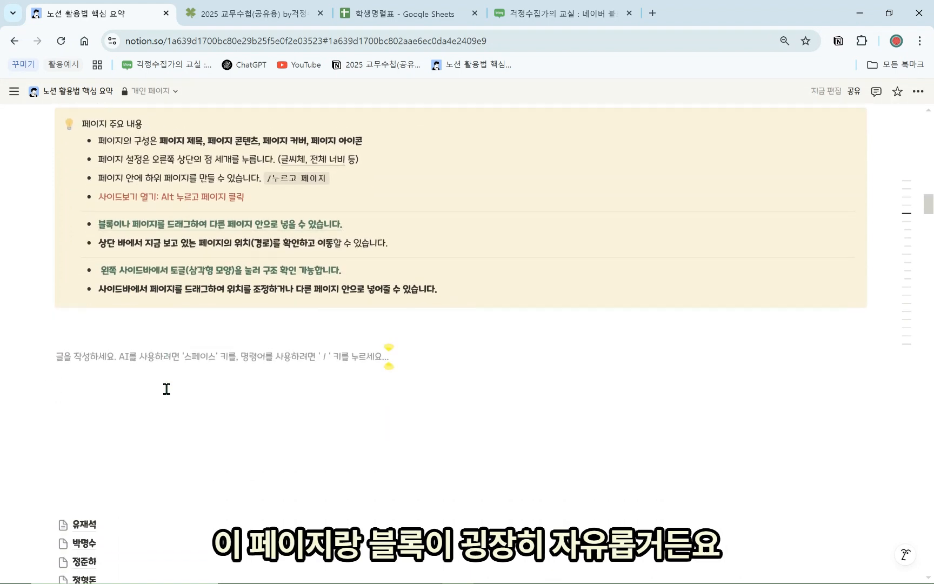
left_click(97, 484)
key("BackSpace")
key("BackSpace")
key("BackSpace")
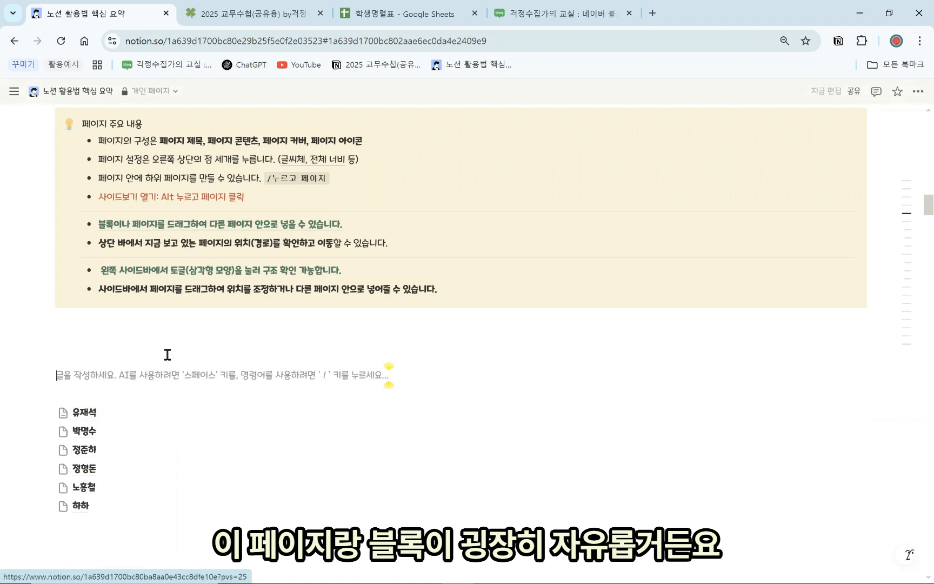
left_click(170, 341)
Create a sub-page titled 무한도전 with /페이지 and return to the summary page
mouse_move(94, 223)
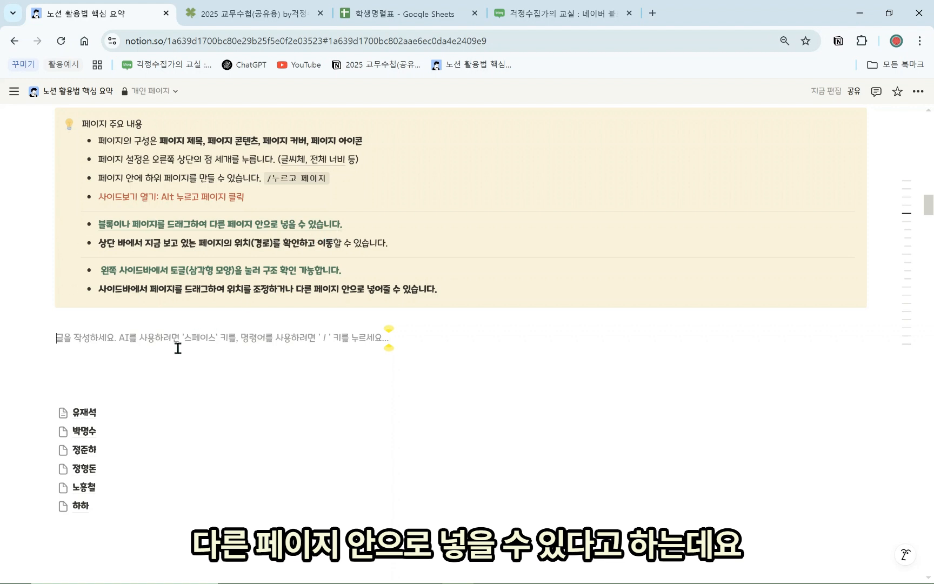
left_click(147, 349)
type("/")
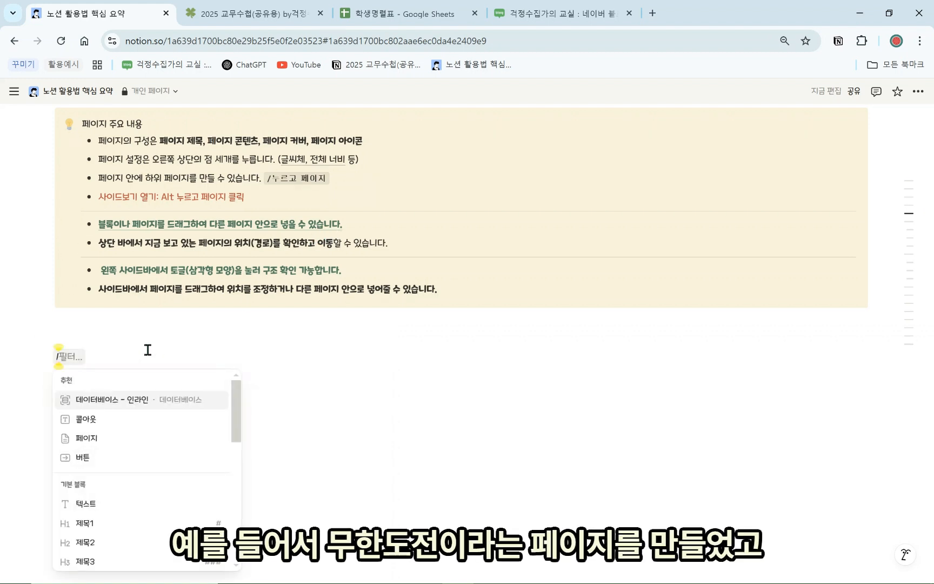
type("페이지")
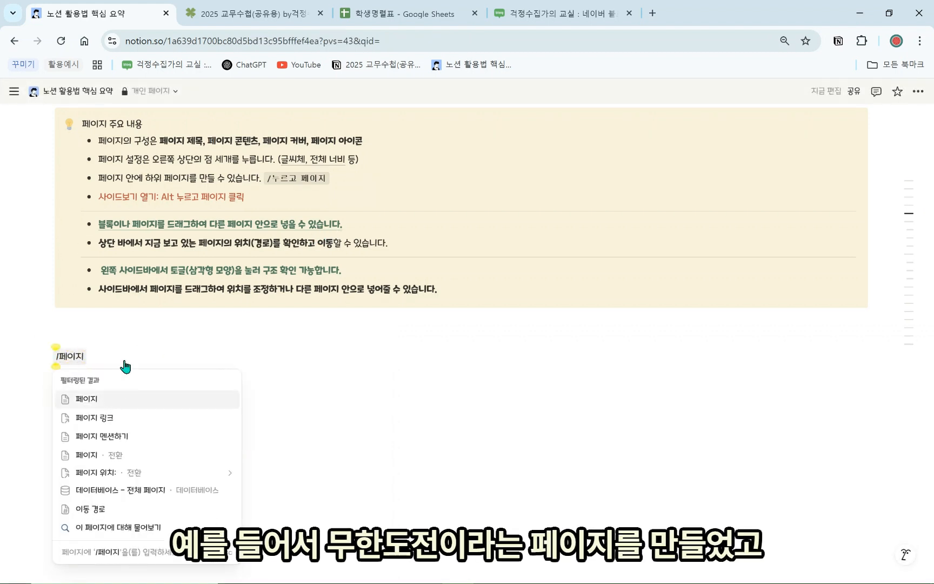
key("Return")
type("무하")
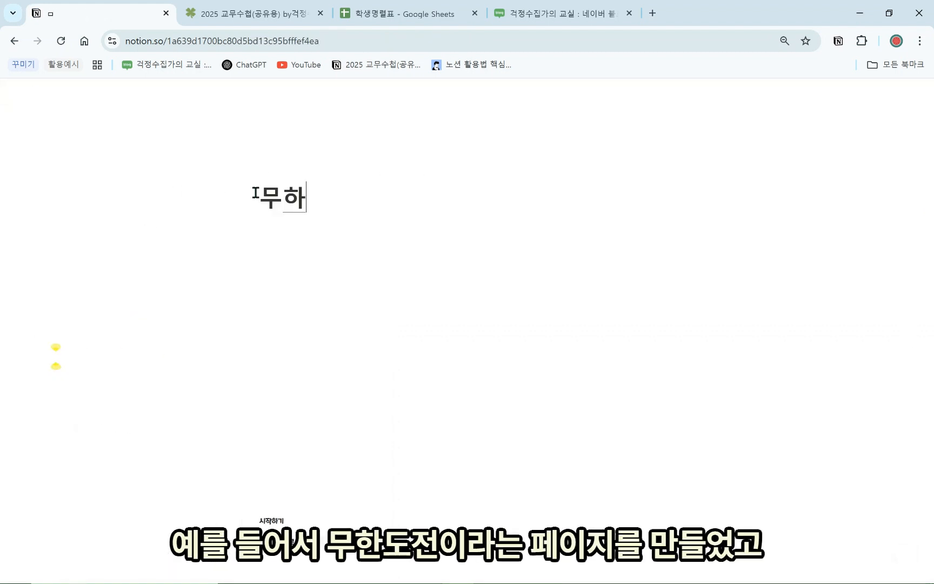
type("도전")
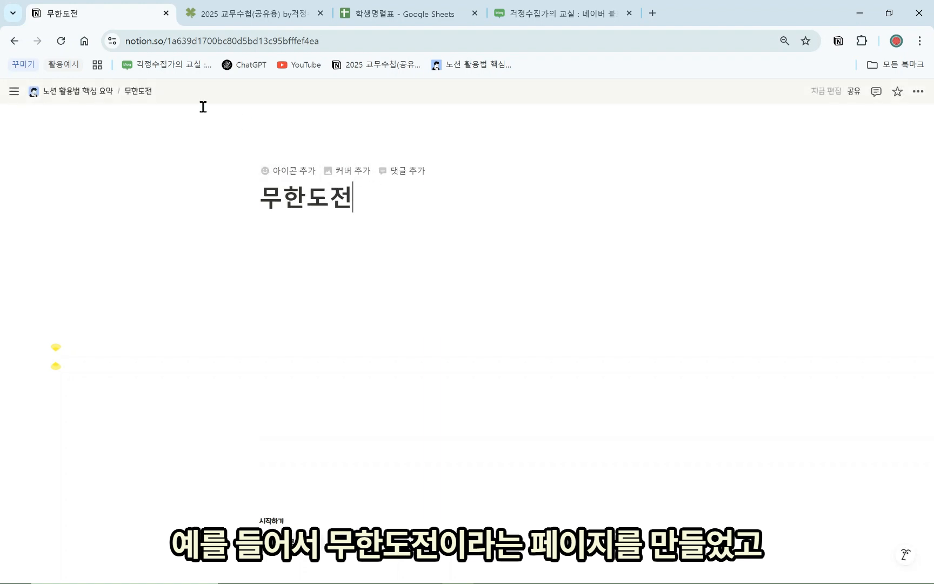
left_click(97, 91)
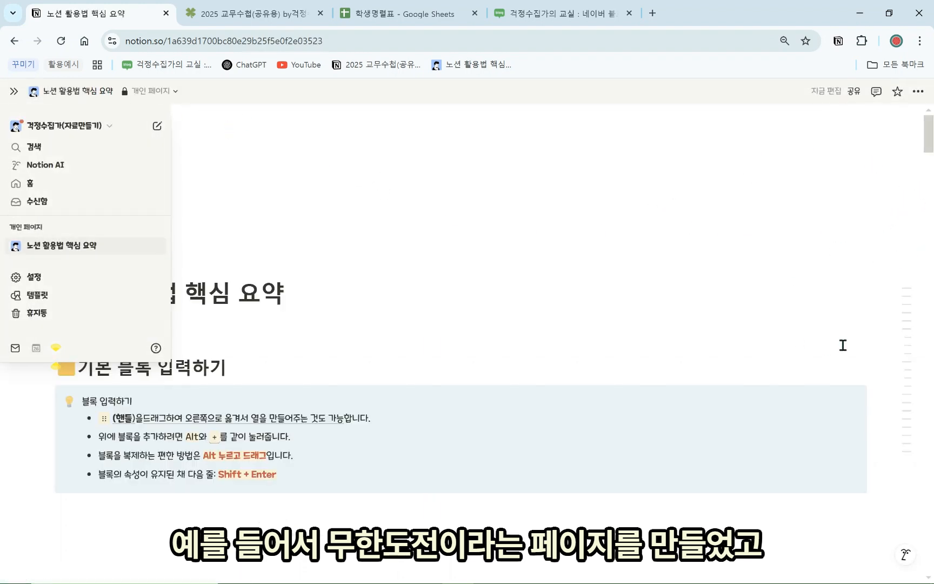
In the 페이지 section, try dragging name pages into 무한도전, undo it, and pin the sidebar
mouse_move(893, 396)
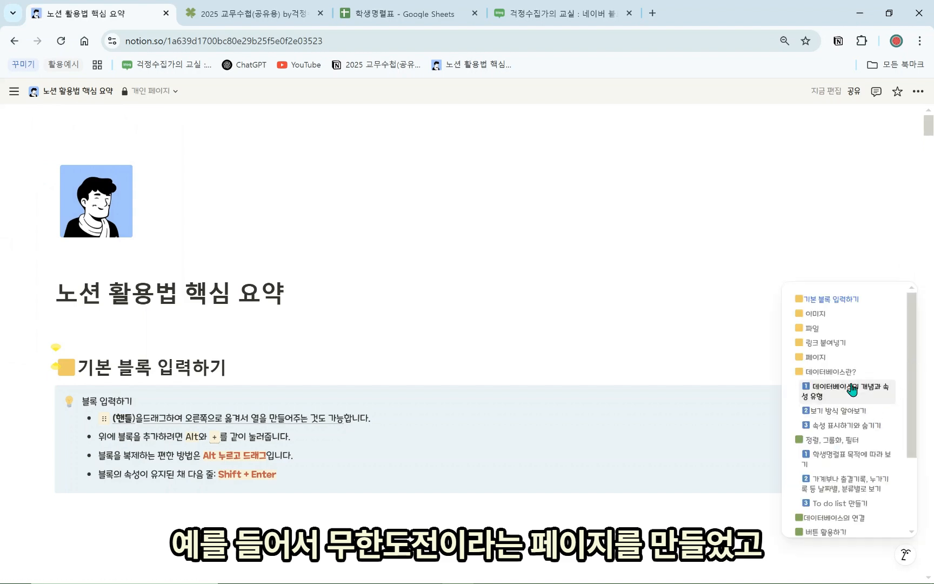
left_click(833, 358)
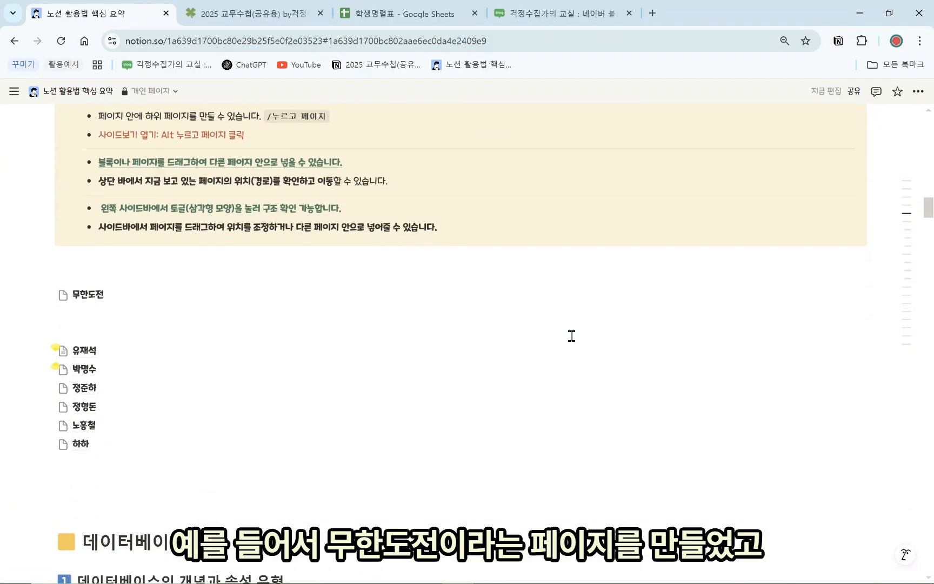
left_click(80, 332)
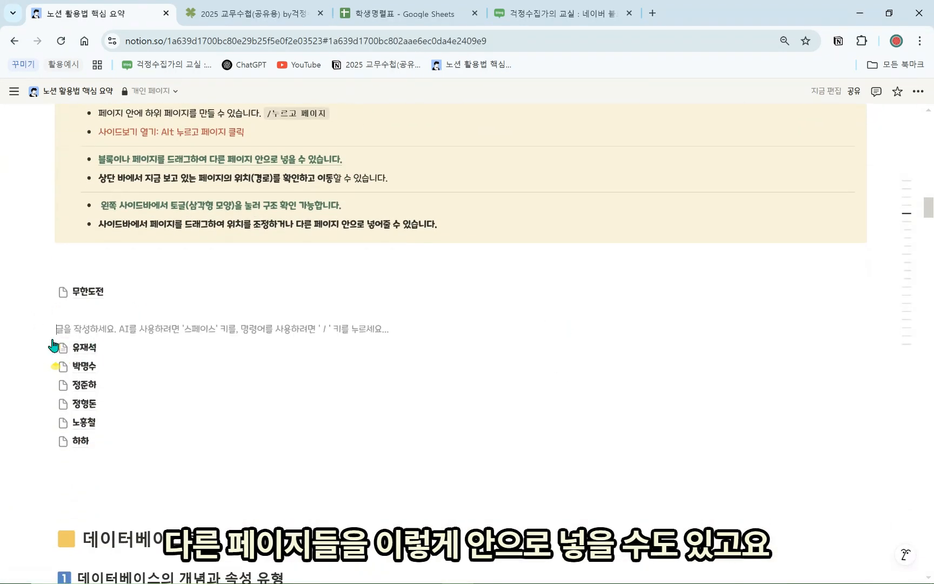
left_click_drag(59, 349, 96, 298)
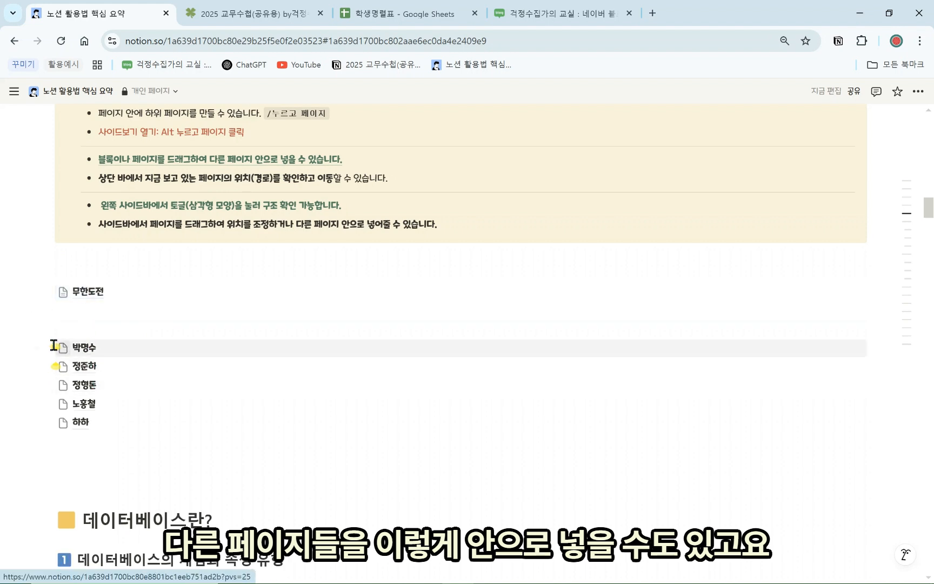
left_click_drag(47, 347, 98, 293)
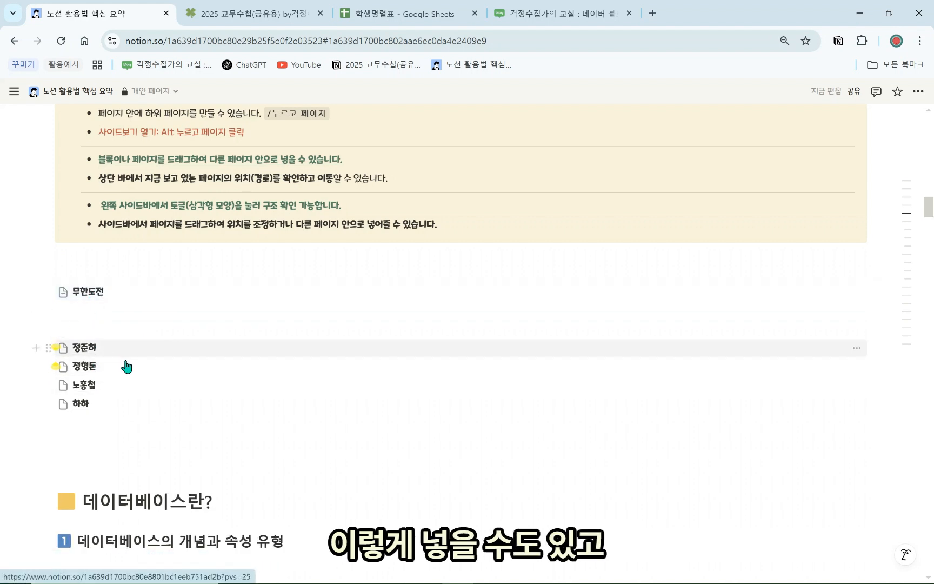
key("ctrl+z")
key("ctrl+z")
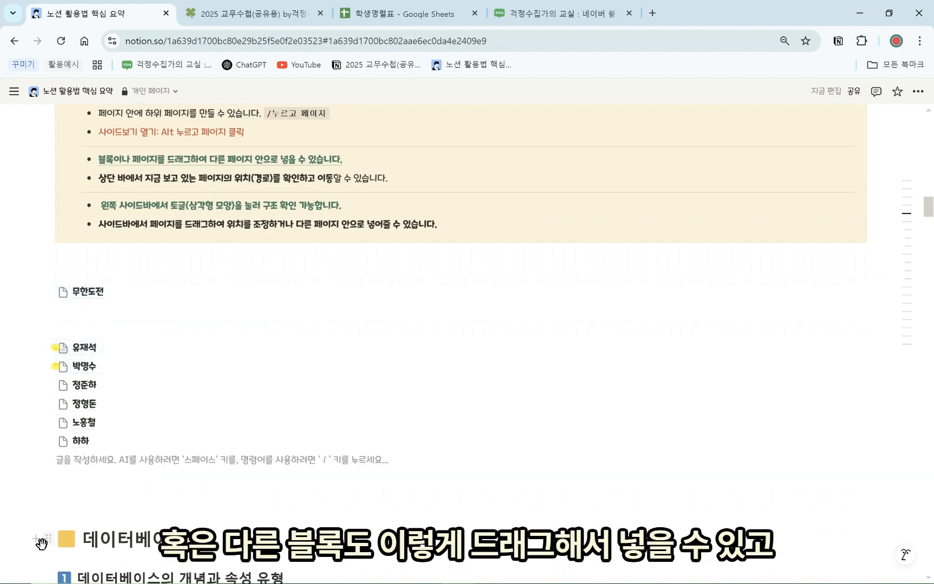
left_click_drag(47, 540, 162, 468)
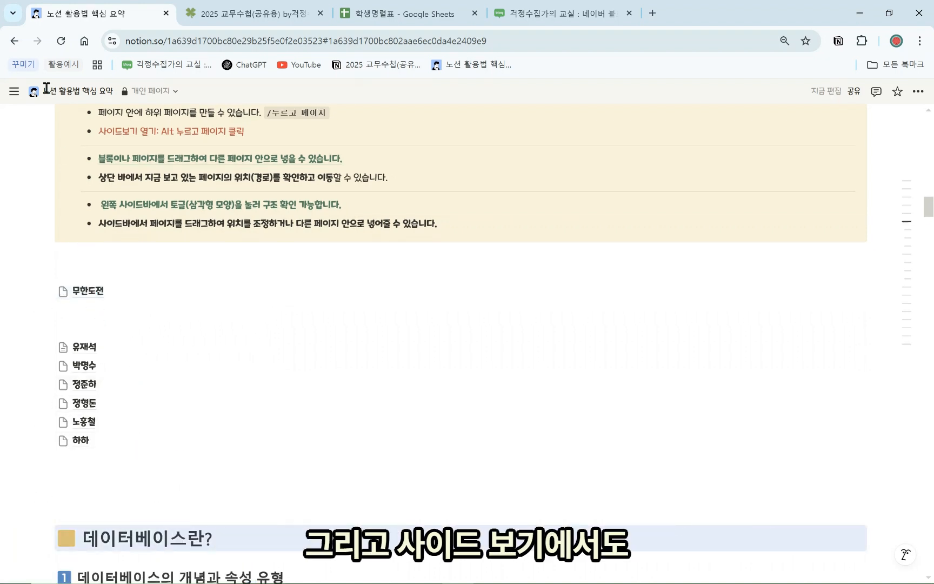
left_click(13, 96)
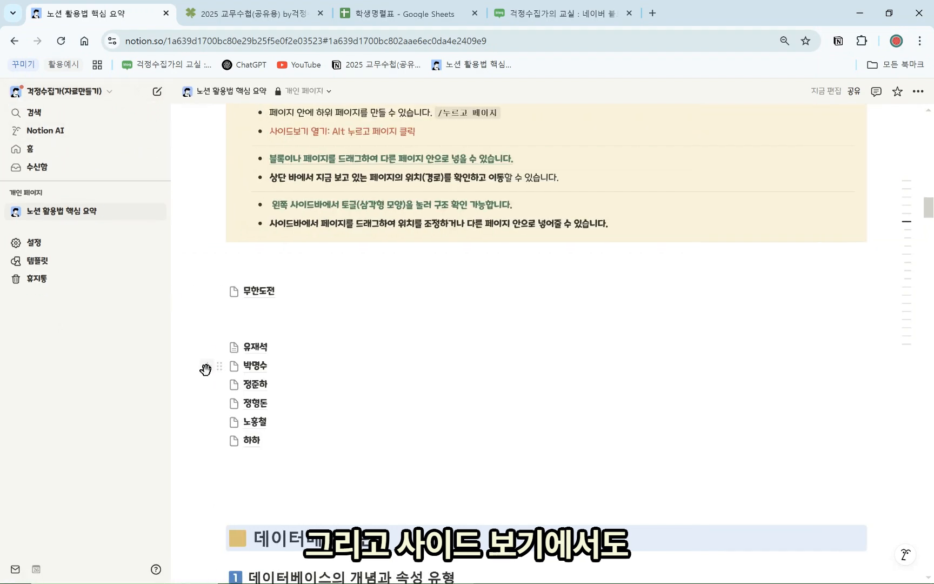
left_click(16, 212)
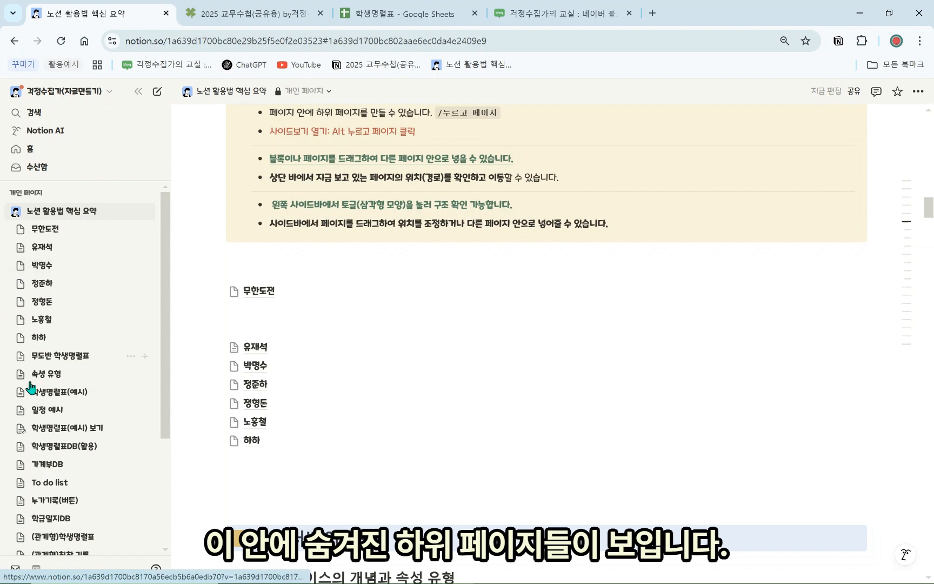
left_click(21, 247)
left_click(20, 284)
left_click(21, 284)
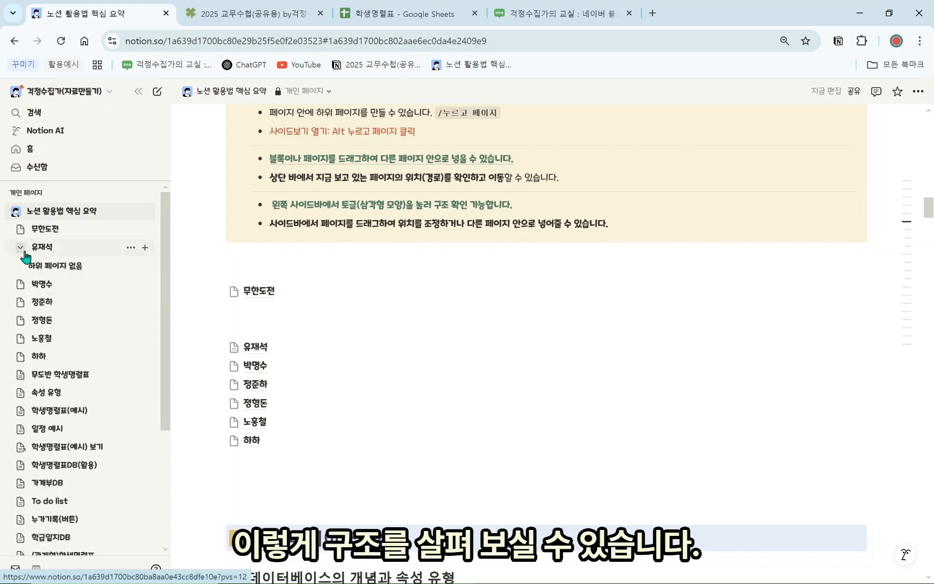
left_click(20, 246)
left_click_drag(255, 348, 278, 297)
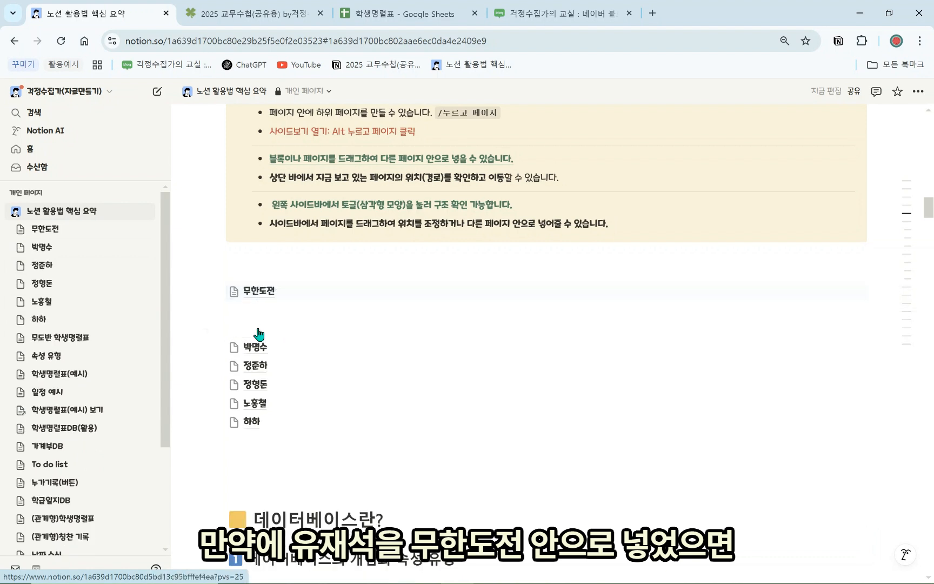
left_click(21, 230)
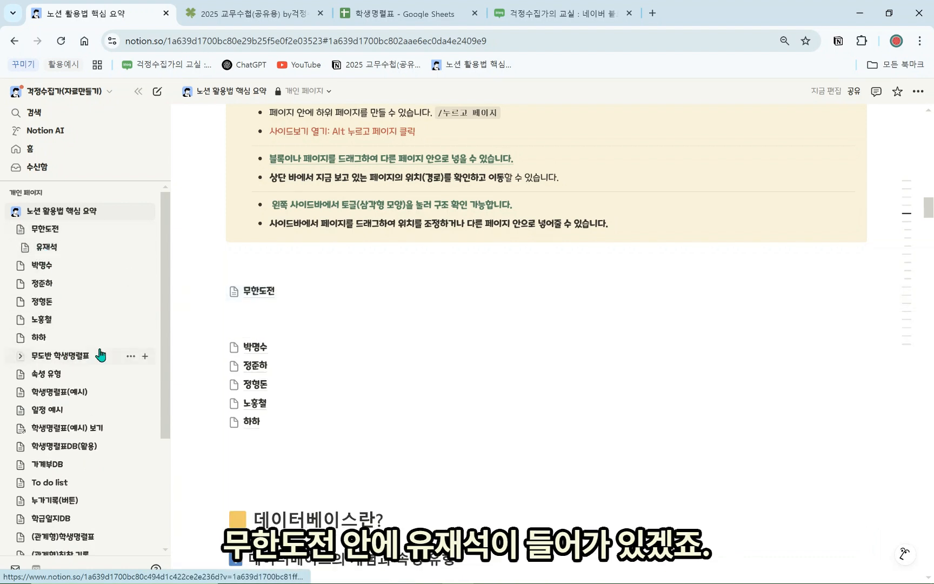
left_click_drag(282, 330, 283, 329)
left_click(286, 324)
scroll(49, 411, "down", 3)
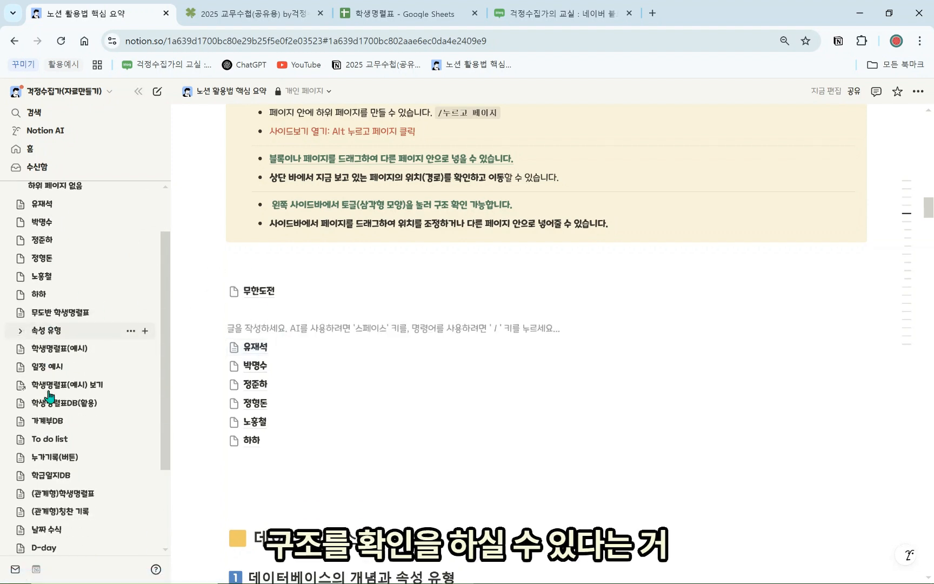
scroll(87, 400, "up", 3)
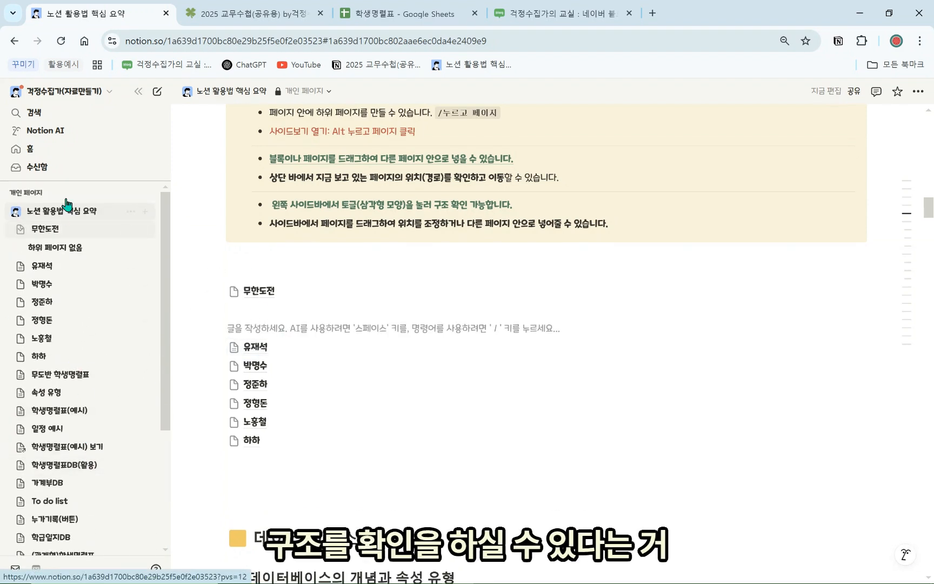
left_click(17, 215)
left_click(138, 90)
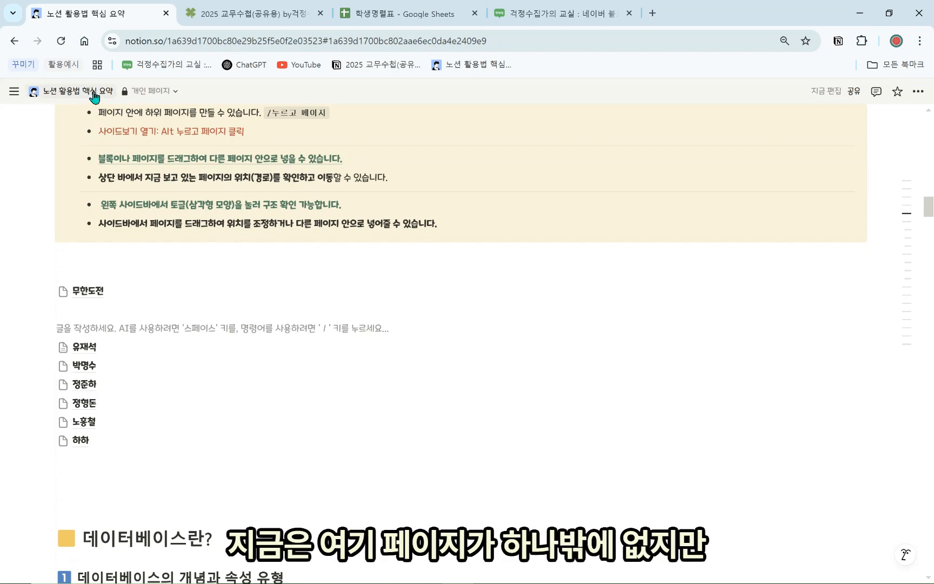
mouse_move(89, 301)
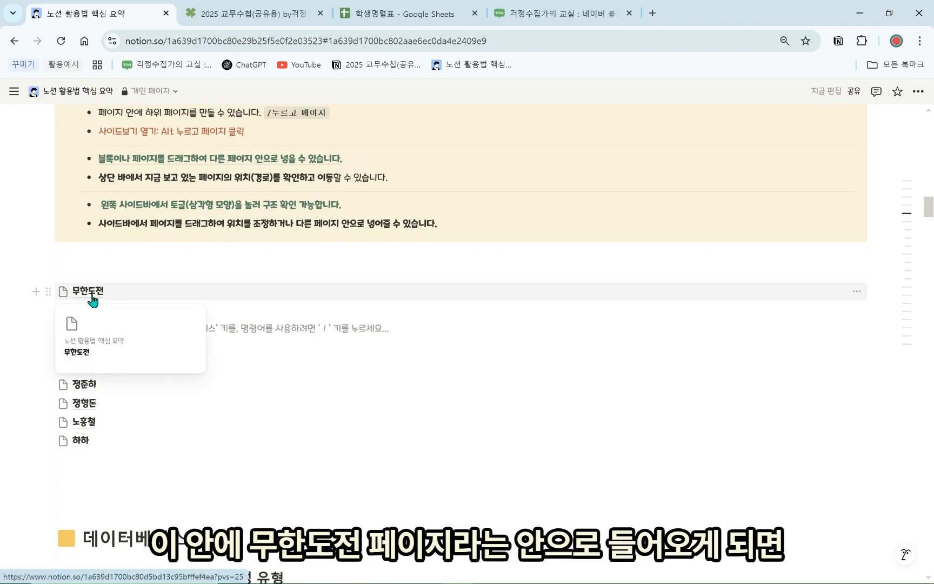
left_click(95, 299)
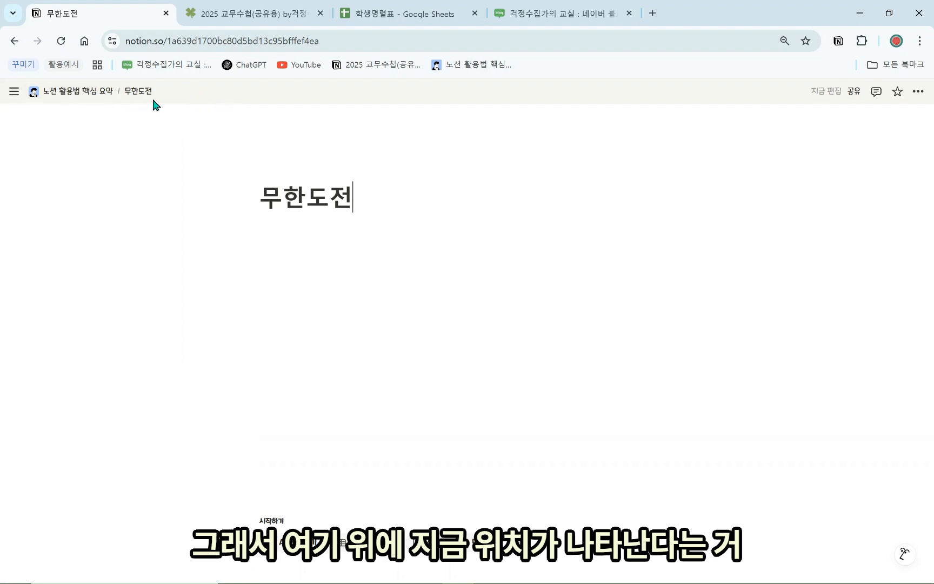
left_click(95, 92)
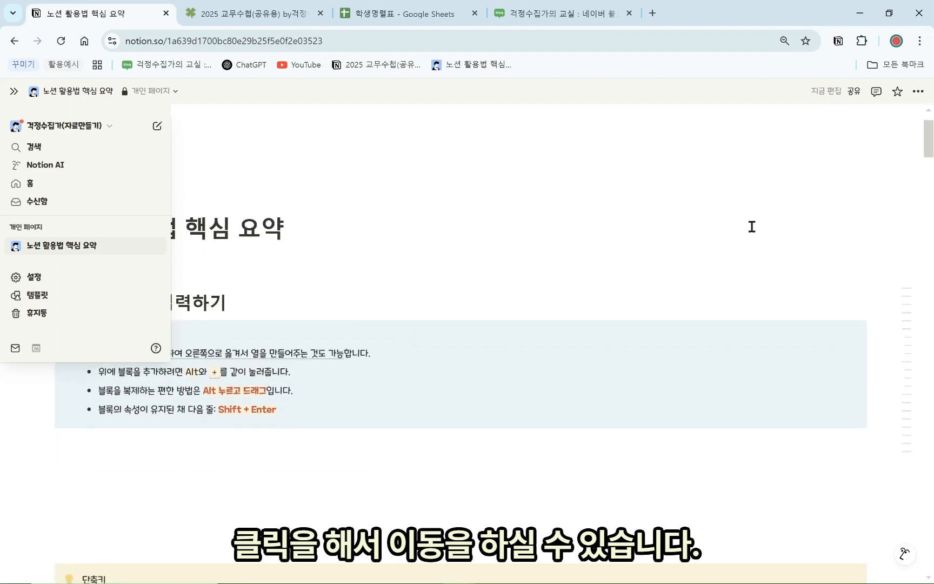
mouse_move(911, 361)
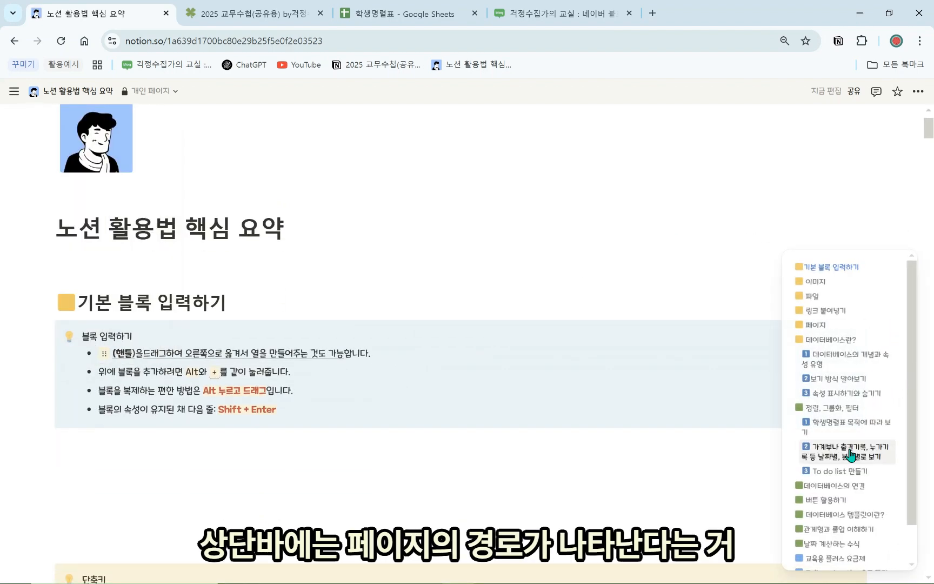
Move the 박명수 page inside 무한도전 via the sidebar tree, leaving five student links
left_click(828, 325)
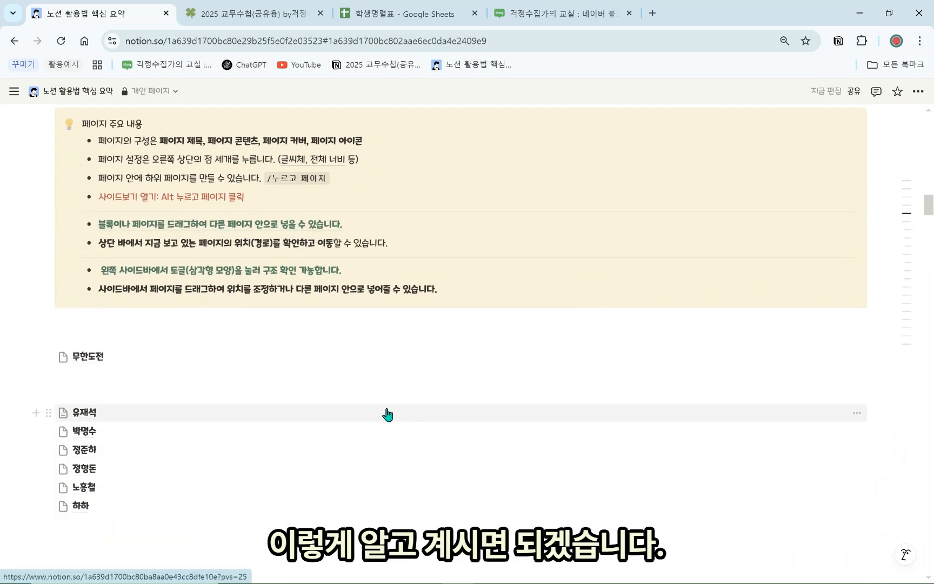
left_click(95, 381)
mouse_move(14, 129)
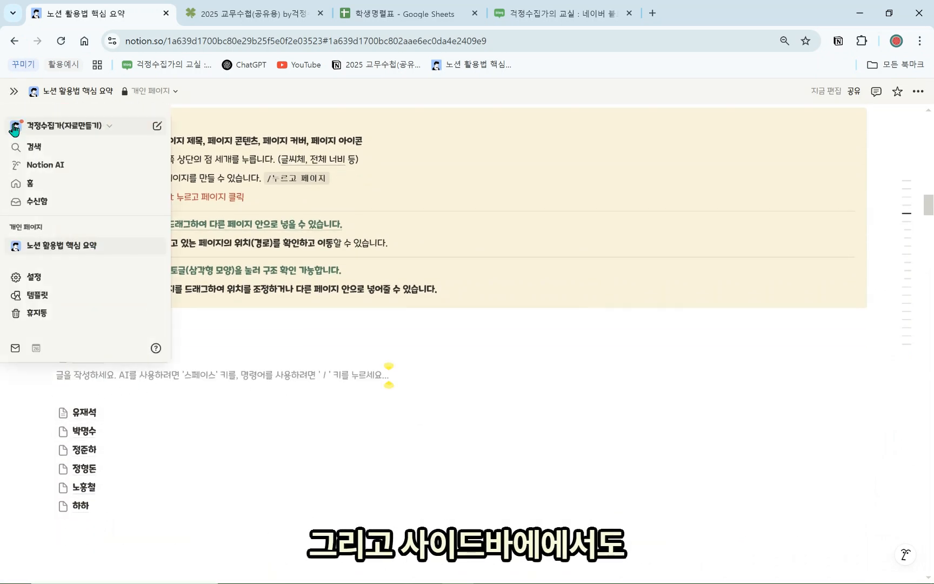
left_click(16, 246)
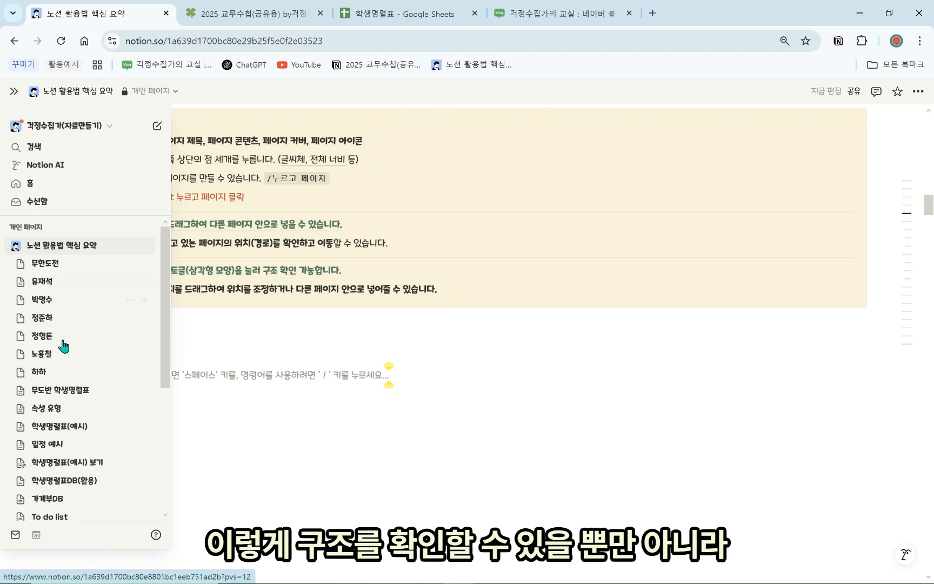
left_click_drag(51, 320, 71, 336)
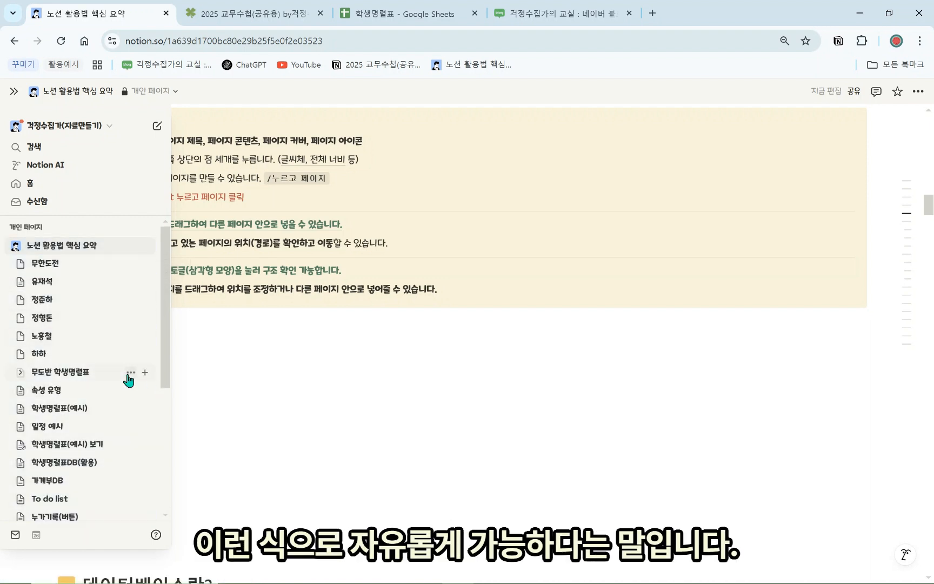
scroll(162, 360, "down", 3)
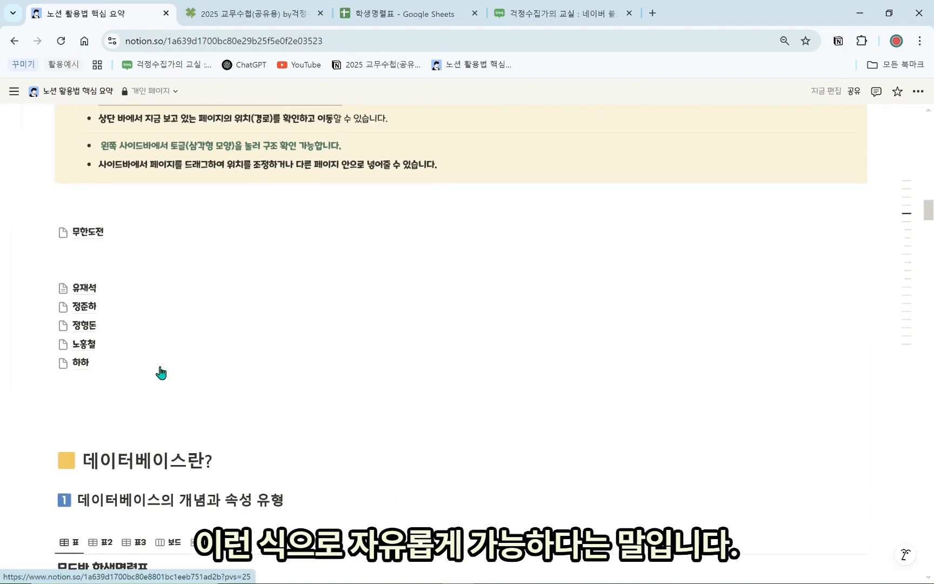
left_click(111, 266)
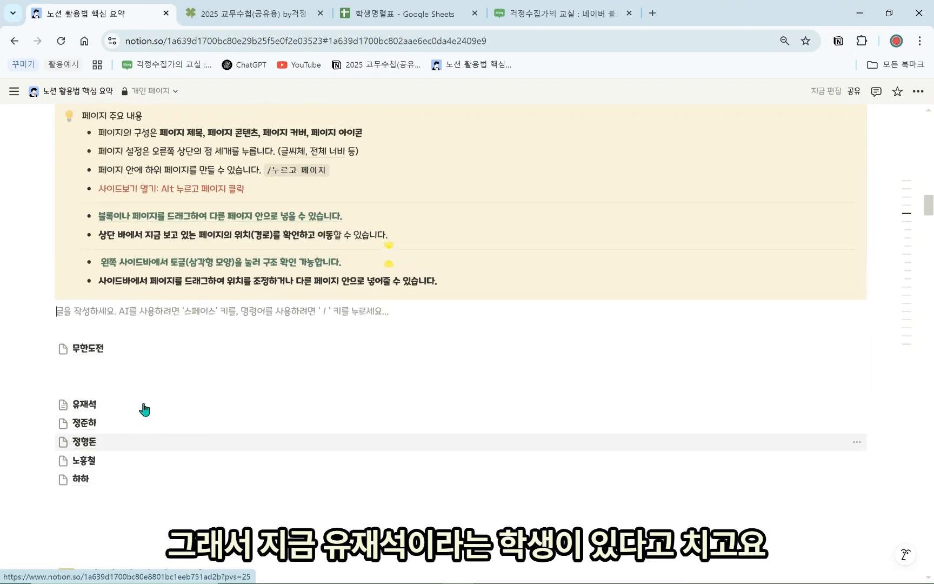
scroll(145, 410, "down", 1)
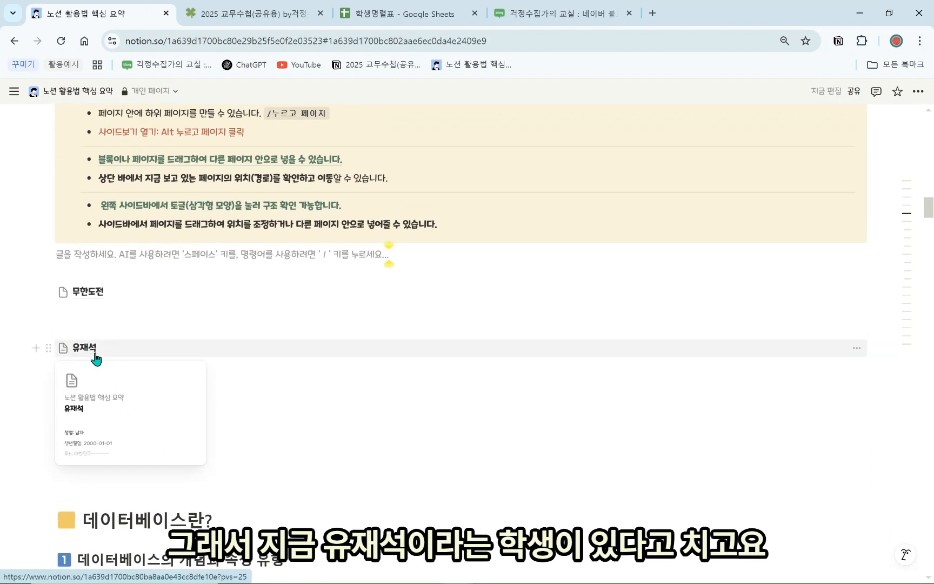
Inspect the first student's four info lines, then return to the summary's 페이지 section
left_click(95, 357)
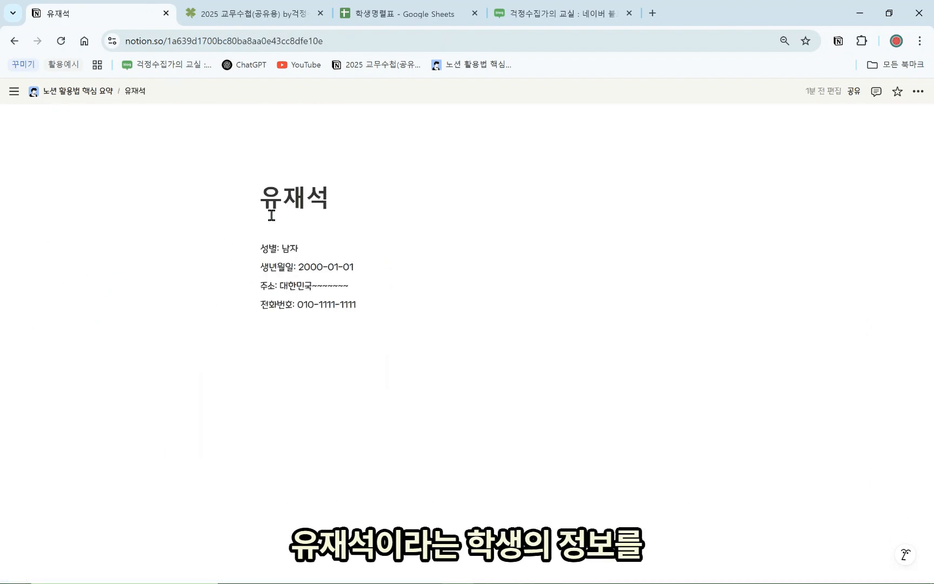
left_click_drag(381, 316, 248, 288)
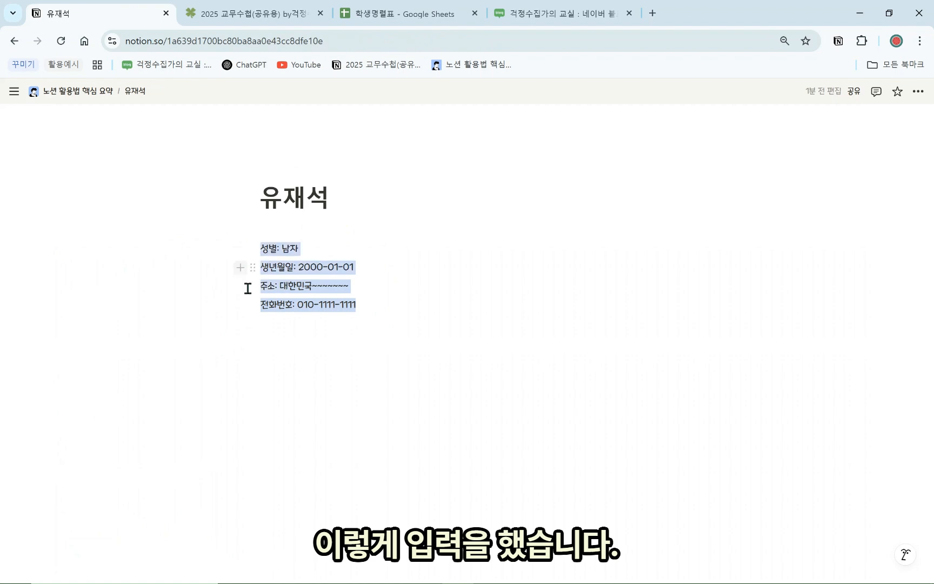
left_click(325, 358)
left_click(81, 93)
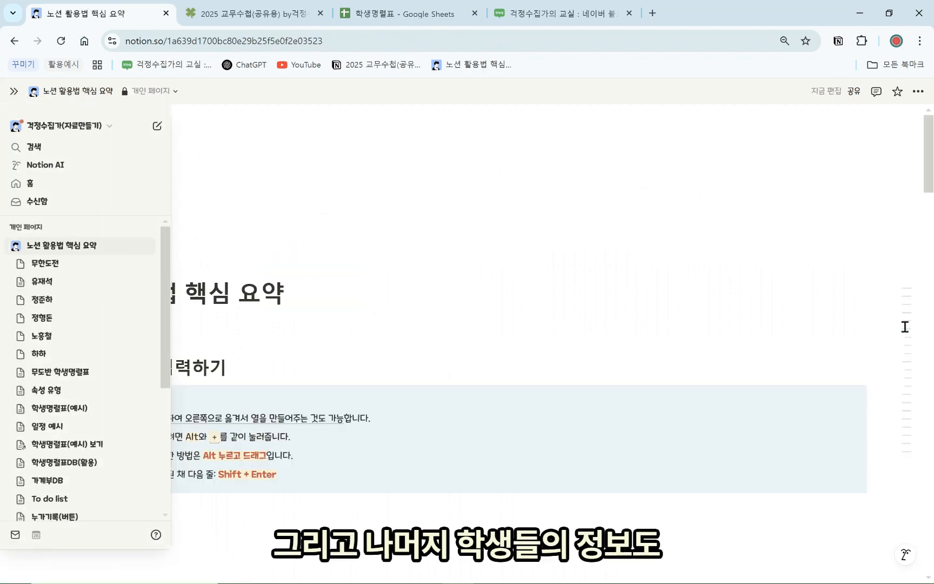
mouse_move(905, 383)
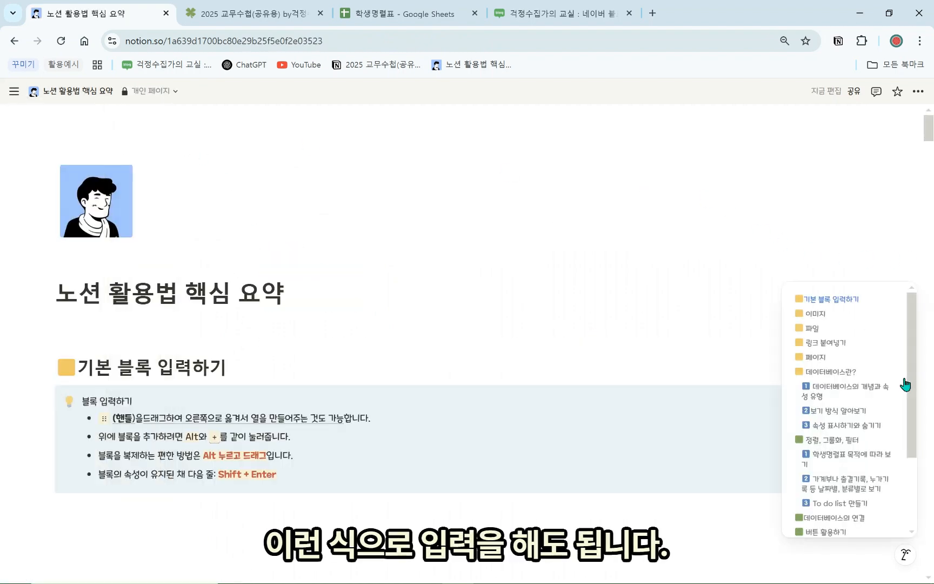
left_click(846, 358)
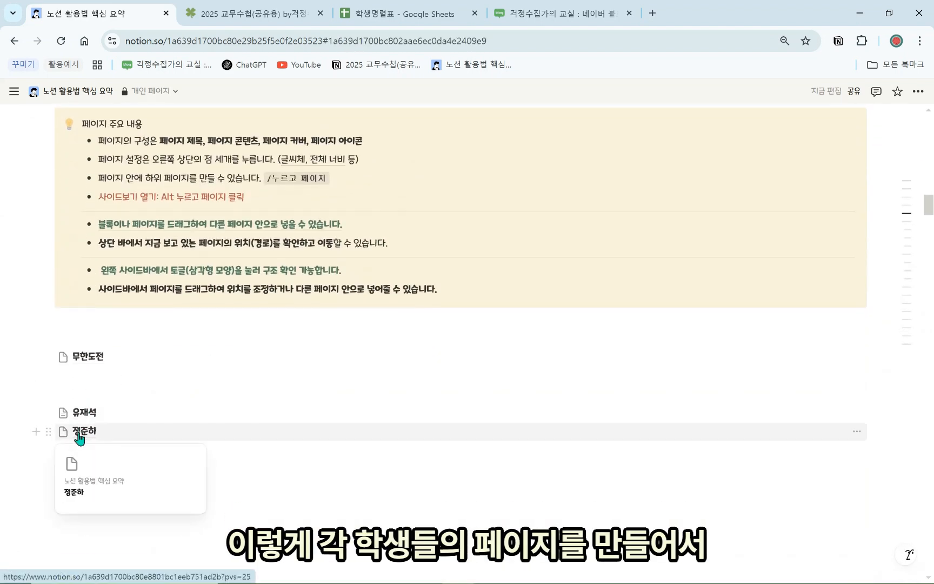
On 정준하's page, enter 성별: 남 and start a 생년월일: line, then return
left_click(92, 435)
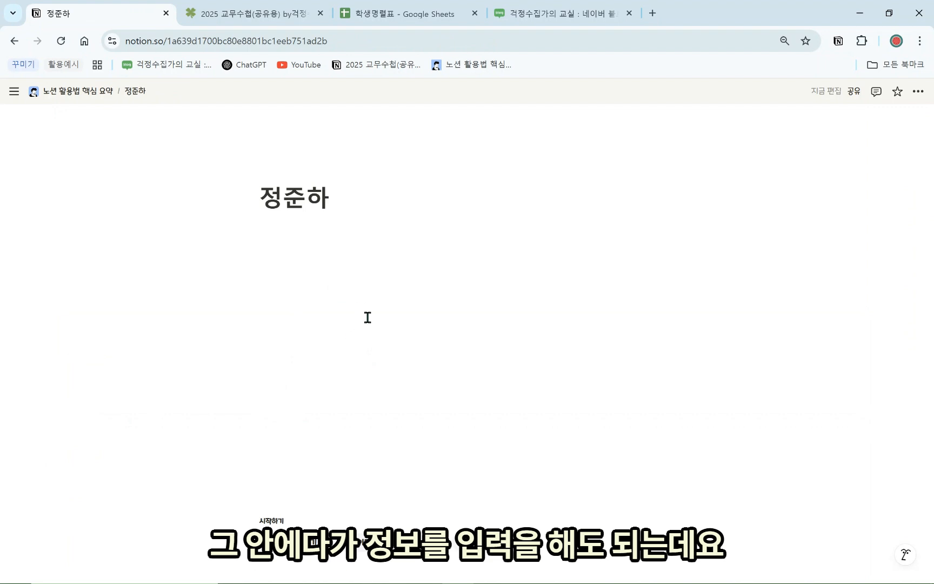
type("성별")
type(": 남")
key("Return")
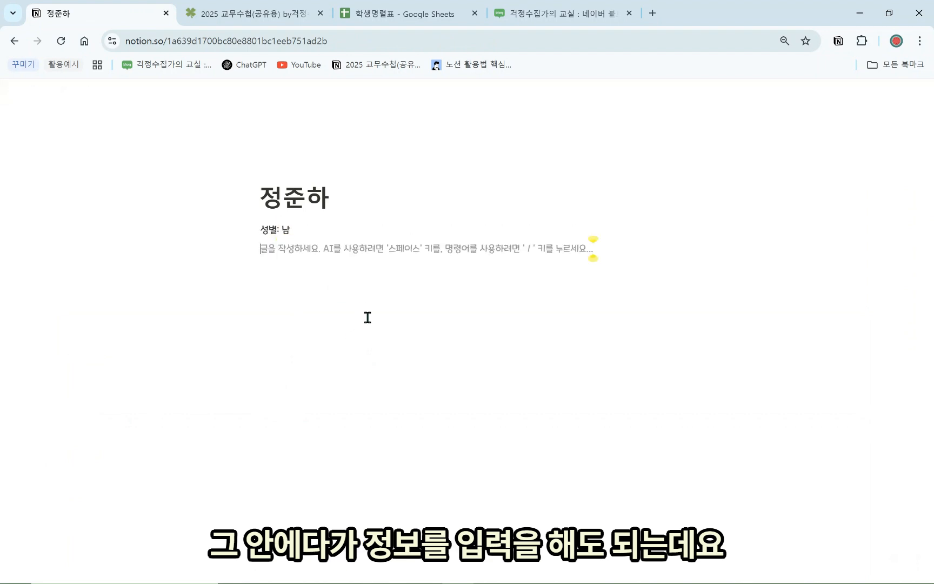
type("나이")
key("BackSpace")
type("새")
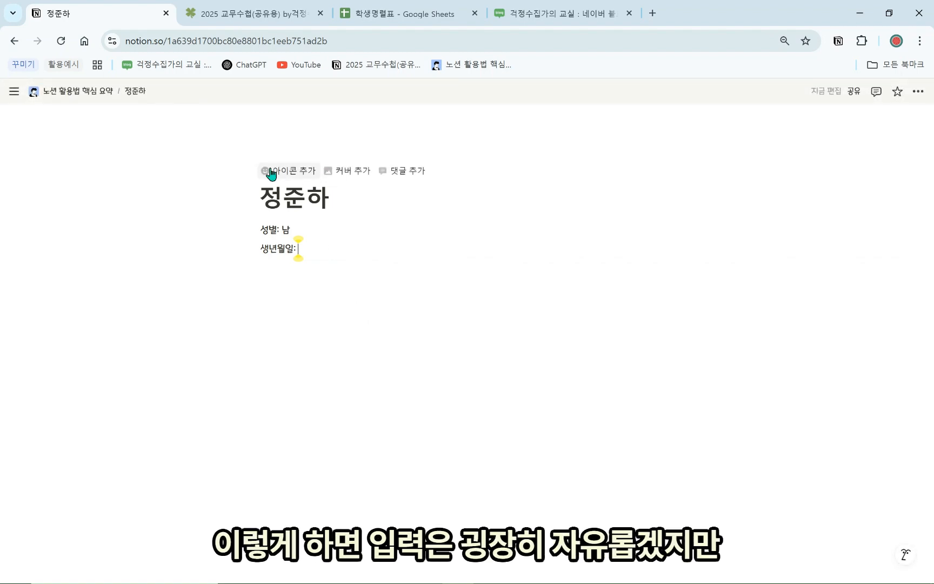
left_click(89, 98)
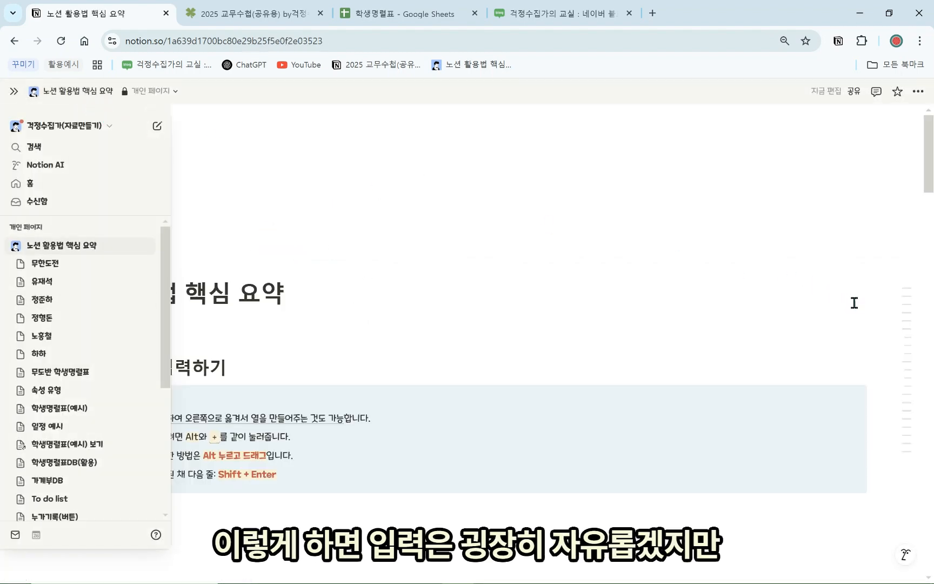
mouse_move(914, 366)
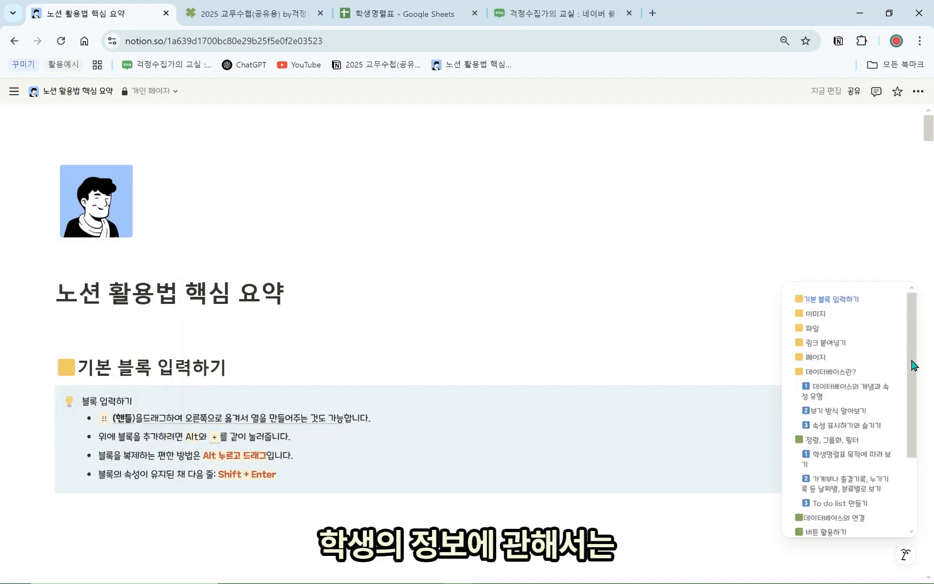
left_click(836, 356)
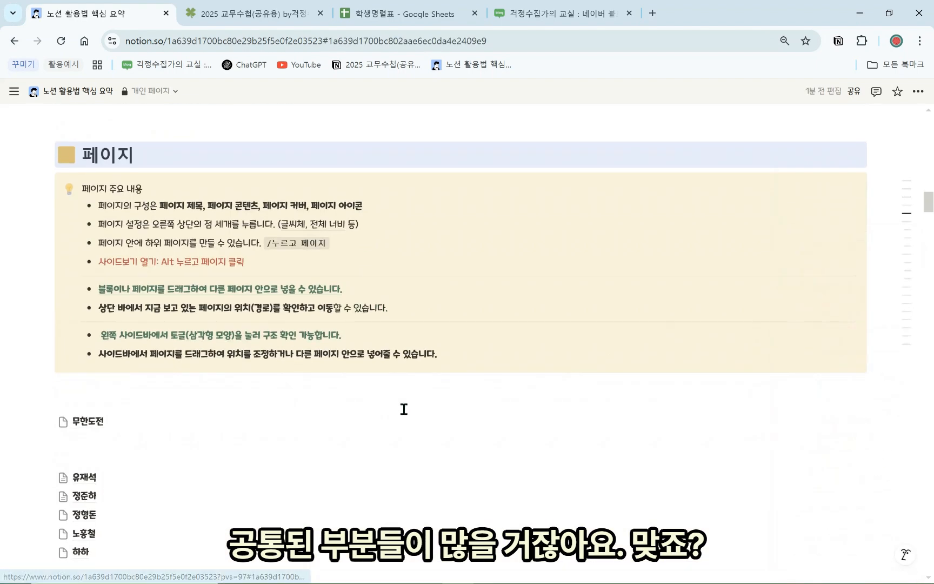
left_click(130, 382)
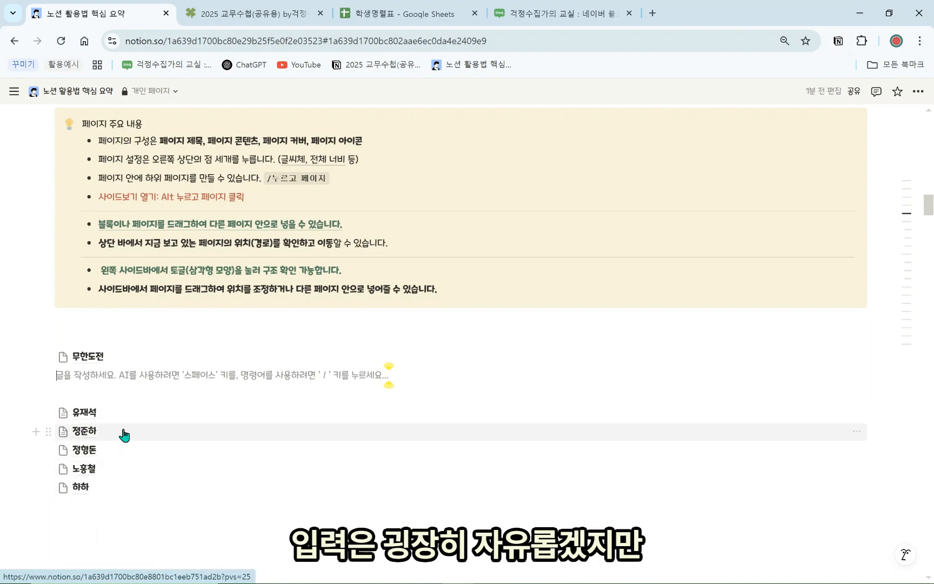
mouse_move(125, 436)
mouse_move(151, 421)
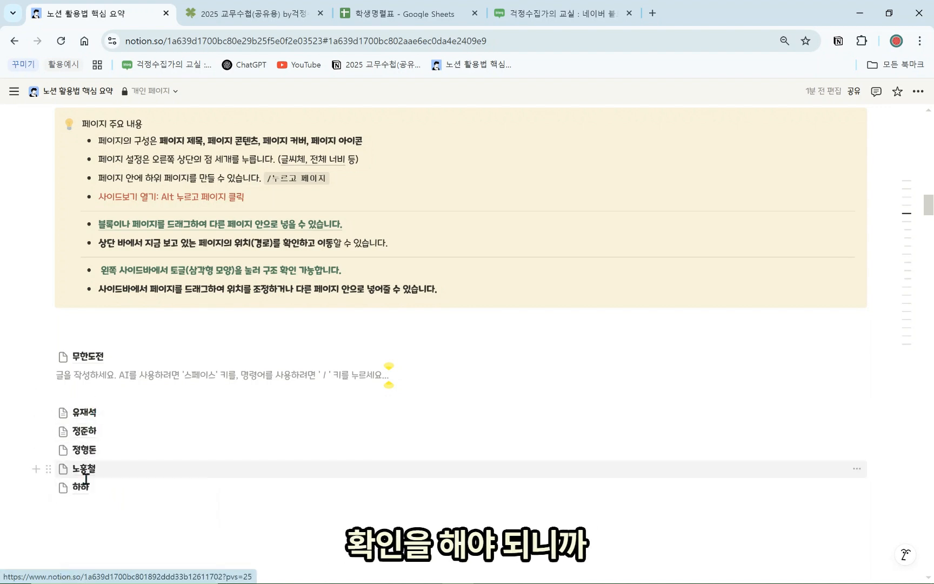
mouse_move(85, 489)
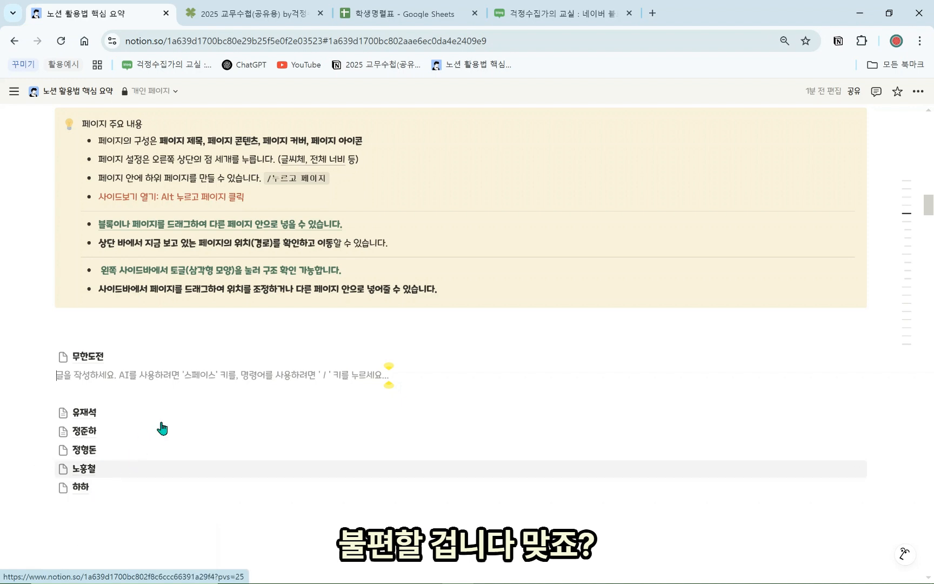
Switch to the 학생명렬표 spreadsheet, select cells around the roster, and open the 성별 header's menu
left_click(412, 21)
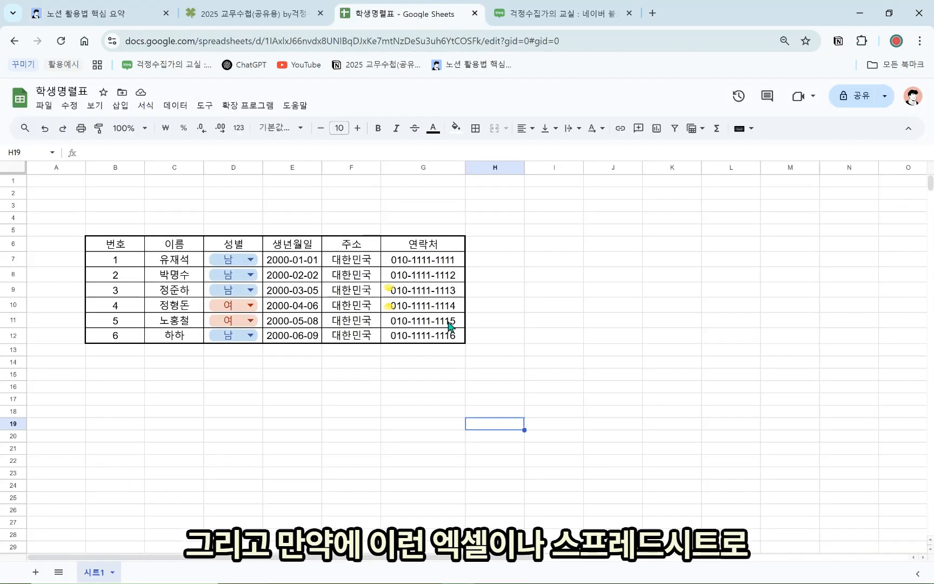
left_click(530, 324)
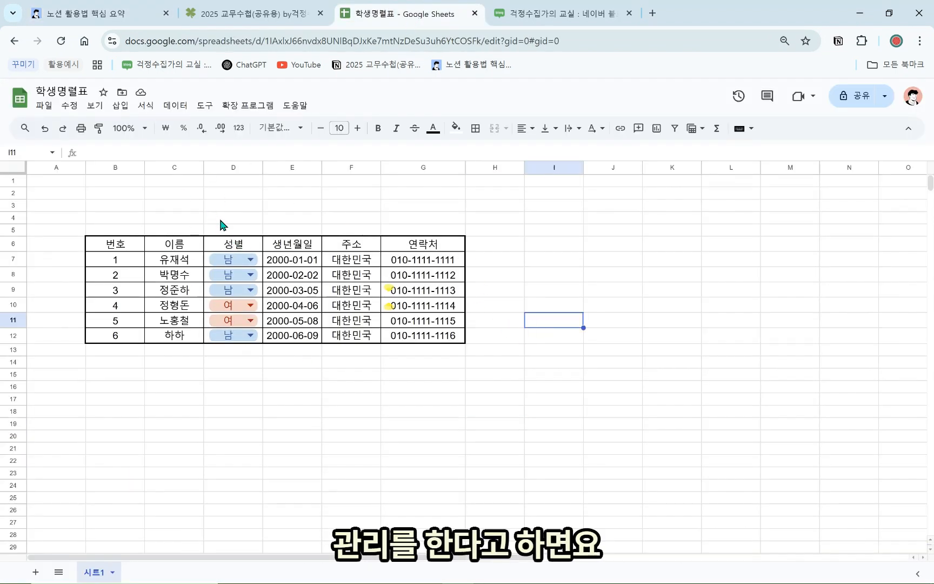
left_click(233, 193)
left_click(235, 206)
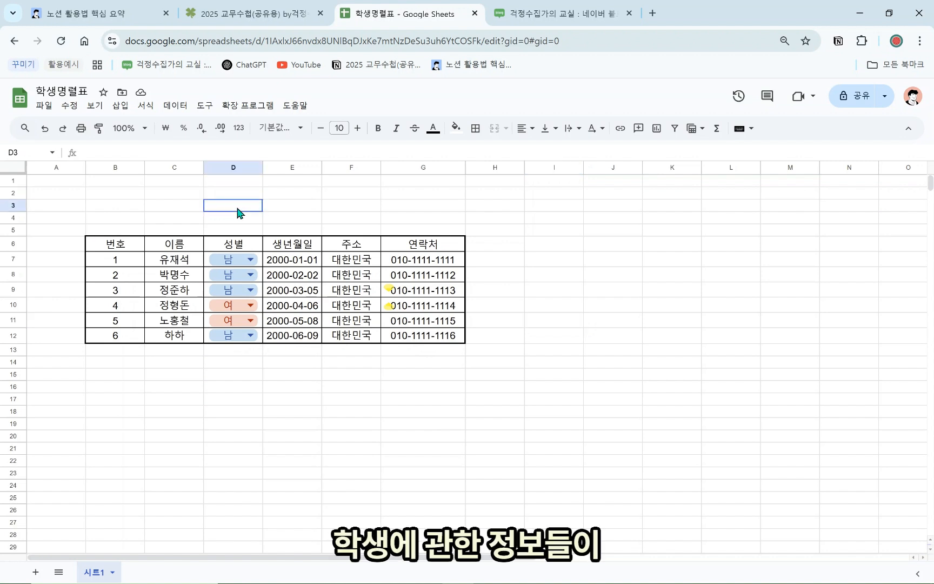
left_click_drag(173, 335, 176, 364)
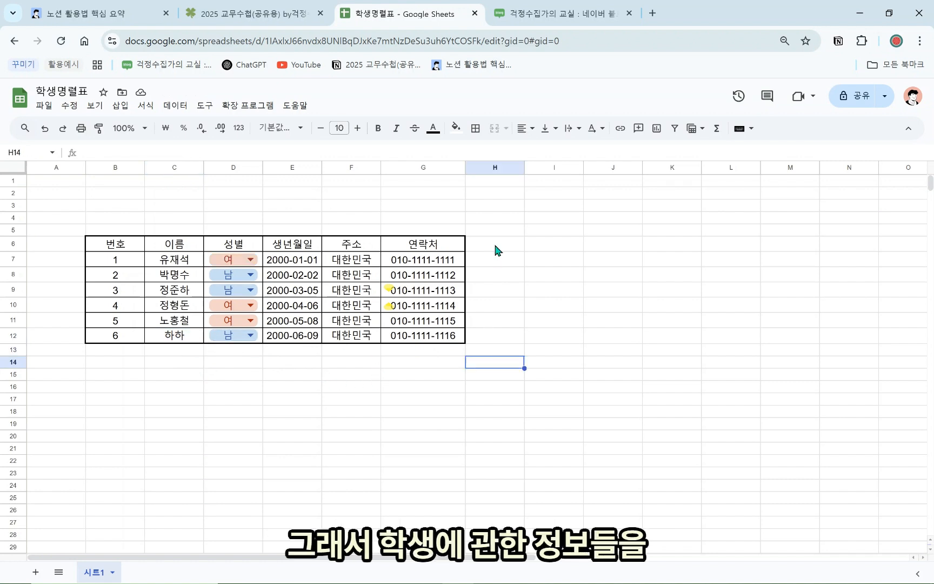
left_click_drag(494, 248, 792, 338)
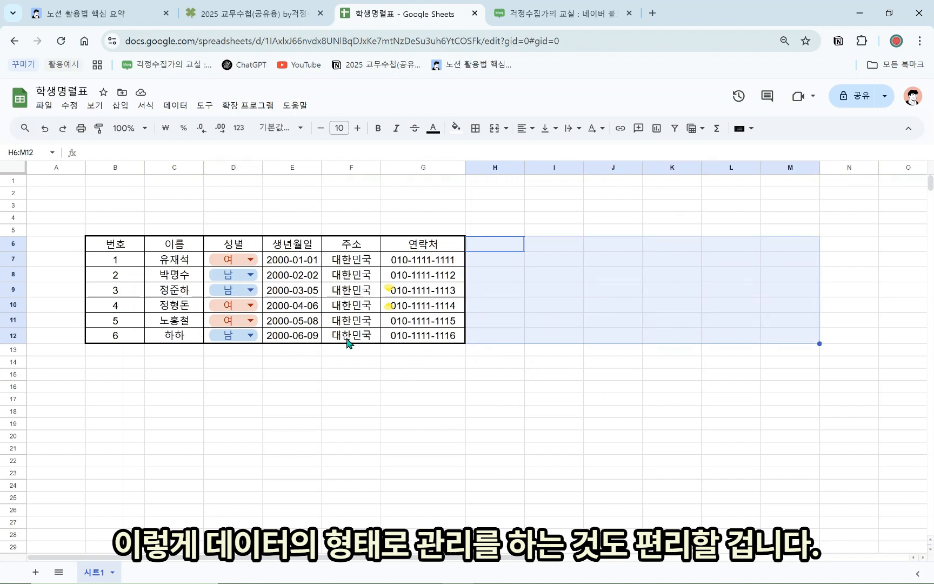
left_click_drag(409, 362, 409, 374)
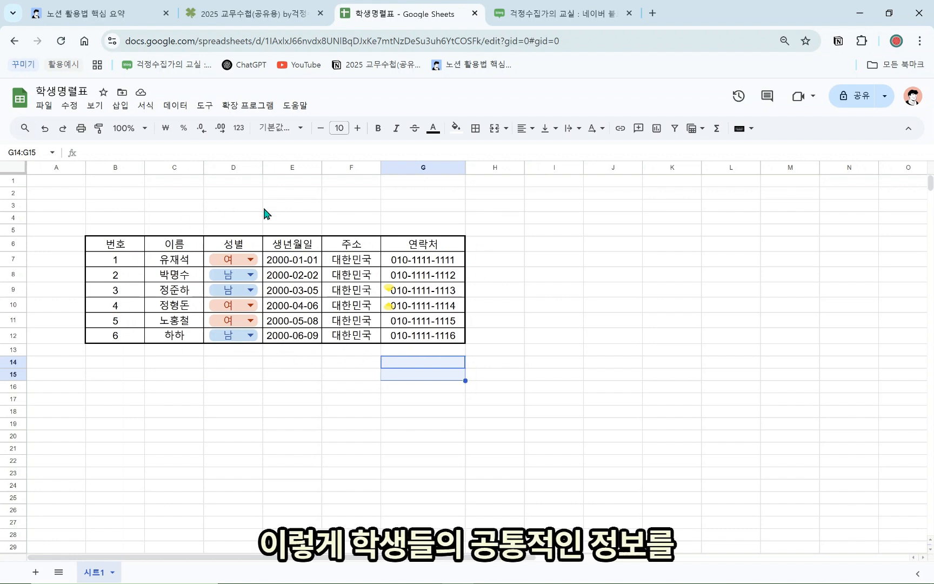
left_click_drag(470, 250, 722, 338)
left_click(714, 361)
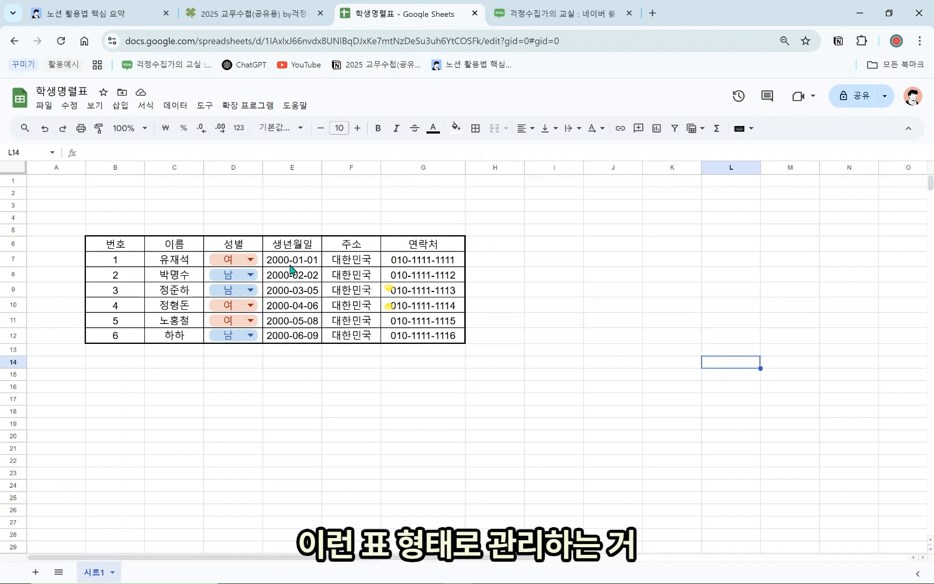
left_click(232, 246)
right_click(230, 248)
Create a filter on the roster showing only 남 students in 성별
left_click(264, 372)
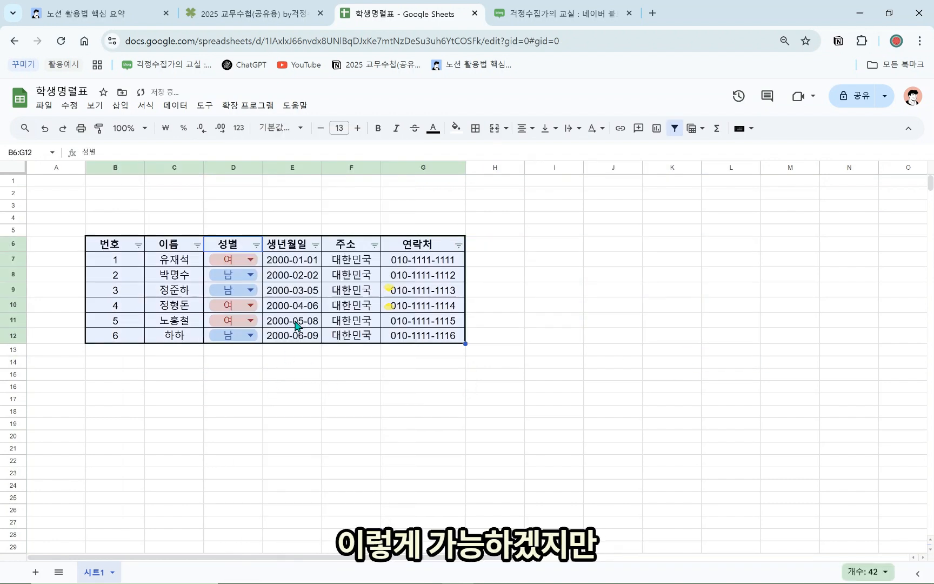
left_click(256, 246)
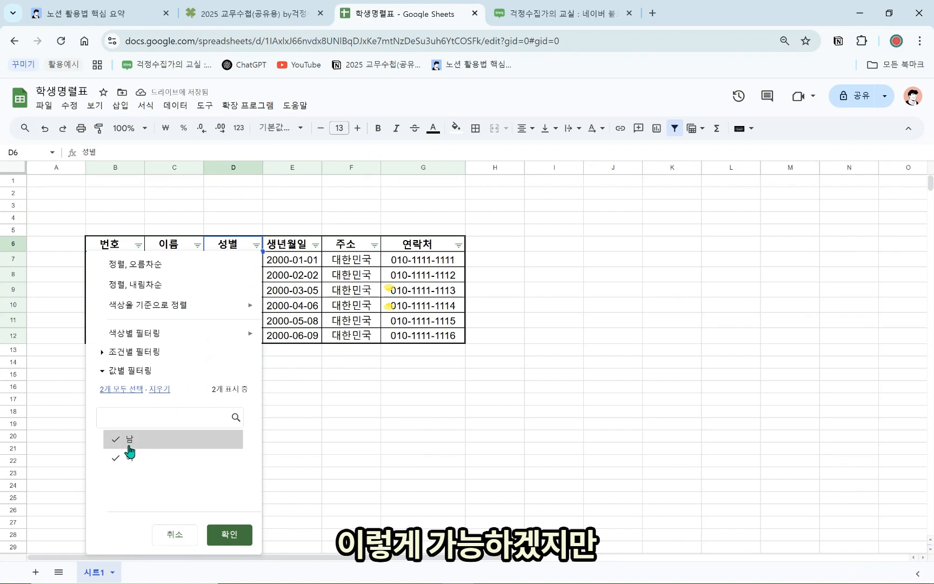
left_click(308, 441)
left_click(255, 245)
left_click(230, 534)
Undo the filter to show all six students and return to Notion
left_click(309, 346)
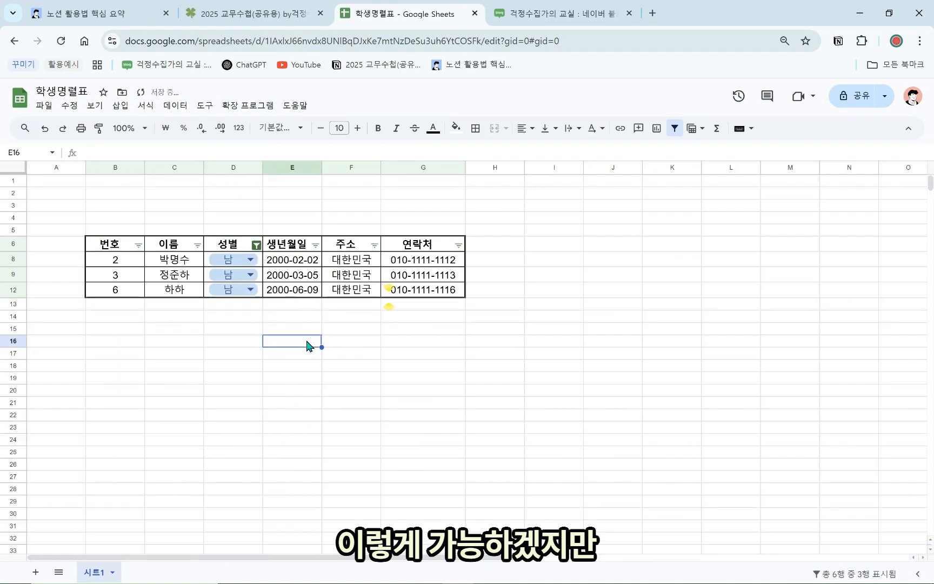
key("ctrl+z")
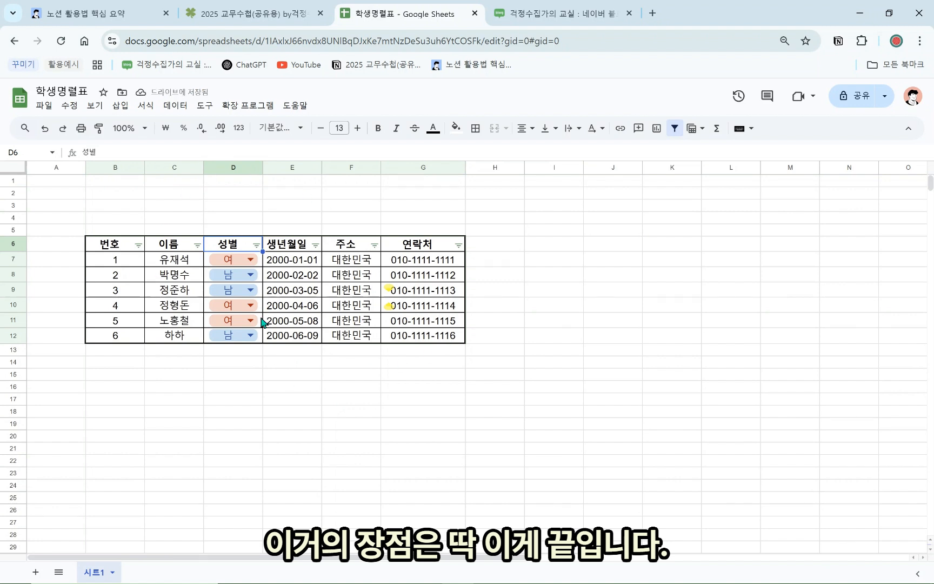
left_click(124, 19)
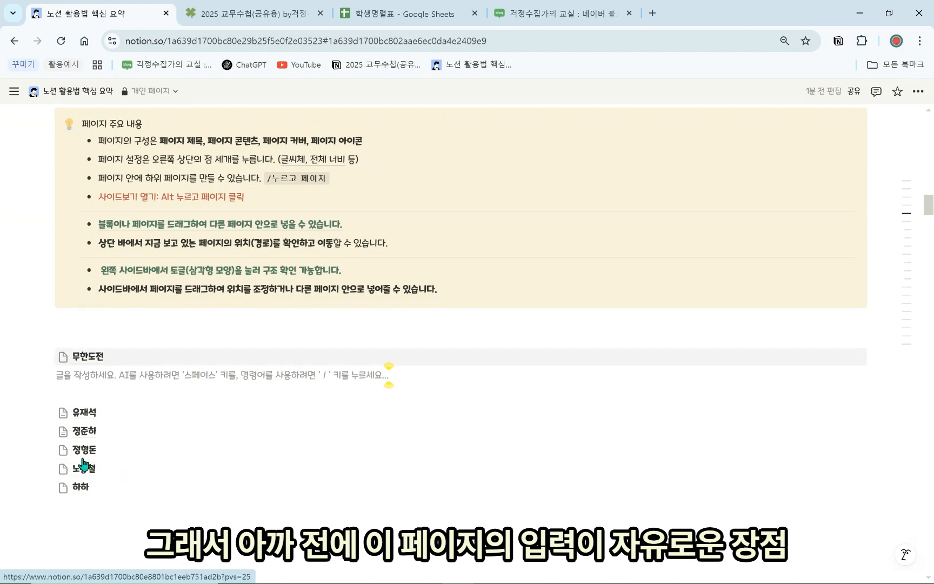
Scroll the Notion page down to the 무도반 학생명렬표 database under 데이터베이스란?
scroll(136, 433, "down", 2)
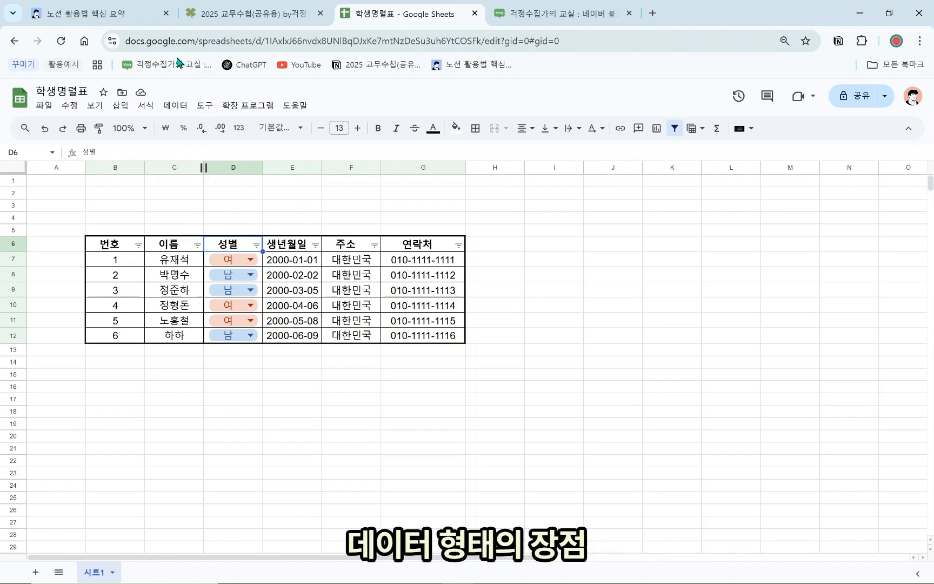
left_click(120, 16)
scroll(183, 338, "down", 5)
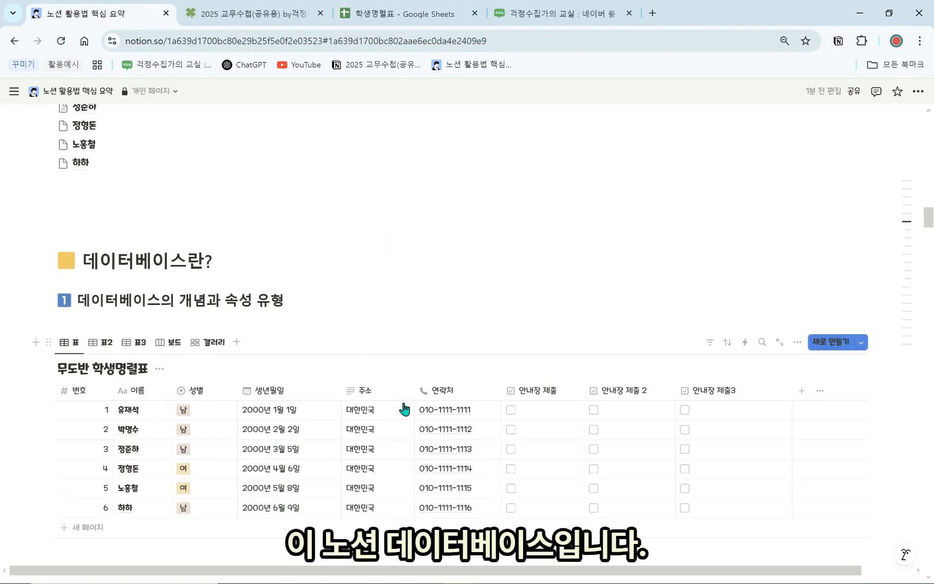
scroll(501, 442, "down", 1)
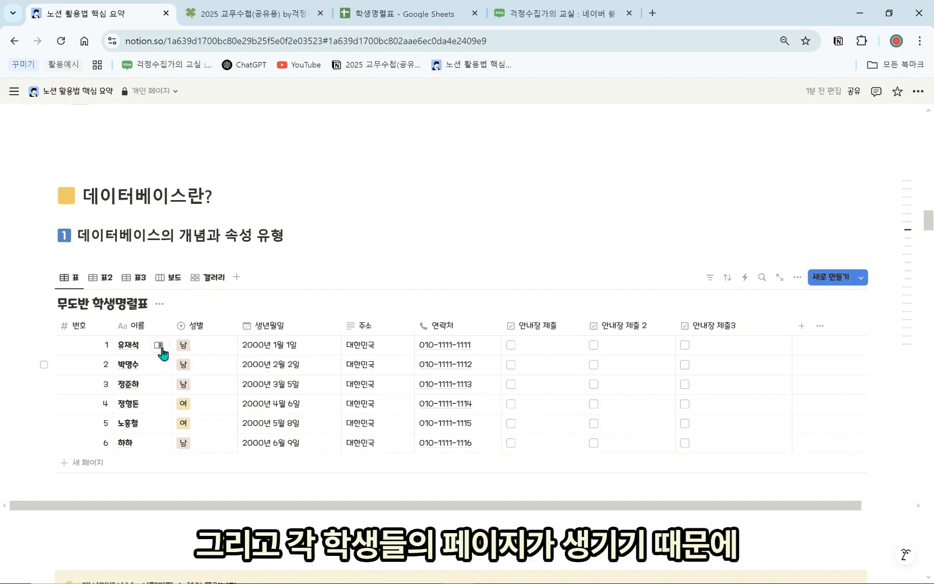
left_click(159, 346)
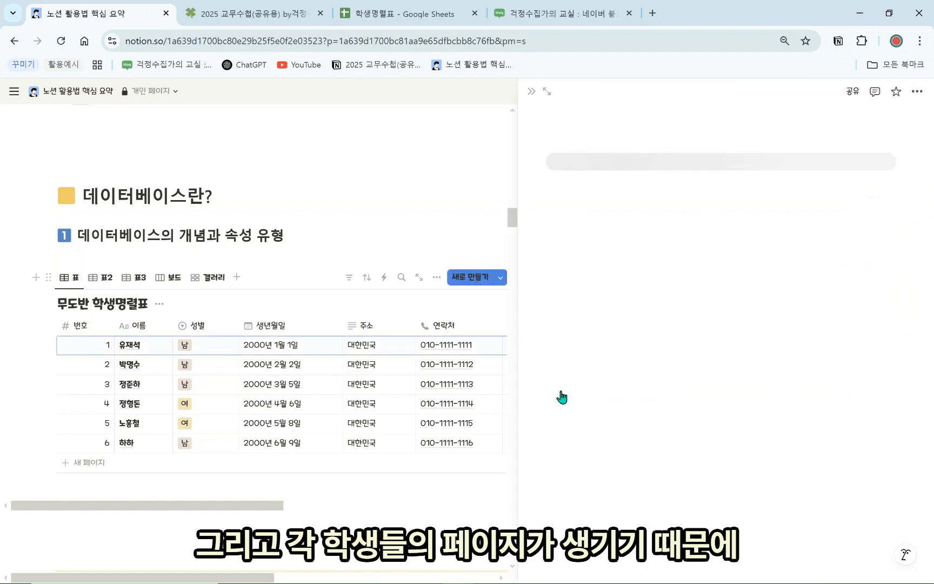
scroll(659, 445, "down", 6)
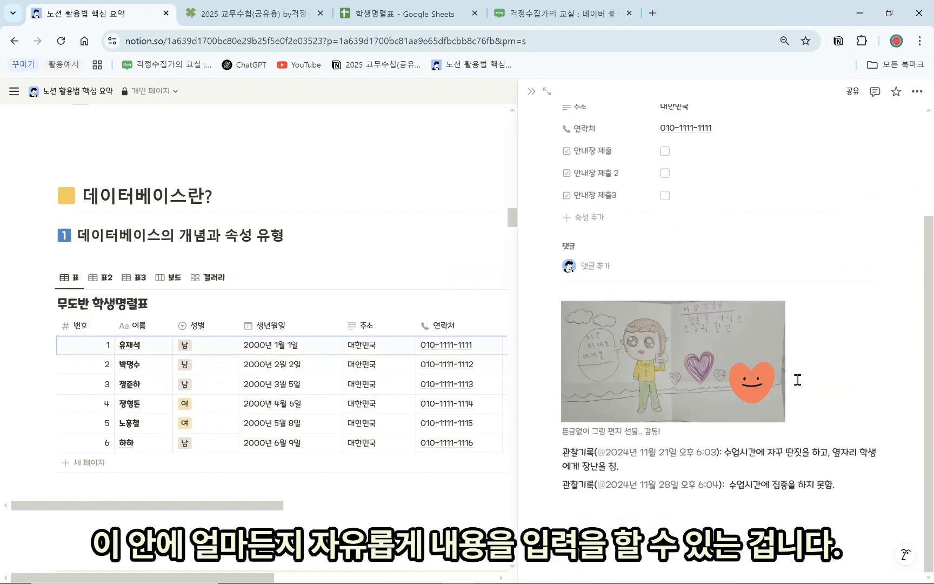
scroll(806, 440, "up", 1)
scroll(732, 500, "down", 1)
scroll(623, 427, "up", 3)
scroll(259, 236, "up", 4)
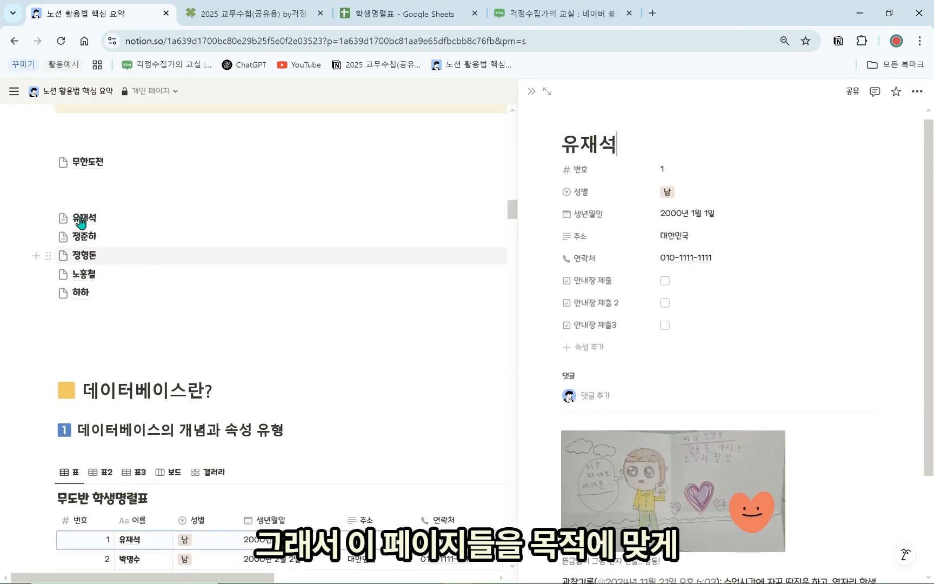
scroll(93, 236, "down", 3)
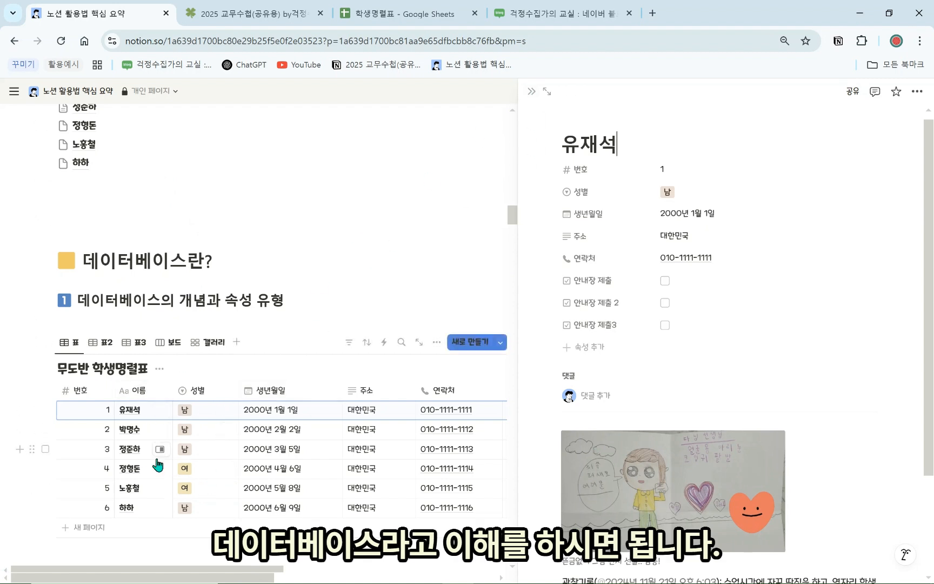
left_click(534, 92)
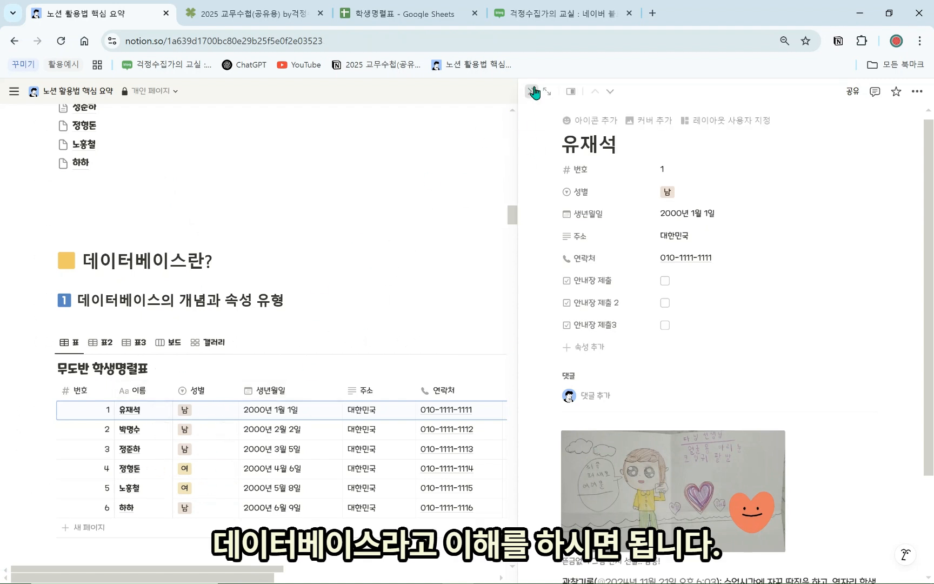
scroll(116, 381, "down", 1)
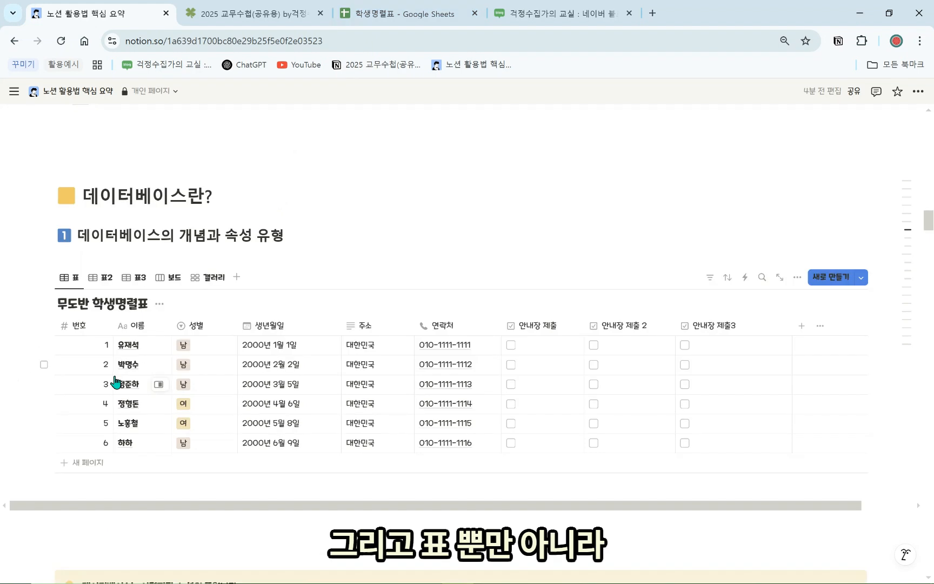
Cycle through the 보드, 갤러리, 표2 and 표3 views of the roster, ending on the full 표 table view
left_click(170, 278)
left_click(201, 277)
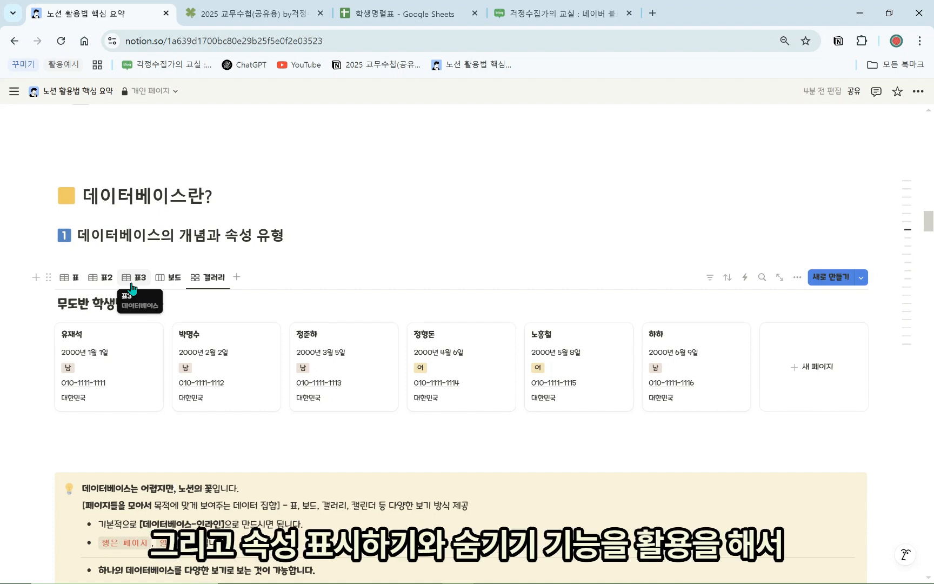
left_click(104, 279)
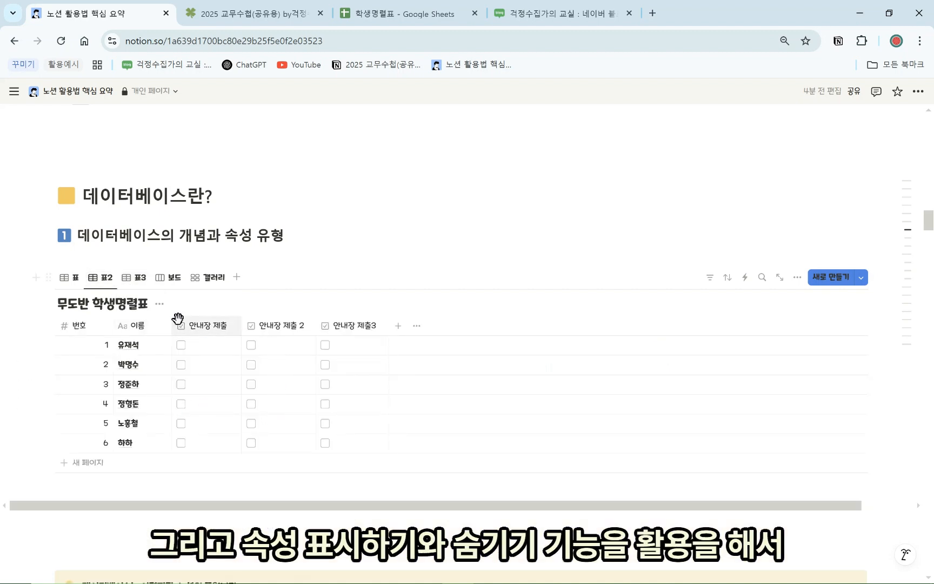
left_click(136, 279)
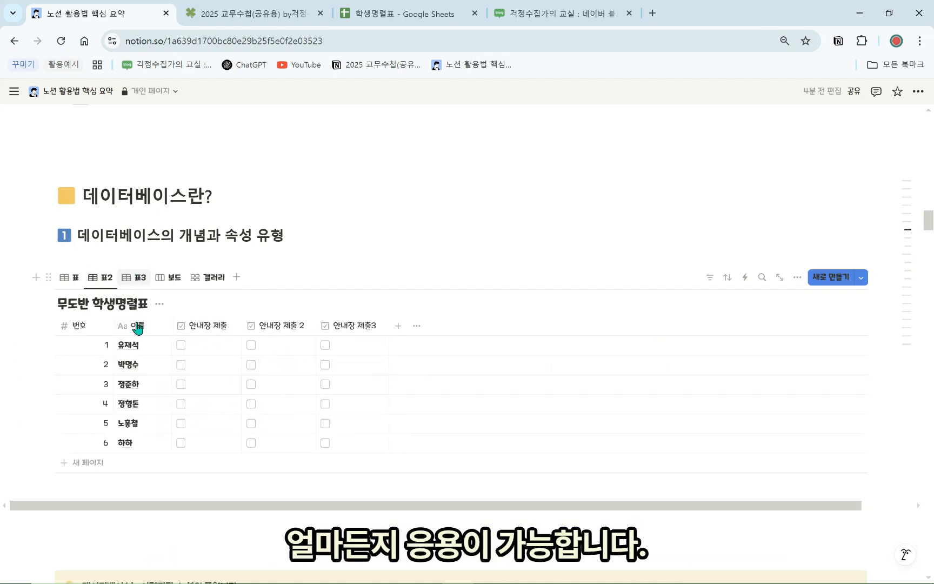
scroll(215, 355, "down", 1)
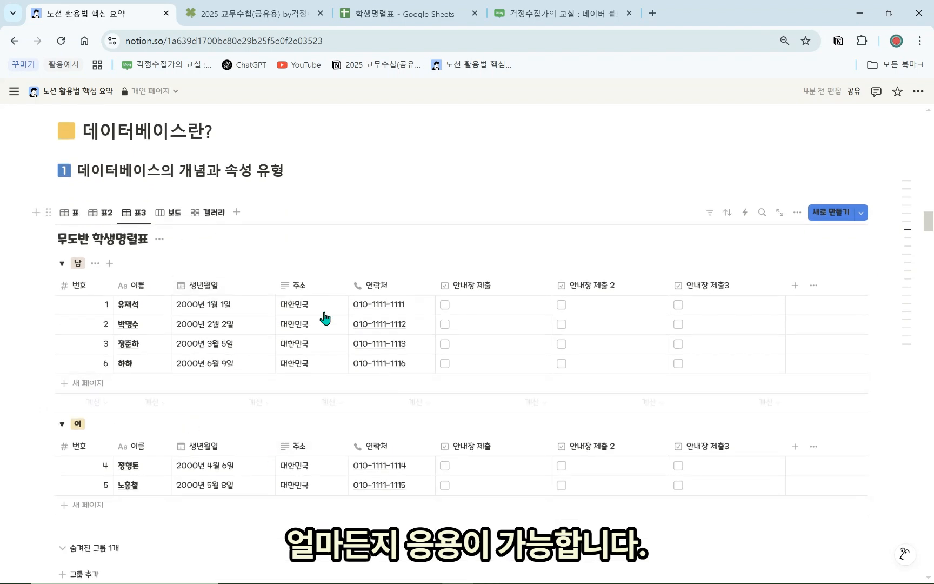
scroll(325, 317, "up", 3)
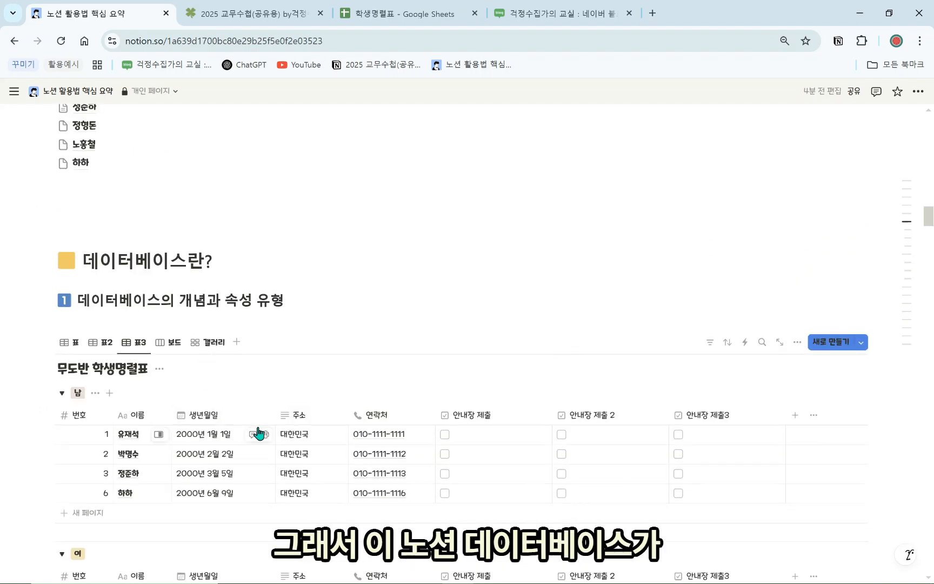
left_click(279, 297)
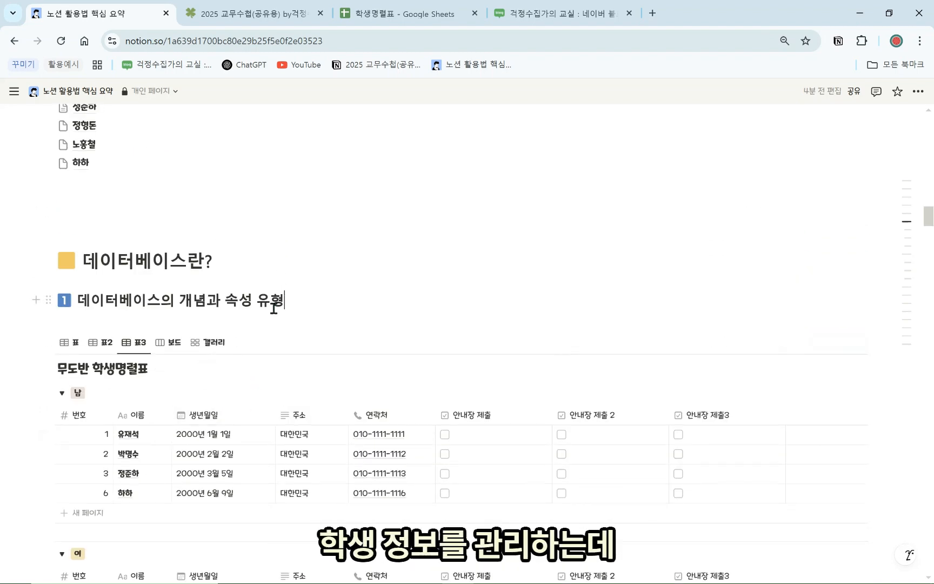
left_click(81, 343)
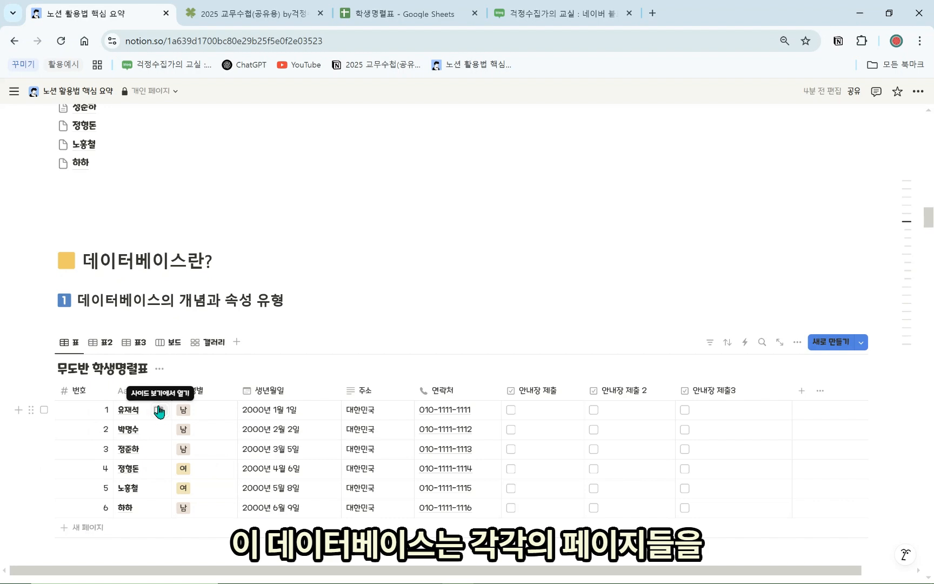
left_click(158, 411)
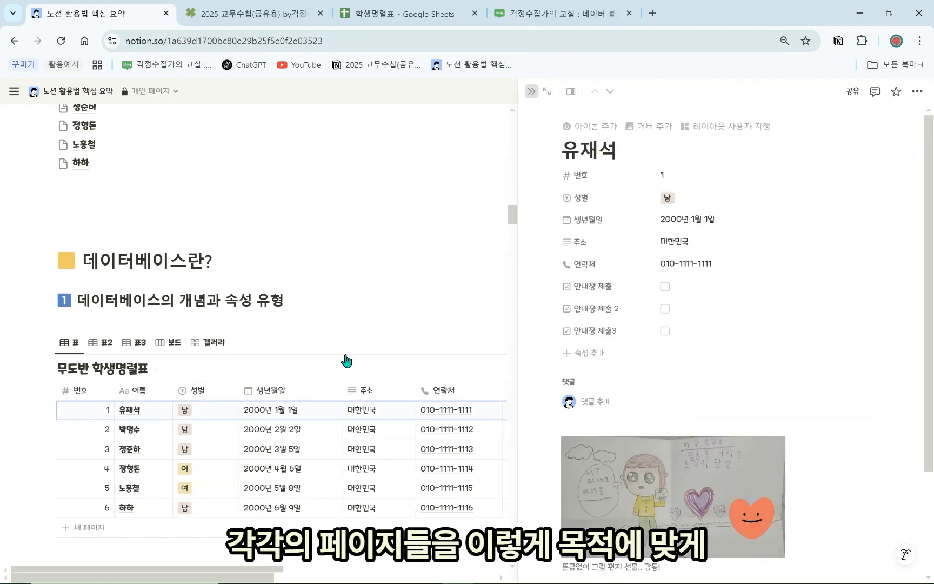
key("Escape")
scroll(160, 436, "down", 2)
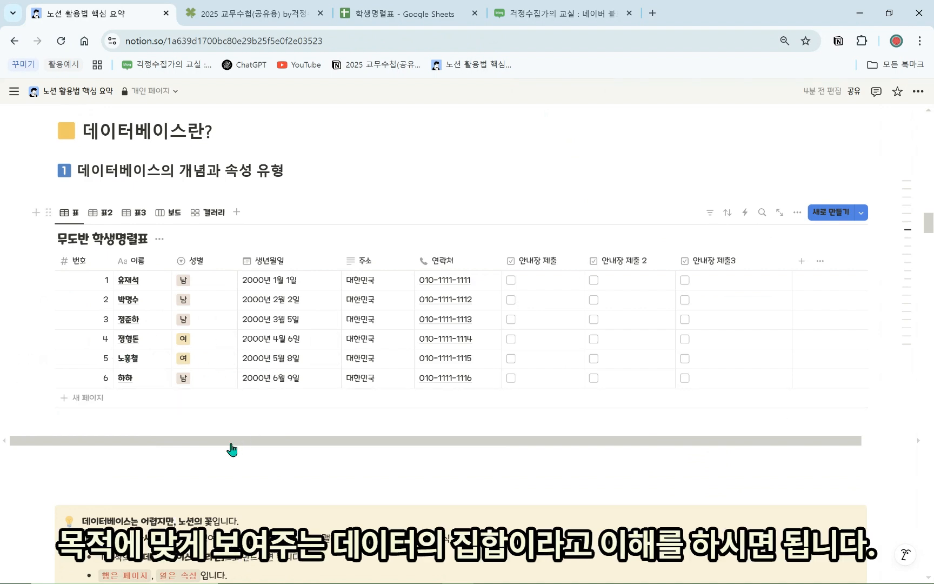
scroll(232, 450, "down", 1)
left_click_drag(279, 474, 106, 475)
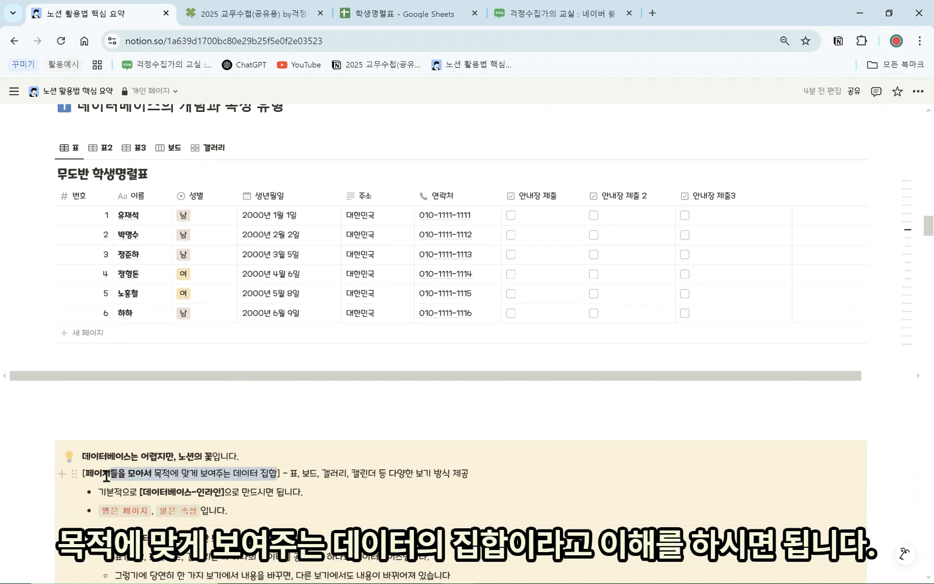
left_click(180, 484)
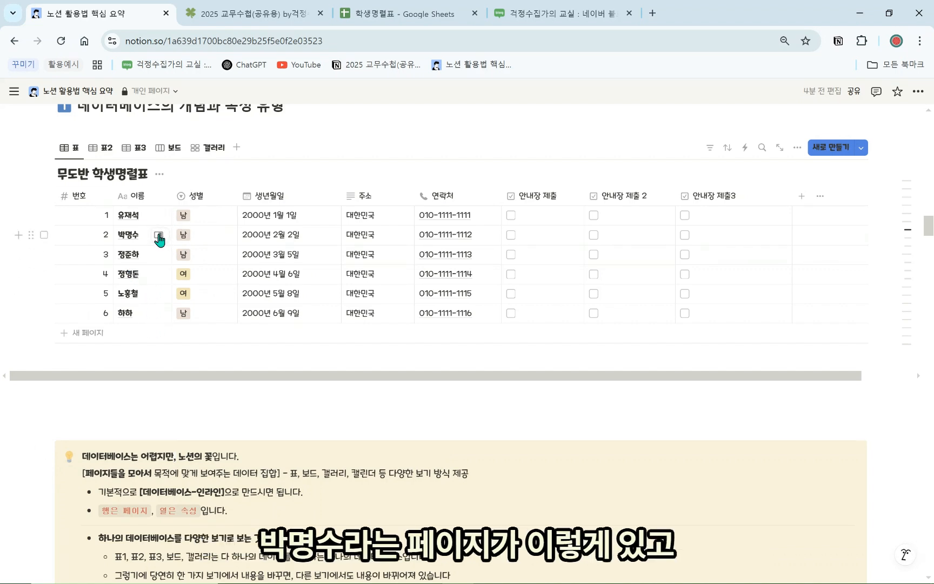
left_click(158, 235)
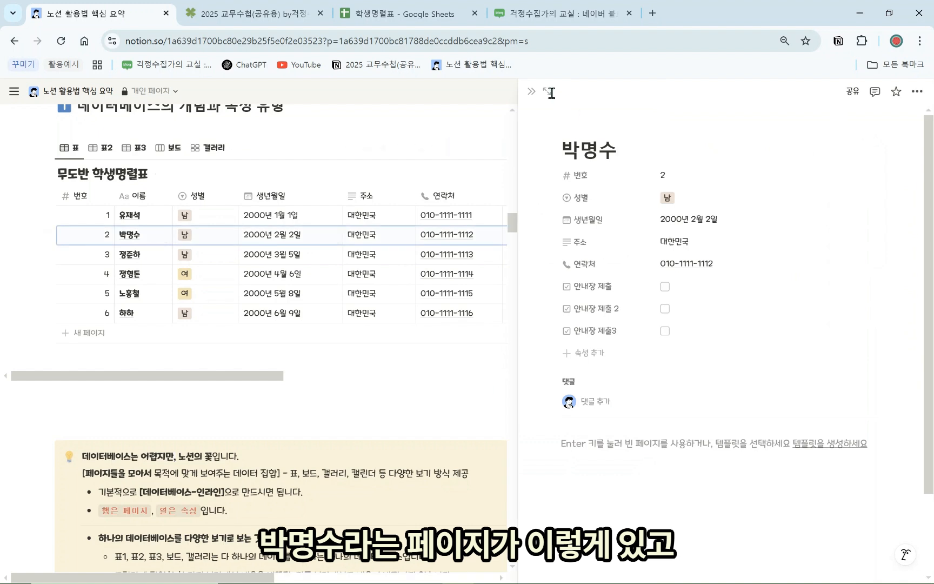
left_click(531, 91)
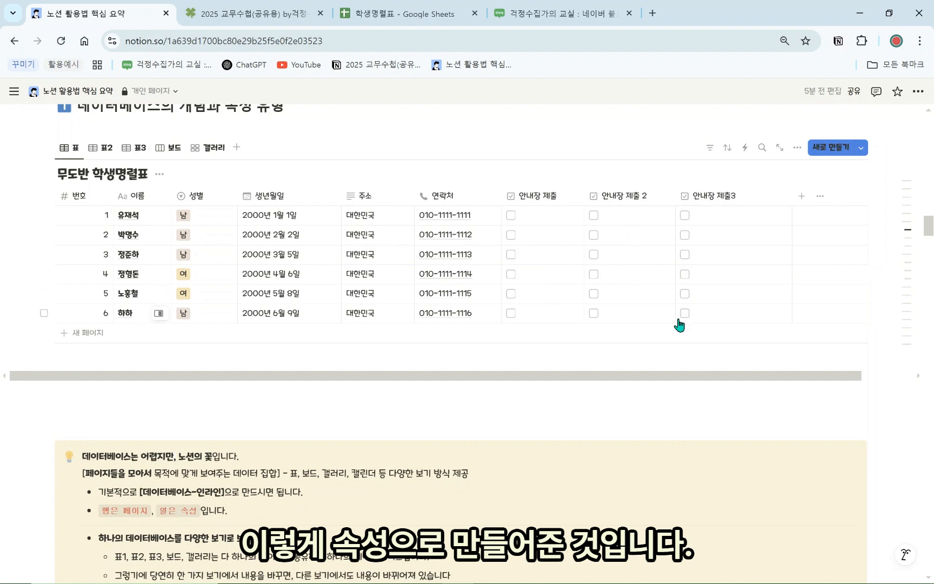
Add a new row to the roster and set its 번호 to 7
left_click(93, 334)
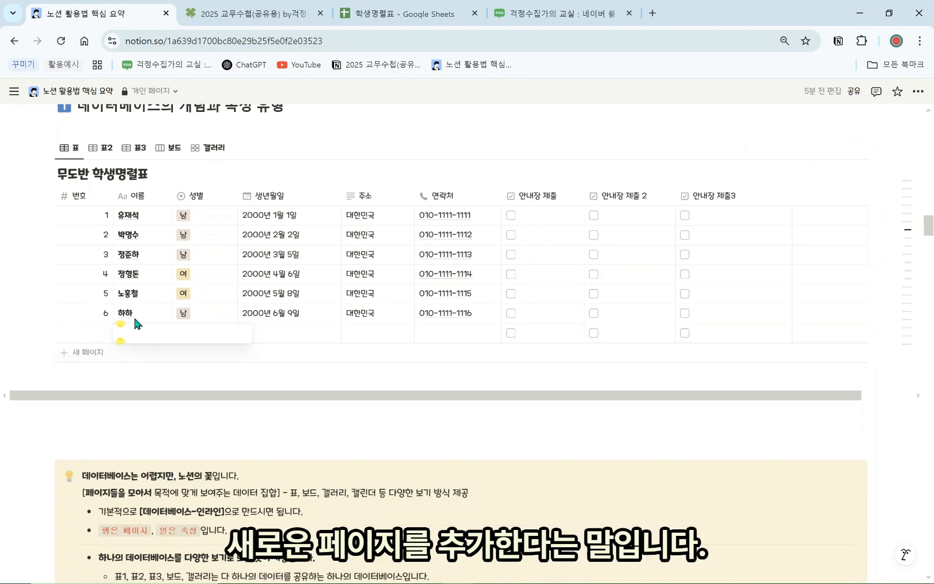
left_click(104, 334)
left_click(105, 333)
type("7")
key("Return")
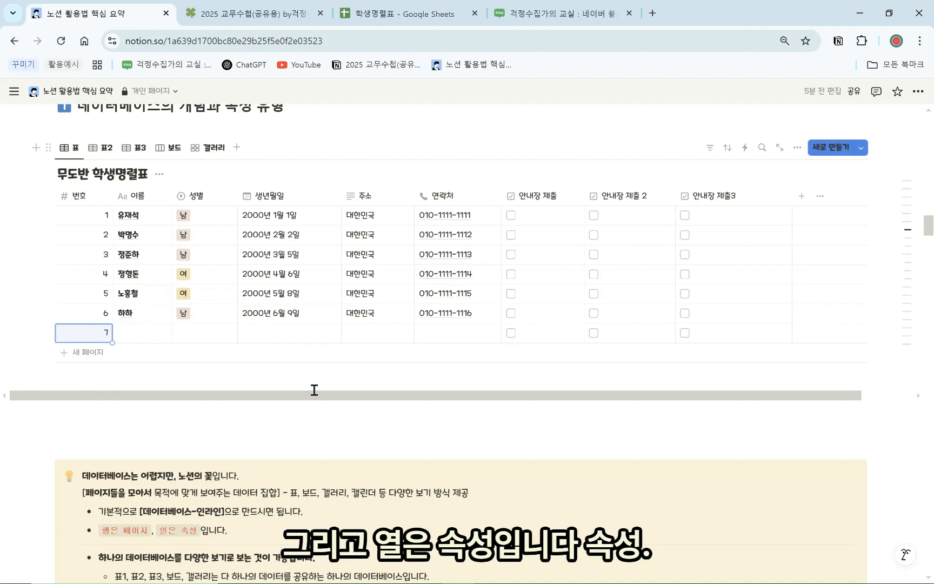
Browse the new property type list, then close it without adding a column
left_click_drag(319, 397, 378, 399)
left_click(749, 198)
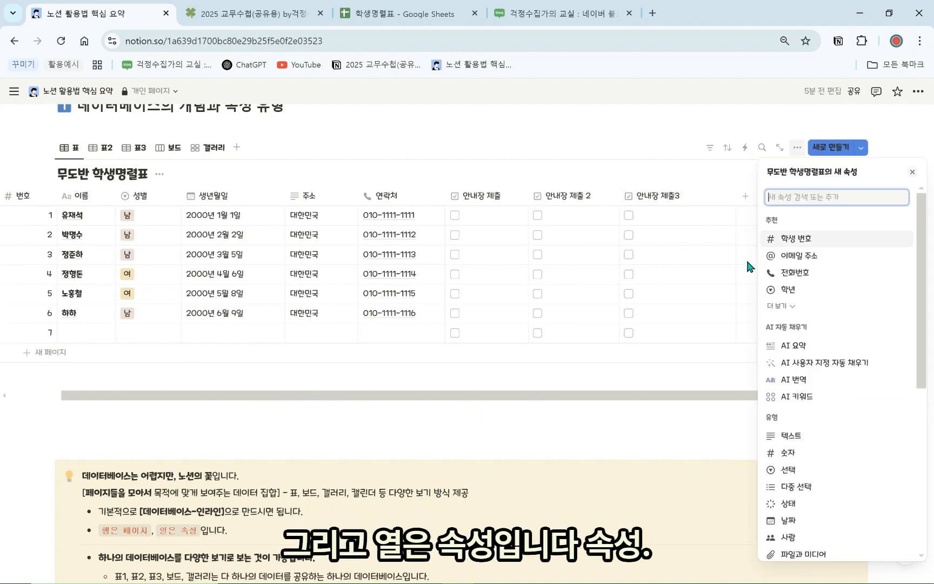
scroll(773, 400, "down", 3)
scroll(786, 427, "down", 2)
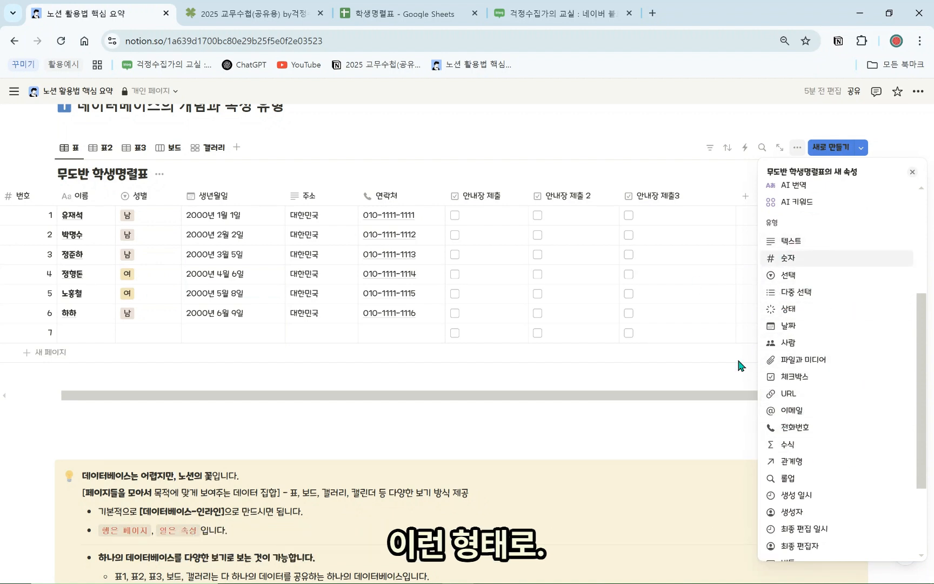
left_click(638, 405)
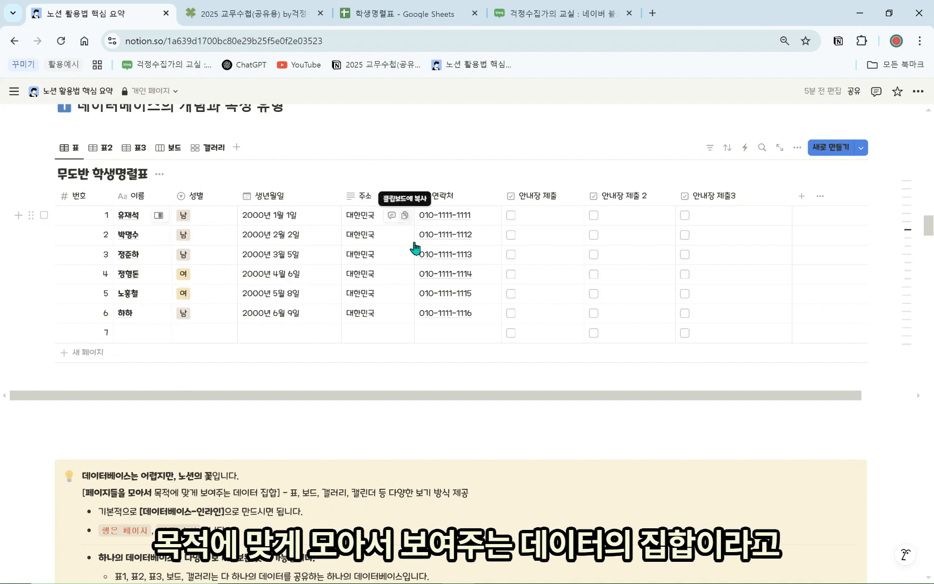
scroll(278, 376, "down", 1)
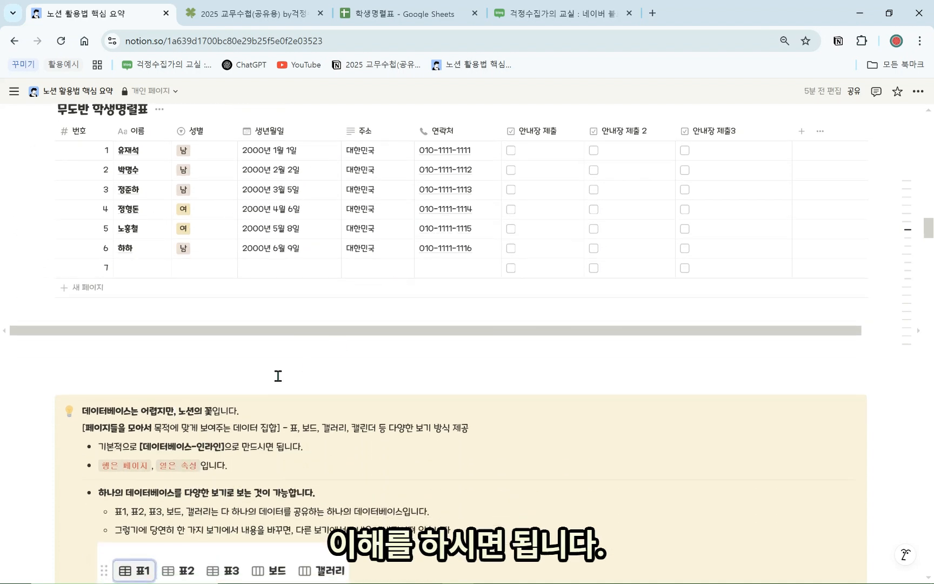
Type /데이터 below the table to preview database options, then dismiss and erase it
left_click(242, 361)
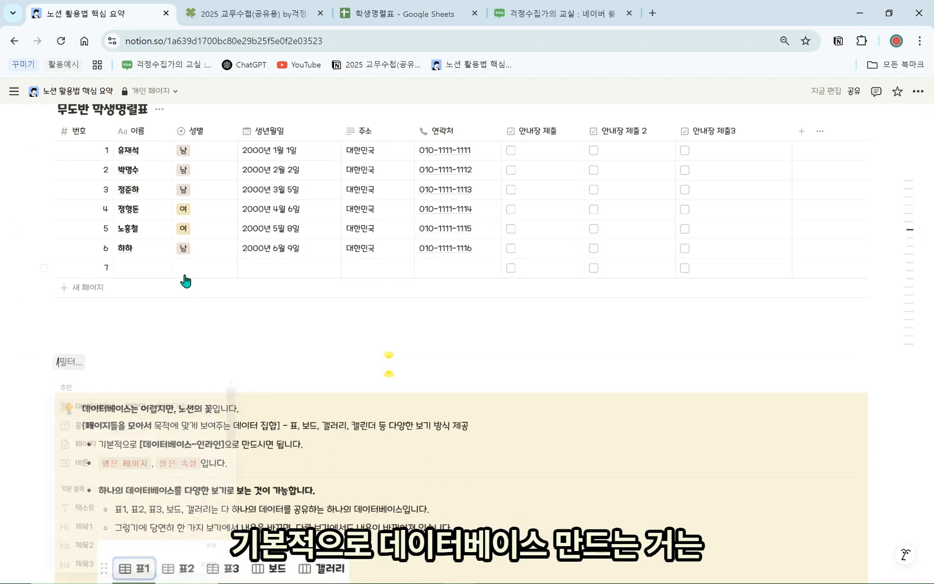
type("/데이터")
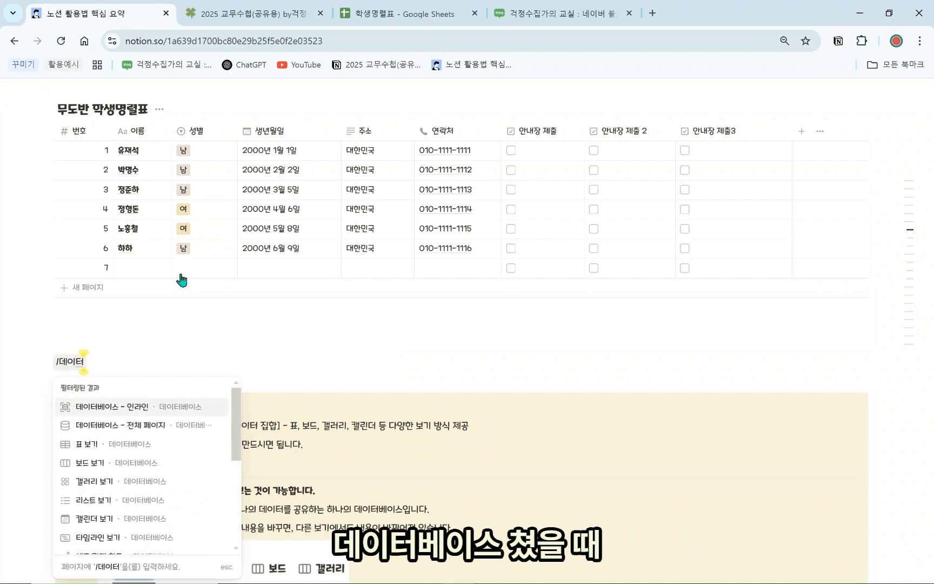
mouse_move(138, 412)
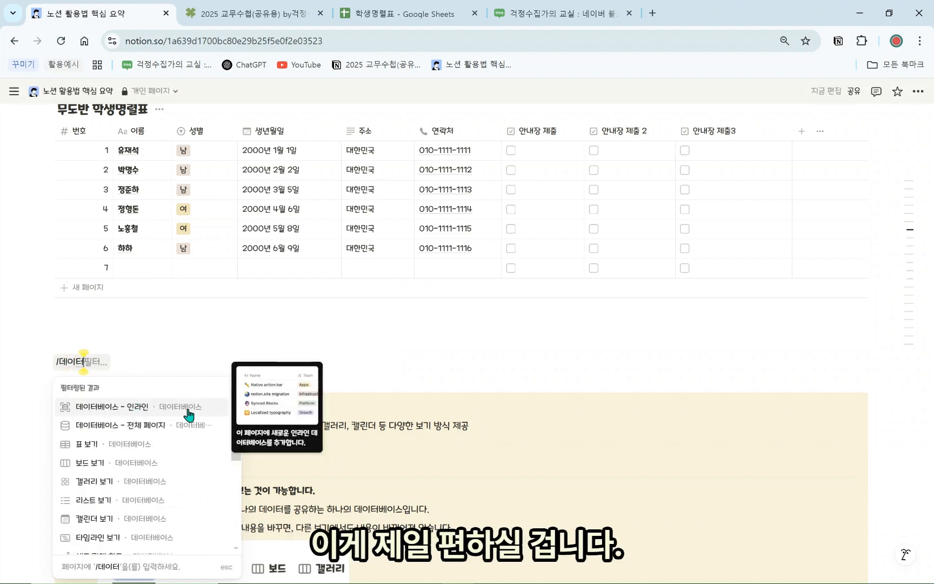
left_click(183, 359)
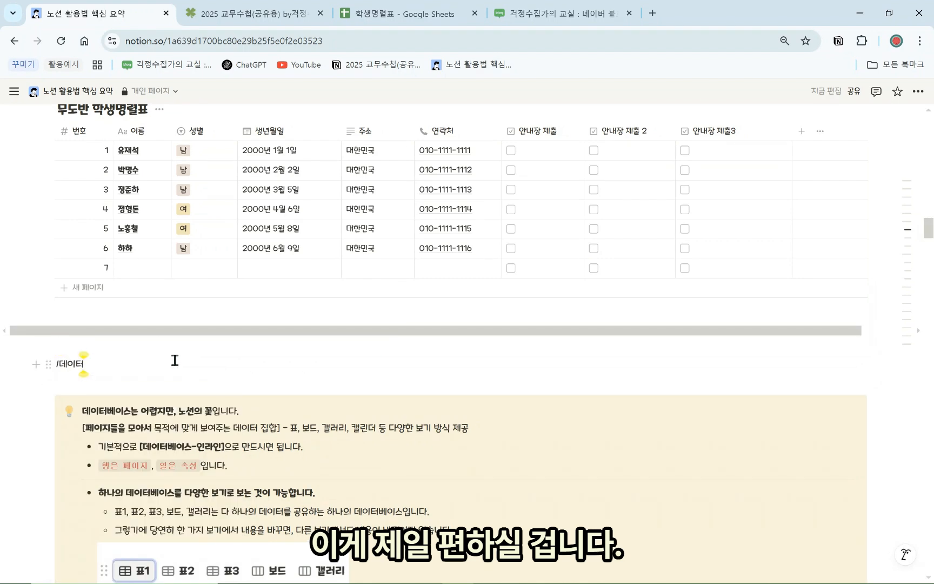
key("BackSpace")
key("BackSpace")
key("BackSpace")
key("BackSpace")
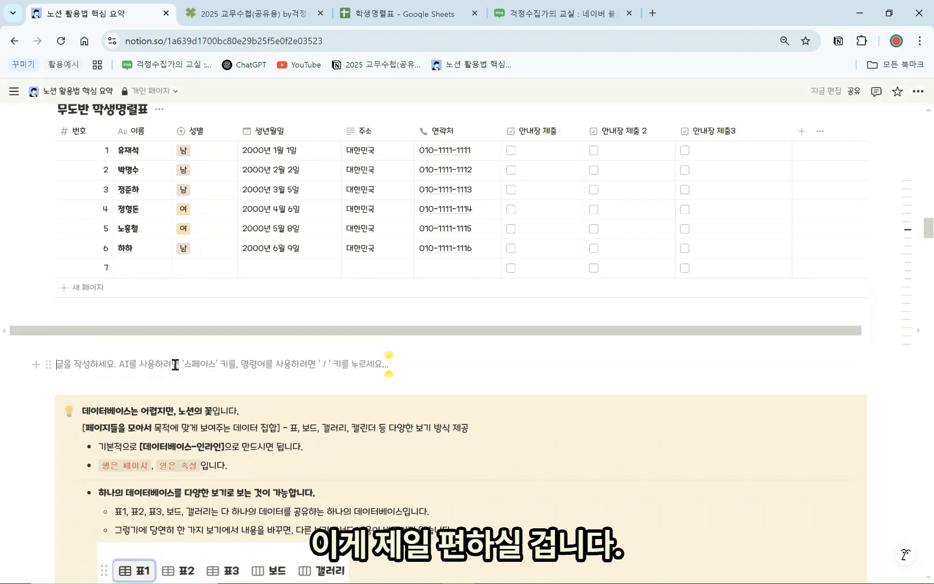
Delete the empty row 7 through its row handle menu's 삭제
left_click(33, 268)
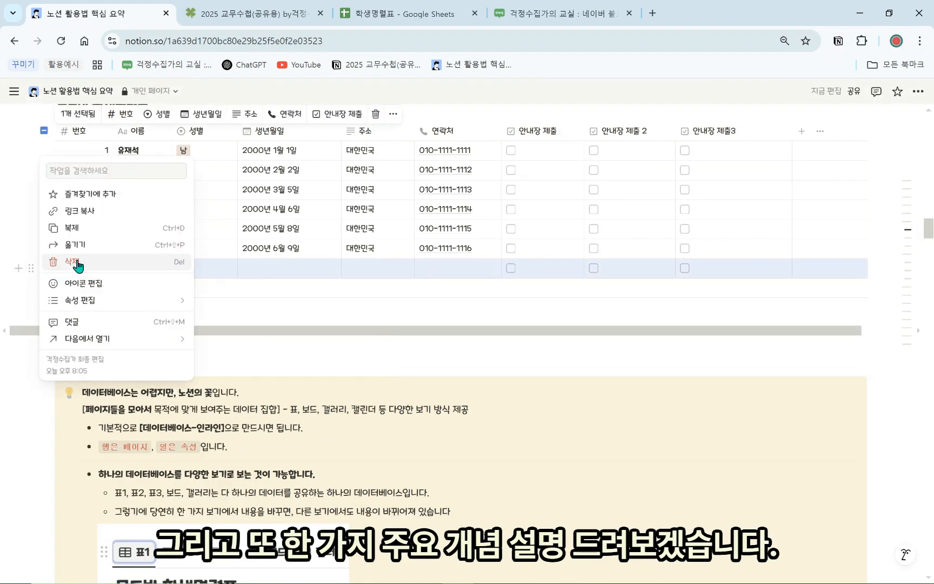
left_click(76, 264)
scroll(134, 340, "up", 3)
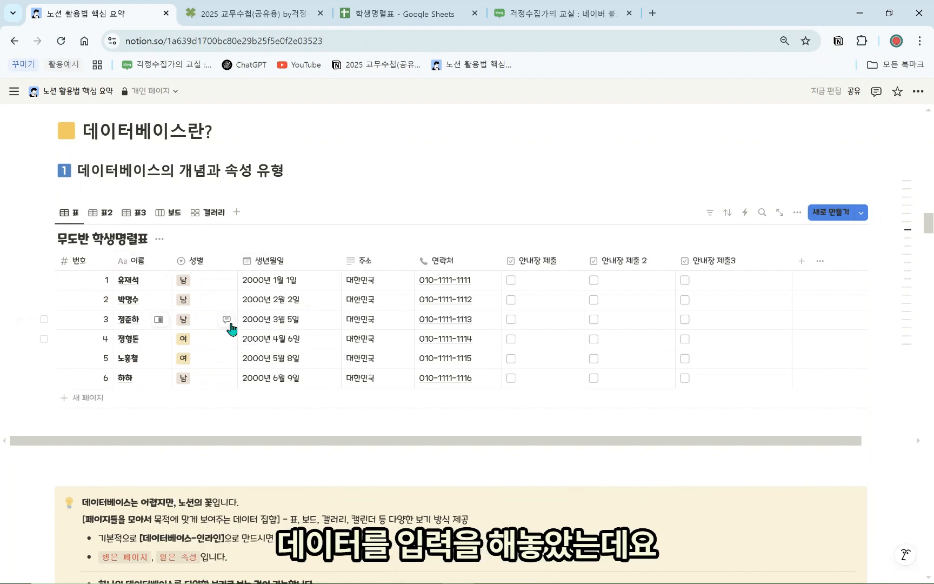
Tour the 표2, 표3, 보드 and 갤러리 views, then return to 표
left_click(98, 217)
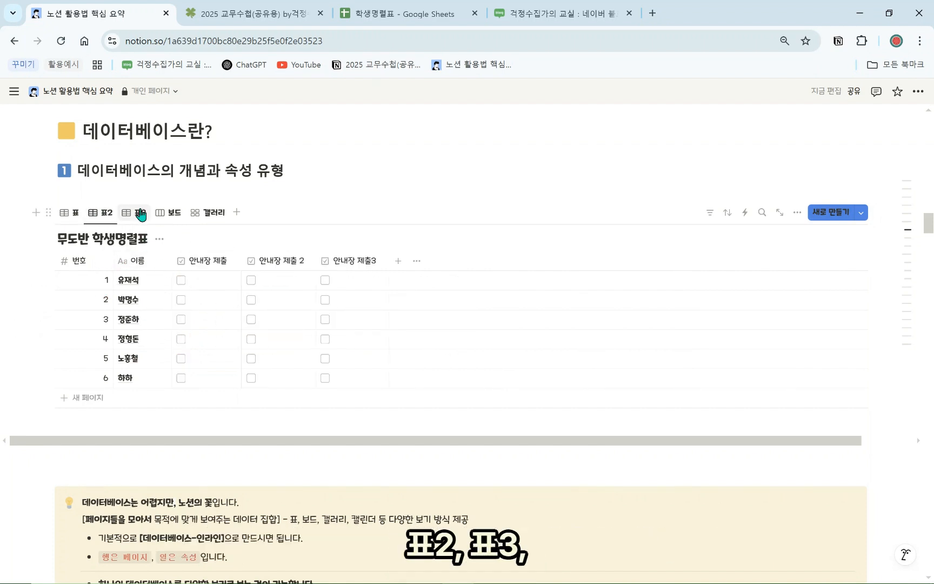
left_click(140, 217)
left_click(173, 213)
left_click(208, 213)
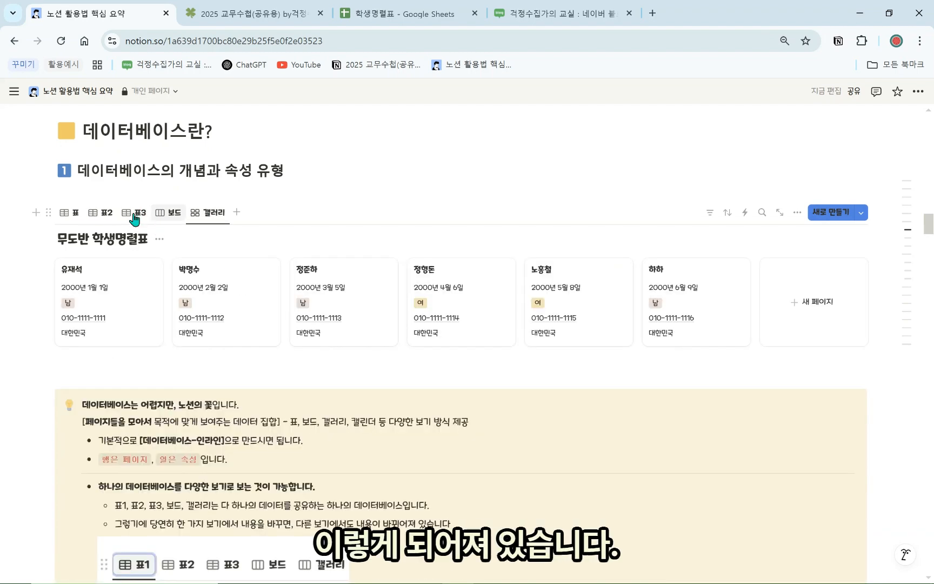
left_click(69, 213)
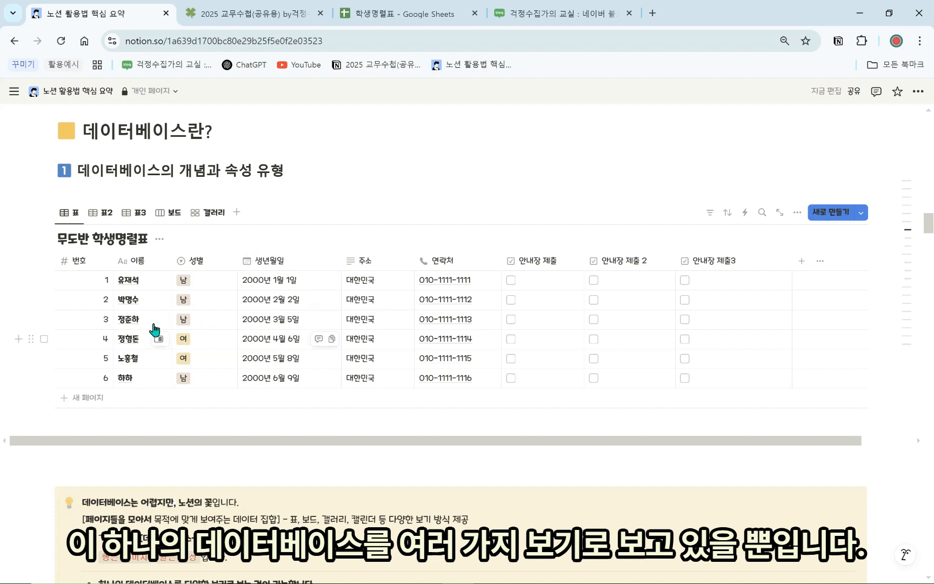
Repeat the view tour twice more, finishing on the full 표 table view
left_click(101, 213)
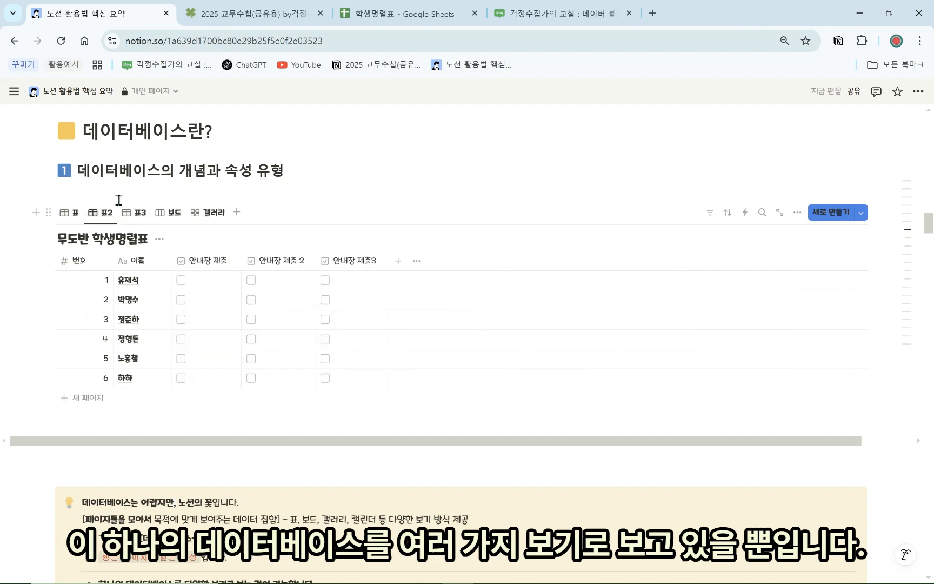
left_click(133, 213)
left_click(169, 212)
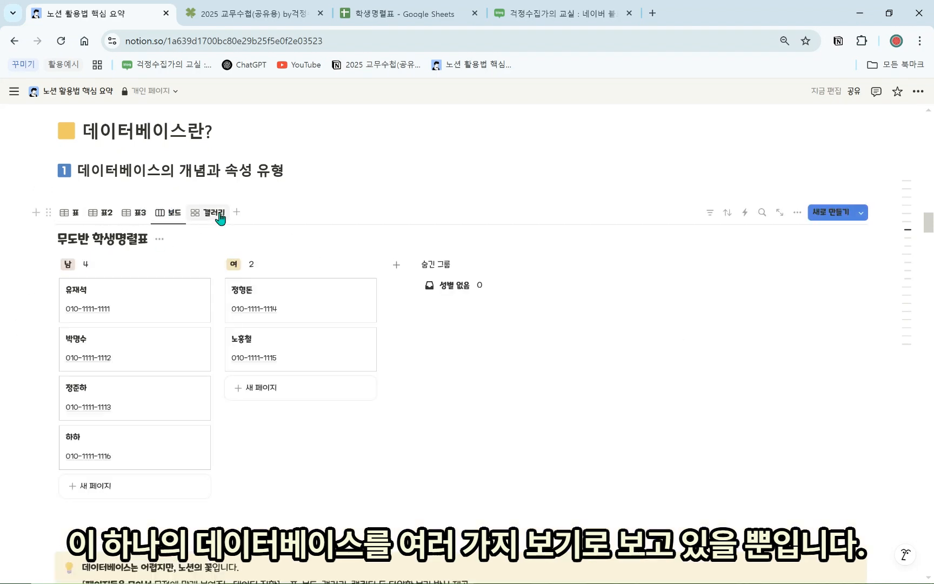
left_click(208, 212)
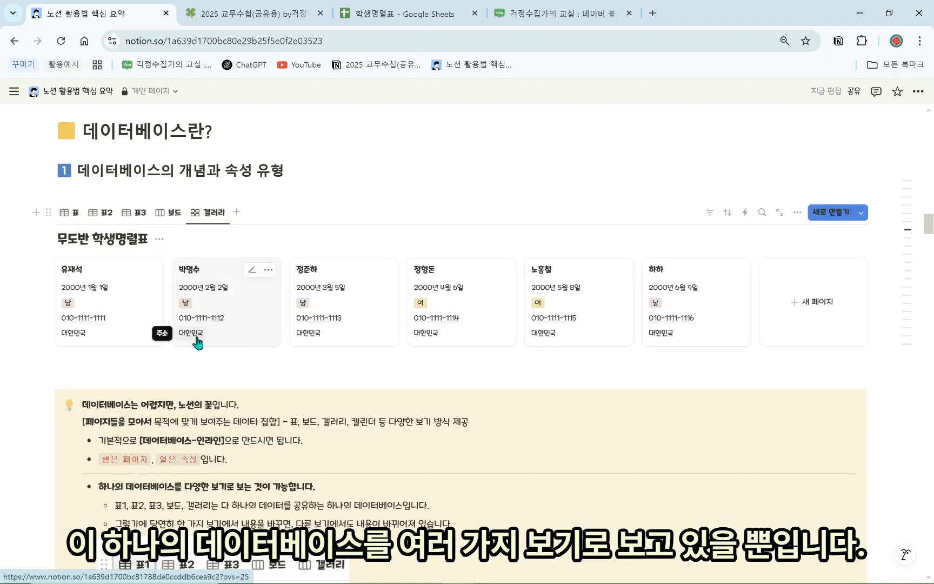
left_click(72, 213)
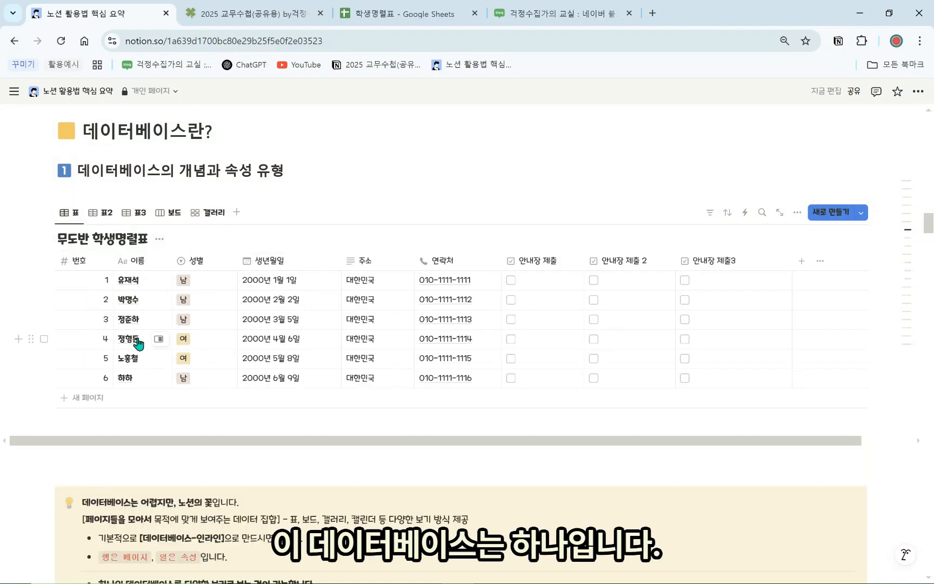
left_click(101, 213)
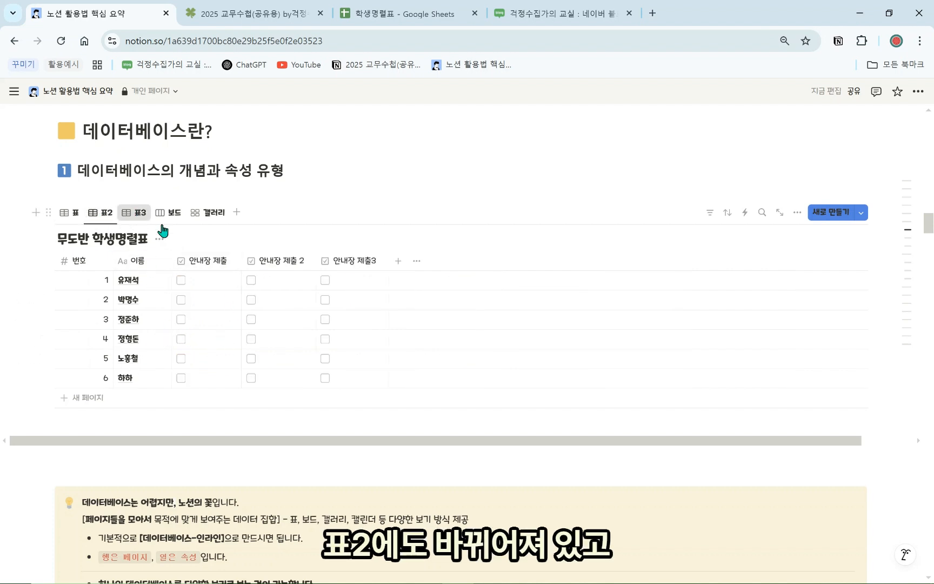
left_click(135, 212)
left_click(166, 219)
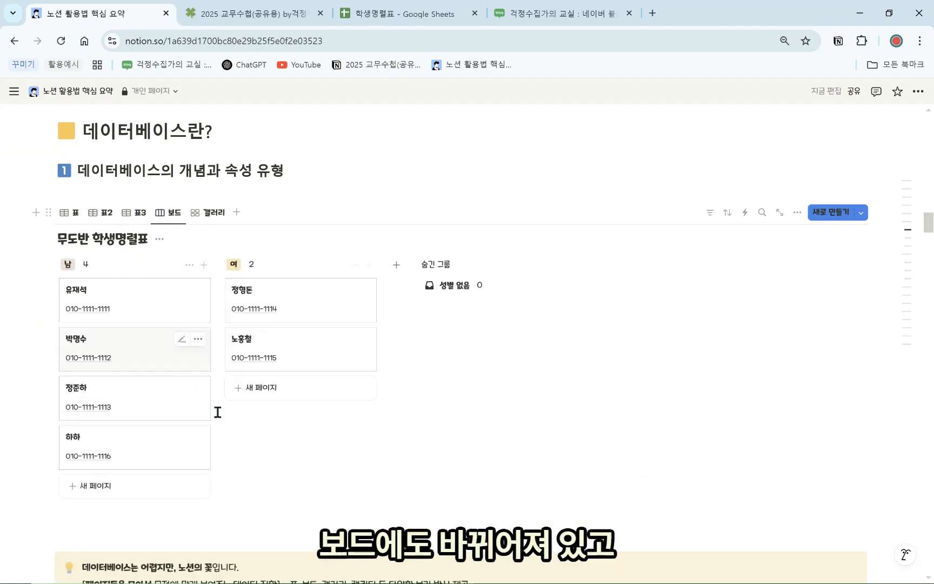
left_click(72, 216)
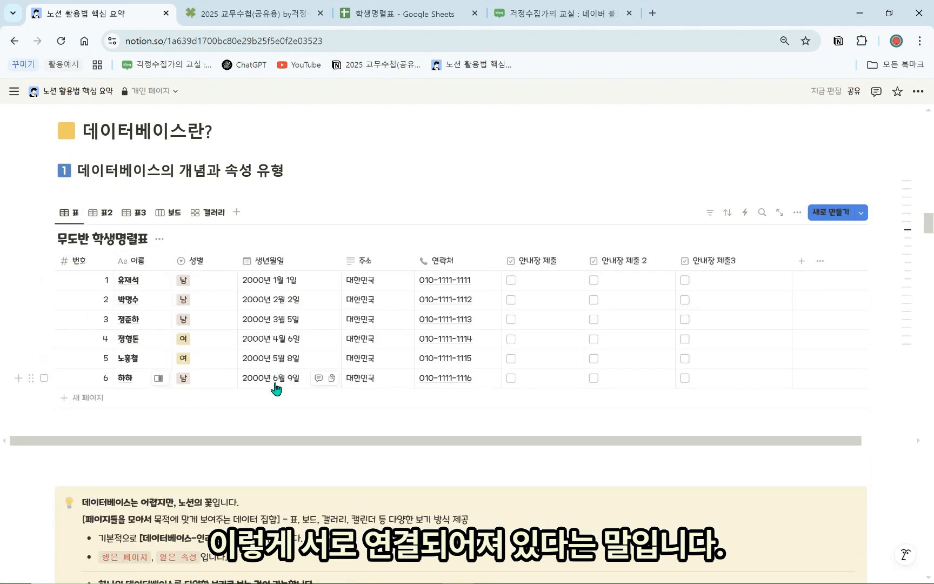
Change the first student's 성별 to 여
left_click(138, 279)
left_click(184, 276)
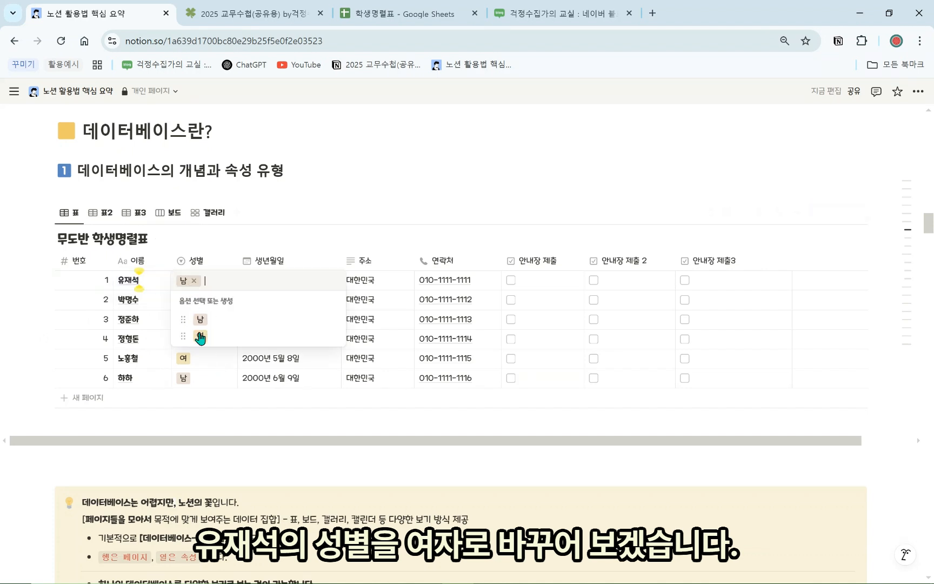
left_click(202, 337)
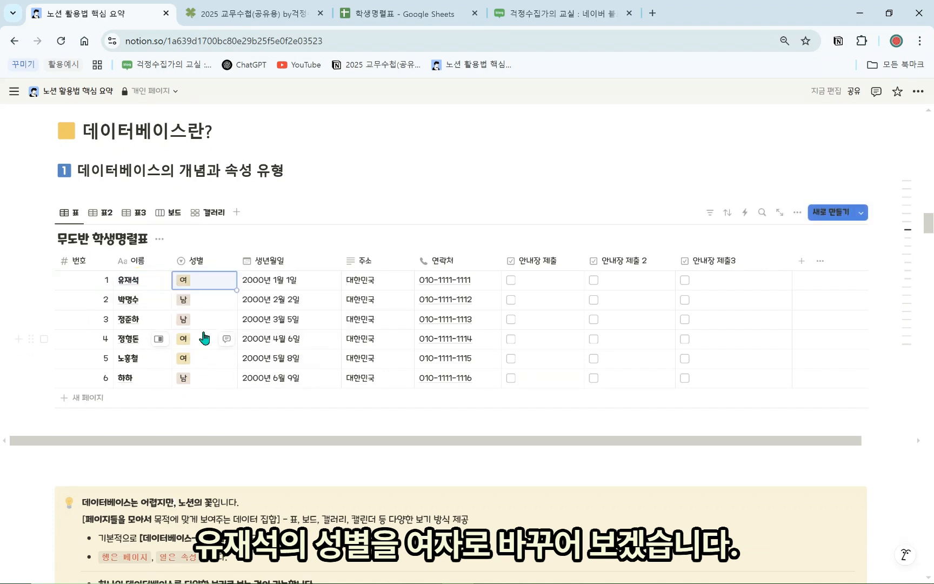
Check the change in the 표3, 보드, 갤러리, 표 and 표2 views, ending with the new-view type list open
left_click(134, 212)
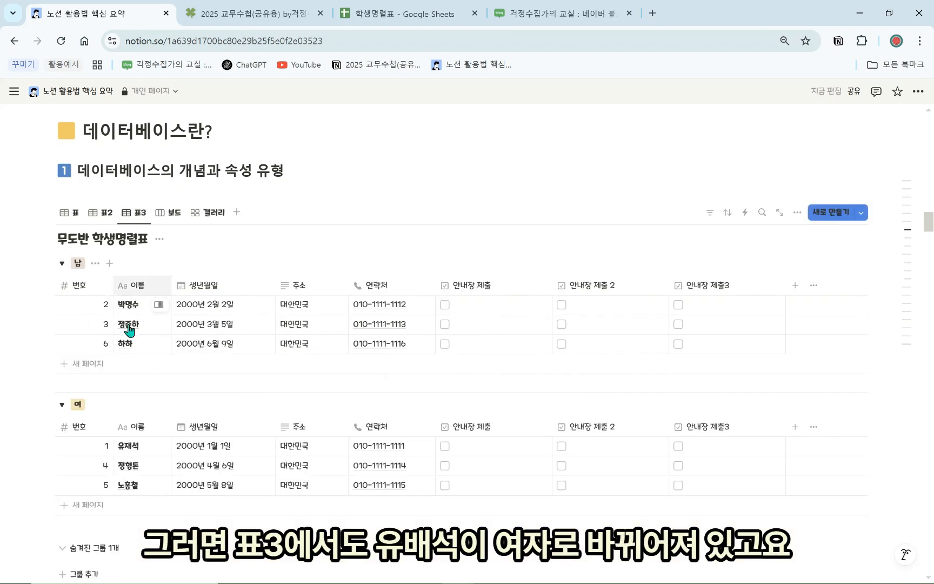
scroll(130, 429, "down", 1)
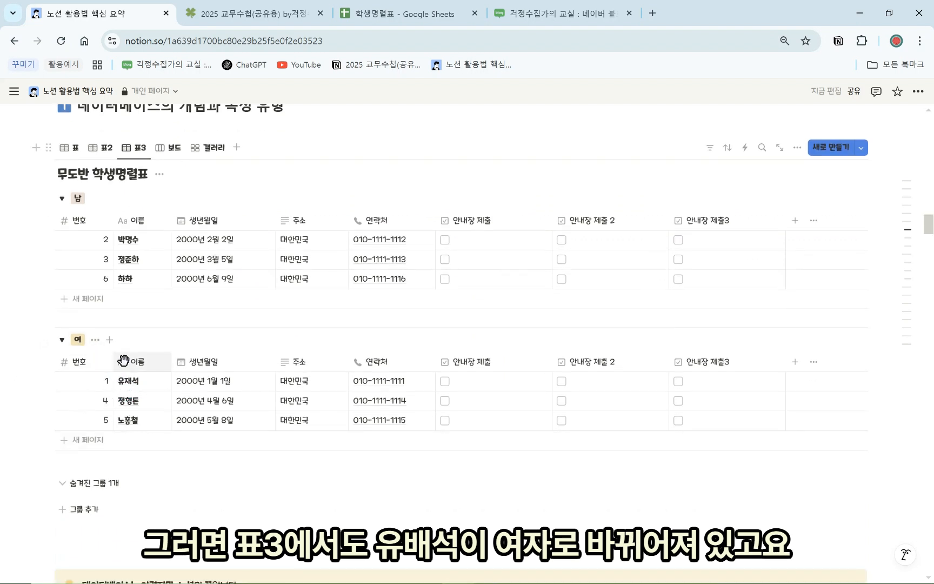
scroll(161, 220, "up", 1)
left_click(168, 214)
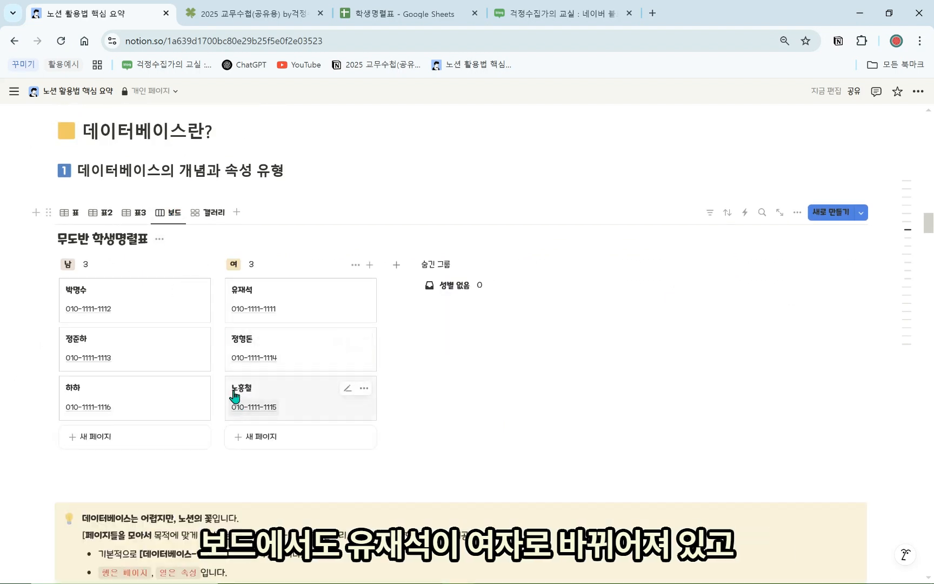
left_click(208, 214)
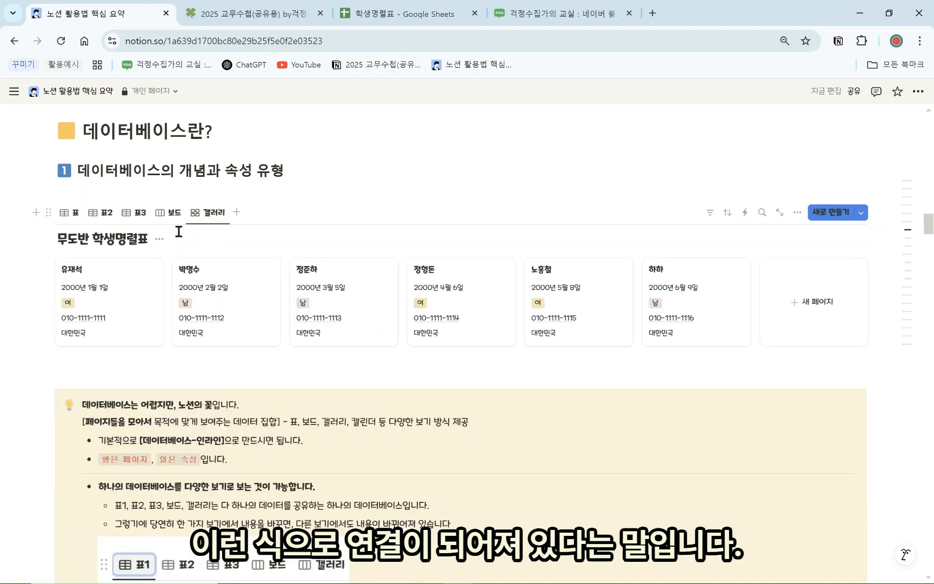
left_click(69, 213)
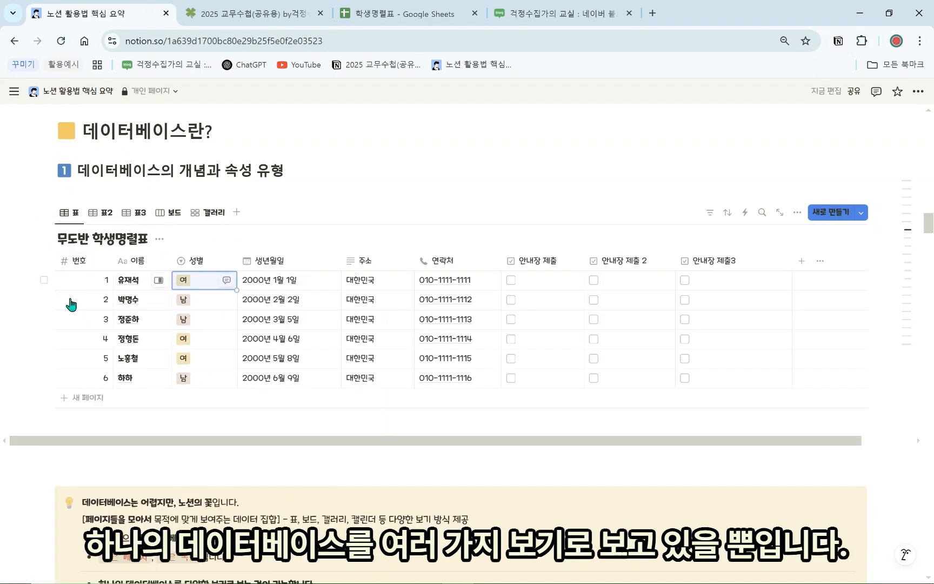
left_click(101, 214)
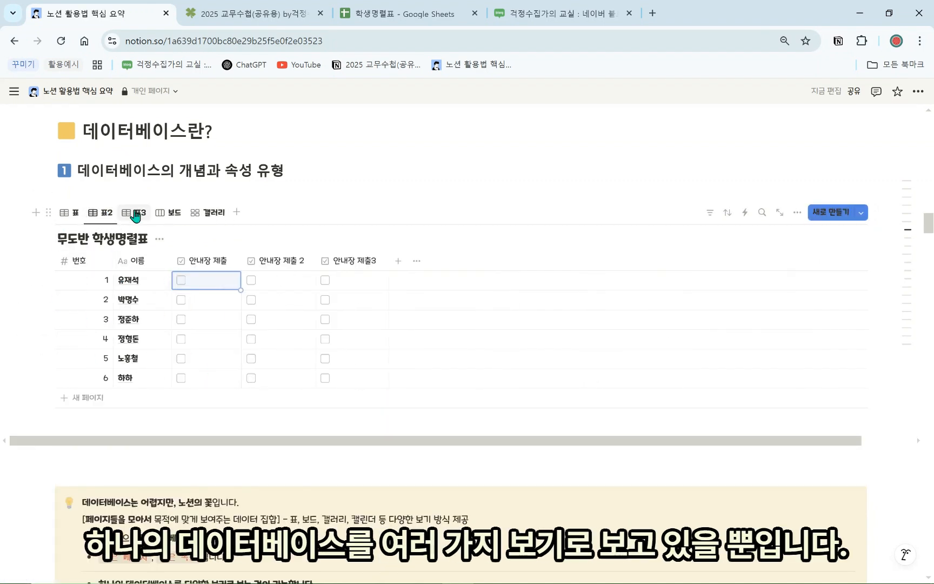
left_click(171, 212)
left_click(206, 212)
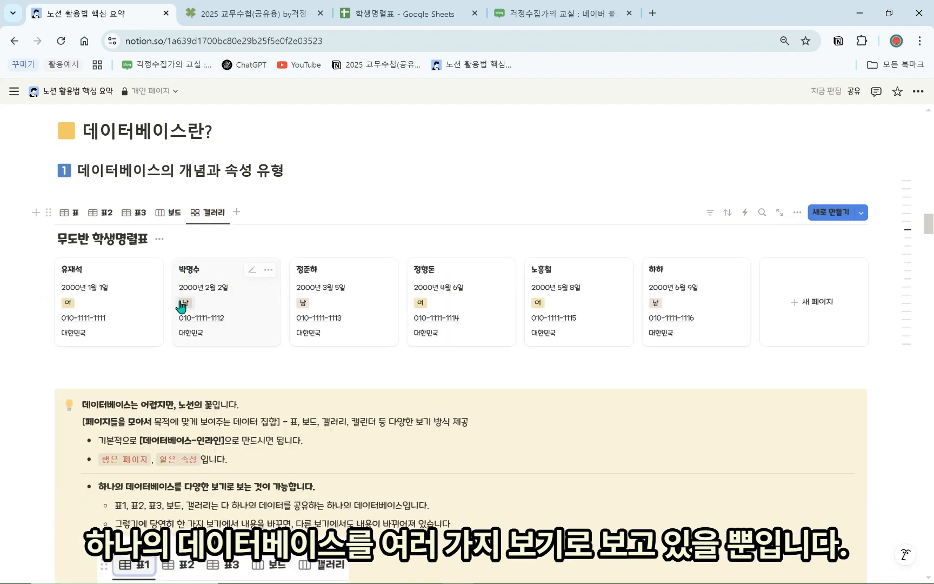
left_click(236, 213)
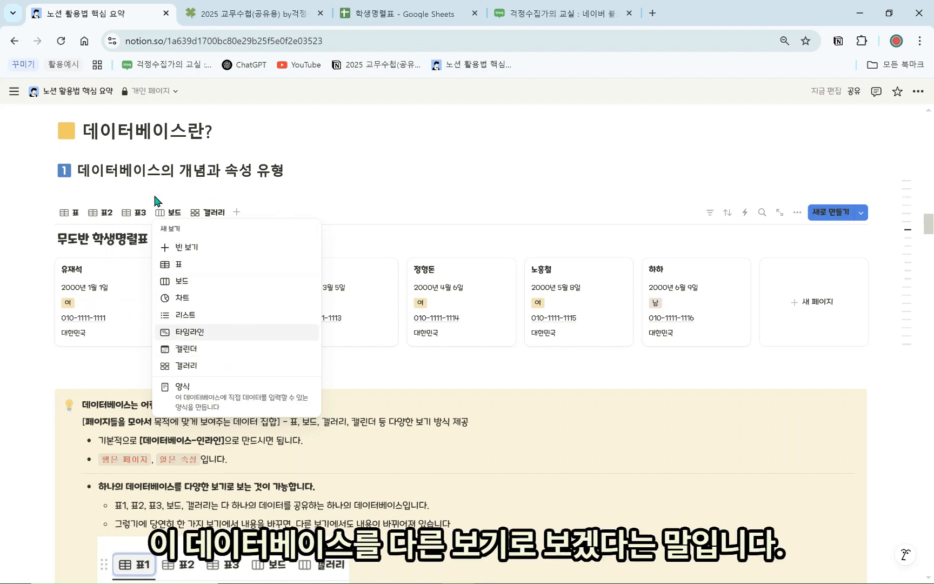
Close, reopen and dismiss the new-view list without adding a view, then scroll through the callout notes
left_click(204, 188)
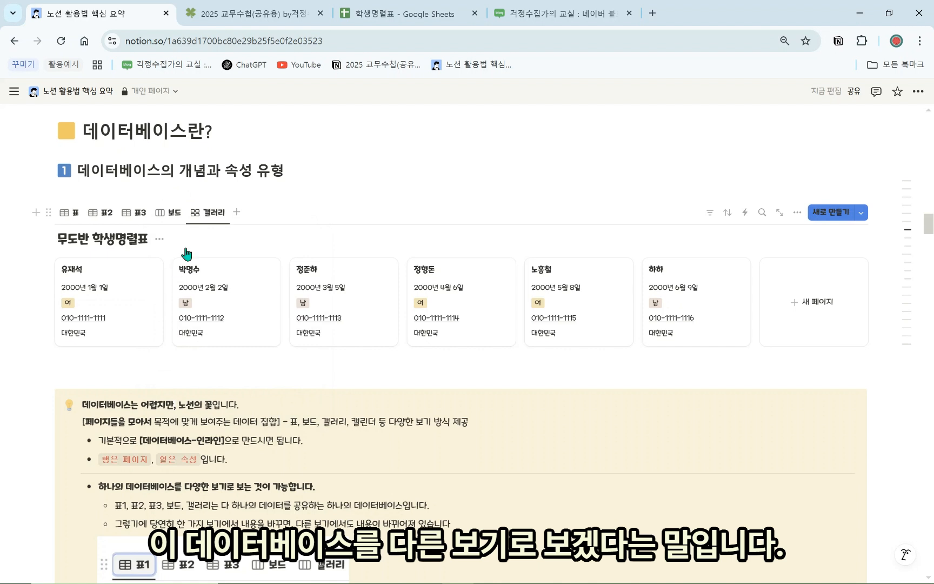
left_click(236, 212)
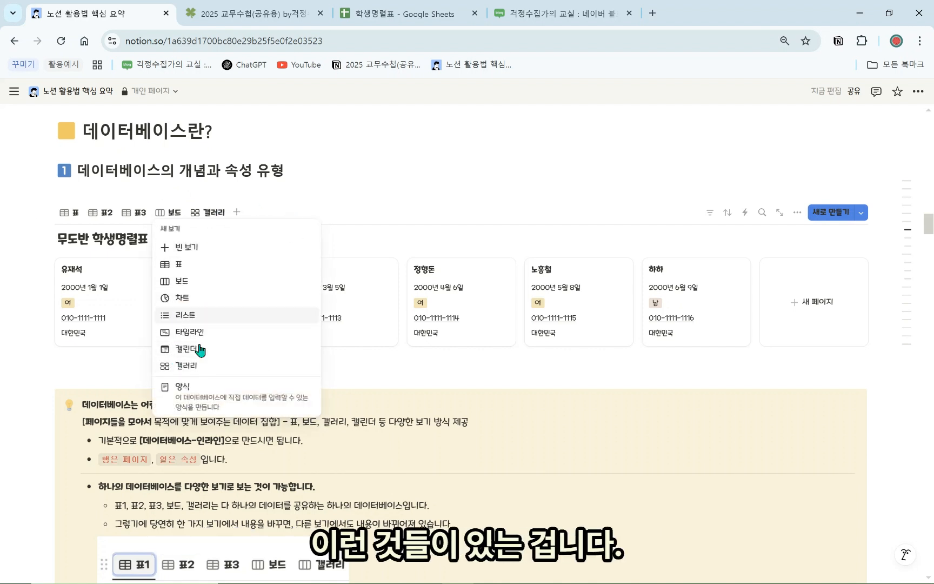
left_click(78, 253)
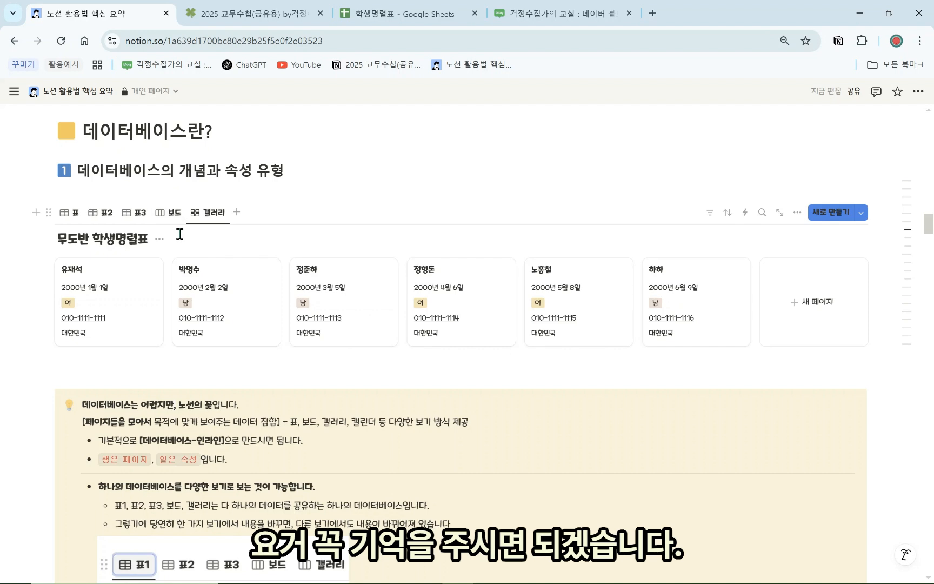
scroll(179, 238, "down", 4)
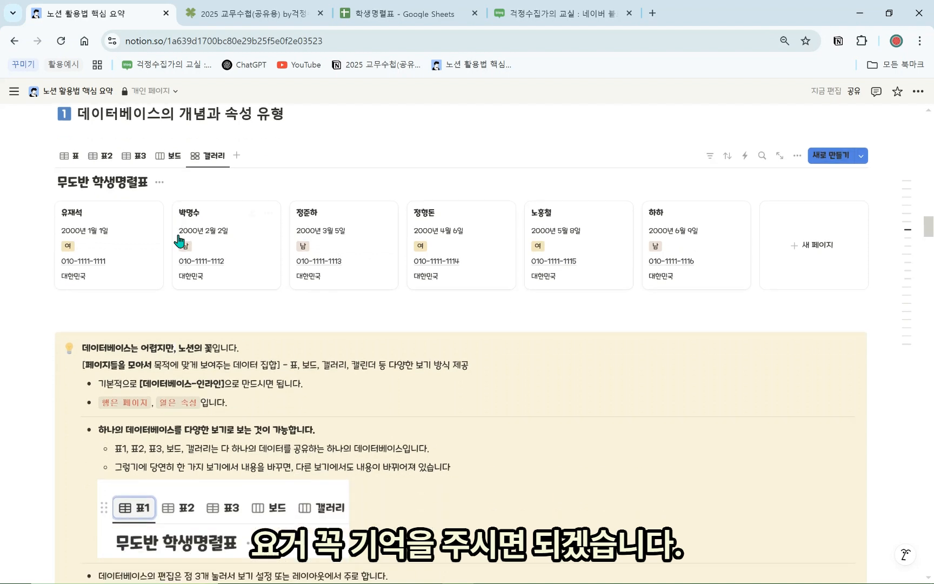
mouse_move(198, 360)
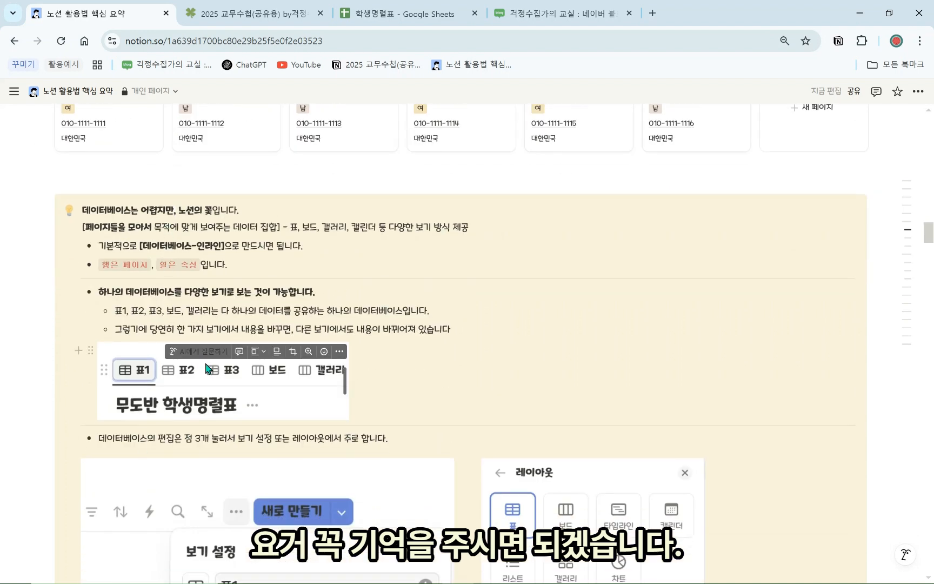
scroll(206, 369, "down", 3)
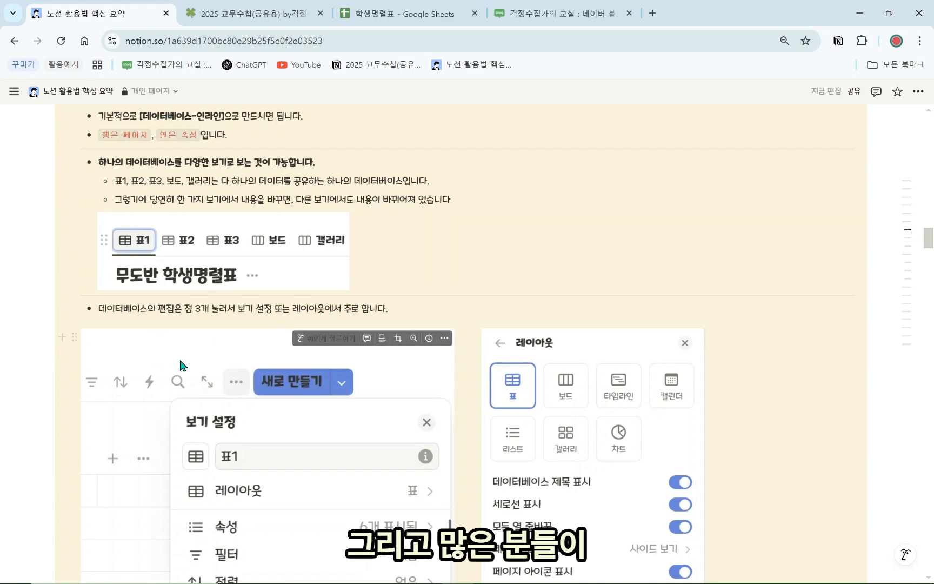
scroll(224, 374, "up", 4)
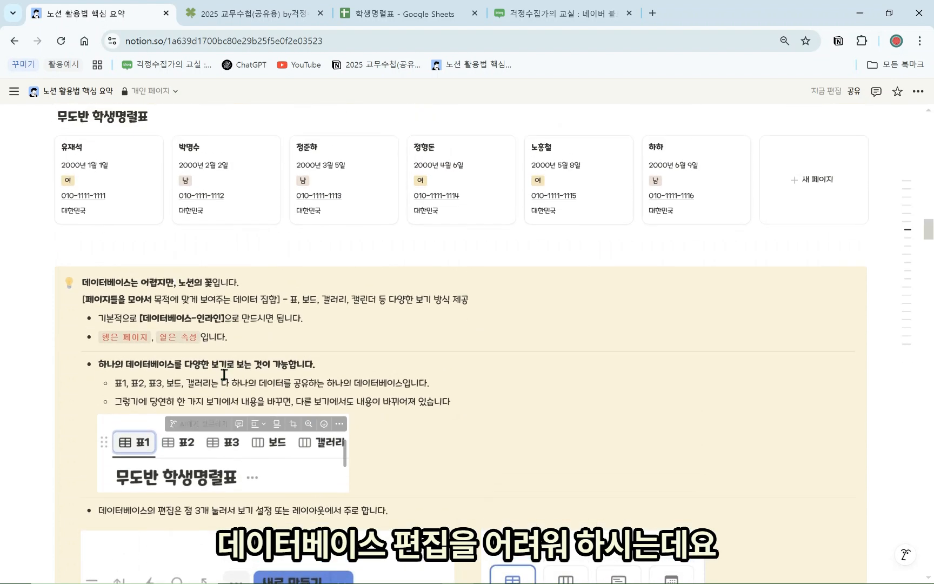
scroll(224, 374, "up", 3)
Switch to the 표 view and bring up its layout options in the view settings
left_click(73, 214)
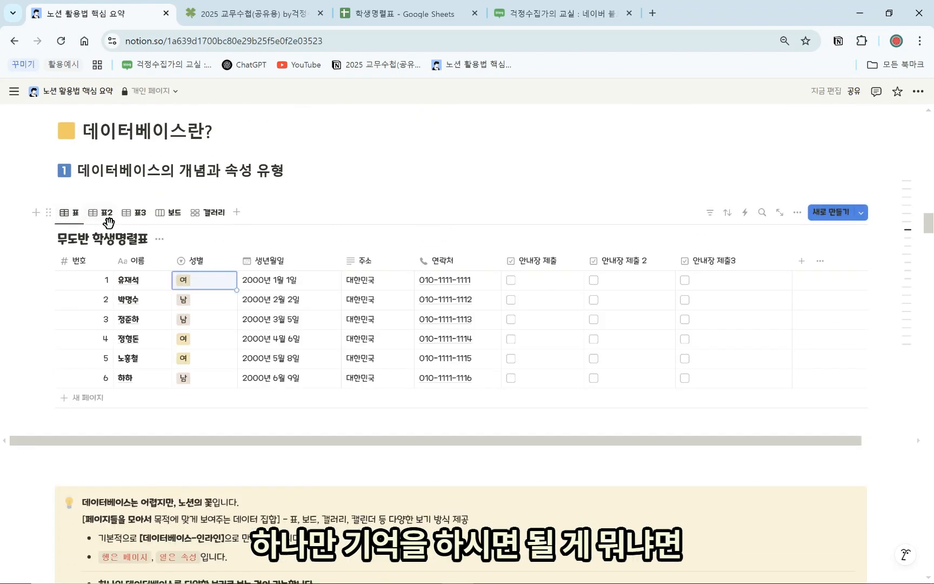
left_click(686, 181)
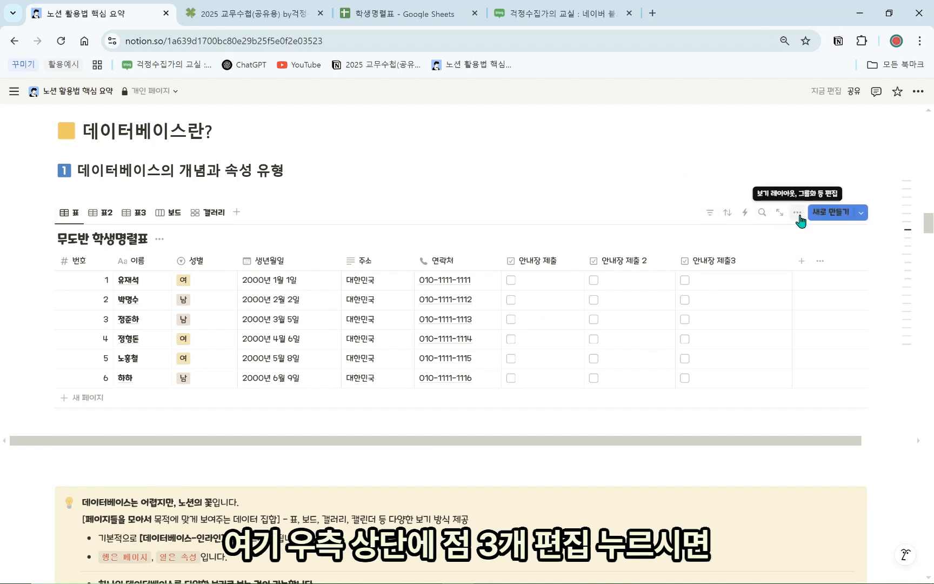
left_click(798, 213)
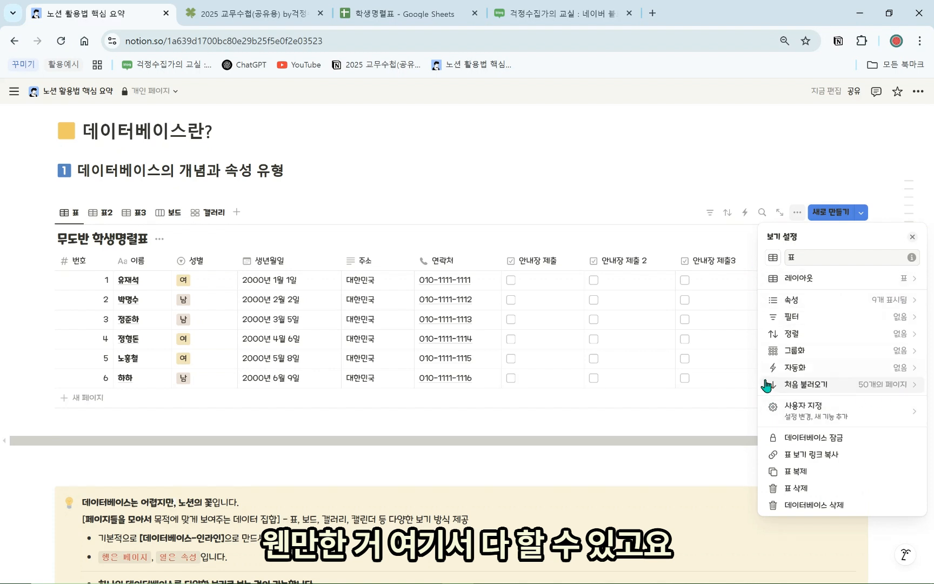
left_click(872, 280)
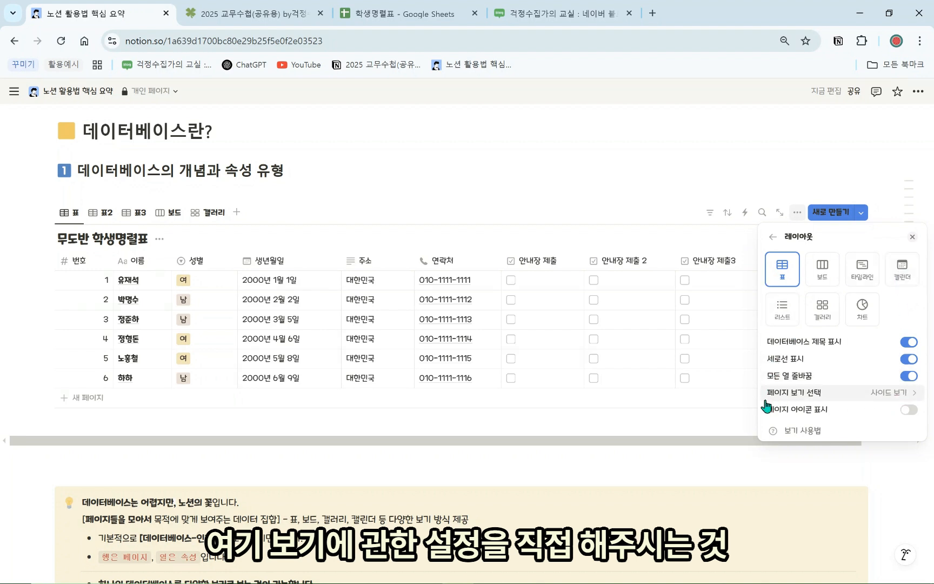
left_click(768, 236)
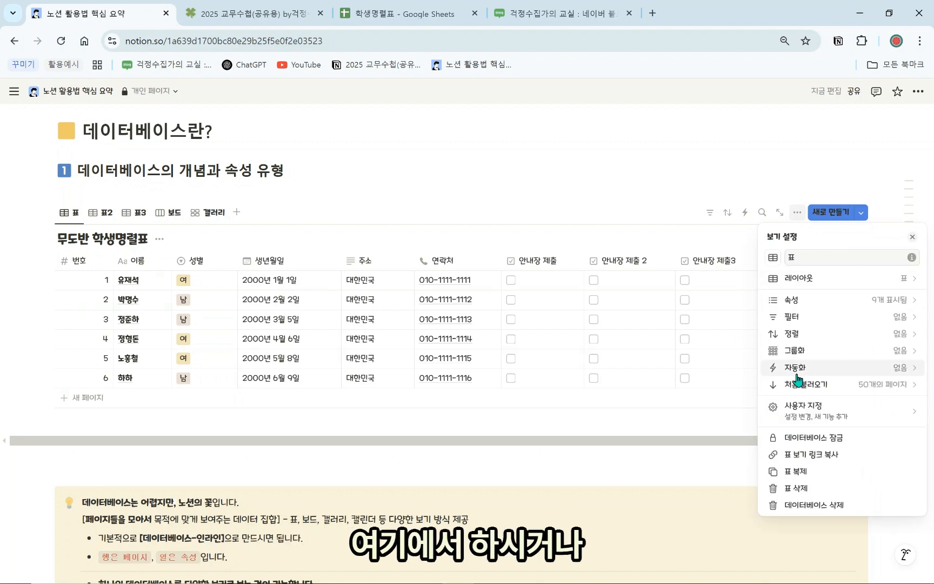
left_click(861, 282)
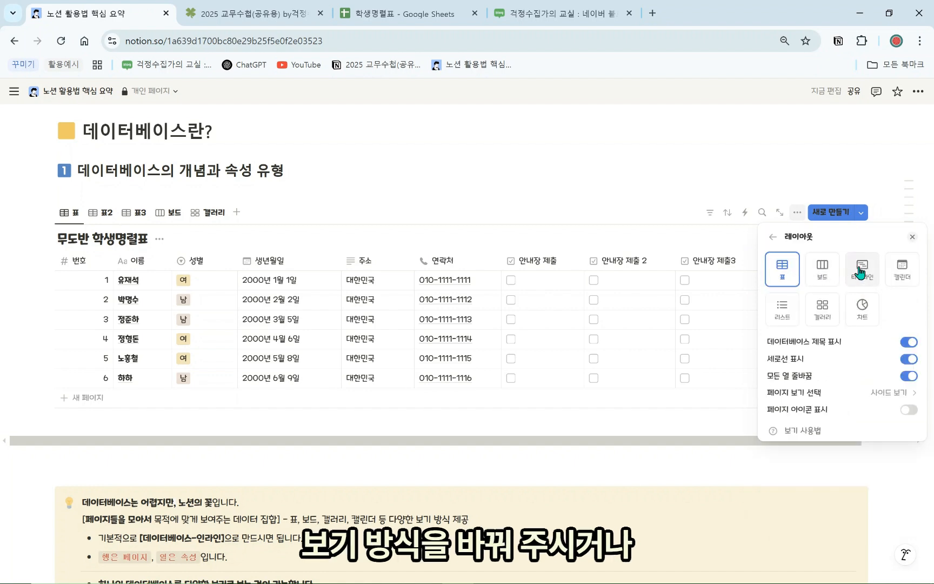
Try the calendar and timeline layouts, then set the 표 view's layout to 보드
left_click(901, 270)
left_click(862, 269)
left_click(822, 269)
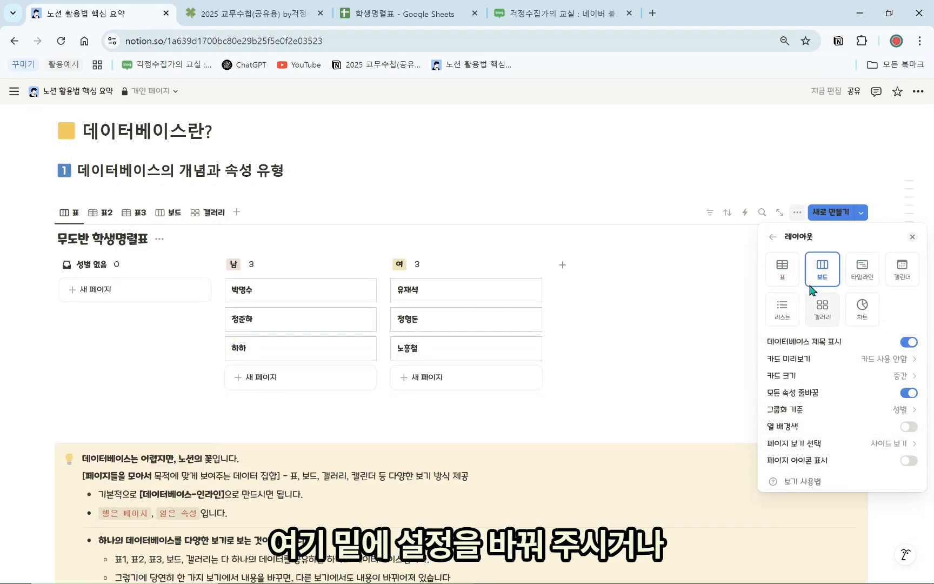
left_click(773, 237)
left_click(790, 185)
Reopen the view settings and switch the roster's layout back to a table
left_click(797, 212)
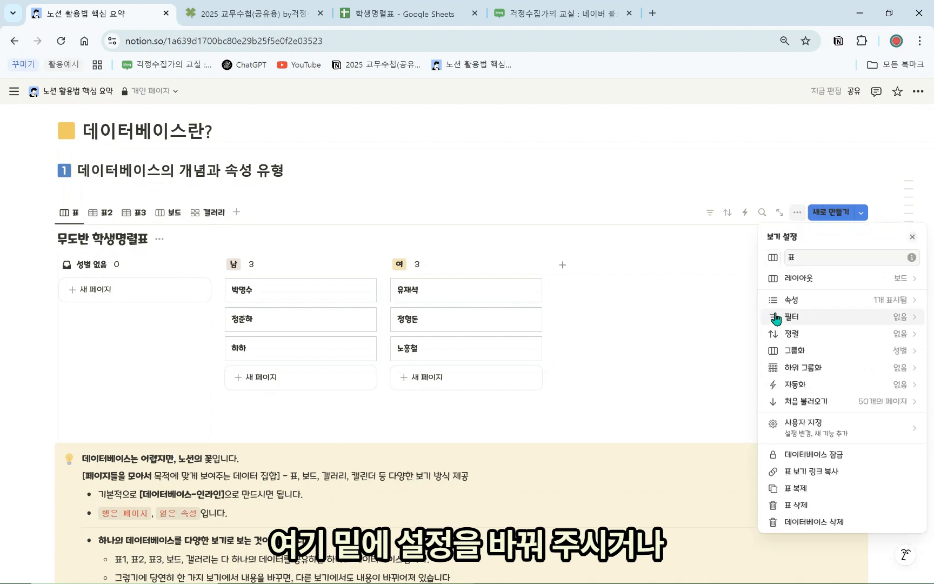
left_click(836, 285)
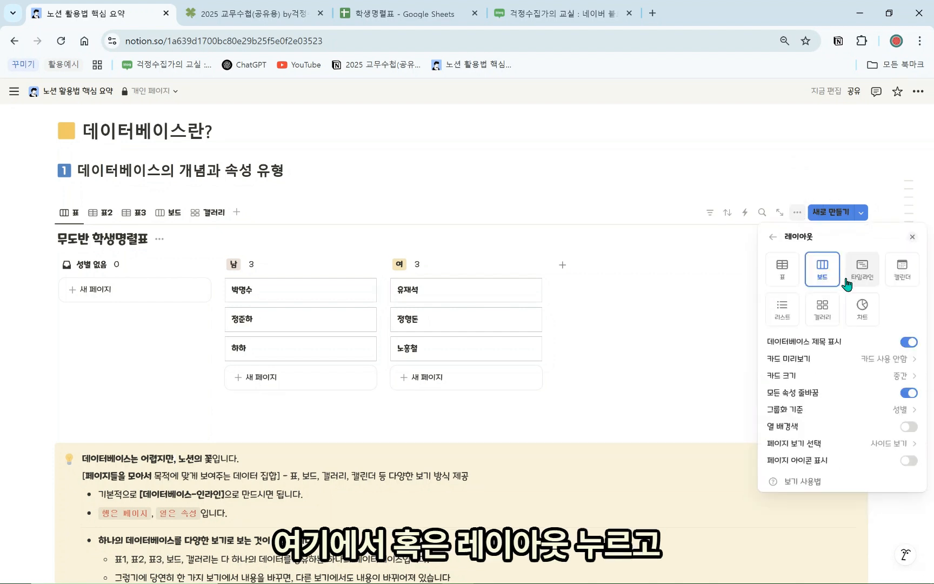
left_click(831, 164)
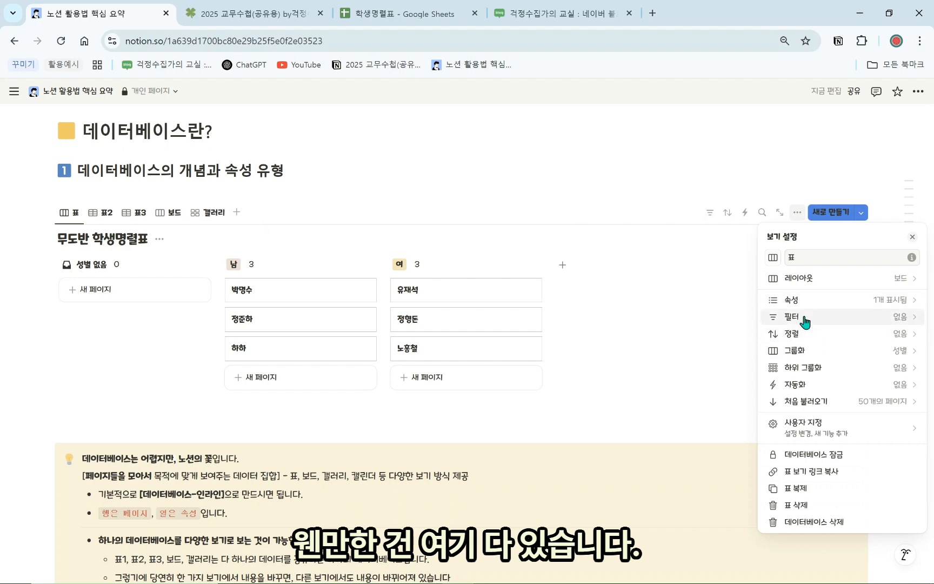
left_click(687, 217)
left_click(798, 213)
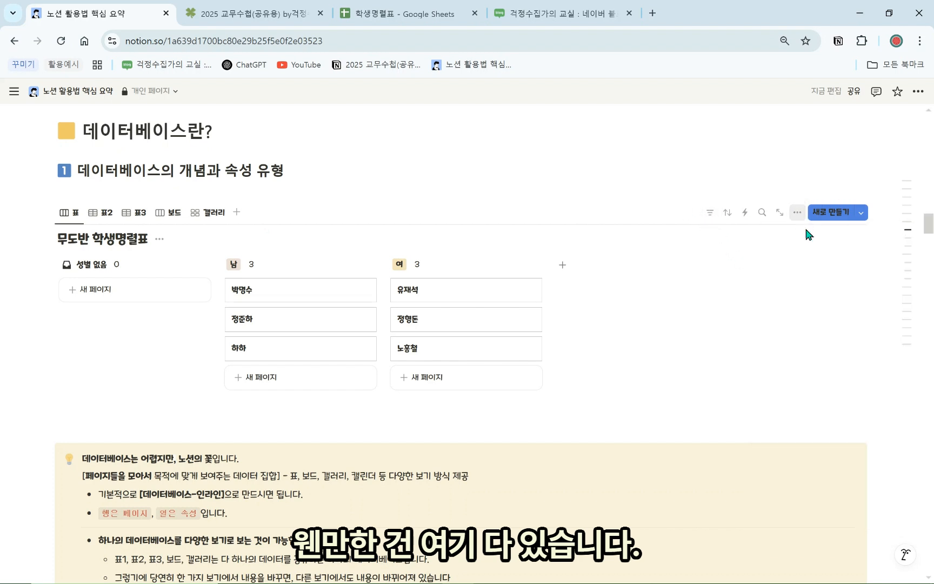
left_click(736, 182)
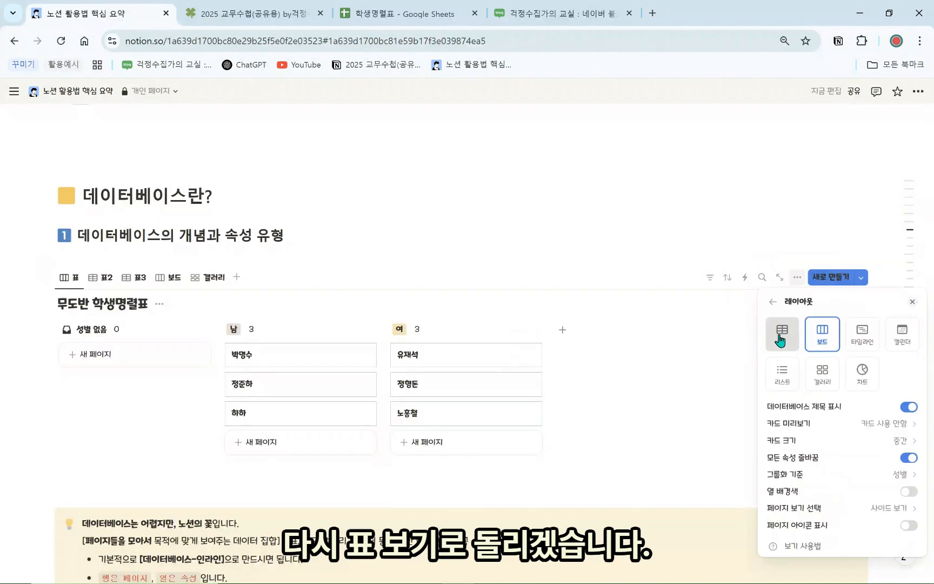
left_click(782, 333)
left_click(686, 286)
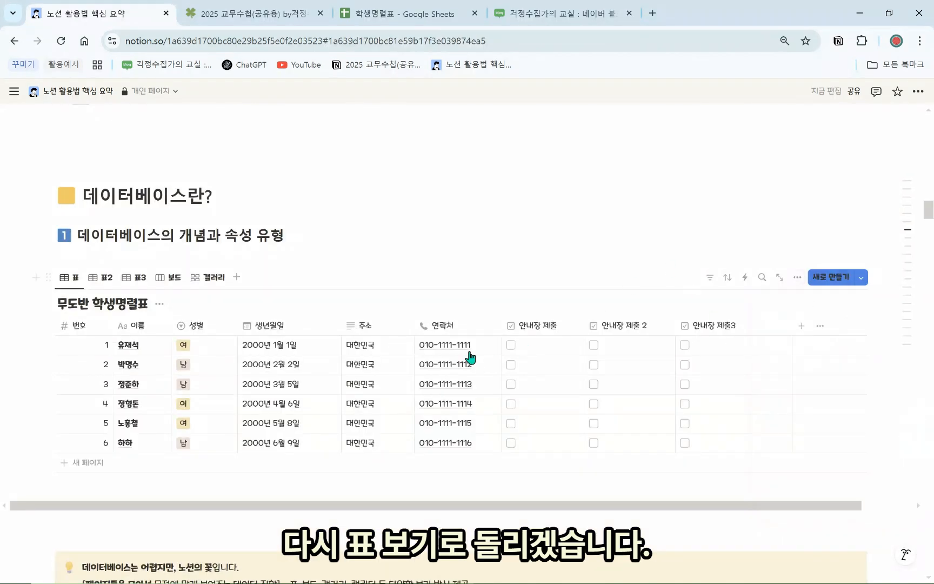
Scroll to the 속성 유형 database and open the 점수 column menu, leaving the 8000% score unchanged
scroll(454, 350, "down", 4)
scroll(286, 355, "down", 6)
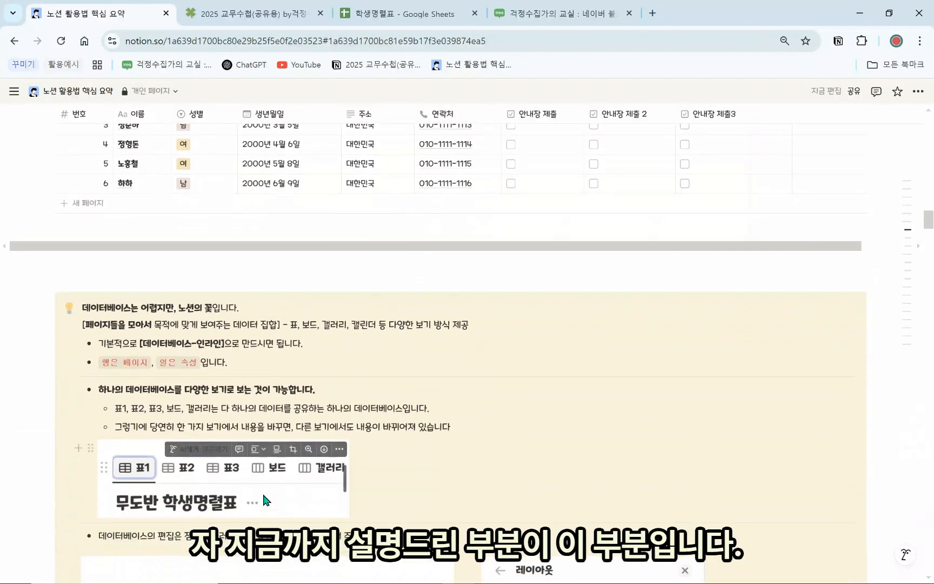
scroll(335, 430, "down", 3)
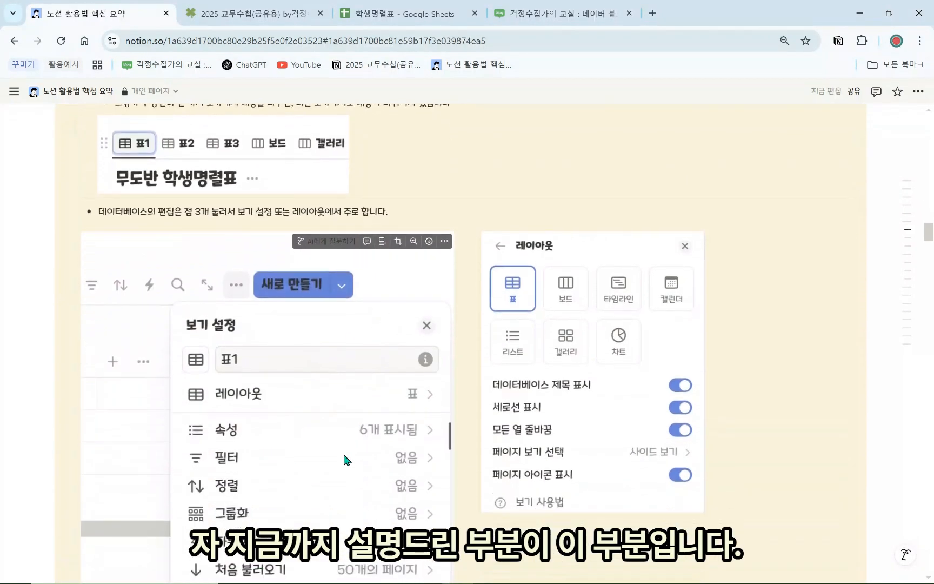
scroll(352, 444, "down", 8)
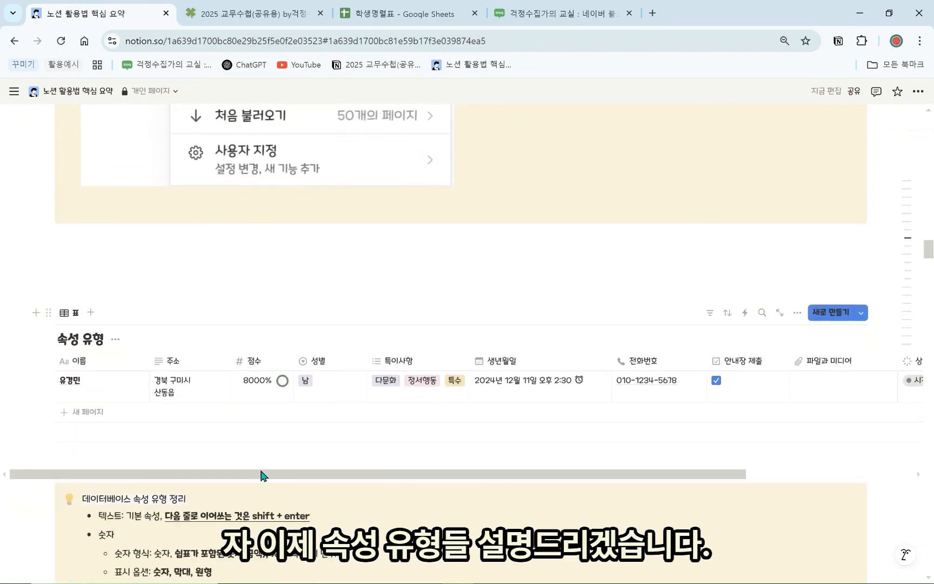
scroll(260, 475, "down", 7)
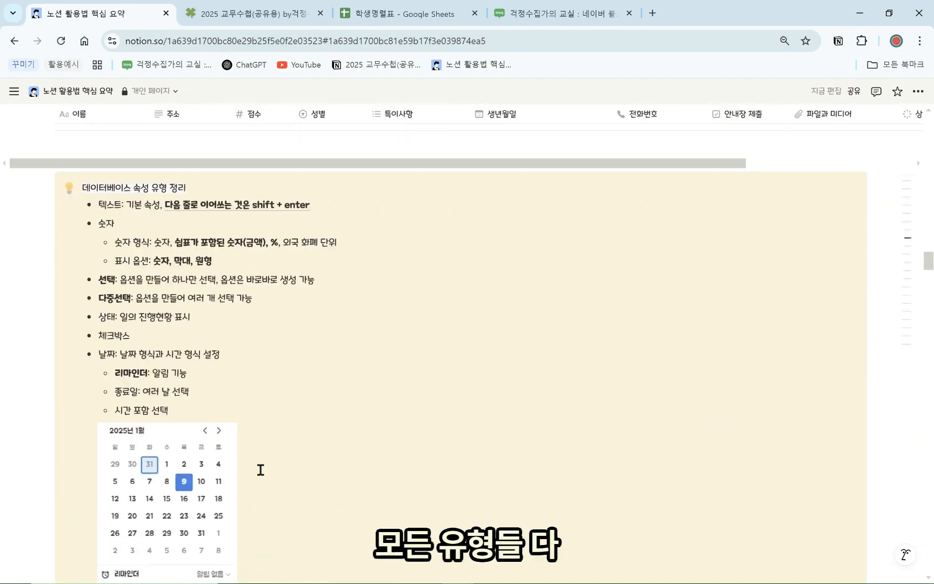
scroll(261, 470, "up", 7)
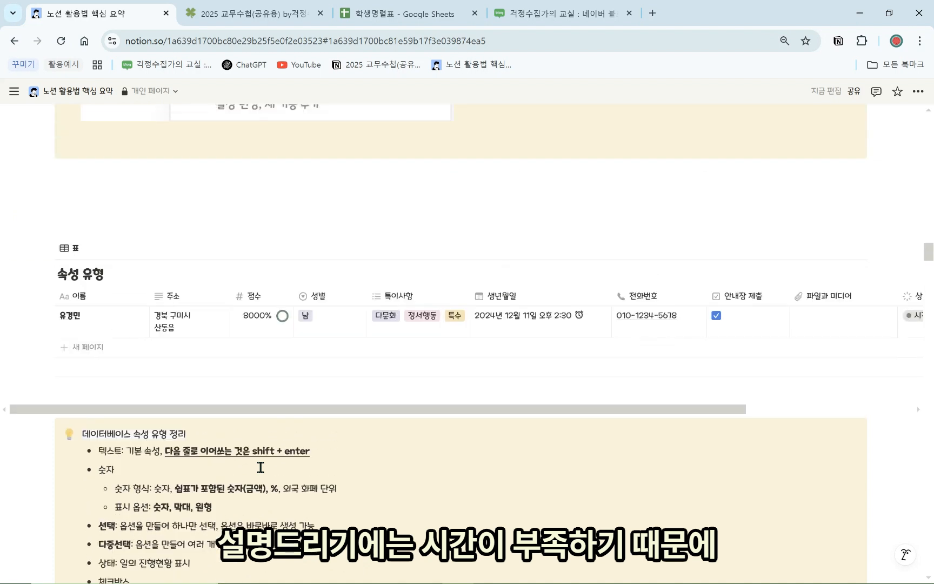
left_click(262, 390)
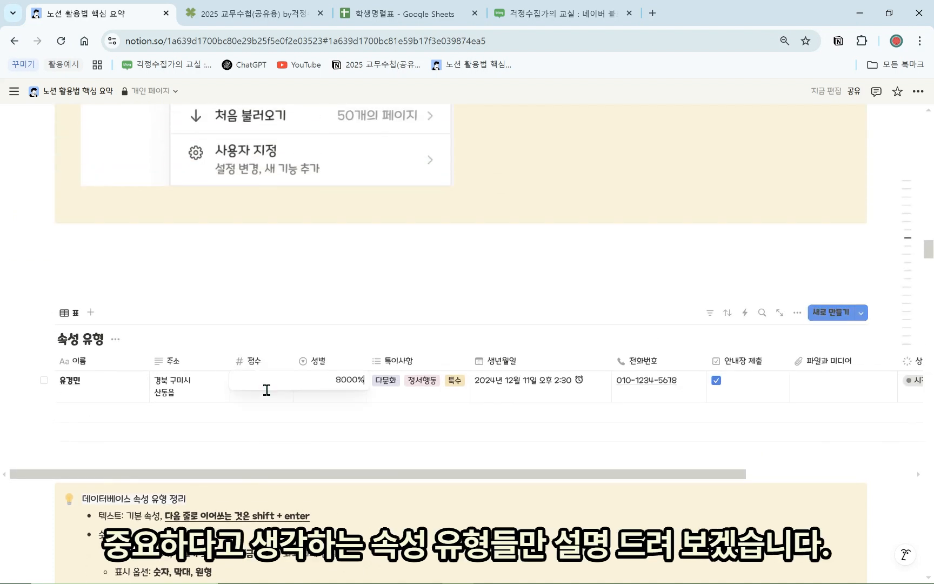
key("Escape")
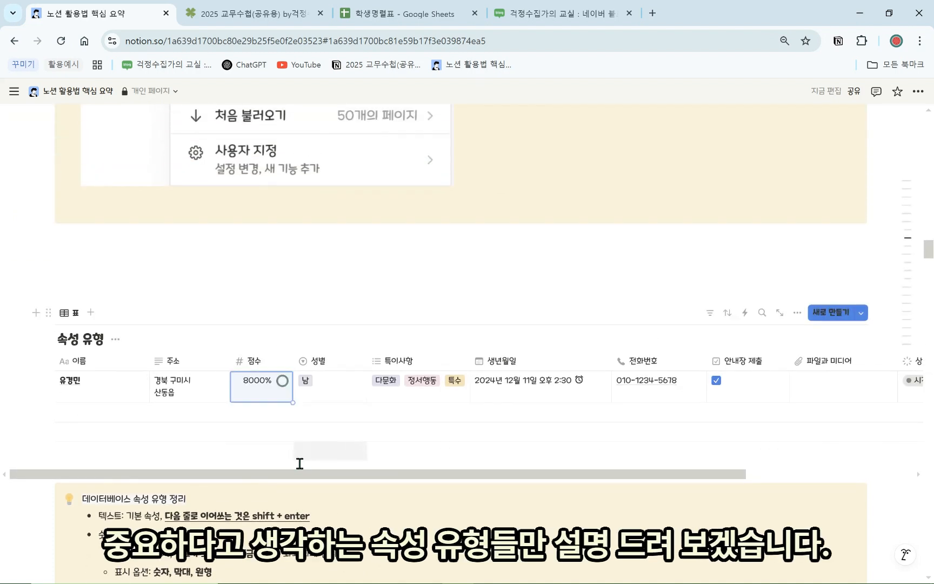
left_click(265, 361)
Set the 점수 property's number format to 숫자 and its display to 원형, after trying 숫자 and 막대
left_click(299, 411)
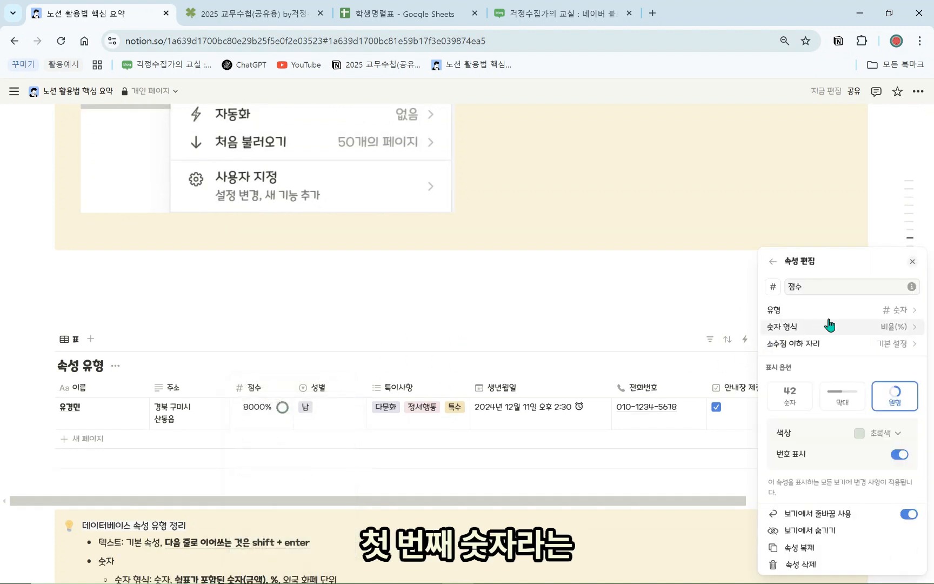
left_click(808, 311)
left_click(774, 187)
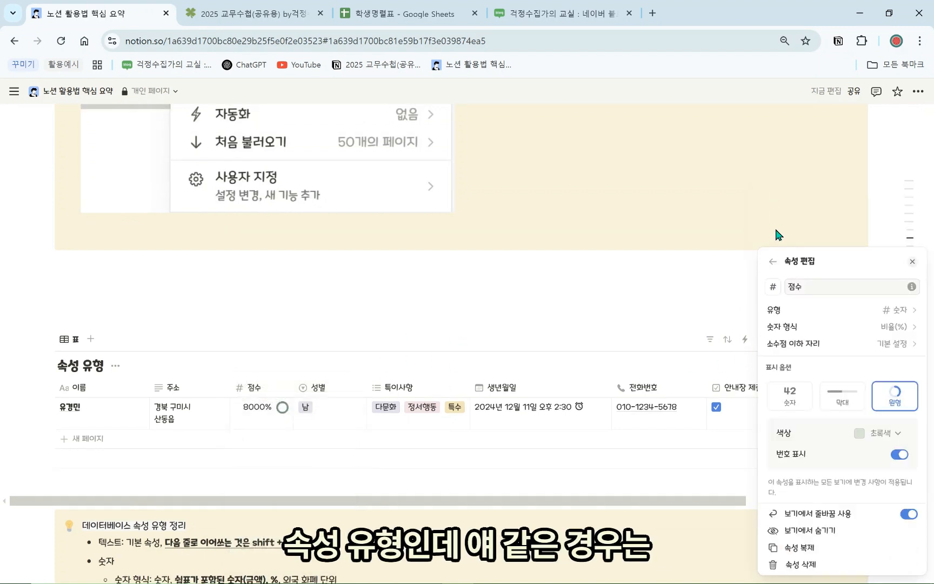
left_click(872, 335)
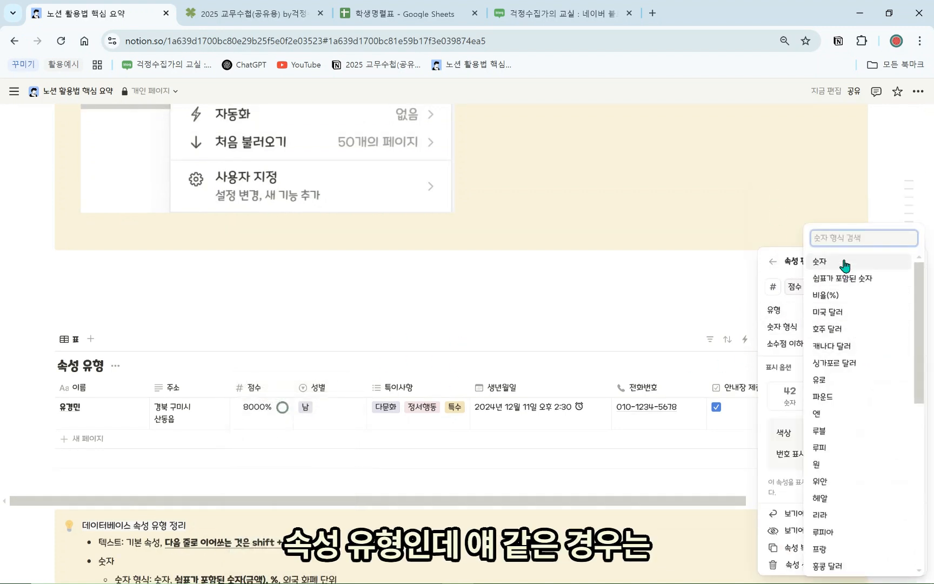
left_click(817, 264)
left_click(877, 310)
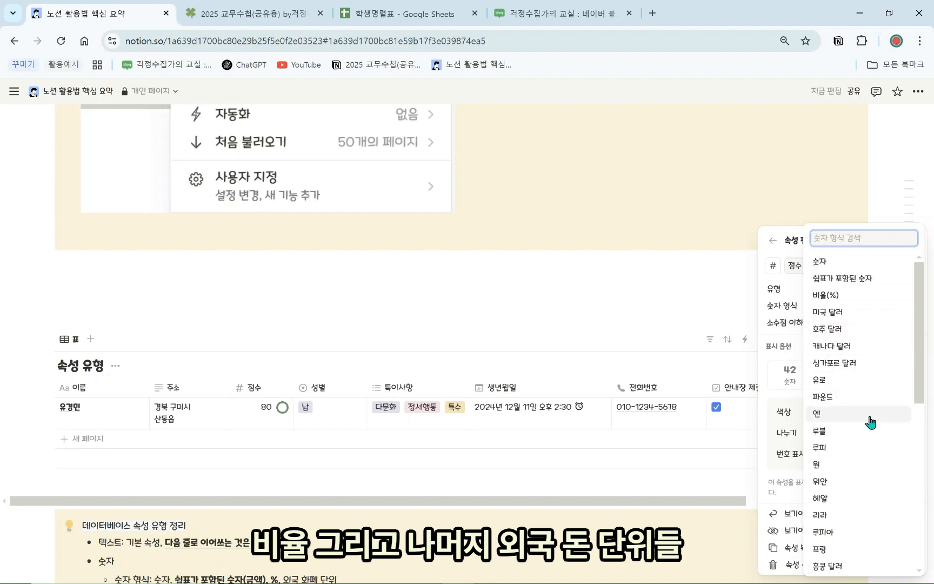
left_click(791, 247)
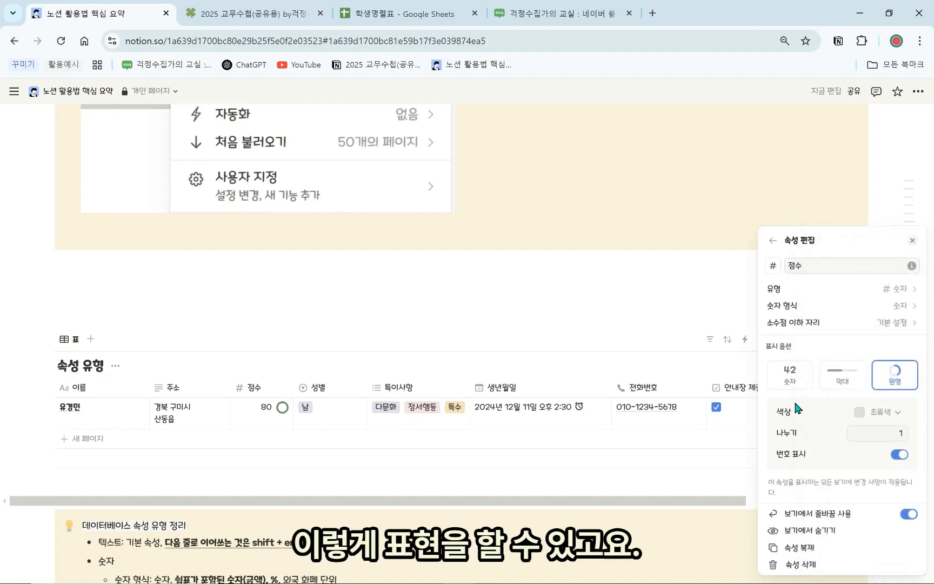
left_click(789, 380)
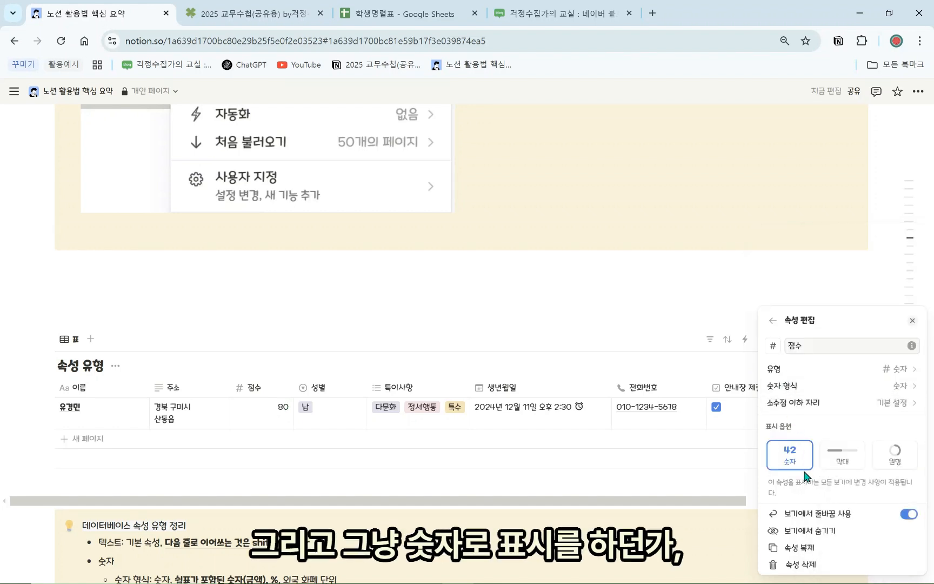
left_click(842, 455)
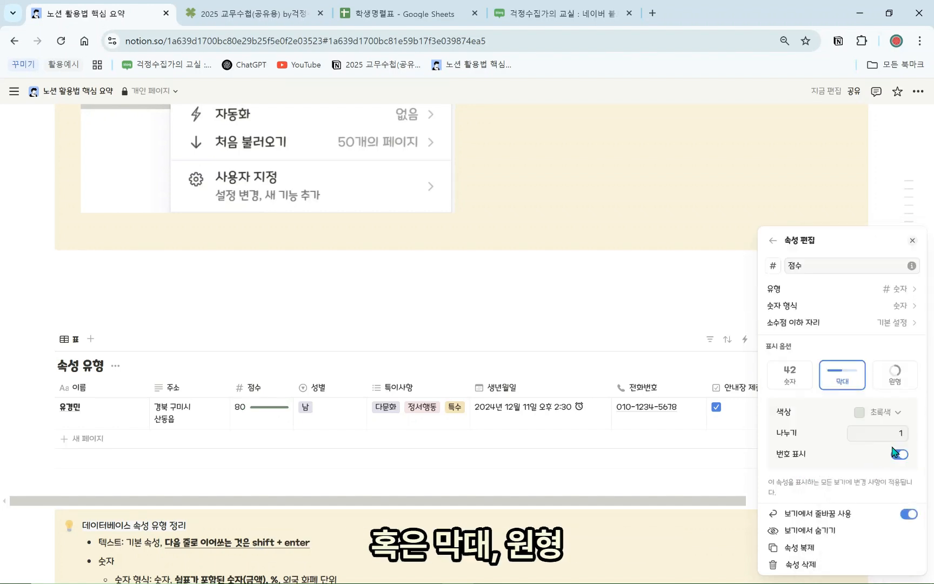
left_click(893, 379)
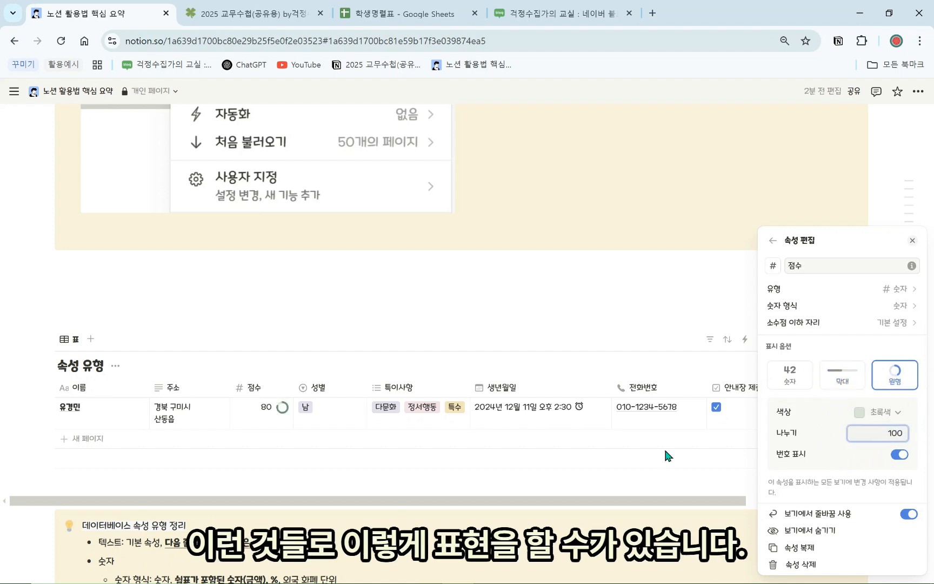
left_click(450, 367)
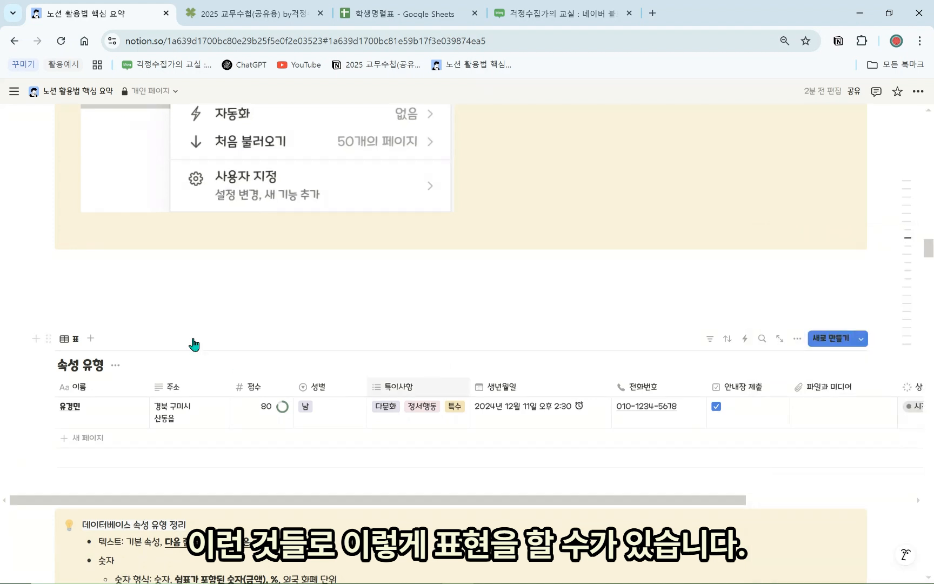
Look over the 성별 property settings and set the student's 성별 to 여
left_click(311, 387)
left_click(348, 221)
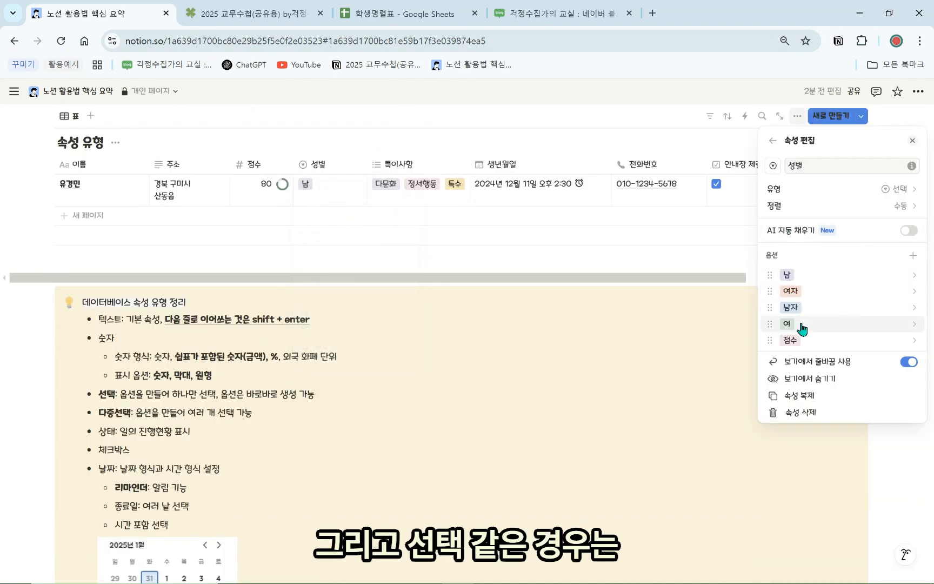
left_click(344, 199)
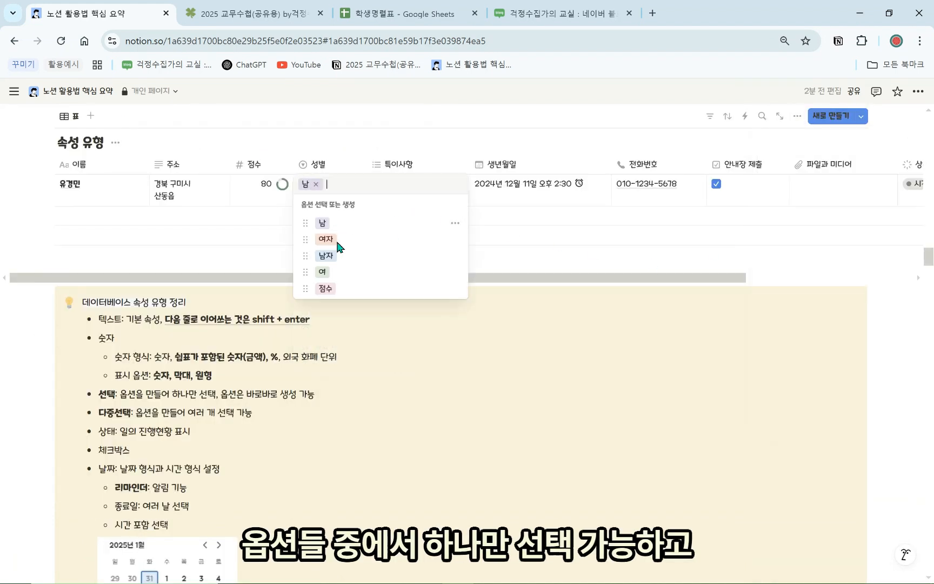
left_click(333, 273)
scroll(452, 228, "up", 1)
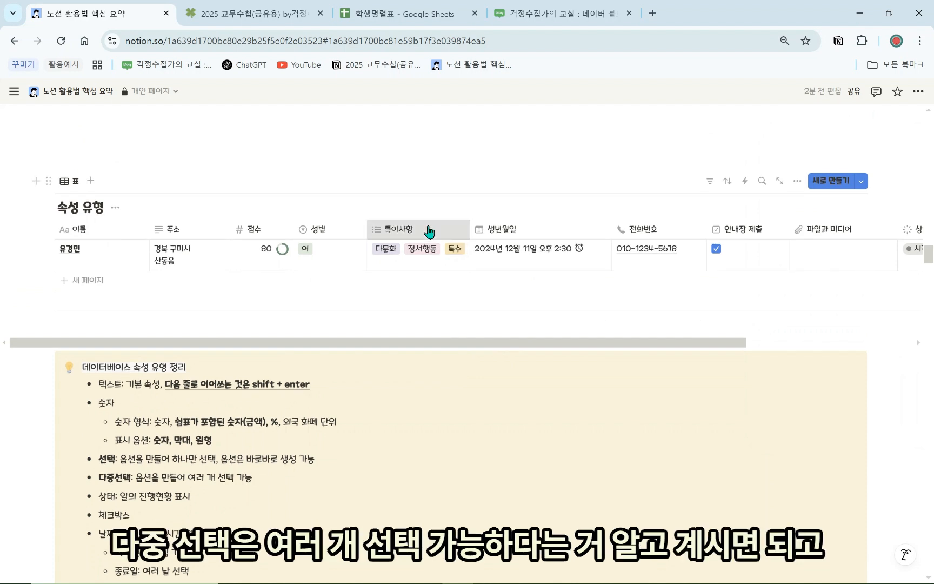
Open and close the 특이사항 property settings, then open the 생년월일 date picker
left_click(464, 231)
left_click(411, 273)
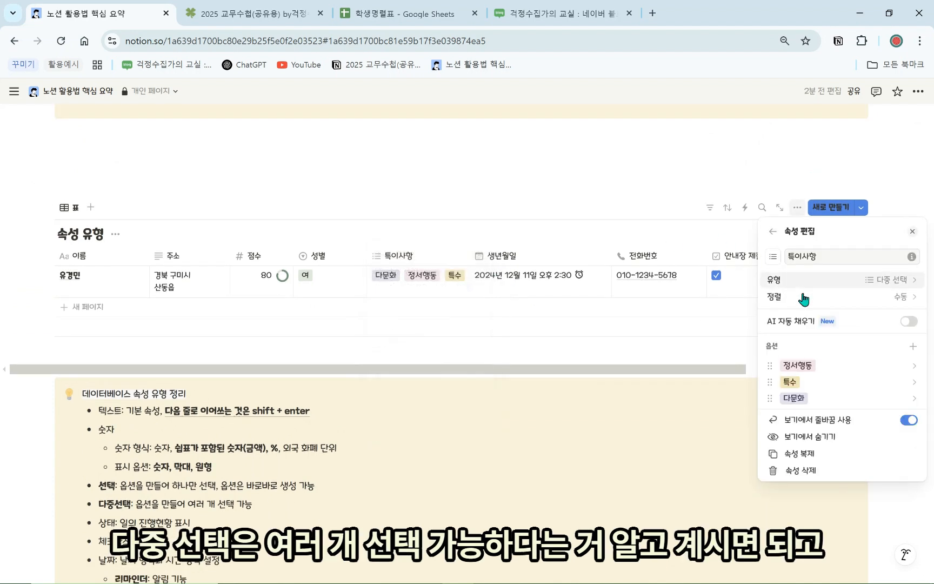
left_click(590, 339)
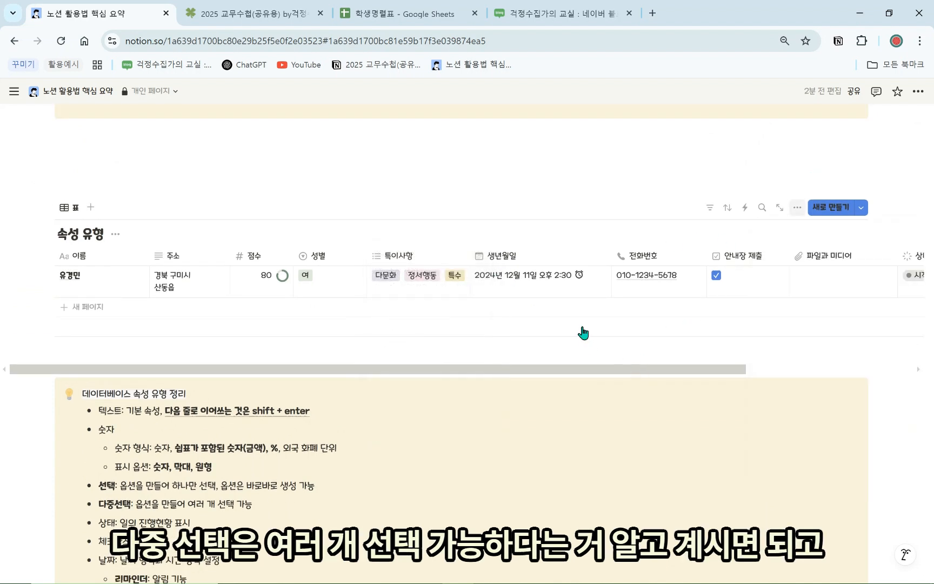
left_click(542, 276)
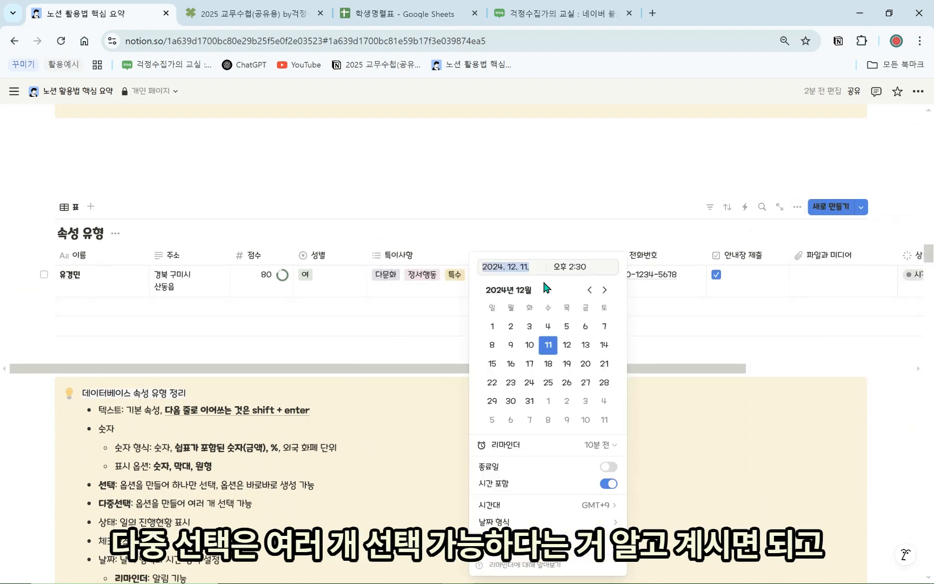
Turn off 시간 포함 for the 생년월일 date and set its 리마인더 to 알림 없음
left_click(609, 484)
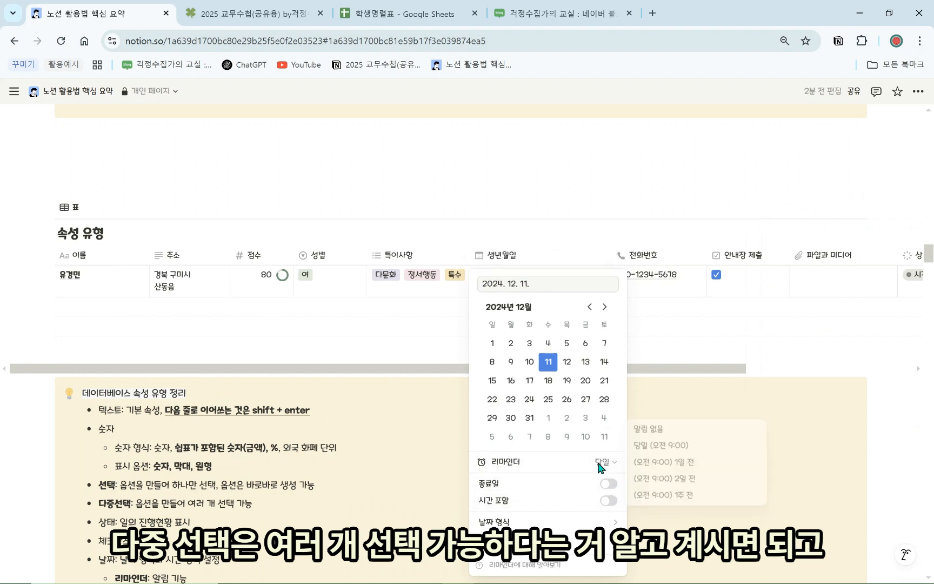
left_click(603, 462)
left_click(643, 431)
left_click(429, 324)
scroll(487, 352, "up", 1)
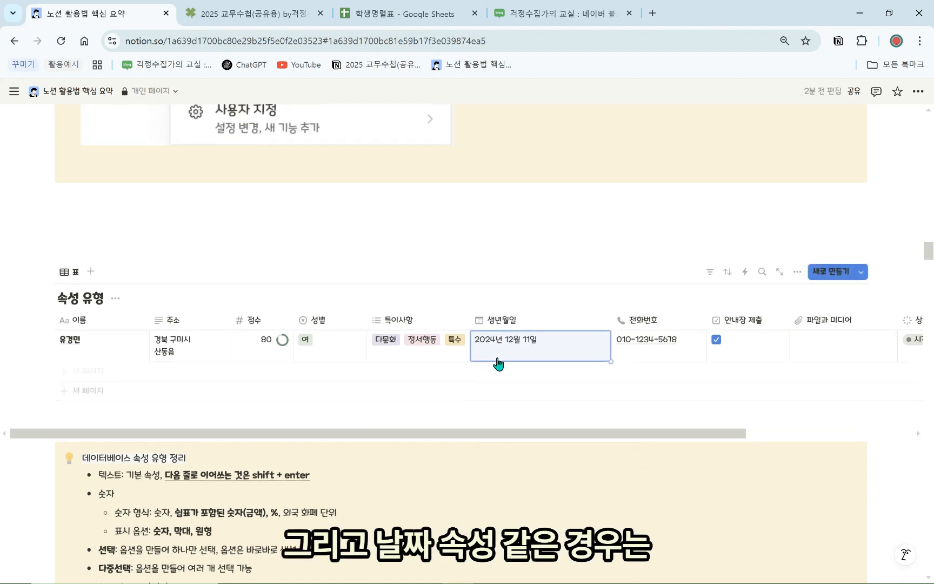
Set 생년월일 to a 2024년 12월 15일 → 12월 18일 range, then remove the end date
left_click(513, 351)
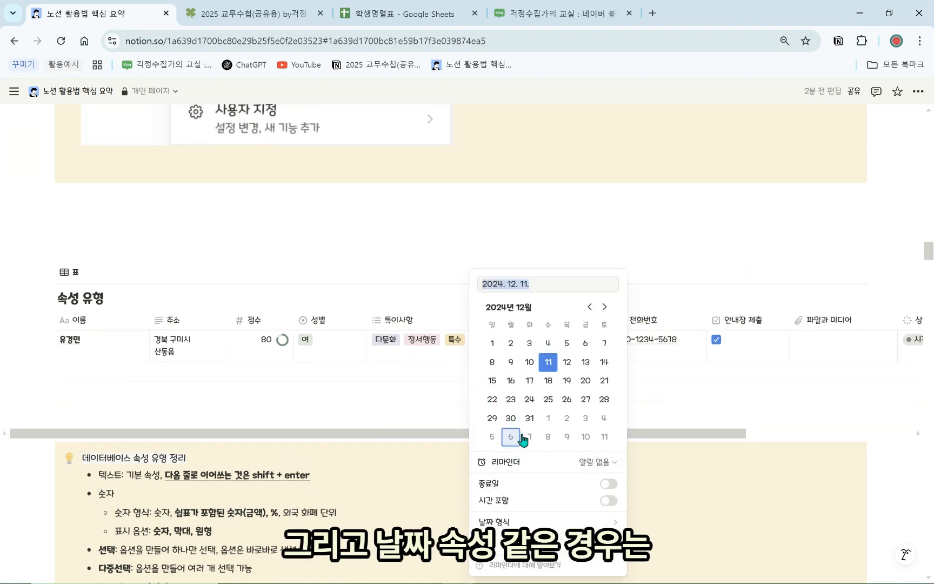
left_click(529, 362)
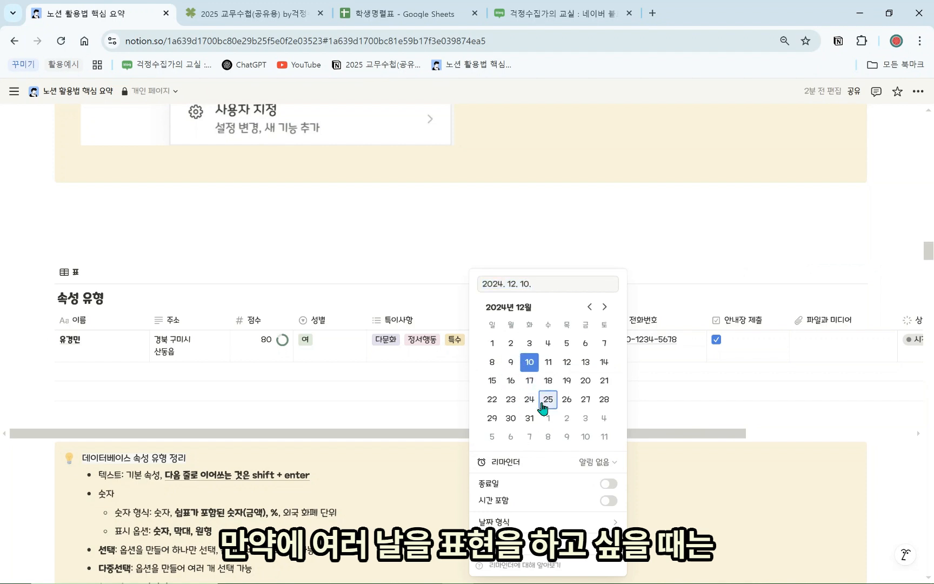
left_click(606, 485)
left_click(587, 364)
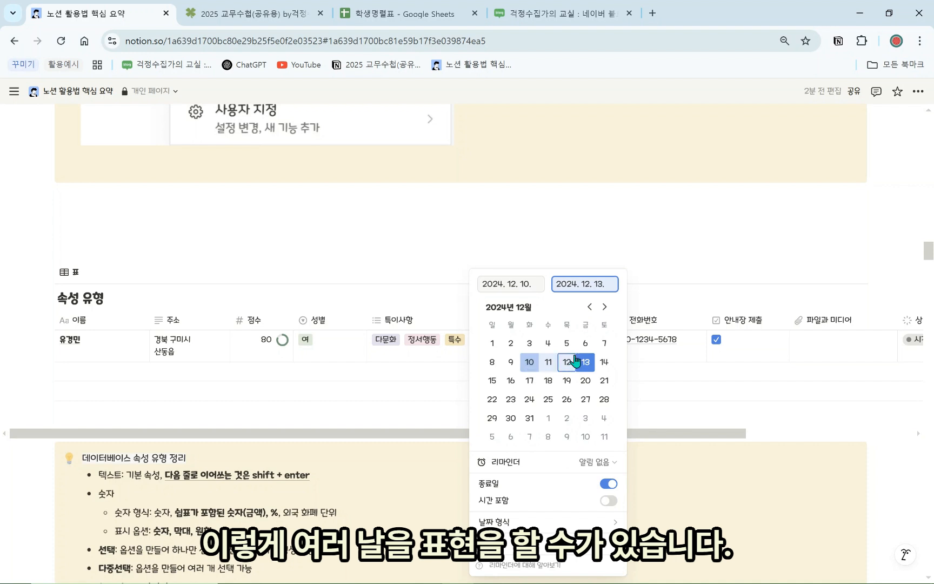
left_click(492, 380)
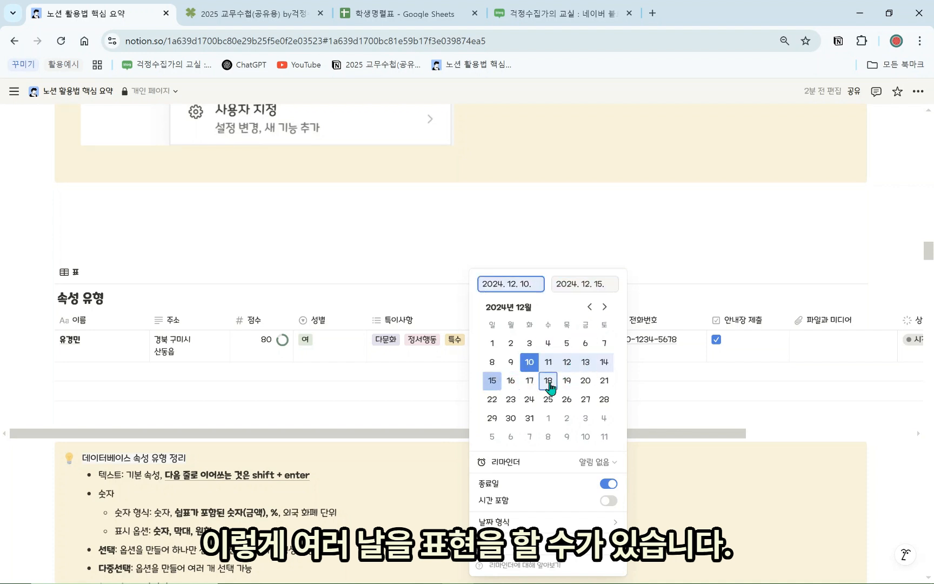
left_click(548, 380)
key("Escape")
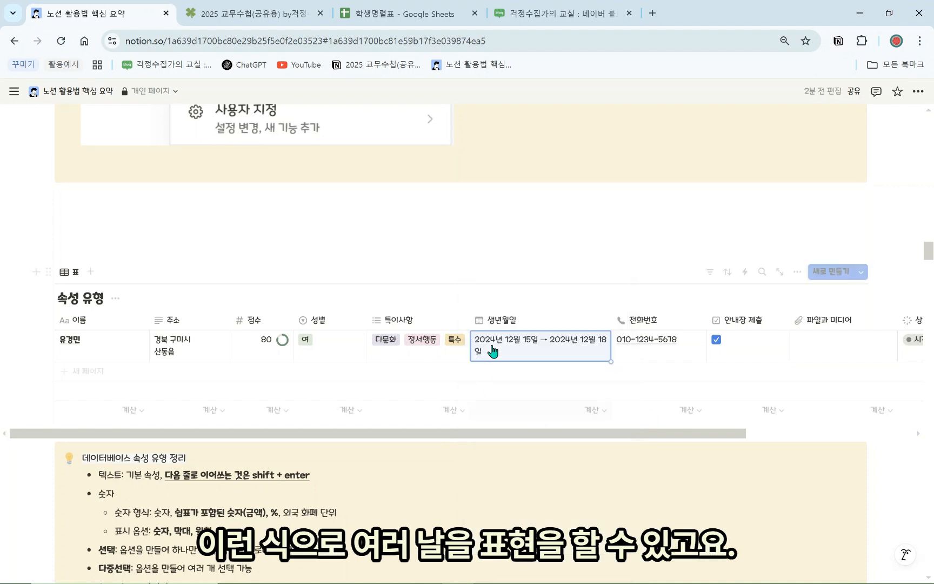
left_click(547, 354)
left_click(608, 484)
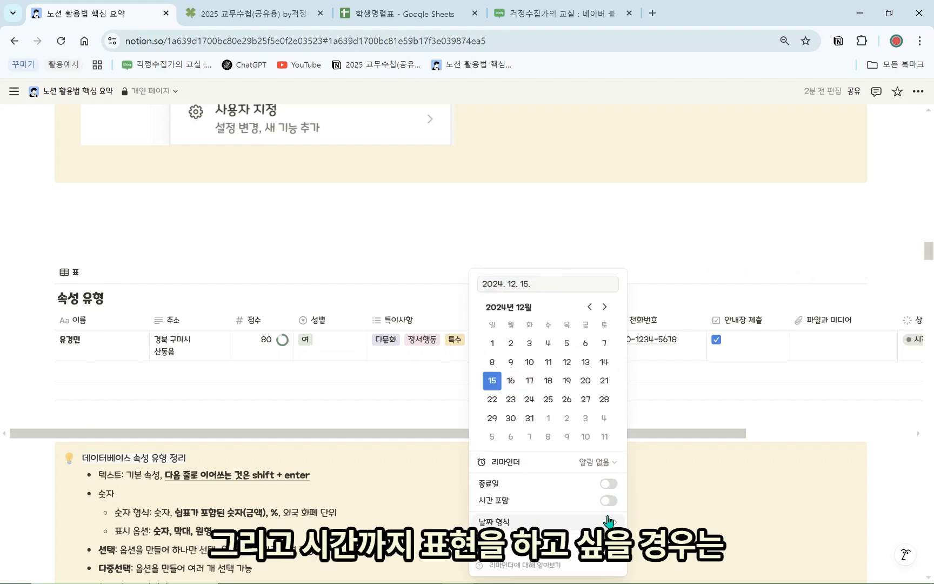
Turn on 시간 포함 and set the 생년월일 time to 오후 2:30
left_click(608, 501)
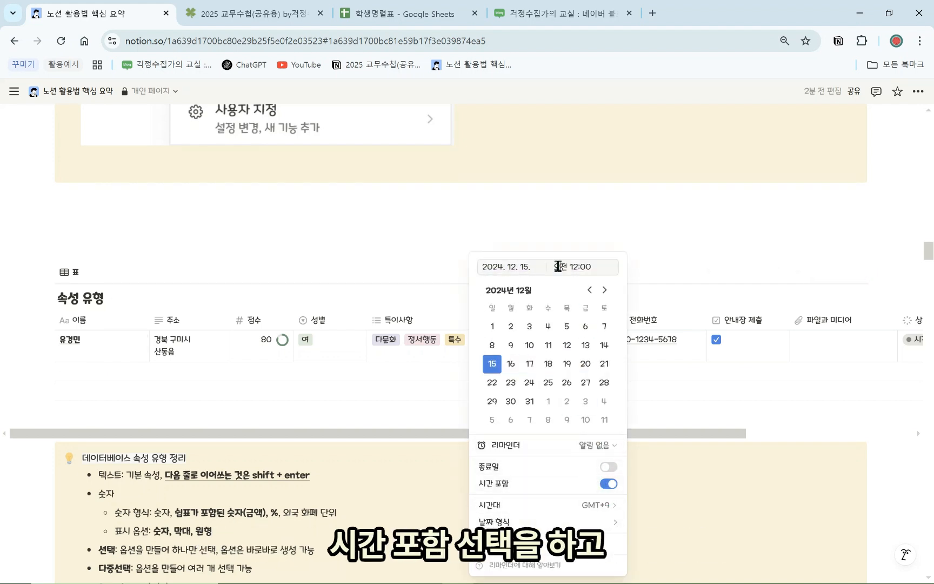
left_click(567, 266)
key("BackSpace")
type("후")
key("Right")
key("Right")
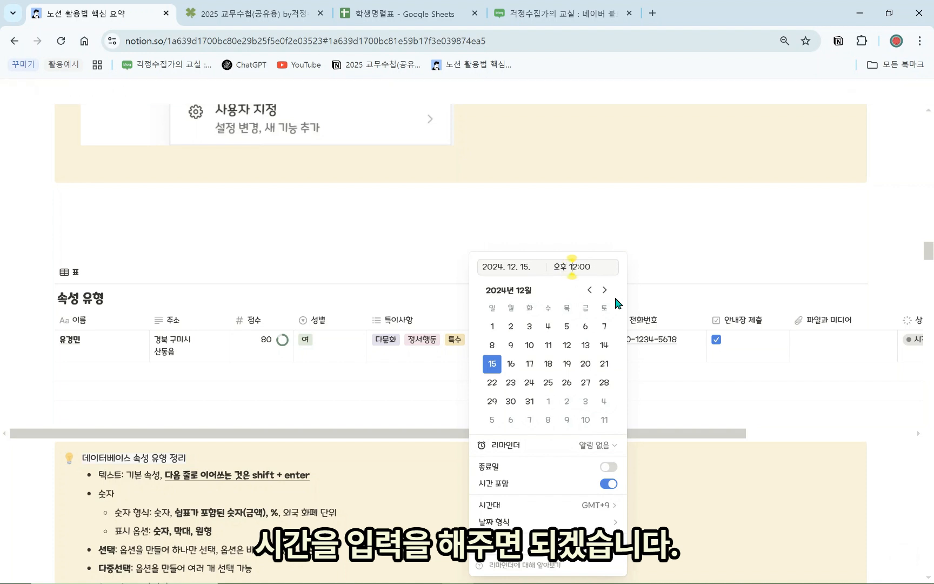
key("BackSpace")
type("0")
key("Right")
key("Right")
key("Right")
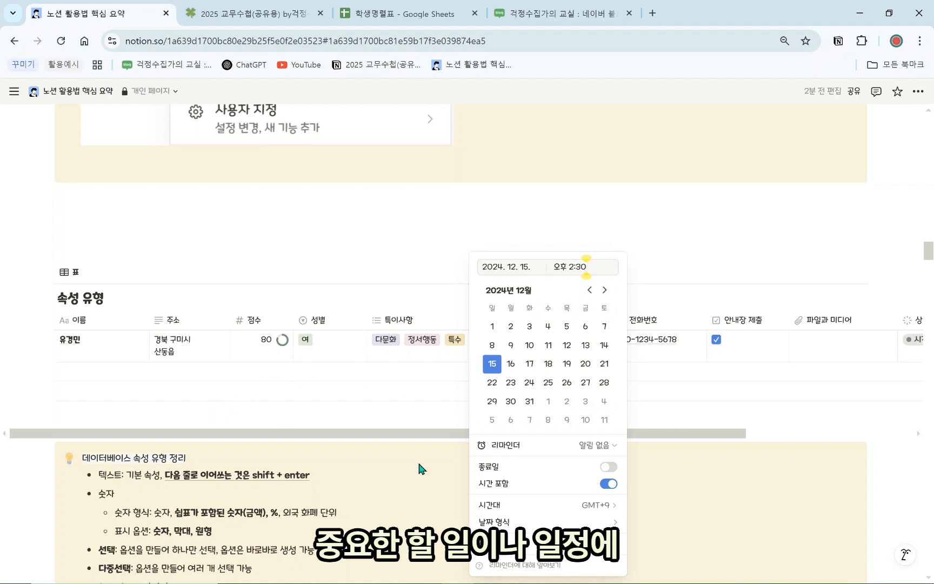
Set the 생년월일 reminder to 30분 전 and close the date picker
left_click(600, 446)
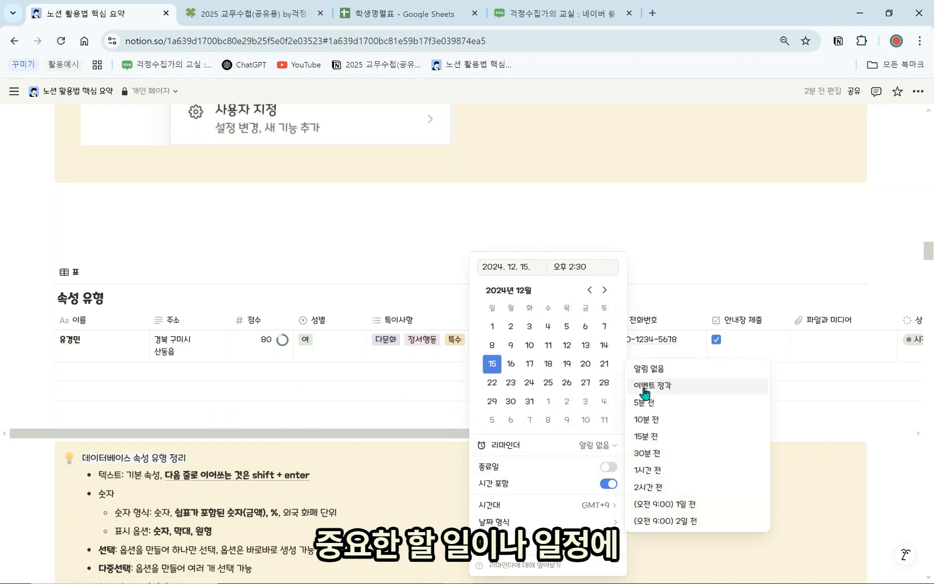
left_click(664, 424)
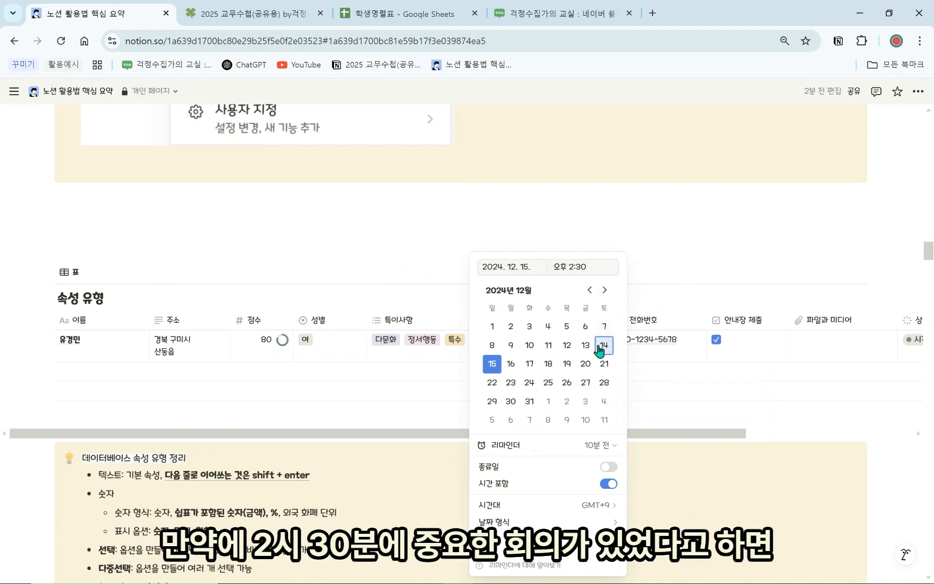
left_click(598, 445)
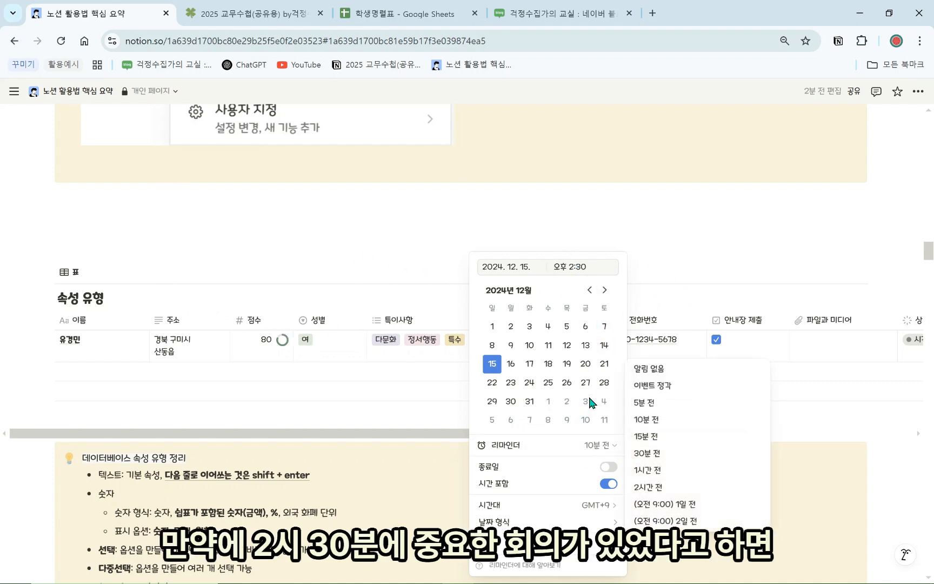
left_click(651, 457)
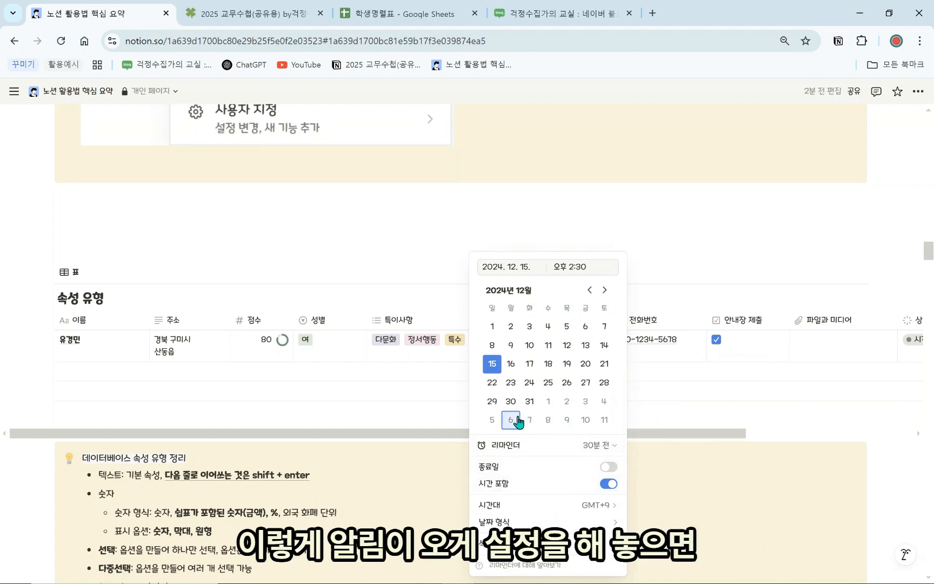
left_click(670, 428)
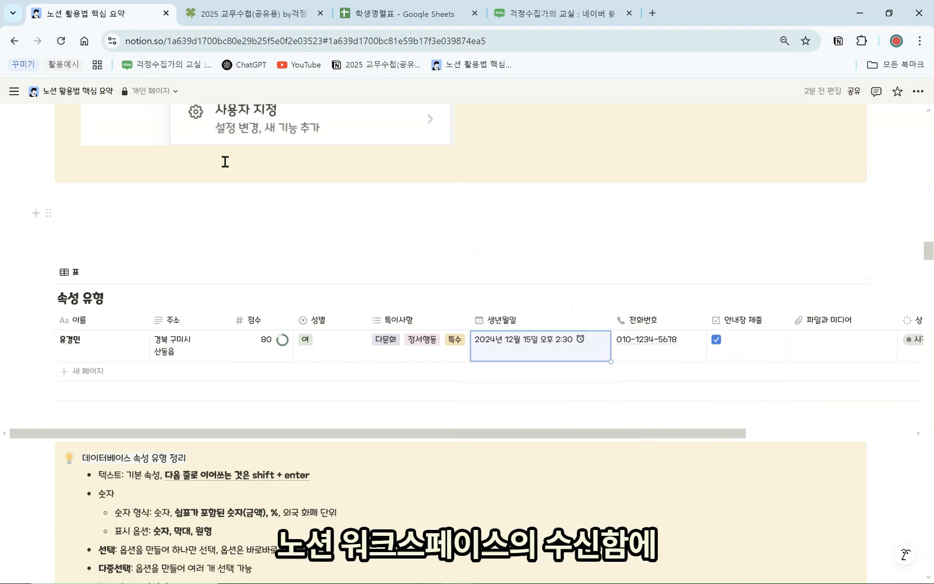
mouse_move(14, 91)
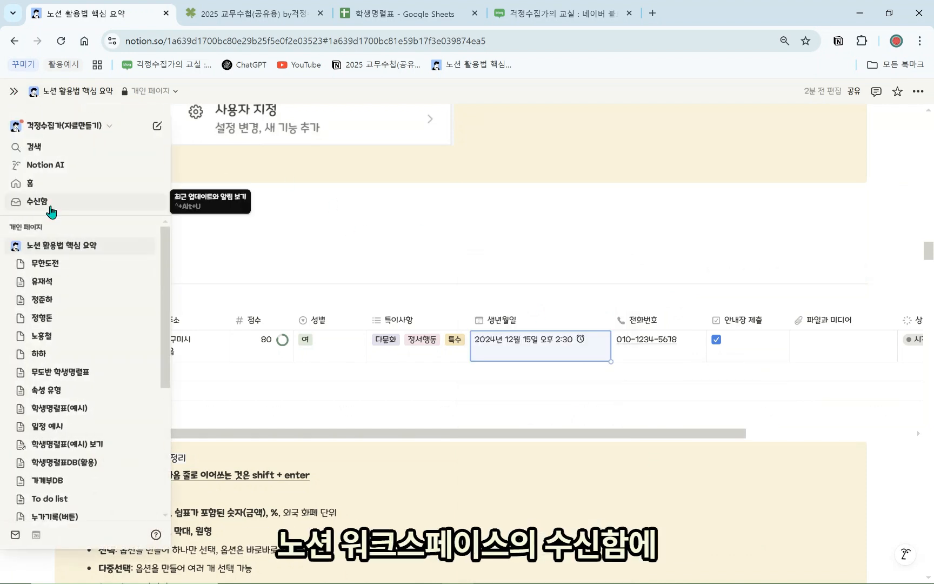
left_click(409, 435)
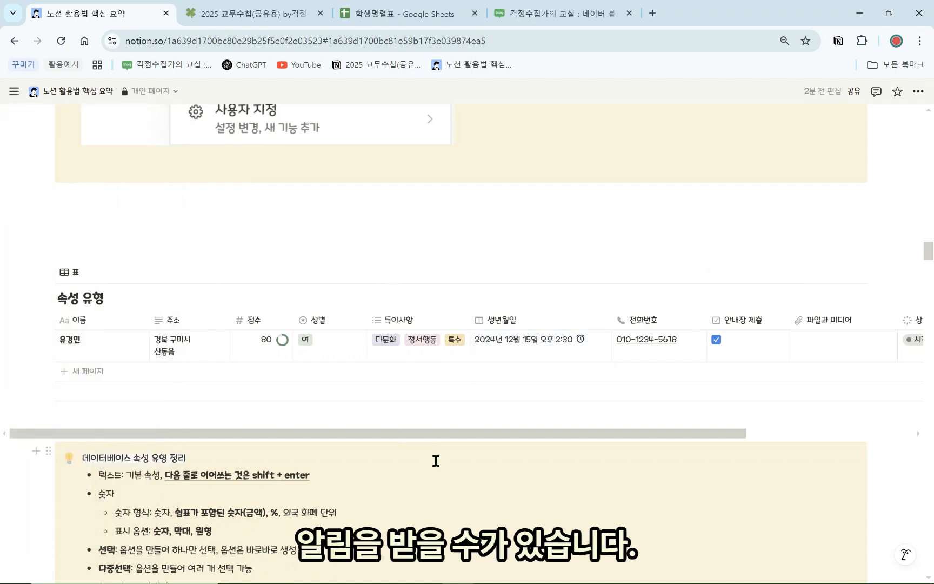
left_click(557, 347)
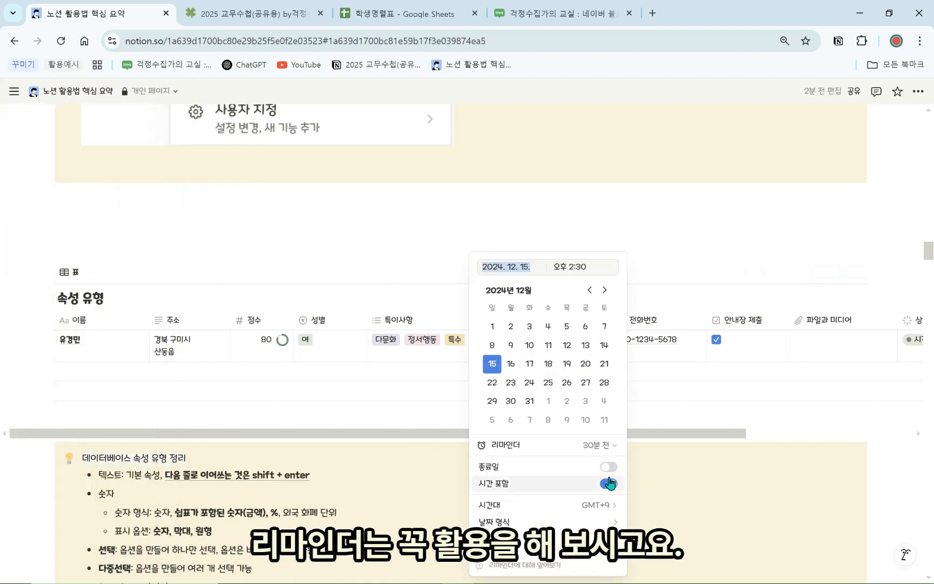
key("Escape")
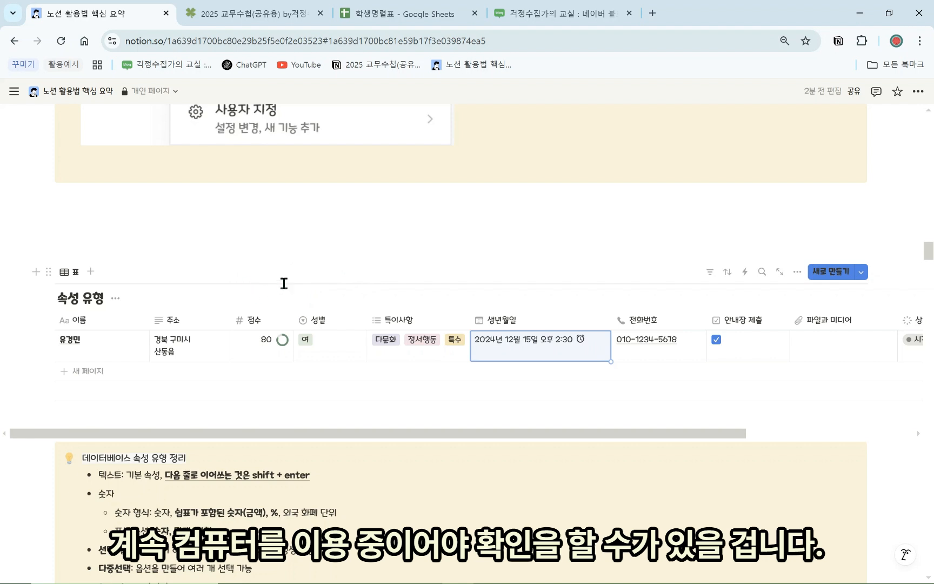
left_click(303, 252)
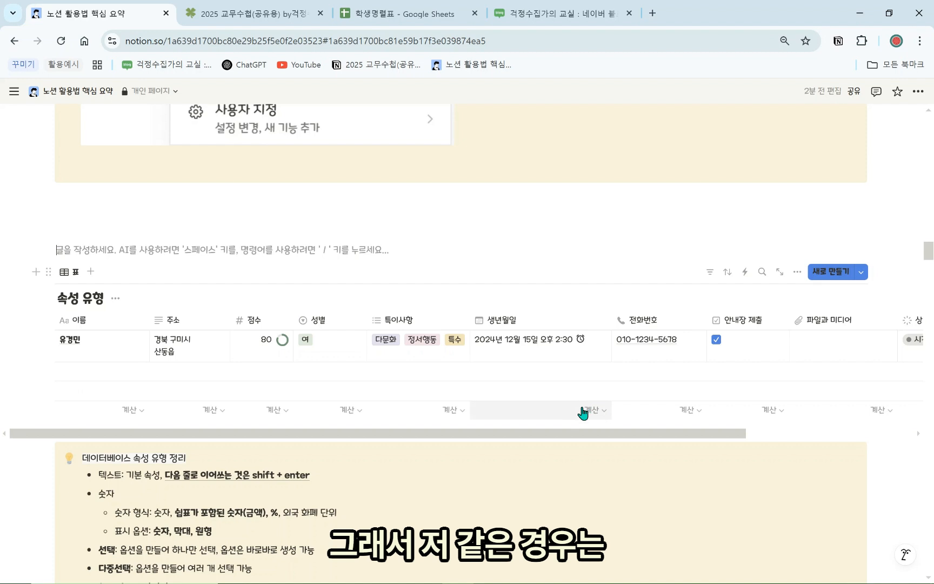
left_click(564, 358)
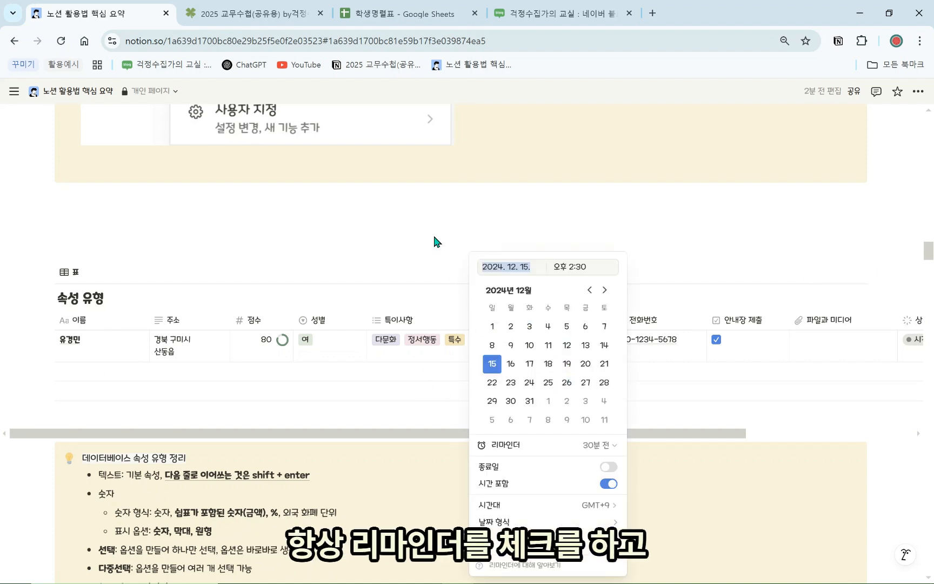
key("Escape")
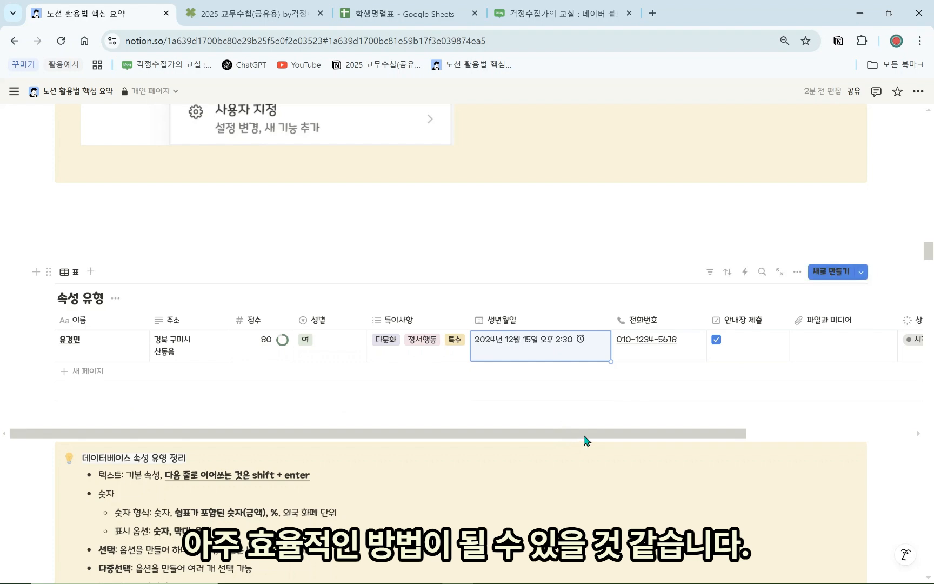
left_click_drag(584, 440, 673, 440)
scroll(345, 410, "down", 5)
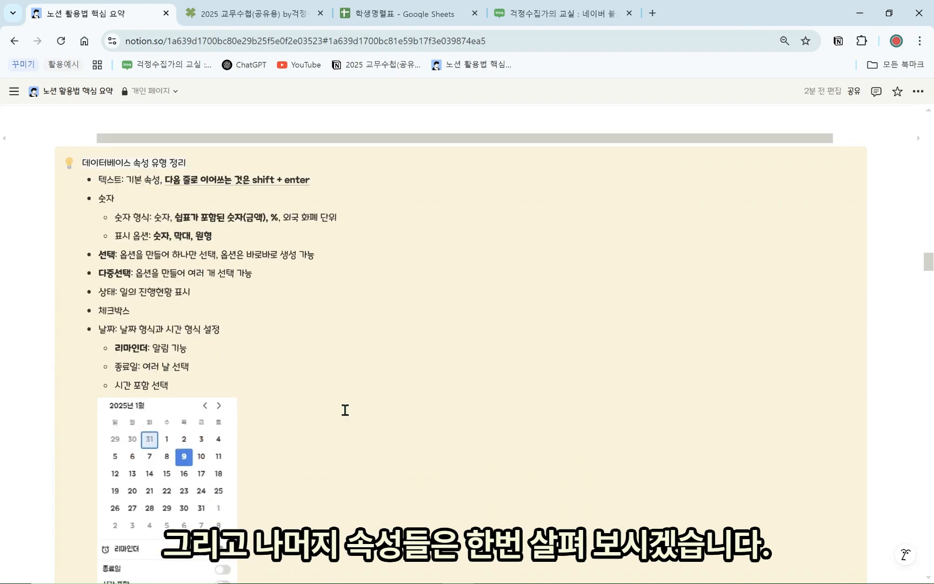
scroll(236, 427, "down", 4)
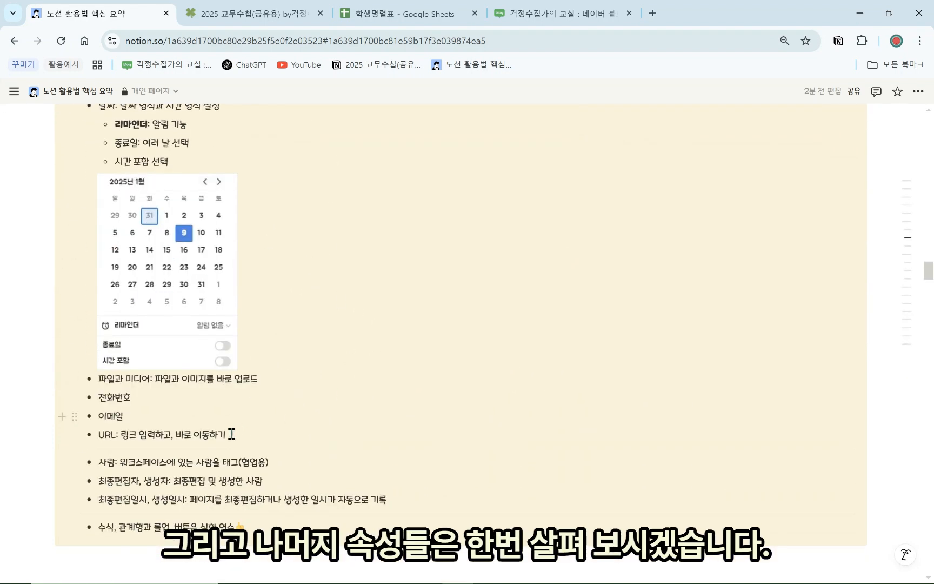
scroll(350, 407, "down", 2)
scroll(209, 331, "down", 6)
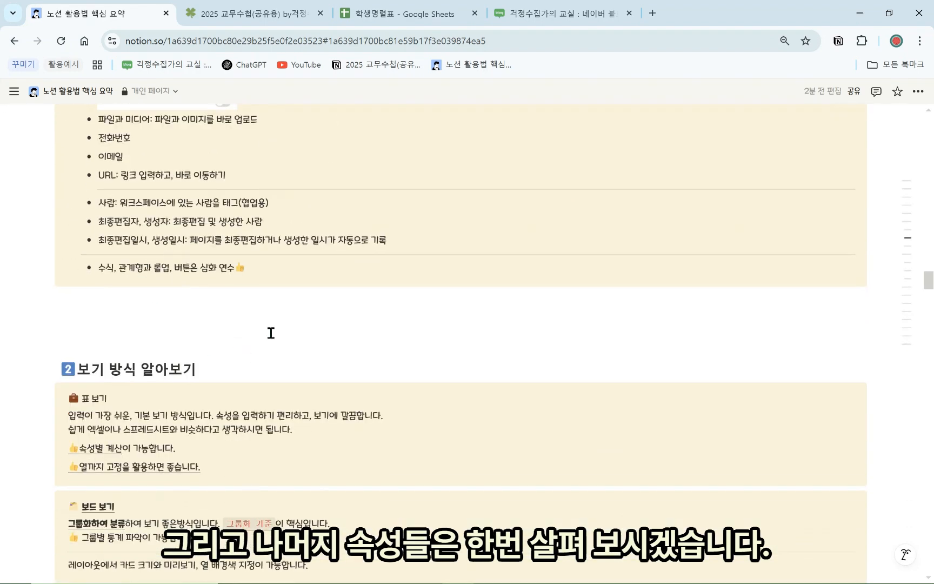
scroll(182, 322, "up", 1)
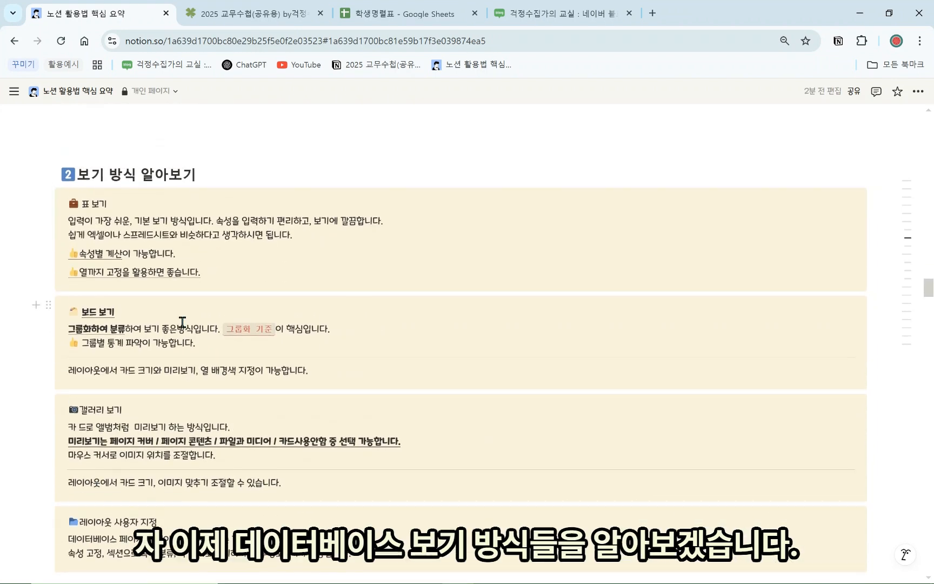
scroll(182, 320, "down", 1)
scroll(230, 344, "down", 5)
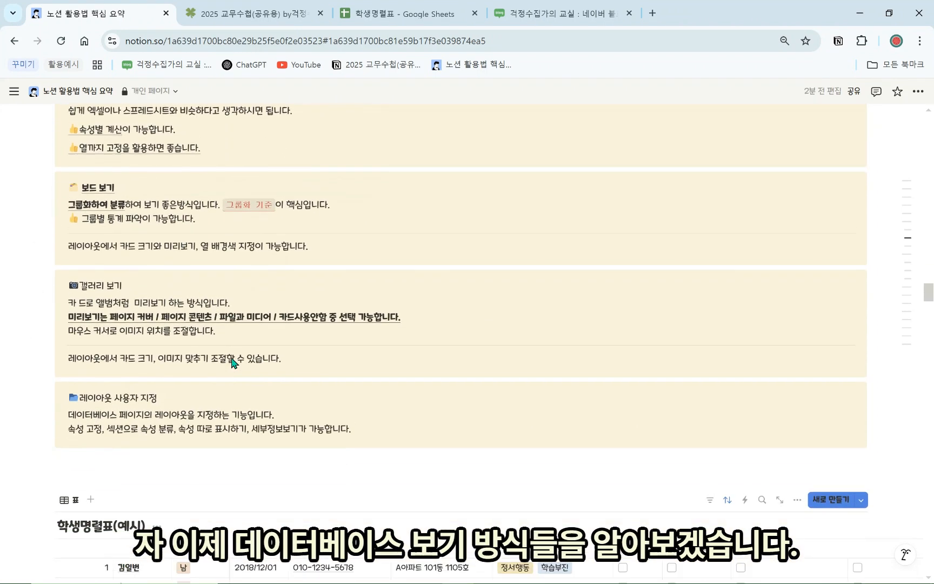
scroll(259, 387, "down", 7)
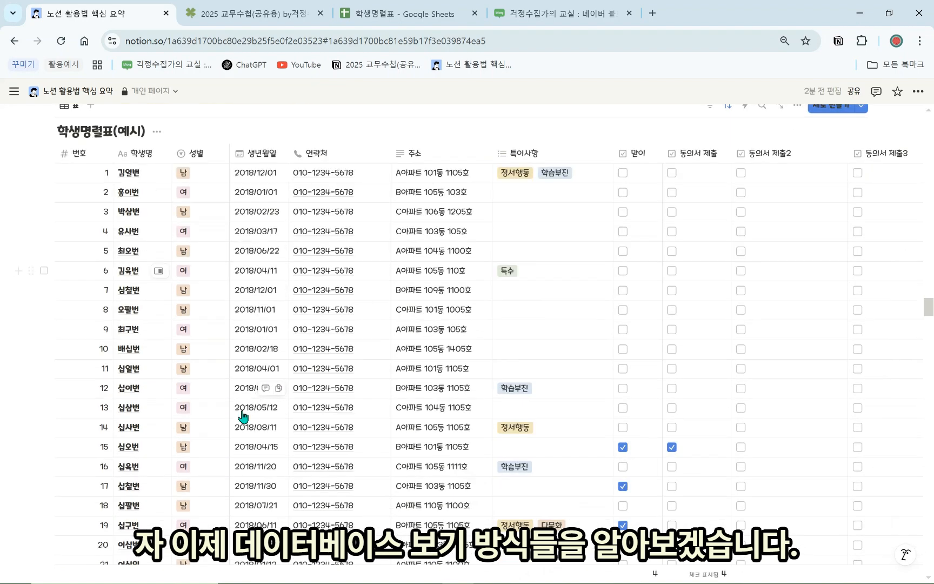
scroll(182, 320, "up", 6)
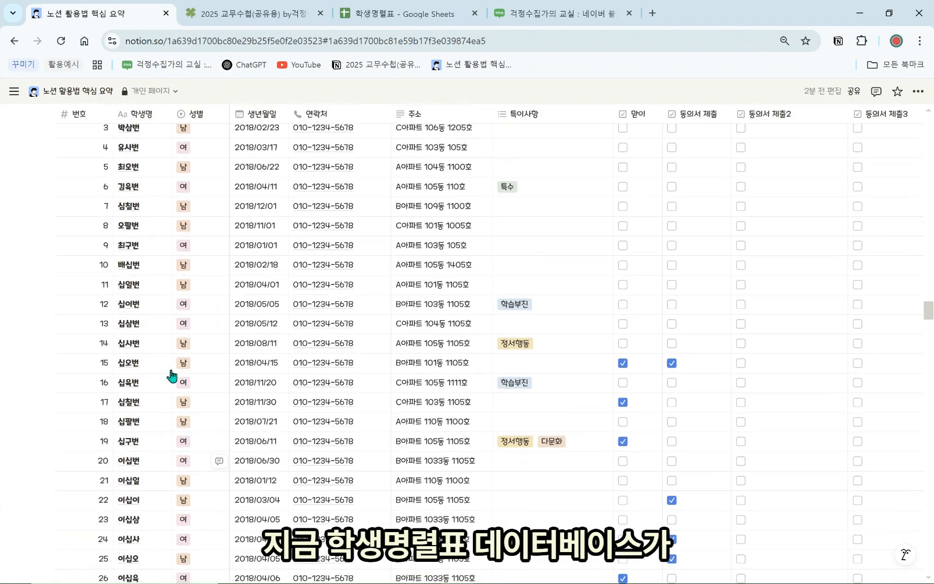
scroll(156, 302, "down", 6)
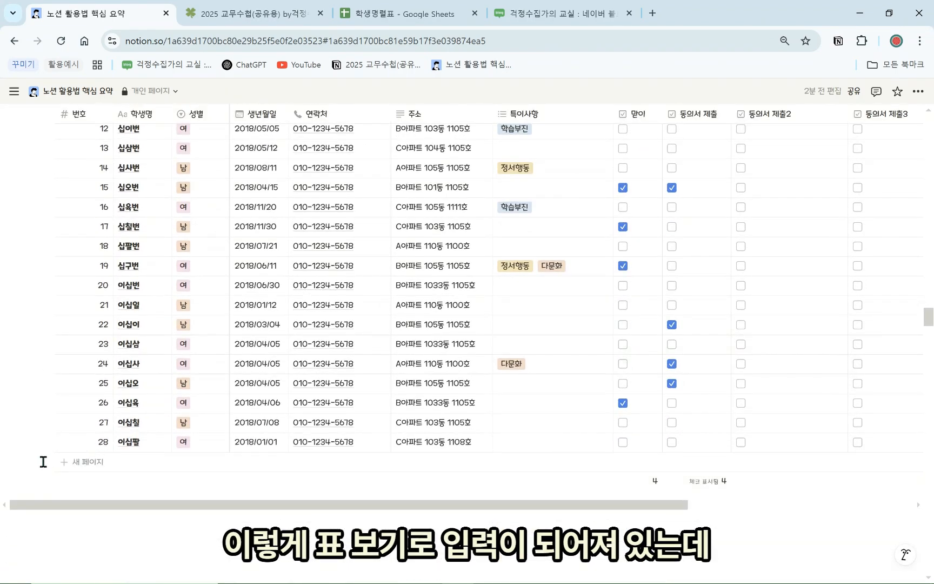
left_click_drag(107, 423, 281, 427)
Select all 28 student rows in 학생명렬표(예시) and delete them
left_click_drag(350, 314, 393, 252)
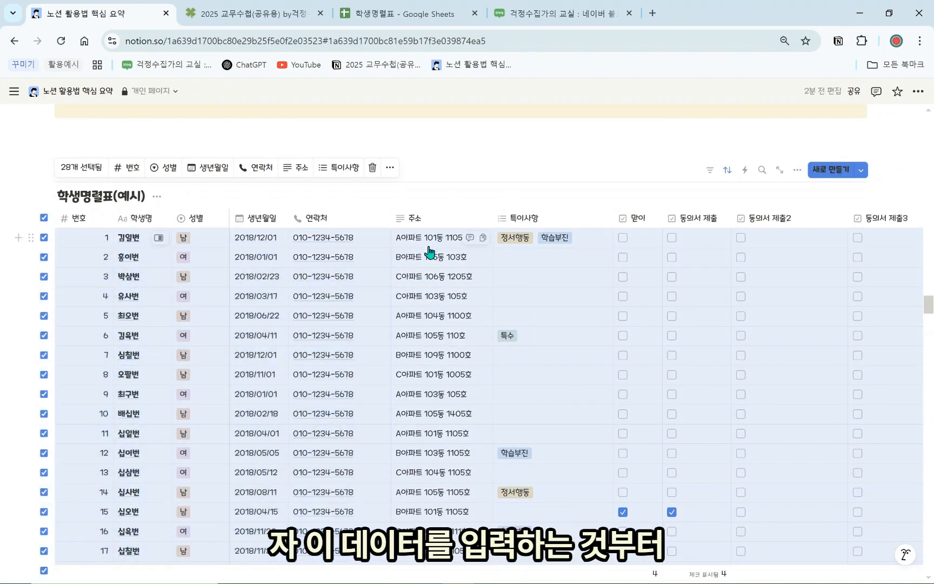
key("Delete")
scroll(178, 305, "up", 2)
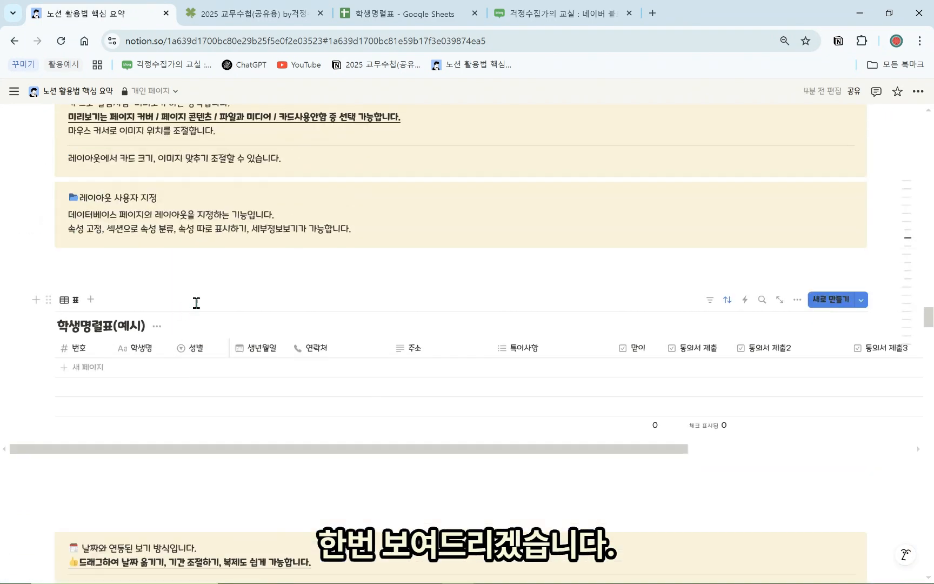
left_click(198, 275)
scroll(193, 316, "up", 1)
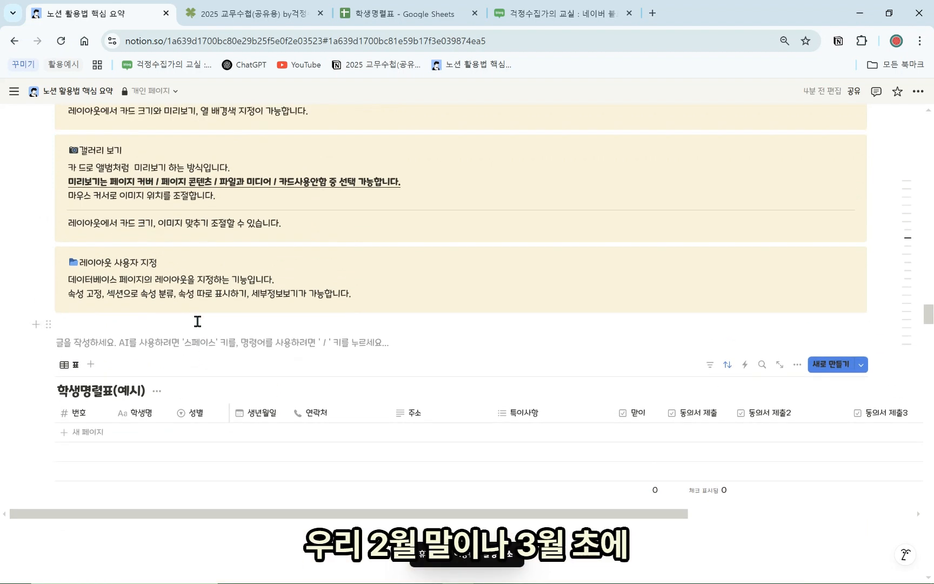
scroll(198, 321, "up", 1)
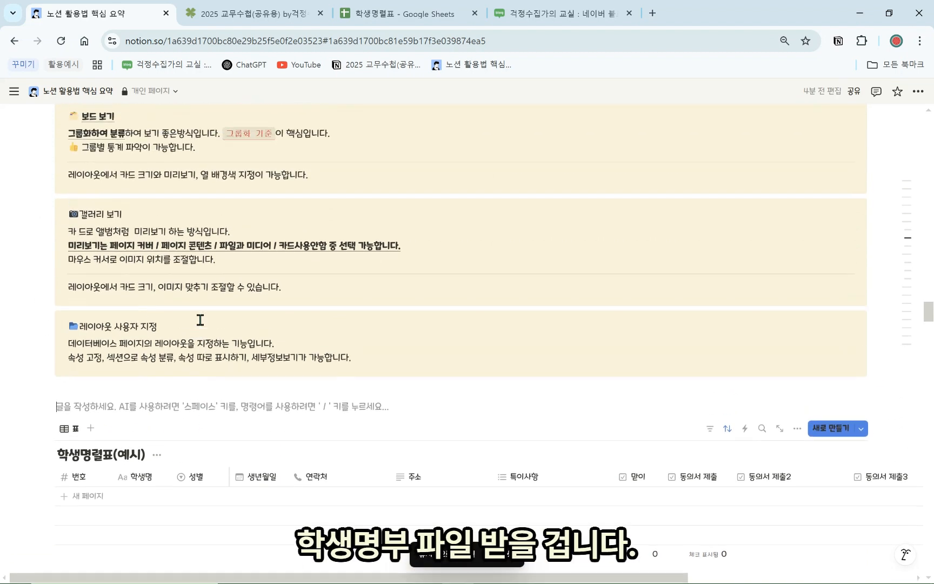
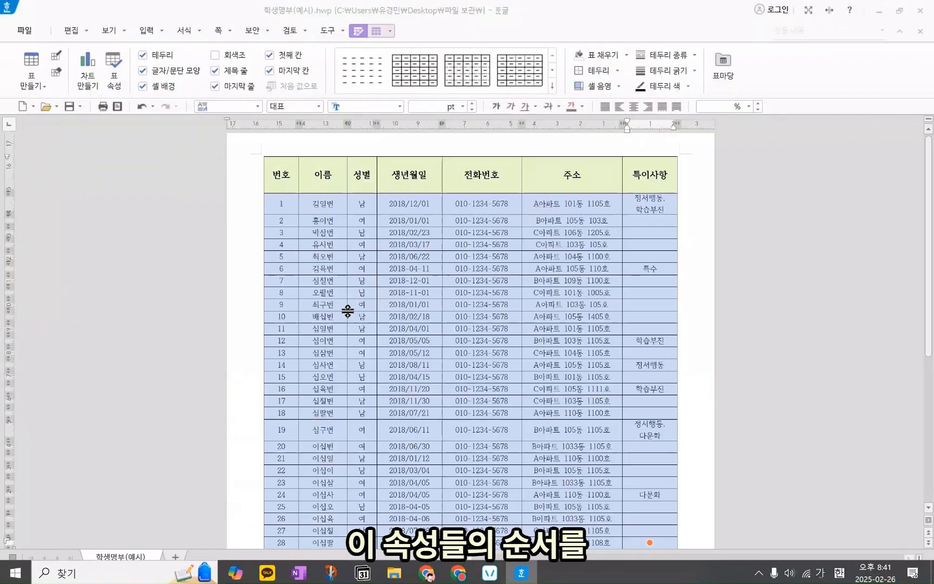
Bring up the Hangul window showing the 학생명부(예시).hwp roster
scroll(348, 311, "up", 1)
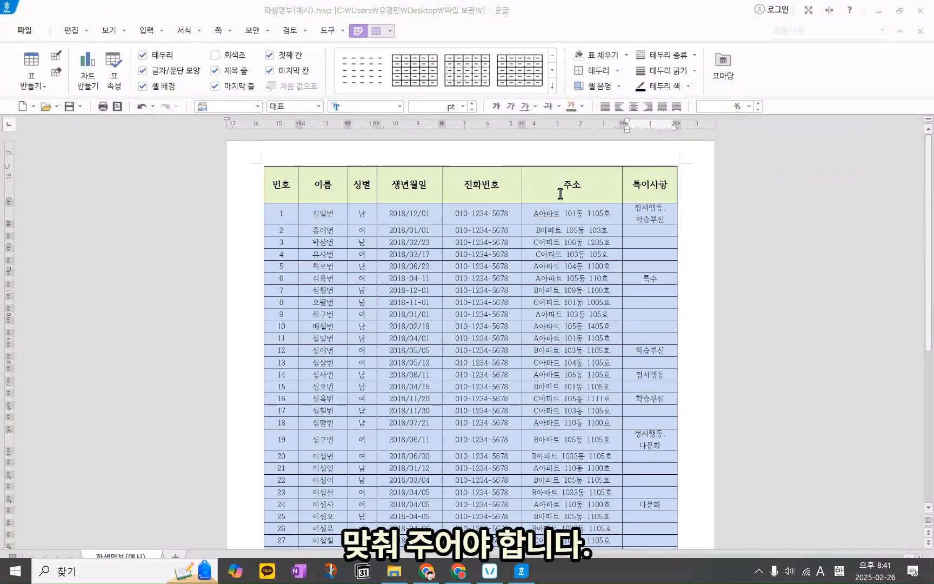
Copy rows 1–28 of the Hangul roster table, then minimize Hangul
left_click(409, 213)
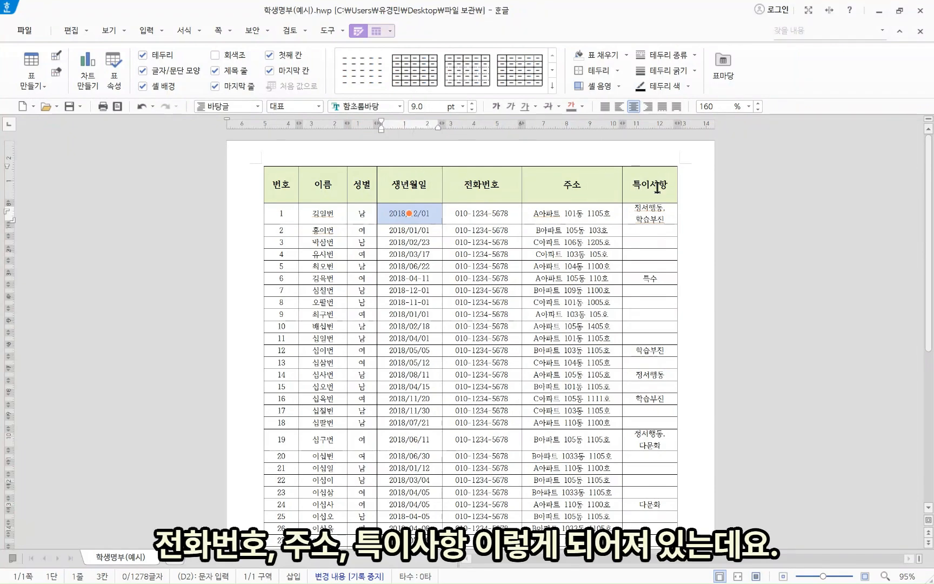
left_click_drag(286, 214, 675, 495)
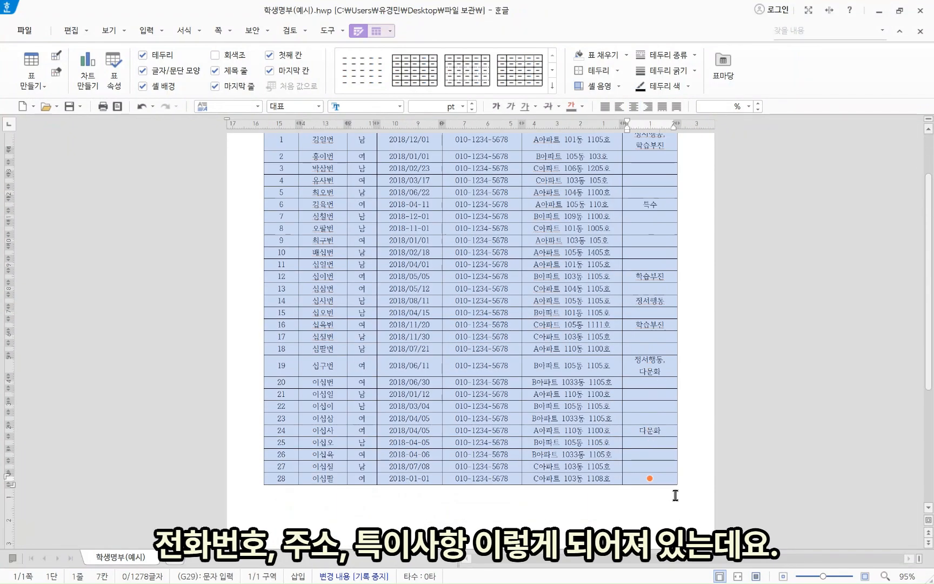
scroll(601, 389, "up", 3)
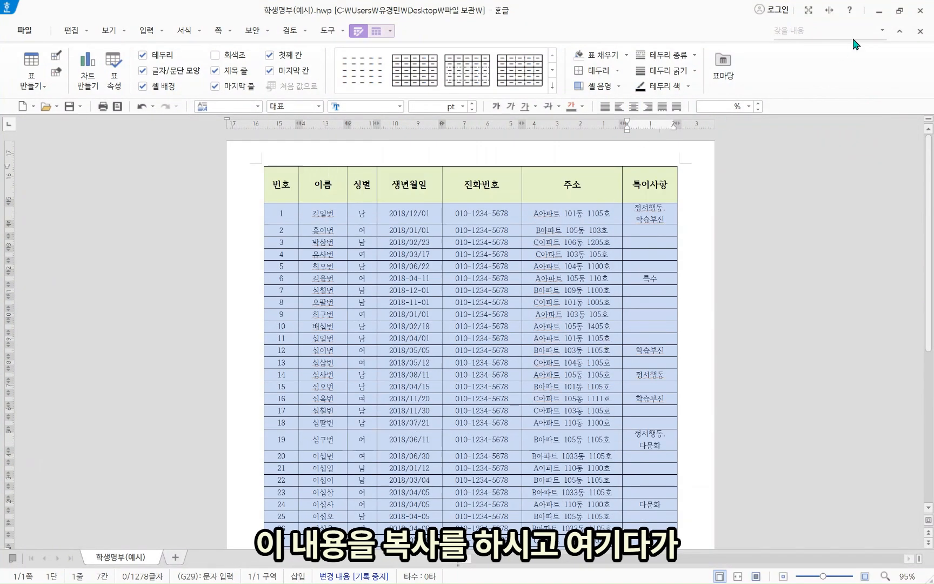
left_click(878, 12)
scroll(427, 396, "down", 3)
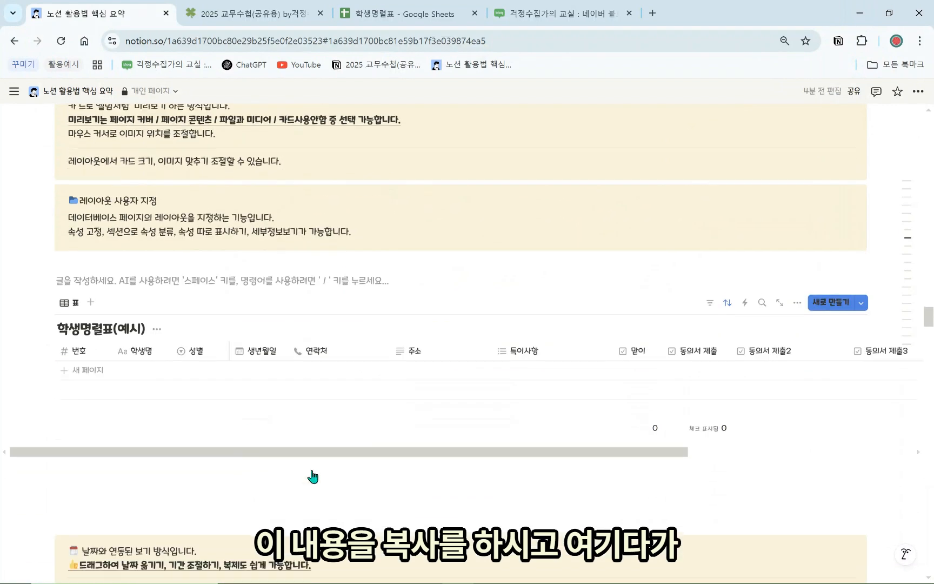
Paste the 28 copied students into a new row's 번호 cell in 학생명렬표(예시)
left_click(79, 372)
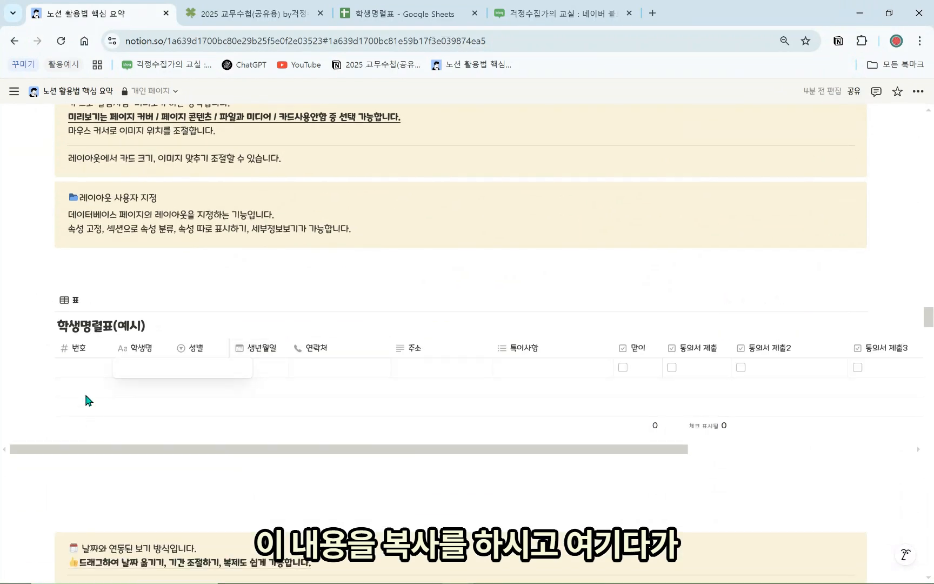
left_click(83, 370)
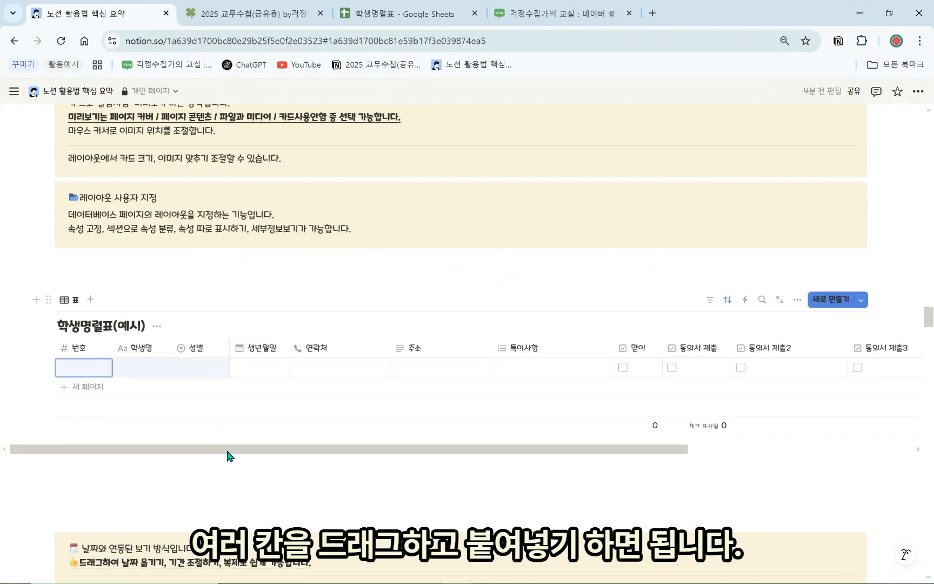
key("ctrl+v")
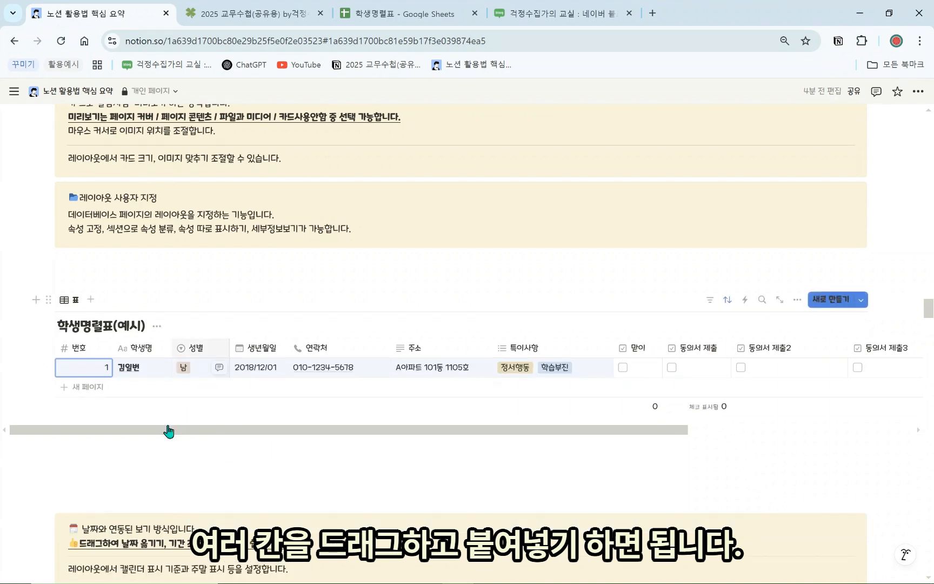
left_click(85, 391)
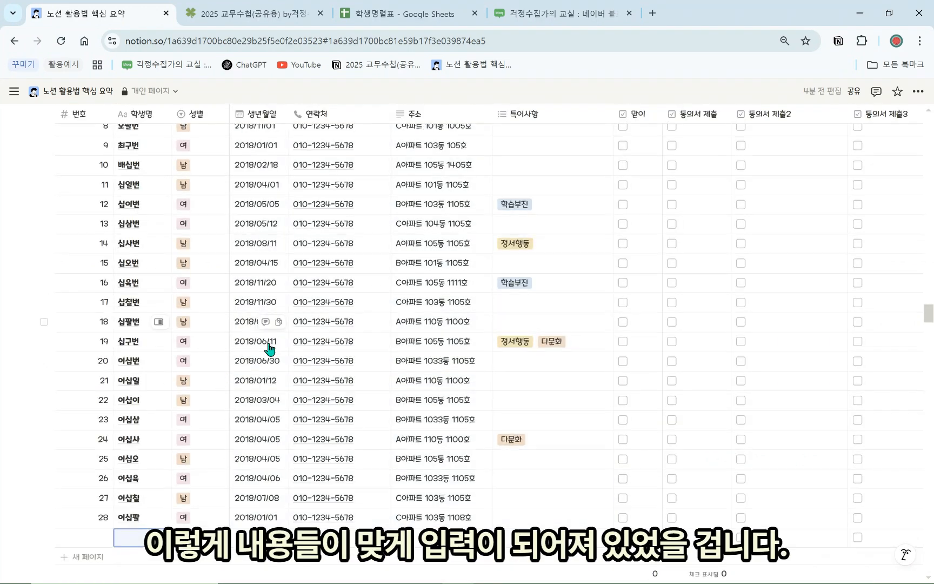
scroll(268, 346, "up", 6)
Unfreeze the table columns that were frozen up to 성별
left_click(201, 295)
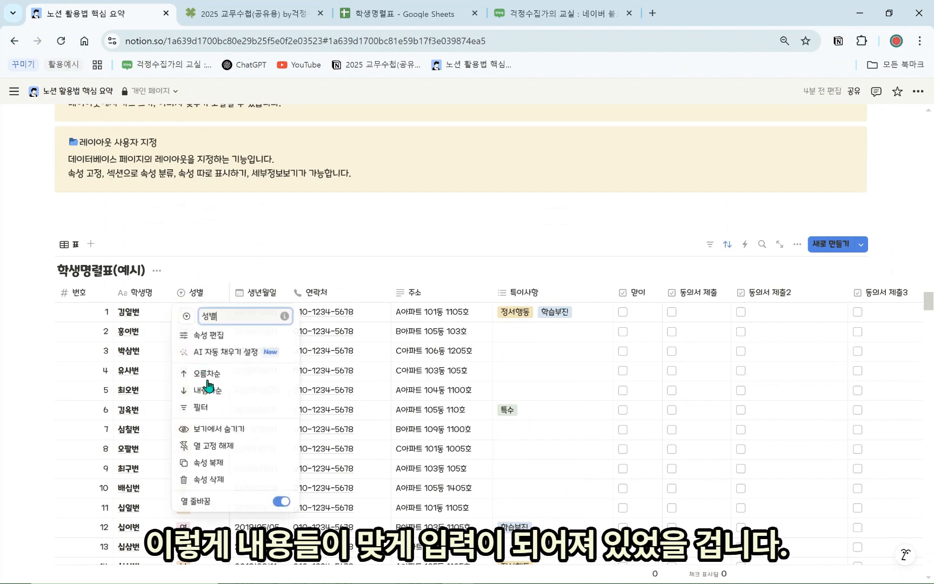
left_click(239, 446)
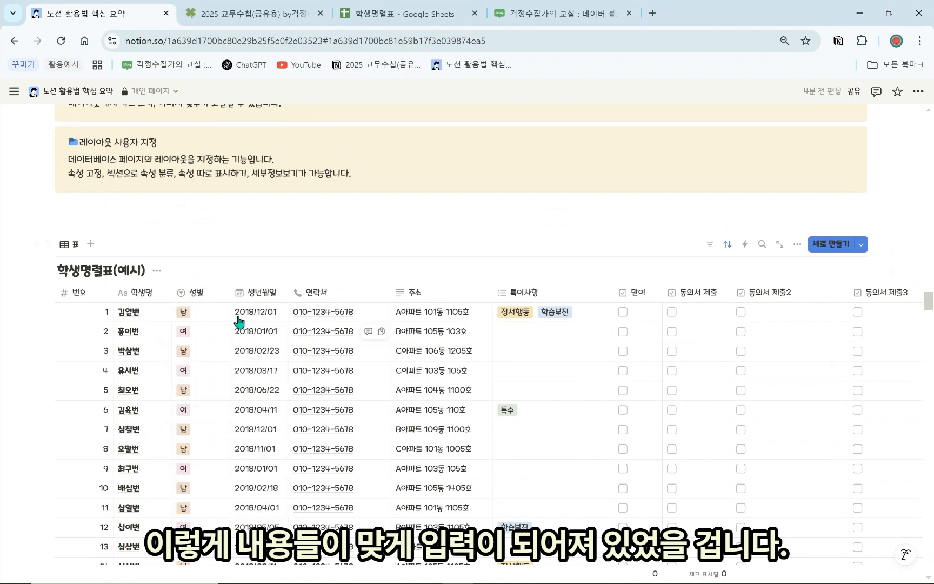
left_click(251, 231)
scroll(200, 325, "down", 3)
scroll(186, 335, "up", 2)
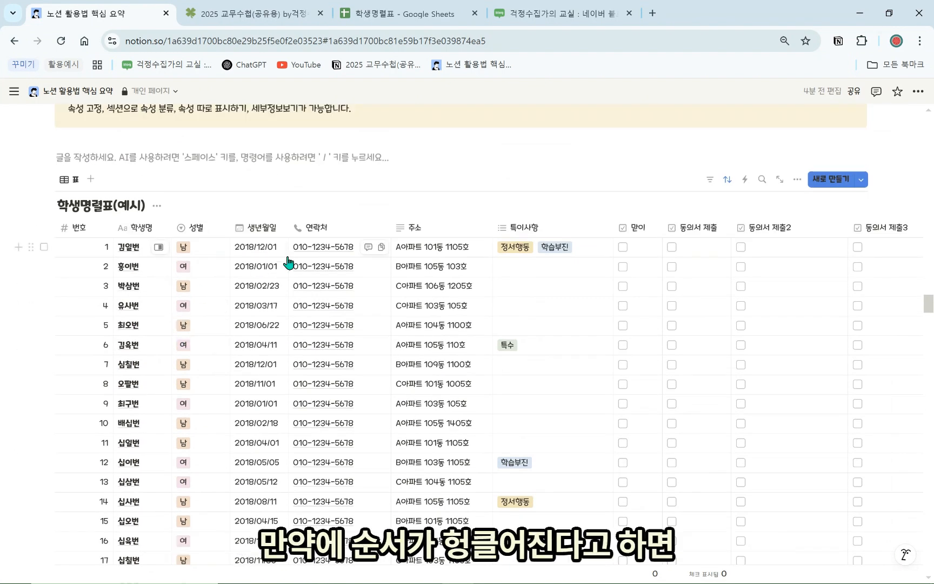
Sort the student table by 번호 in ascending order
left_click(75, 227)
left_click(97, 293)
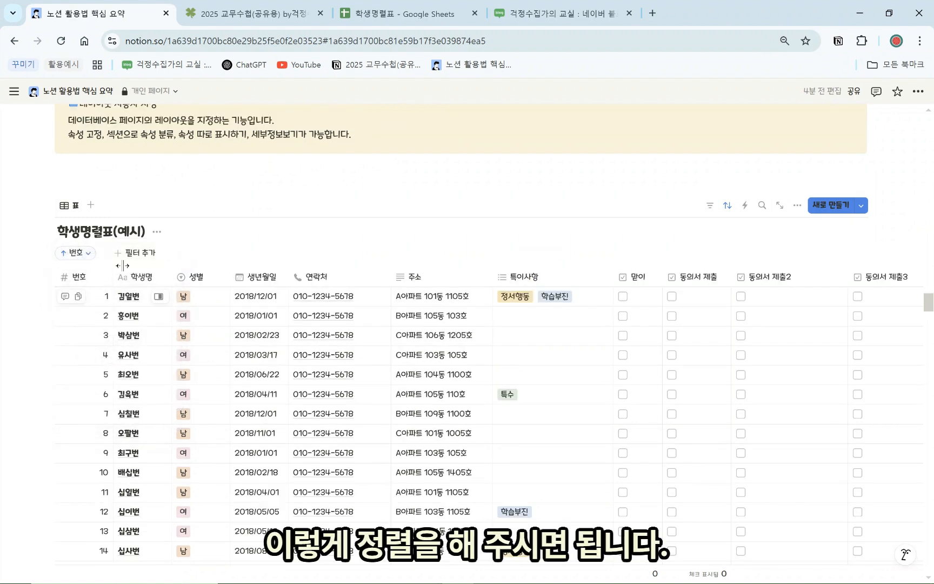
scroll(230, 400, "down", 1)
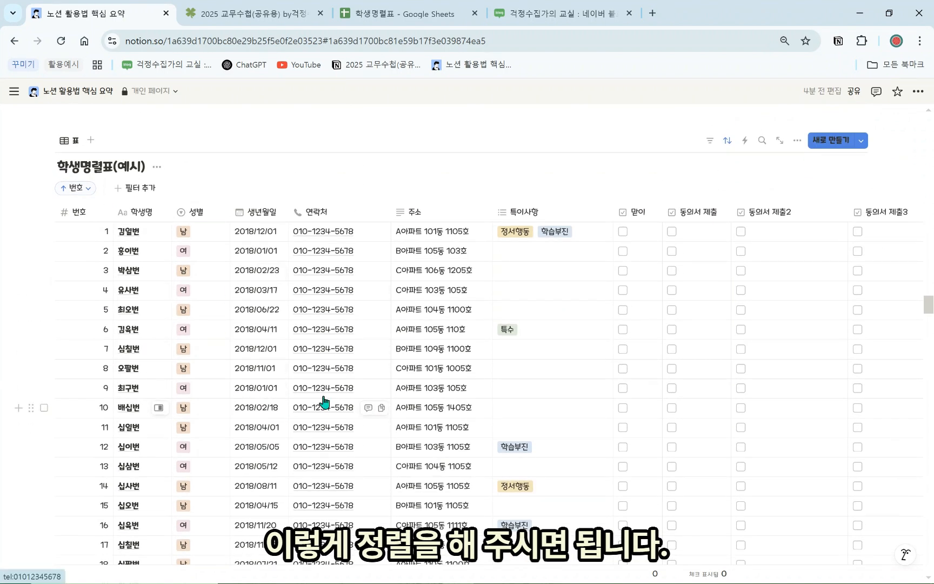
scroll(232, 324, "up", 1)
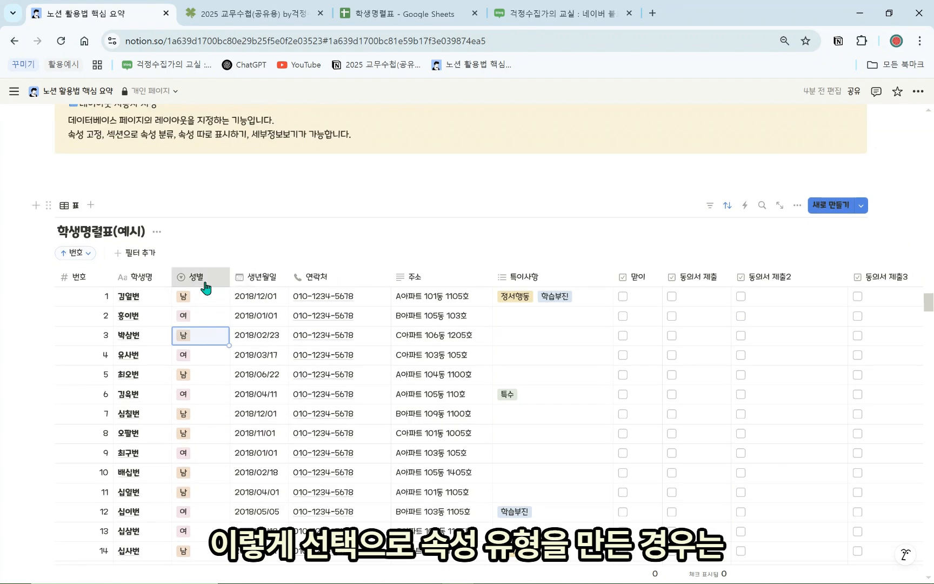
Review row 4's 성별 choices 남 and 여 without changing anything
left_click(206, 287)
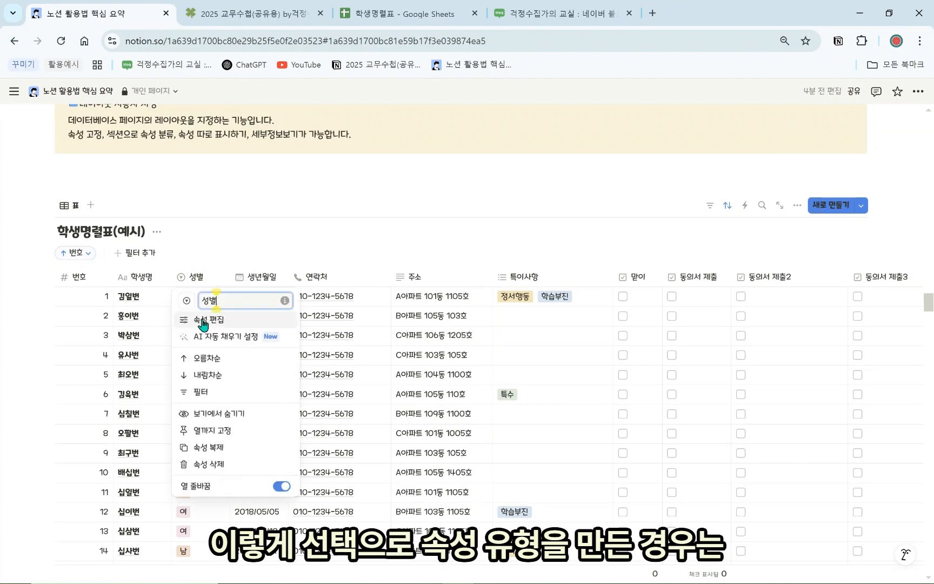
left_click(358, 384)
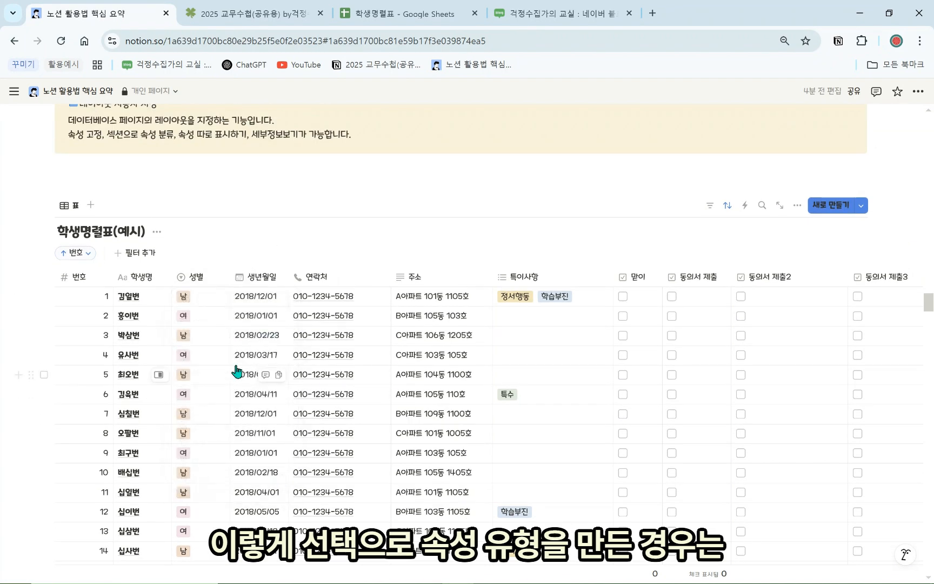
left_click(198, 363)
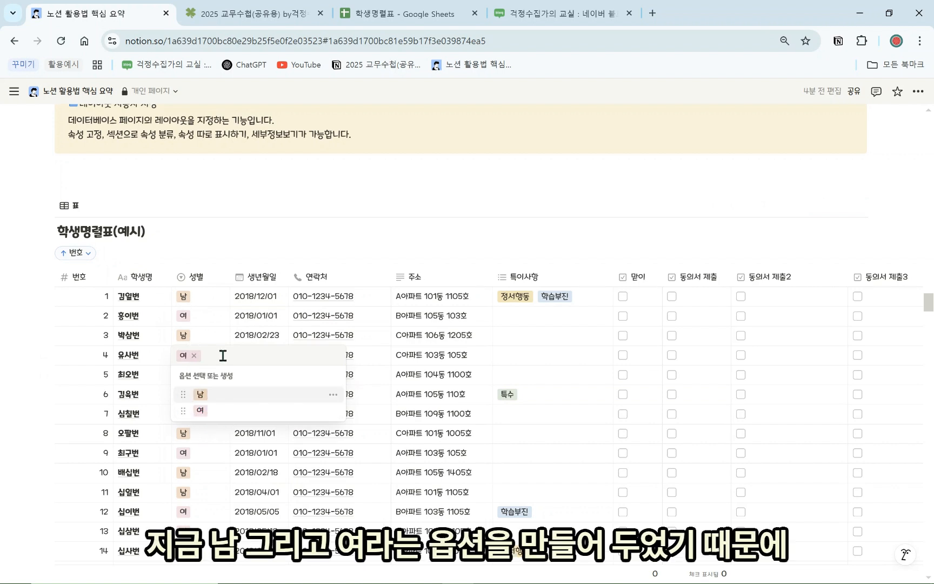
key("Escape")
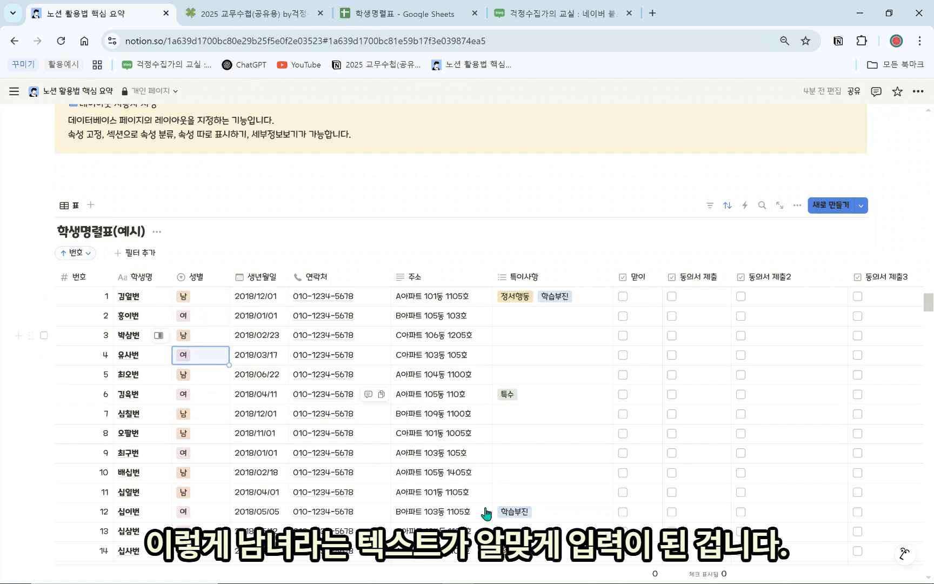
scroll(217, 325, "up", 1)
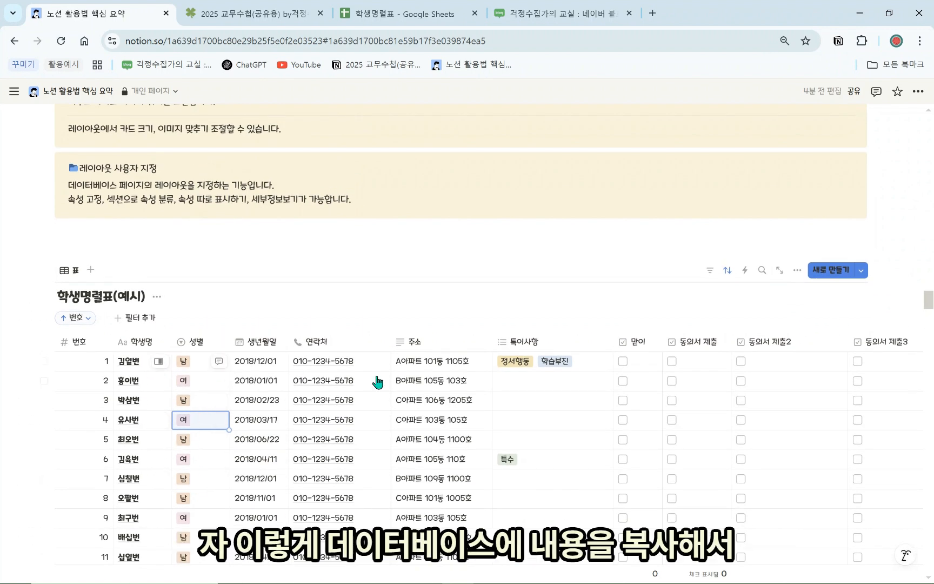
Tick 동의서 제출 for rows 24 and 22, and 동의서 제출2 for rows 22, 19 and 25
scroll(476, 389, "down", 3)
scroll(465, 410, "up", 3)
scroll(455, 432, "up", 5)
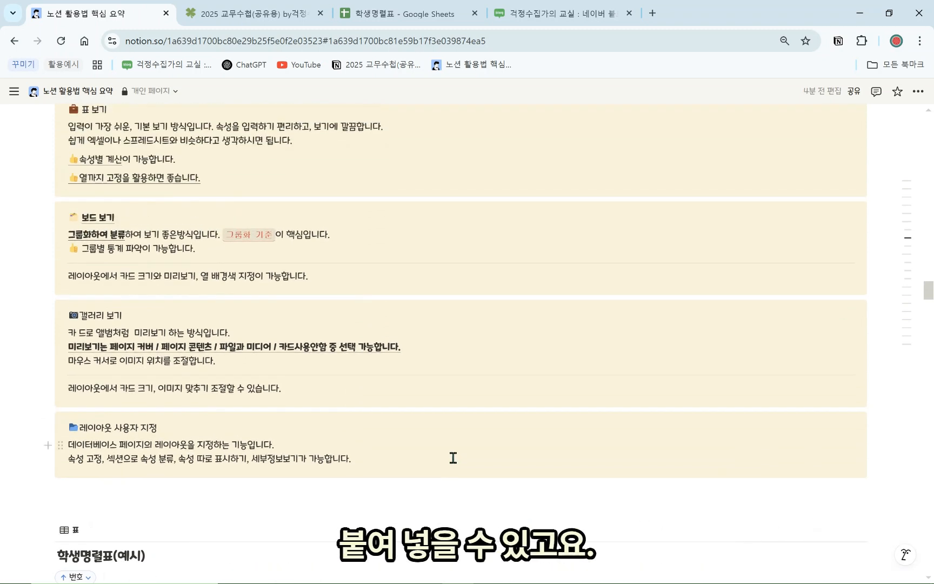
scroll(453, 458, "down", 12)
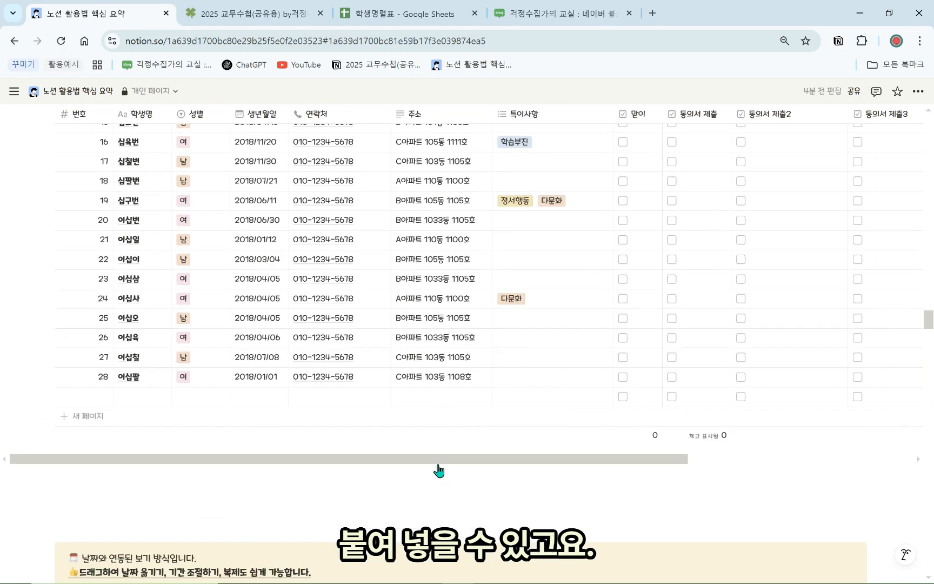
scroll(319, 373, "up", 1)
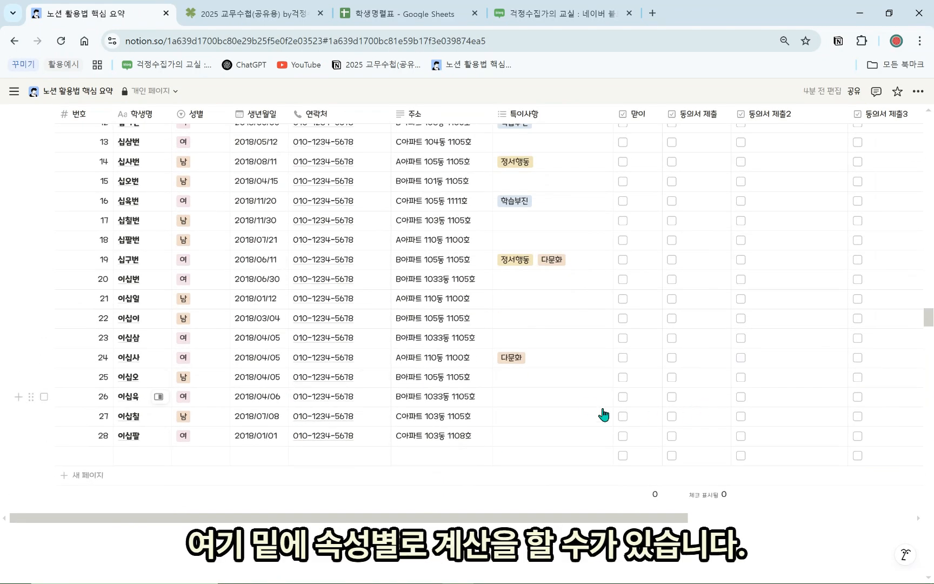
mouse_move(484, 493)
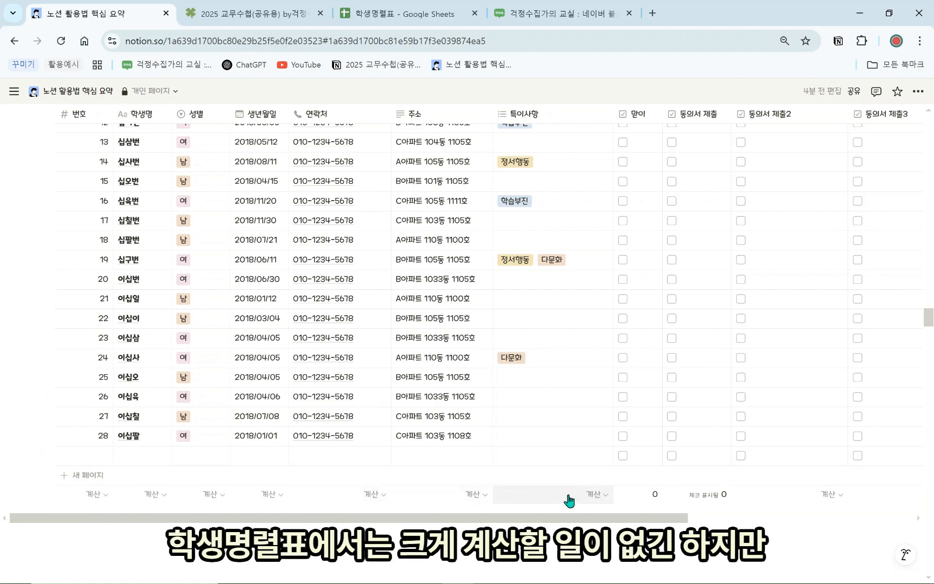
left_click(671, 357)
left_click(672, 318)
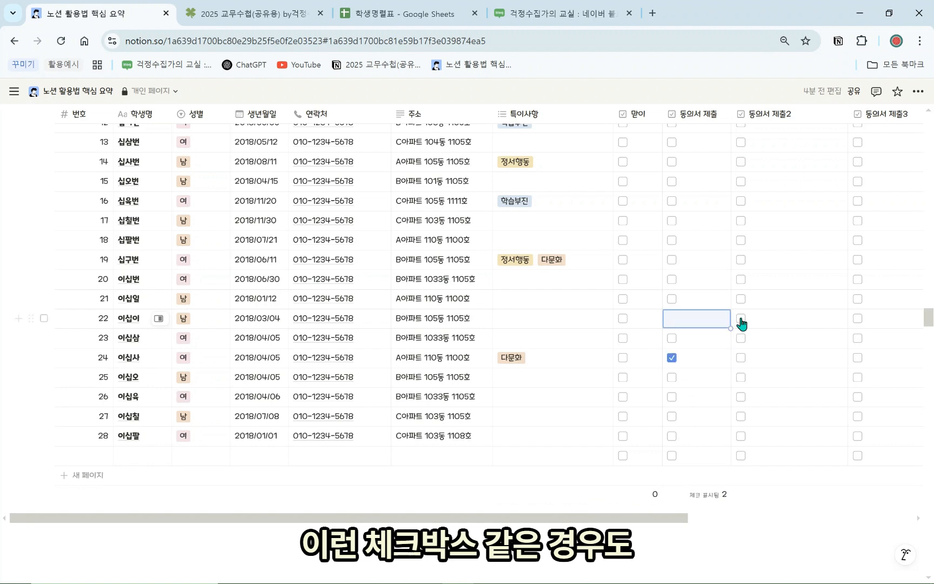
left_click(744, 318)
left_click(750, 261)
left_click(764, 376)
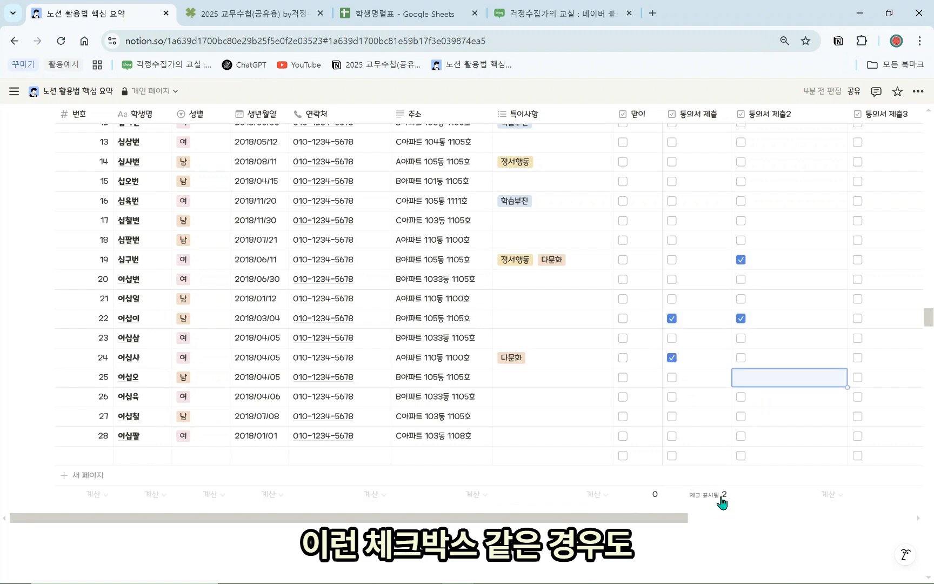
Show a checked count under 동의서 제출 and percentage checked under 맏이
left_click(703, 500)
mouse_move(725, 531)
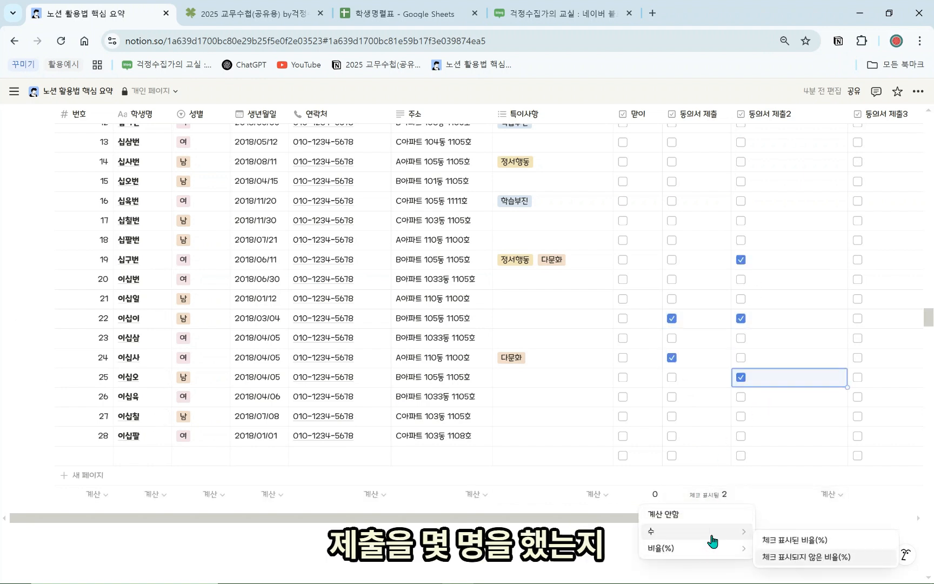
left_click(782, 548)
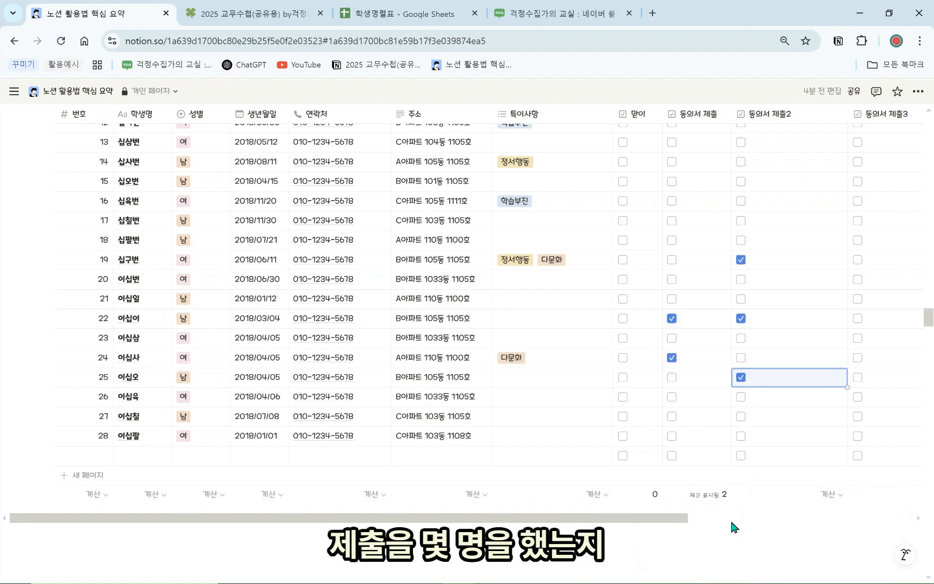
left_click(657, 502)
mouse_move(652, 552)
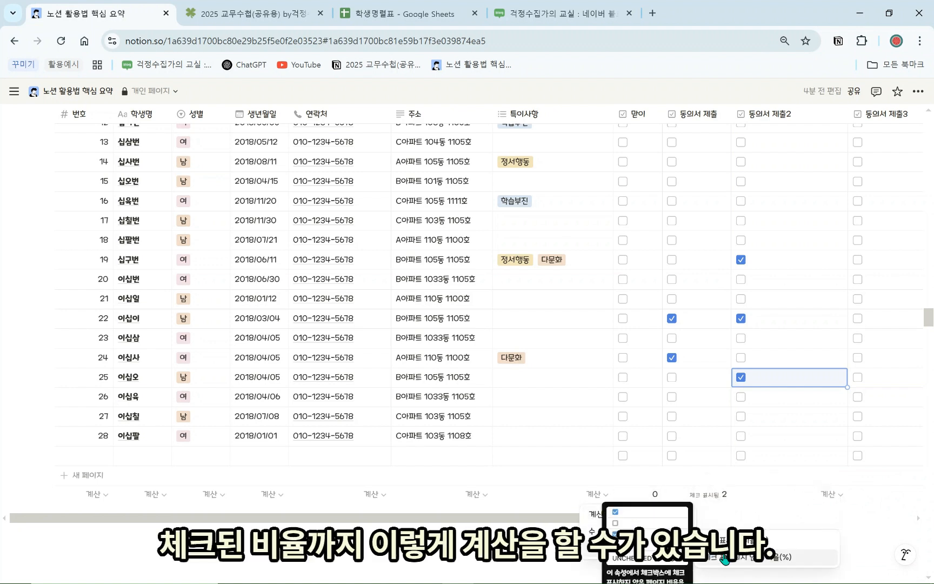
left_click(768, 541)
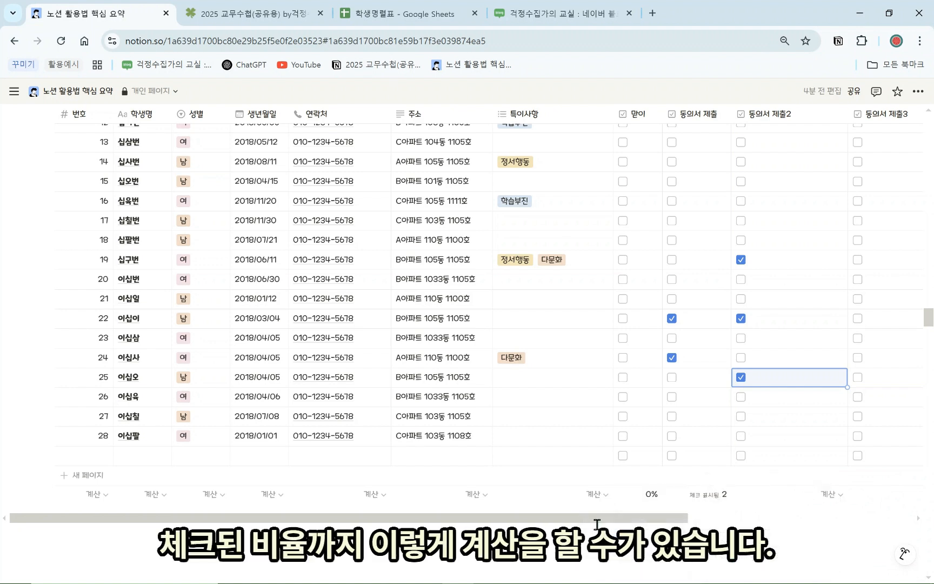
Tick 맏이 for rows 27 and 22, and 동의서 제출2 for row 27
left_click(624, 416)
left_click(624, 325)
left_click(740, 416)
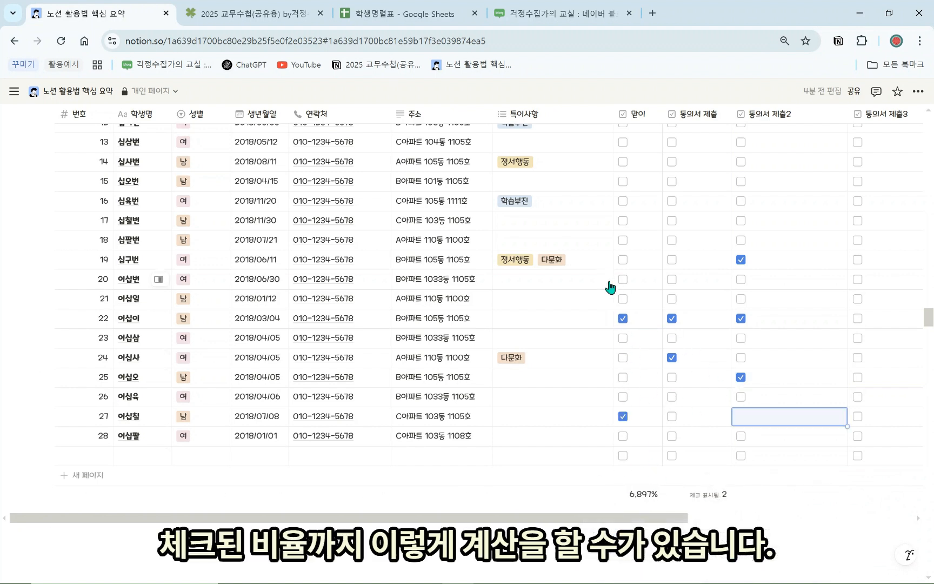
left_click(608, 282)
key("Escape")
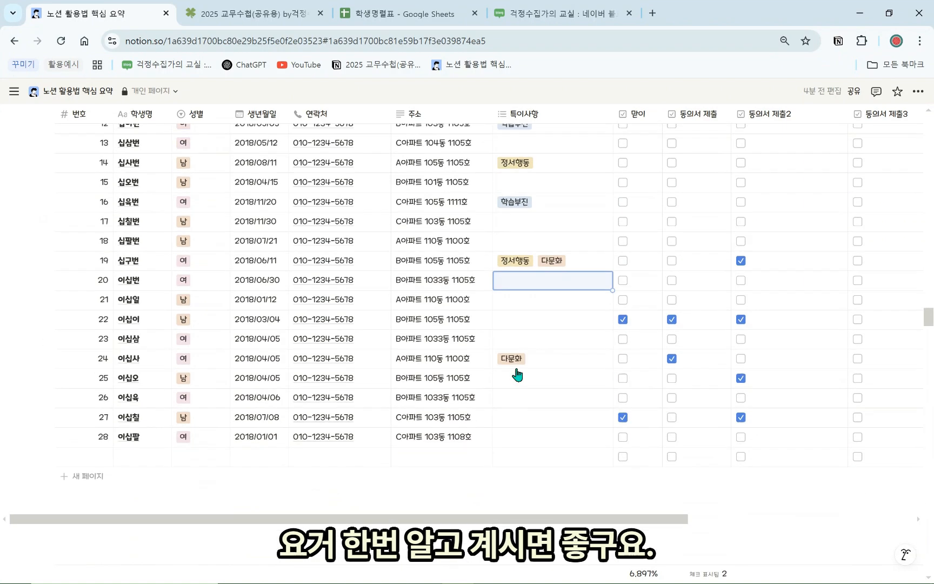
scroll(424, 403, "up", 9)
scroll(298, 329, "up", 5)
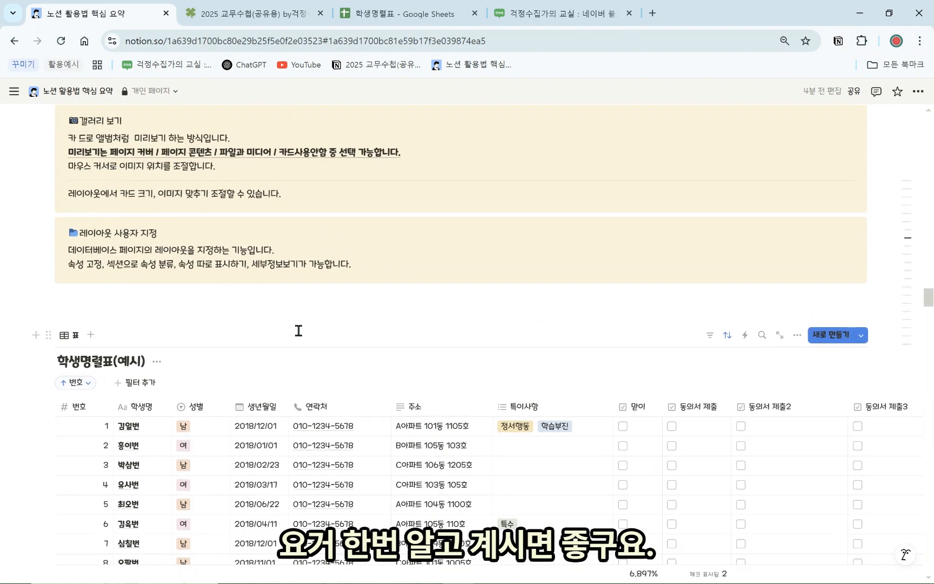
Freeze the table columns up through 학생명 with 열까지 고정
scroll(303, 390, "down", 13)
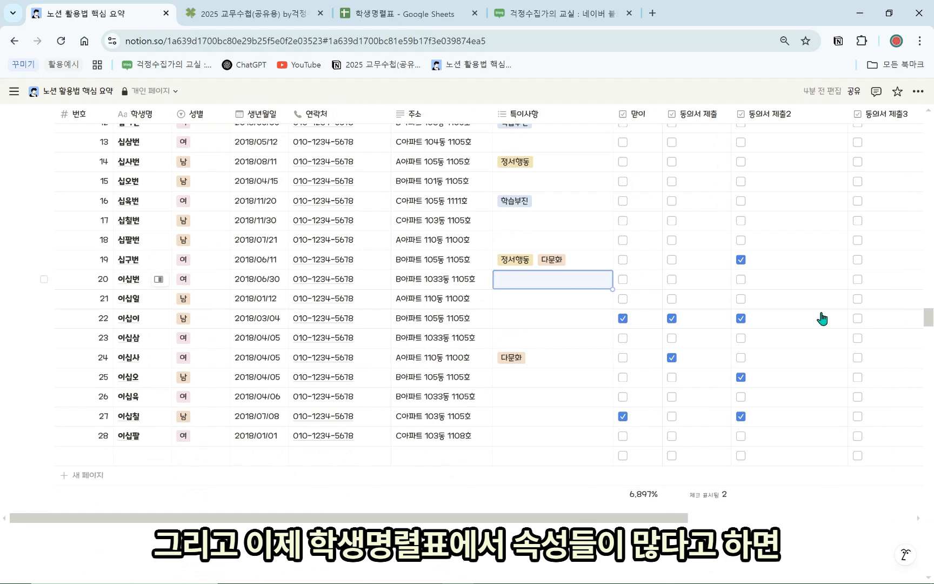
left_click_drag(569, 521, 714, 524)
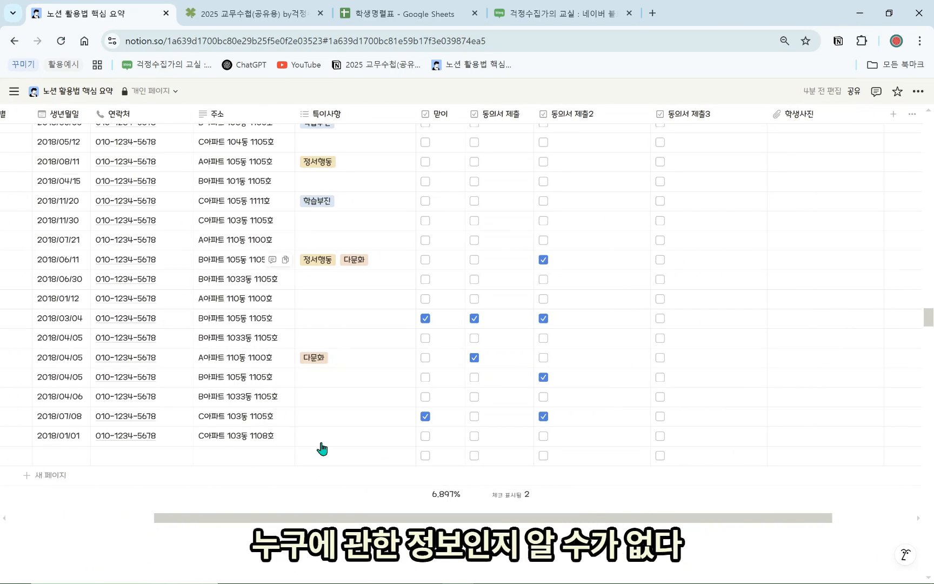
left_click_drag(390, 522, 192, 521)
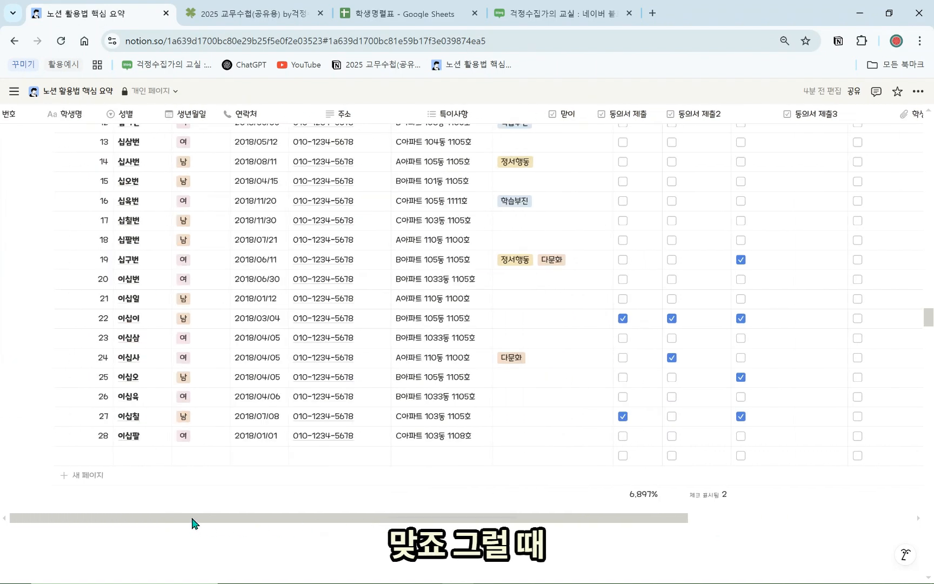
scroll(188, 476, "up", 6)
left_click(141, 211)
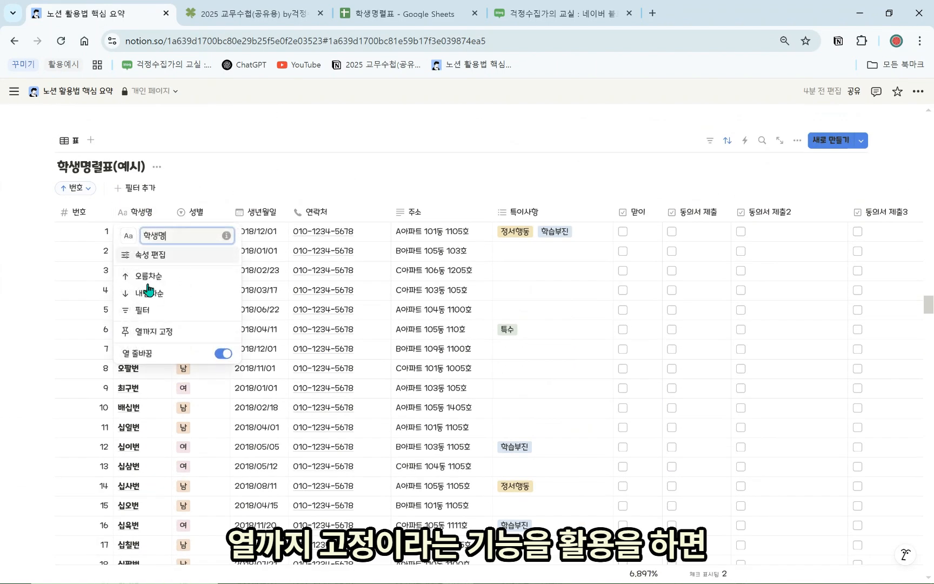
left_click(154, 339)
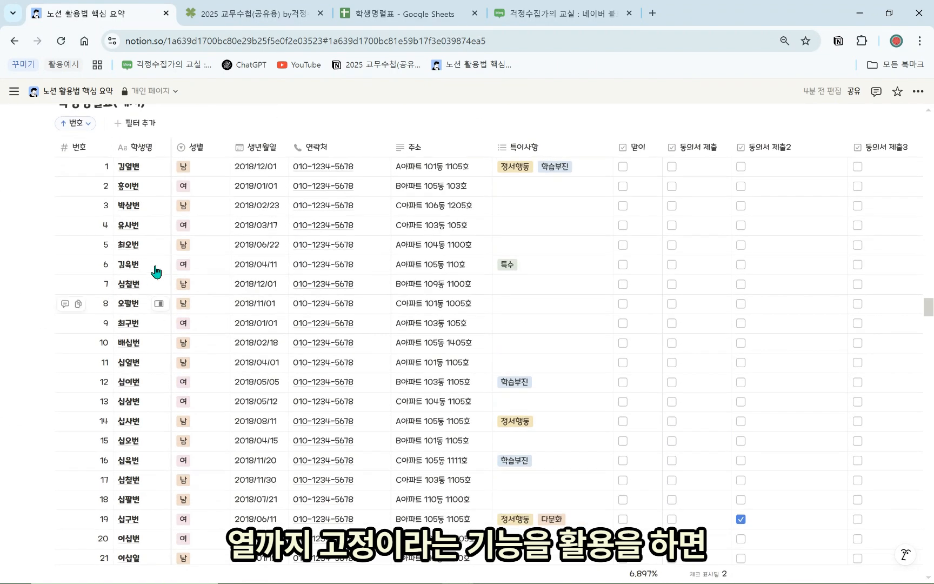
Scroll sideways to confirm 번호 and 학생명 stay pinned
scroll(313, 469, "down", 5)
scroll(393, 524, "down", 1)
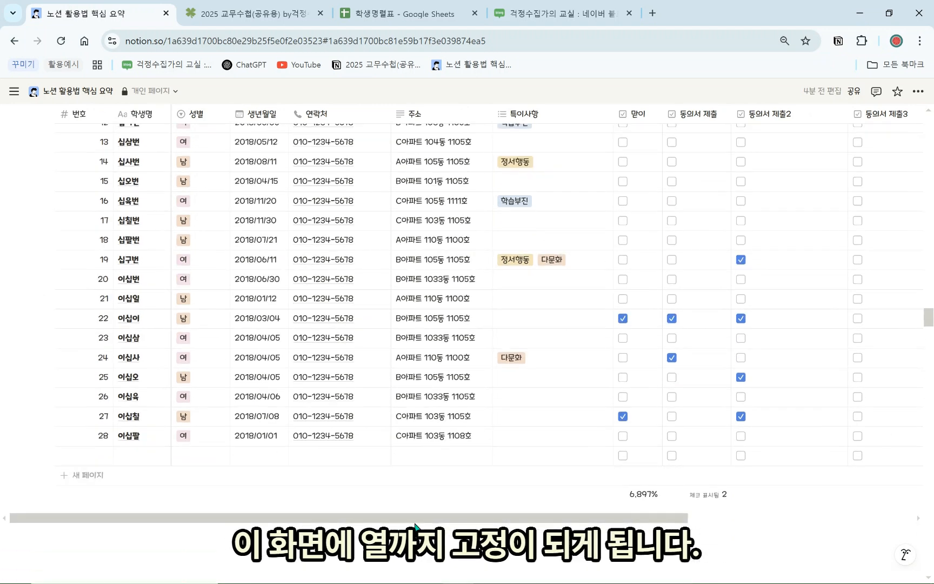
mouse_move(416, 519)
left_mouse_down()
mouse_move(550, 521)
mouse_move(411, 521)
left_mouse_up()
scroll(355, 508, "up", 3)
scroll(355, 508, "up", 5)
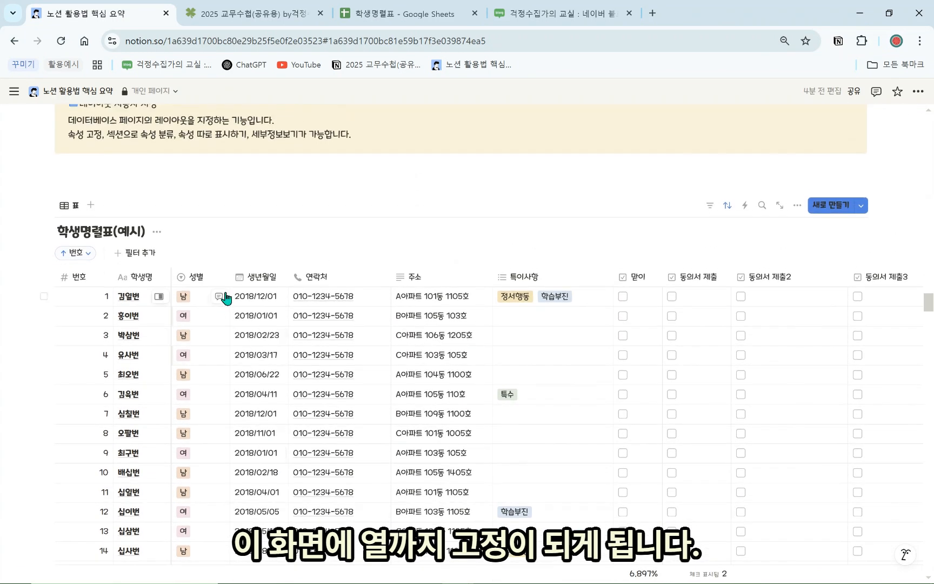
left_click(193, 283)
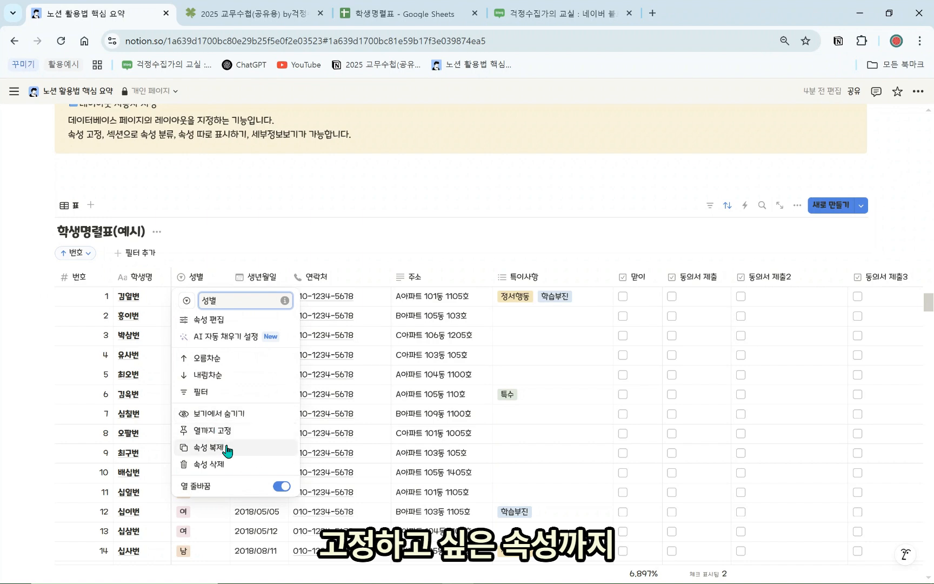
left_click(244, 181)
scroll(231, 357, "up", 5)
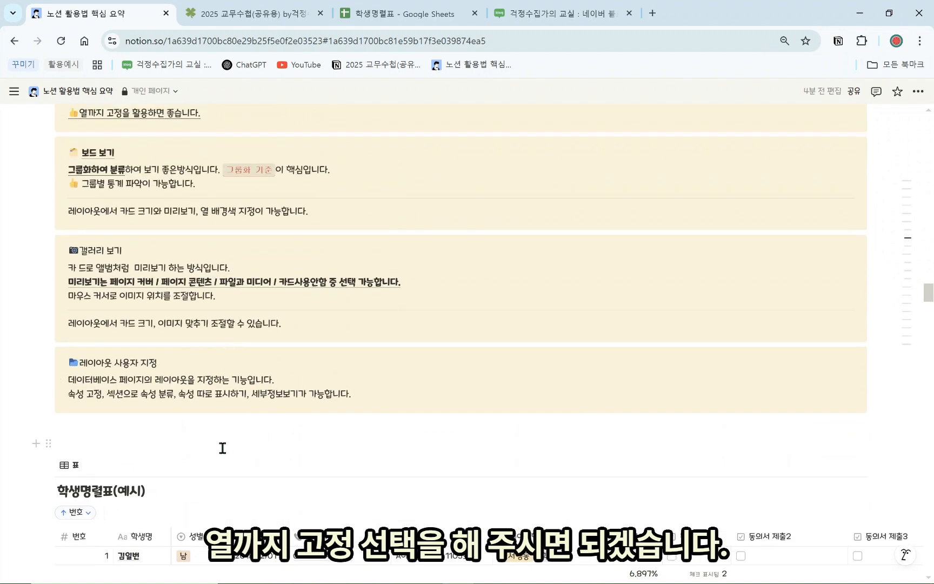
Add a 보드 view showing 성별 없음 1, 남 15 and 여 13 card columns
scroll(184, 368, "up", 1)
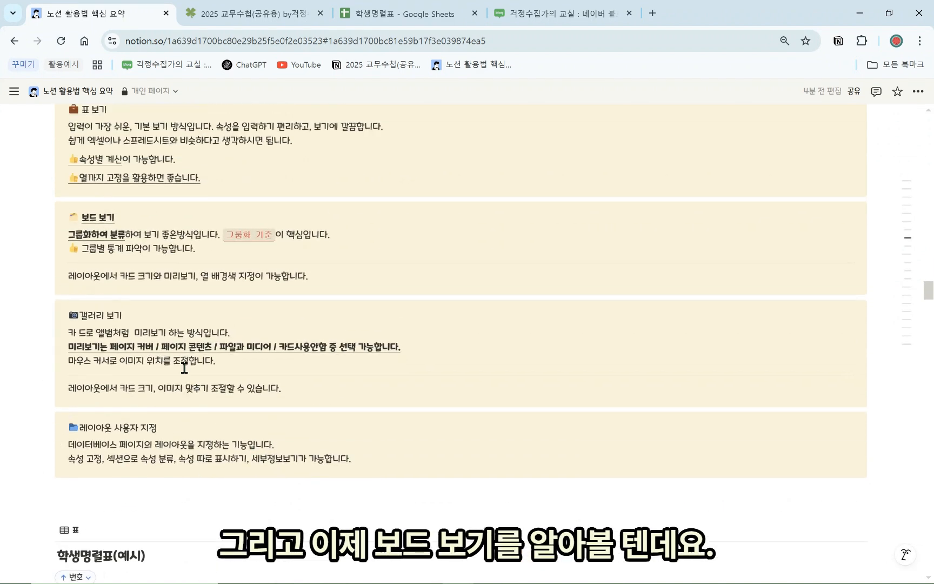
scroll(108, 443, "down", 5)
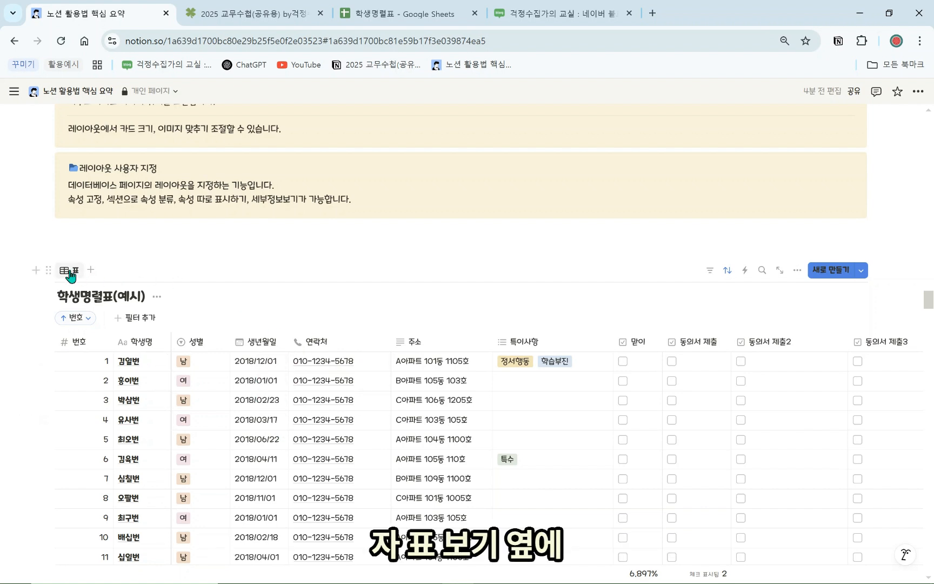
left_click(91, 270)
left_click(86, 342)
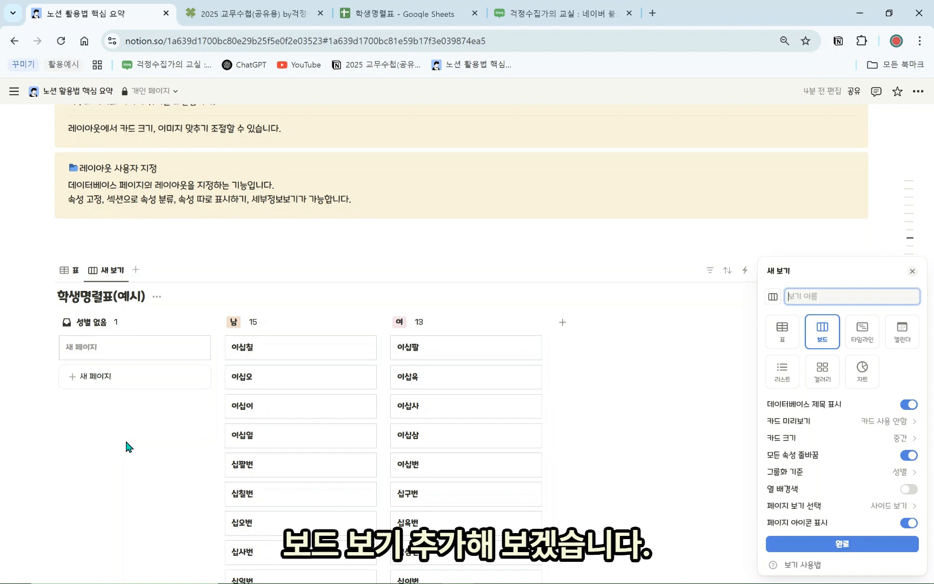
left_click(637, 388)
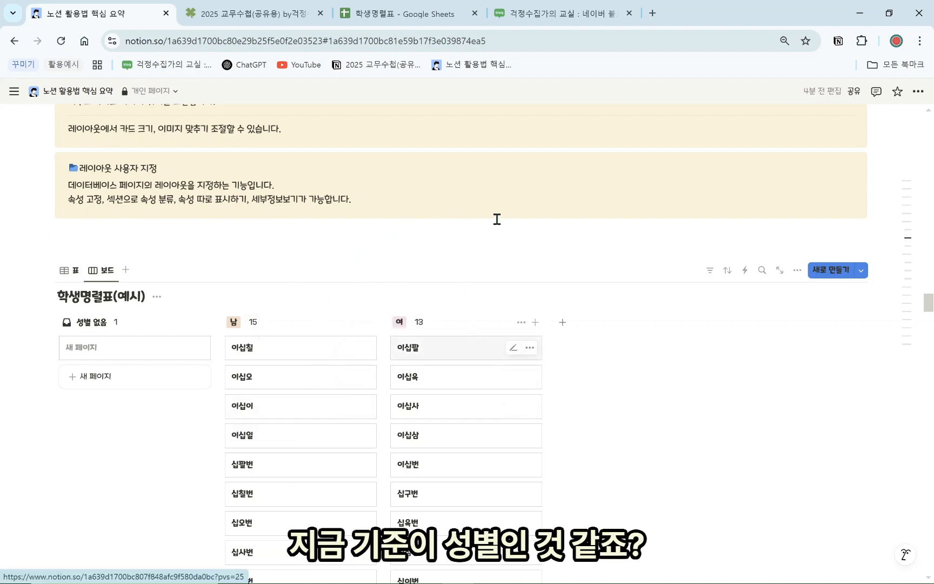
Try grouping the board by 맏이
left_click(797, 270)
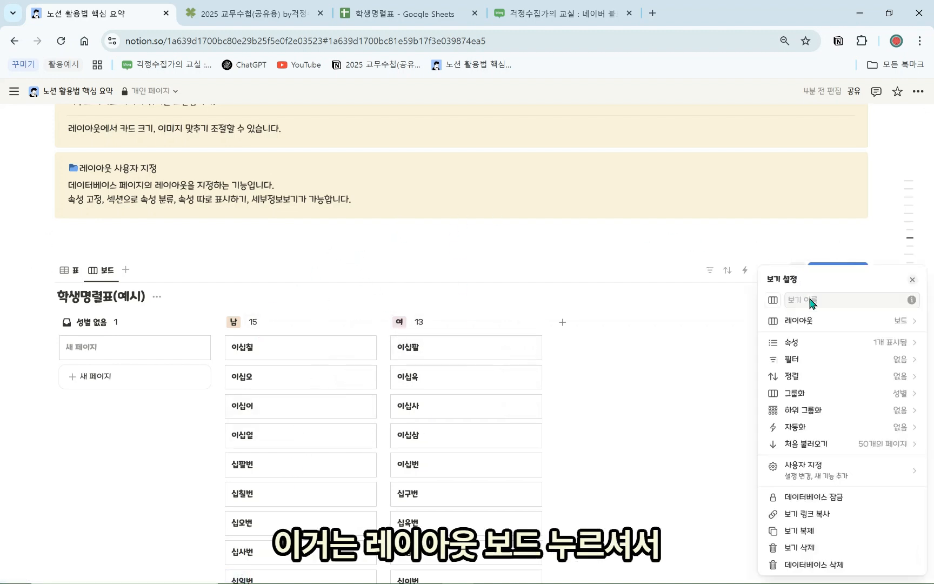
left_click(825, 325)
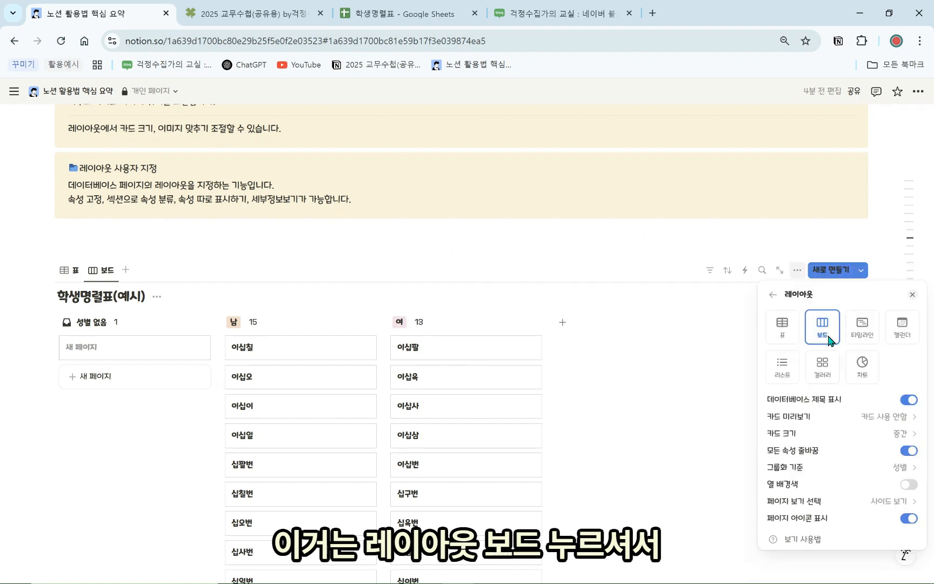
left_click(849, 470)
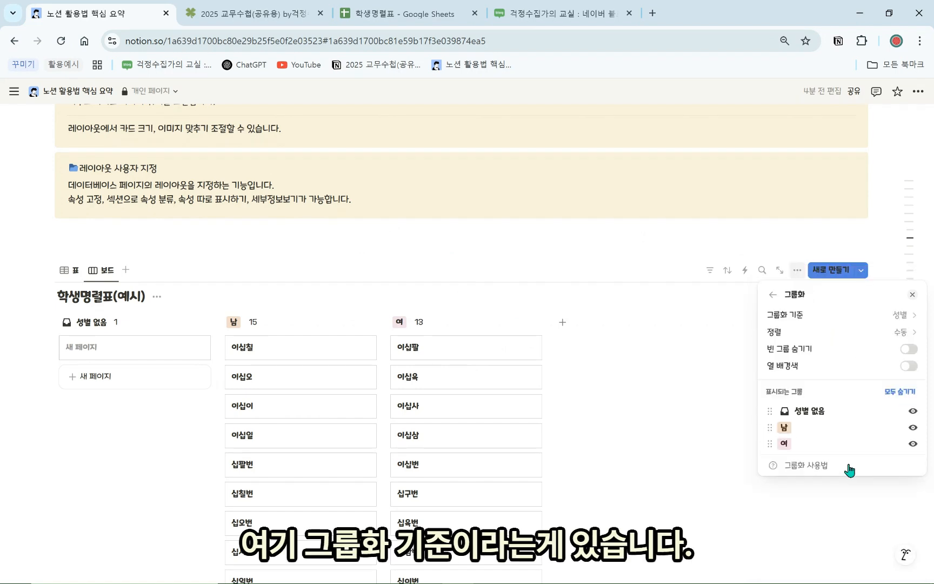
left_click(902, 323)
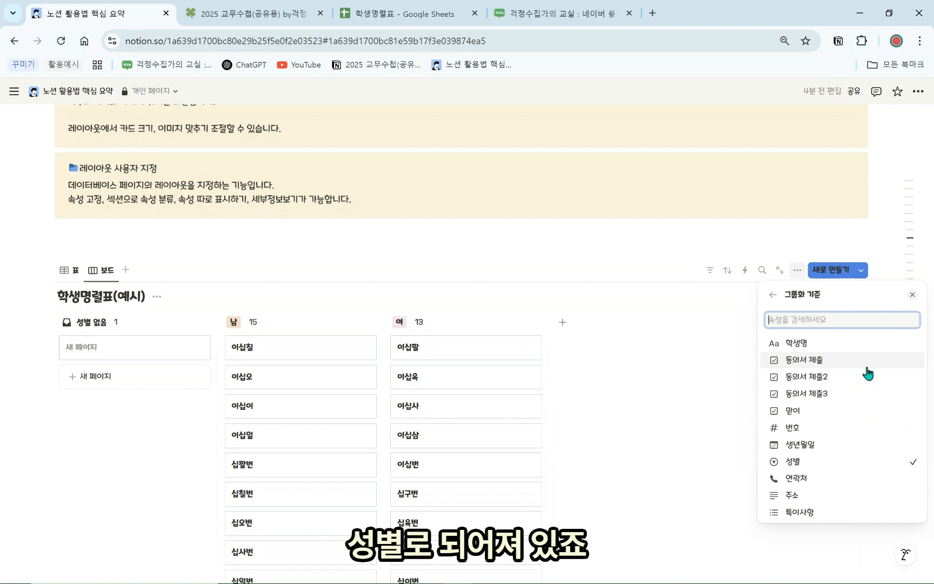
left_click(840, 411)
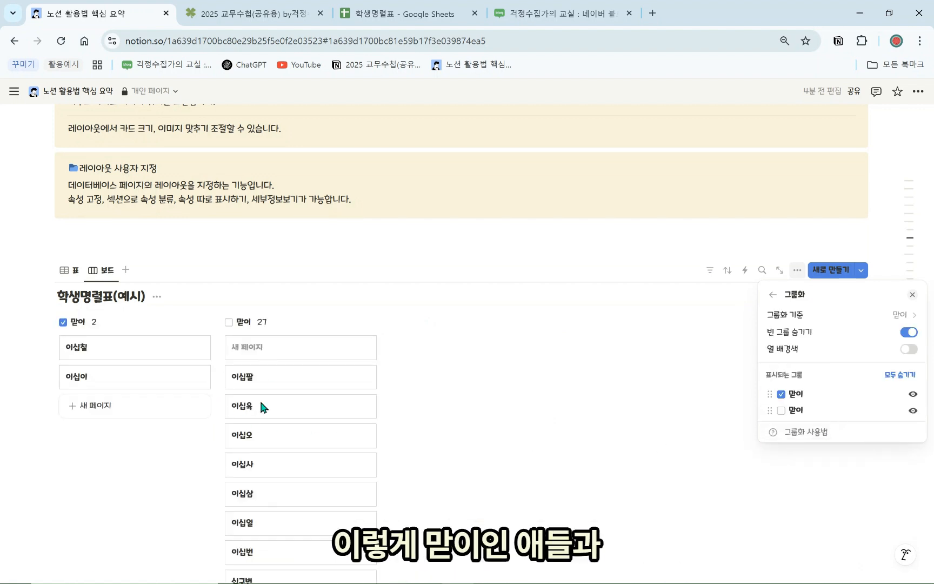
left_click(435, 407)
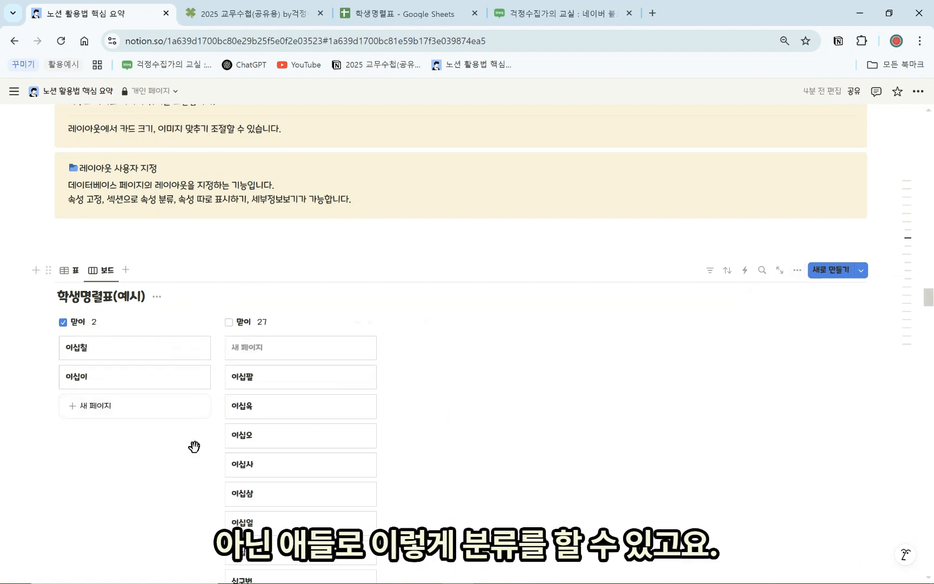
Regroup the board by 성별 and hide the 성별 없음 group
left_click(797, 271)
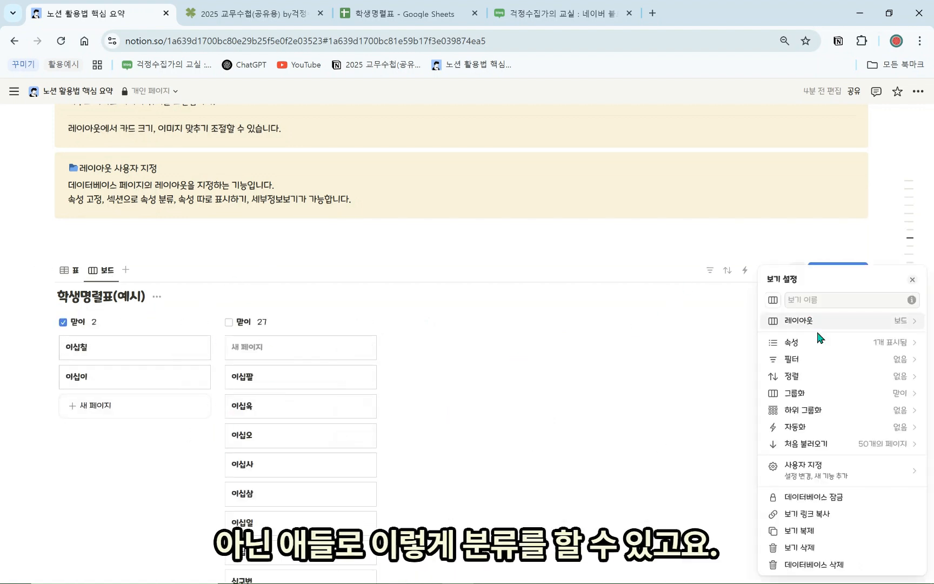
left_click(889, 399)
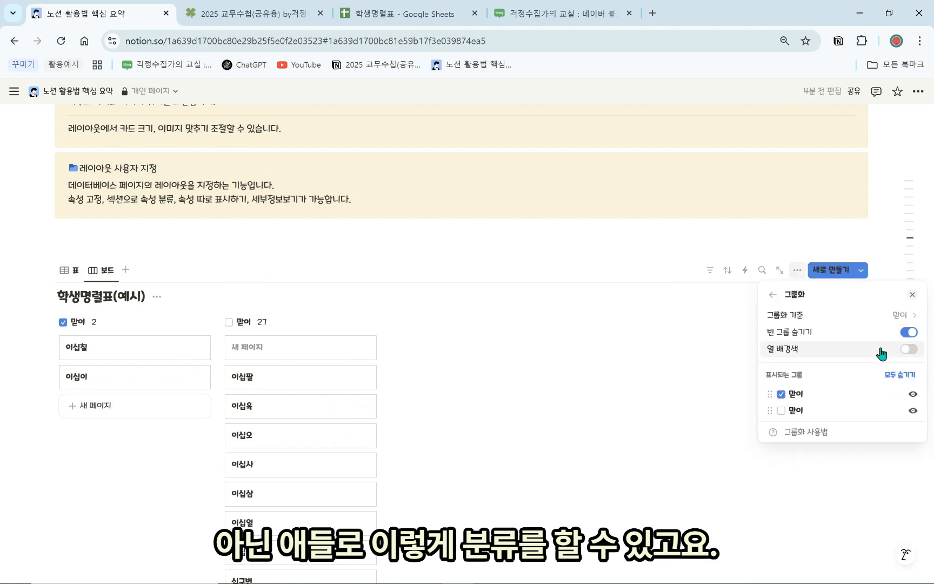
left_click(889, 312)
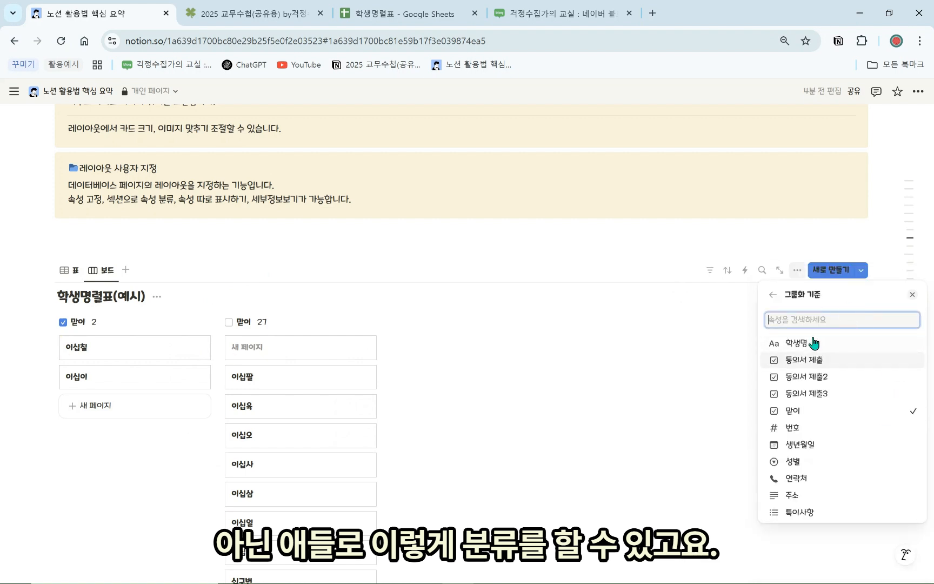
left_click(818, 461)
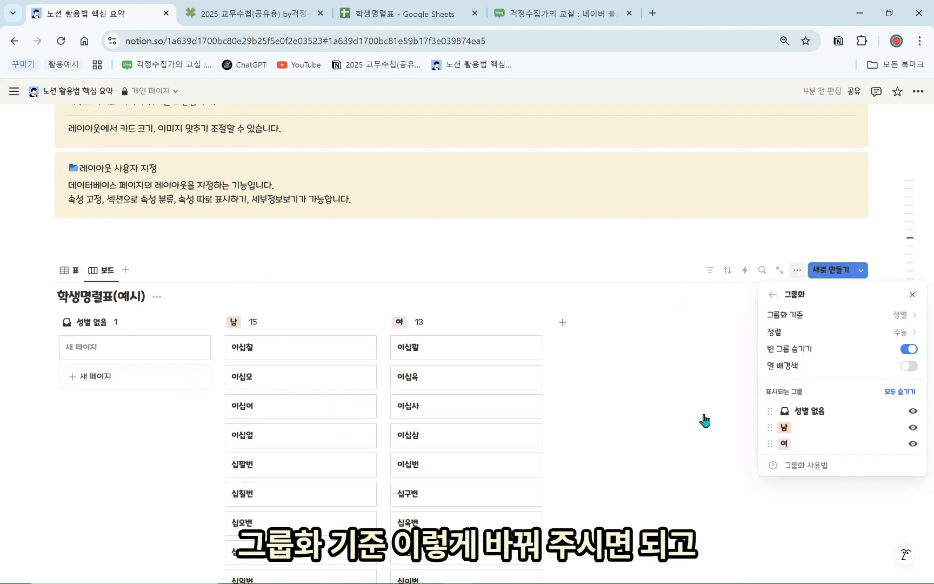
left_click(913, 411)
left_click(773, 295)
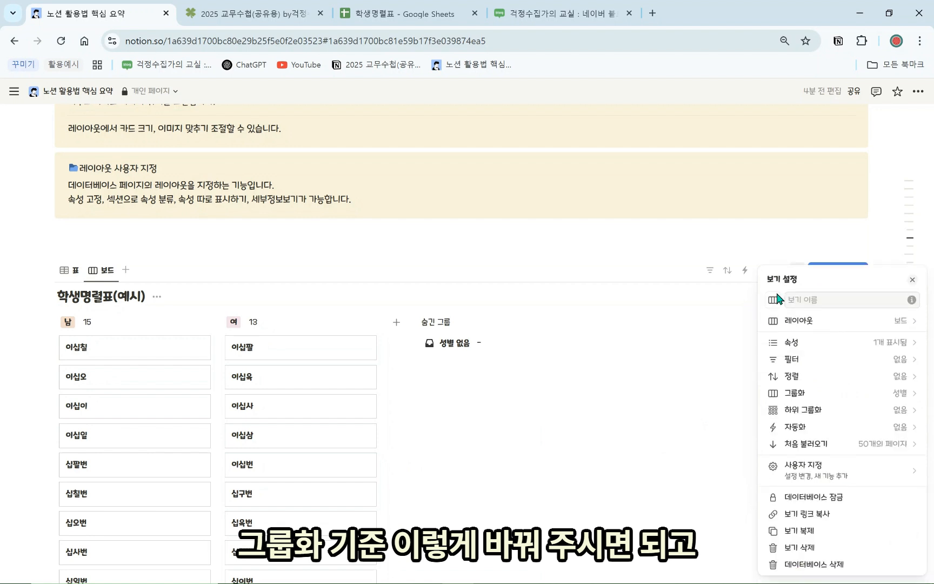
left_click(820, 324)
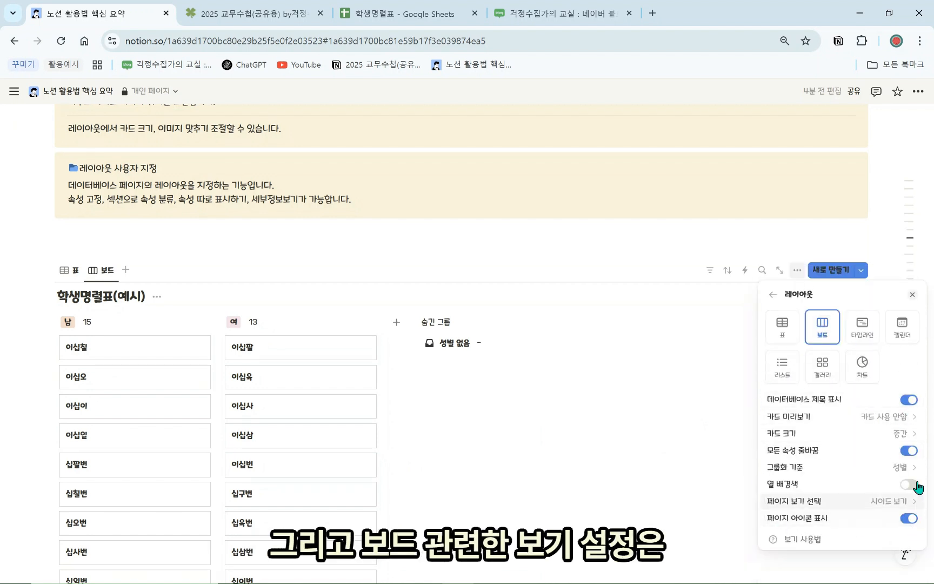
left_click(892, 433)
left_click(859, 487)
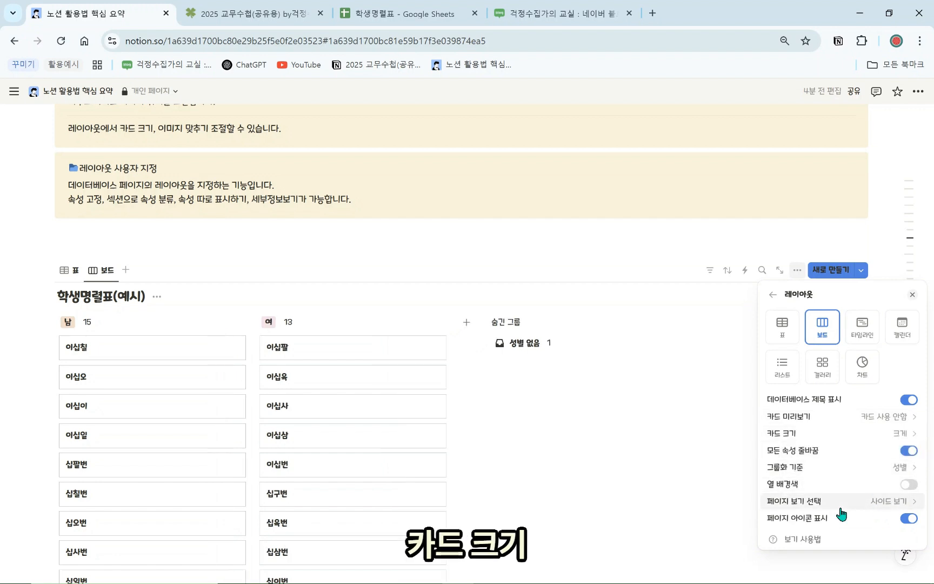
left_click(852, 490)
left_click(852, 488)
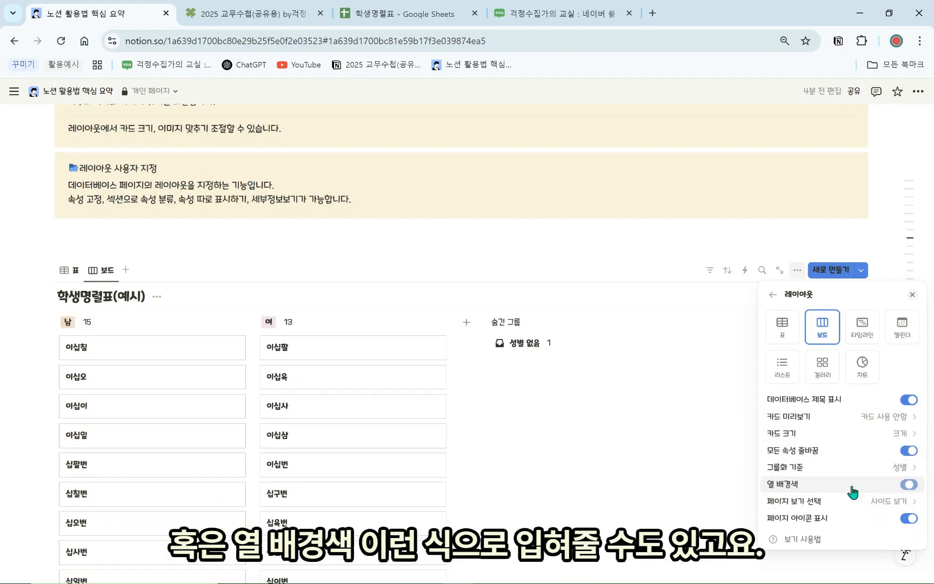
left_click(848, 489)
left_click(640, 447)
scroll(586, 520, "up", 1)
scroll(585, 520, "up", 3)
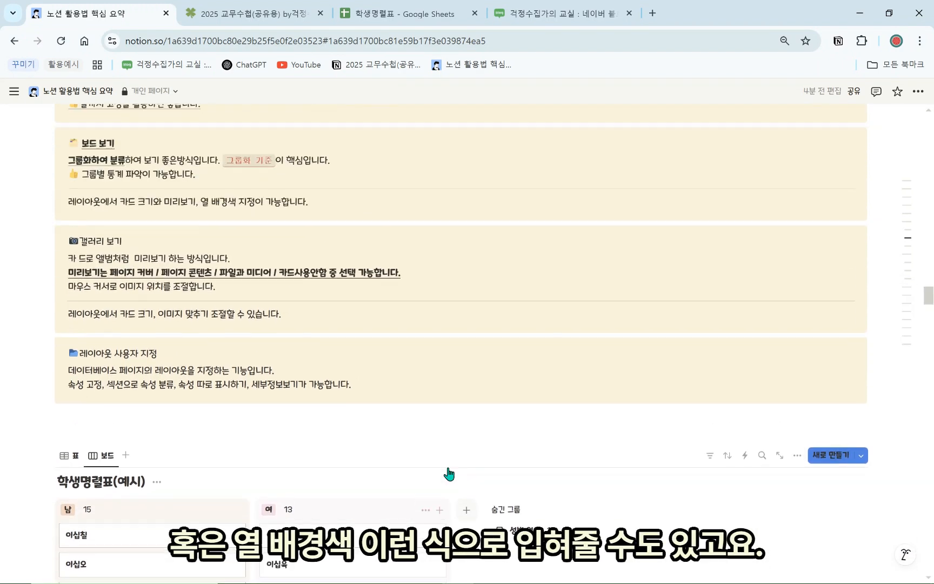
scroll(556, 468, "down", 1)
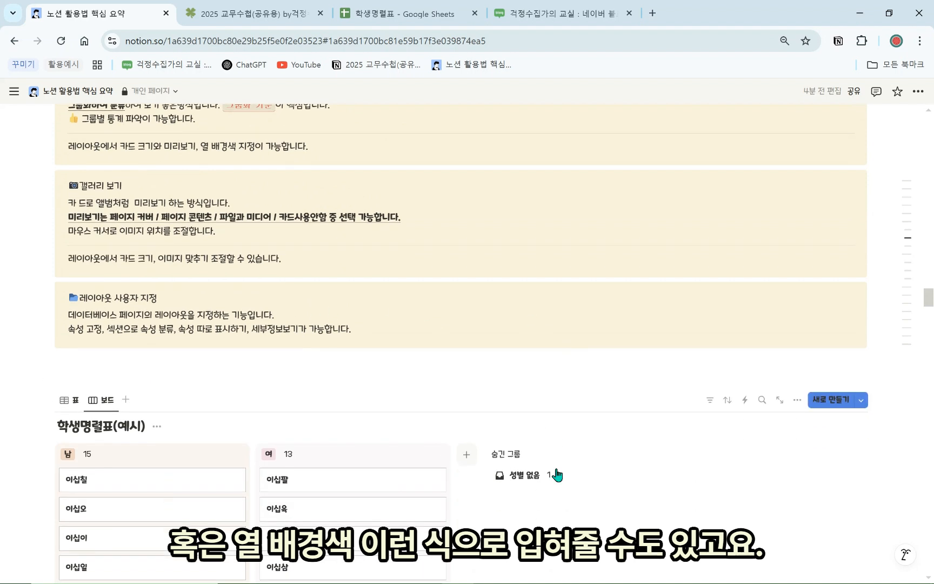
scroll(540, 463, "up", 1)
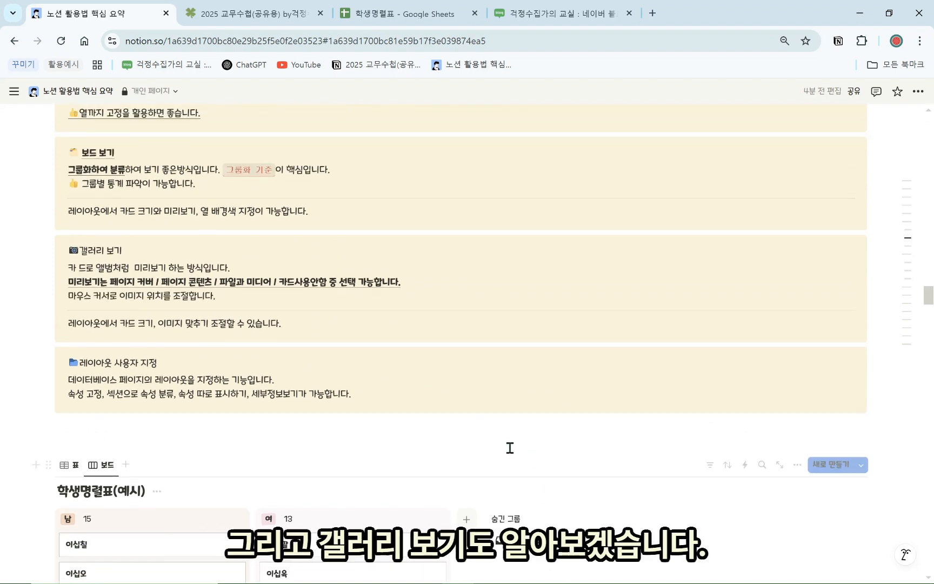
Duplicate the 보드 view and switch the copy's layout to 갤러리
scroll(508, 446, "down", 1)
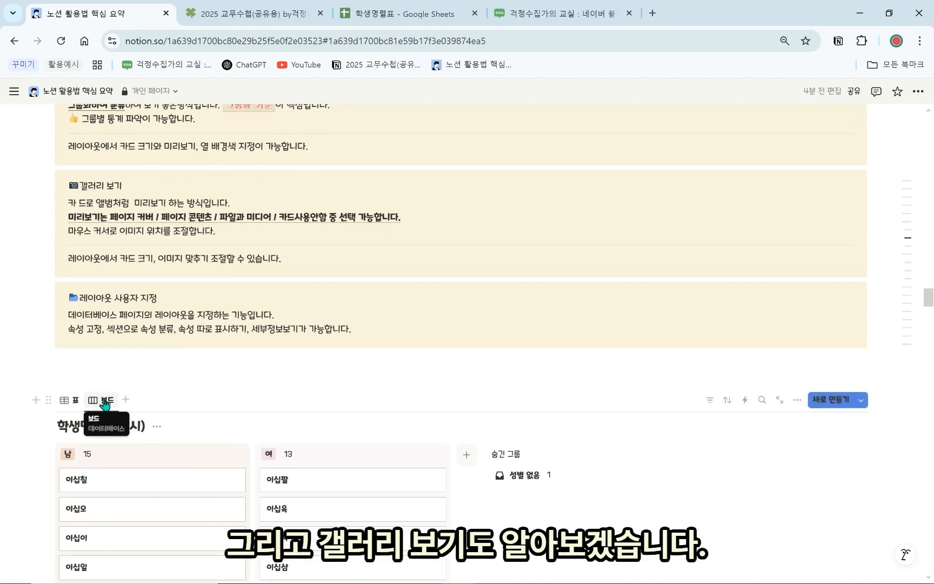
scroll(120, 353, "down", 1)
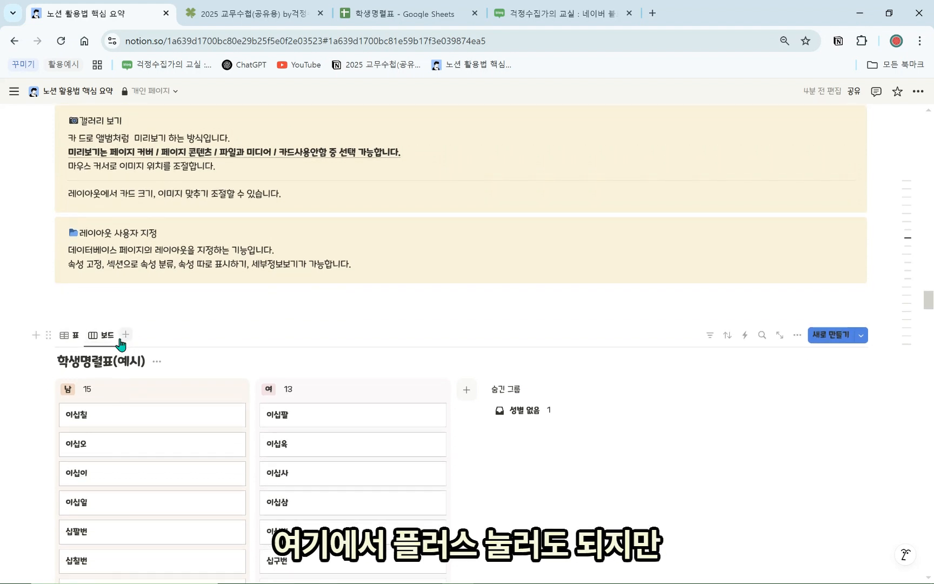
left_click(102, 335)
left_click(125, 450)
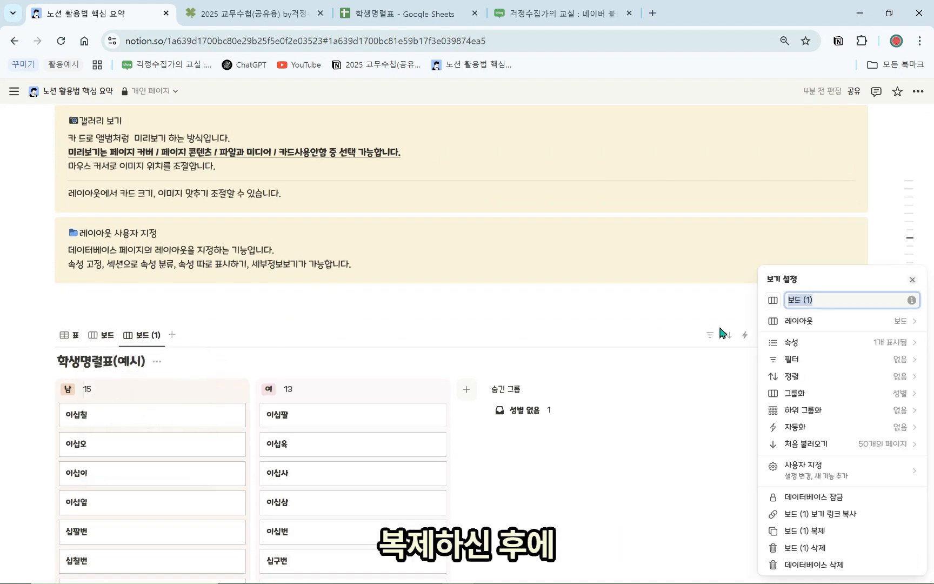
left_click(854, 324)
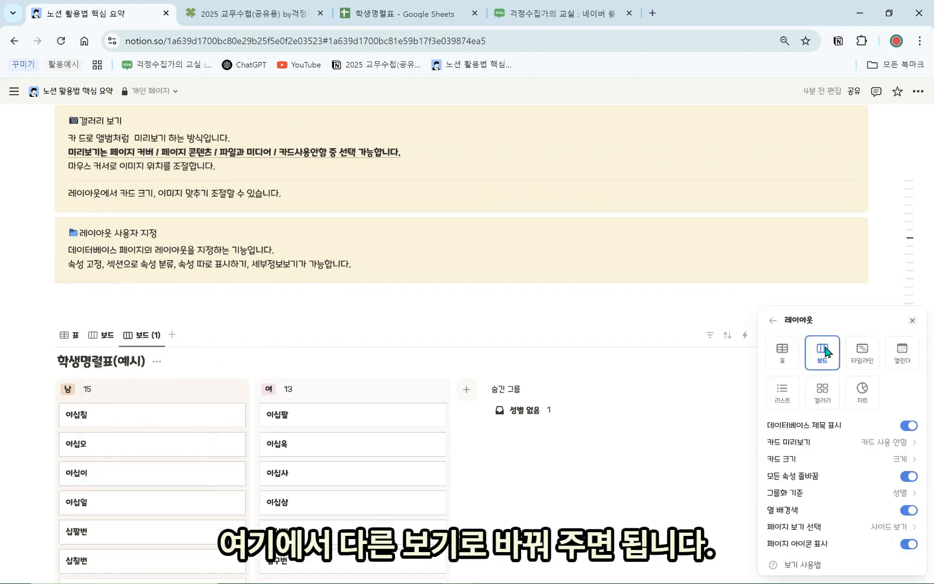
left_click(822, 392)
Rename the duplicated view to 갤러리
left_click(144, 338)
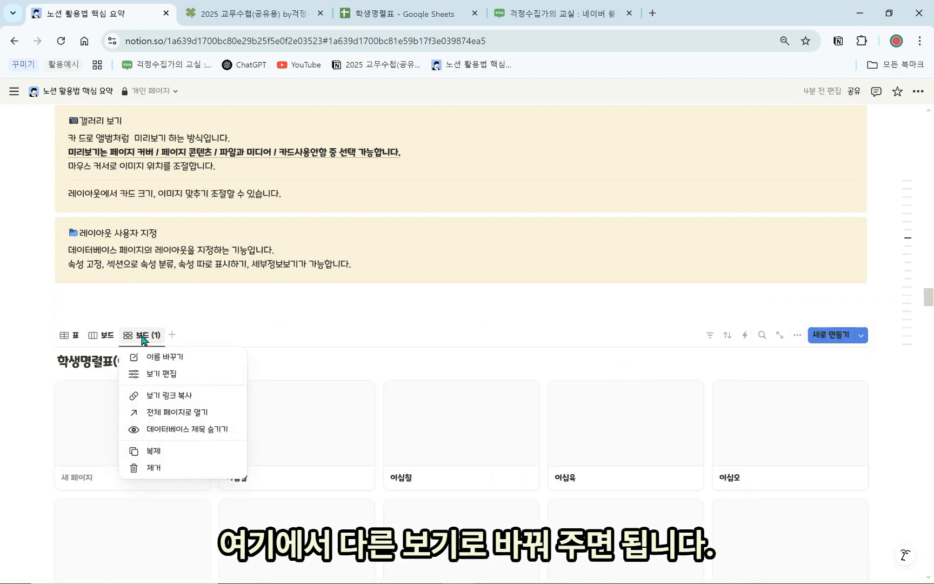
left_click(213, 359)
type("개ㄹ")
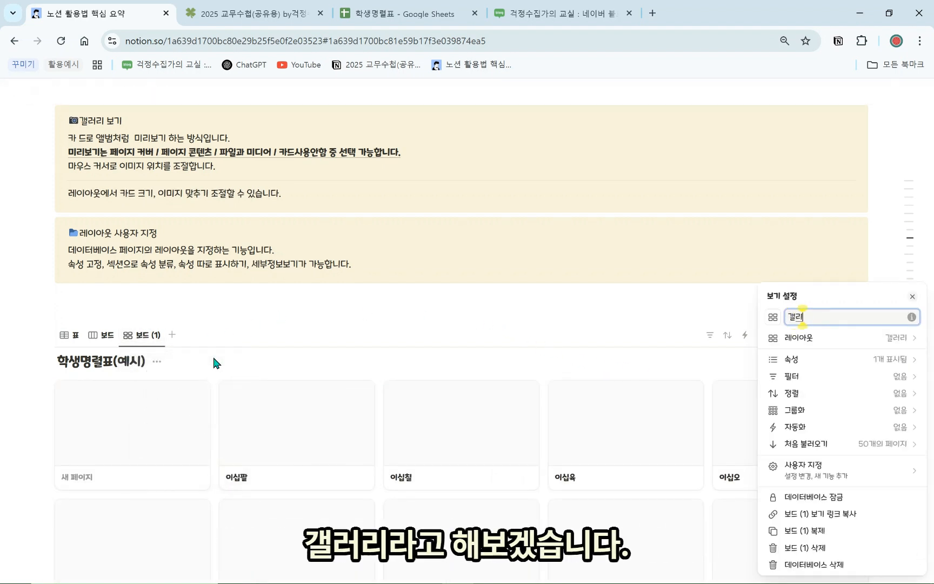
left_click(240, 319)
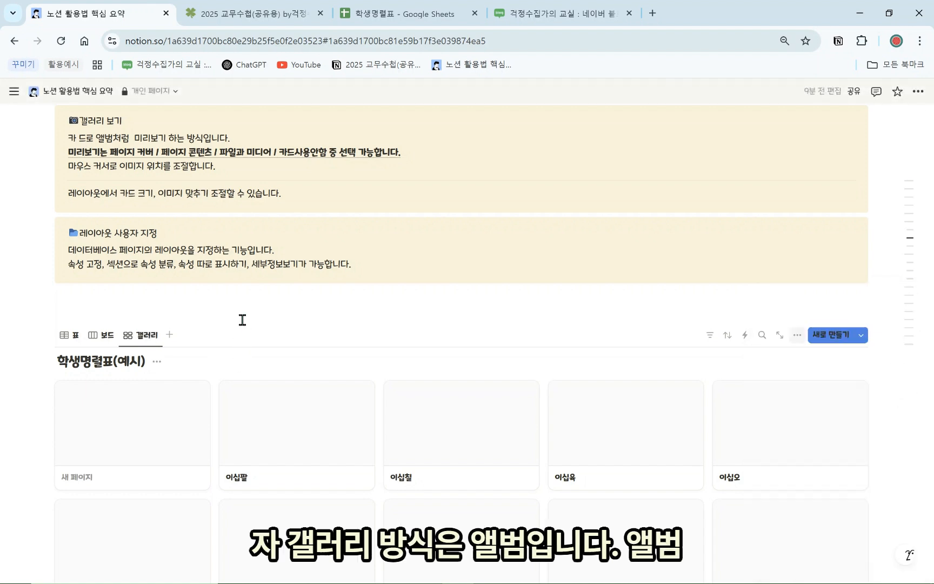
Compare 작게 and 크게 card sizes in the gallery, settling on 작게
scroll(215, 284, "down", 1)
scroll(228, 378, "down", 1)
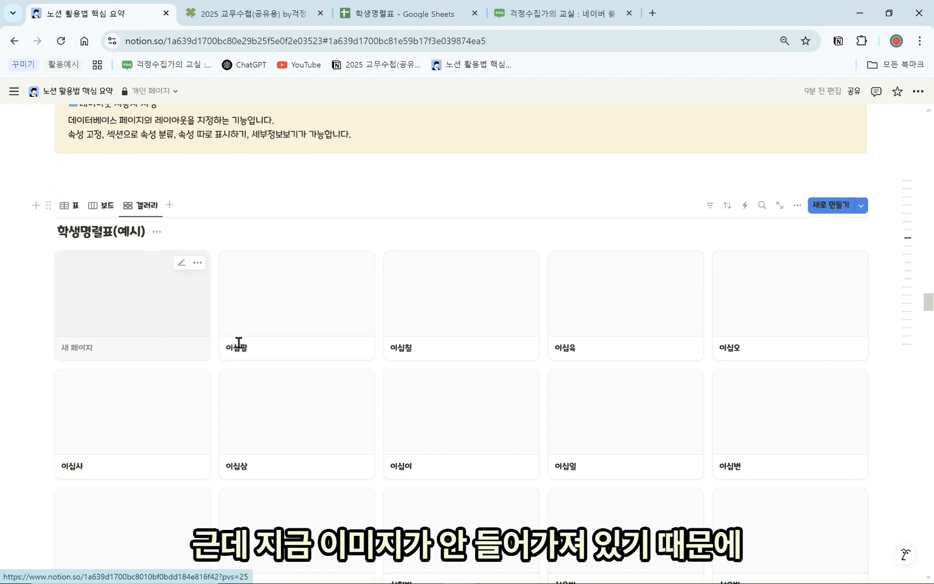
left_click(800, 208)
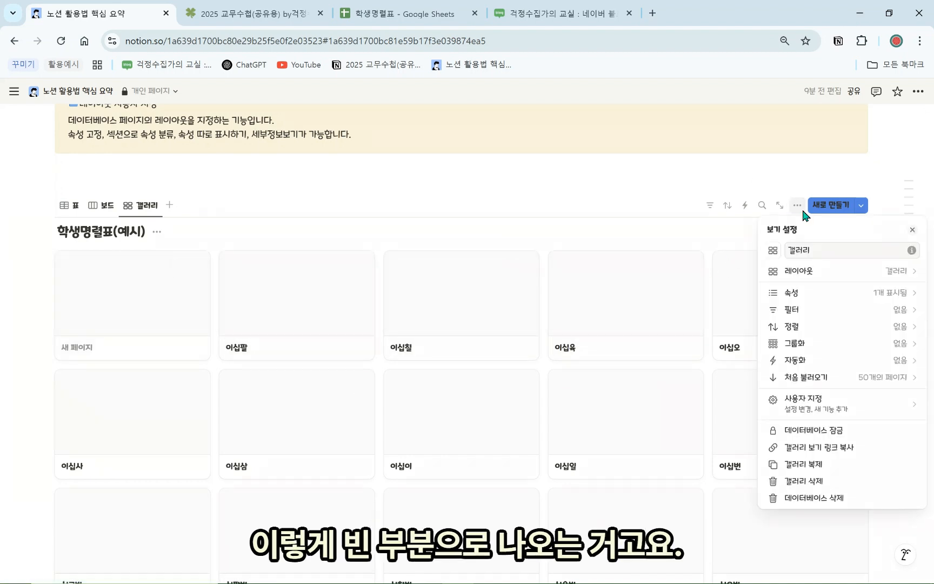
left_click(812, 272)
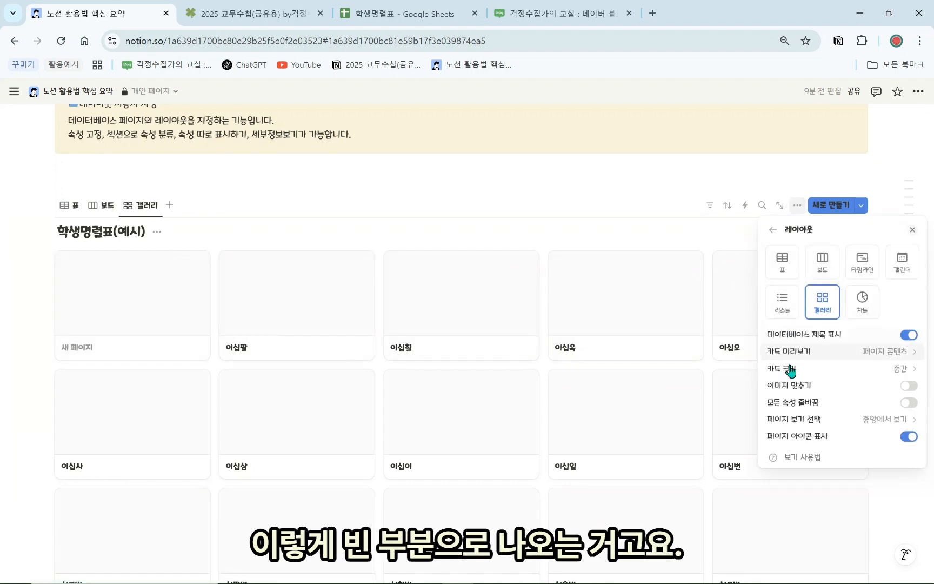
left_click(877, 372)
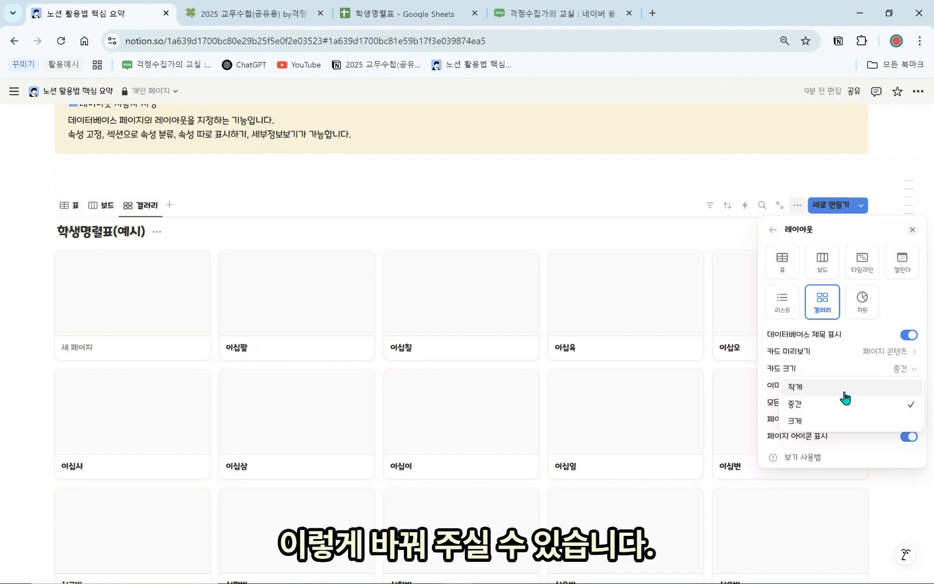
left_click(845, 391)
left_click(873, 371)
left_click(854, 421)
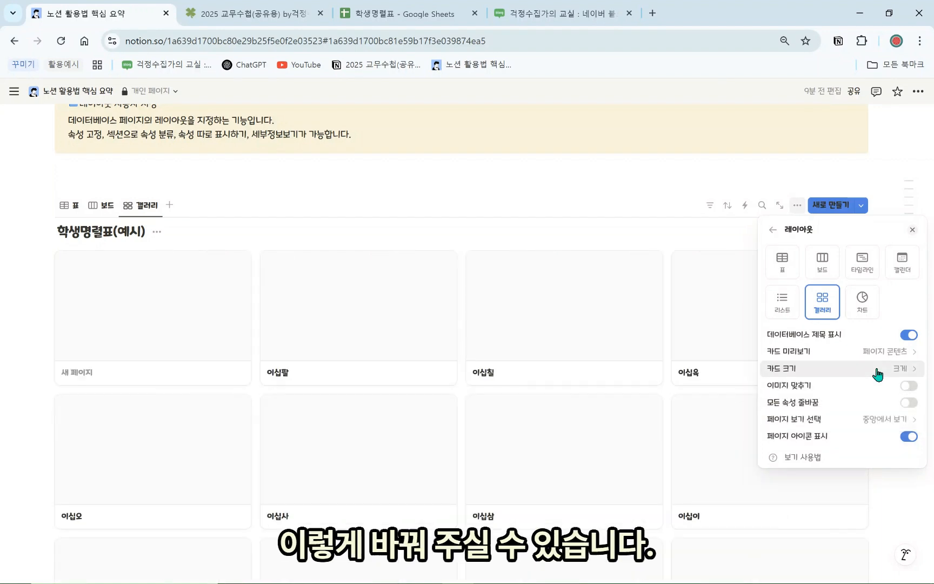
left_click(878, 371)
left_click(843, 388)
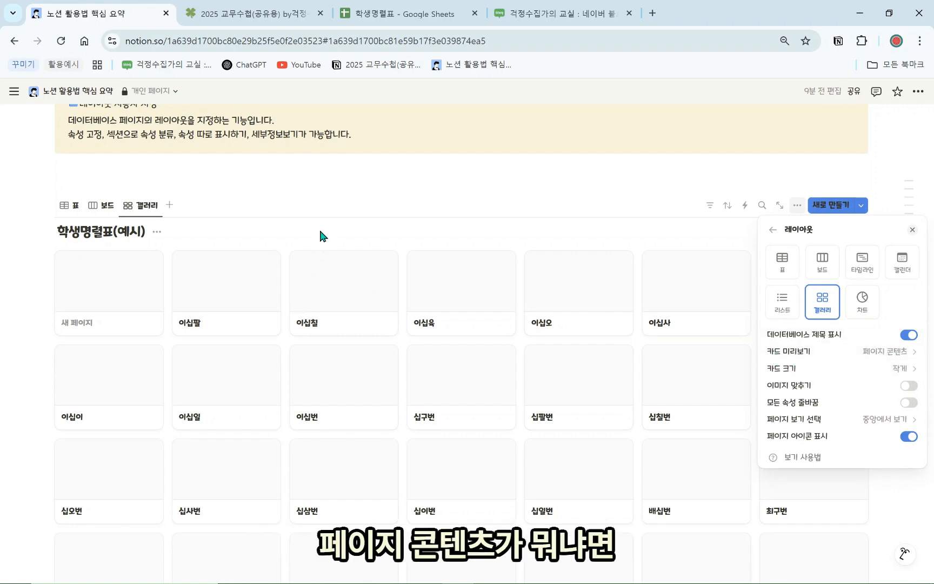
Dismiss the layout settings and stray 새 페이지 preview, then open the 이십팔 student's page body
left_click(111, 300)
left_click(110, 300)
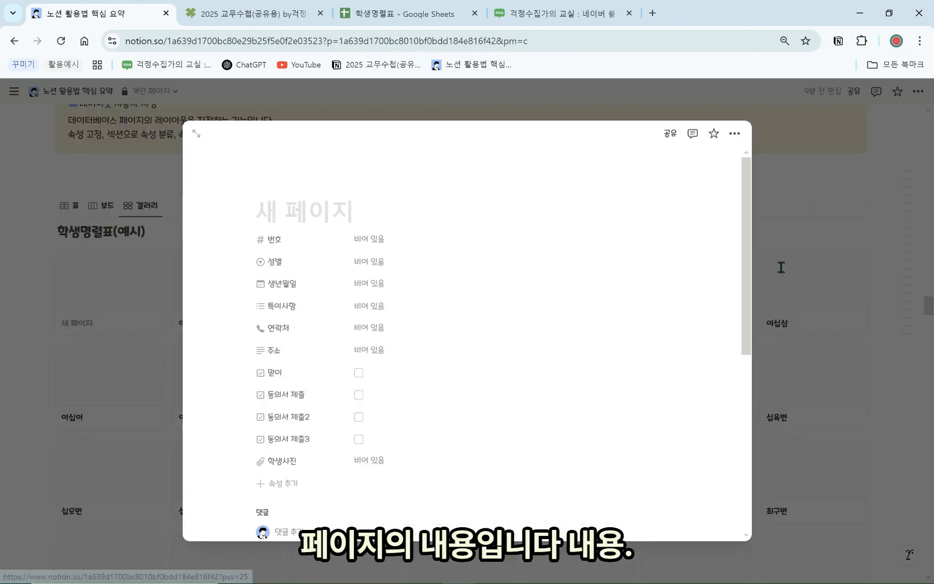
left_click(780, 267)
left_click(244, 302)
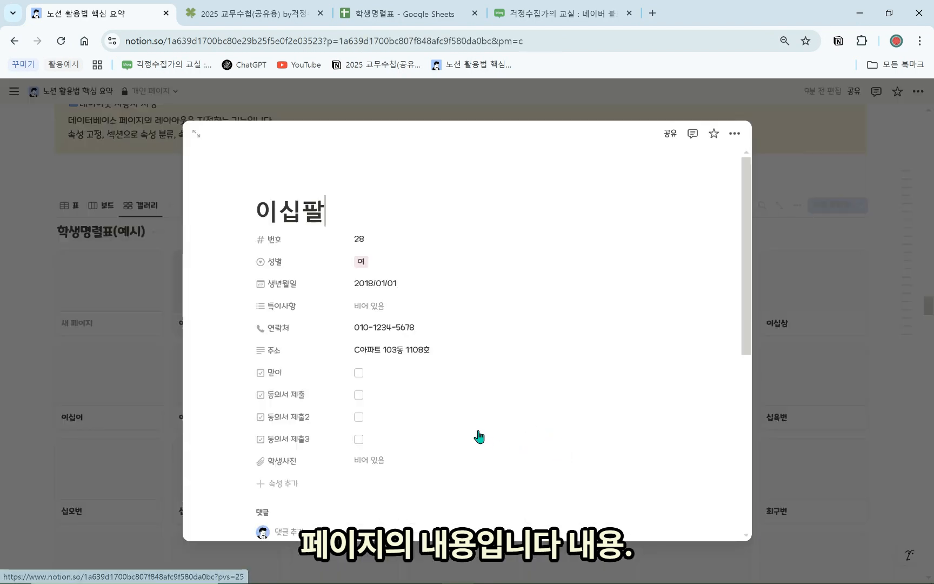
scroll(477, 432, "down", 6)
left_click(332, 245)
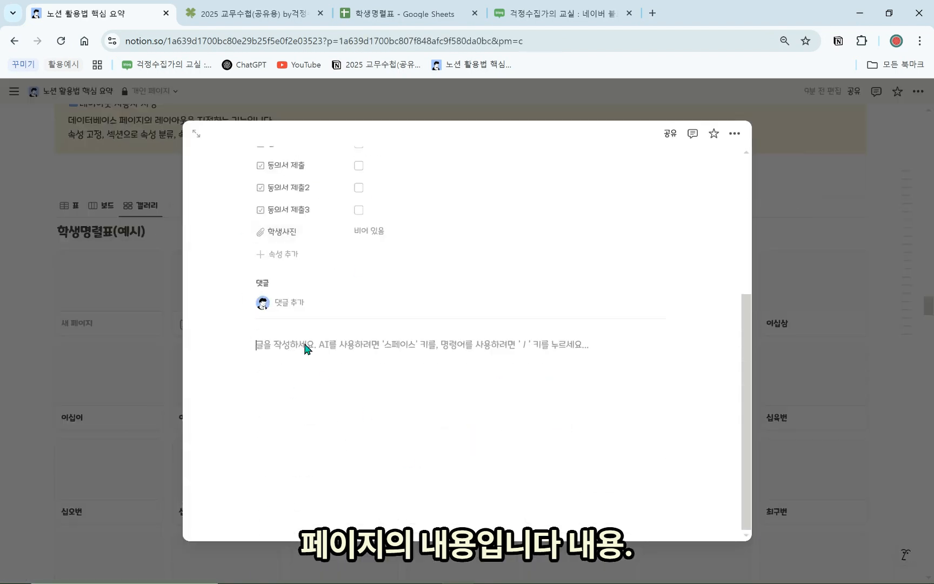
Insert an image block with the hamster photo found by searching Unsplash for 'animal'
type("/이미지")
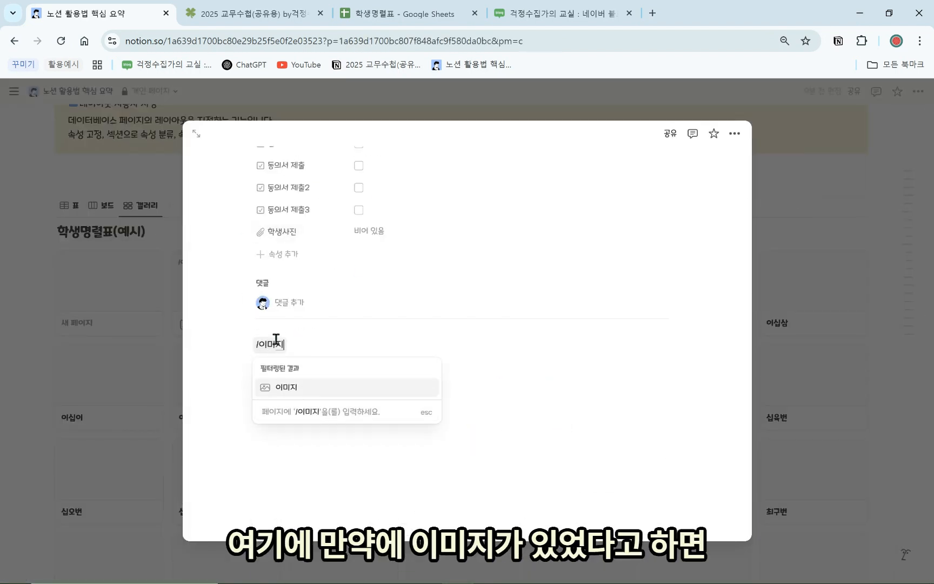
left_click(292, 386)
left_click(417, 378)
type("anim")
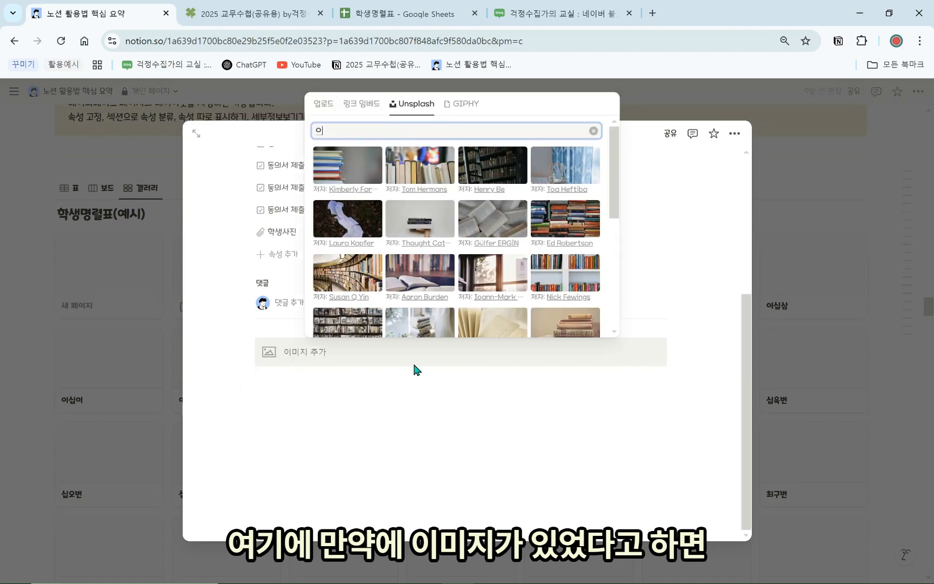
type("al")
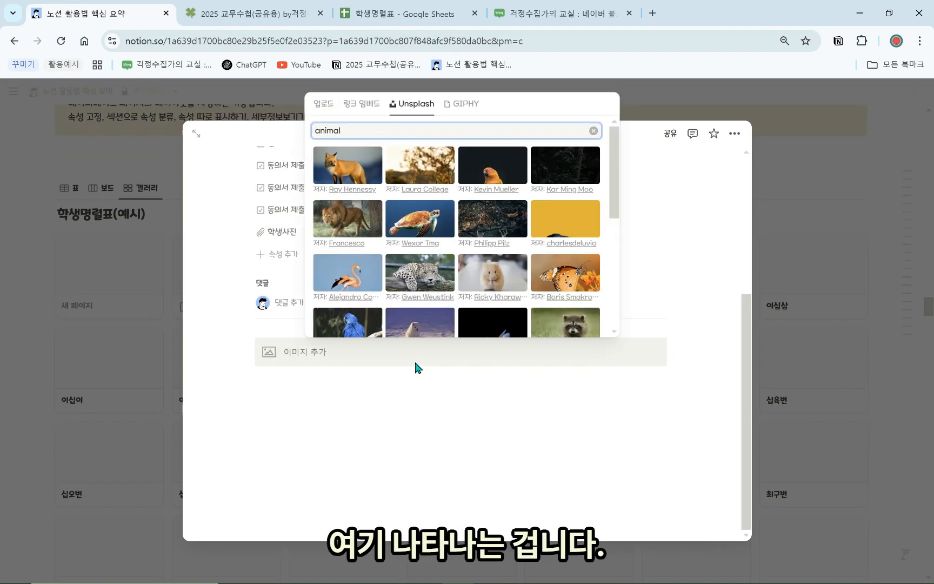
left_click(500, 328)
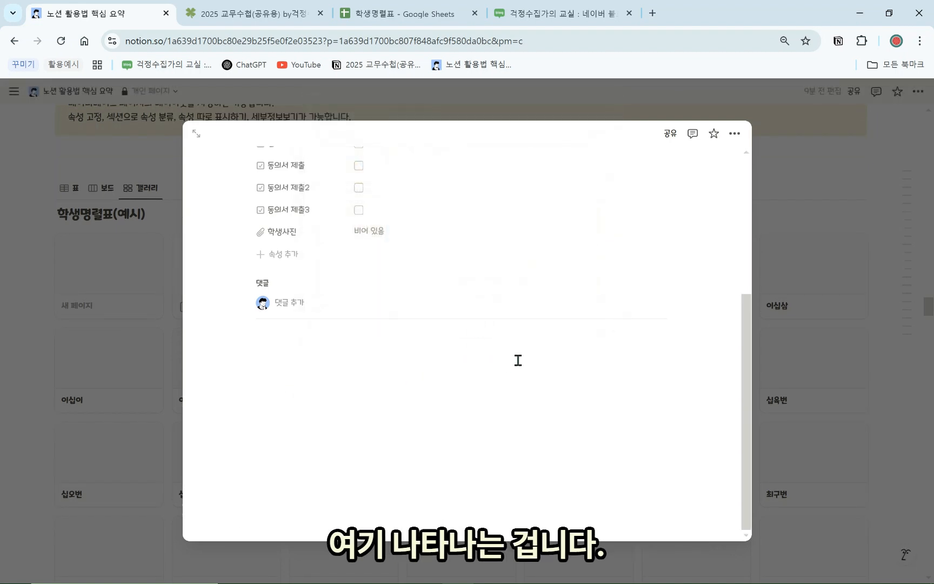
left_click(885, 374)
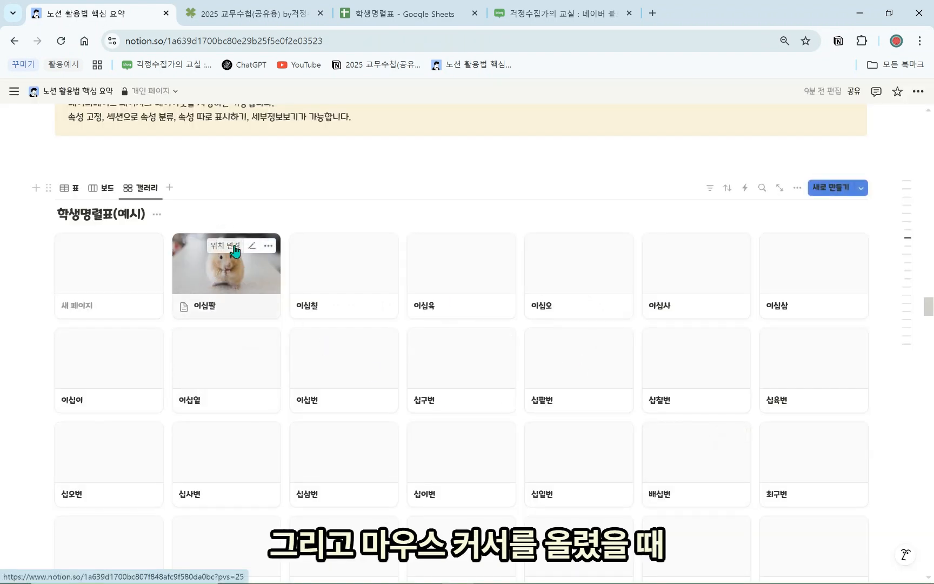
Drag the hamster image to reframe the 이십팔 card thumbnail, then glance at the 이십칠 page
left_click(235, 249)
left_click_drag(227, 265, 224, 285)
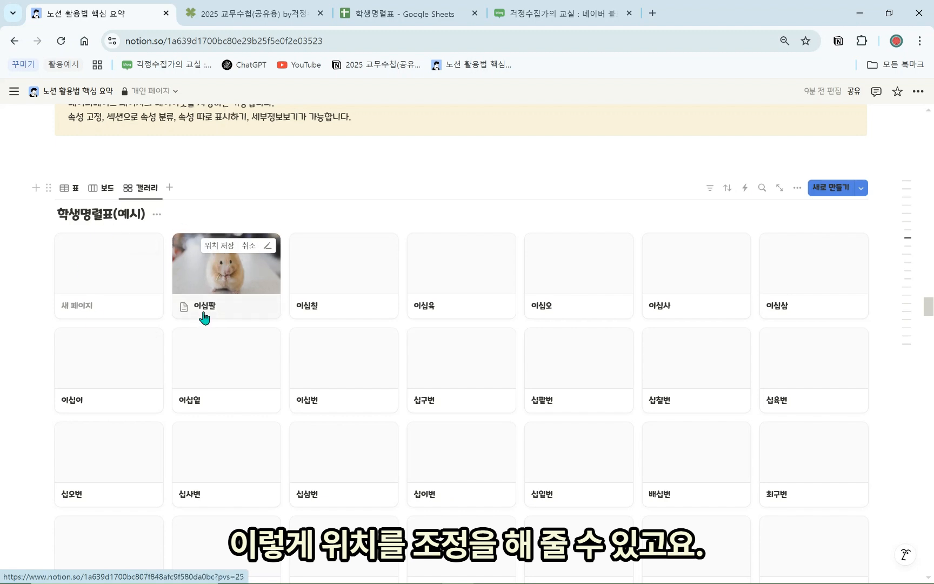
left_click(317, 282)
scroll(522, 439, "down", 6)
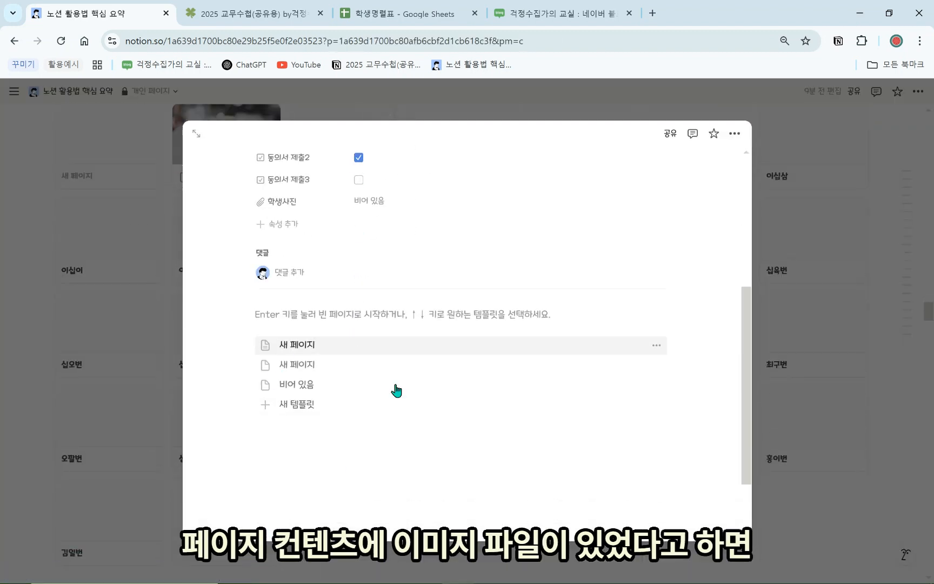
left_click(835, 358)
scroll(672, 355, "up", 2)
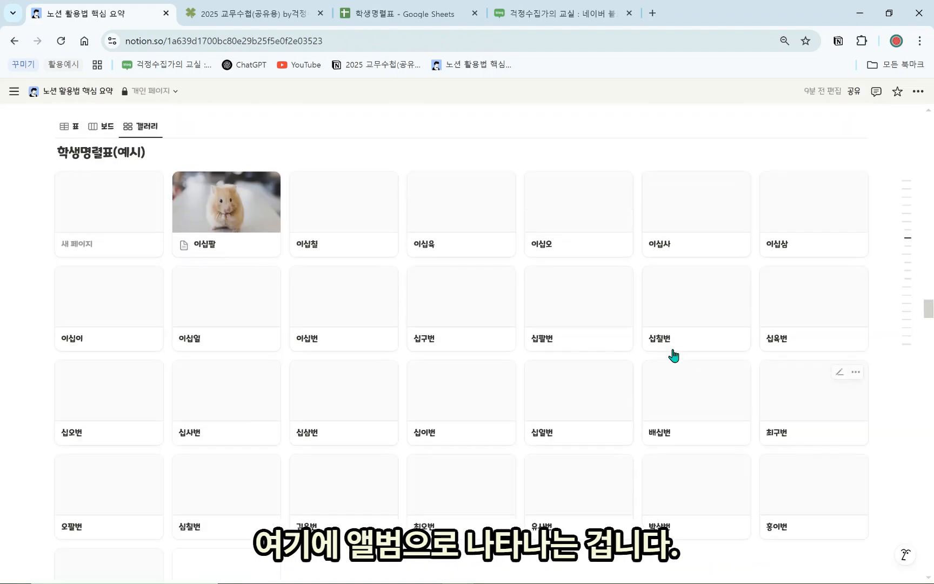
scroll(448, 434, "up", 2)
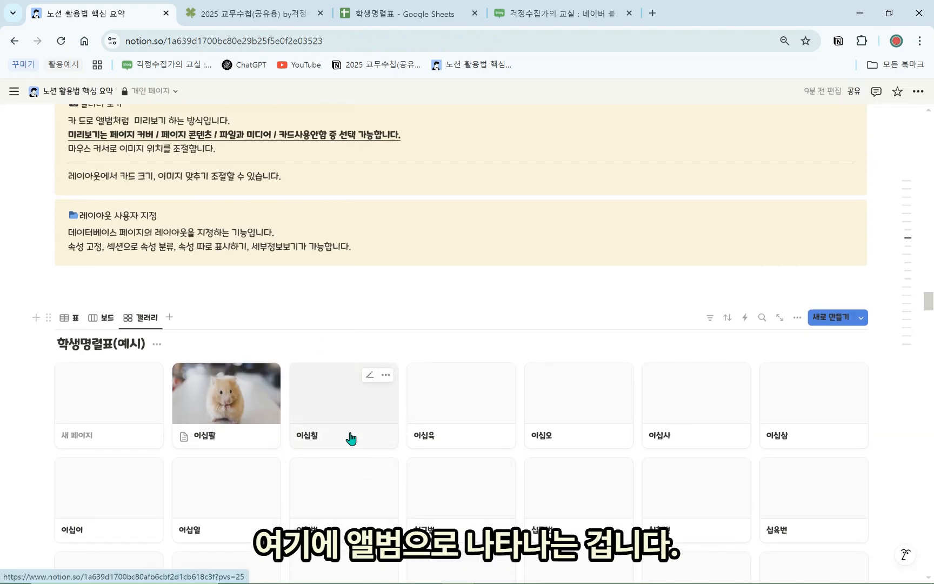
left_click(798, 317)
Set the gallery card preview source to the 학생사진 property
left_click(837, 346)
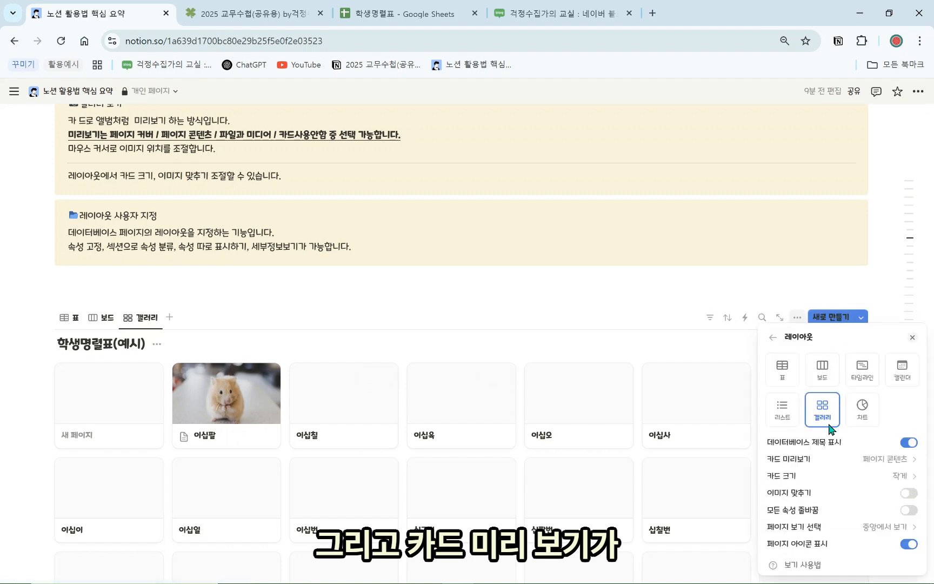
left_click(837, 460)
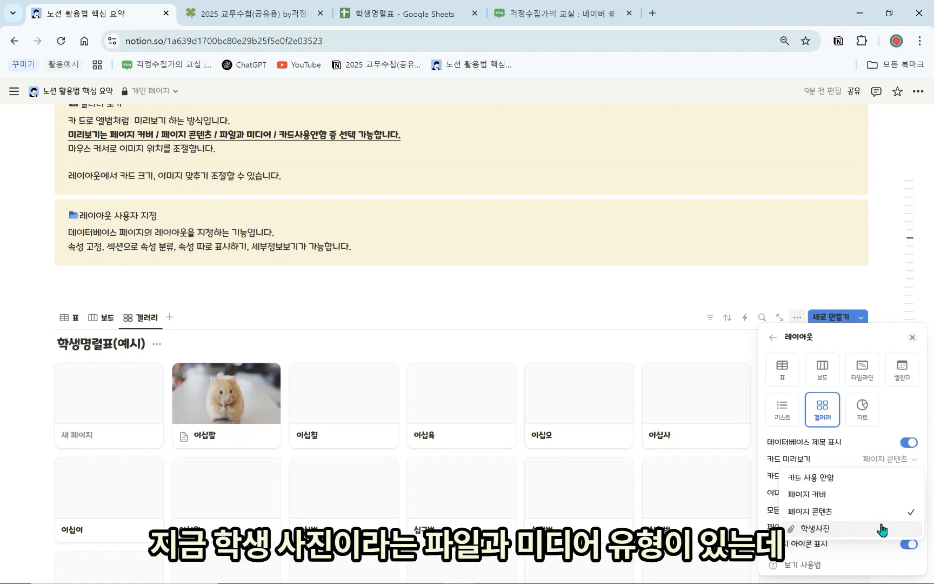
left_click(848, 534)
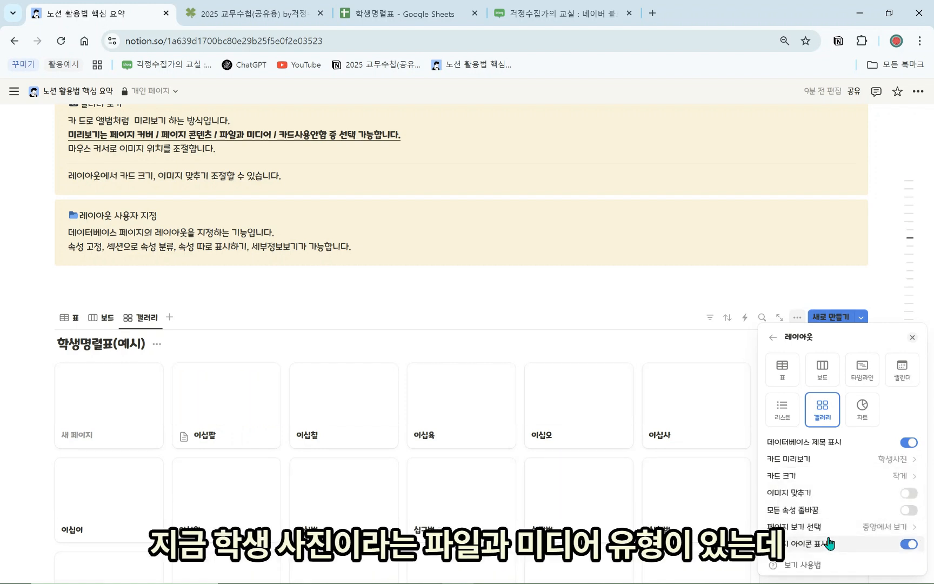
left_click(548, 303)
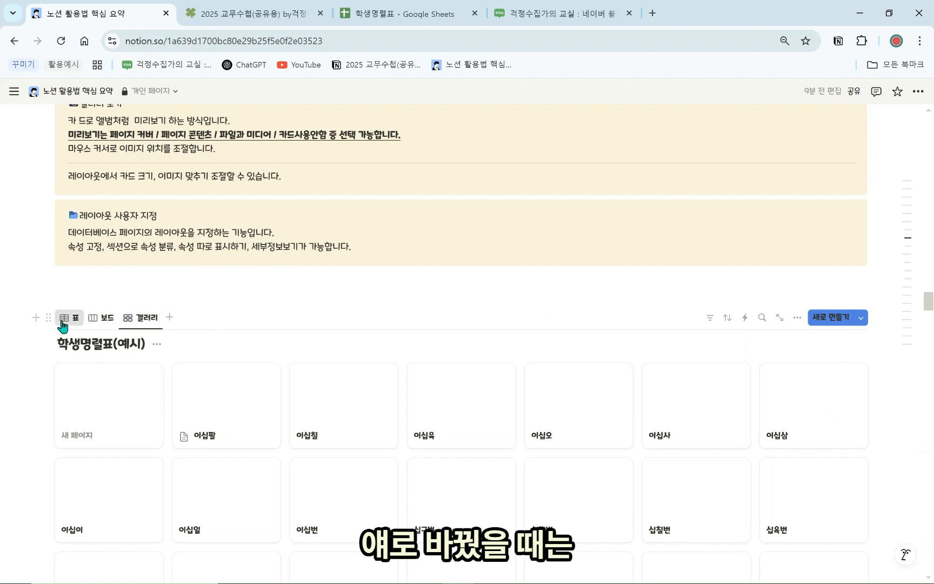
Upload an avatar image to row 1's 학생사진 property, then switch to the 갤러리 view
left_click(159, 386)
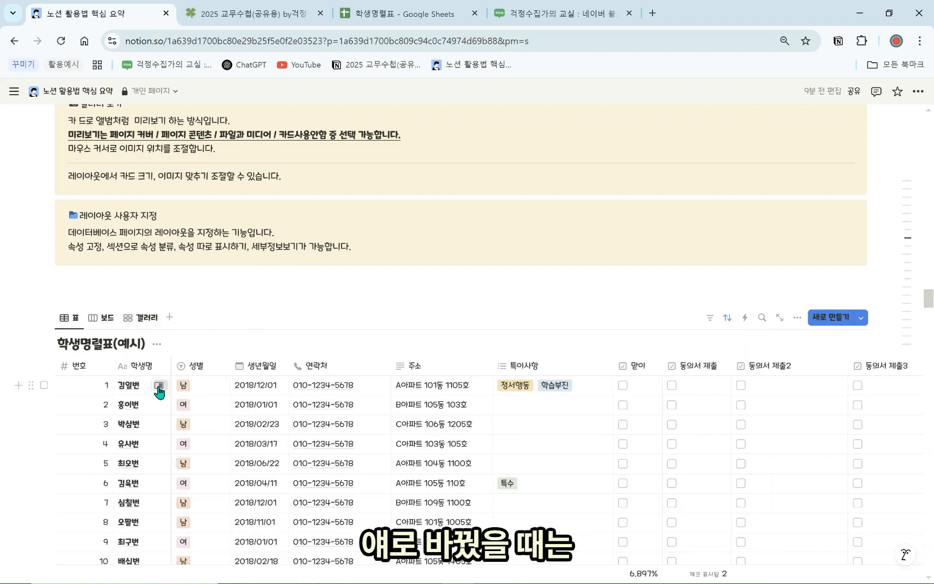
scroll(659, 430, "down", 1)
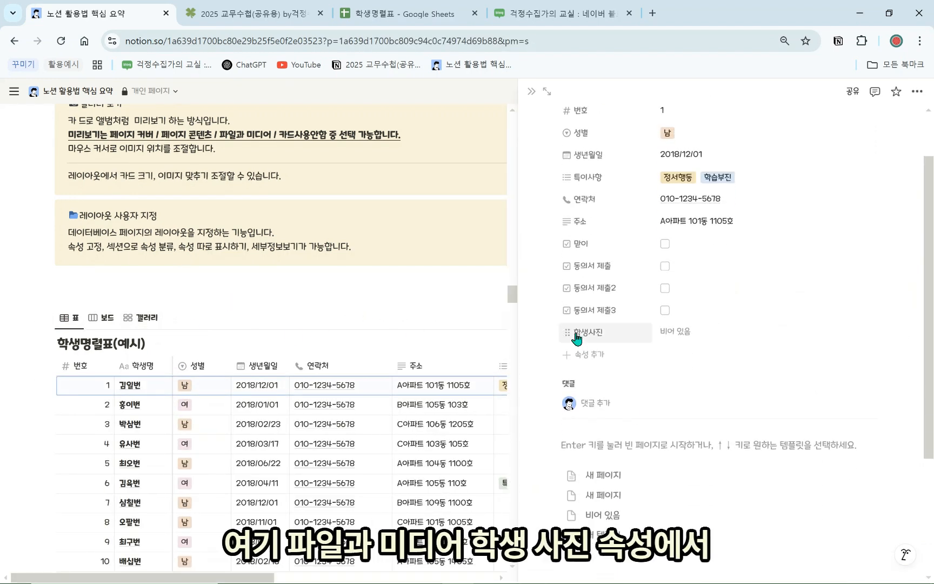
left_click(684, 337)
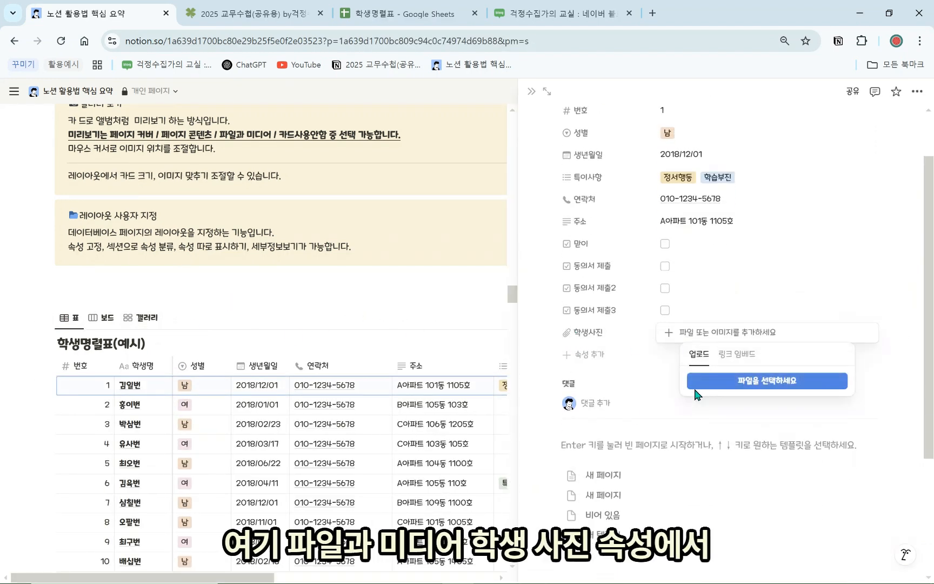
left_click(721, 384)
double_click(361, 97)
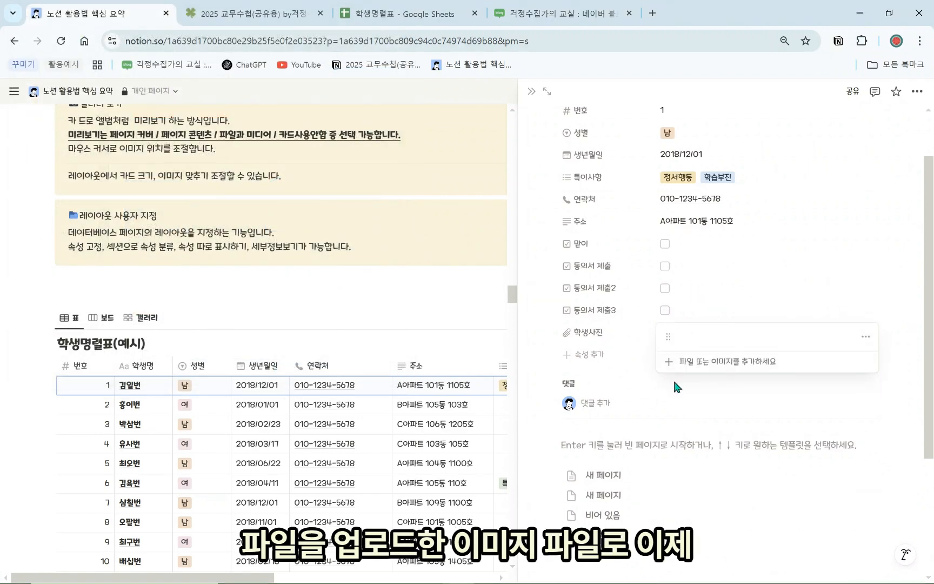
left_click(533, 93)
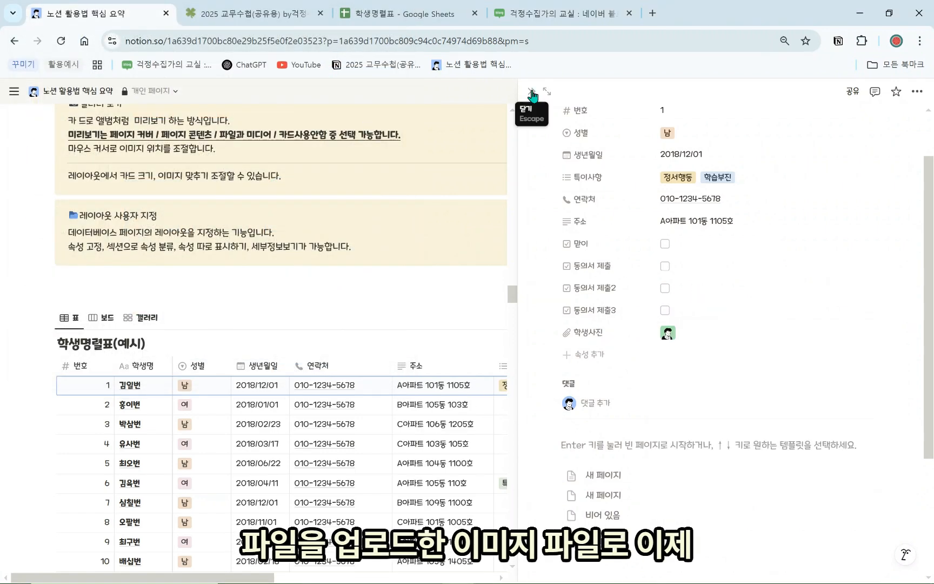
left_click(532, 93)
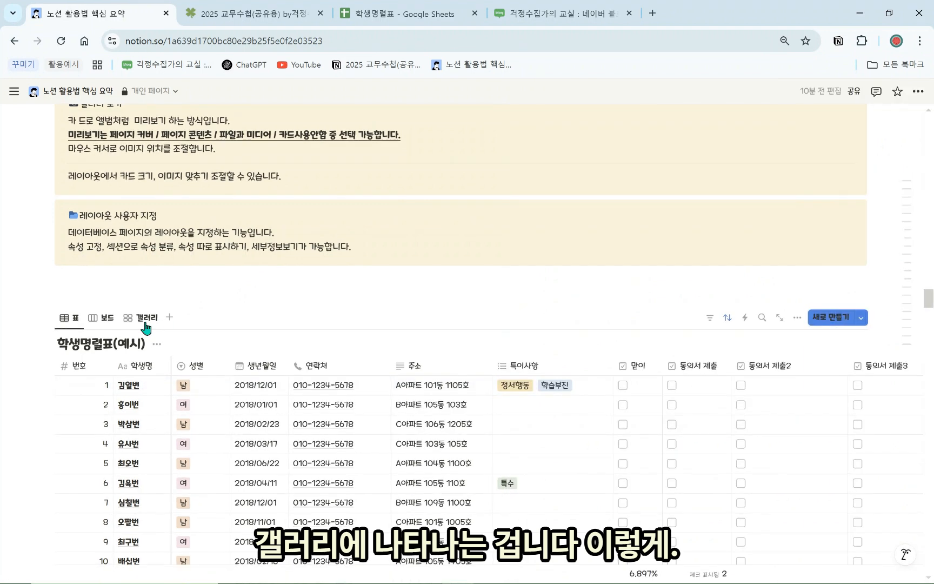
left_click(145, 322)
scroll(379, 439, "down", 5)
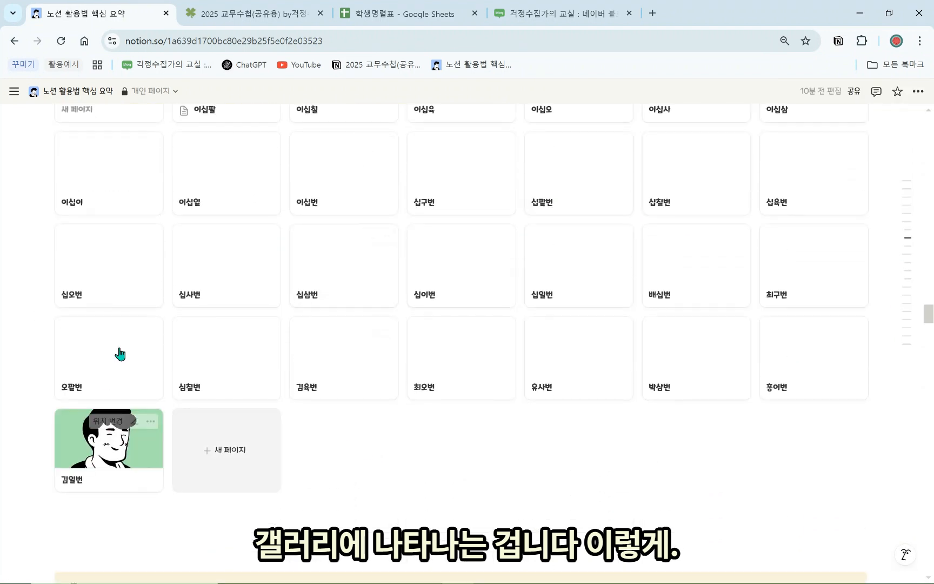
scroll(129, 387, "up", 5)
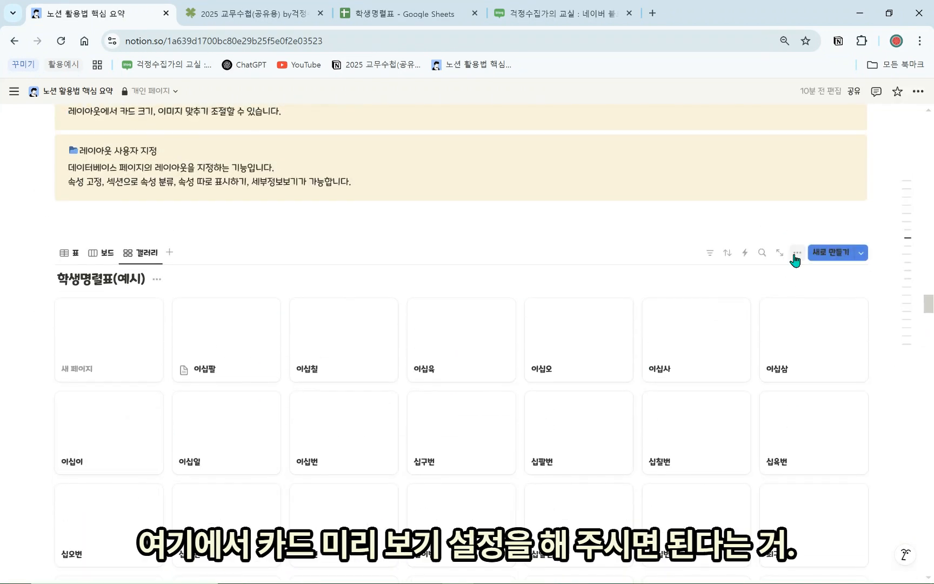
left_click(797, 252)
left_click(811, 318)
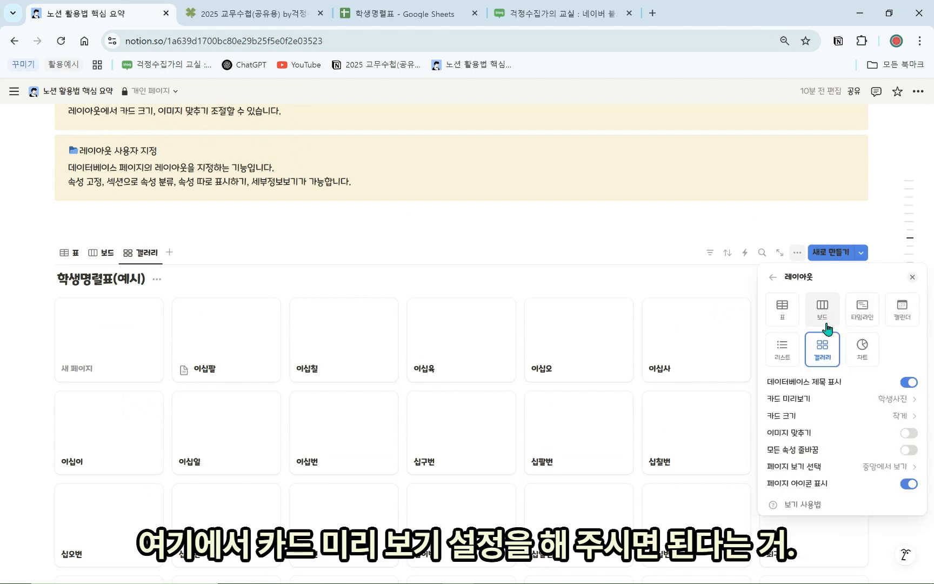
left_click(827, 403)
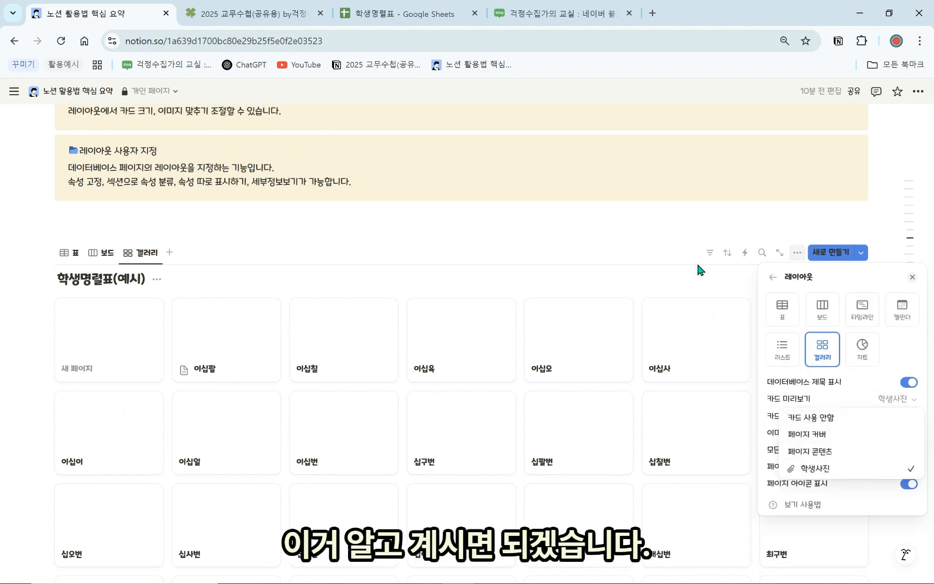
left_click(694, 279)
left_click(551, 286)
scroll(487, 303, "up", 3)
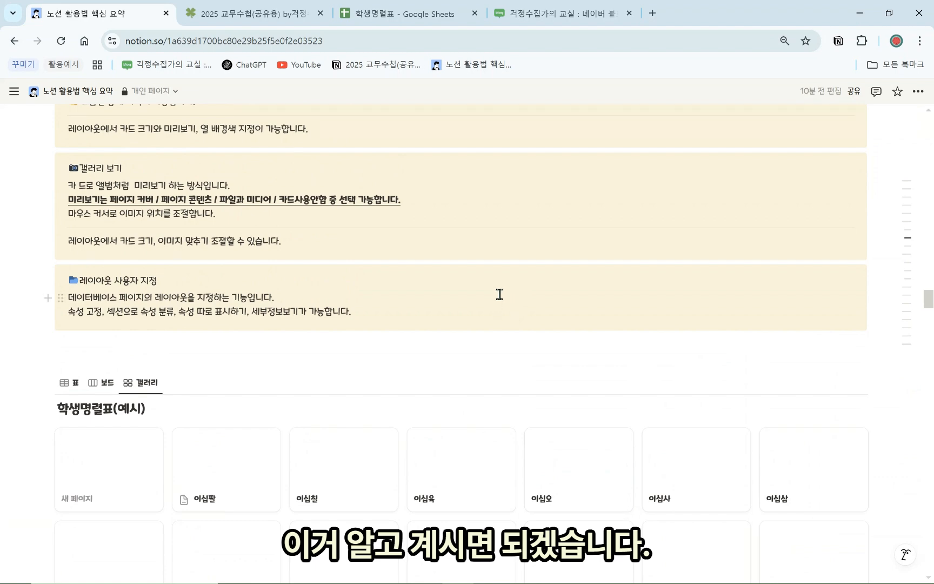
In the third student's peek, put 동의서 제출2 first, 동의서 제출 below 성별, 연락처 above 생년월일
triple_click(149, 280)
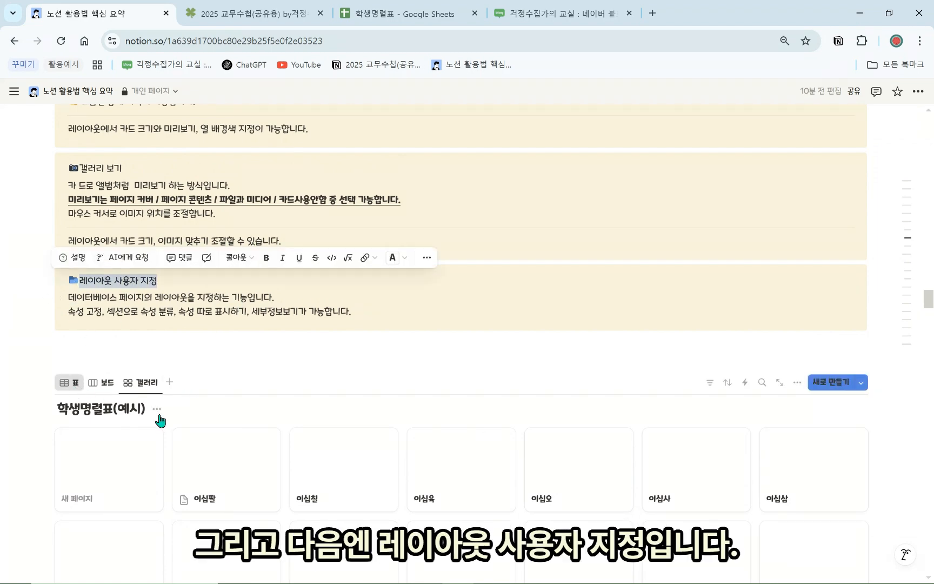
scroll(165, 433, "down", 2)
scroll(143, 416, "up", 1)
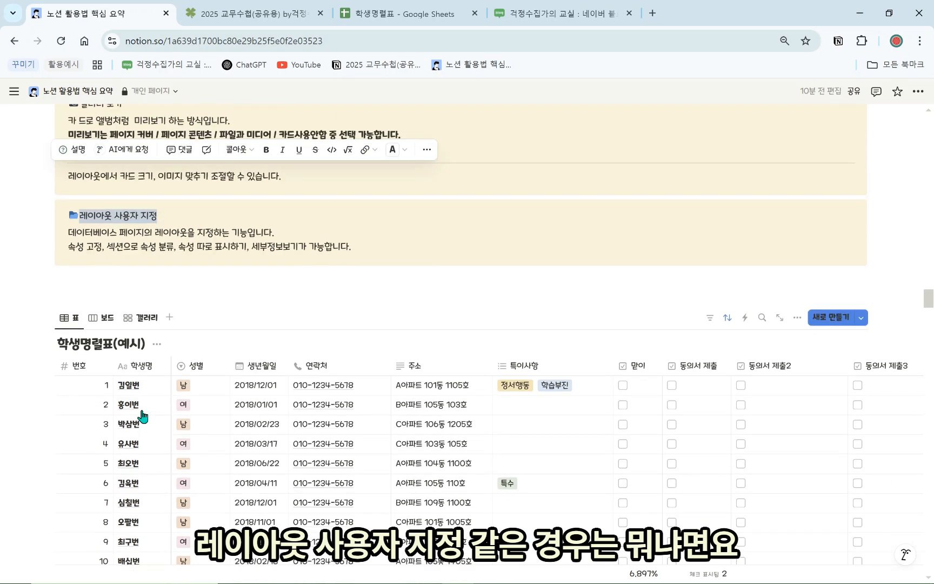
left_click(160, 425)
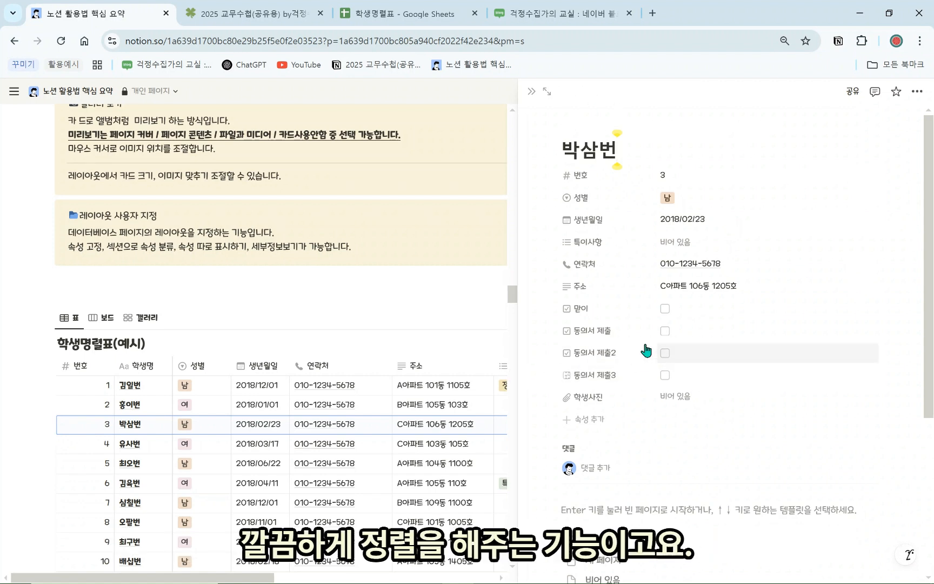
left_click_drag(606, 332, 611, 200)
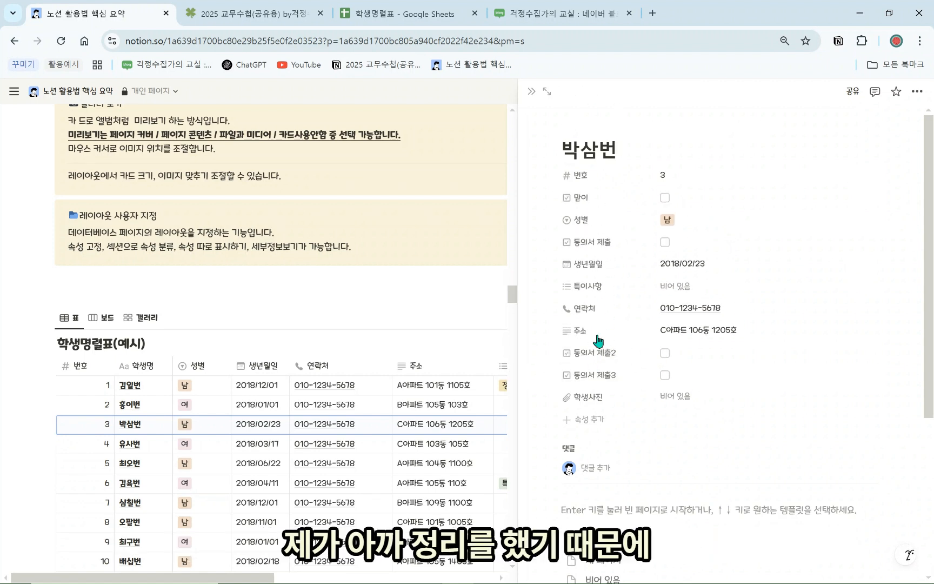
left_click_drag(598, 351, 595, 184)
left_click_drag(590, 329, 593, 304)
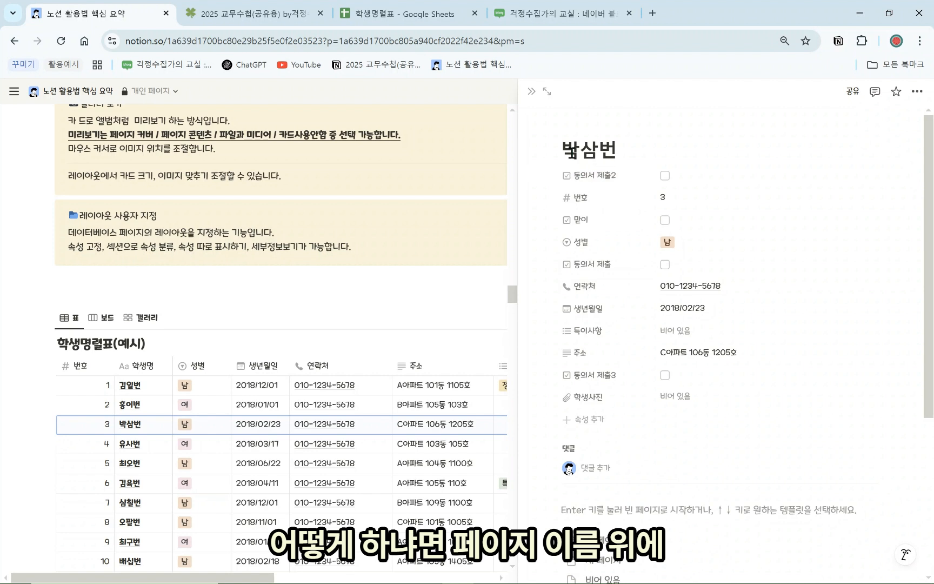
mouse_move(589, 126)
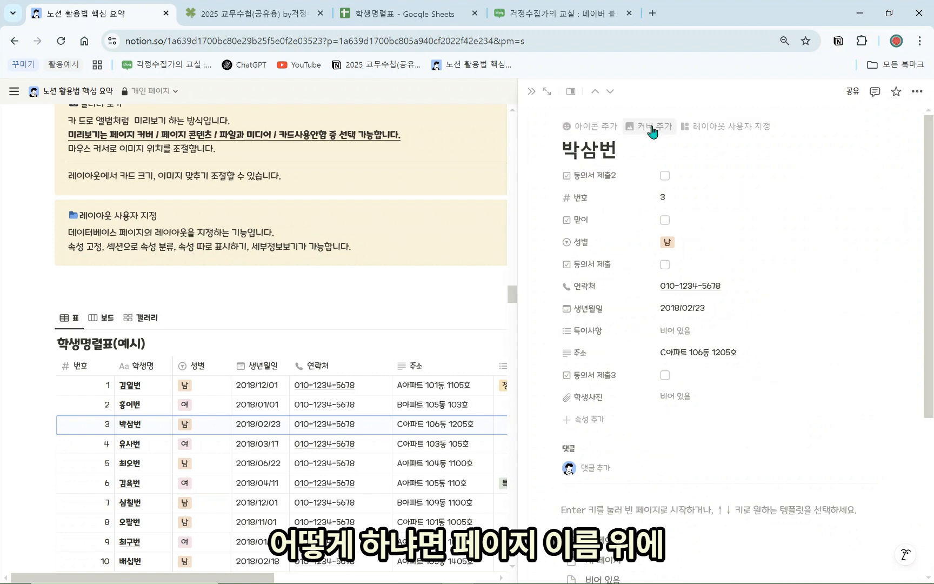
left_click(741, 128)
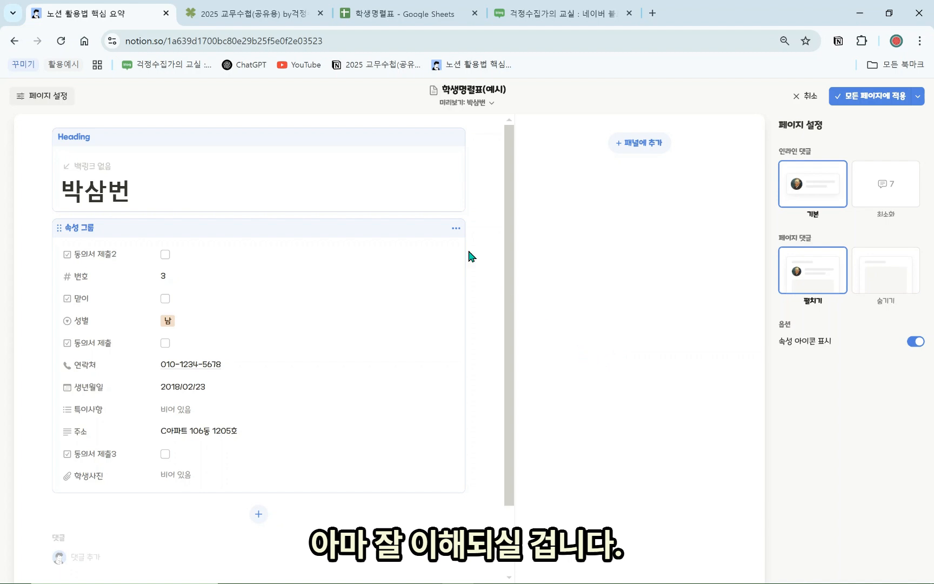
Pin 번호, 성별, 연락처 and 생년월일 beneath the page title in the layout heading
left_click(327, 164)
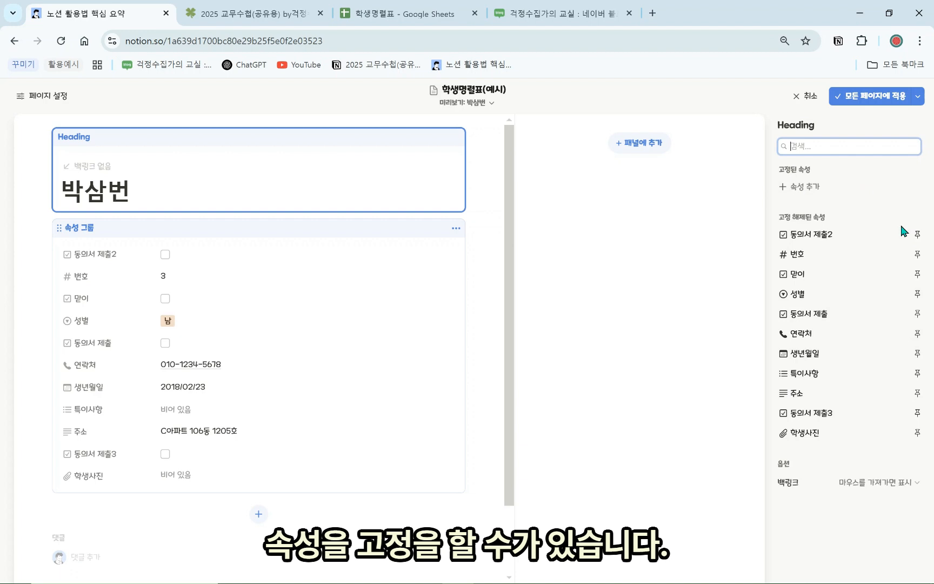
left_click(918, 255)
left_click(917, 257)
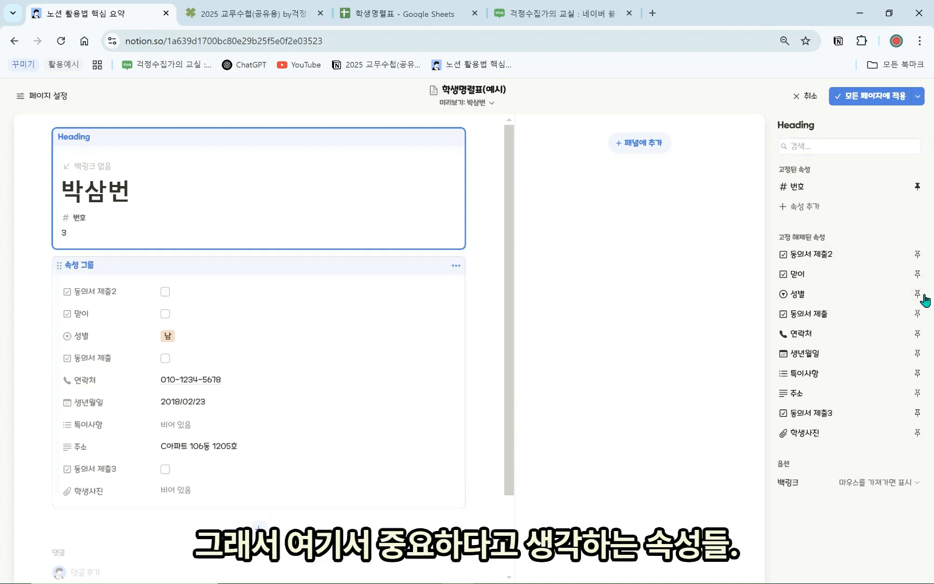
left_click(918, 295)
left_click(918, 334)
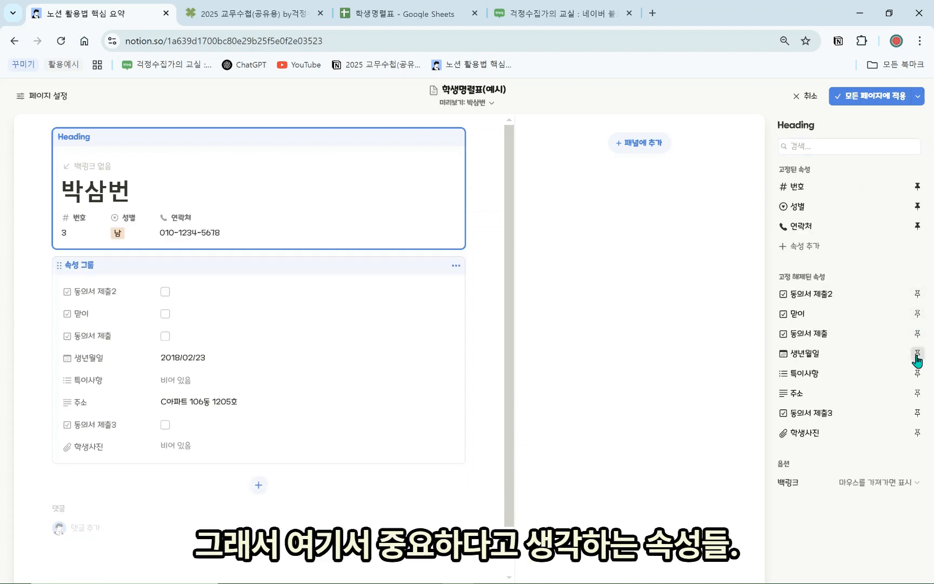
left_click(917, 353)
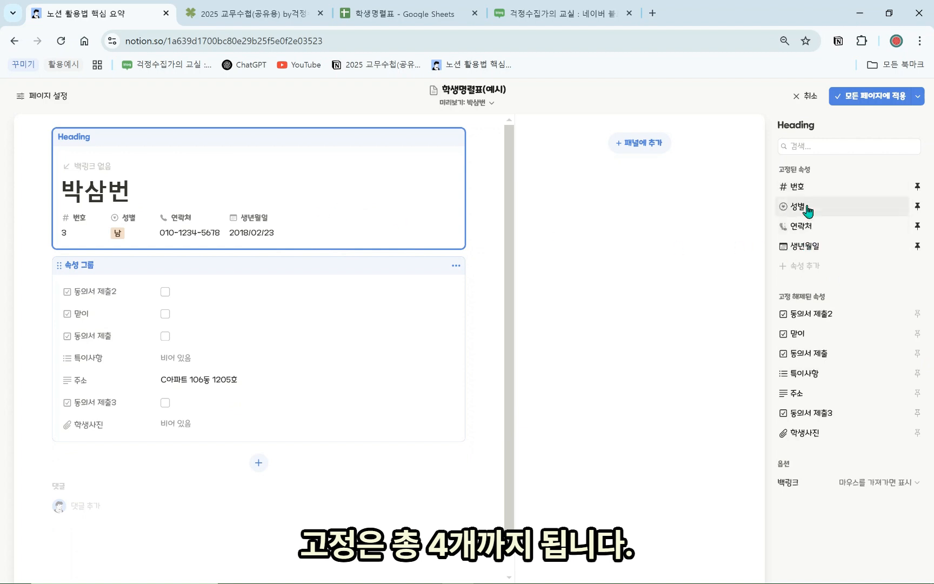
left_click(374, 276)
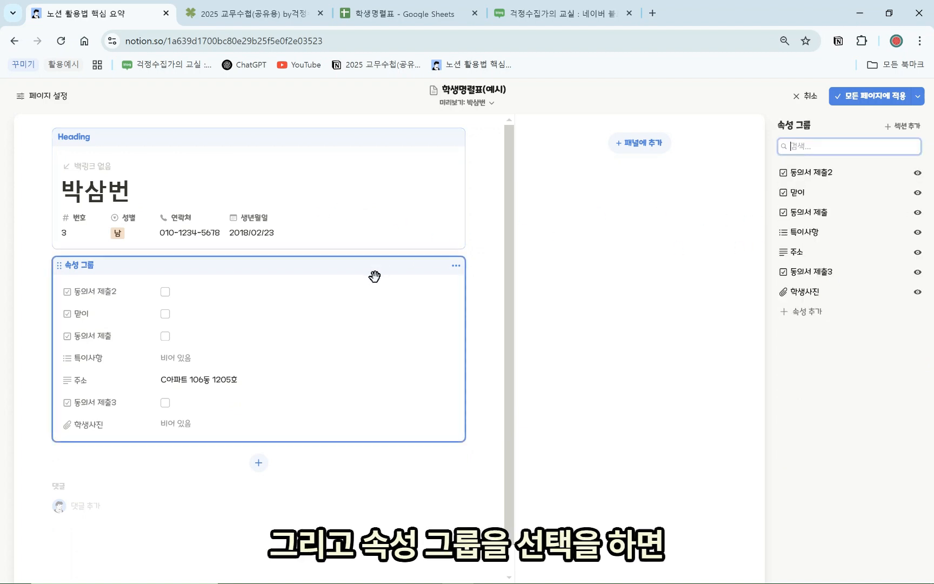
Add two property-group sections named 학생 정보 and 체크박스
left_click(909, 131)
type("gor")
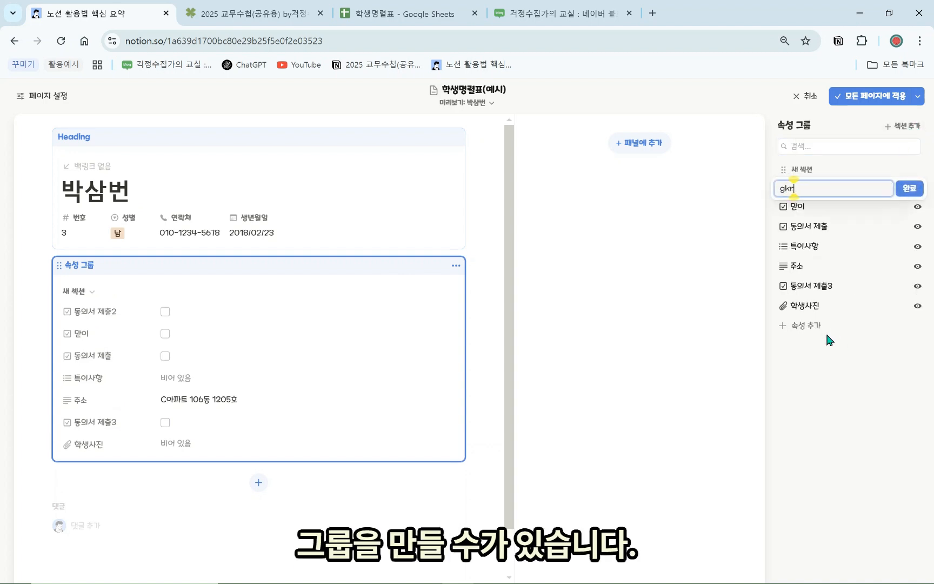
key("BackSpace")
key("BackSpace")
key("BackSpace")
key("Hangul")
type("핵")
key("BackSpace")
type("학생 제")
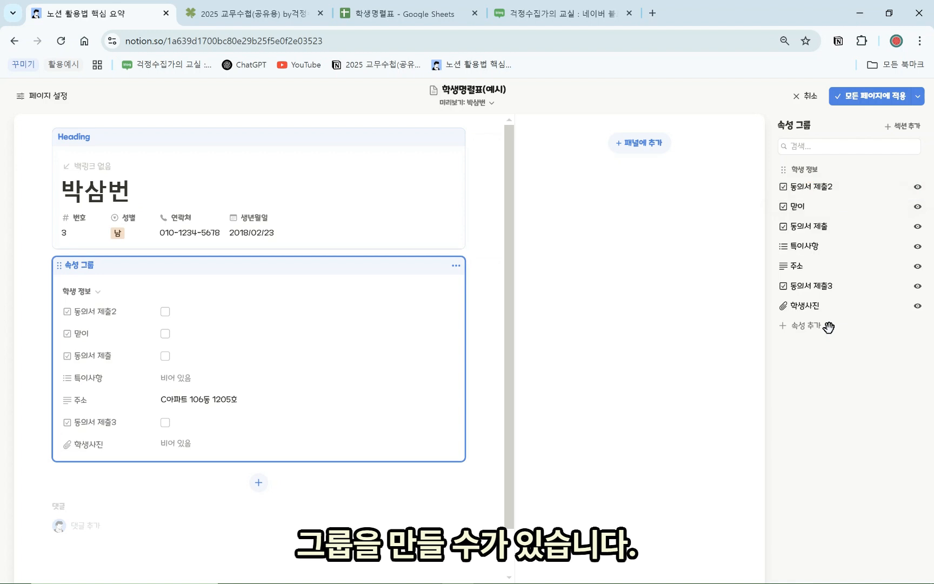
left_click(904, 127)
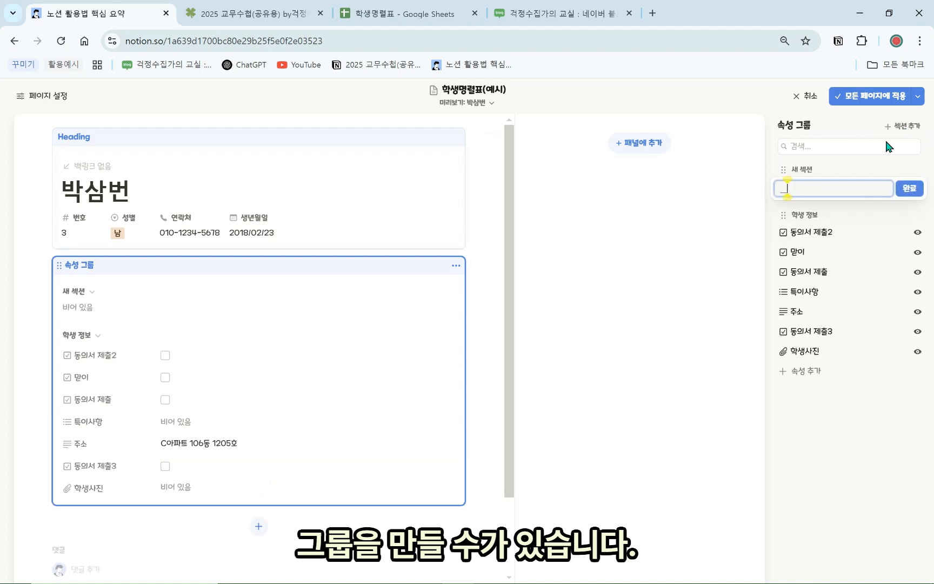
type("체크박스")
key("Return")
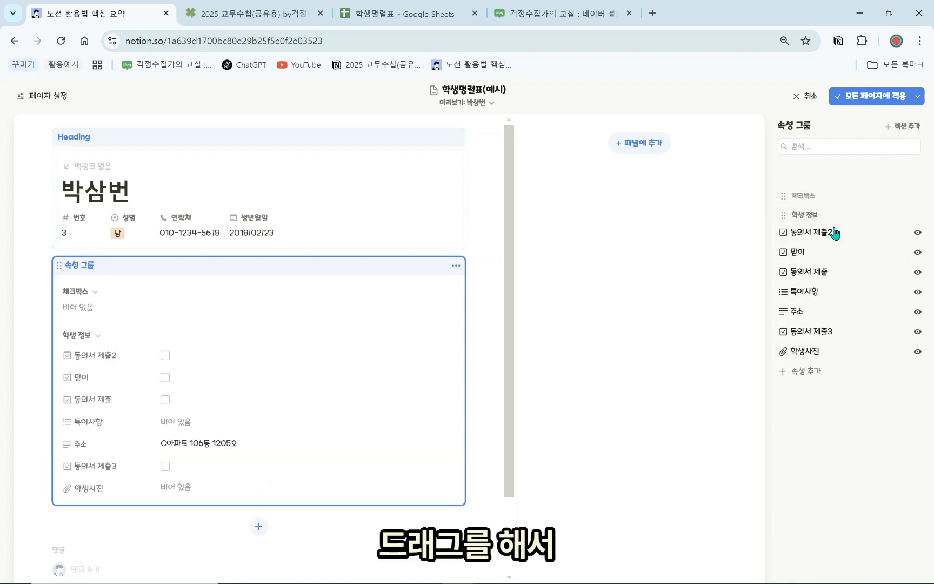
Place 체크박스 below 학생 정보 and move 동의서 제출, 동의서 제출2 and 동의서 제출3 into it
left_click_drag(833, 228, 831, 374)
left_click_drag(826, 288, 825, 381)
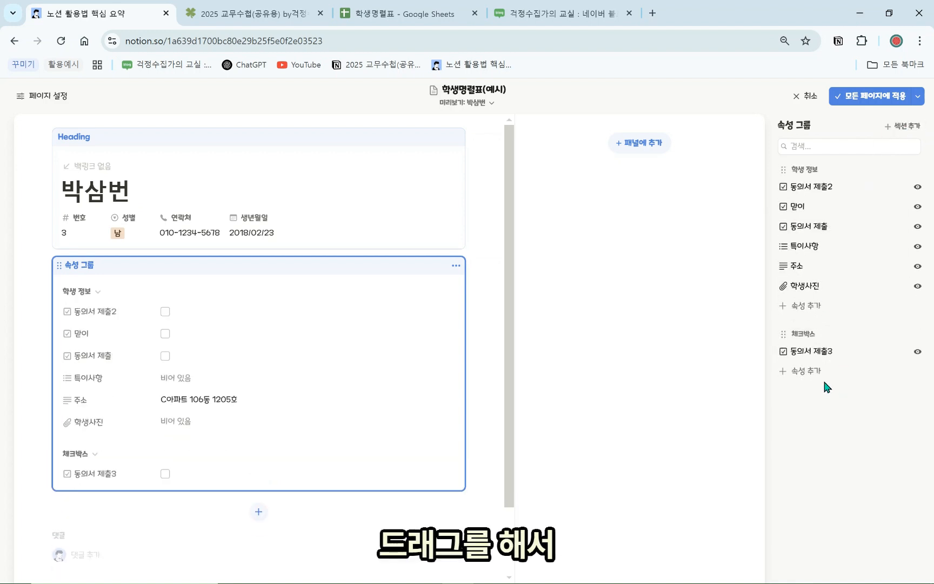
left_click_drag(830, 188, 833, 361)
left_click_drag(826, 209, 837, 314)
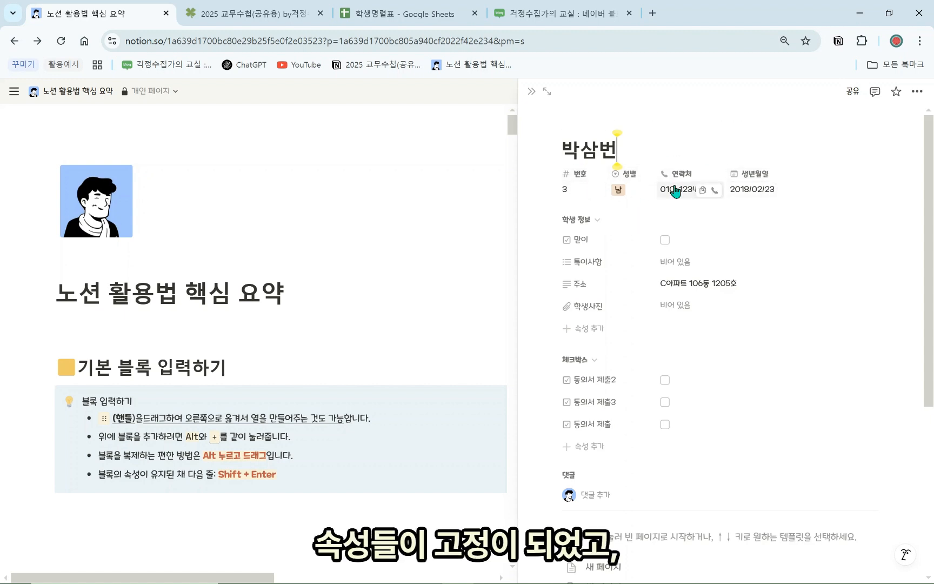
Collapse and re-expand the 학생 정보 and 체크박스 sections on 박삼번's page, leaving both open
left_click(577, 220)
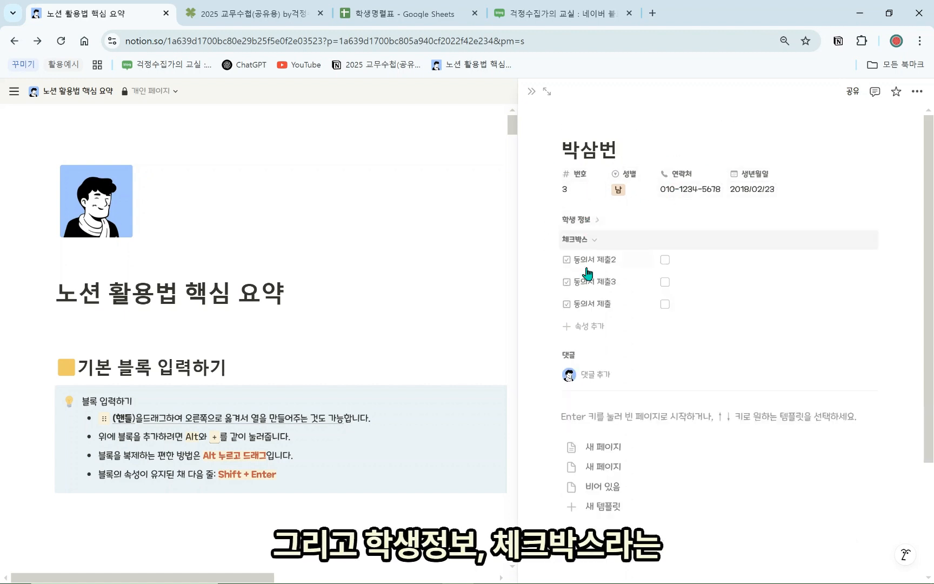
left_click(575, 239)
left_click(575, 240)
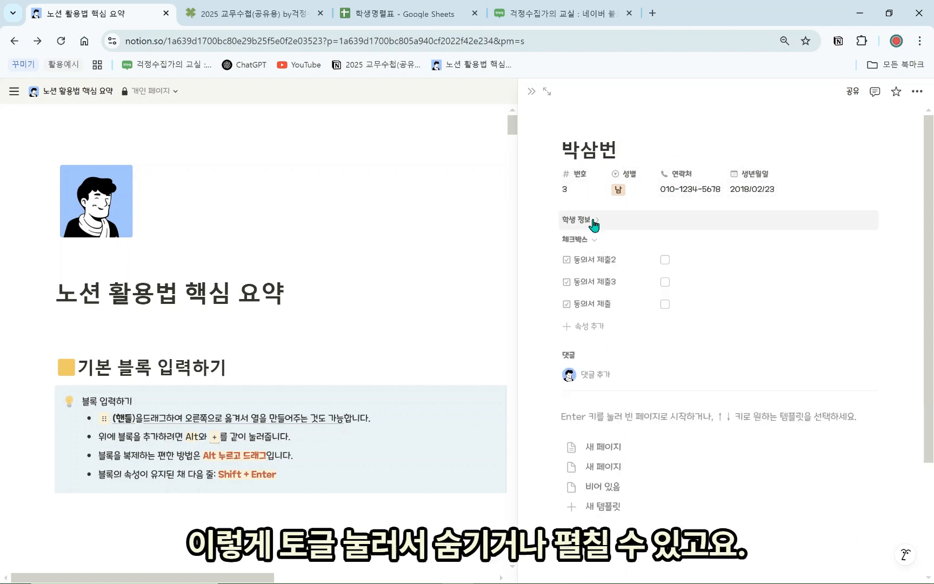
left_click(572, 220)
left_click(577, 220)
left_click(589, 241)
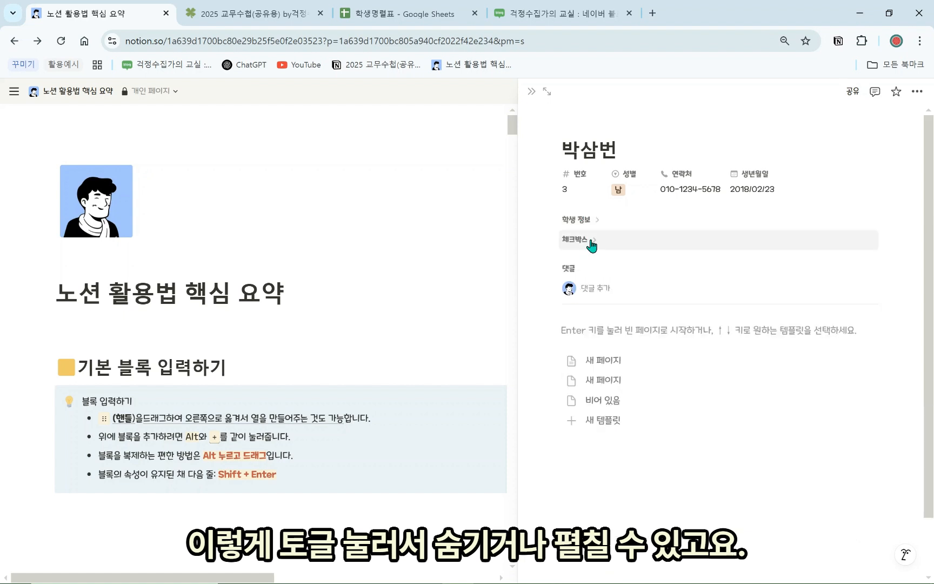
left_click(589, 240)
left_click(601, 221)
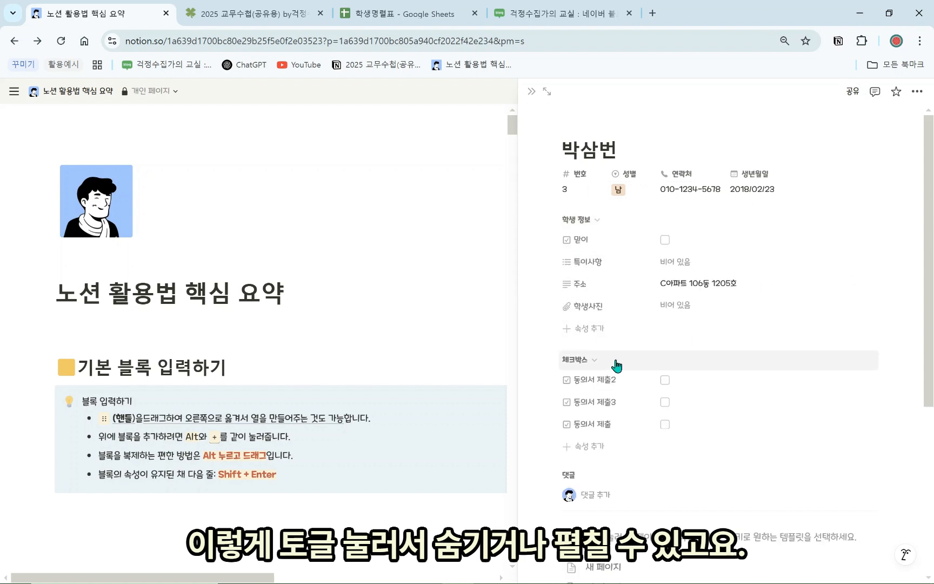
Add a new layout block below the property group holding the 학생사진 property
left_click(723, 128)
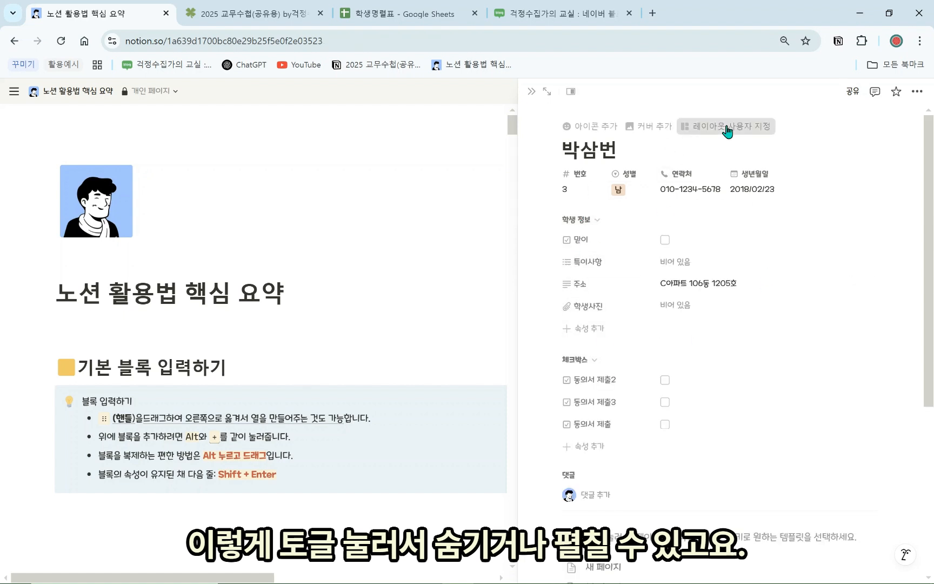
scroll(409, 298, "down", 2)
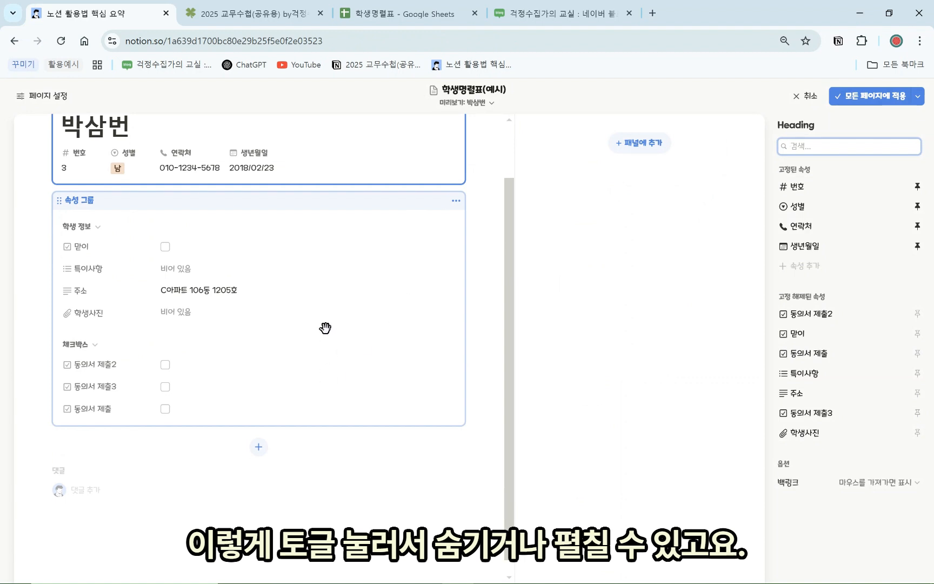
left_click(325, 309)
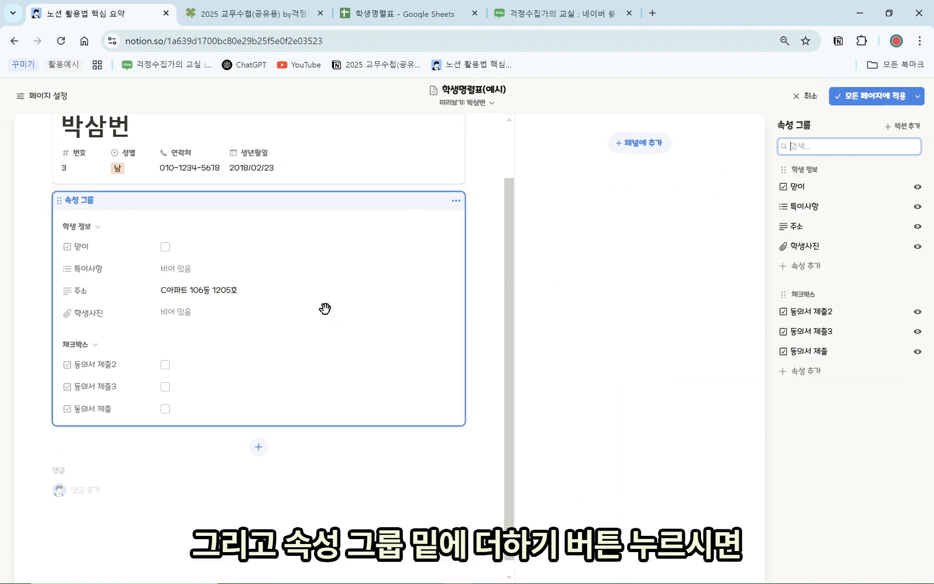
left_click(257, 455)
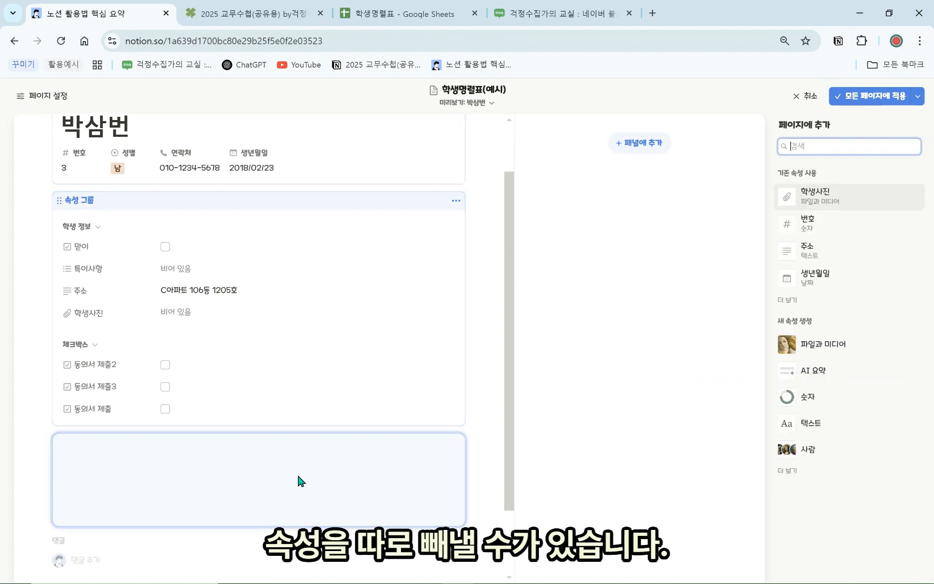
left_click(806, 199)
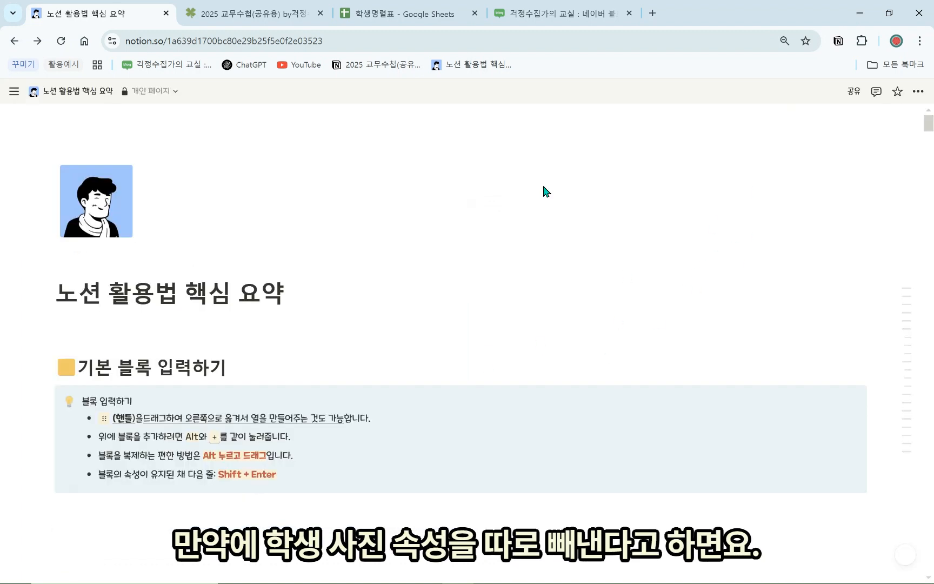
Upload the green character image as 박삼번's 학생사진
scroll(635, 302, "down", 3)
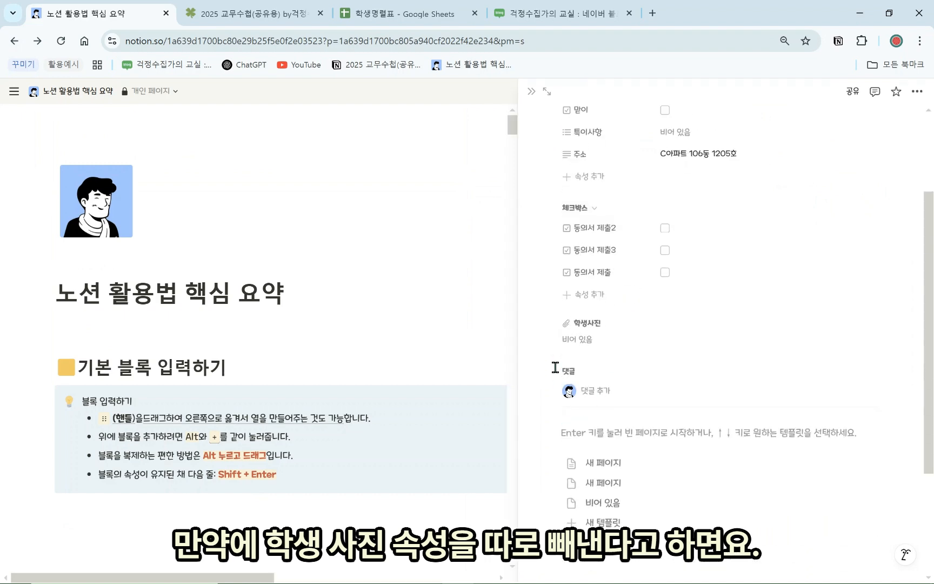
left_click(591, 343)
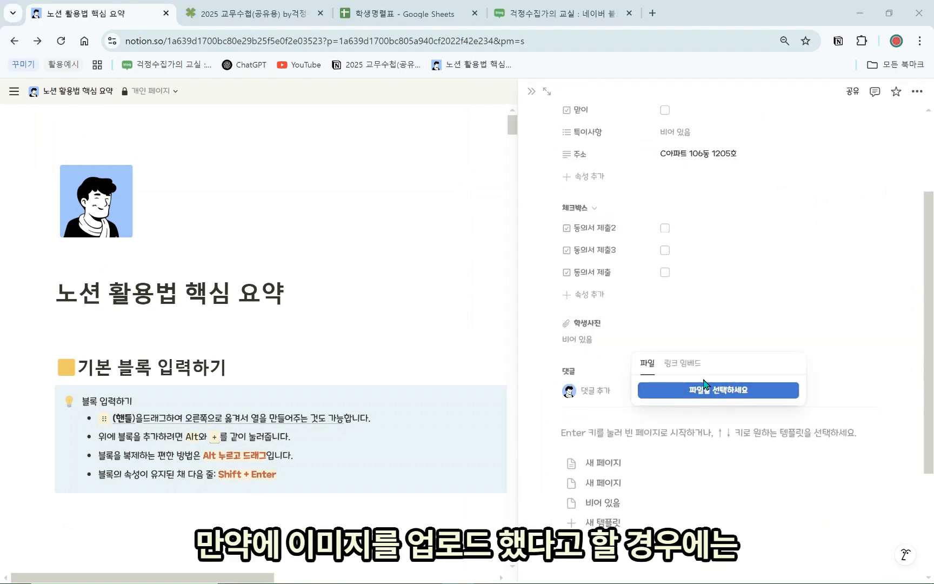
left_click(722, 391)
left_click(342, 129)
double_click(342, 130)
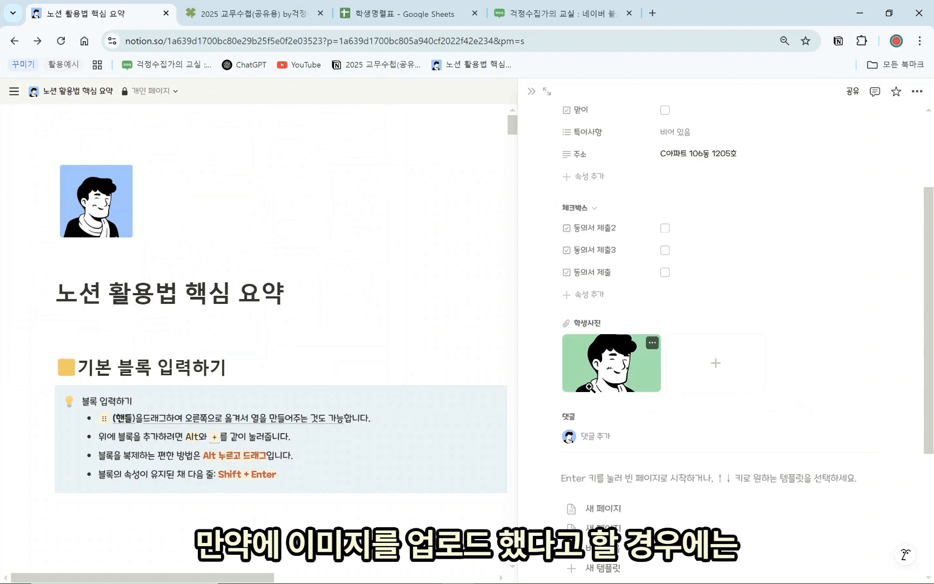
scroll(600, 373, "up", 3)
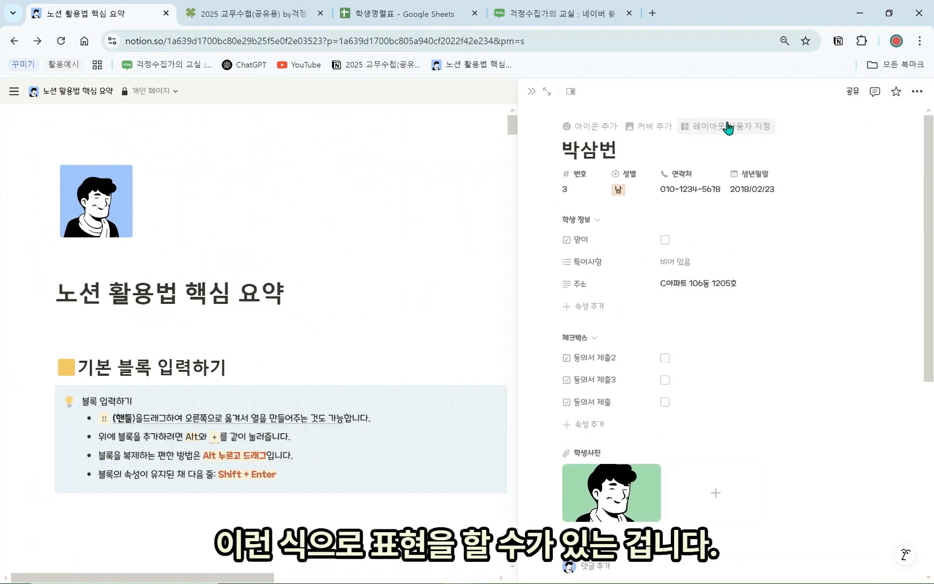
left_click(728, 126)
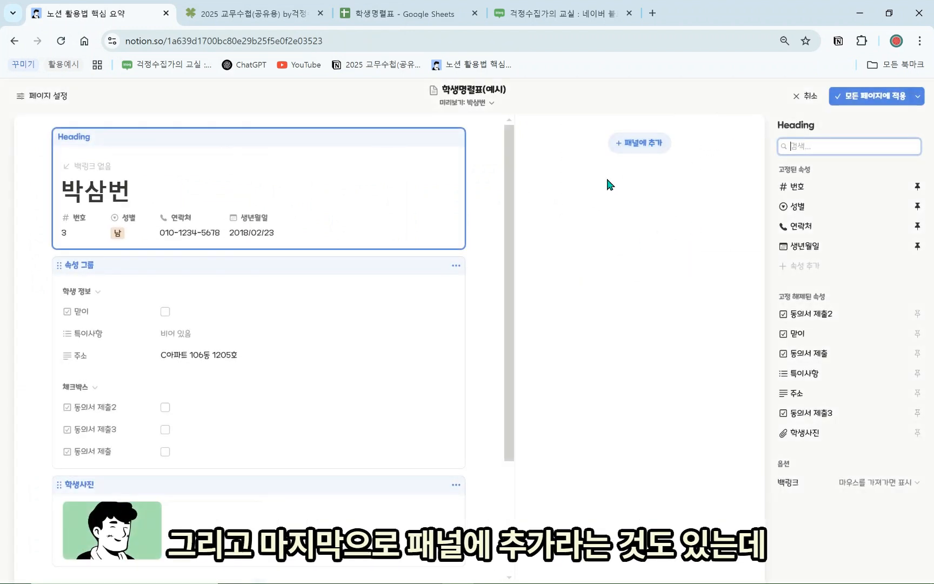
Add a side panel to the record layout and move 주소 into it
left_click(651, 142)
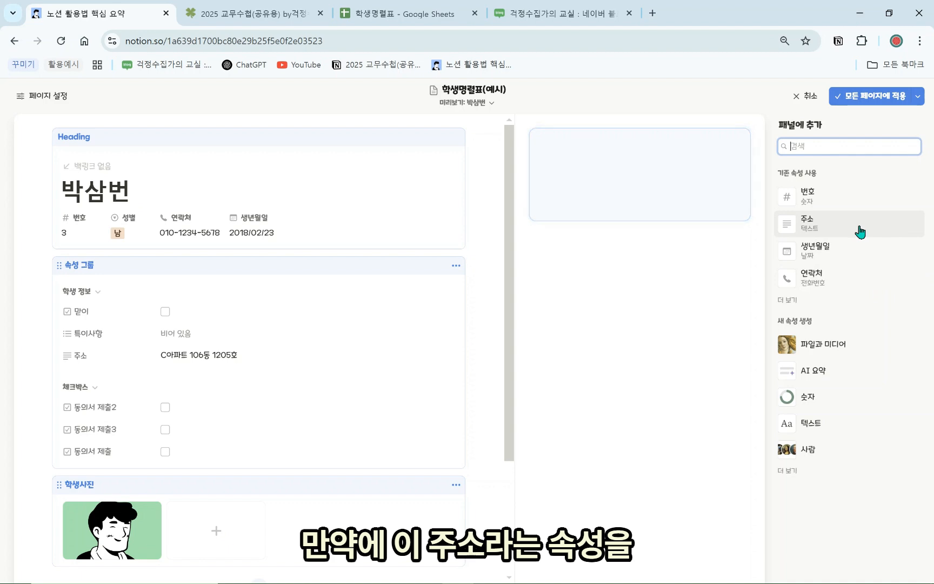
left_click(844, 230)
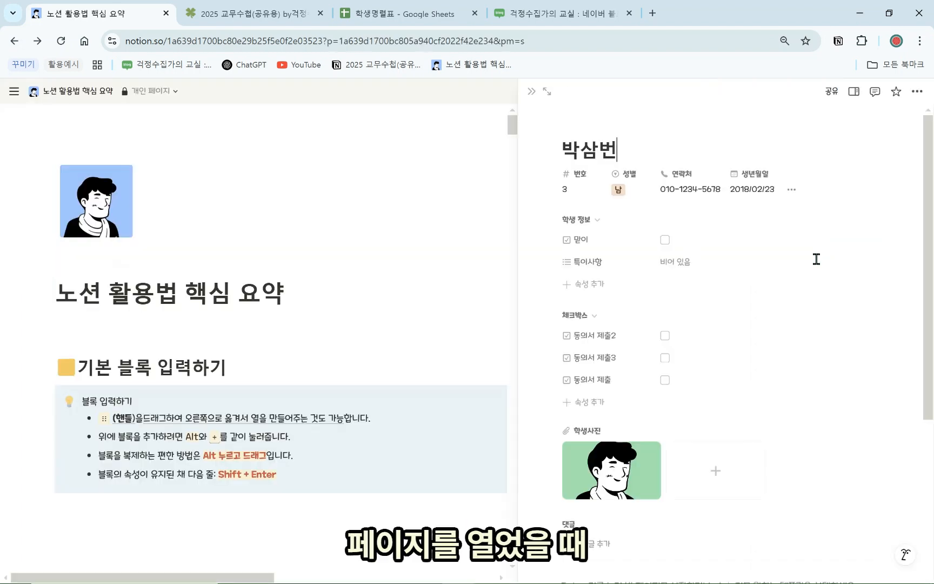
scroll(649, 282, "up", 2)
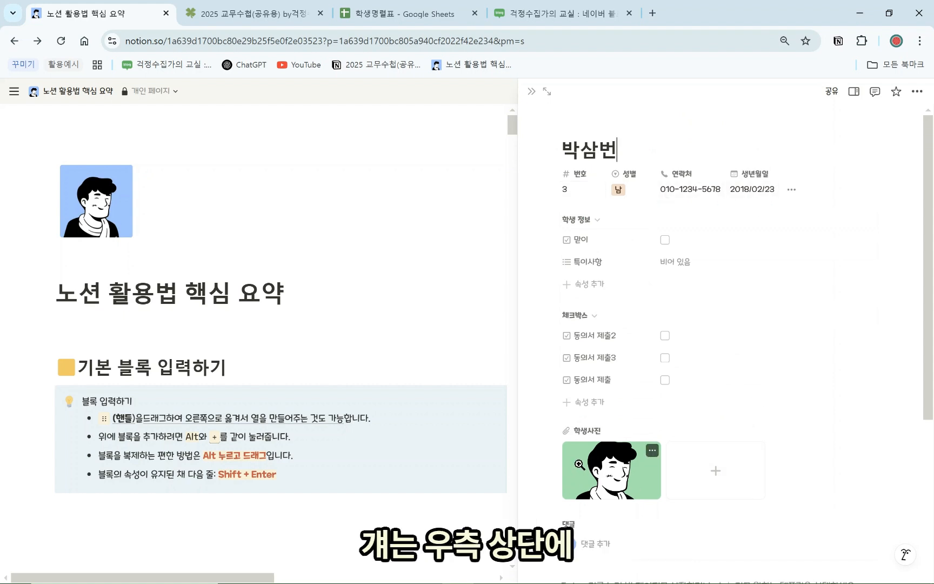
Toggle the 주소 details panel on and off, then close the 박삼번 peek
left_click(854, 92)
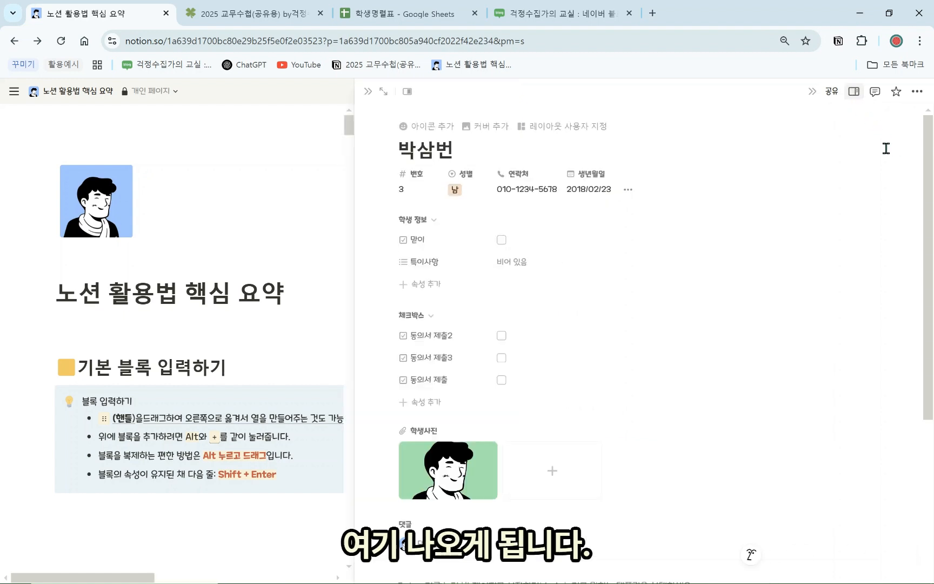
left_click(854, 92)
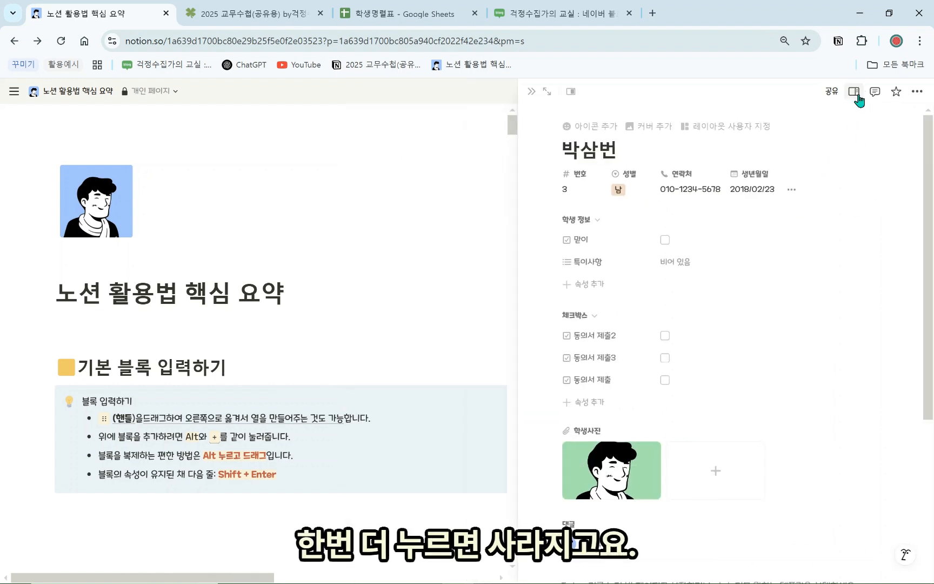
left_click(855, 92)
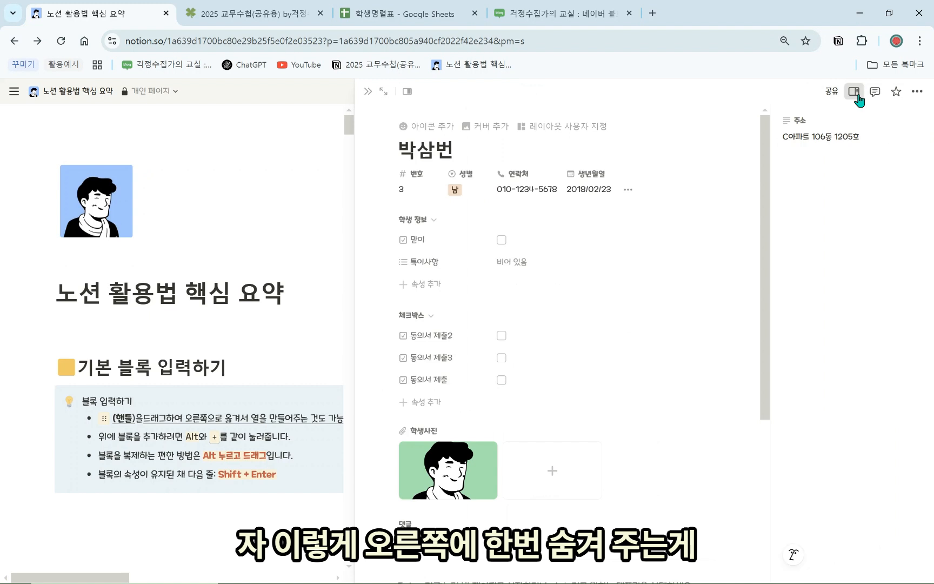
left_click(854, 92)
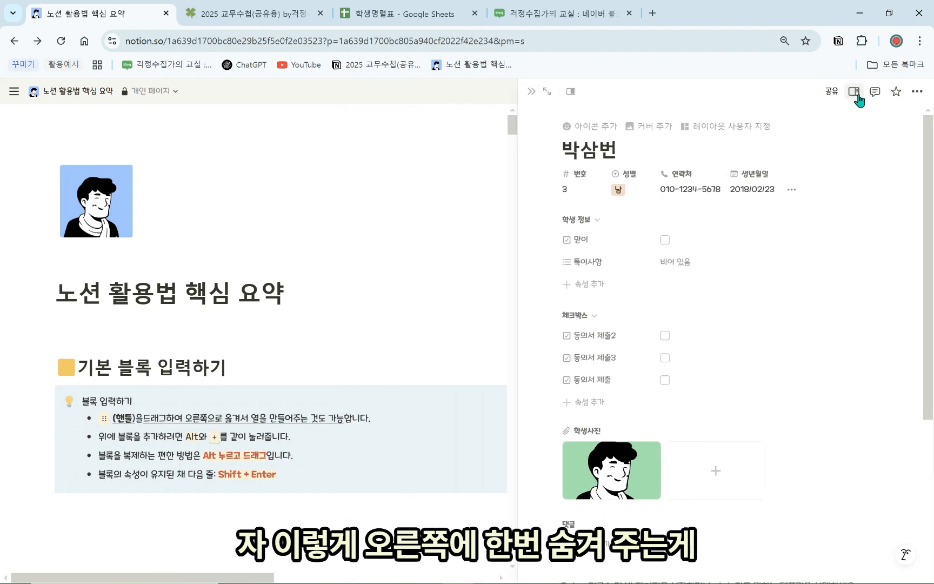
left_click(531, 92)
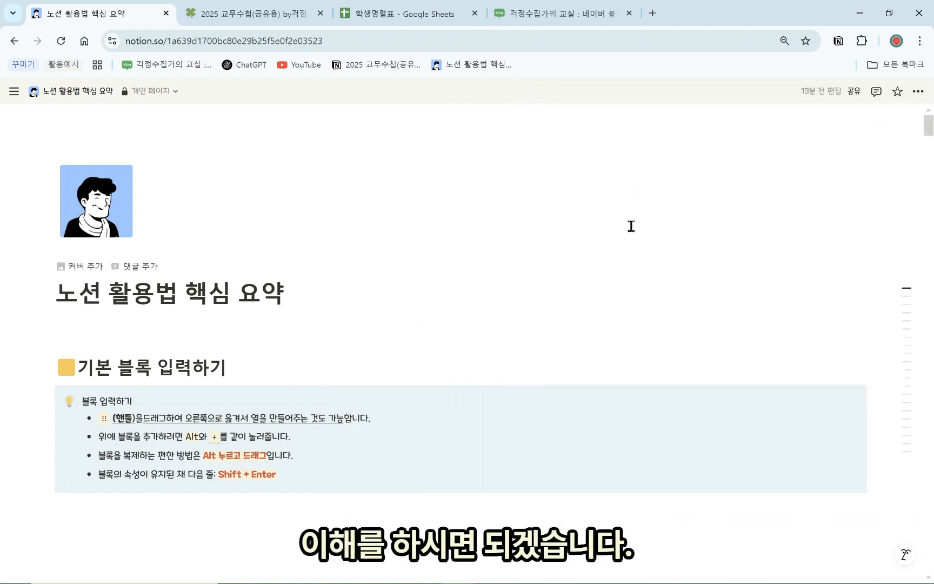
Jump to the 보기 방식 알아보기 section and scroll down to the view examples
mouse_move(911, 313)
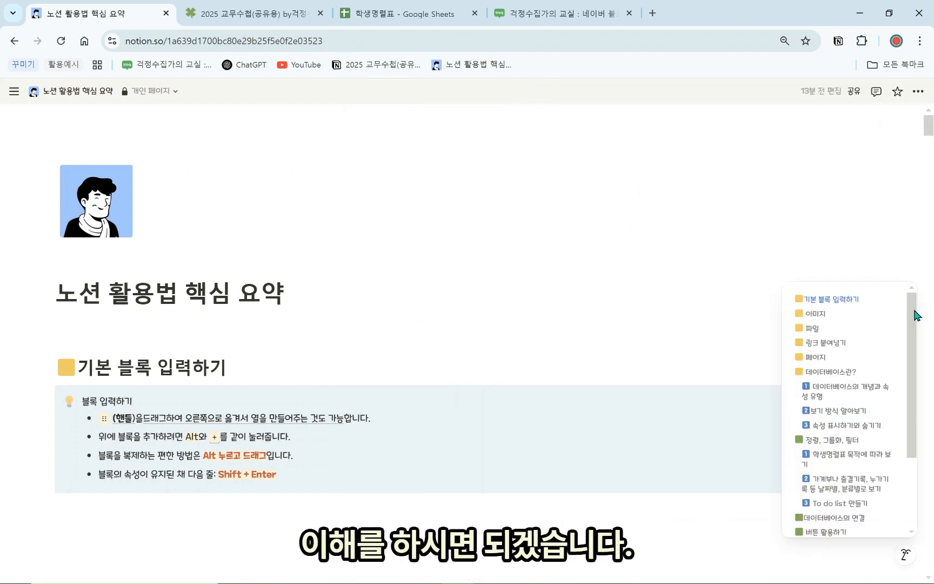
left_click(859, 412)
left_click(363, 217)
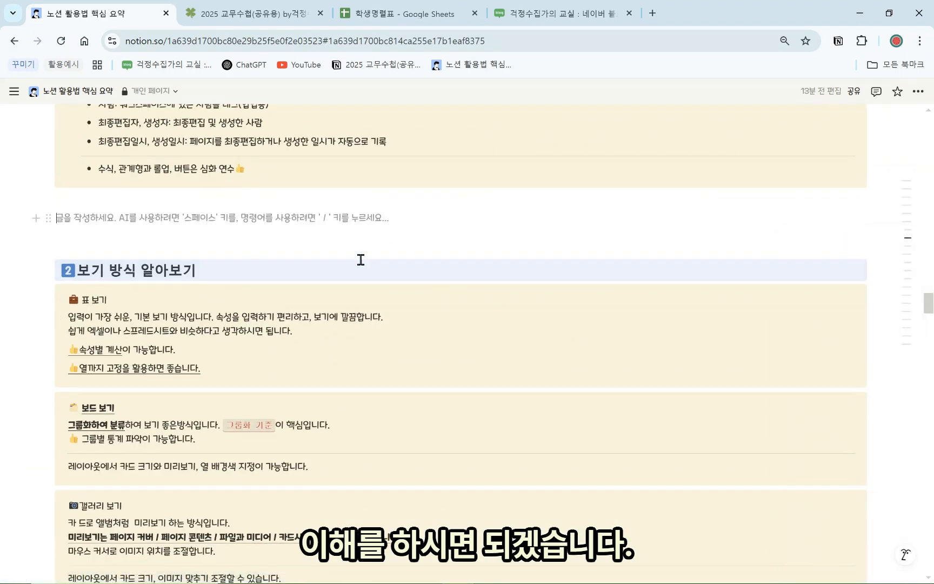
scroll(298, 302, "down", 2)
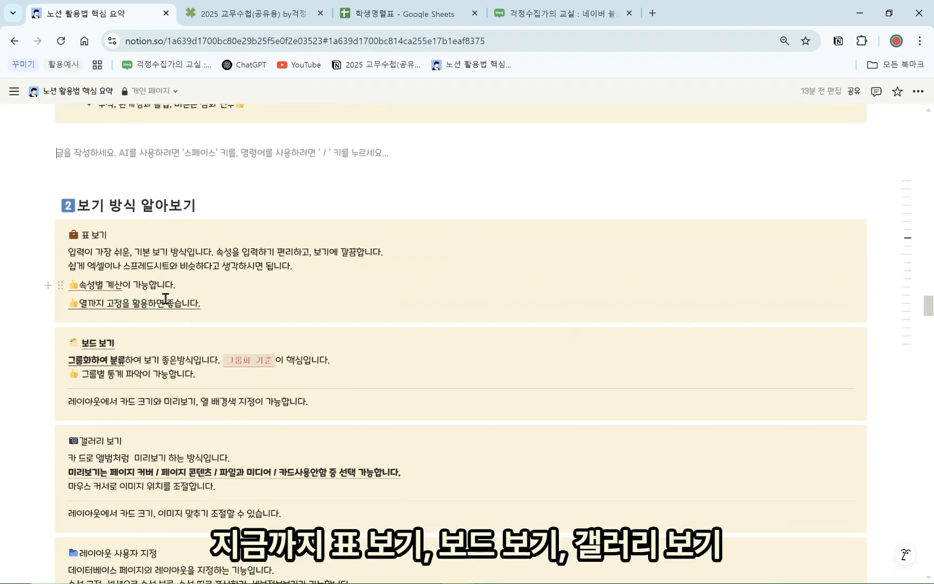
scroll(166, 298, "down", 3)
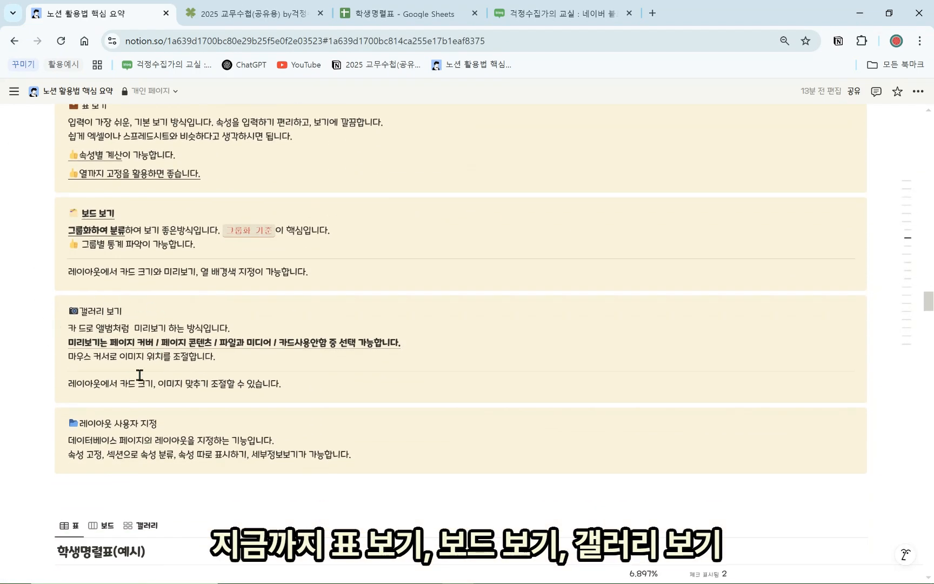
scroll(142, 379, "down", 2)
scroll(140, 367, "down", 3)
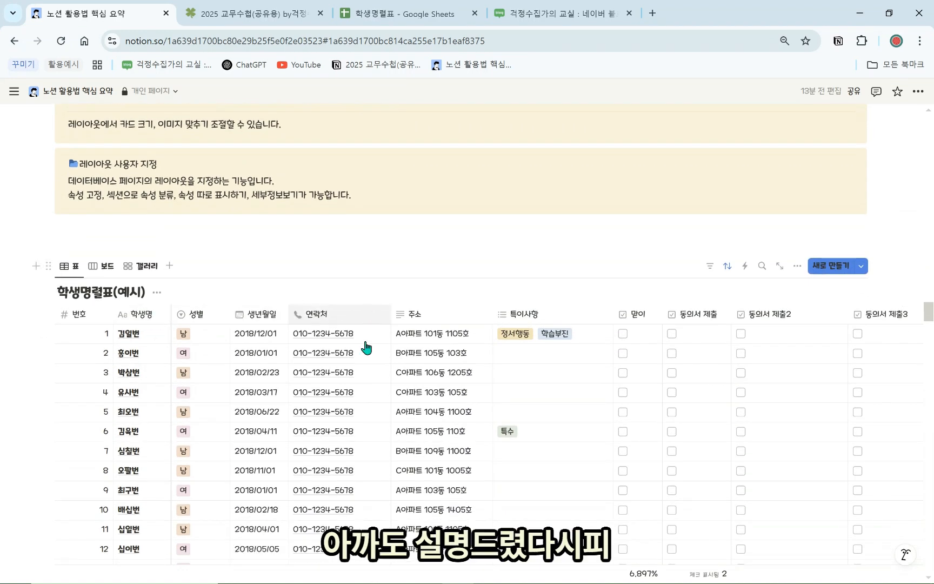
scroll(365, 348, "down", 2)
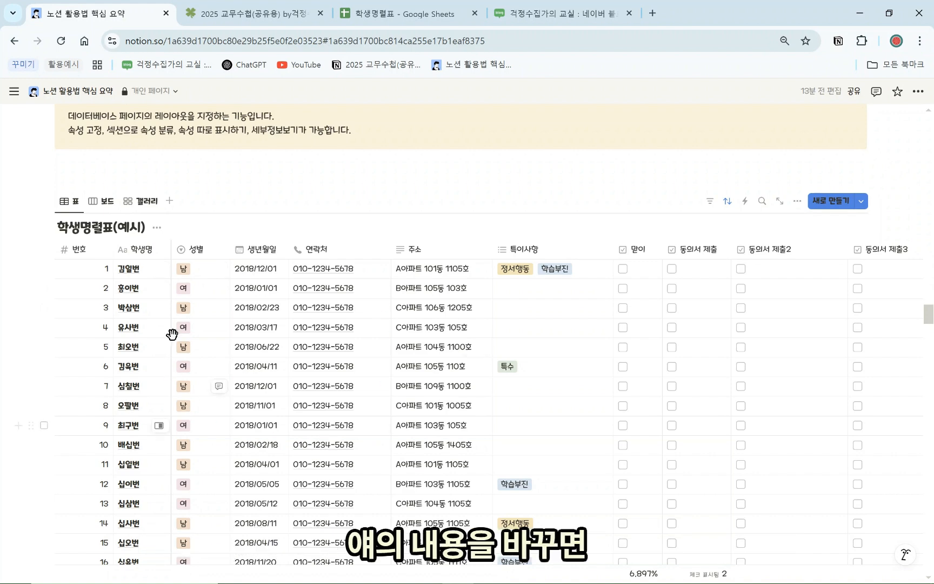
Switch the student database to board view, then scroll on to the 일정 예시 table
left_click(101, 197)
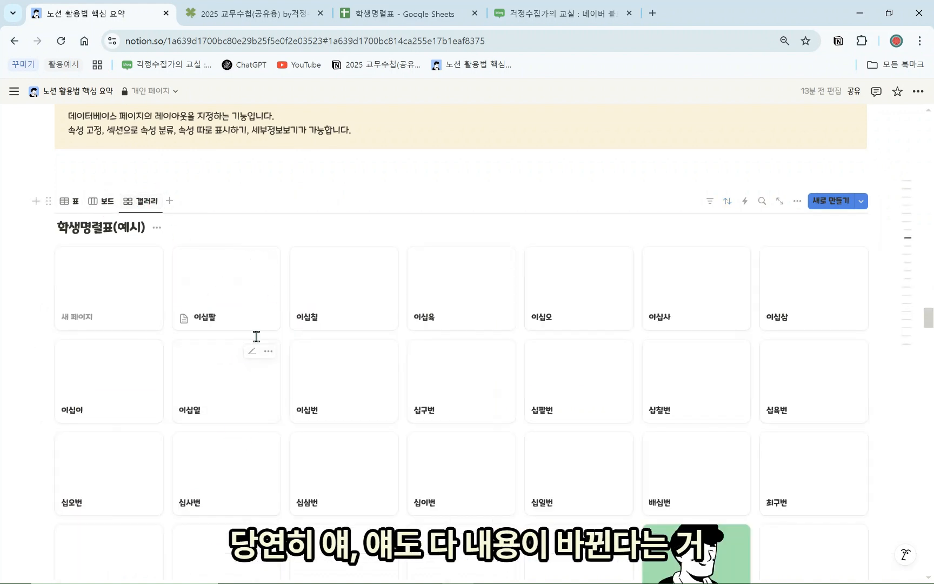
scroll(441, 402, "down", 2)
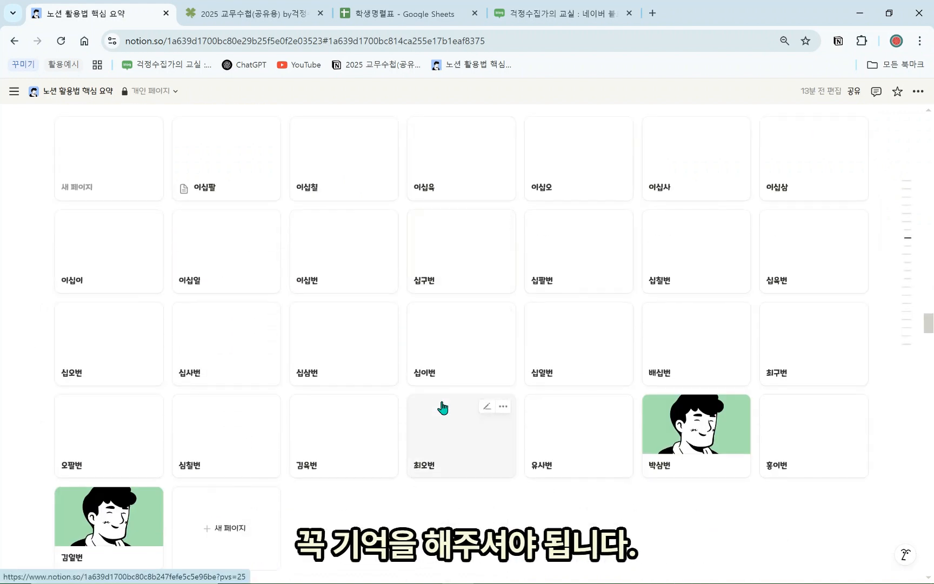
scroll(456, 421, "down", 5)
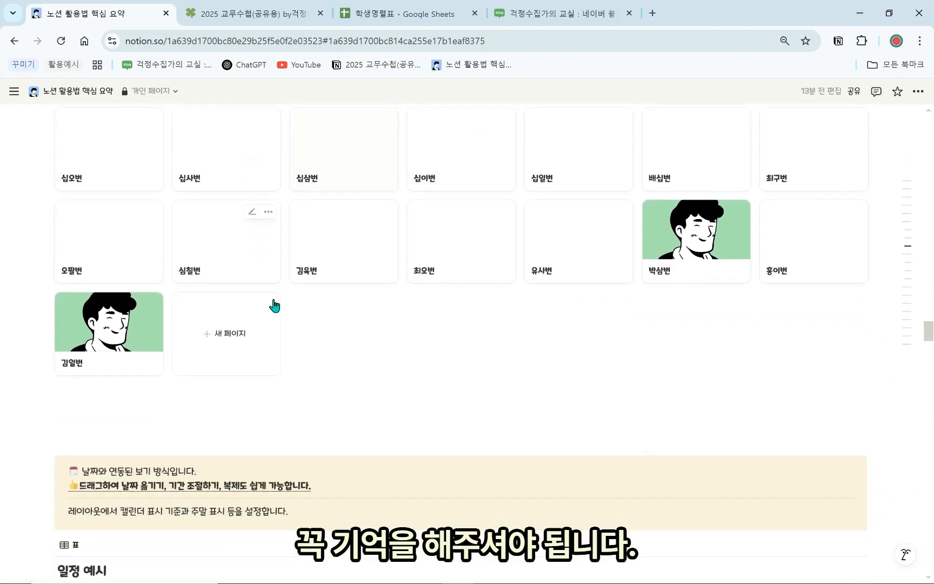
scroll(401, 343, "down", 5)
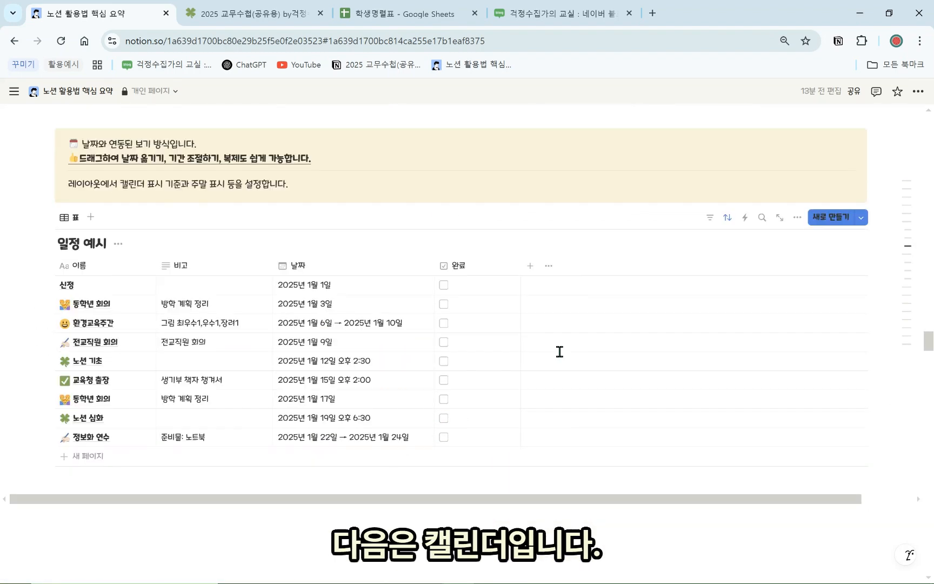
Add a 캘린더 view to the schedule database showing January 2025
scroll(398, 317, "up", 1)
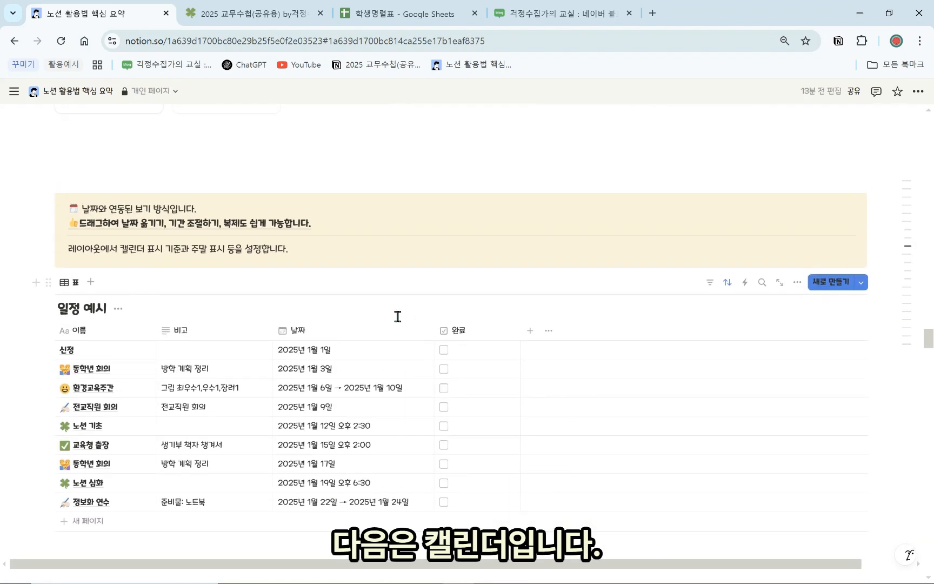
left_click(90, 282)
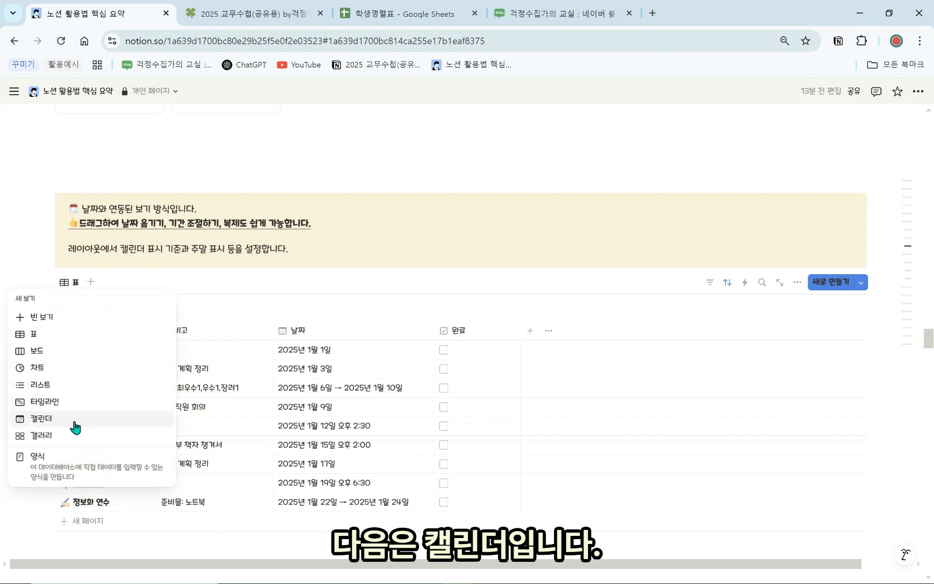
left_click(78, 422)
left_click(273, 316)
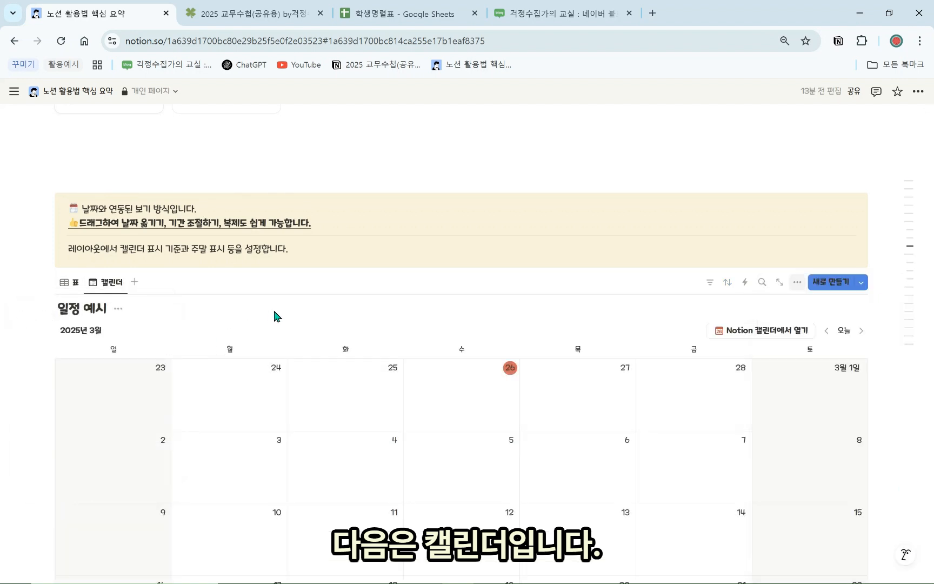
left_click(828, 331)
left_click(827, 331)
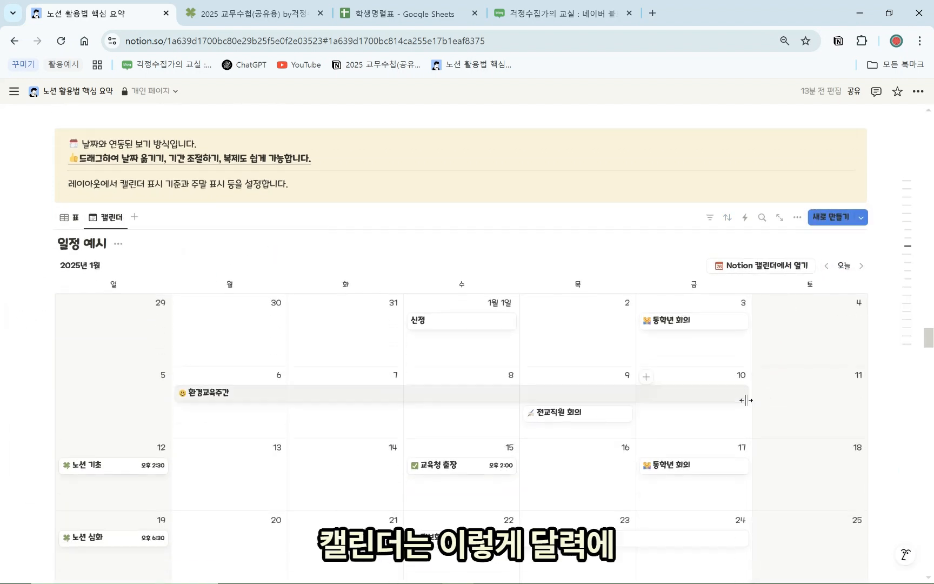
scroll(508, 384, "down", 3)
scroll(291, 357, "up", 2)
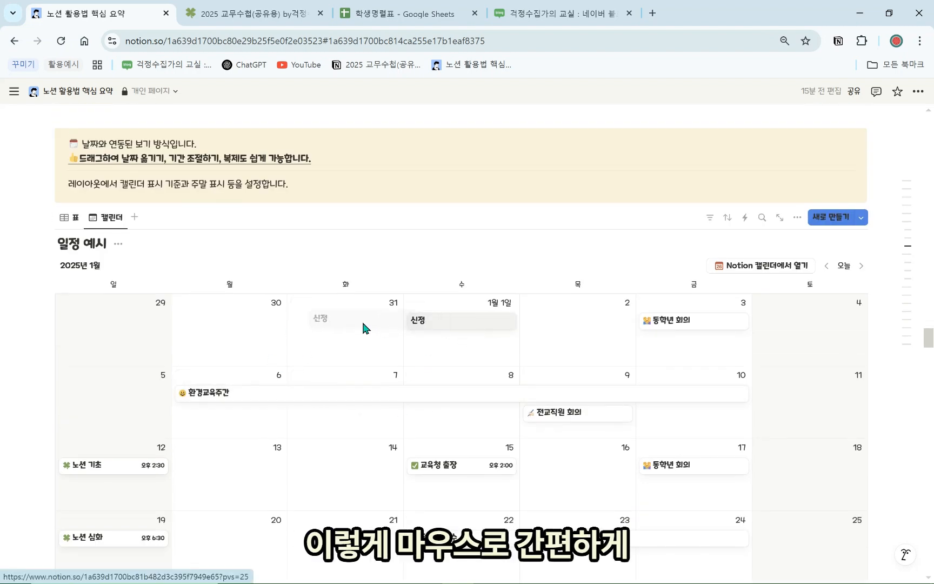
Drag the 신정 and 환경교육주간 events, leaving 환경교육주간 ending on the 10th
left_click_drag(363, 323, 477, 335)
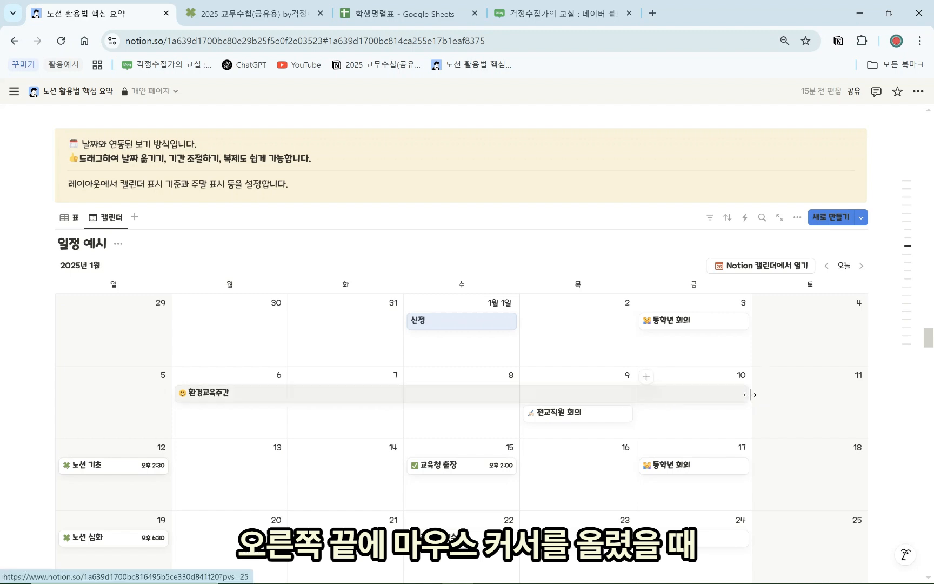
left_click_drag(751, 398, 379, 400)
left_click(223, 395)
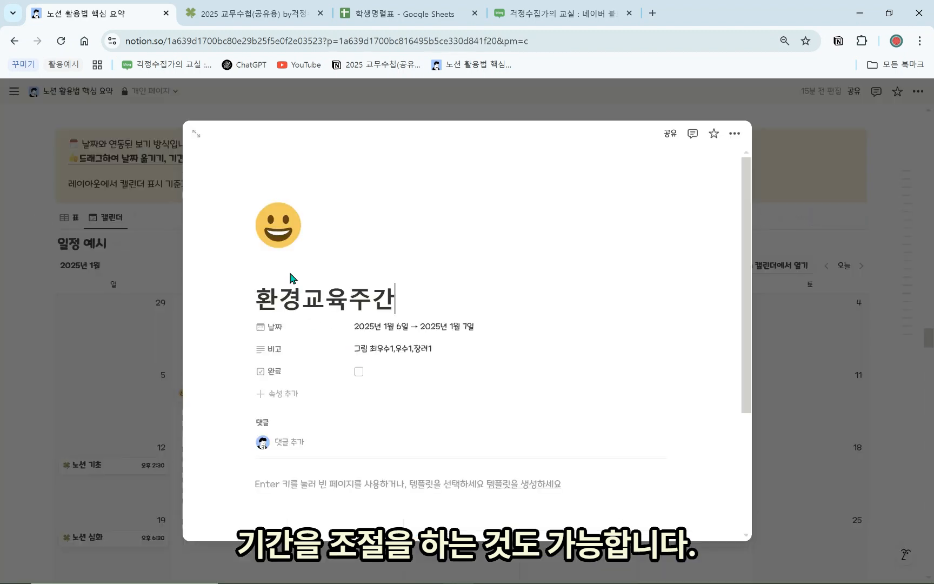
key("Escape")
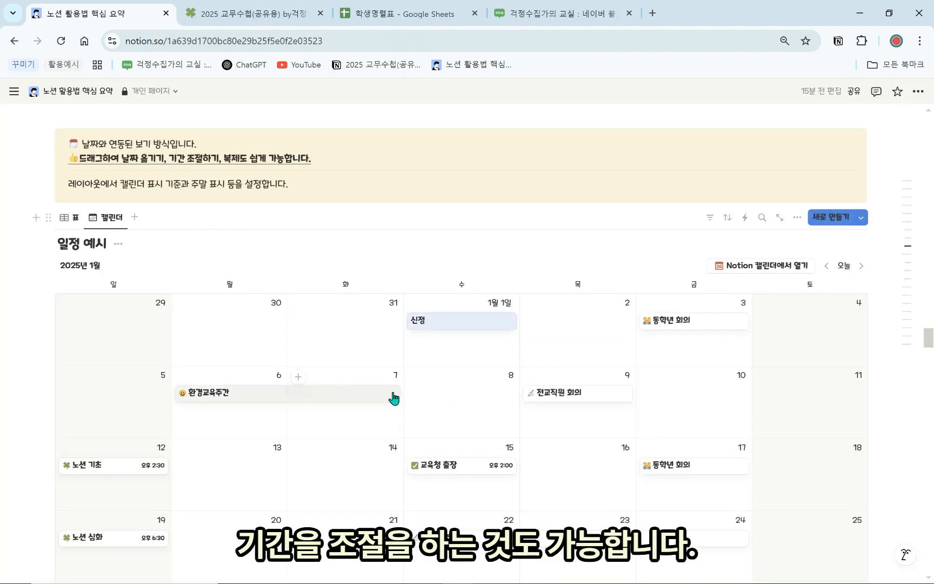
left_click_drag(398, 396, 718, 403)
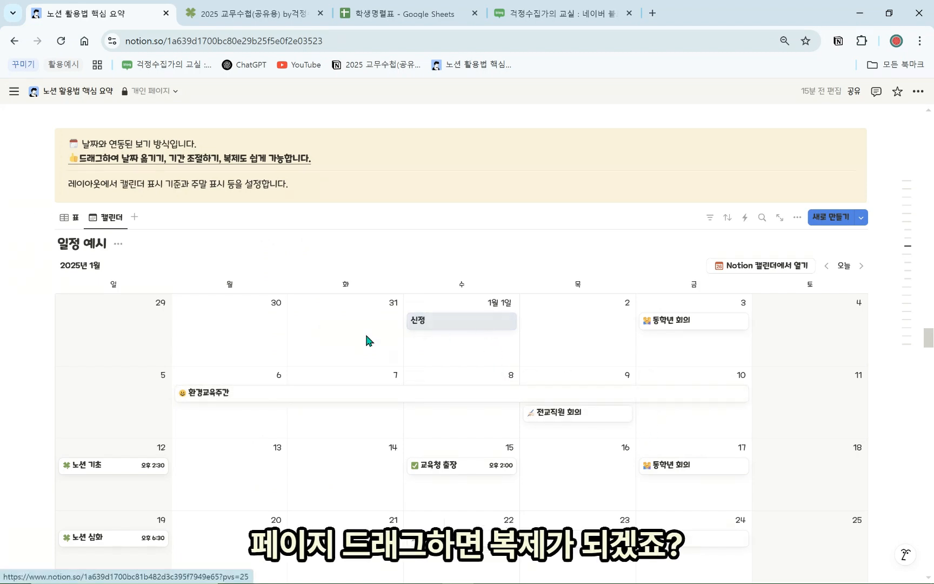
Copy 교육청 출장 onto January 13 and 14 and review the calendar layout options
left_click_drag(366, 340, 293, 361)
left_click_drag(450, 468, 321, 493)
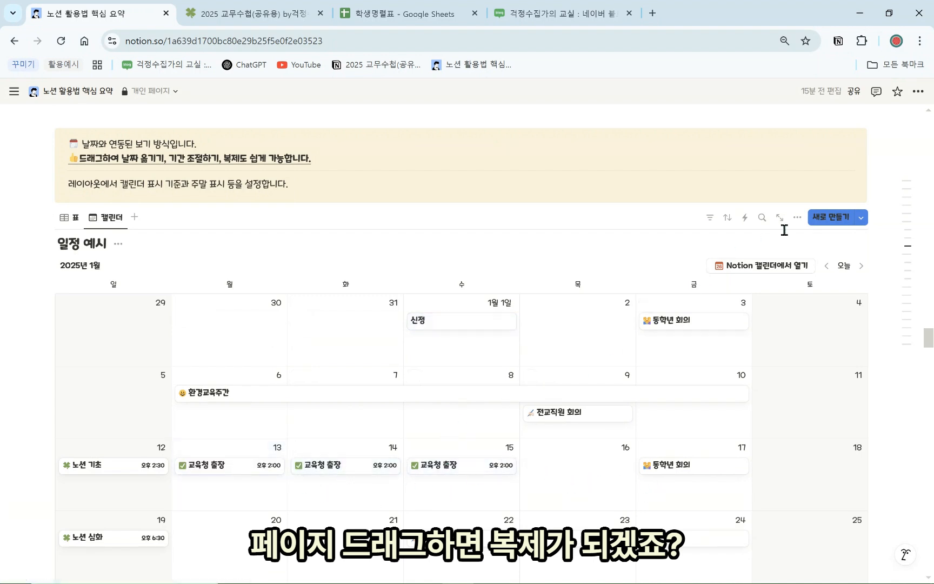
left_click(798, 217)
left_click(849, 289)
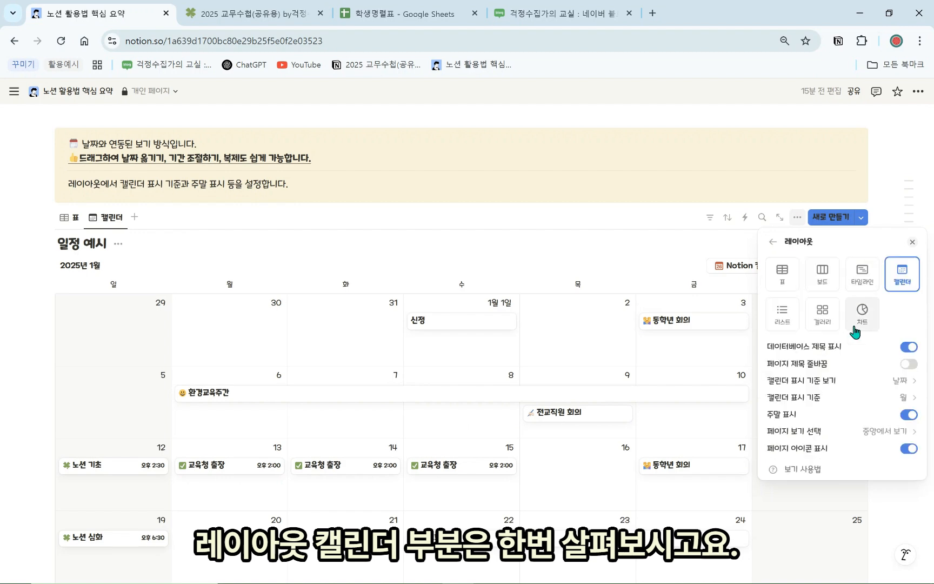
left_click(640, 360)
scroll(604, 306, "down", 10)
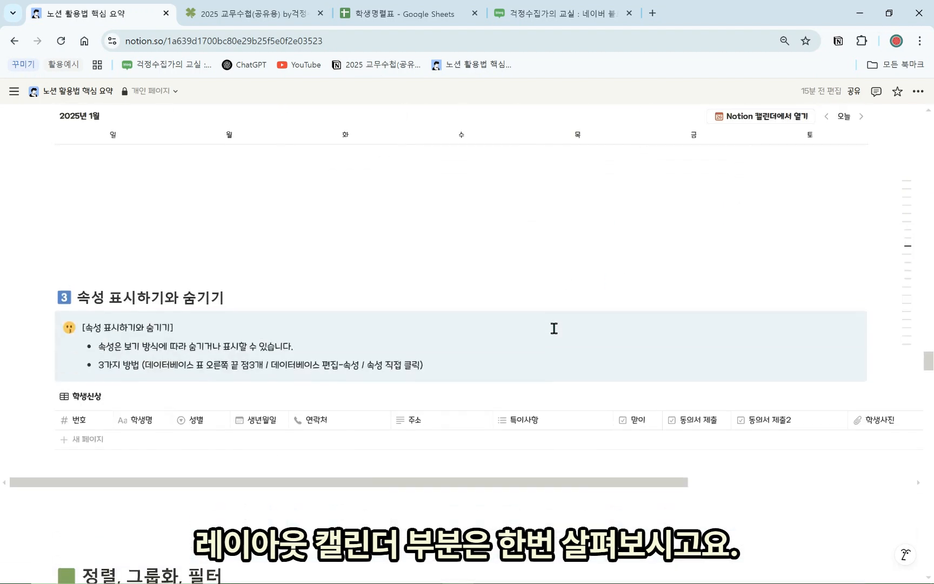
Look over the student table's property list and the 동의서 제출2 column options without changes
scroll(548, 319, "down", 1)
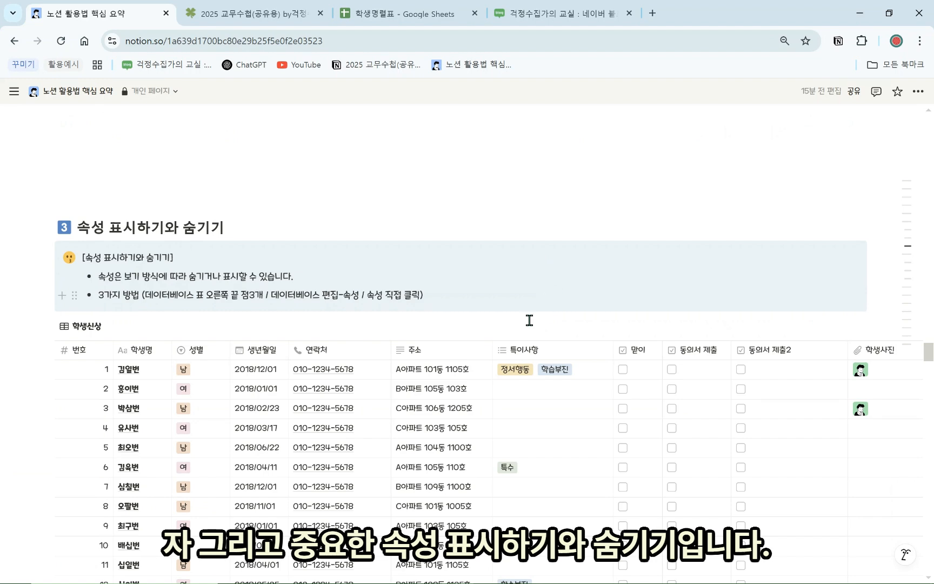
scroll(455, 314, "down", 2)
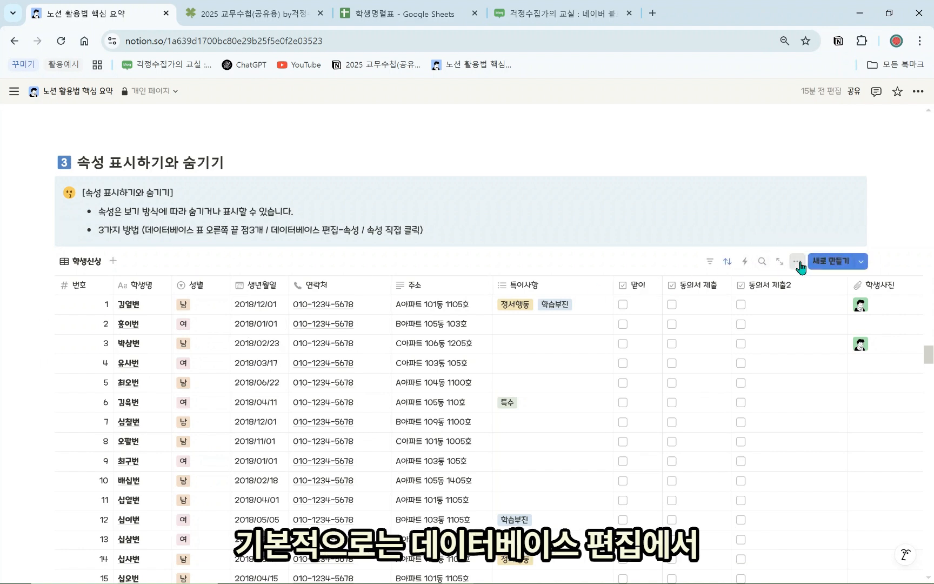
left_click(797, 262)
left_click(823, 370)
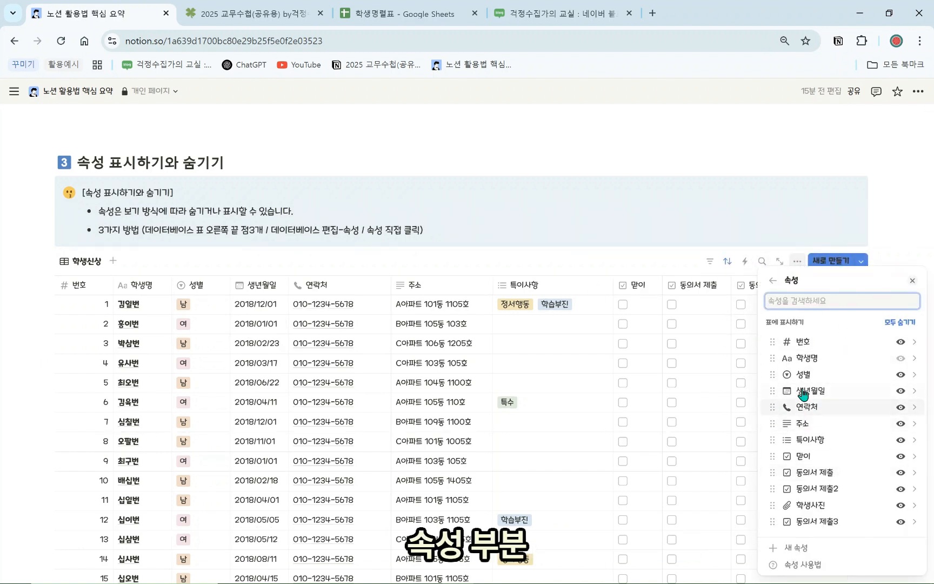
left_click(734, 238)
scroll(606, 431, "down", 6)
scroll(570, 478, "down", 2)
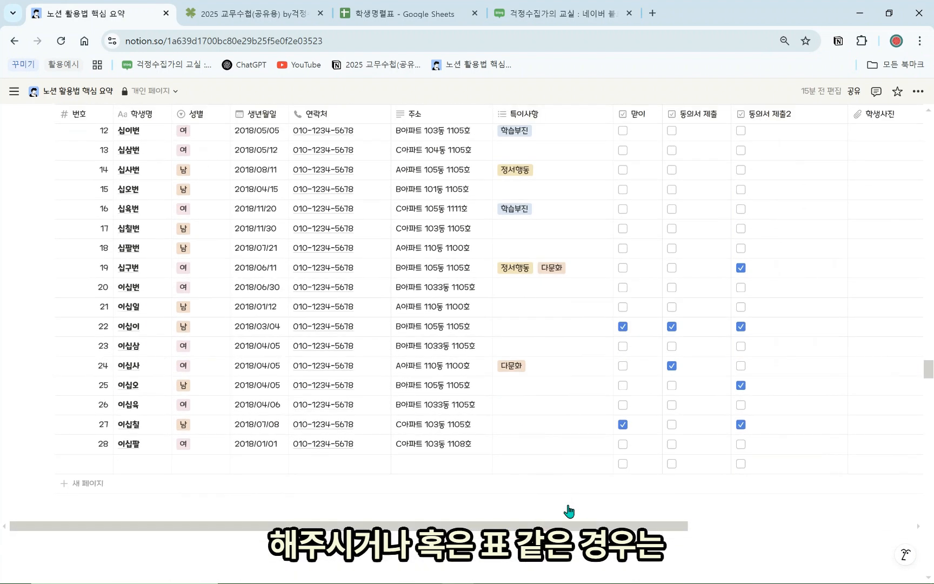
left_click_drag(599, 526, 855, 525)
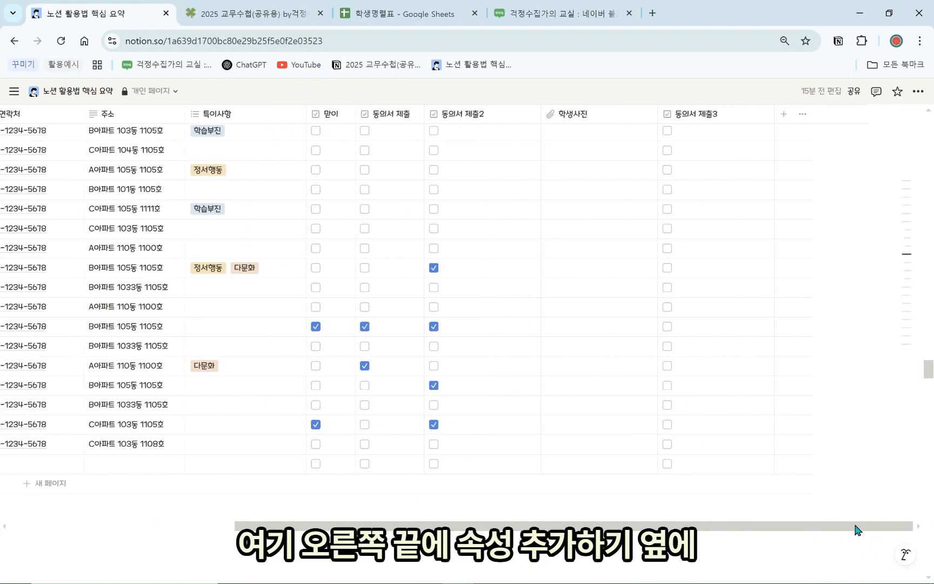
scroll(776, 454, "up", 10)
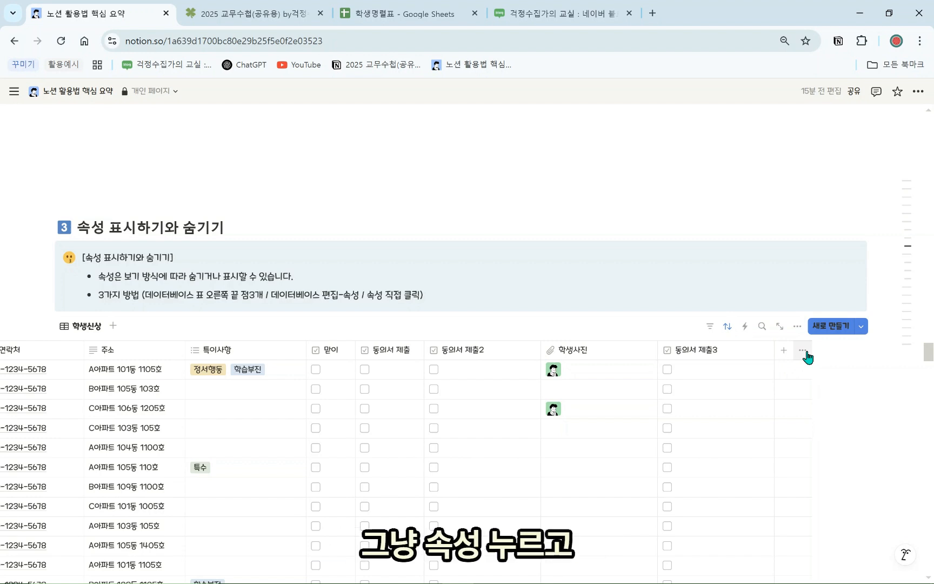
left_click(494, 350)
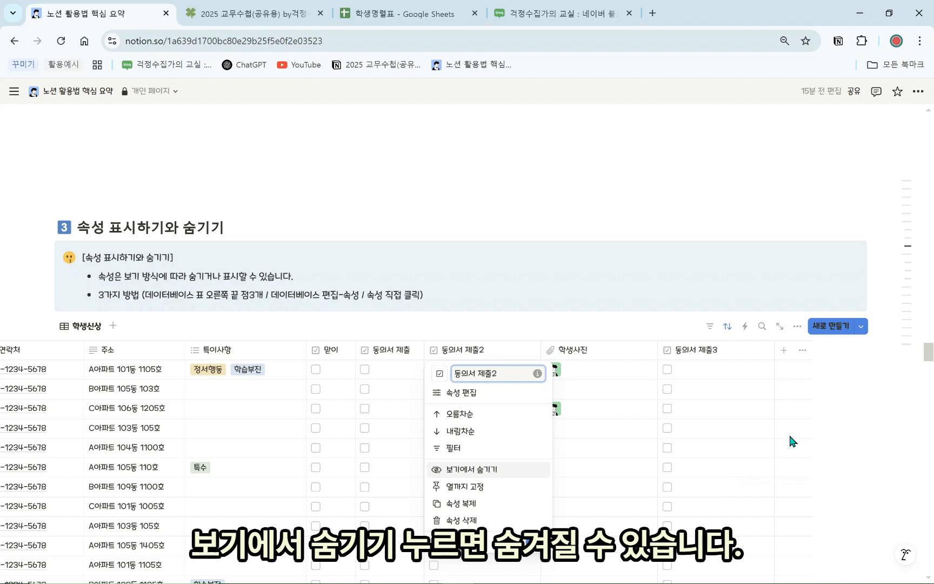
left_click(830, 369)
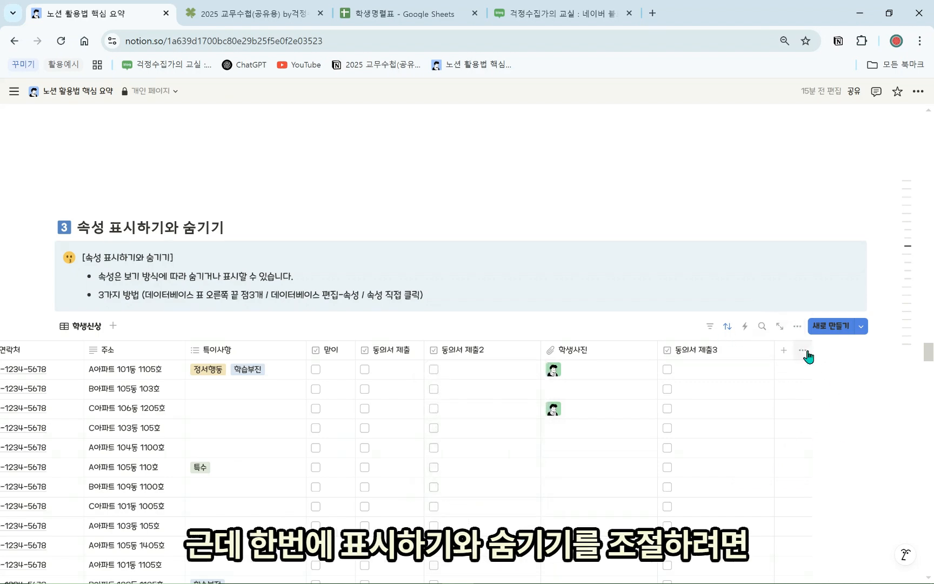
Hide the 동의서 제출, 동의서 제출2 and 동의서 제출3 columns in the 학생신상 view
left_click(795, 327)
left_click(826, 380)
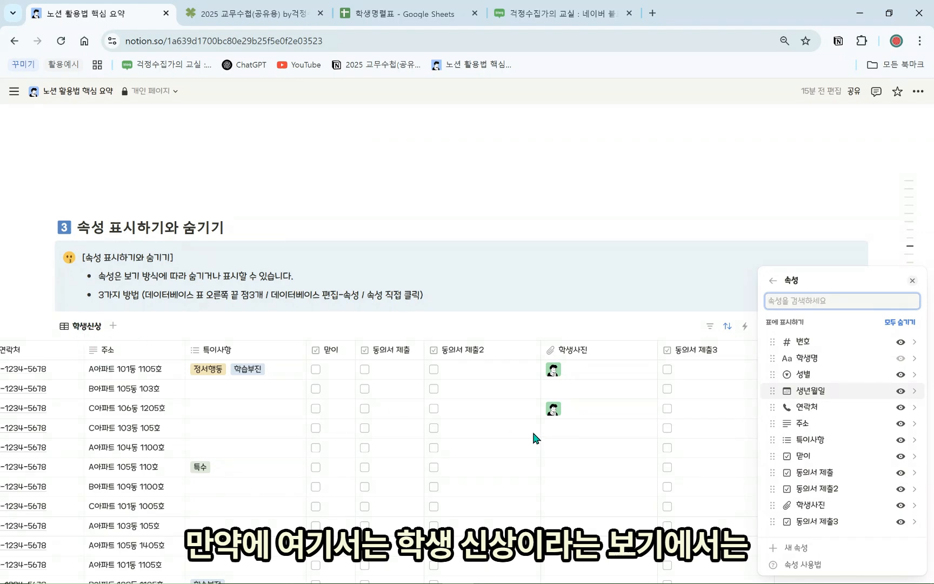
left_click(901, 472)
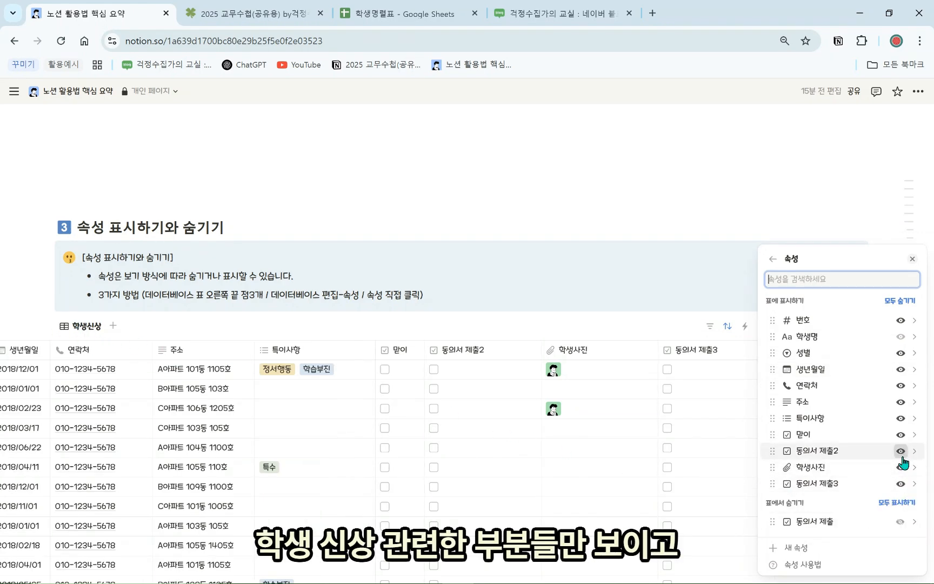
left_click(900, 451)
left_click(901, 468)
left_click(267, 287)
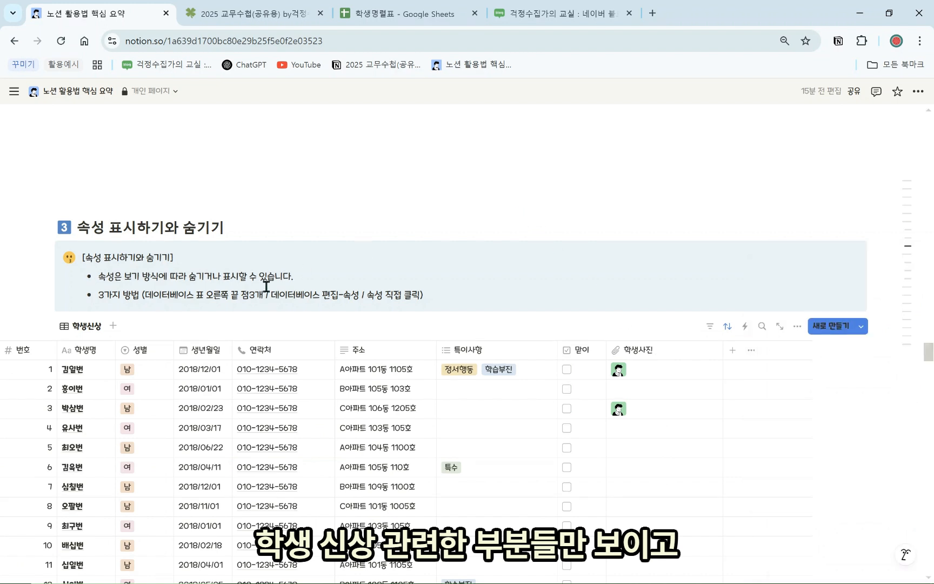
left_click(82, 311)
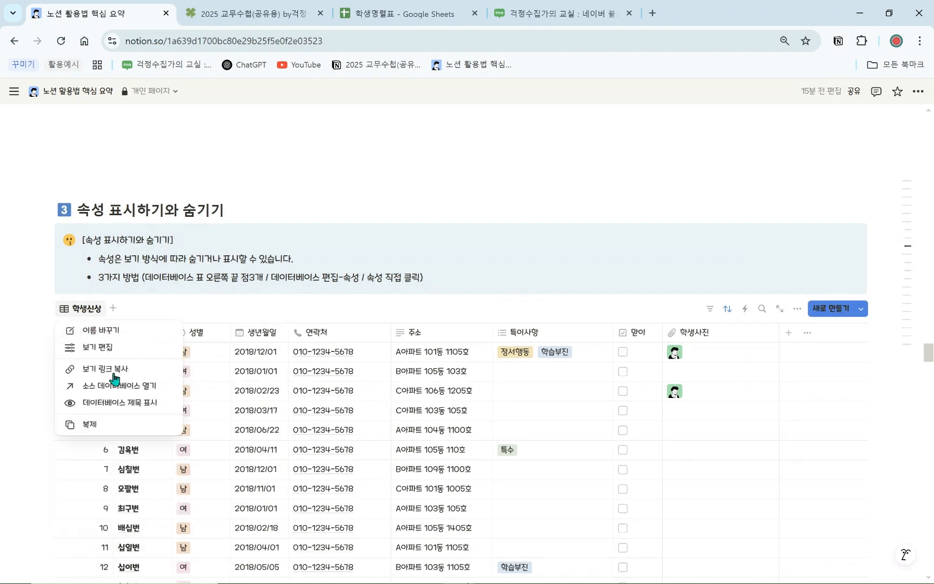
Duplicate the 학생신상 view, hiding personal-info columns and showing the three 동의서 제출 columns
left_click(119, 425)
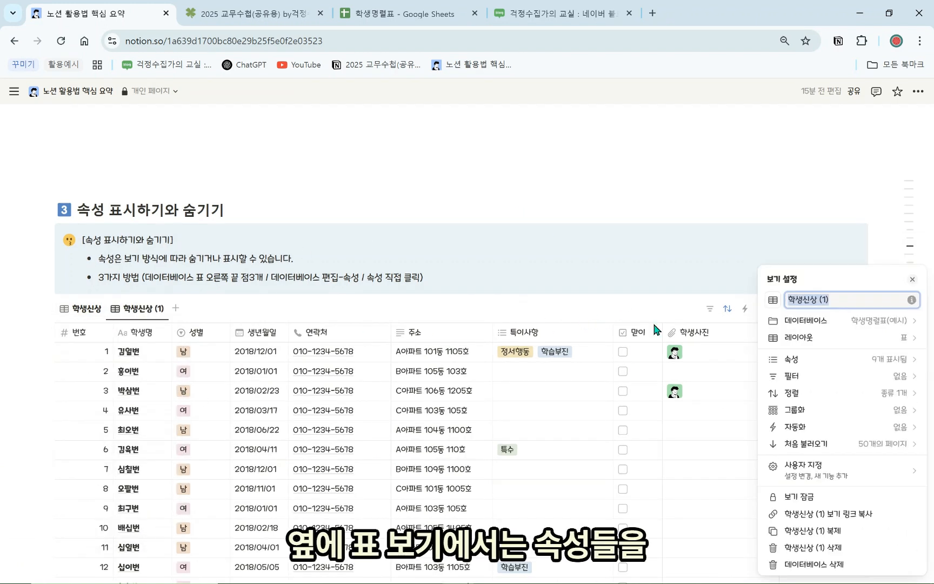
left_click(751, 378)
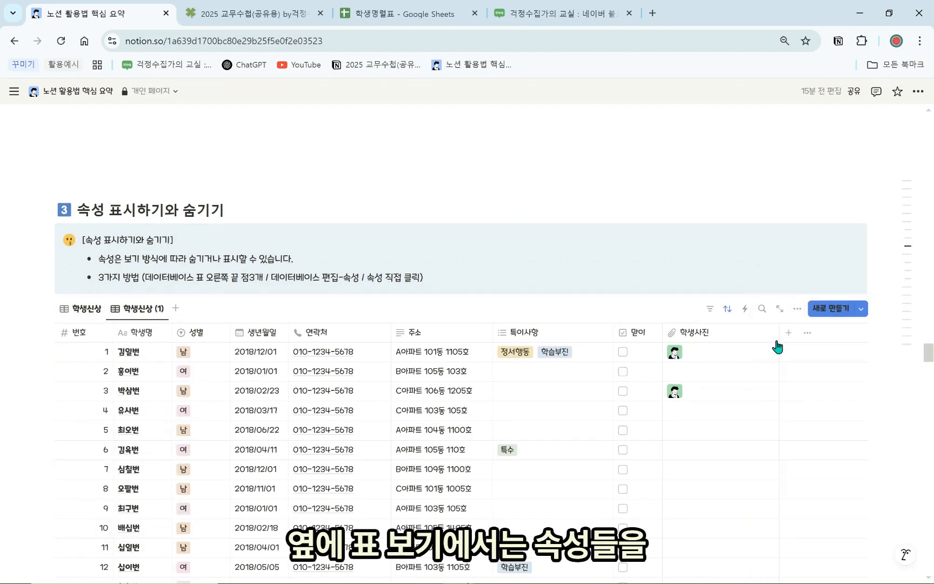
left_click(807, 332)
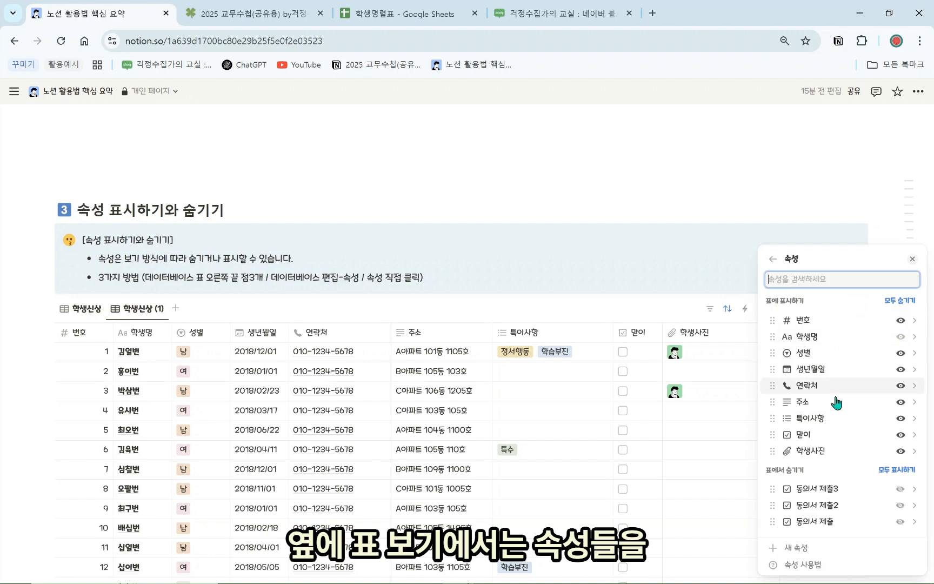
left_click(900, 452)
left_click(901, 418)
left_click(901, 418)
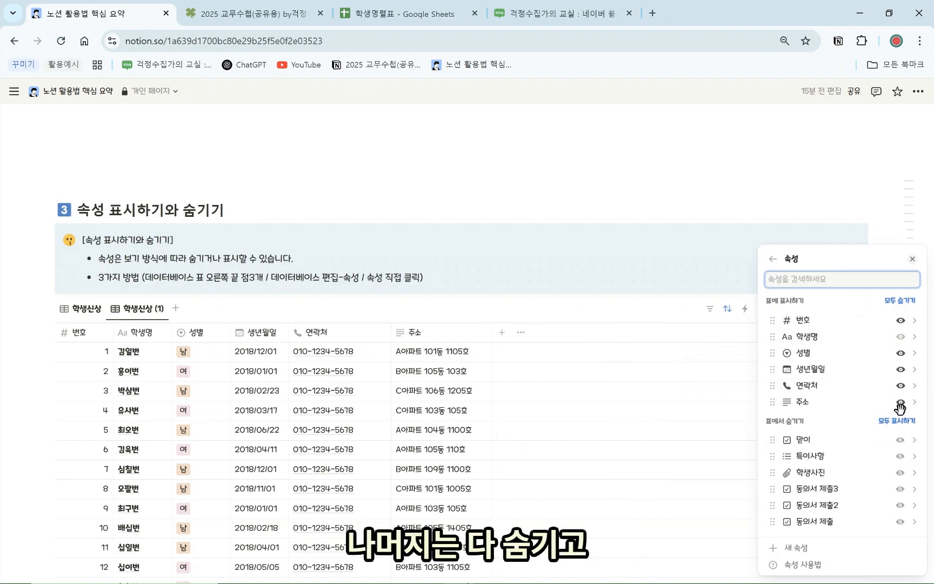
left_click(901, 401)
left_click(900, 386)
left_click(901, 369)
left_click(901, 355)
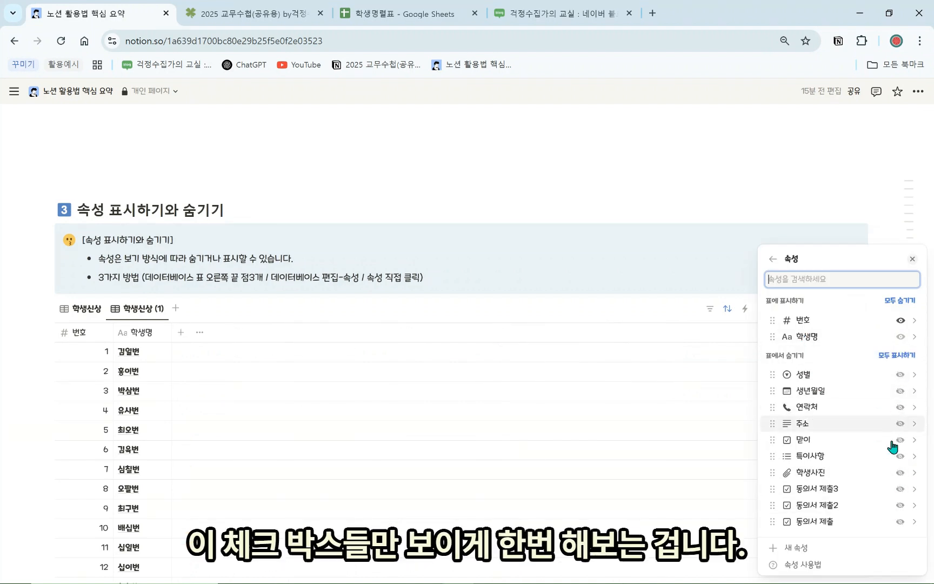
left_click(901, 490)
left_click(900, 505)
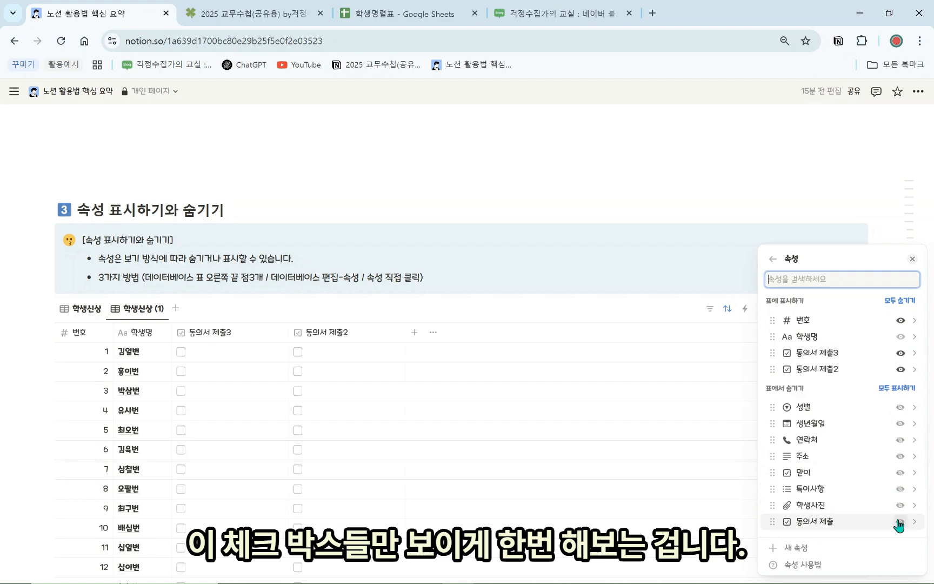
left_click(900, 521)
left_click(694, 482)
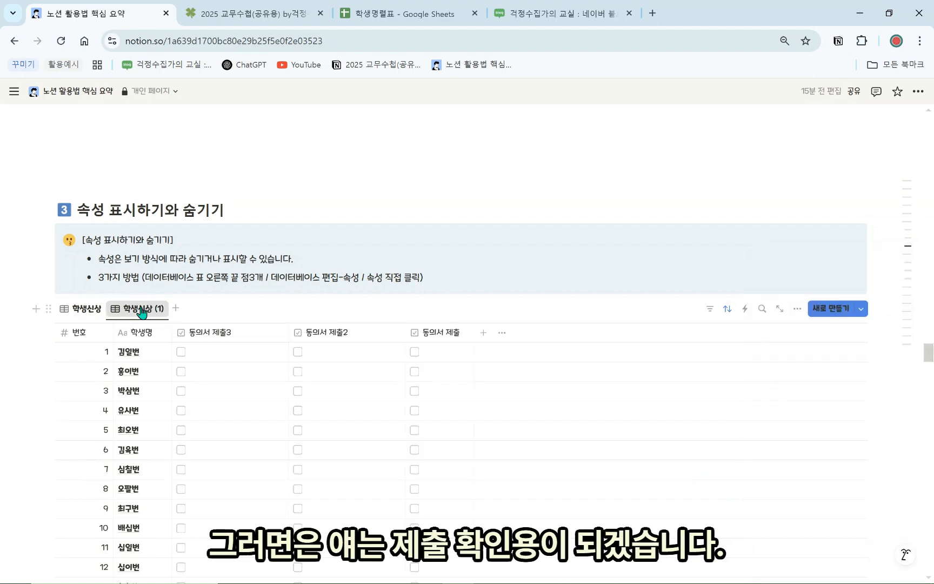
Rename the duplicated view to '제출확인용'
left_click(143, 308)
left_click(181, 335)
type("제출")
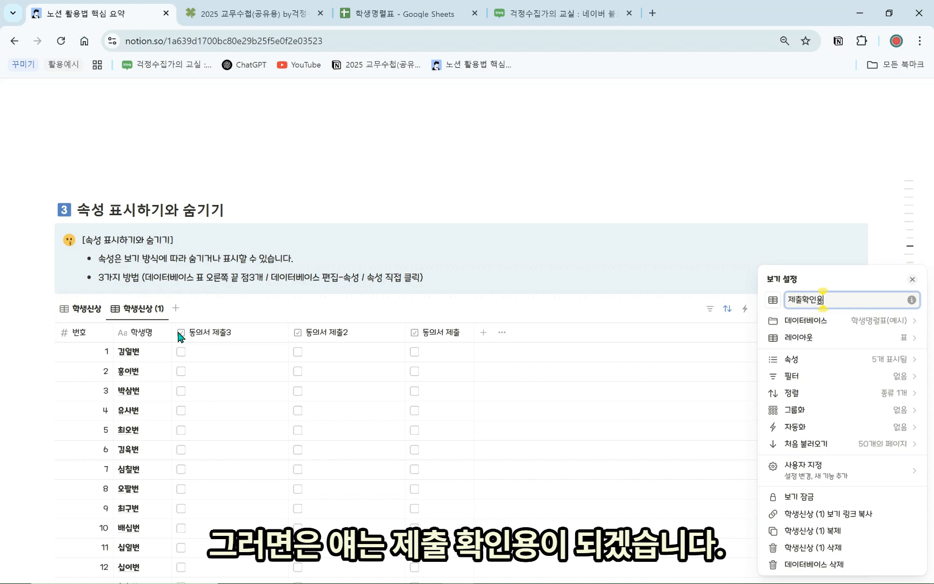
type("확인용")
left_click(490, 370)
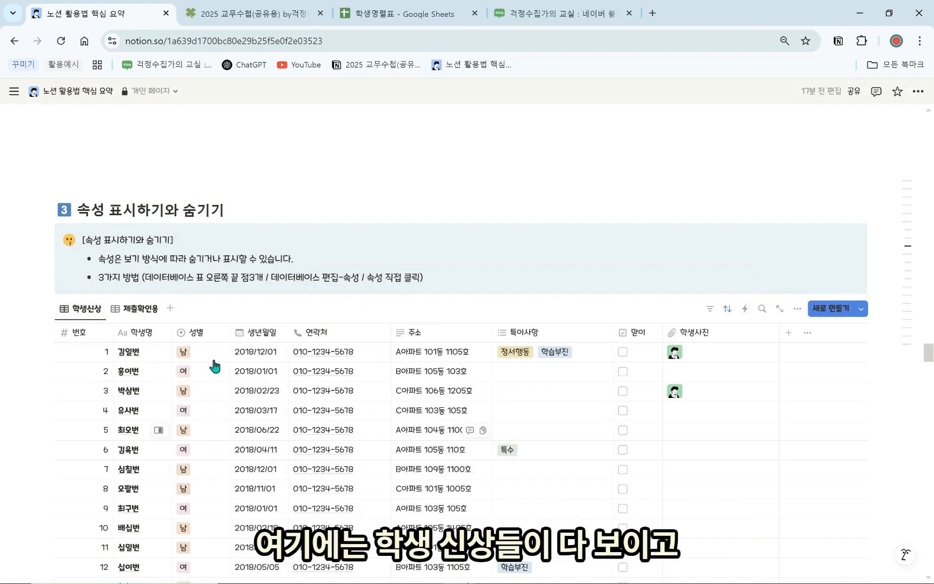
Tick 동의서 제출3 for students 2 and 5, 제출2 for student 5, and 제출 for student 7
left_click(143, 309)
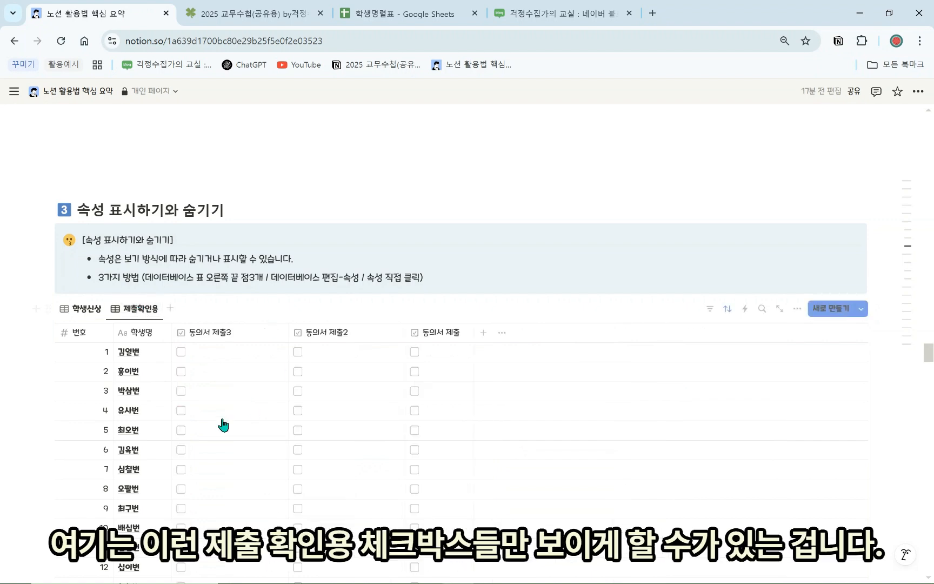
left_click(181, 372)
left_click(180, 429)
left_click(297, 430)
left_click(414, 470)
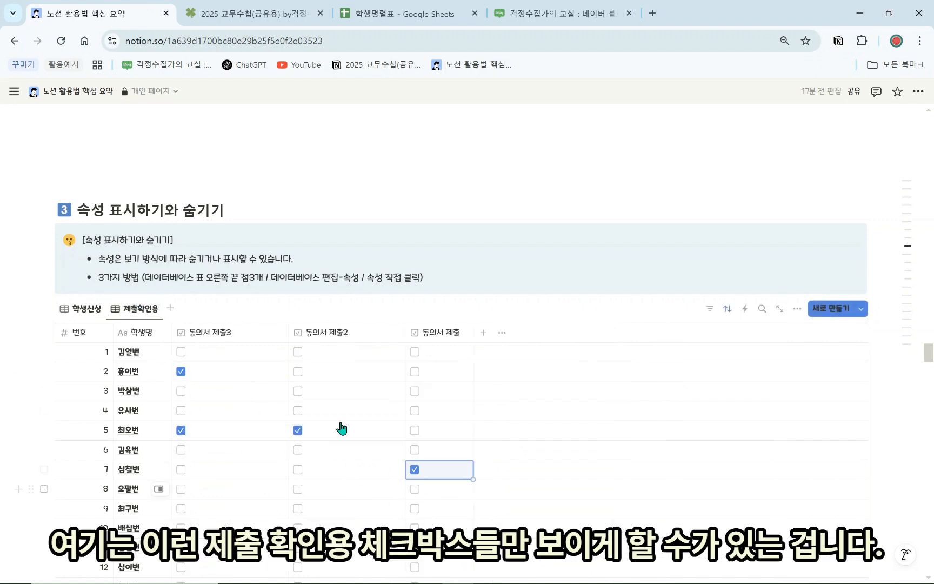
scroll(323, 411, "down", 5)
scroll(298, 421, "up", 3)
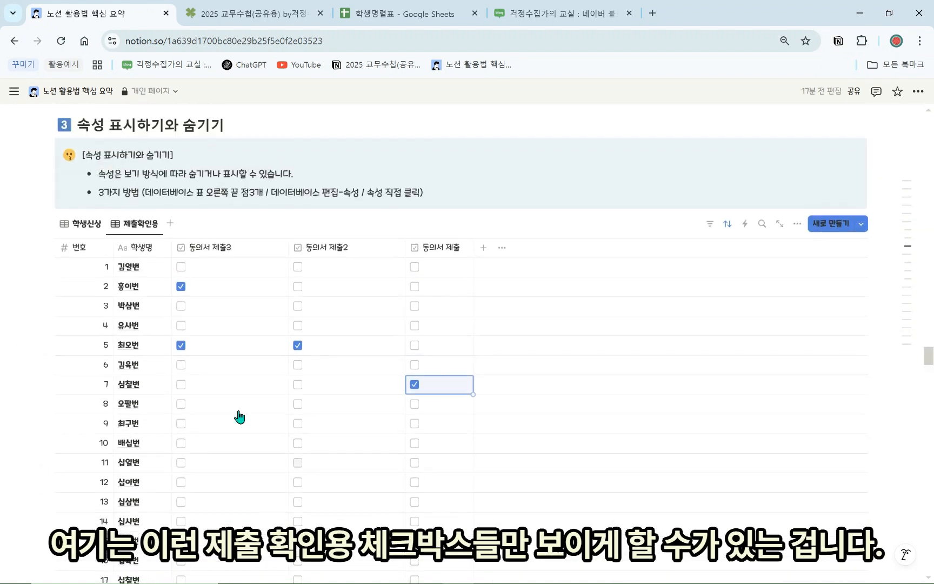
scroll(202, 365, "up", 5)
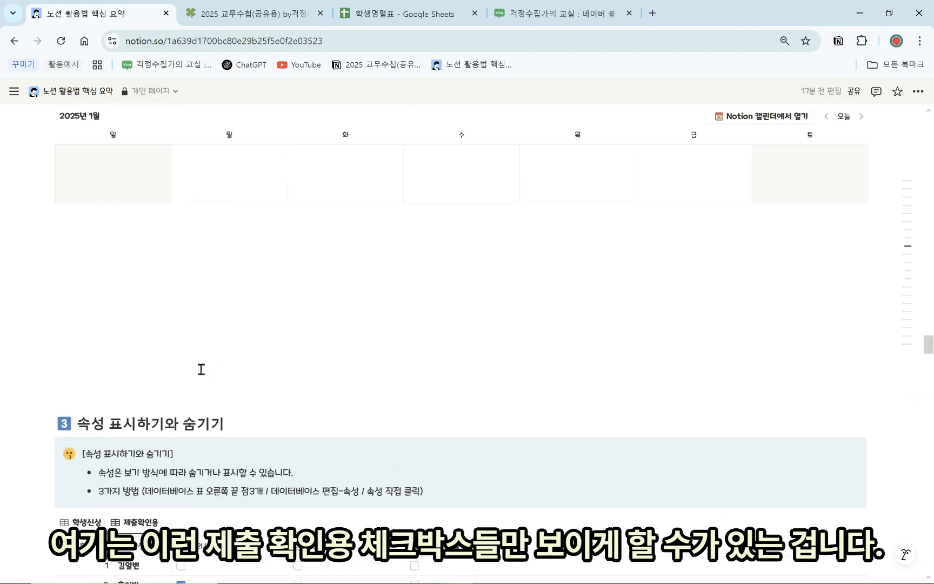
Show 비고 and 완료 on the calendar view's cards
scroll(202, 369, "up", 3)
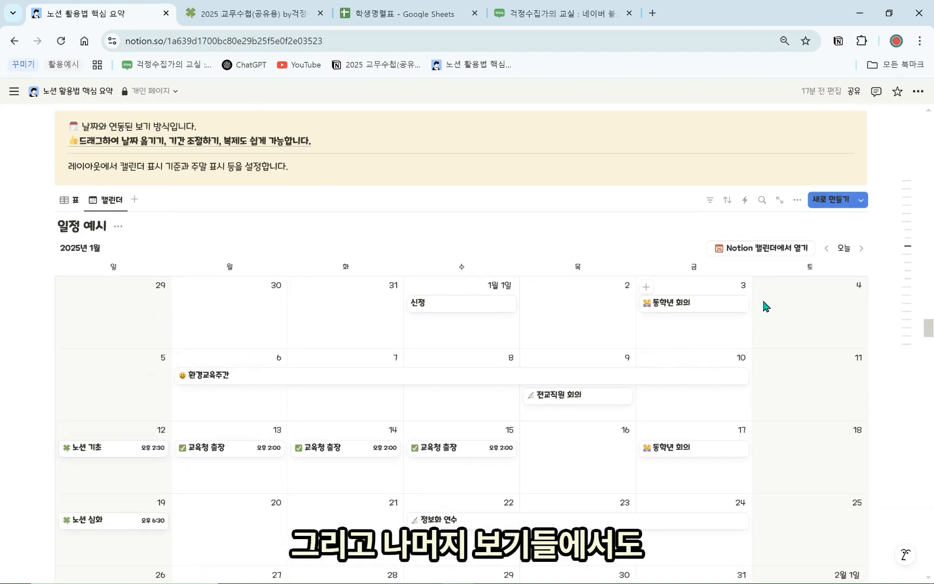
left_click(798, 199)
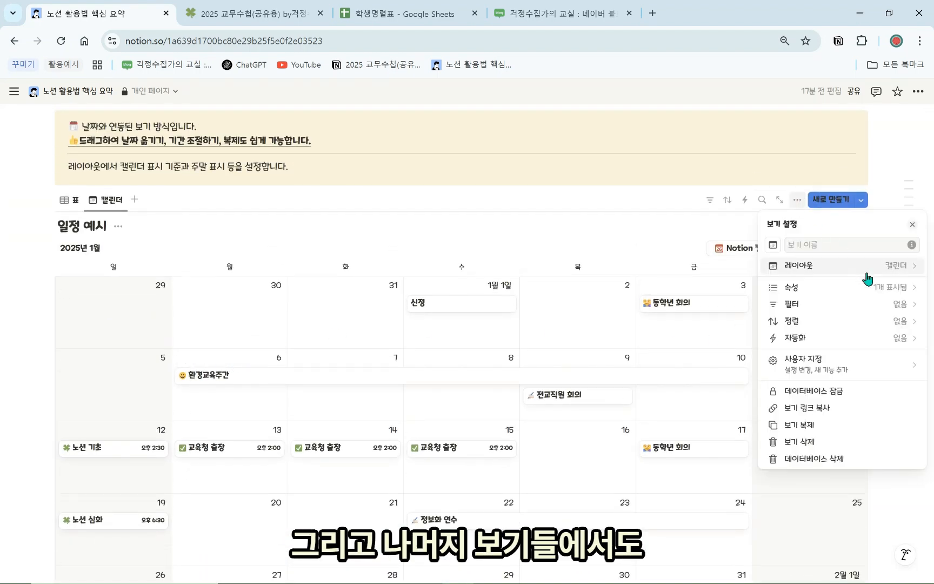
left_click(867, 286)
left_click(900, 341)
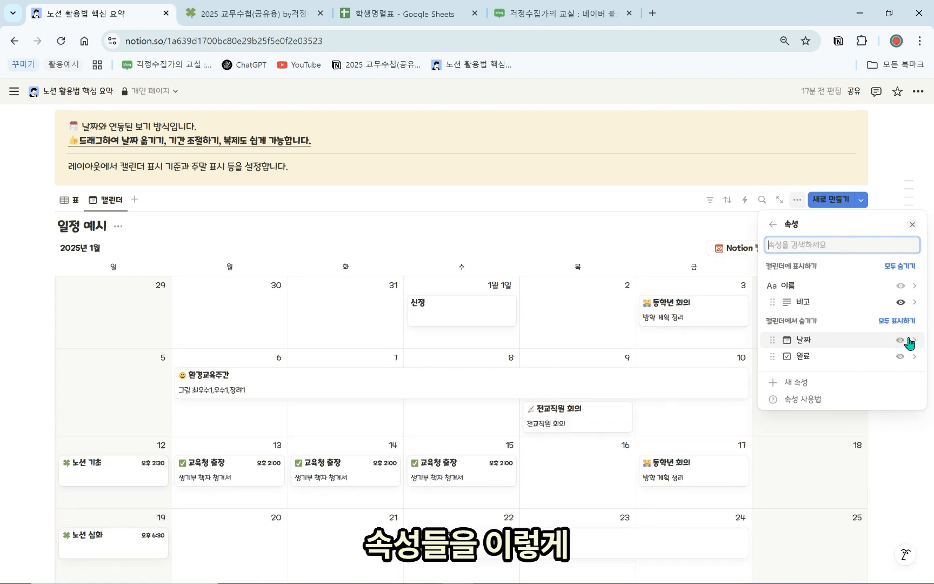
left_click(902, 356)
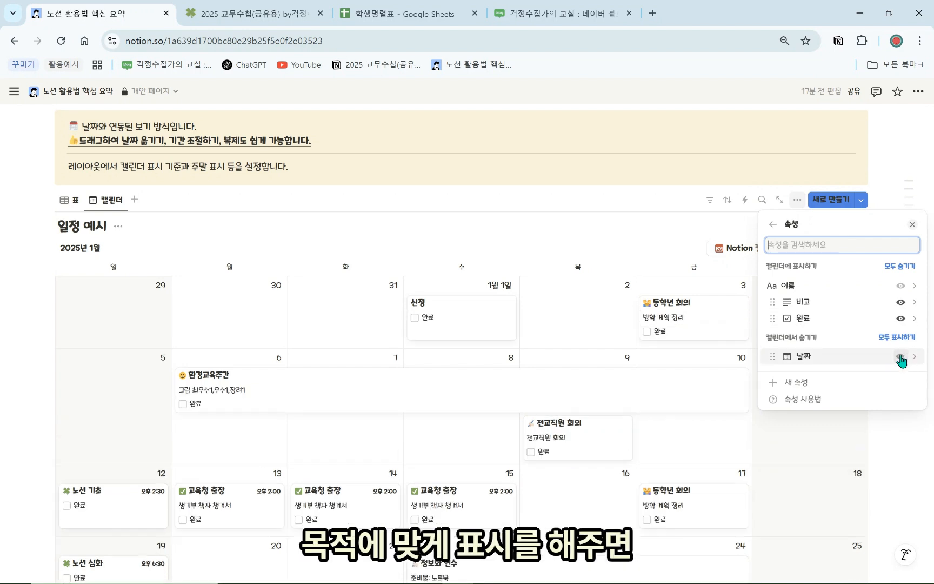
mouse_move(814, 319)
left_mouse_down()
mouse_move(818, 302)
mouse_move(813, 319)
left_mouse_up()
left_click(579, 346)
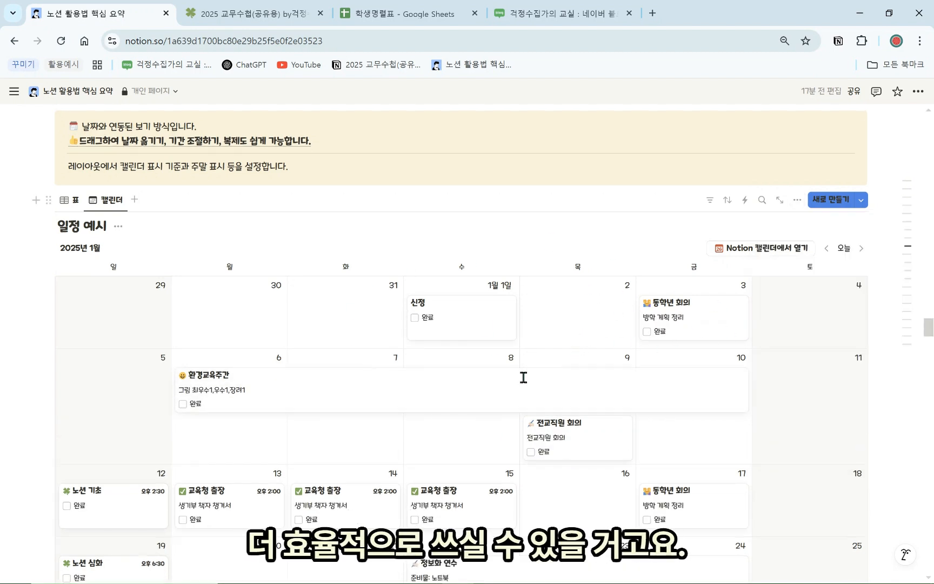
Show 번호 and 연락처 on the board view's cards
scroll(523, 377, "up", 7)
scroll(346, 464, "up", 6)
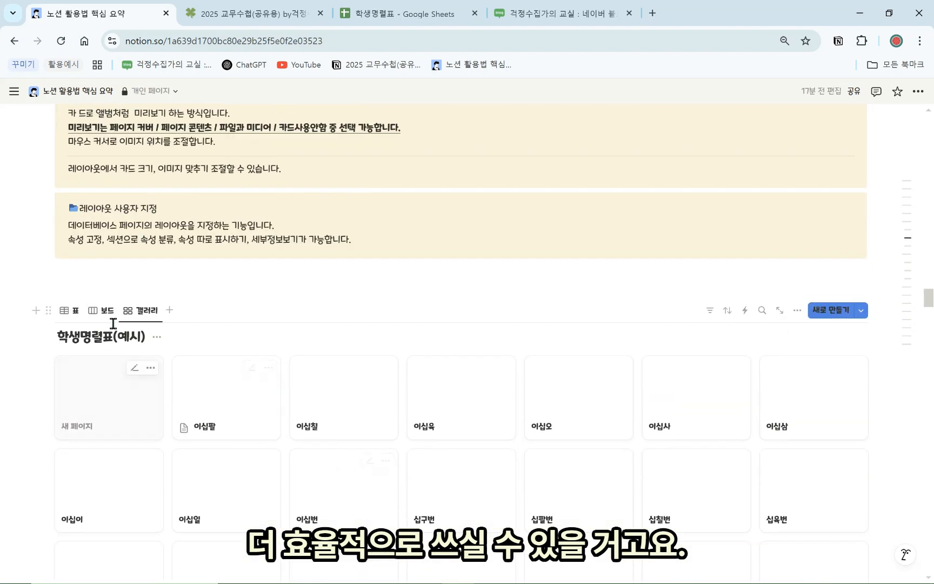
left_click(102, 310)
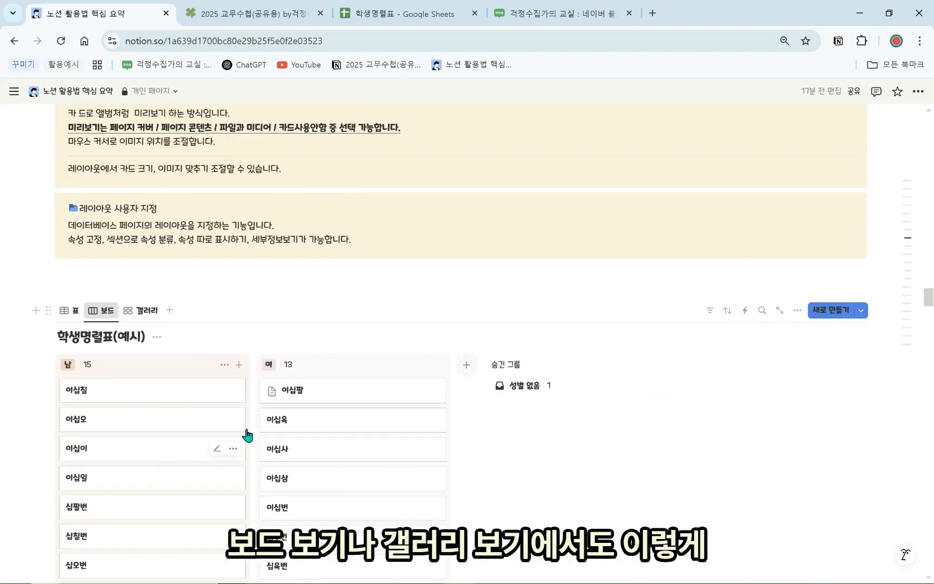
left_click(797, 311)
left_click(836, 340)
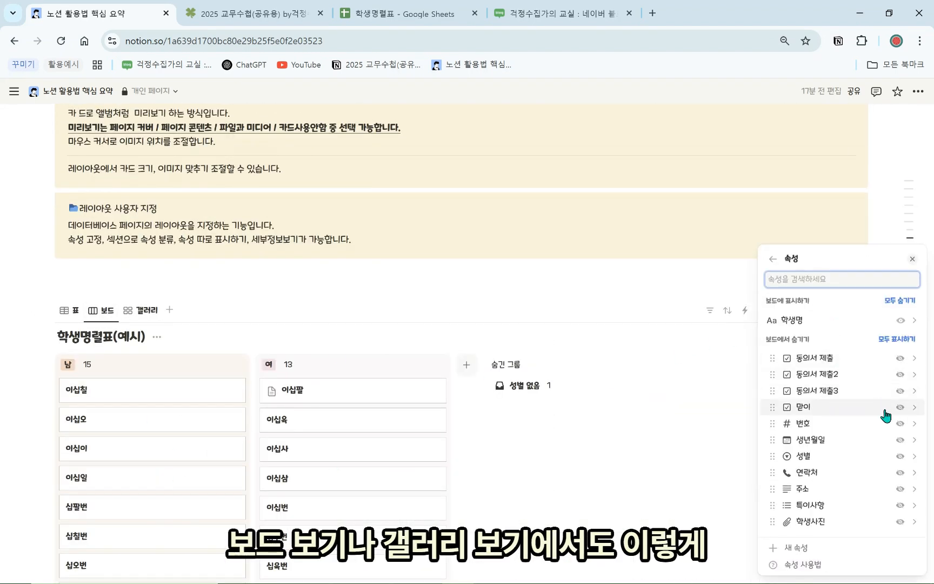
left_click(899, 427)
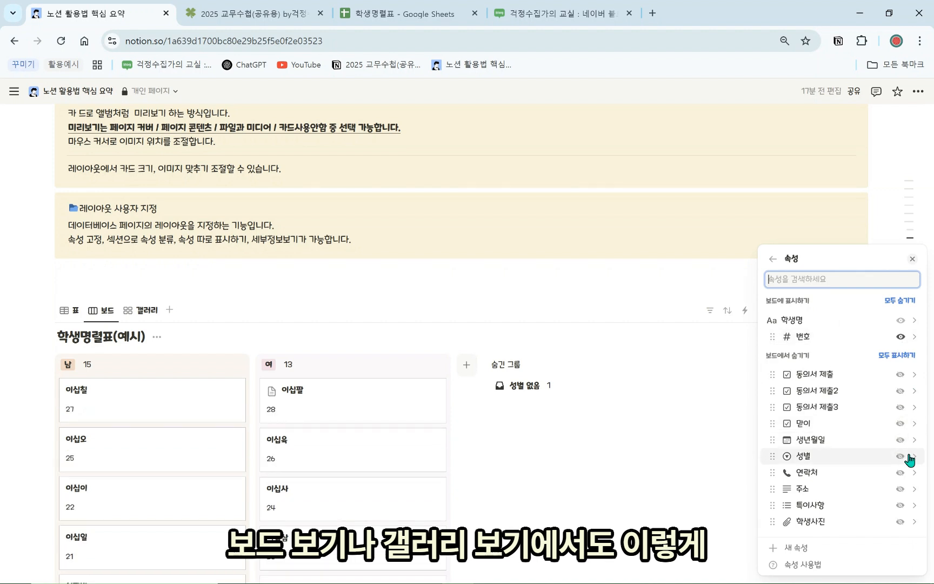
left_click(909, 457)
left_click(773, 335)
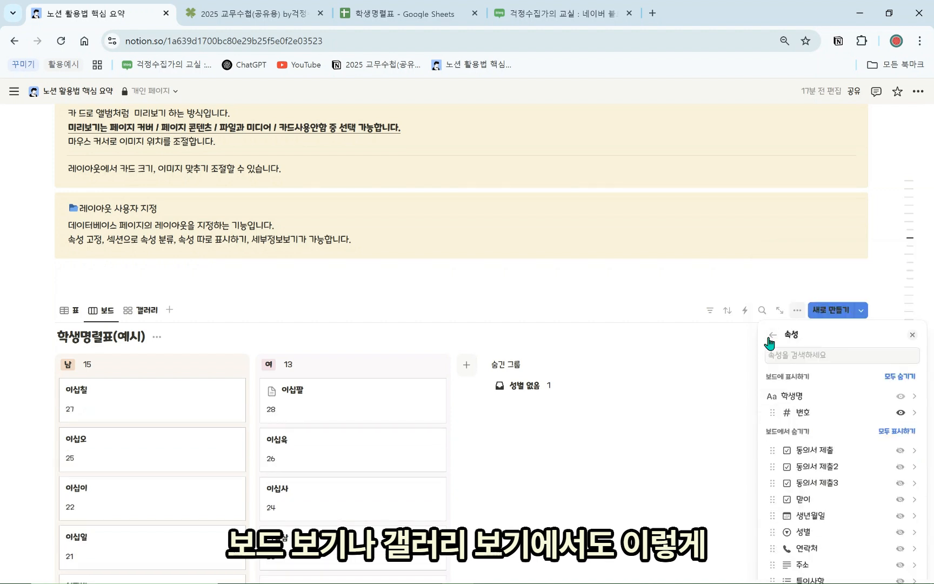
left_click(900, 473)
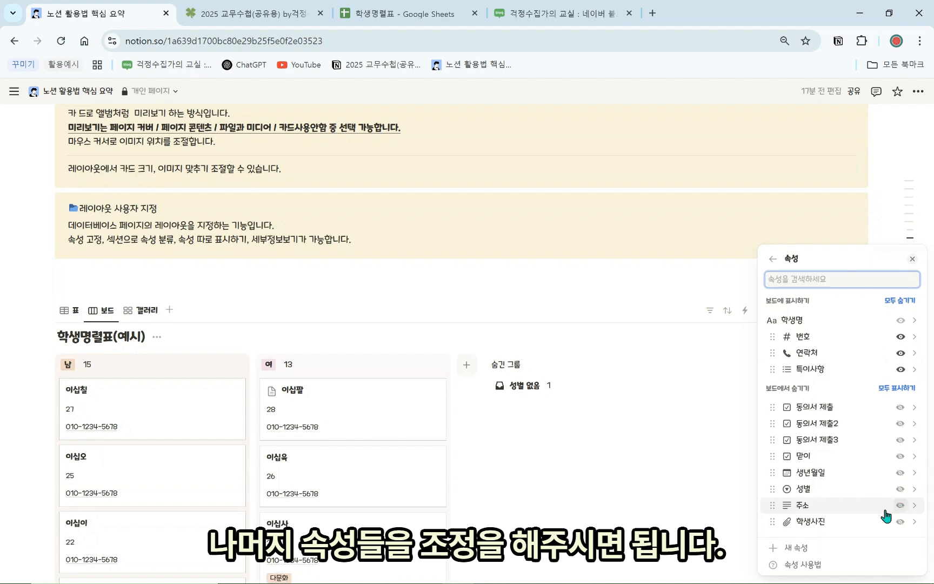
key("Escape")
Show 생년월일, 성별 and 연락처 on the gallery view's cards
left_click(140, 310)
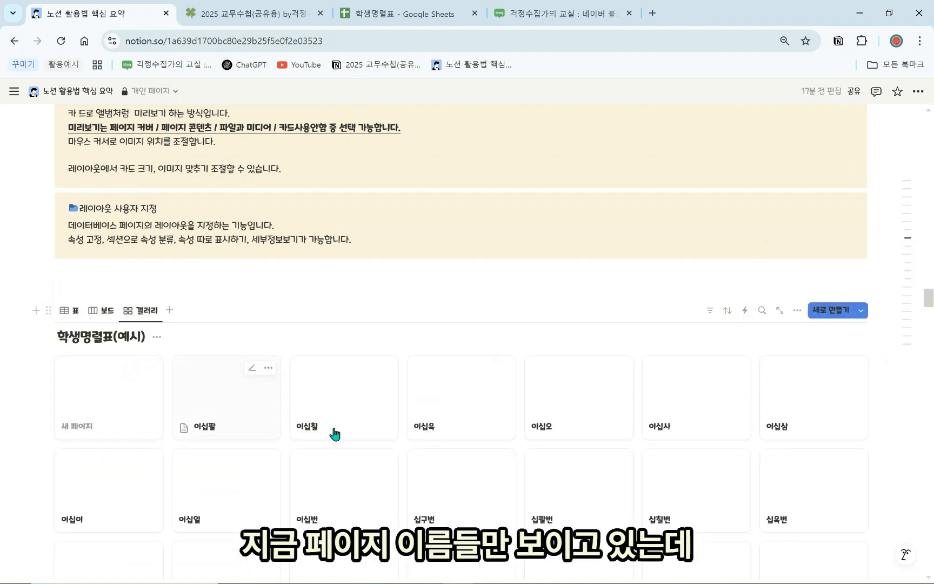
left_click(797, 311)
left_click(869, 368)
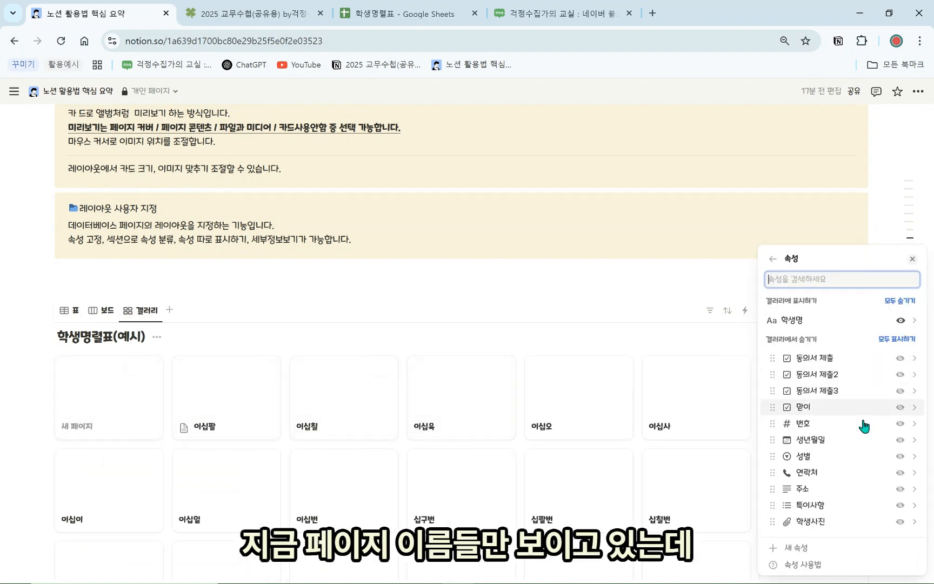
left_click(901, 441)
left_click(901, 456)
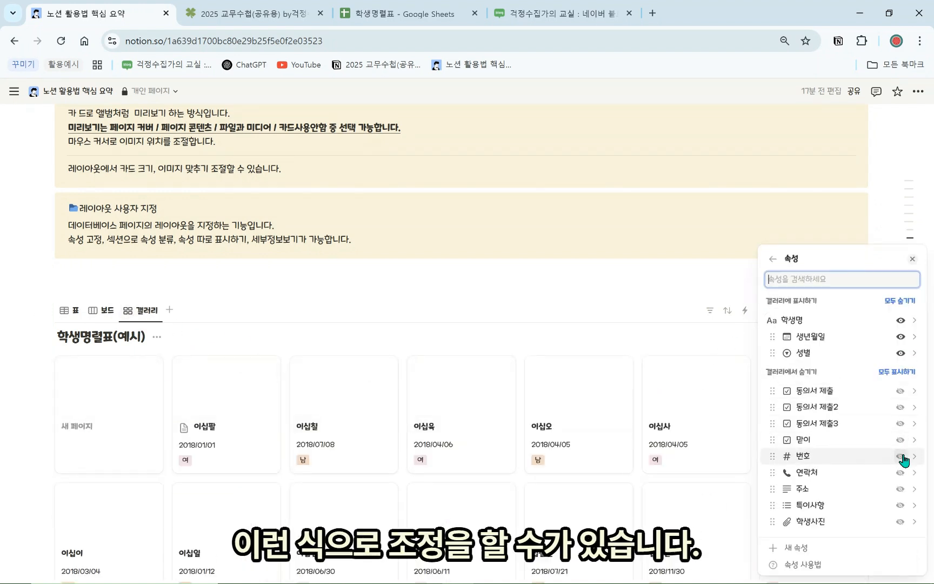
left_click(900, 472)
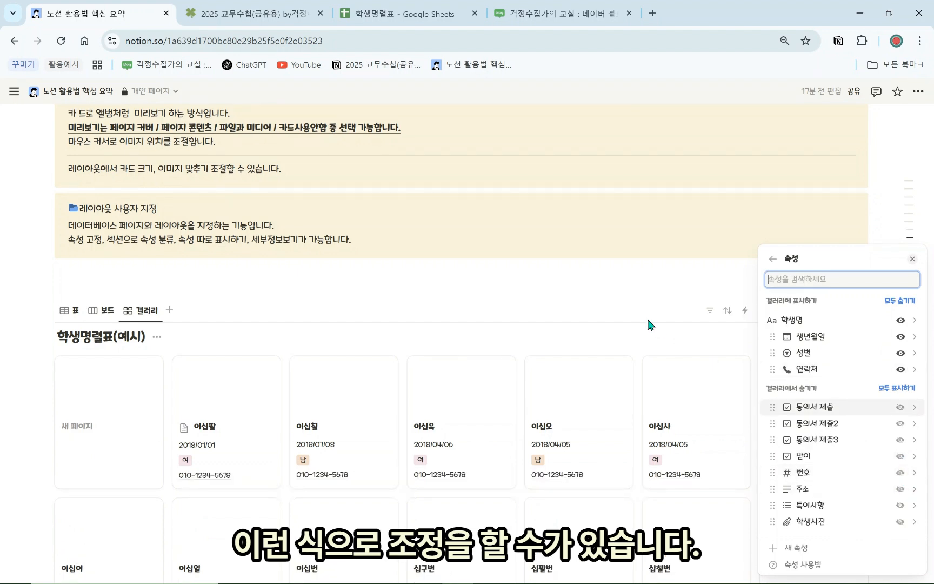
left_click(647, 316)
scroll(483, 448, "down", 12)
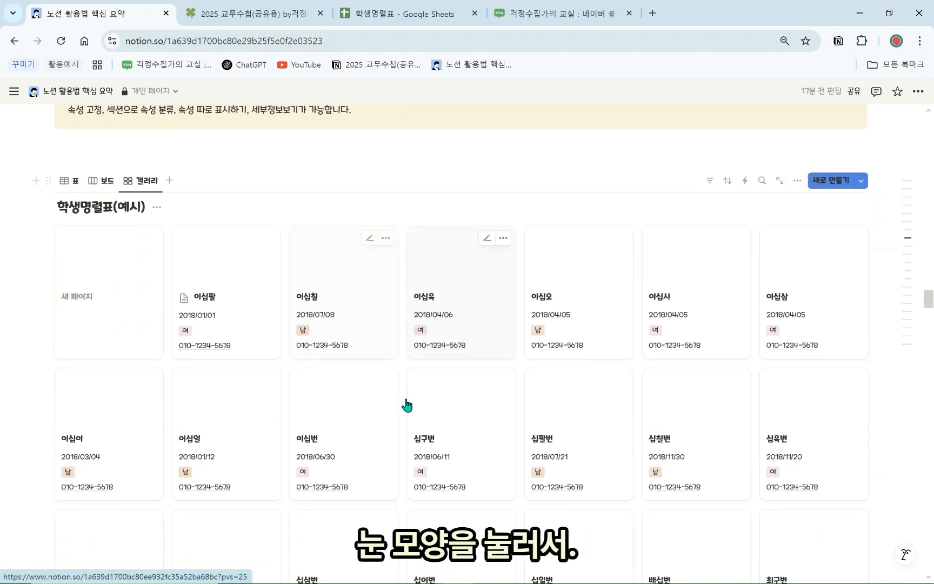
scroll(298, 389, "down", 10)
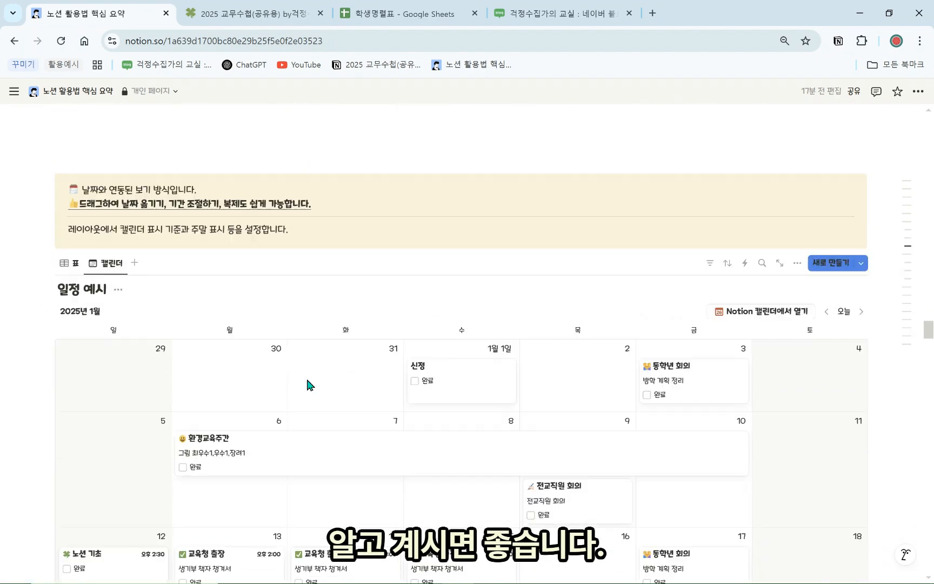
scroll(303, 227, "down", 10)
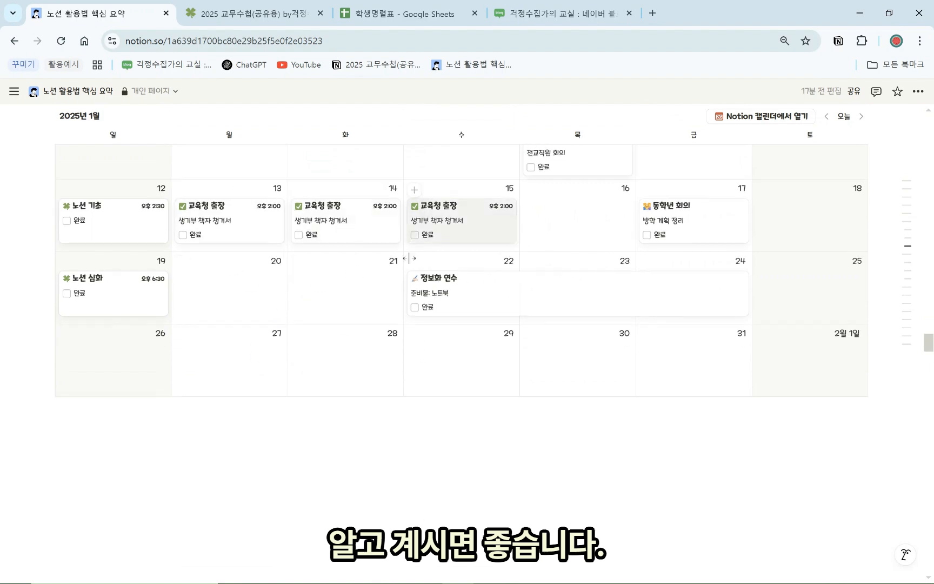
scroll(331, 261, "down", 5)
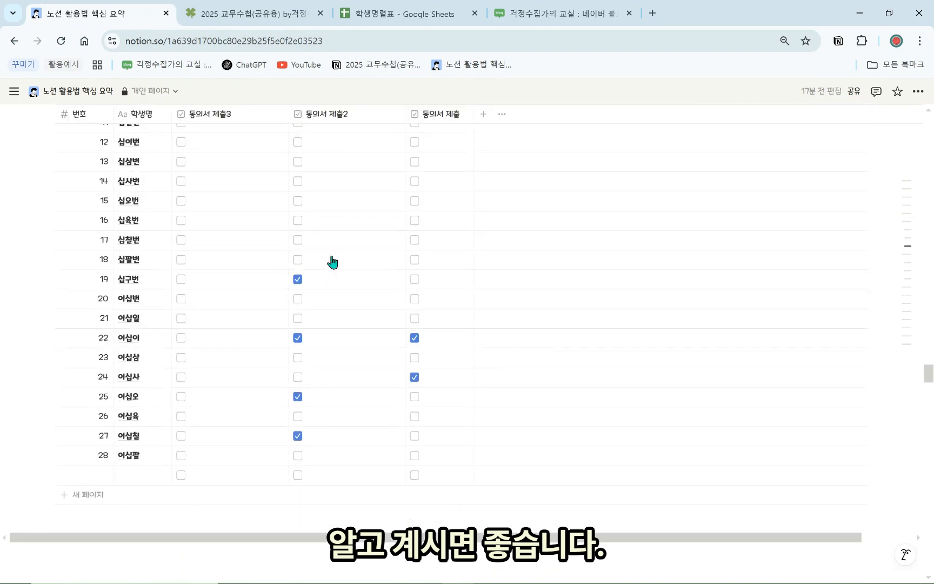
scroll(327, 271, "up", 2)
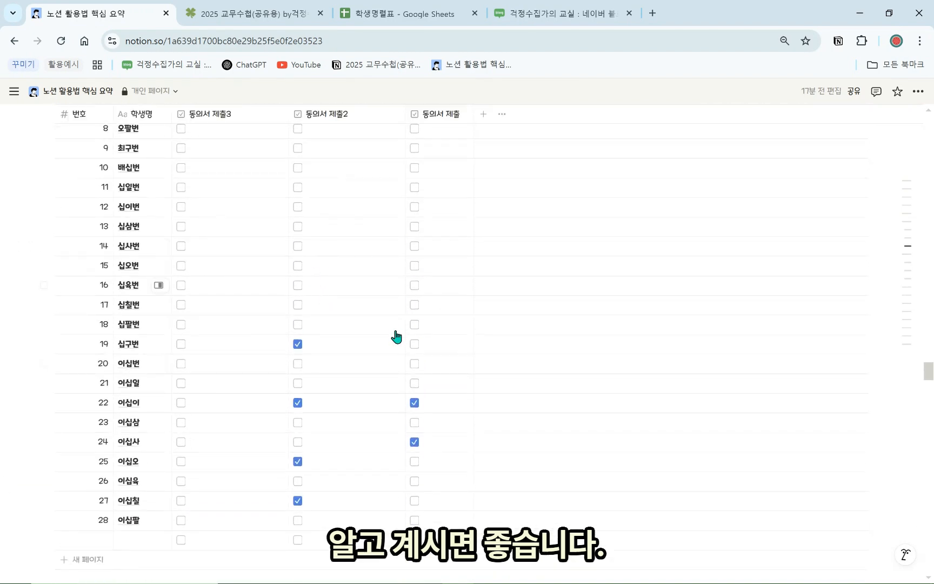
scroll(459, 433, "down", 6)
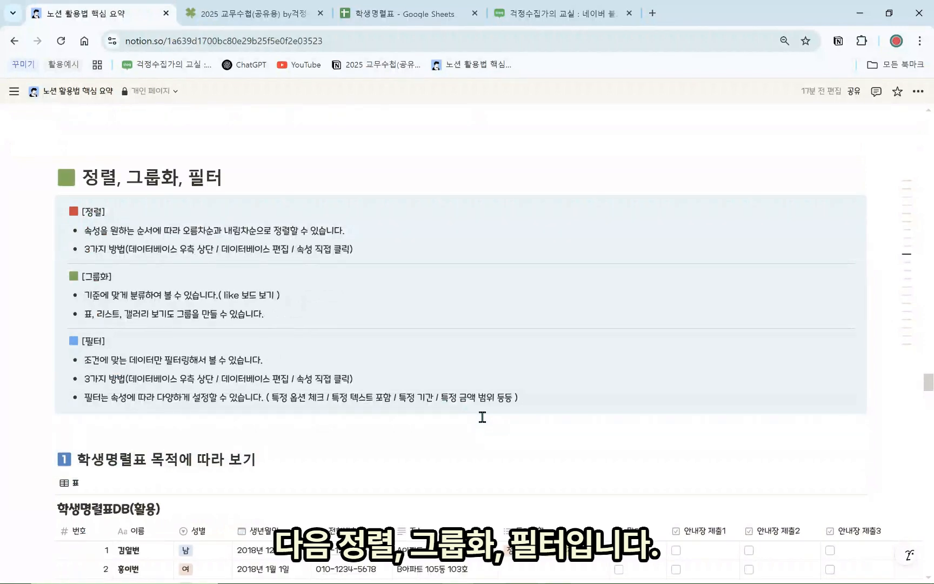
scroll(370, 416, "down", 3)
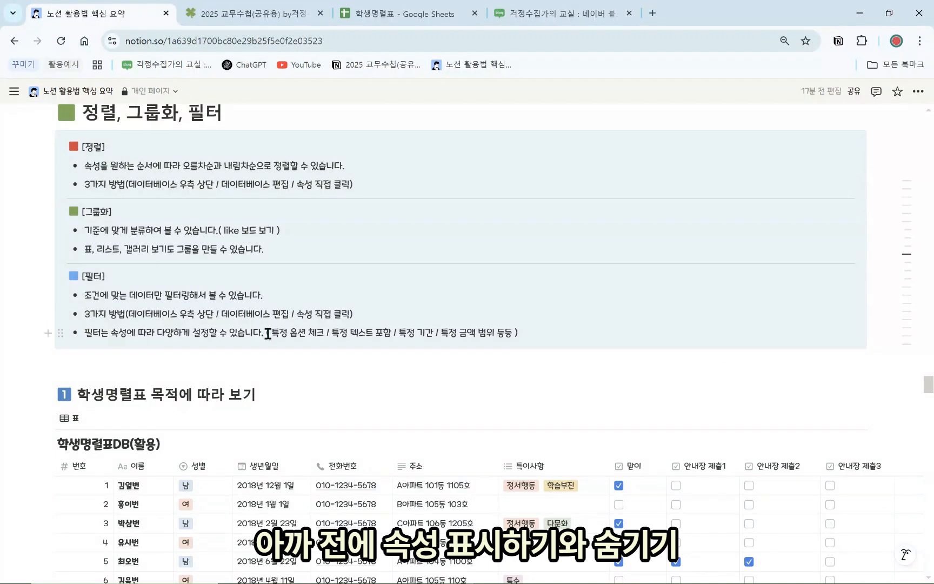
scroll(281, 355, "up", 1)
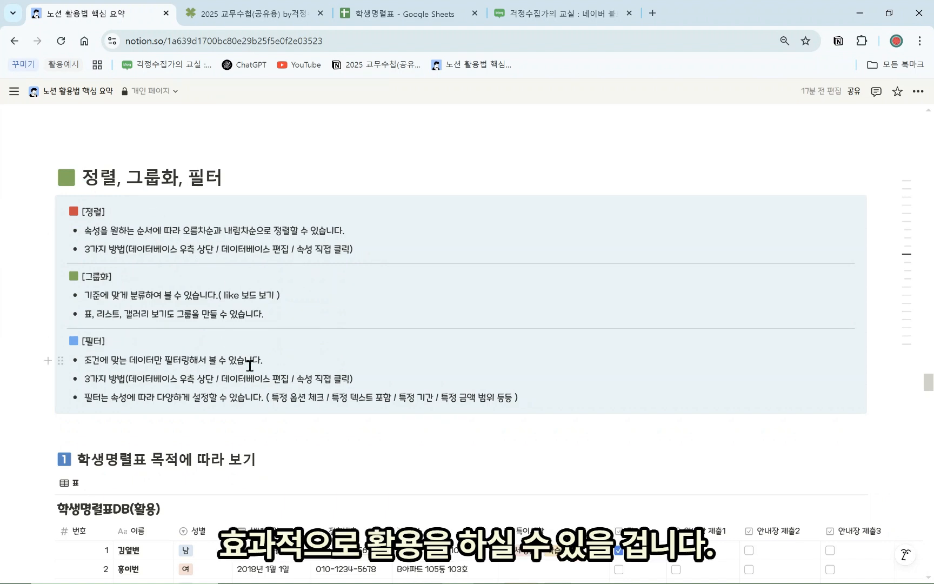
scroll(283, 398, "down", 1)
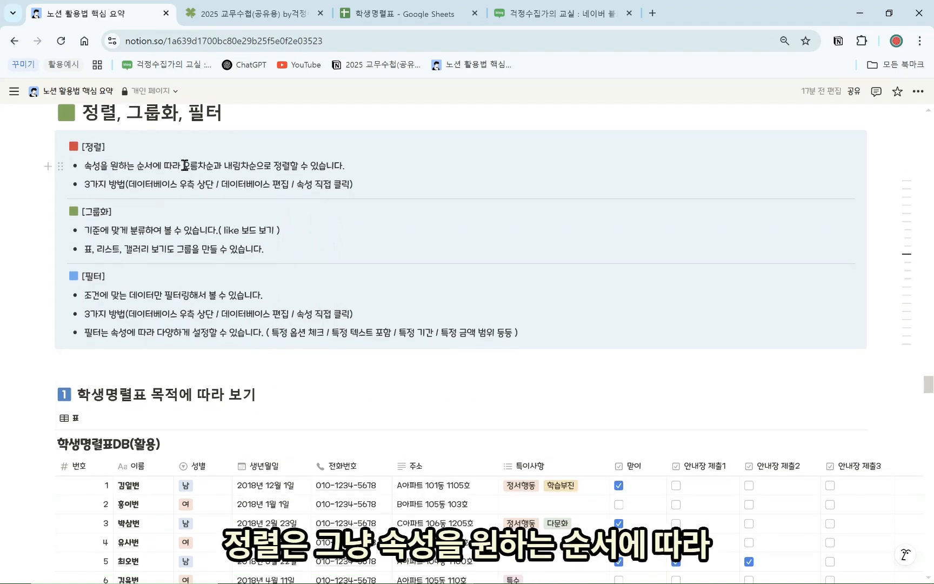
left_click_drag(184, 165, 337, 169)
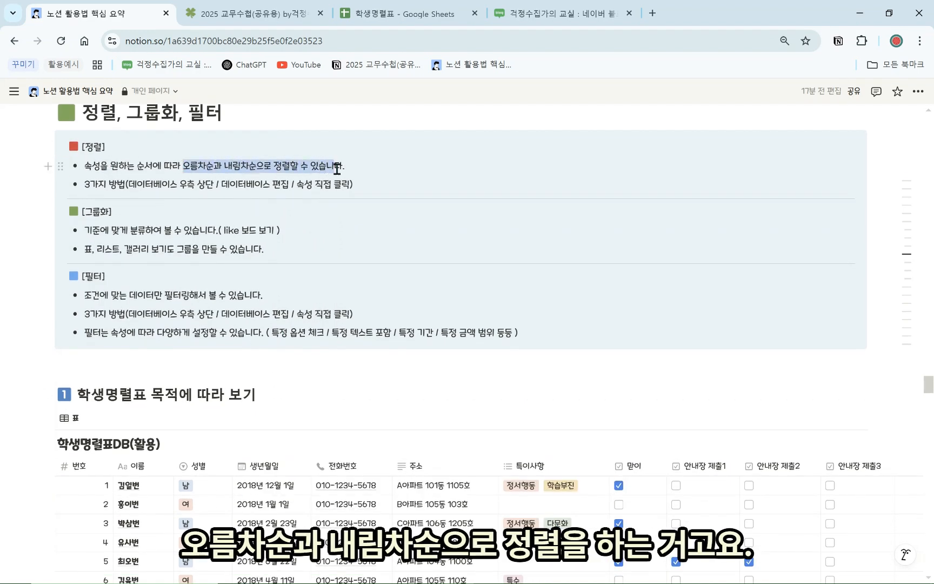
left_click(363, 171)
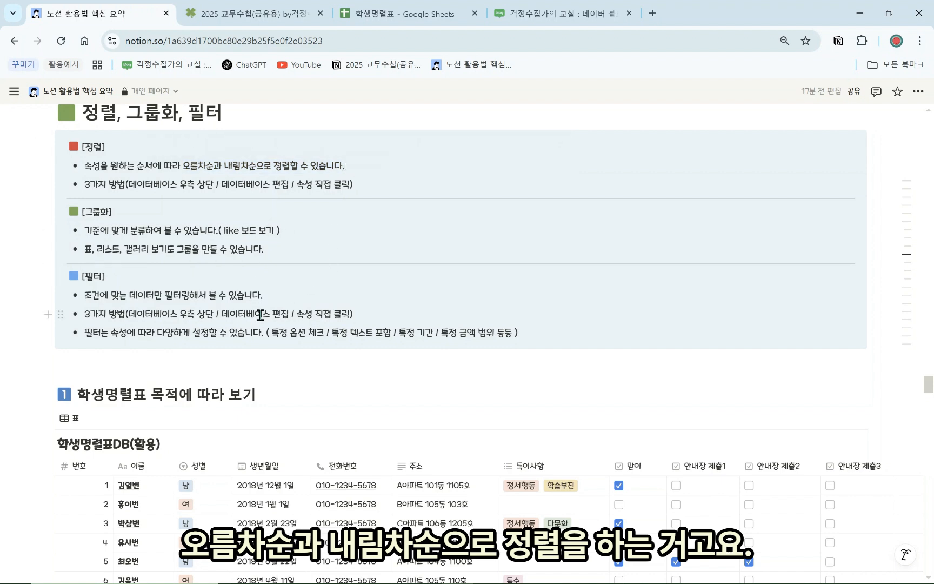
Add an ascending 번호 sort to the 학생명렬표DB(활용) table
left_click(272, 474)
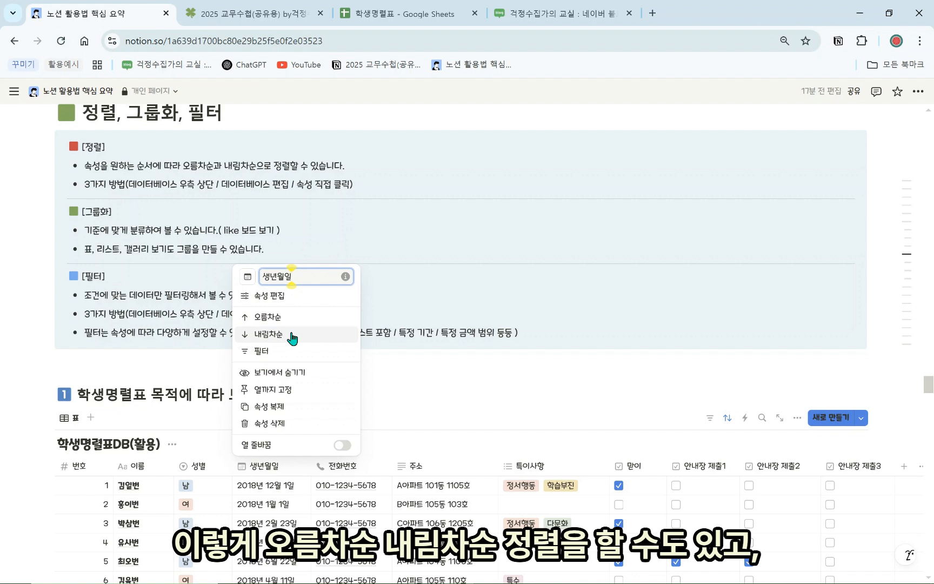
left_click(609, 381)
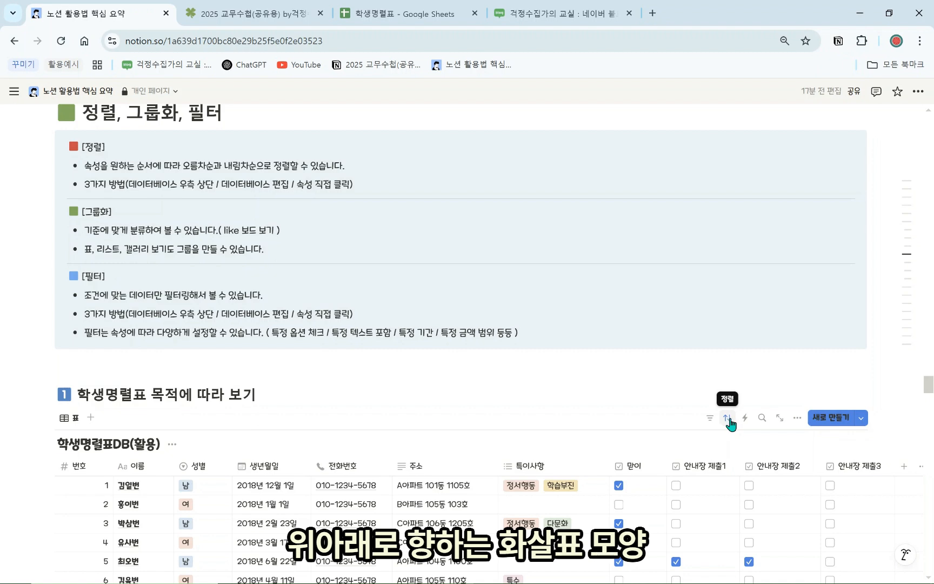
left_click(795, 420)
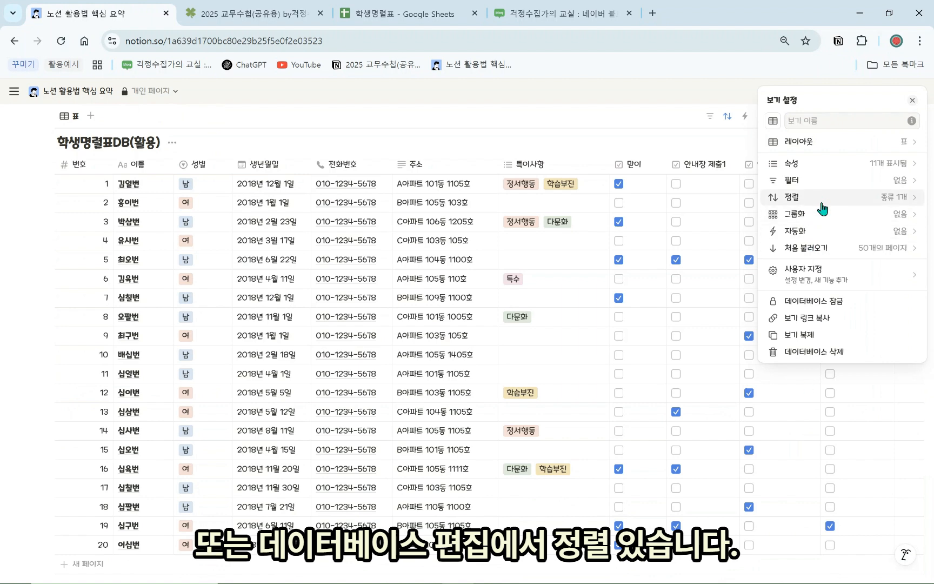
left_click(709, 302)
scroll(667, 333, "up", 4)
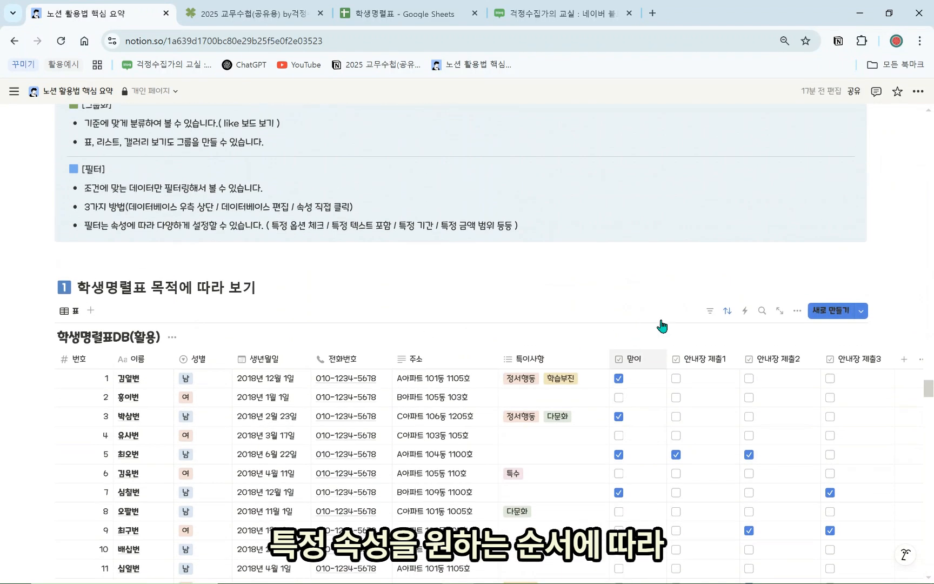
left_click(727, 311)
left_click(80, 366)
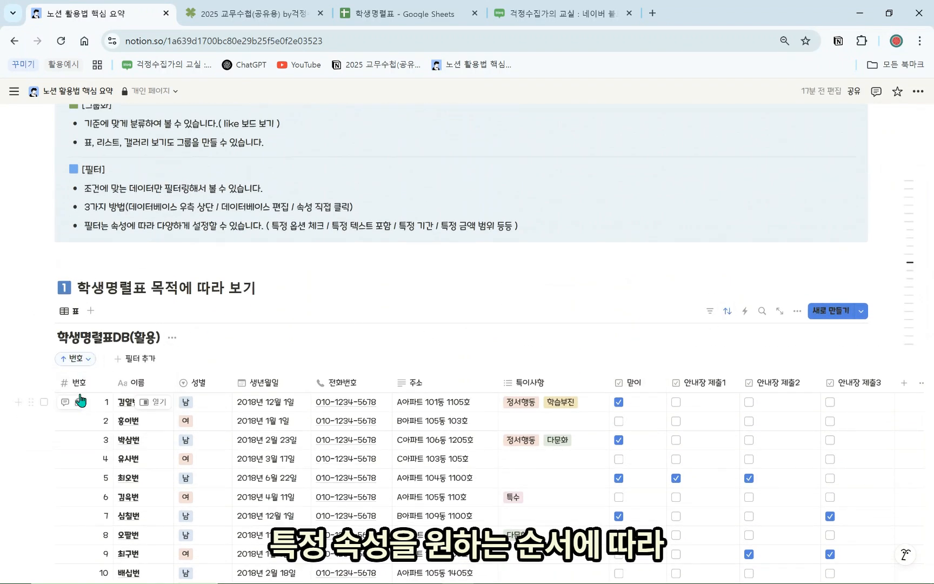
scroll(180, 444, "up", 3)
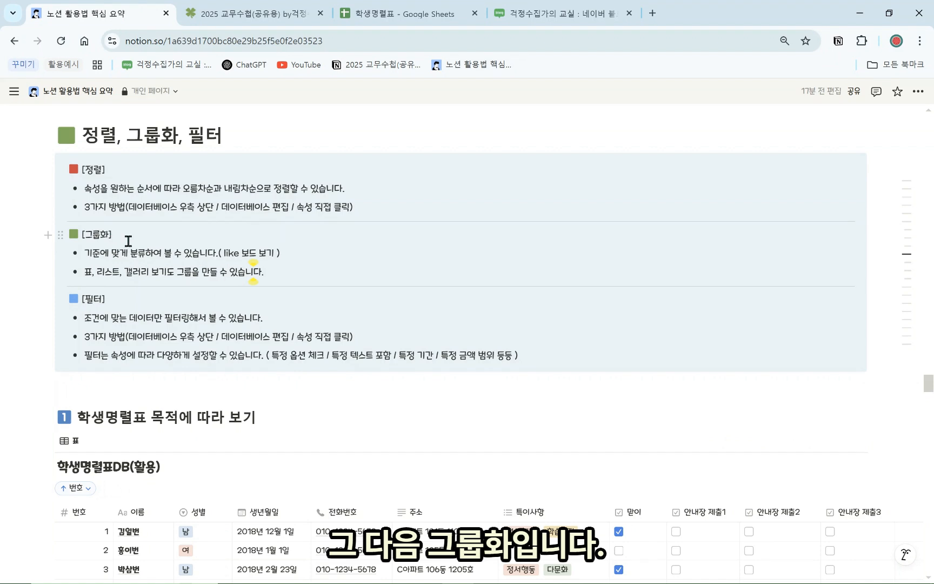
left_click_drag(280, 254, 221, 247)
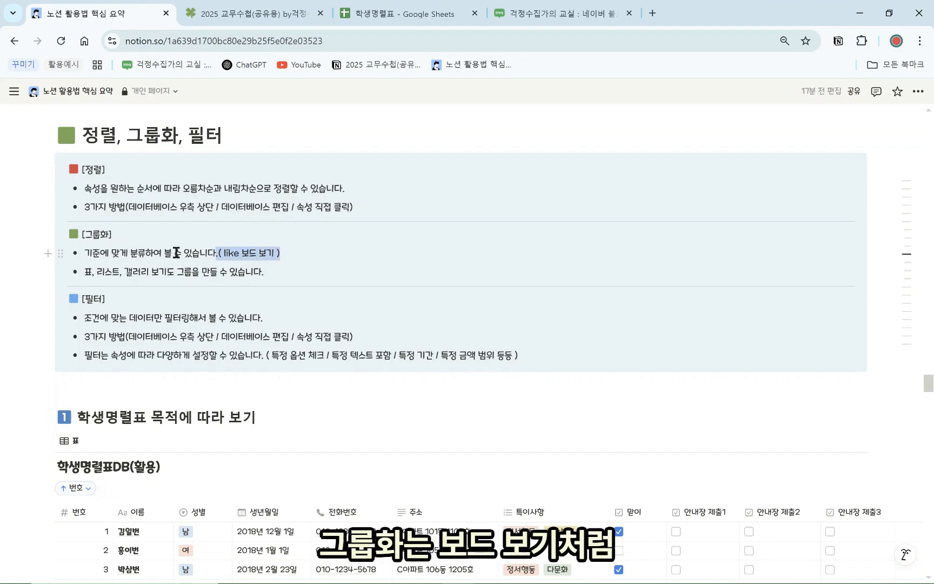
left_click_drag(82, 253, 128, 254)
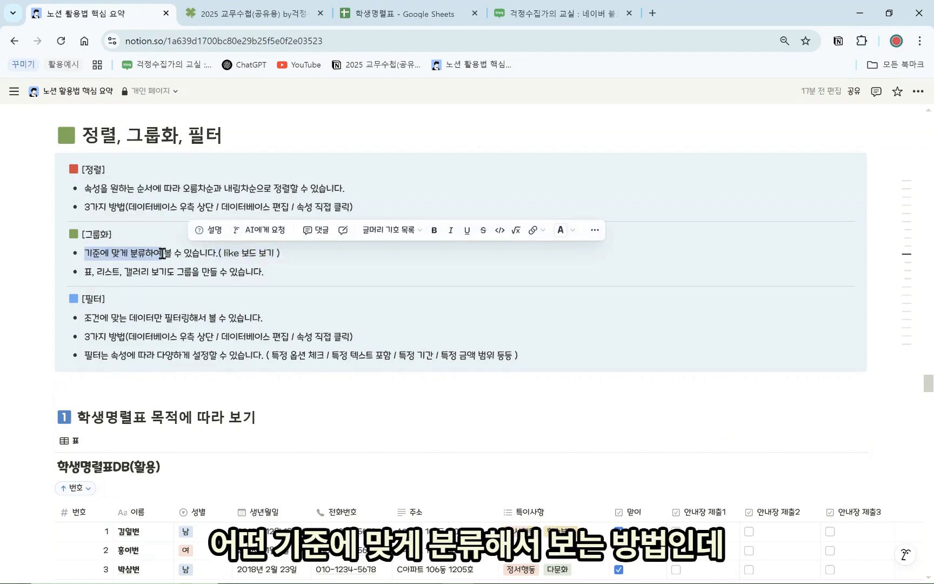
left_click(191, 254)
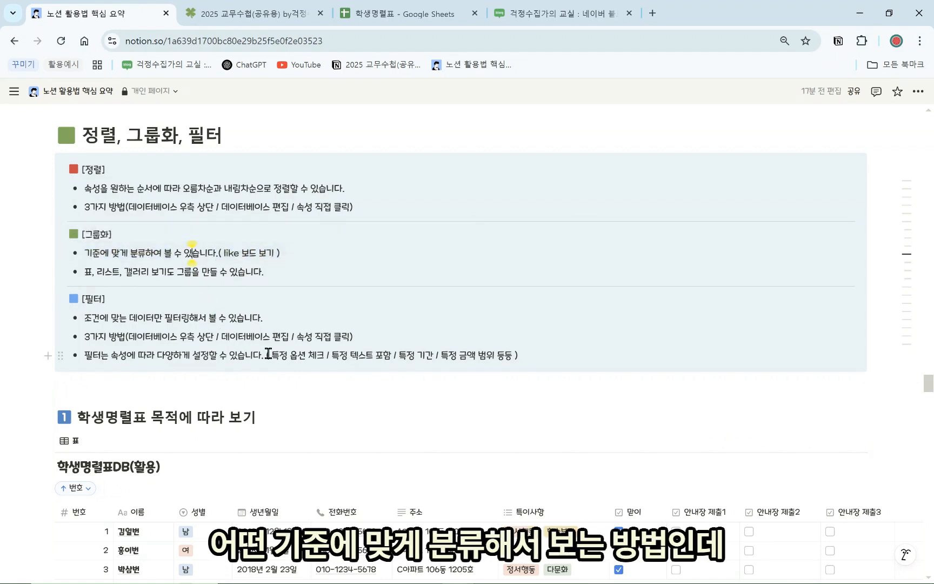
scroll(273, 324, "down", 2)
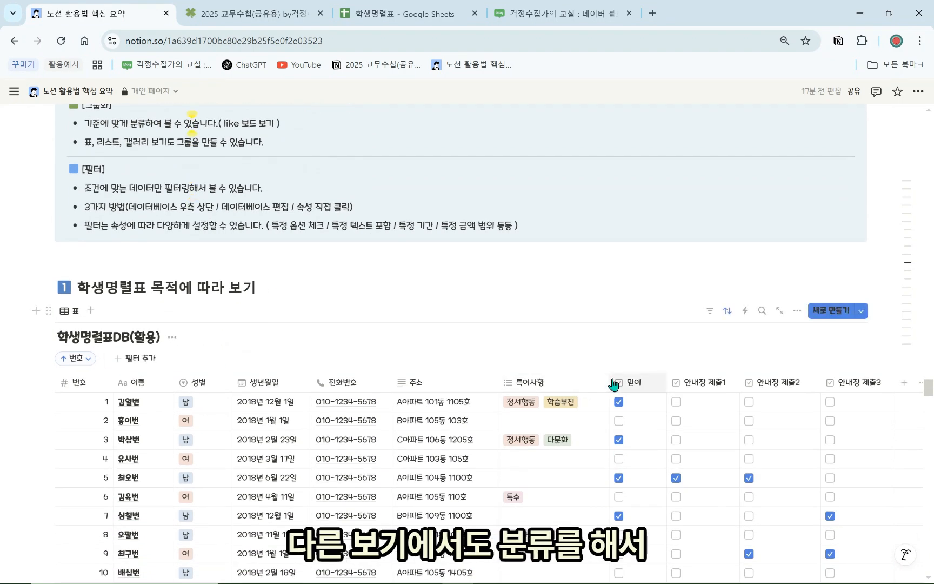
scroll(686, 414, "down", 1)
scroll(595, 430, "down", 4)
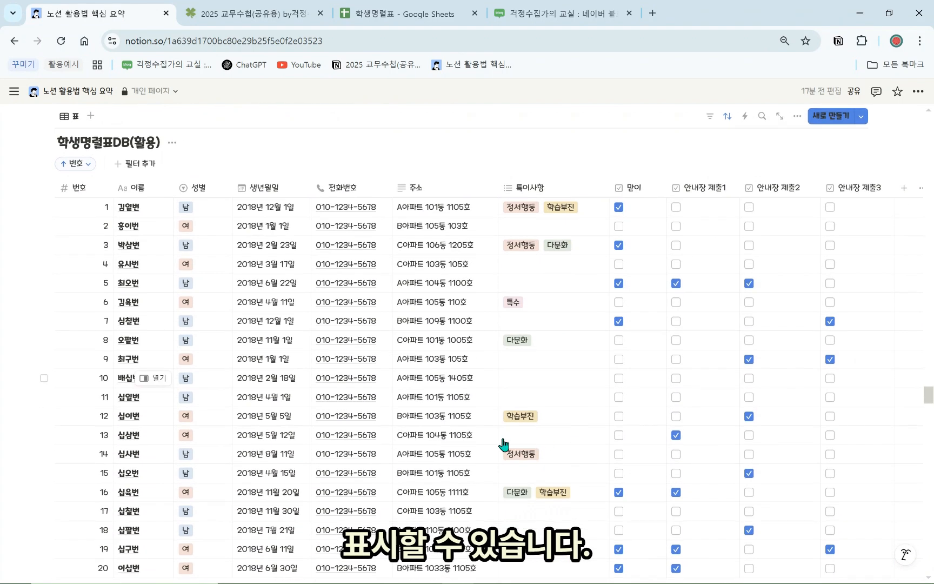
scroll(460, 411, "up", 2)
Group the student table by 성별 into 남 and 여 sections and scroll through them
left_click(796, 182)
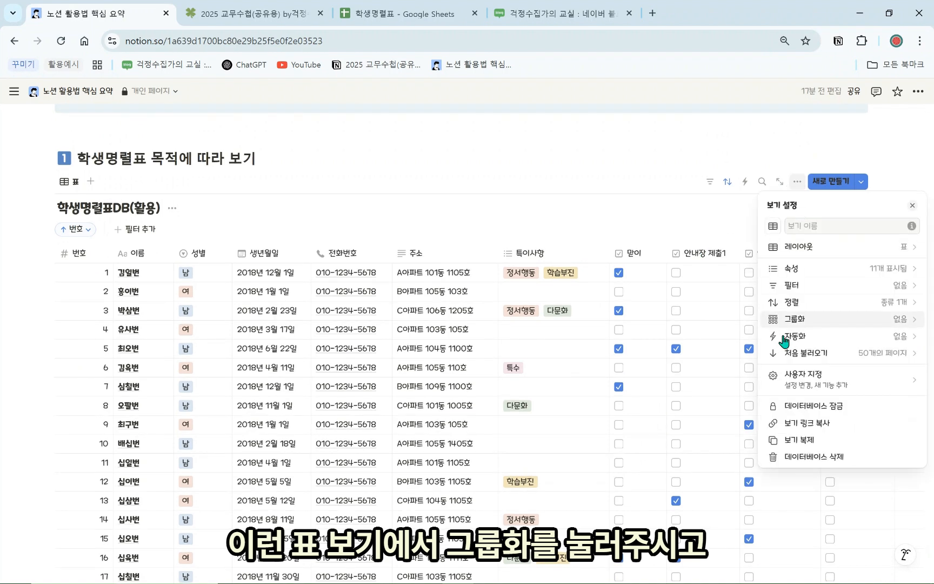
left_click(804, 323)
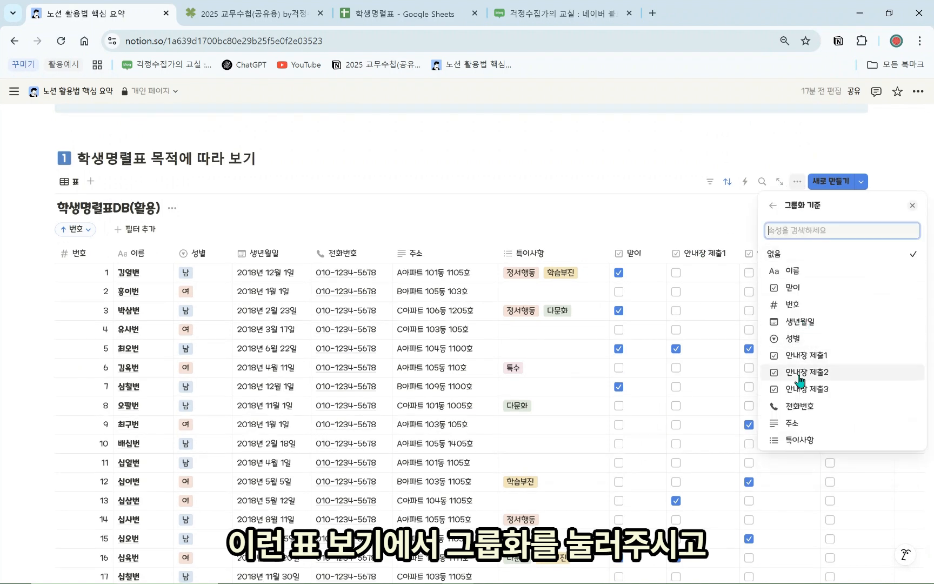
left_click(823, 343)
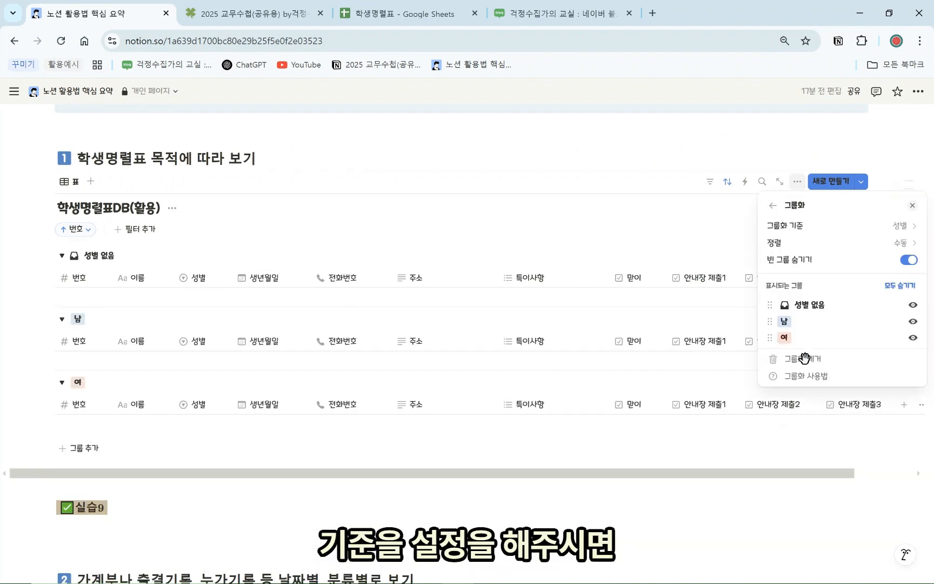
left_click(591, 242)
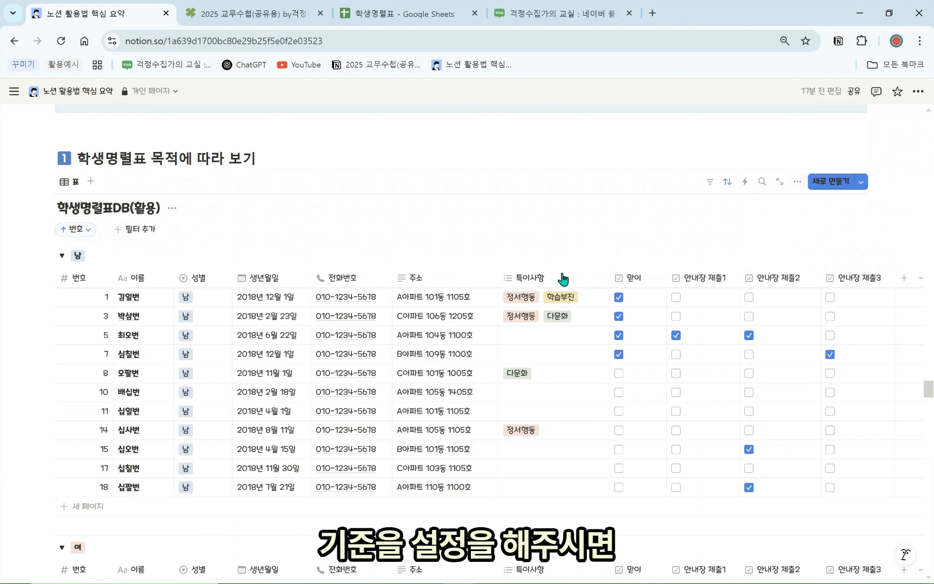
scroll(136, 400, "down", 3)
scroll(259, 386, "down", 2)
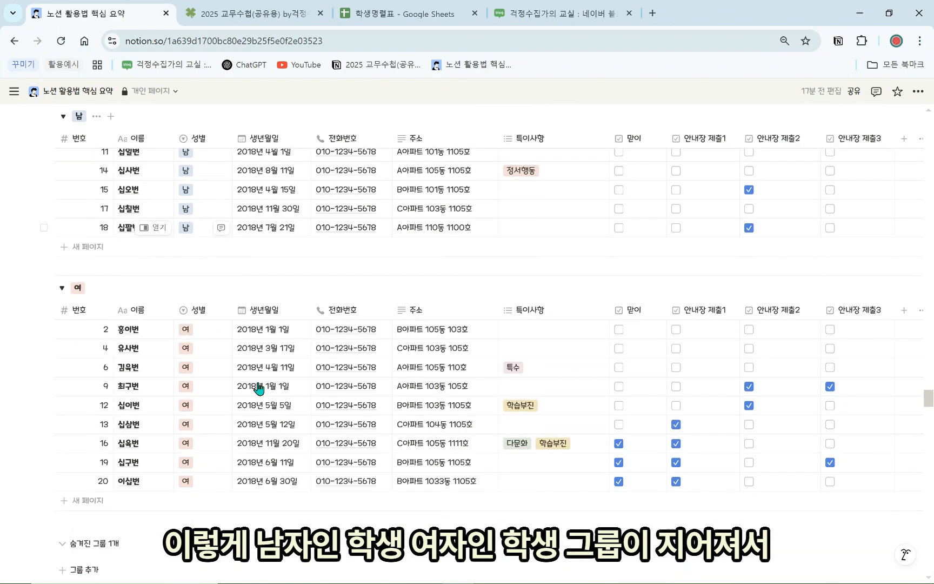
scroll(216, 421, "up", 4)
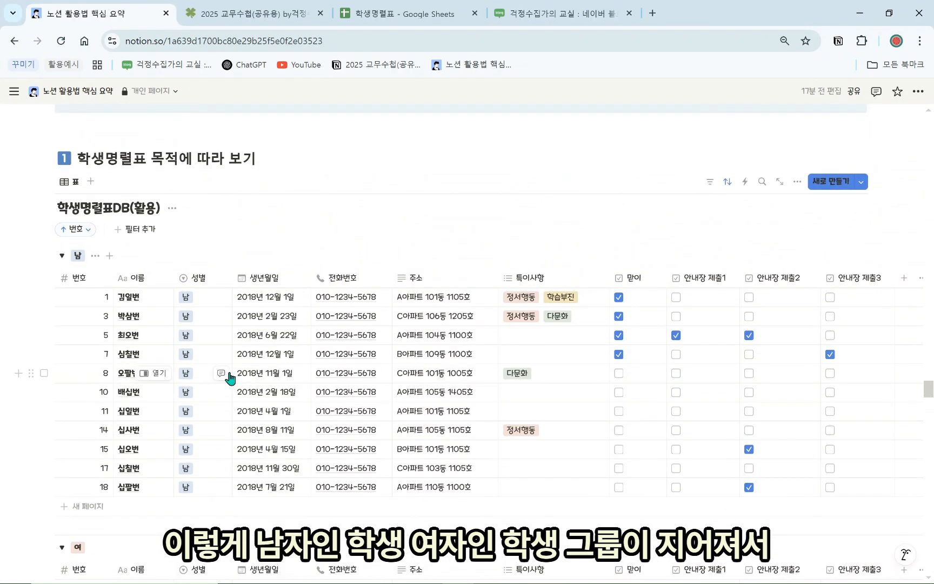
scroll(232, 381, "up", 4)
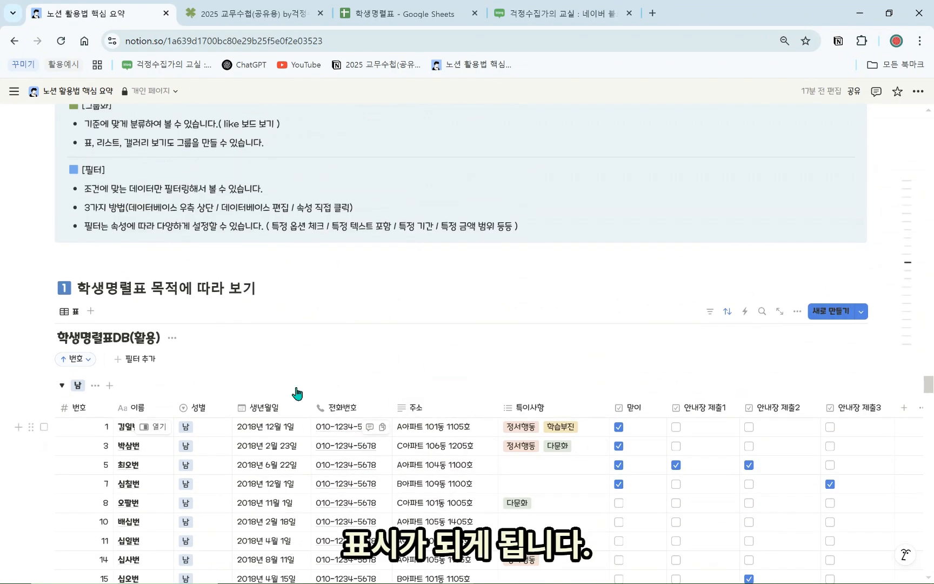
left_click(798, 312)
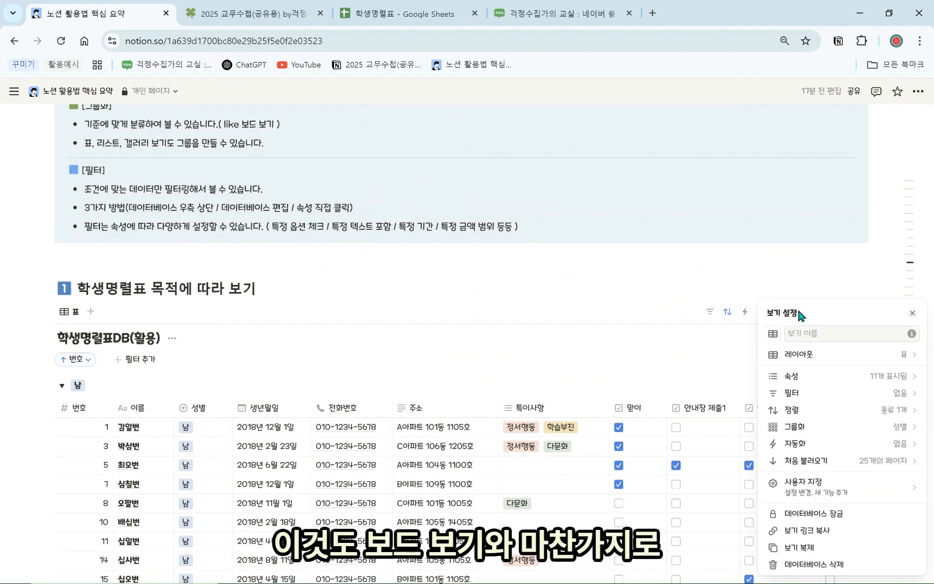
Regroup the student table by 생년월일 and scroll through the month groups
left_click(832, 427)
left_click(833, 355)
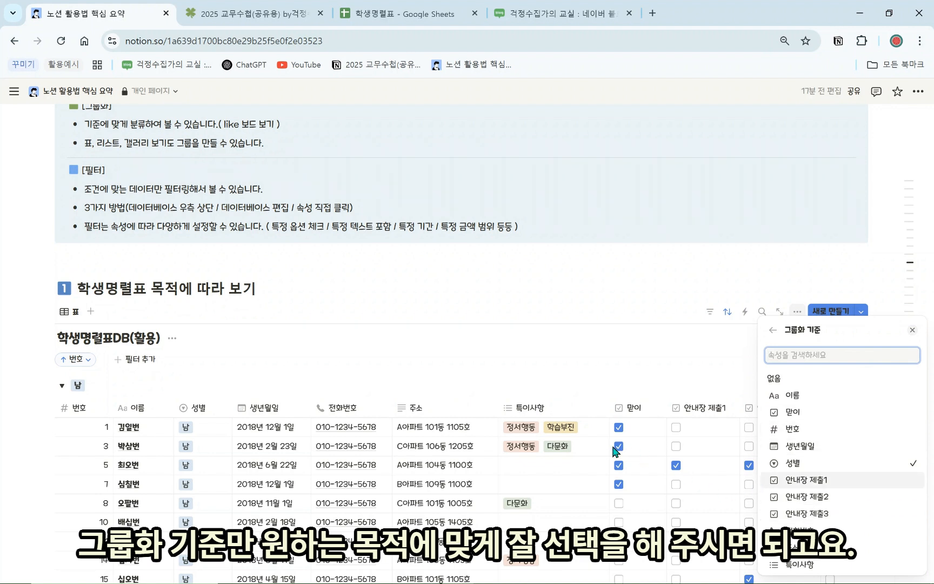
left_click(795, 446)
left_click(600, 352)
scroll(574, 388, "down", 5)
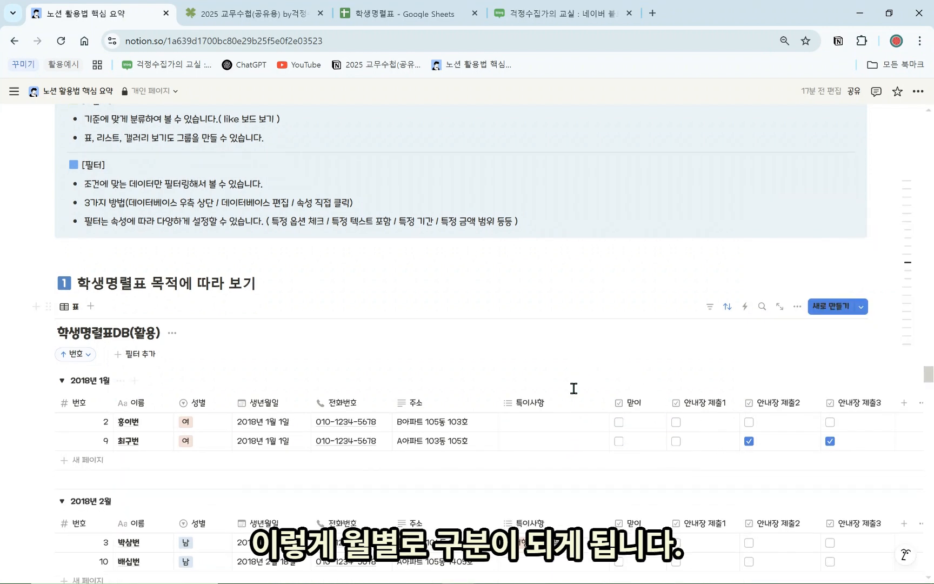
scroll(173, 352, "down", 7)
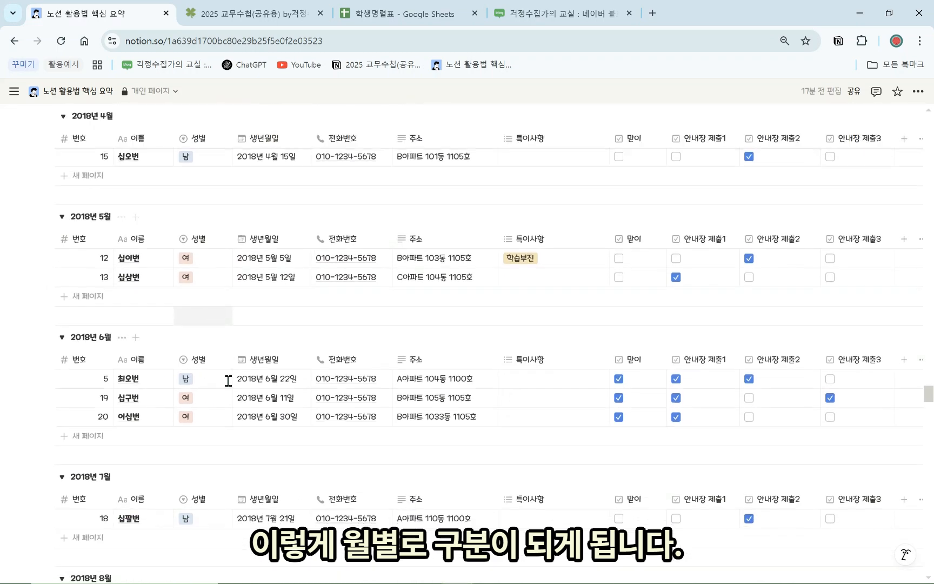
scroll(229, 379, "down", 2)
scroll(229, 396, "up", 3)
scroll(233, 399, "up", 14)
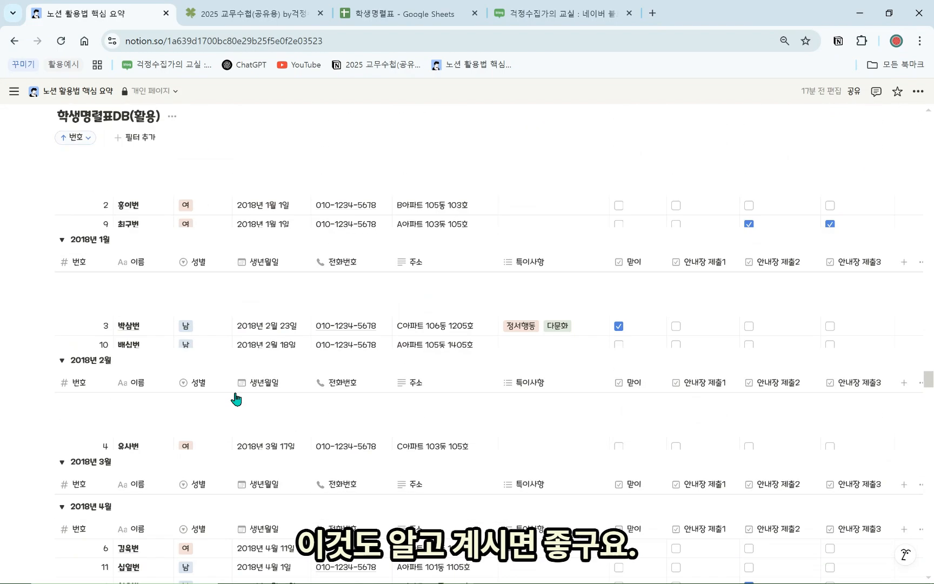
scroll(236, 363, "up", 1)
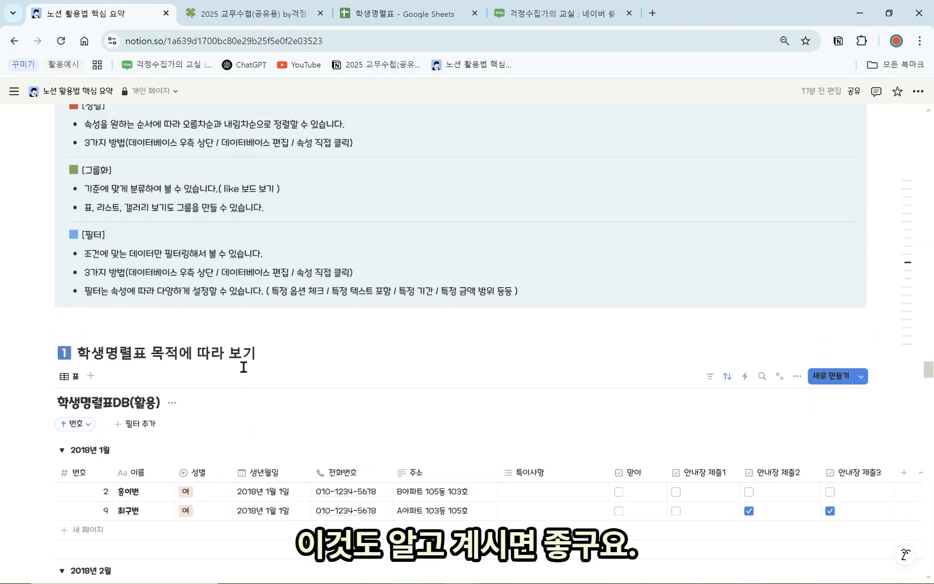
Remove the grouping so all students appear as one flat list
left_click(795, 377)
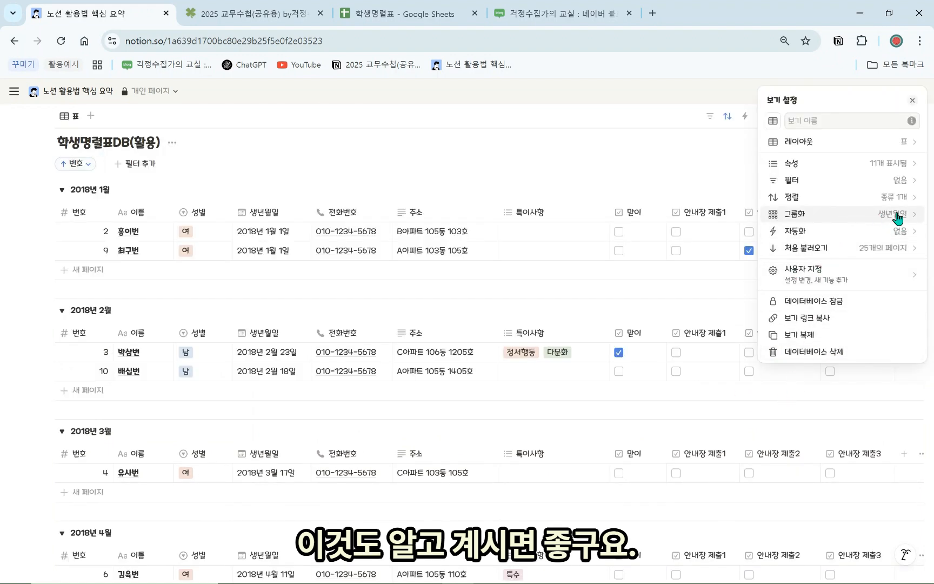
left_click(875, 216)
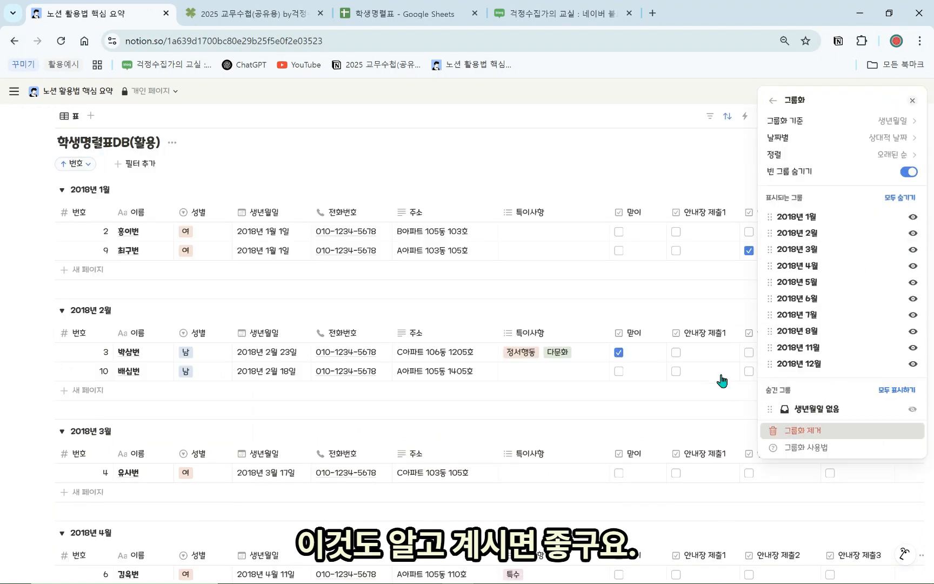
left_click(620, 158)
scroll(513, 243, "up", 5)
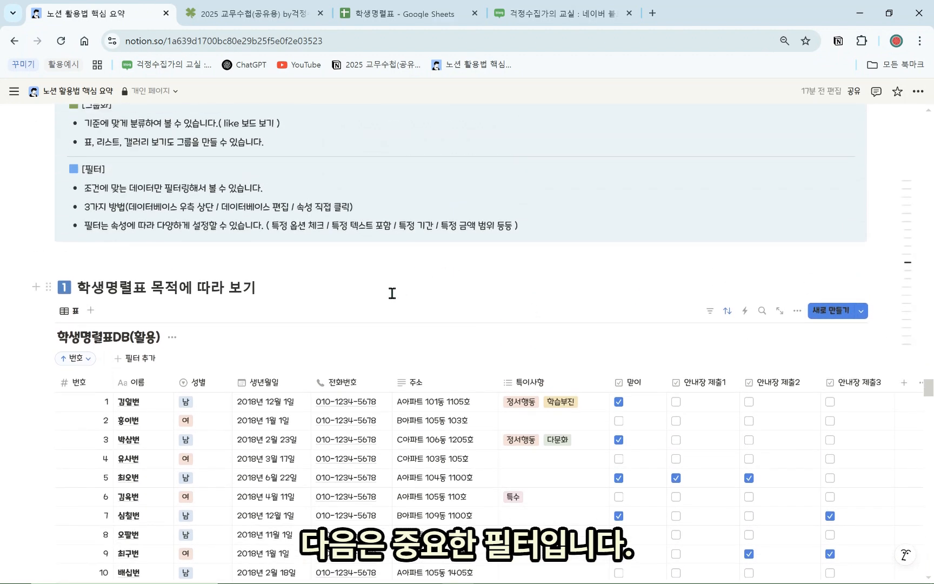
scroll(392, 293, "up", 1)
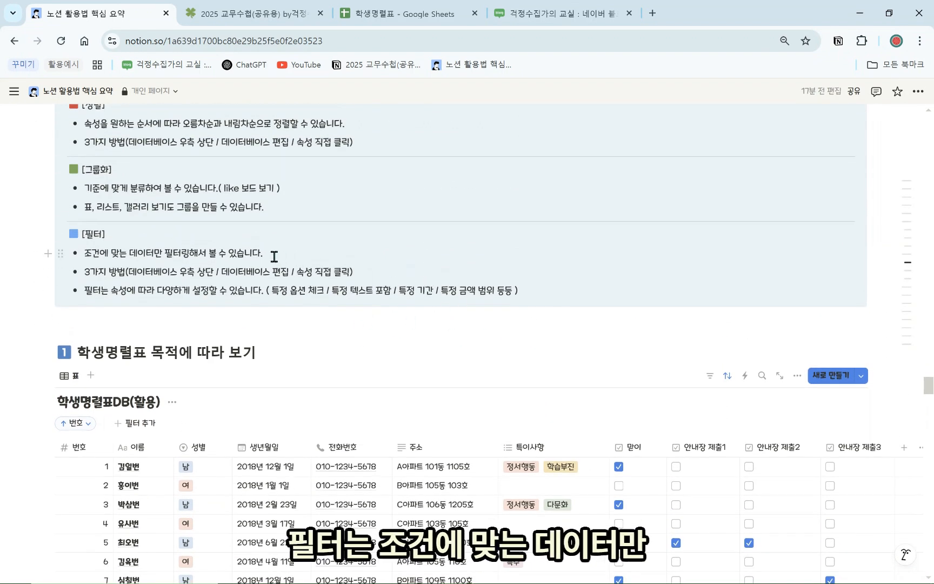
left_click_drag(270, 256, 96, 258)
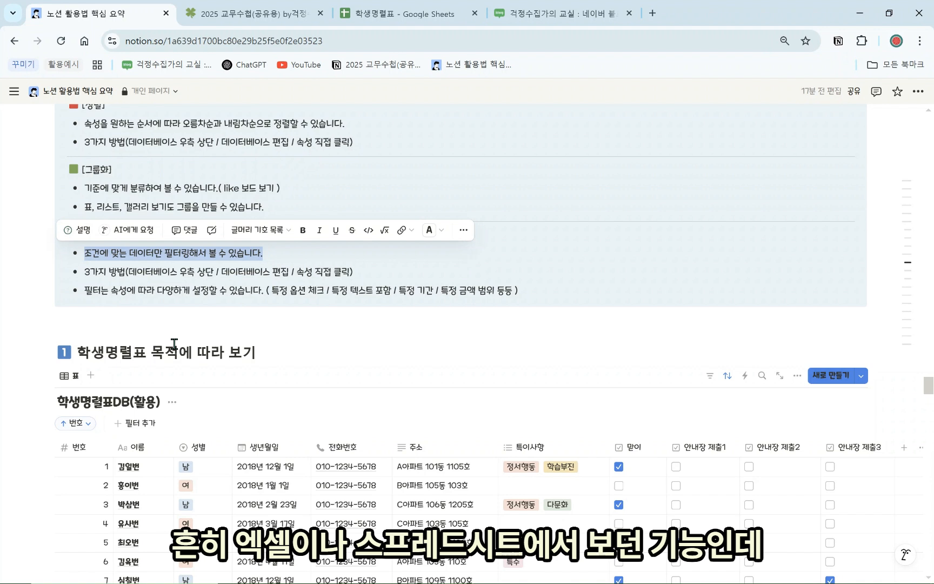
left_click(190, 299)
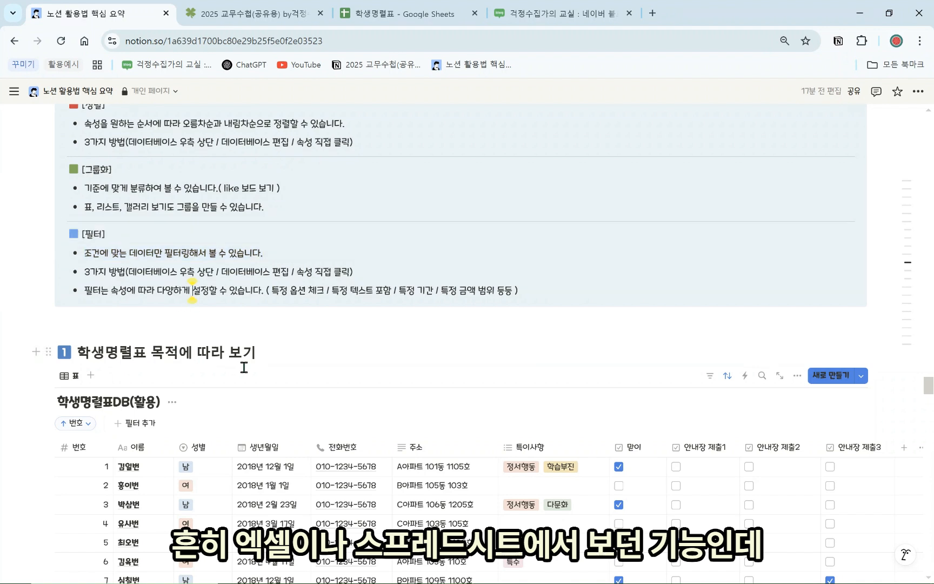
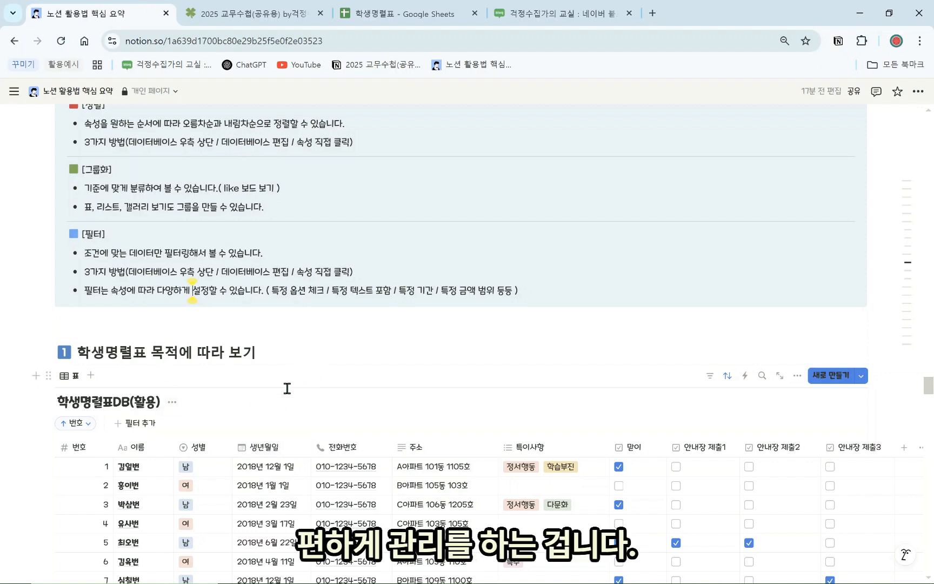
Scroll down to the 학생명렬표DB(활용) table and bring up its 표 view menu
scroll(142, 416, "down", 2)
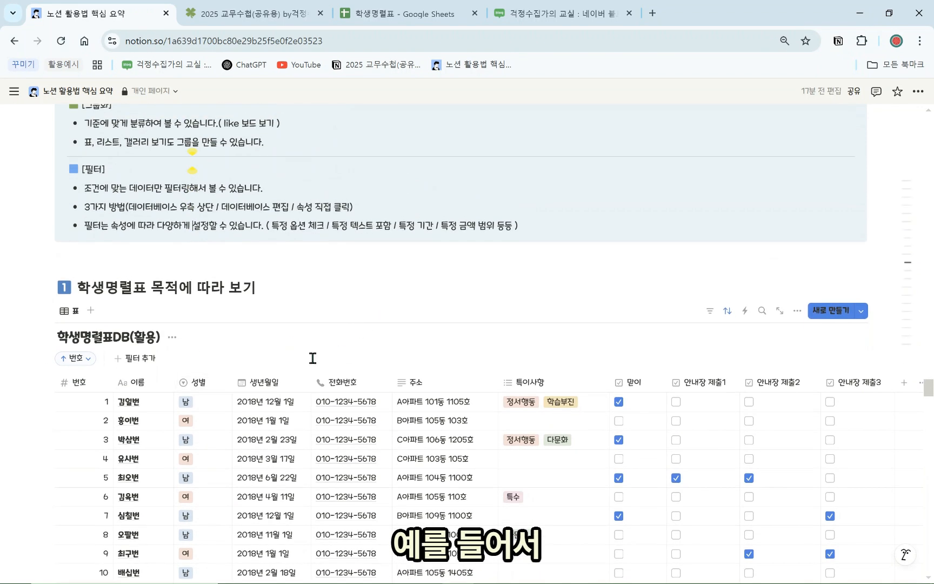
left_click(73, 319)
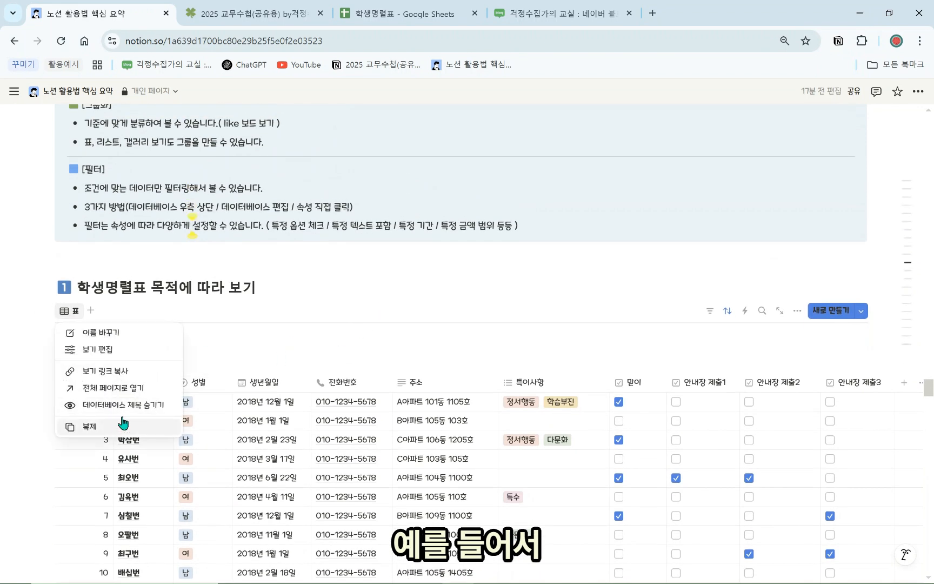
Duplicate the 표 view as 표 (1) and filter it to 성별 남
left_click(117, 423)
left_click(710, 310)
left_click(710, 311)
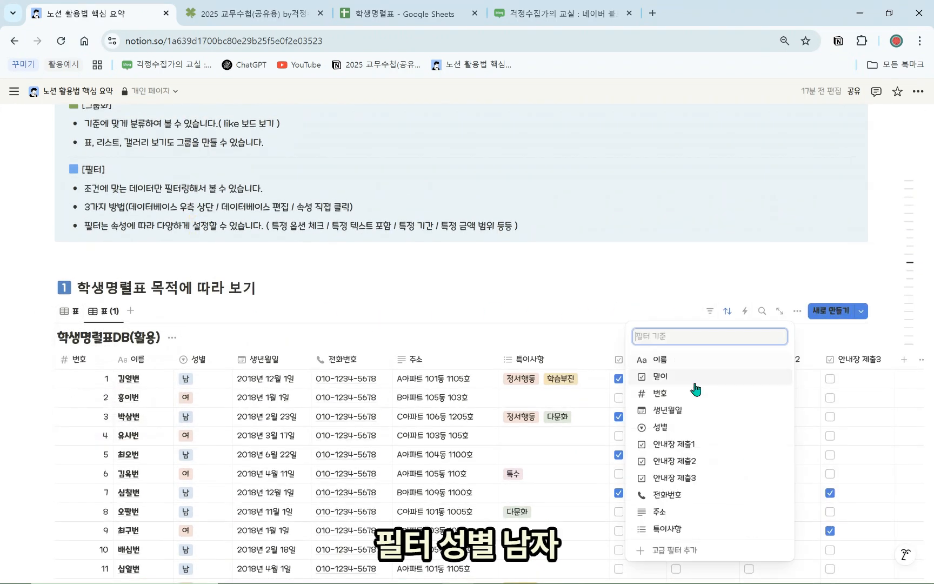
left_click(683, 427)
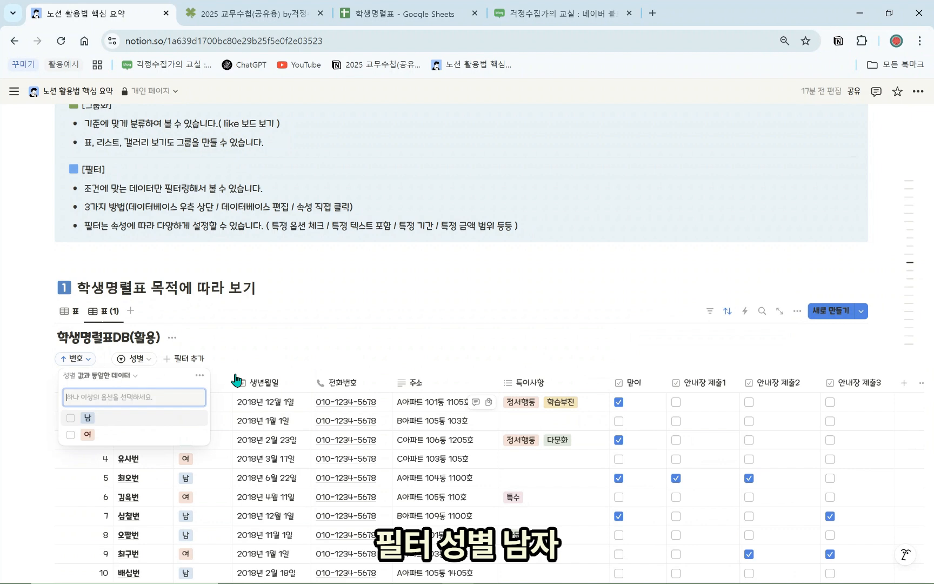
left_click(87, 425)
Duplicate 표 (1) as 표 (2) and change its 성별 filter from 남 to 여
left_click(104, 311)
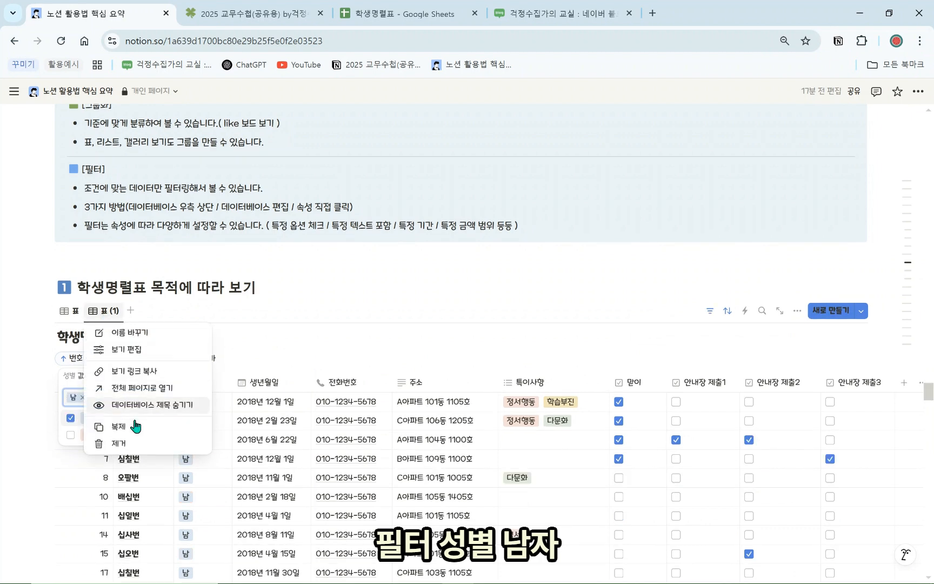
left_click(119, 427)
left_click(710, 311)
left_click(710, 311)
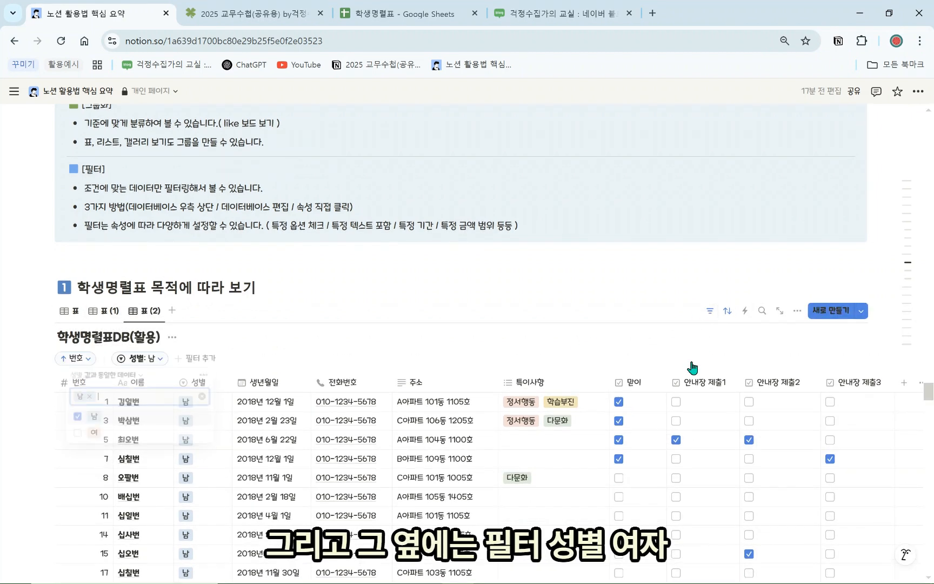
left_click(80, 434)
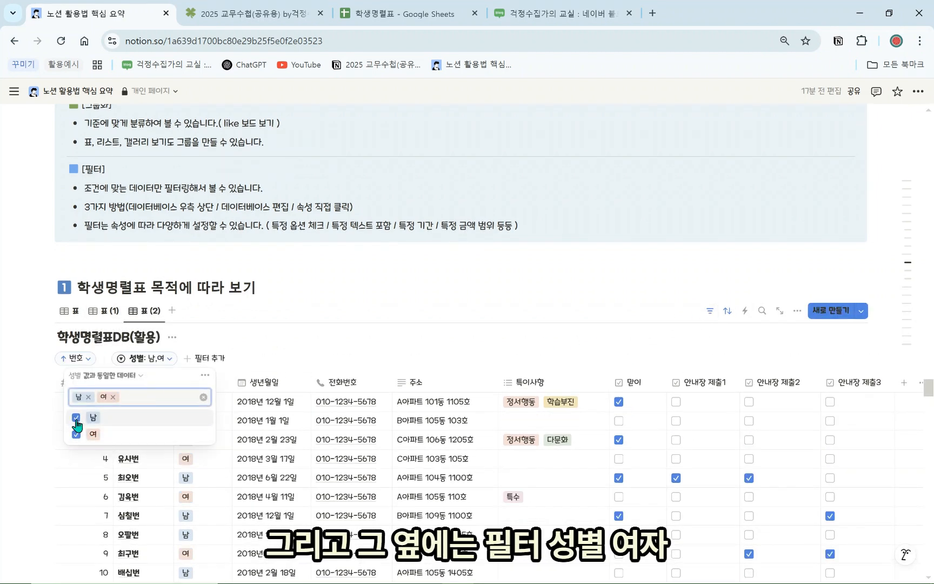
left_click(76, 418)
left_click(167, 281)
Switch between the male-only and female-only views to compare their student lists
left_click(115, 314)
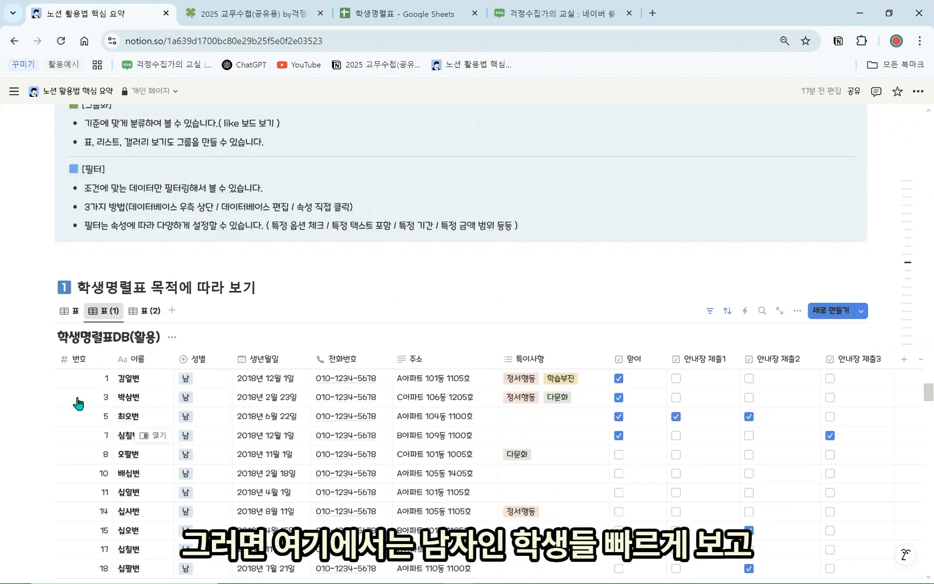
scroll(149, 368, "down", 1)
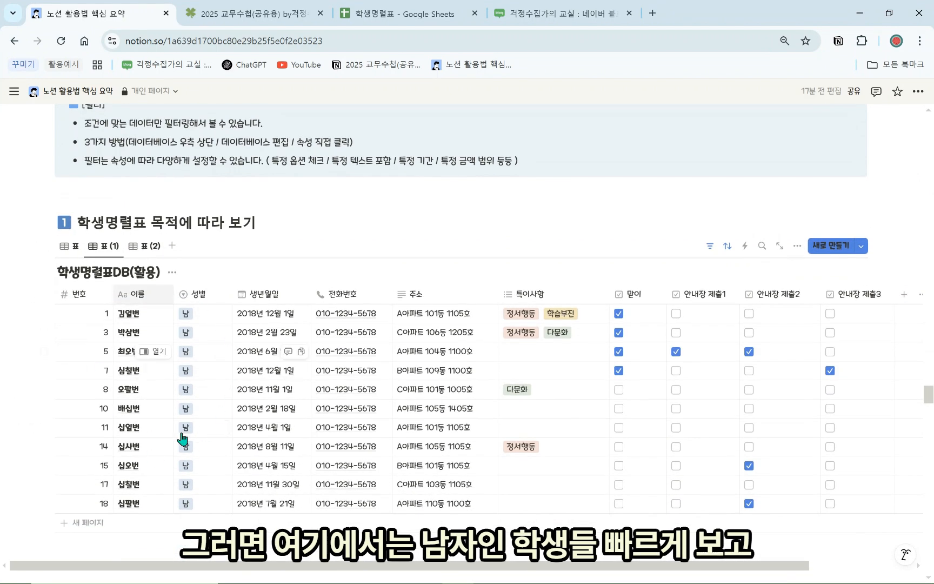
left_click(143, 248)
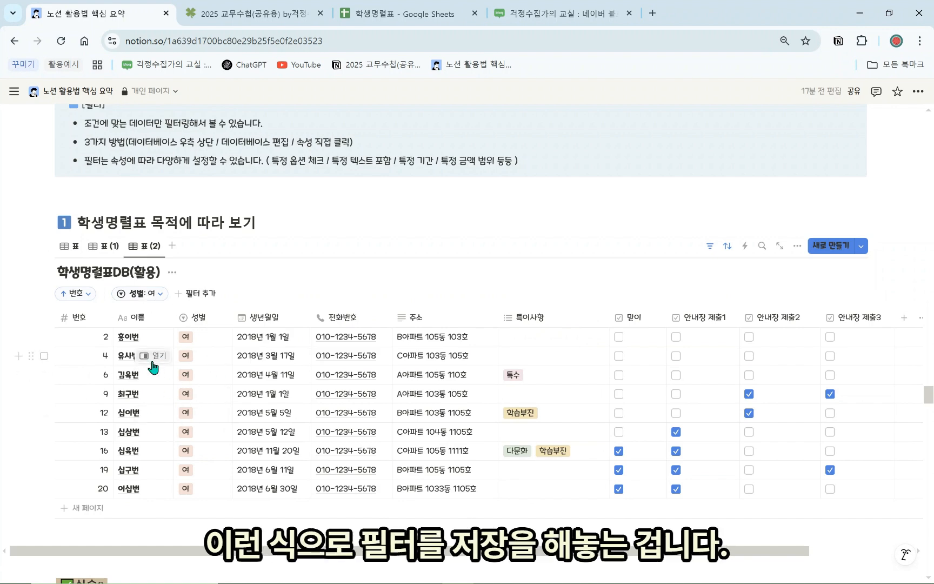
scroll(270, 357, "up", 1)
left_click(109, 310)
left_click(110, 309)
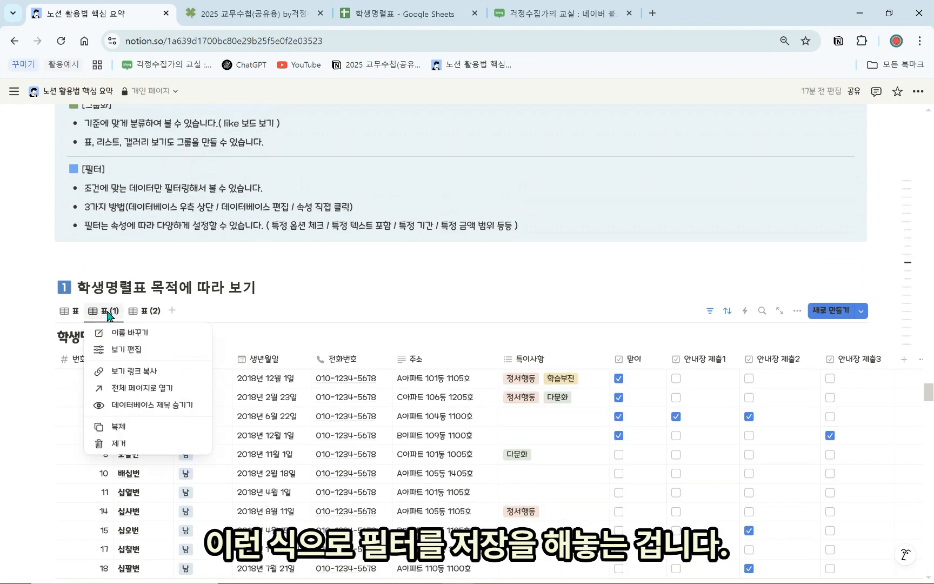
Rename the 표 (1) view to 남자
left_click(127, 331)
type("남자")
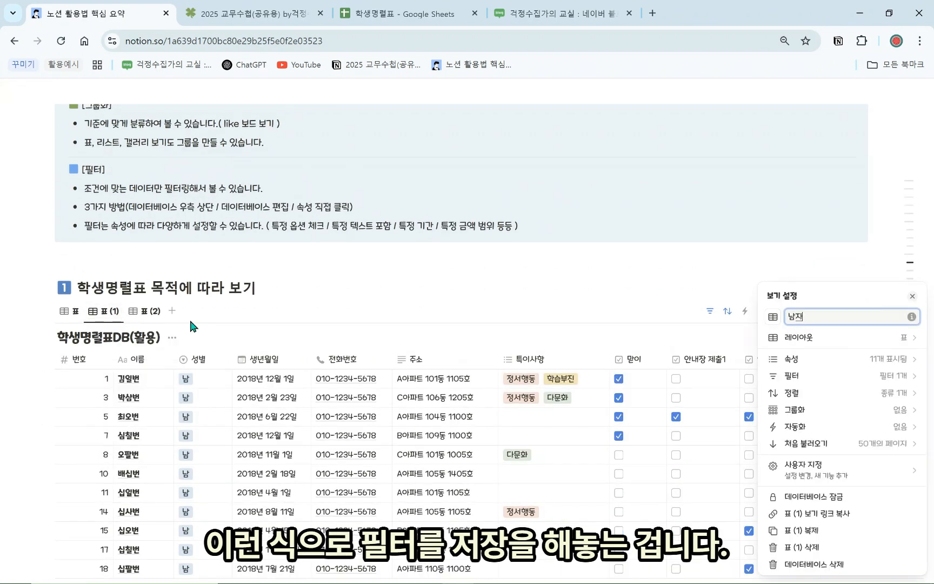
left_click(157, 309)
Rename the 표 (2) view to 여자 and duplicate it as 여자 (1)
left_click(142, 316)
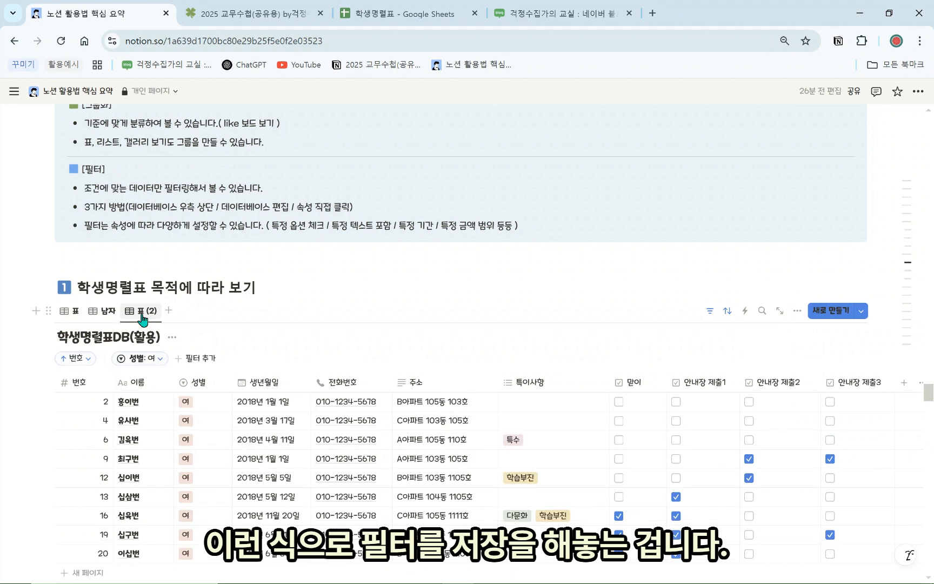
left_click(143, 319)
left_click(154, 331)
type("여자")
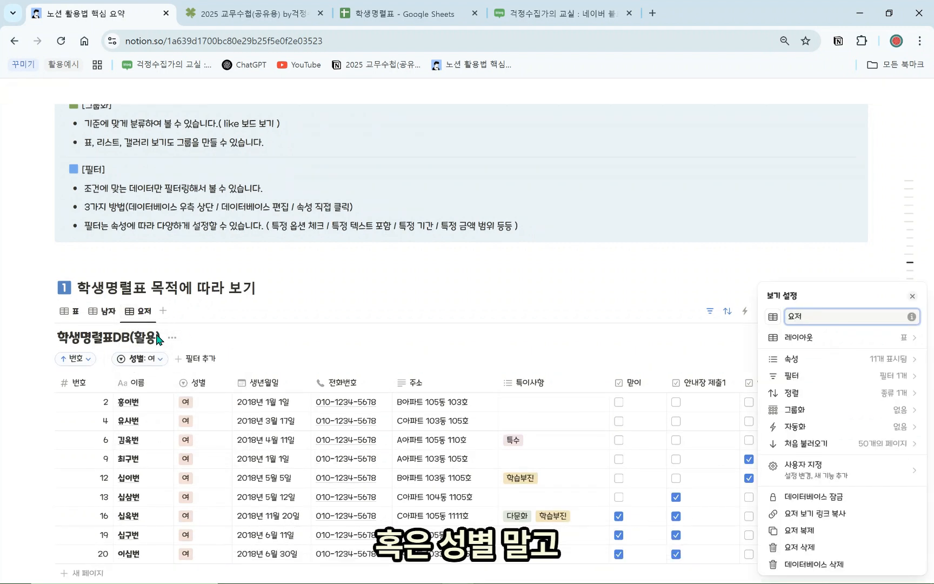
type("여자")
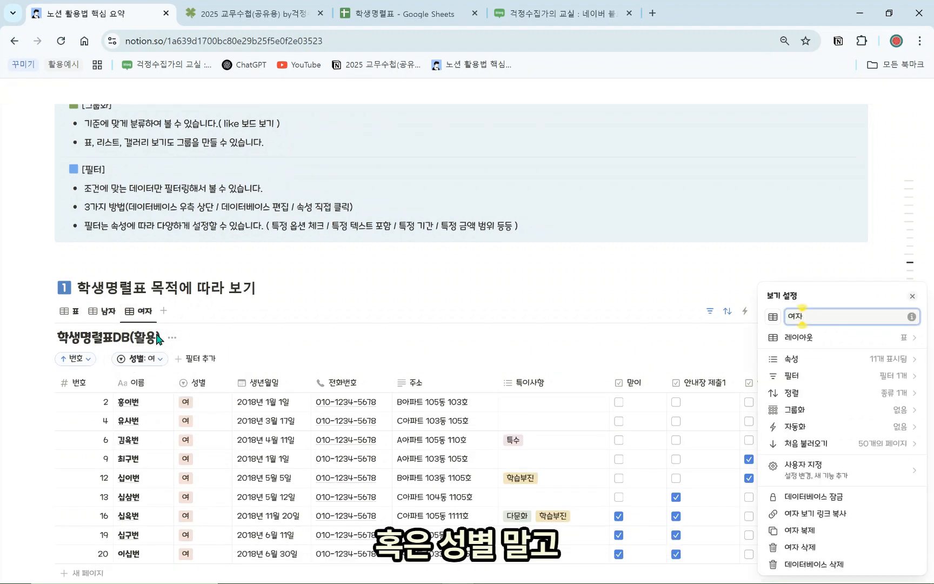
left_click(188, 301)
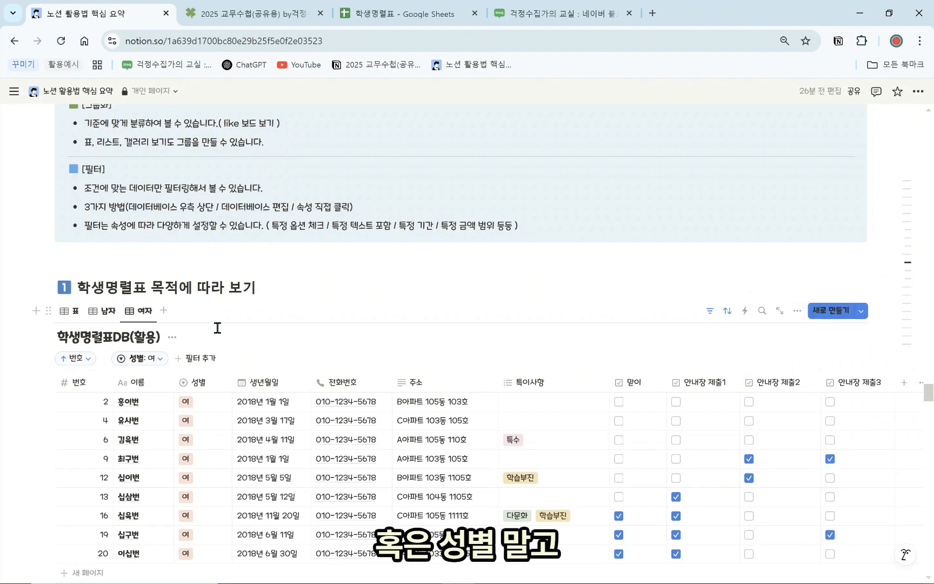
left_click(139, 311)
left_click(135, 425)
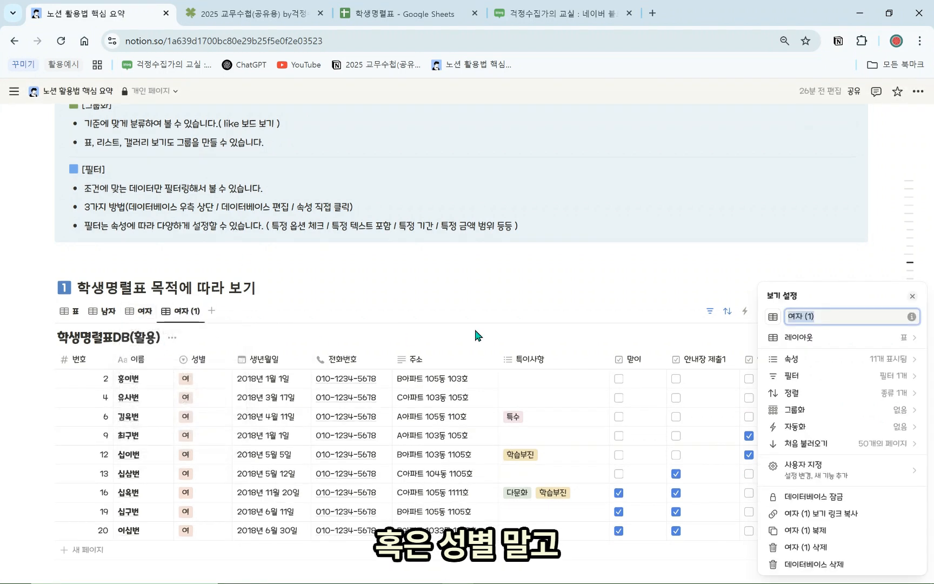
Delete the 성별 filter from the 여자 (1) view
left_click(709, 311)
left_click(148, 362)
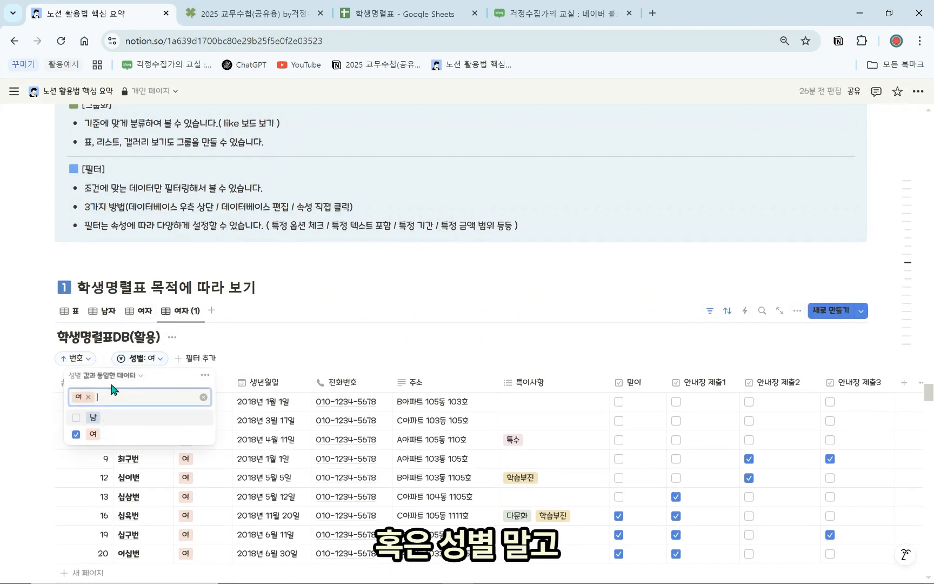
left_click(76, 434)
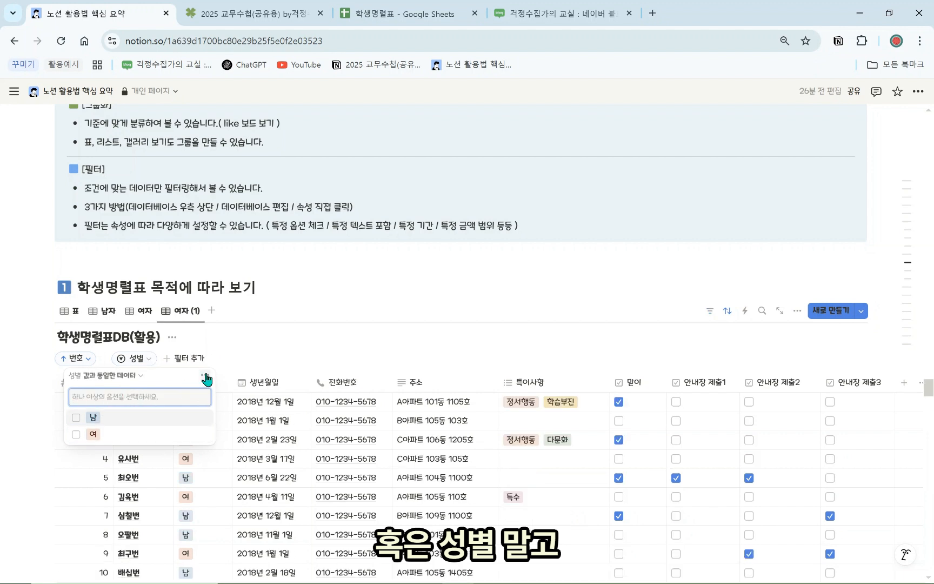
left_click(206, 380)
left_click(233, 379)
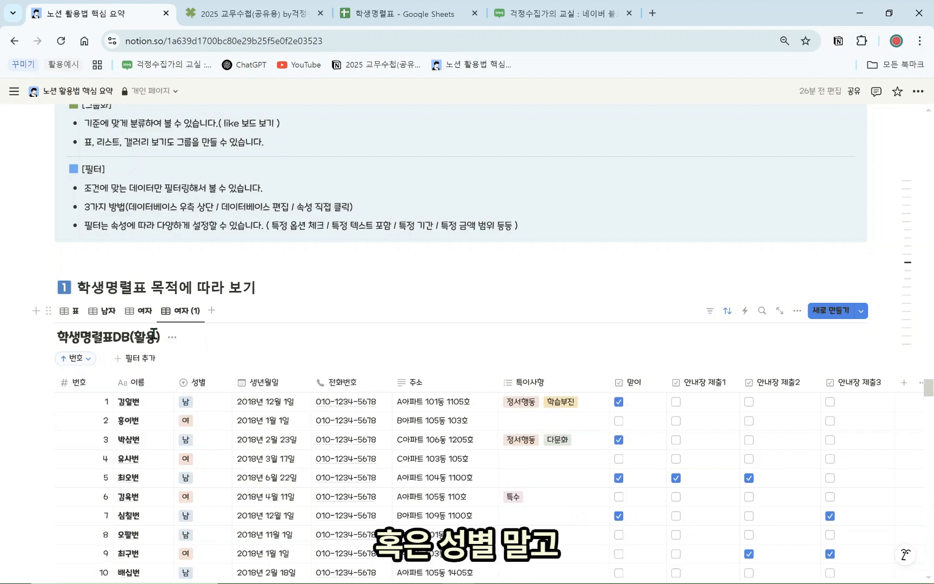
left_click(719, 317)
Filter the view to rows with 맏이 checked and rename it 맏이
left_click(710, 310)
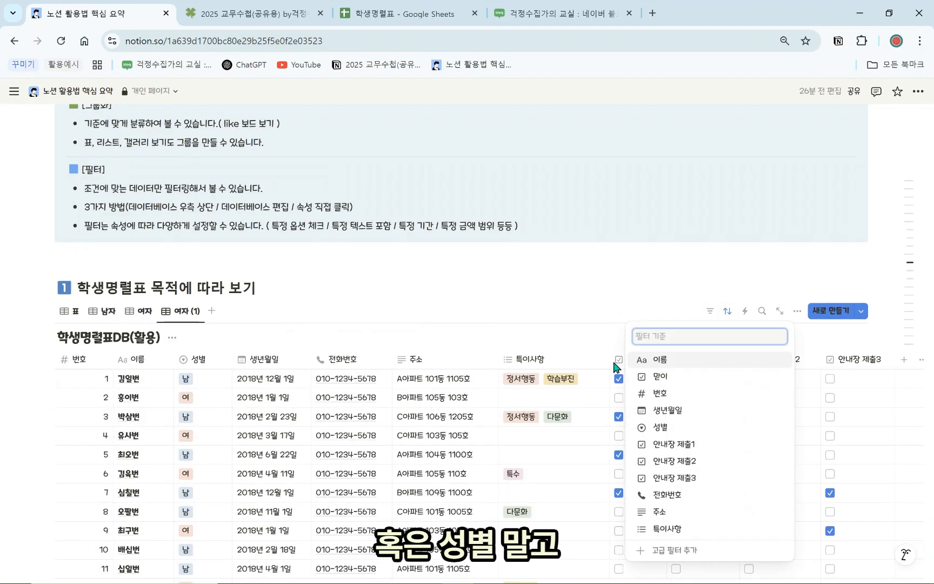
left_click(685, 380)
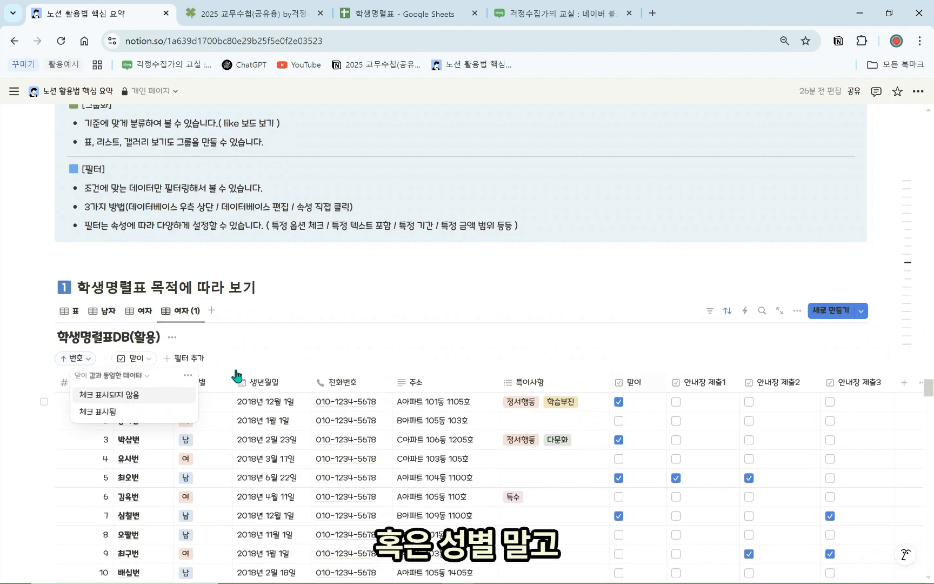
left_click(115, 413)
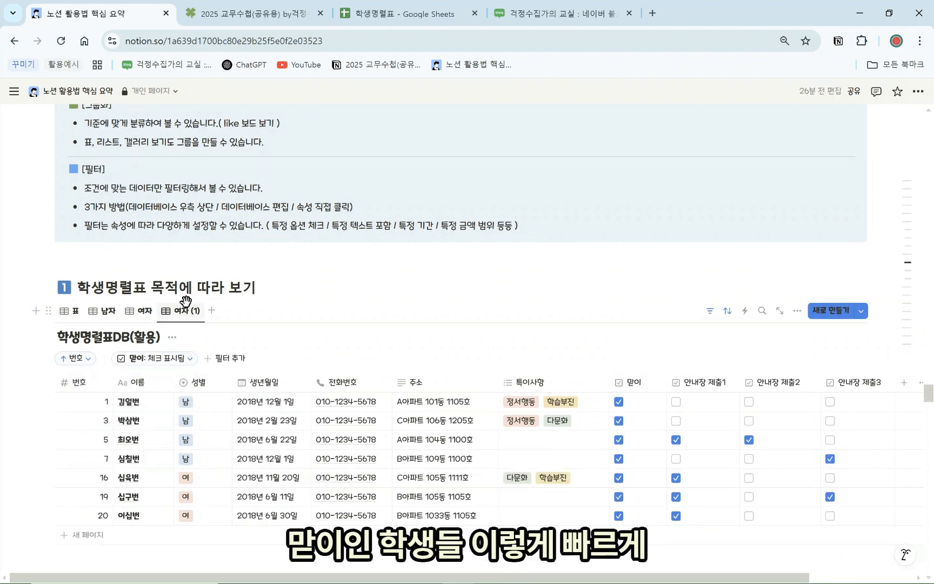
left_click(187, 317)
left_click(197, 332)
type("맞이")
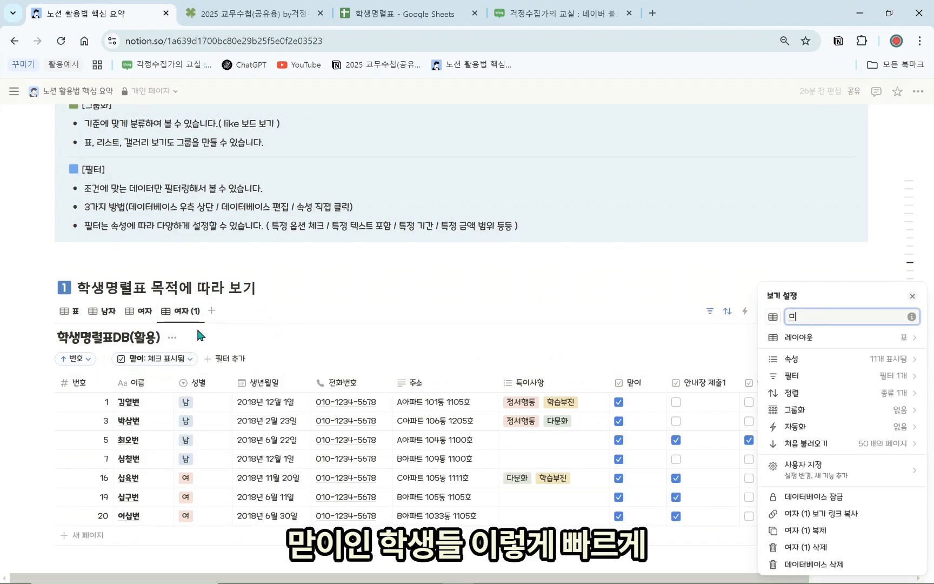
left_click(272, 295)
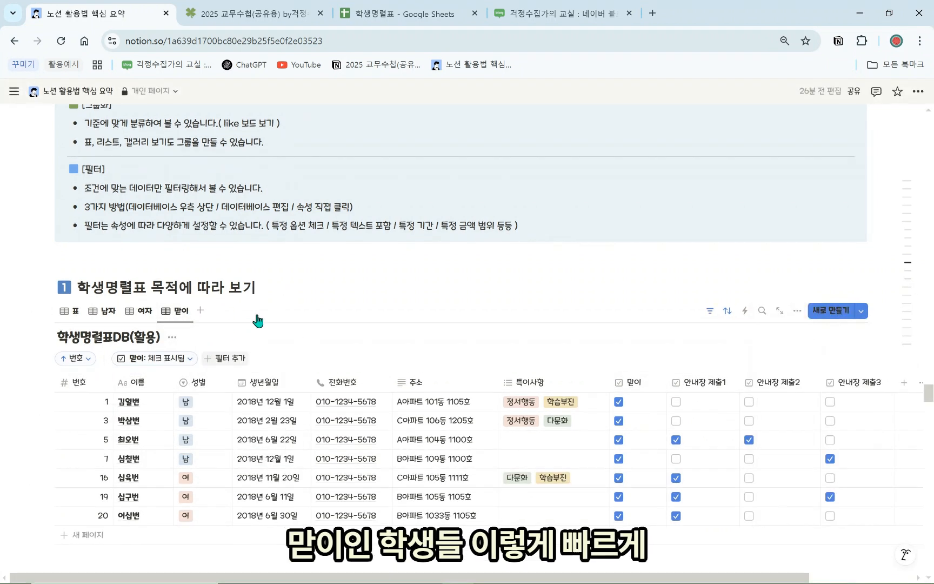
Add a new table view filtered to 생년월일 between 2018/06/01 and 2018/06/30
left_click(200, 313)
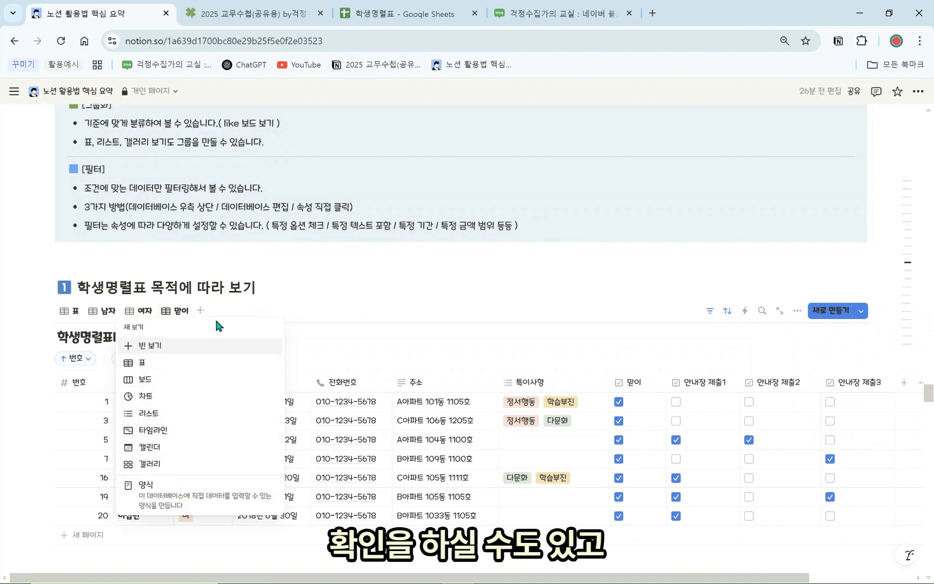
left_click(167, 362)
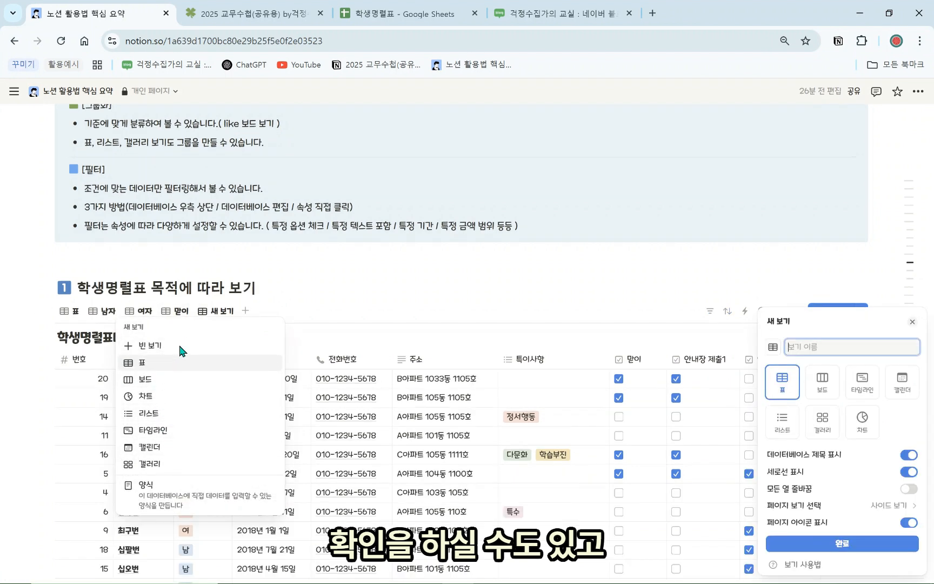
left_click(375, 274)
left_click(710, 311)
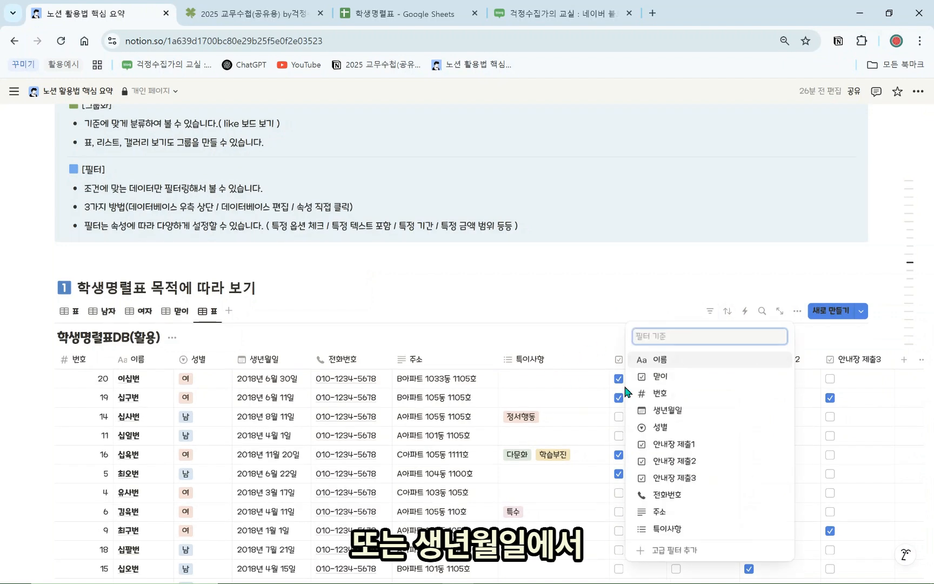
left_click(695, 415)
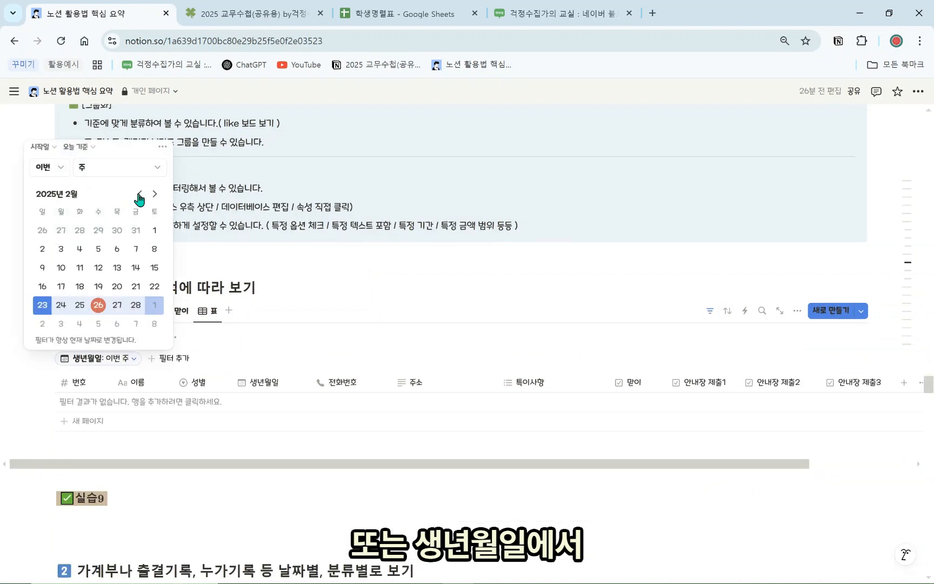
left_click(84, 149)
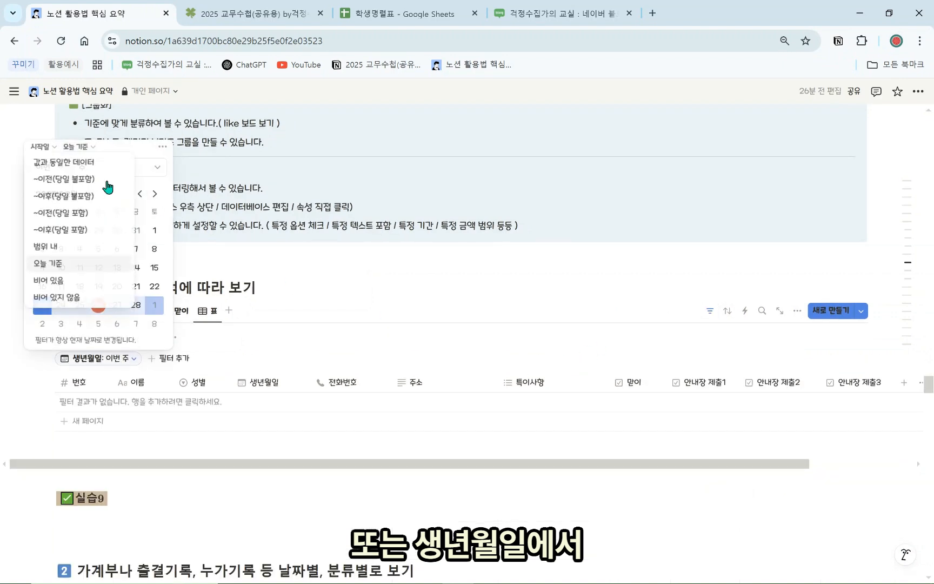
left_click(89, 248)
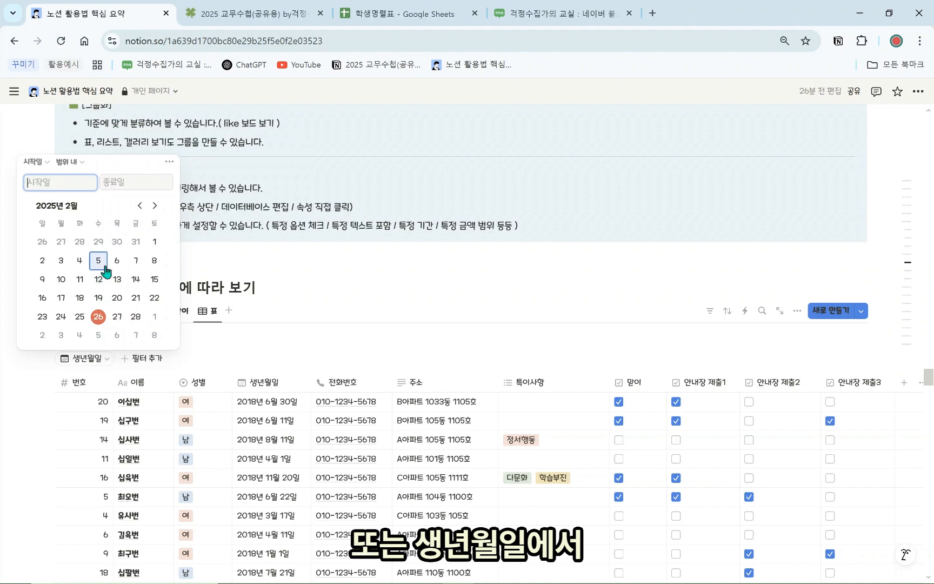
type("210")
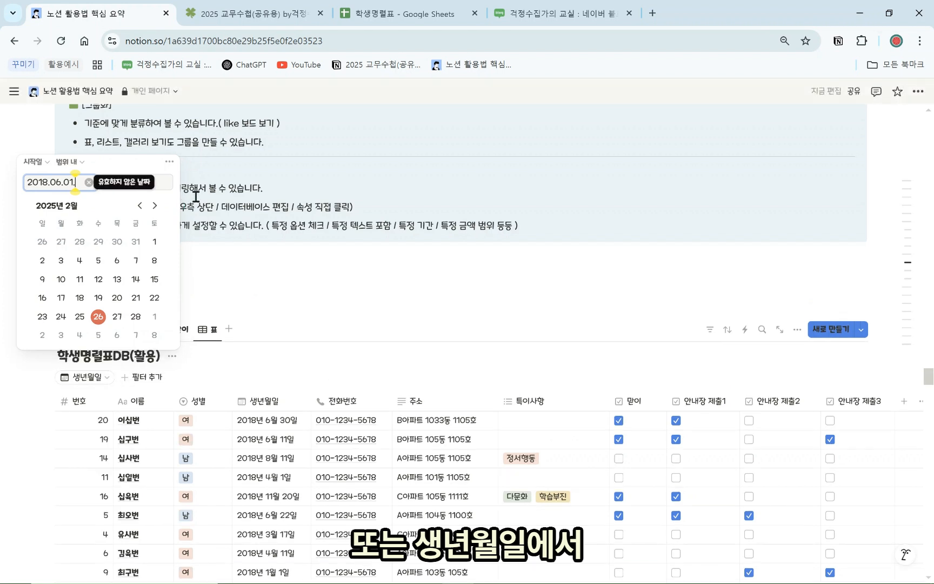
key("Return")
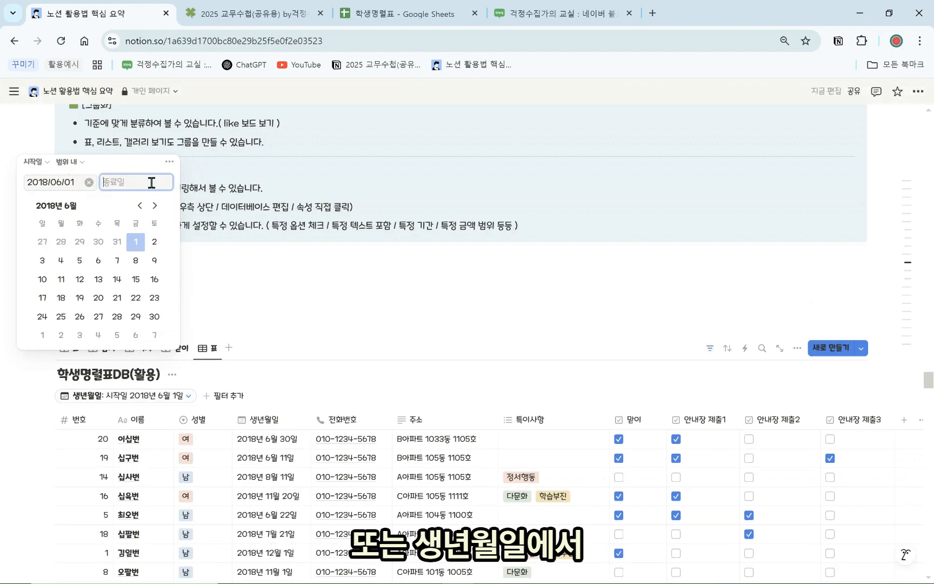
left_click(135, 245)
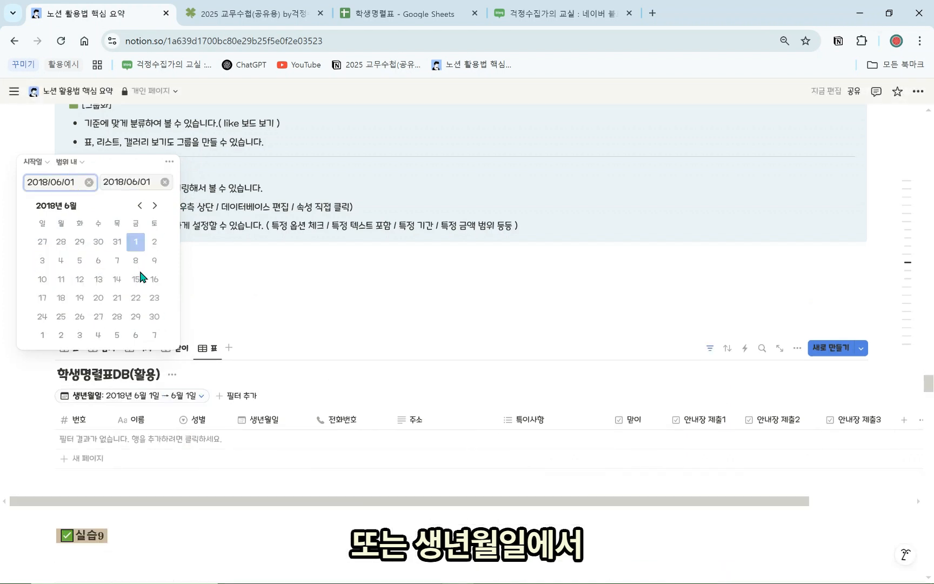
left_click(149, 183)
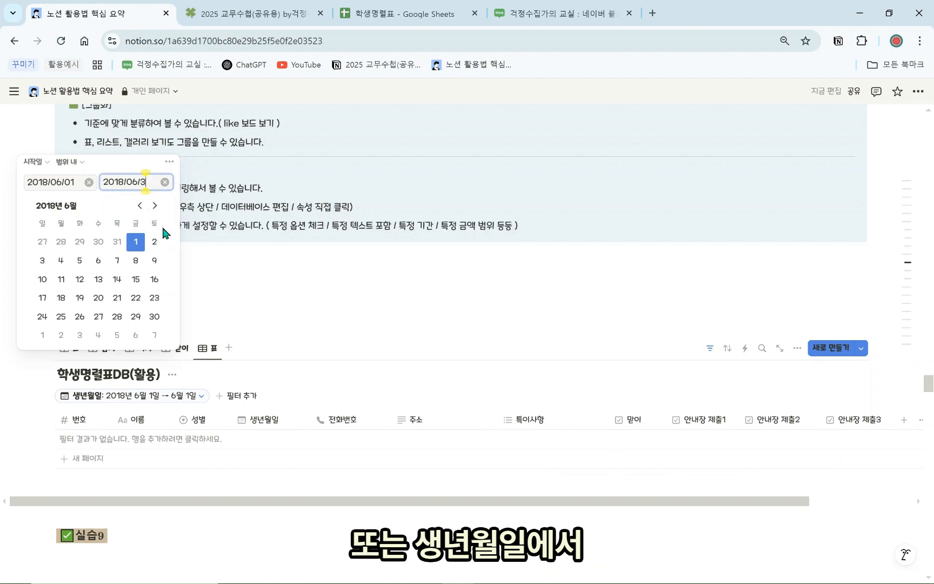
left_click(154, 316)
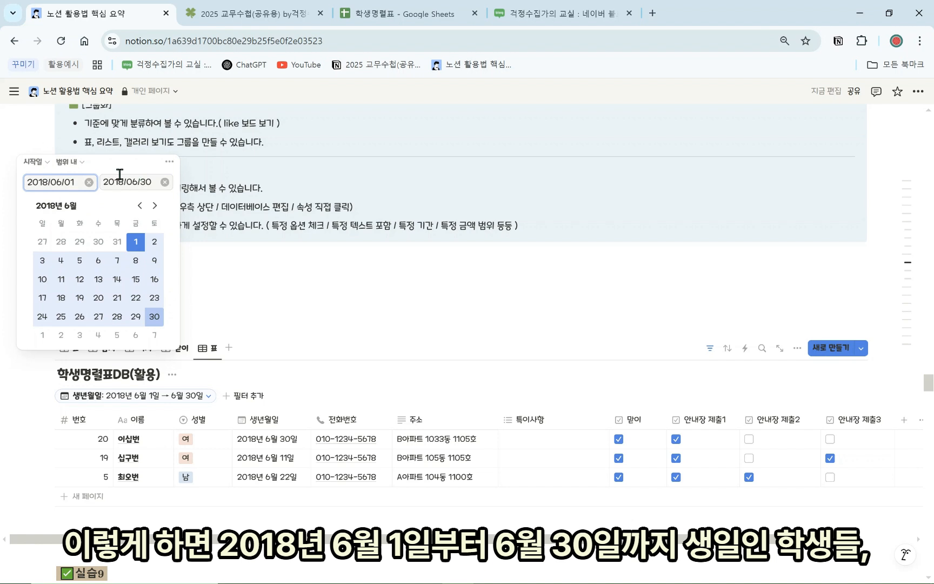
Rename the new view 6월 생일자, then return to the unfiltered 표 view
left_click(250, 341)
left_click(210, 348)
left_click(224, 369)
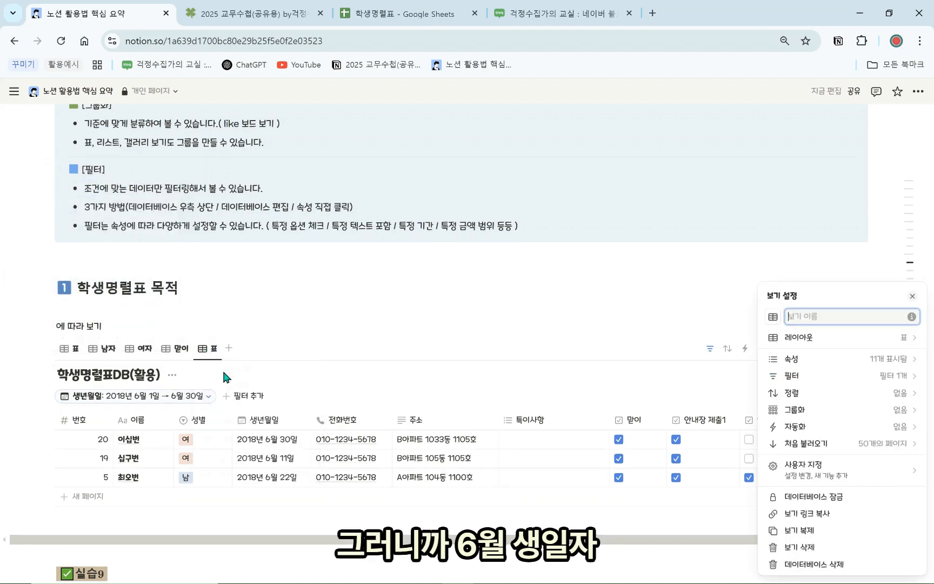
type("6이")
key("BackSpace")
key("BackSpace")
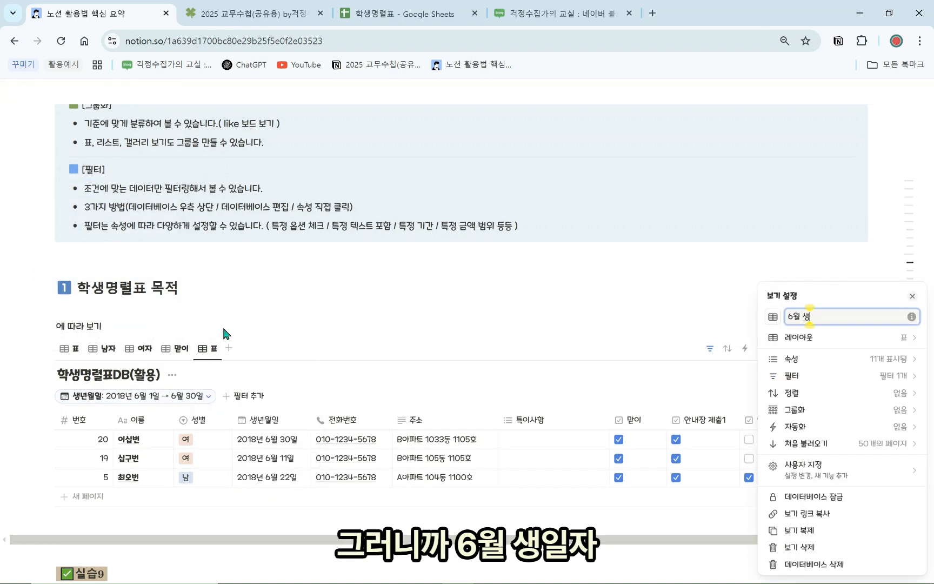
key("Return")
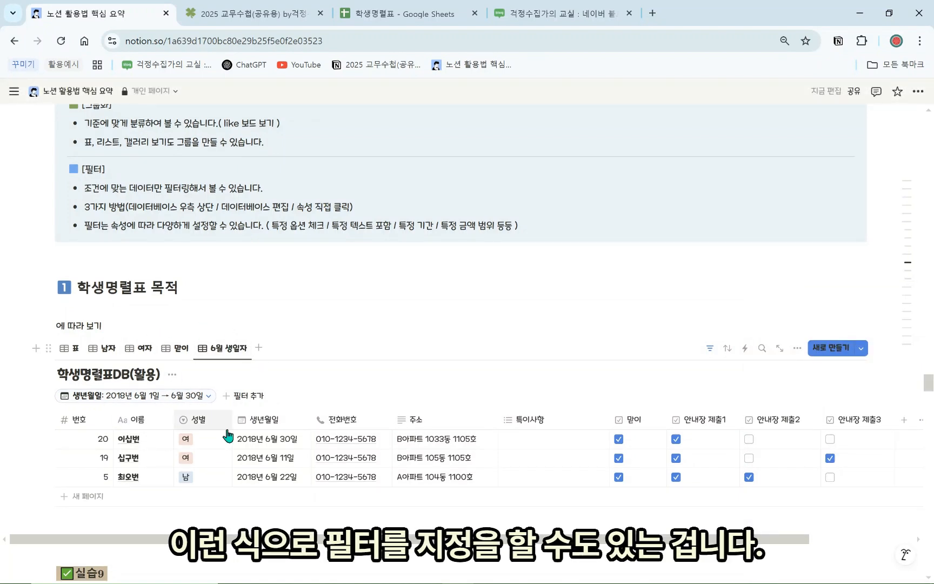
left_click(69, 348)
scroll(334, 357, "down", 3)
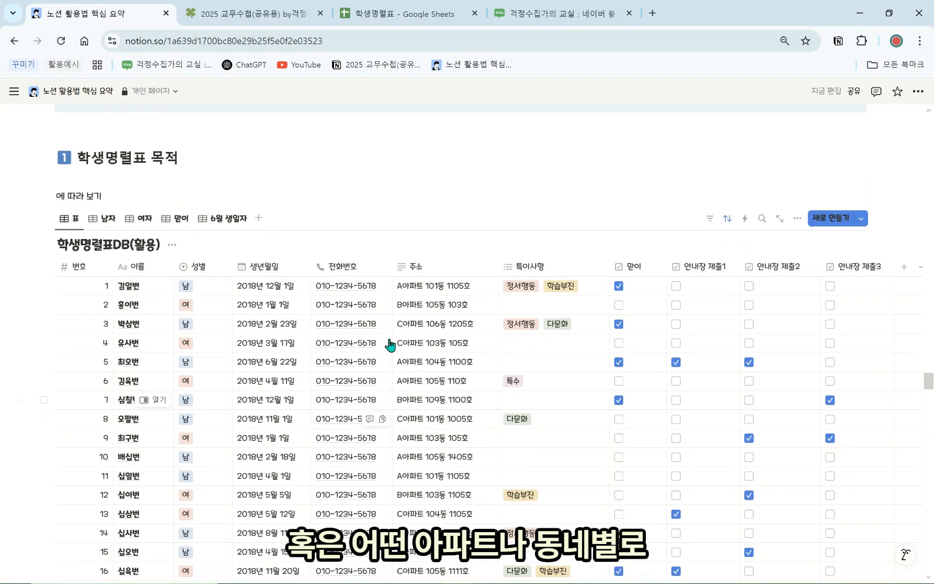
Delete the 에 따라 보기 line, then undo so the heading reads 학생명렬표 목적에 따라 보기
scroll(472, 400, "down", 2)
scroll(449, 428, "up", 5)
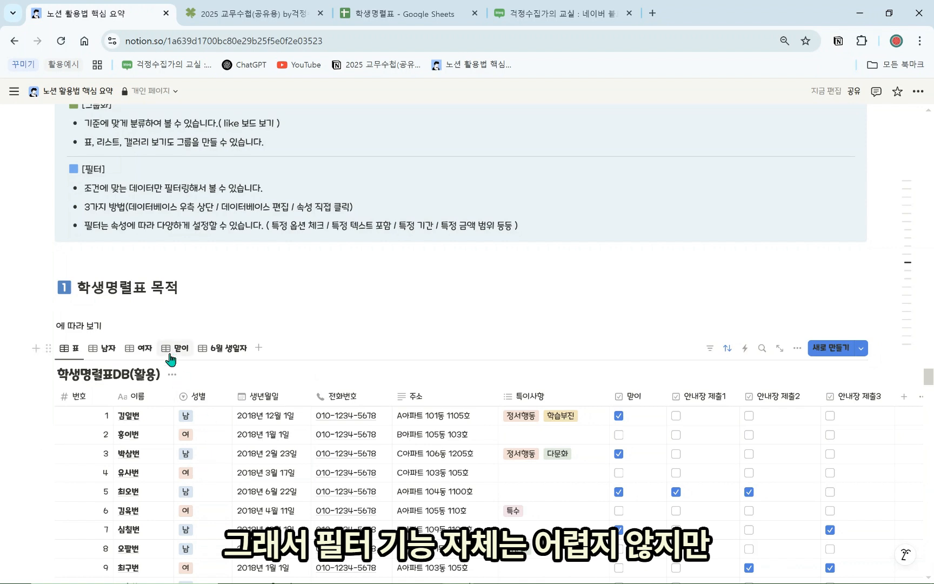
left_click_drag(67, 325, 115, 336)
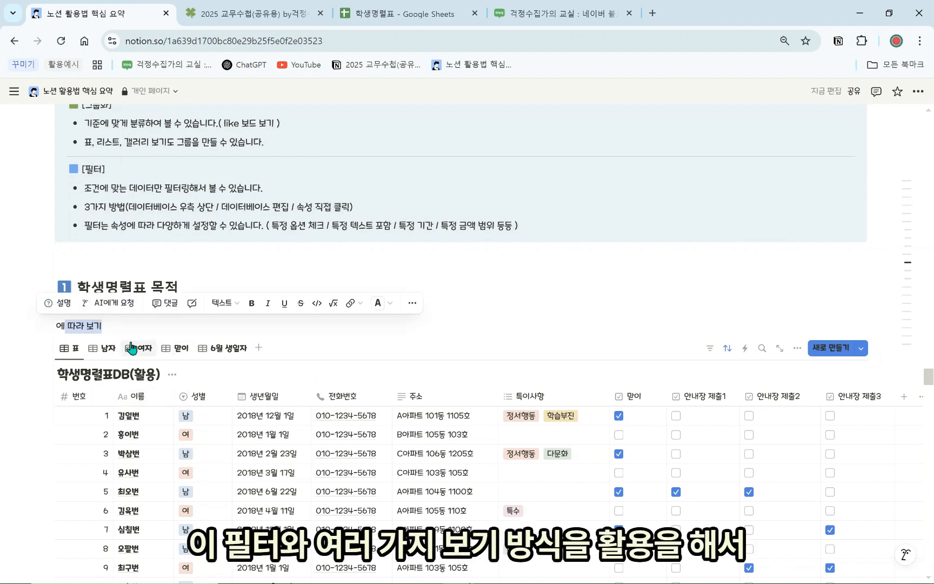
key("BackSpace")
key("BackSpace")
key("BackSpace")
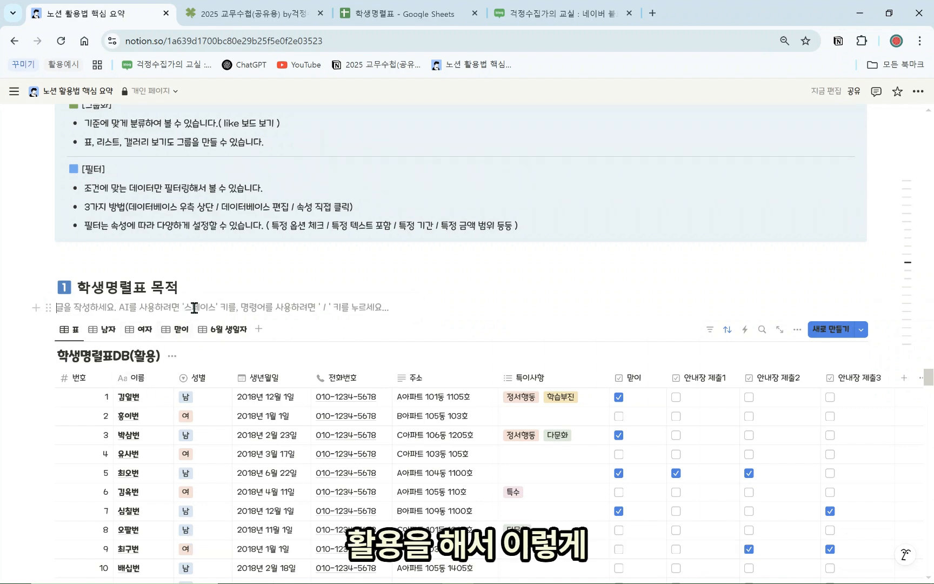
key("ctrl+z")
key("ctrl+z")
key("ctrl+z")
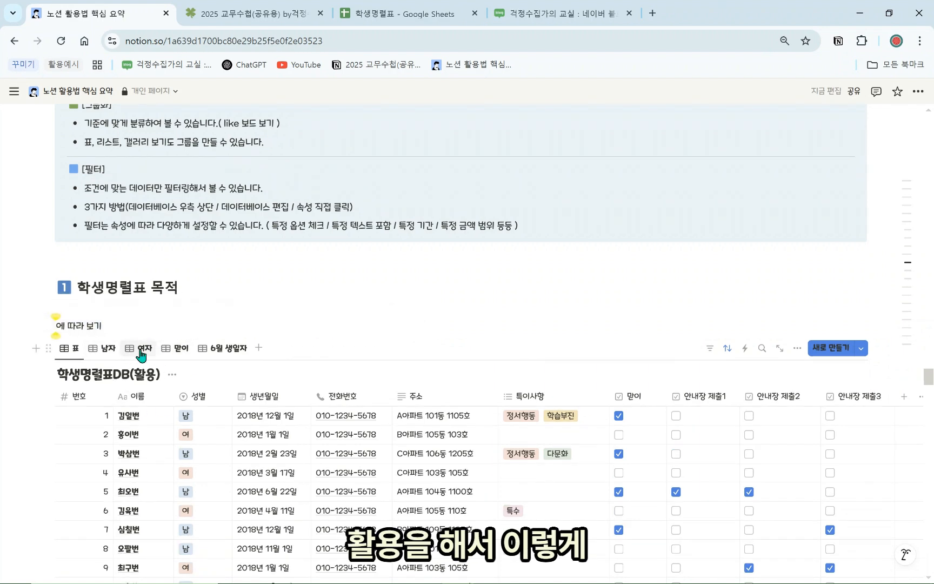
key("ctrl+z")
scroll(153, 284, "down", 1)
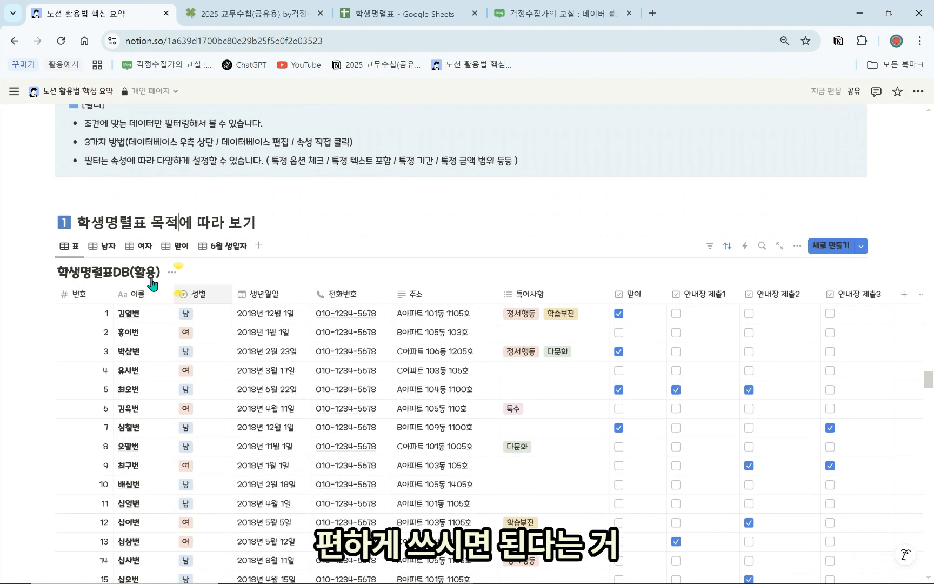
Delete the 실습9 practice box below the student table
scroll(227, 384, "down", 5)
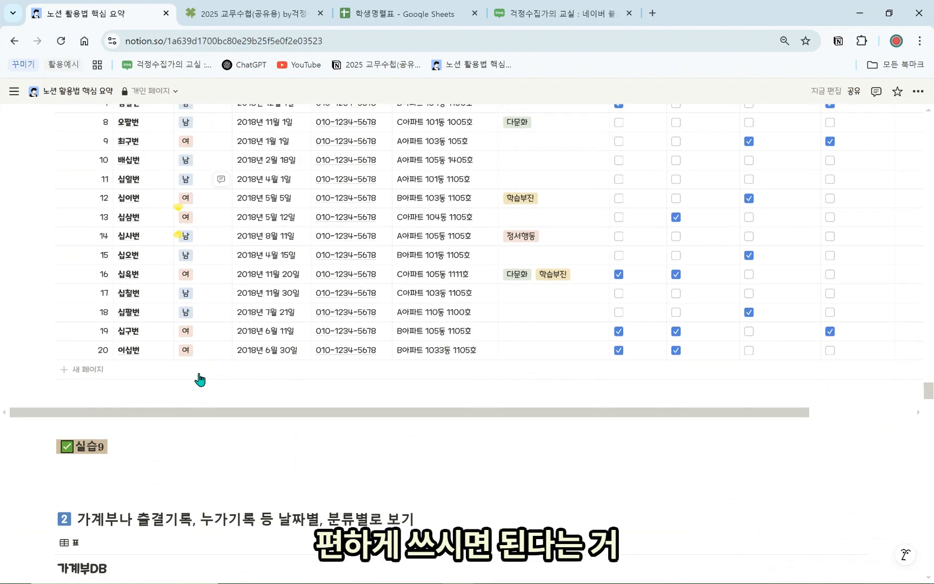
scroll(200, 380, "down", 3)
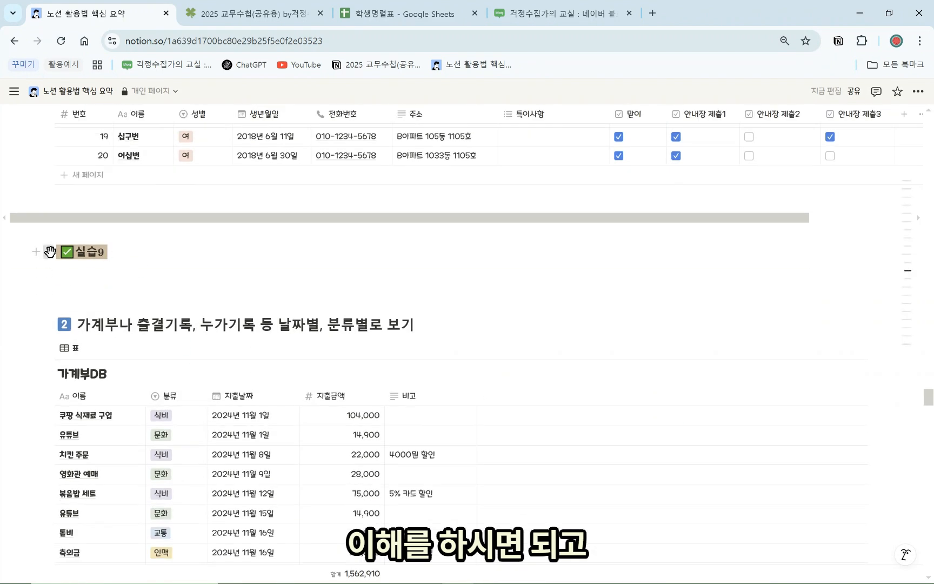
left_click(50, 251)
left_click(89, 235)
Scroll to the 가계부DB table and list its properties for filtering
scroll(164, 266, "down", 1)
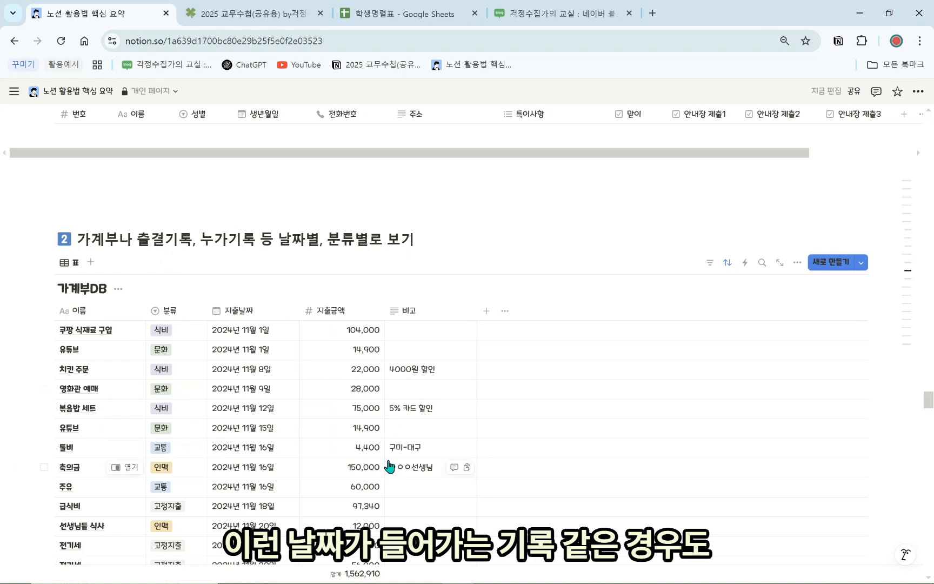
scroll(384, 465, "down", 7)
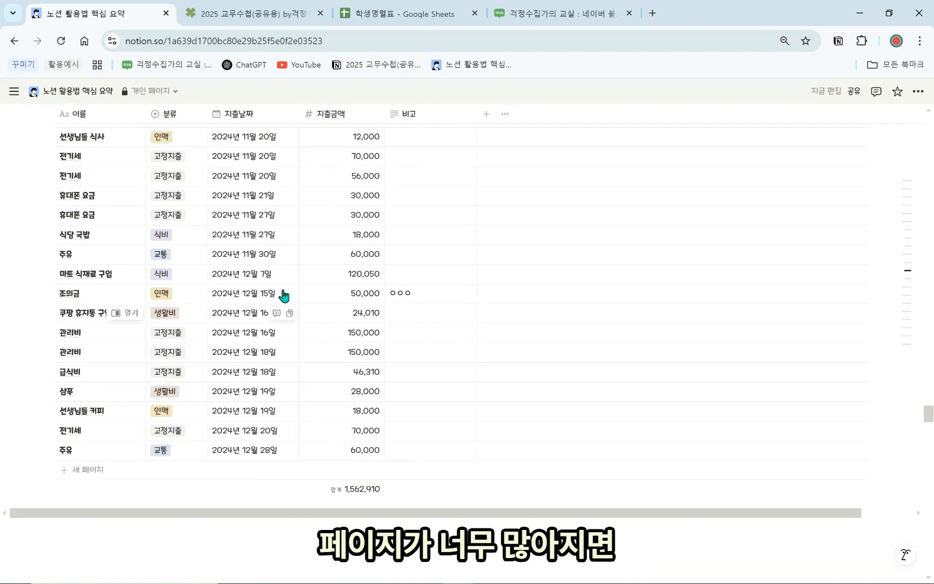
scroll(323, 424, "down", 1)
scroll(326, 406, "up", 6)
scroll(319, 412, "up", 4)
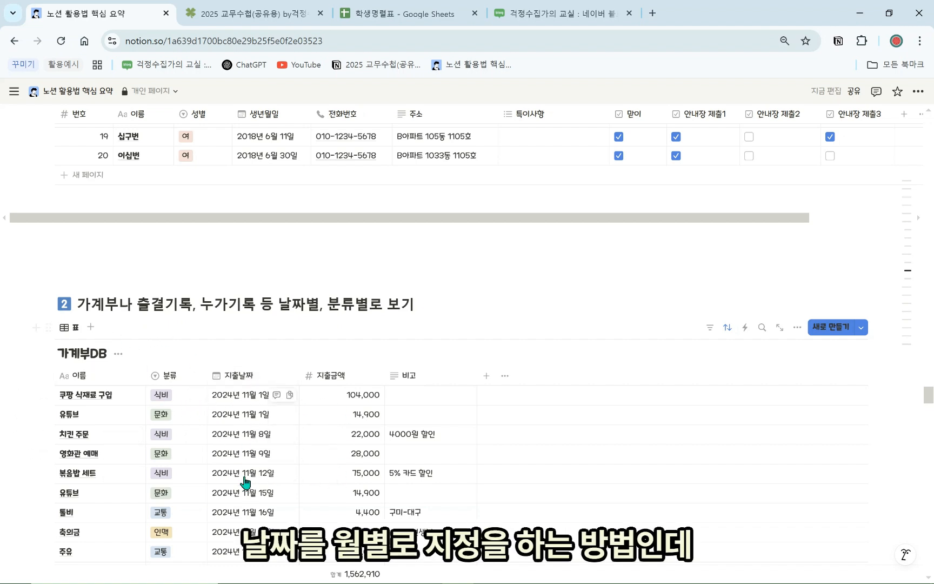
left_click(710, 327)
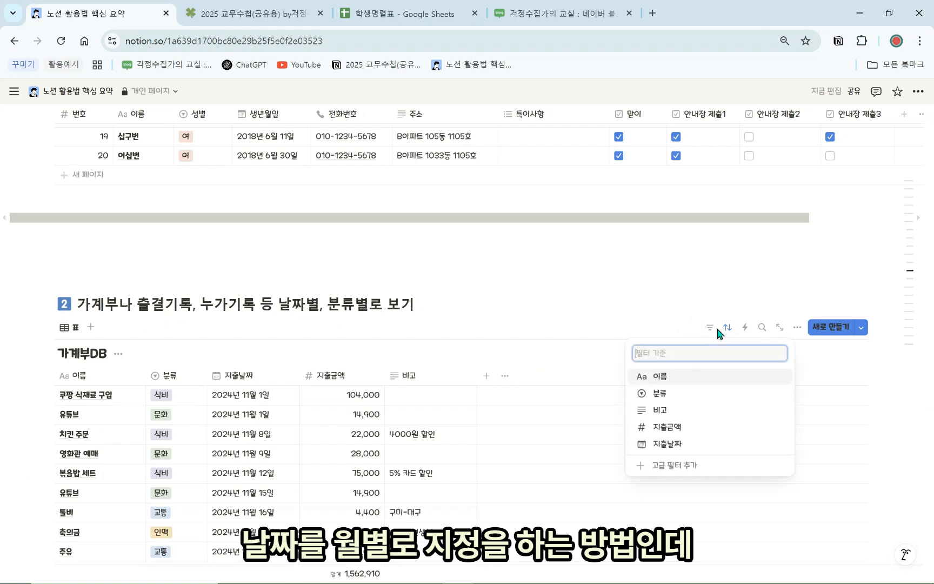
Filter 가계부DB to 지출날짜 between 1 and 30 November 2024
left_click(691, 447)
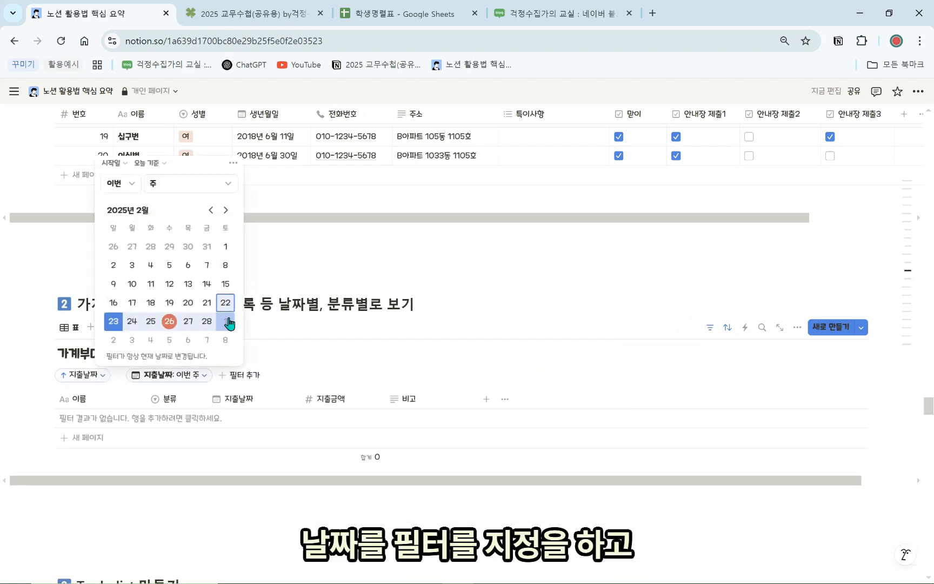
left_click(157, 169)
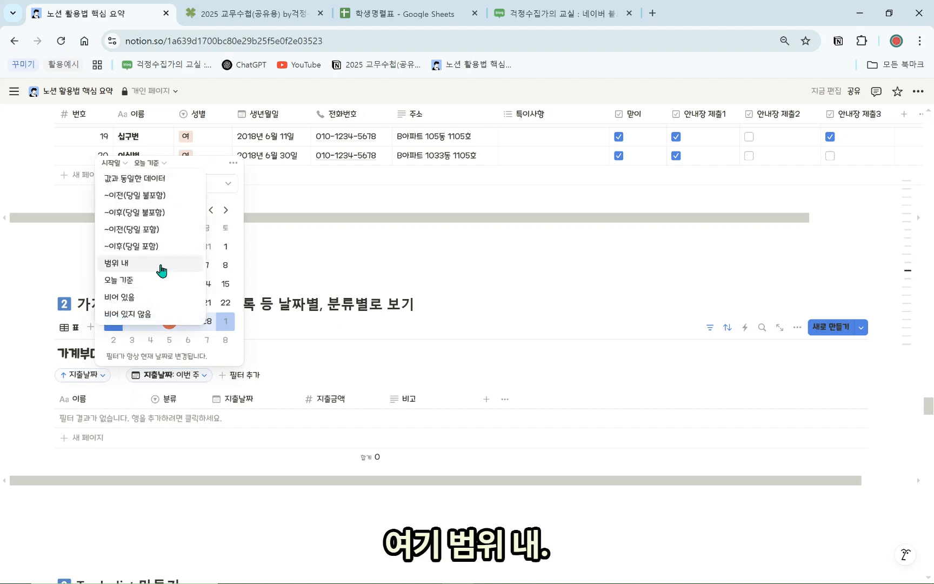
left_click(161, 265)
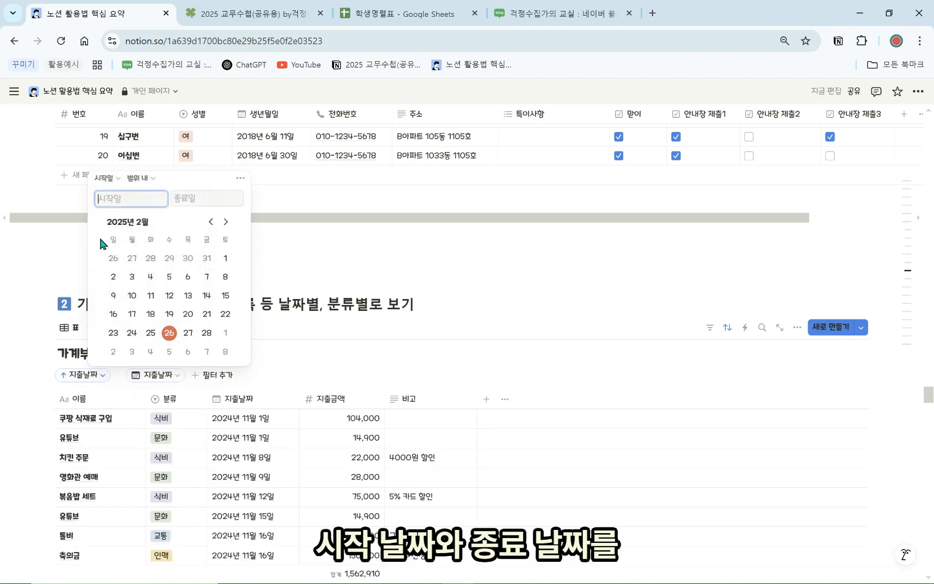
left_click(210, 222)
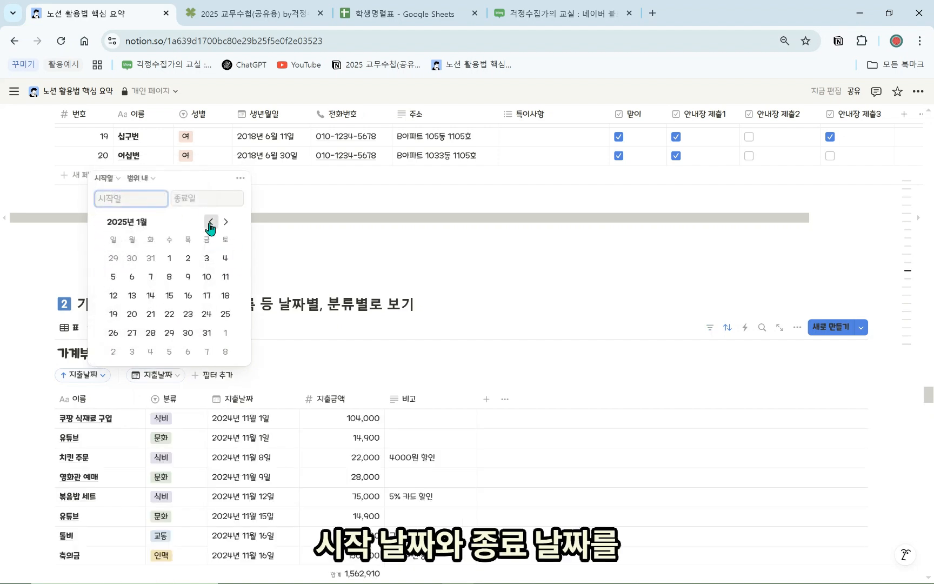
left_click(211, 222)
left_click(211, 221)
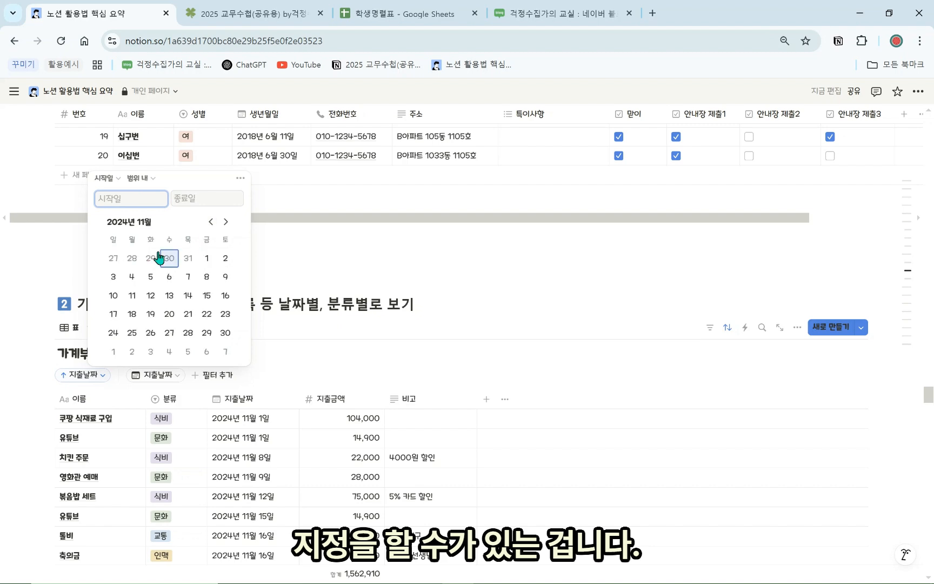
left_click(207, 258)
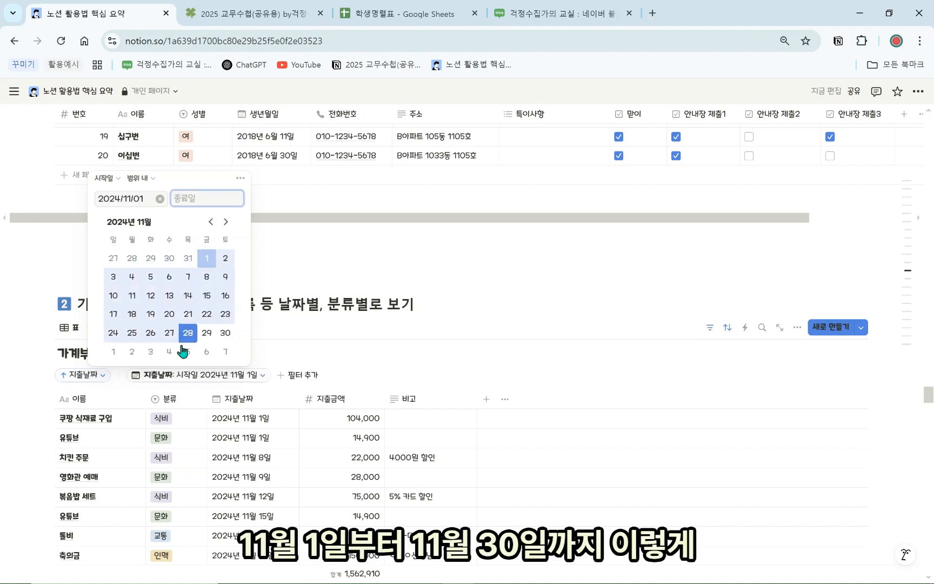
left_click(226, 333)
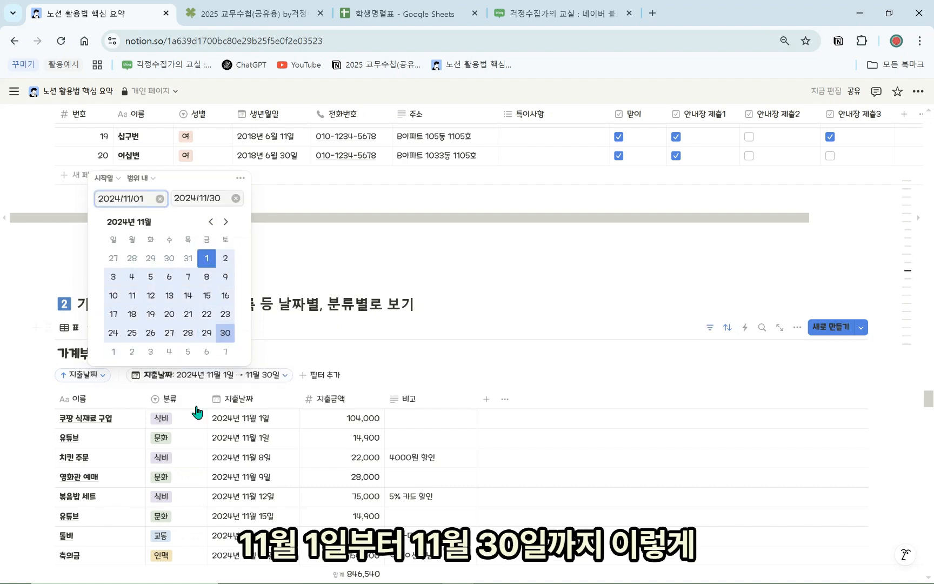
Bring up the options menu of the 가계부DB table's current view
left_click(314, 312)
scroll(314, 312, "down", 3)
left_click(68, 197)
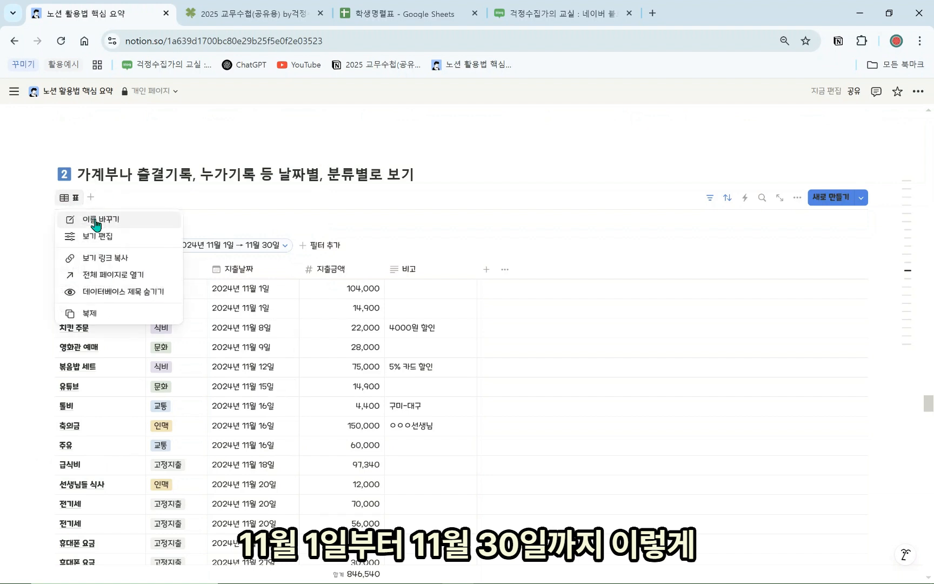
left_click(96, 223)
type("11이")
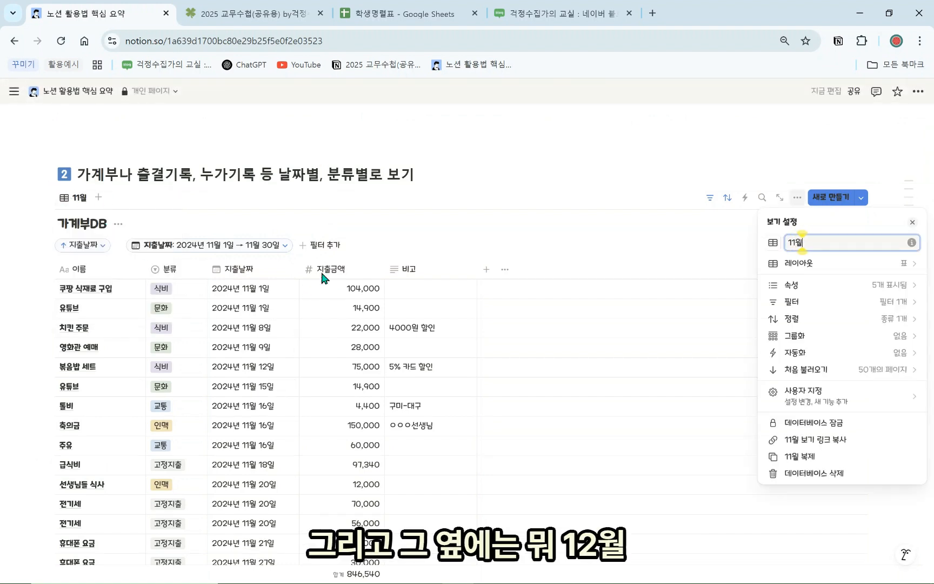
key("Escape")
scroll(281, 330, "up", 3)
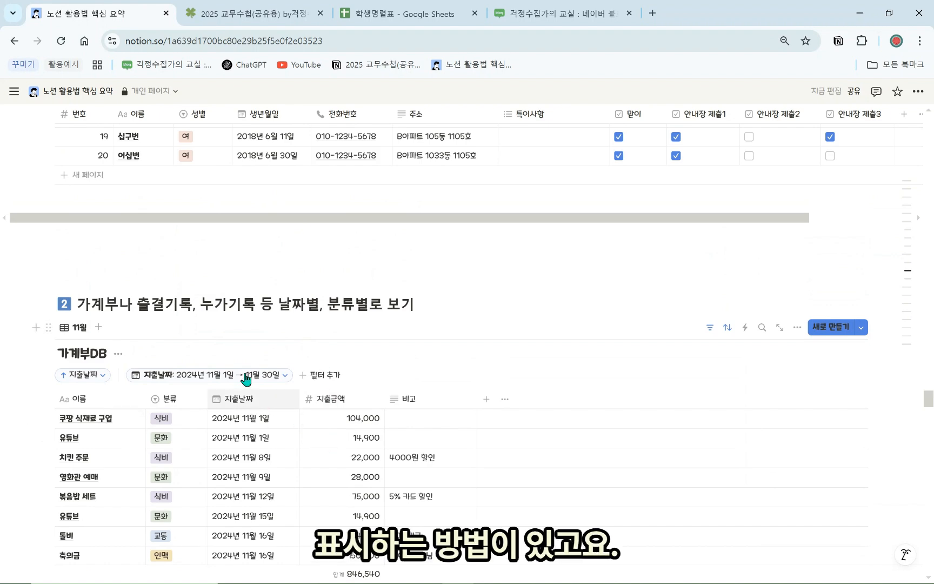
scroll(246, 380, "down", 2)
scroll(215, 431, "down", 3)
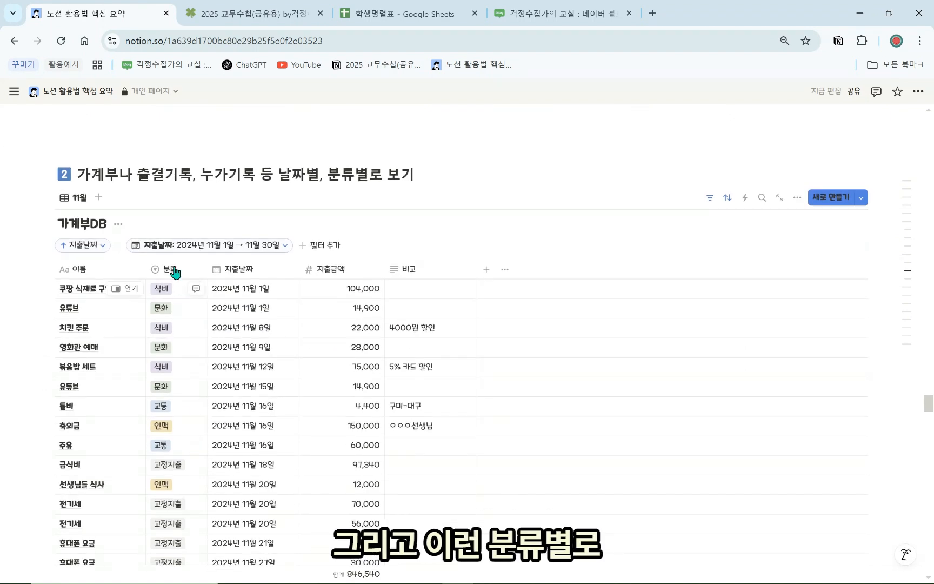
scroll(160, 374, "up", 2)
left_click(75, 198)
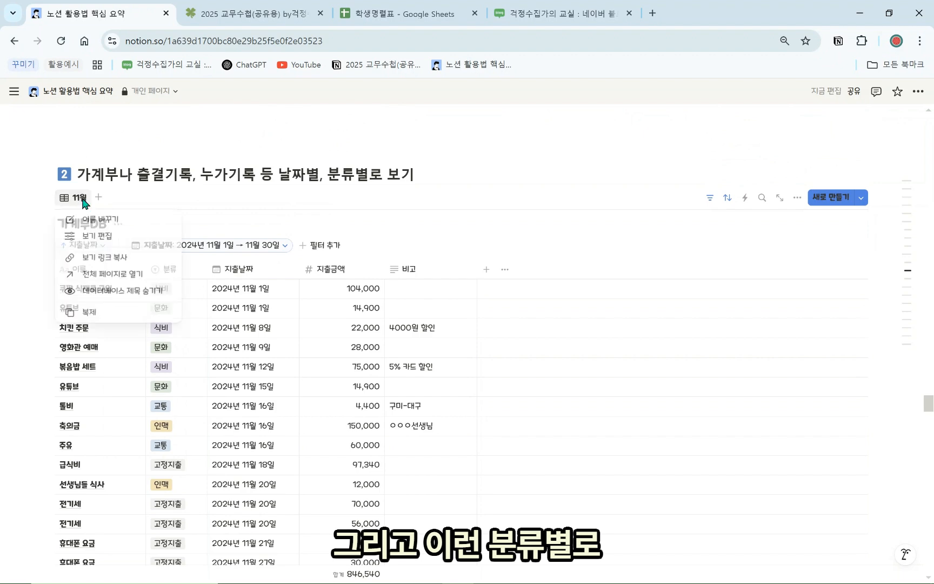
left_click(413, 342)
scroll(162, 410, "down", 3)
scroll(175, 352, "up", 4)
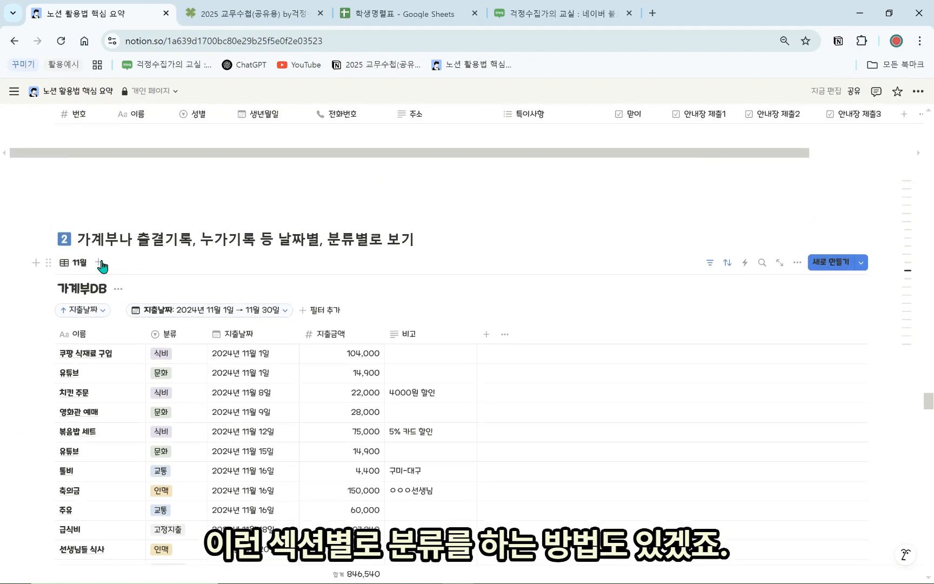
Duplicate the 11월 view as 11월 (1) and remove its 지출날짜 filter
left_click(80, 263)
left_click(129, 379)
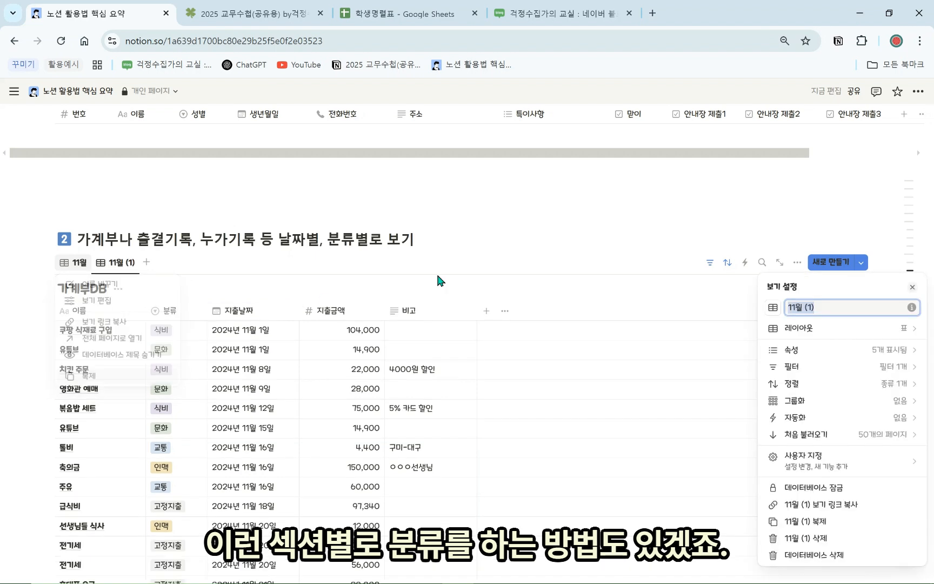
left_click(653, 287)
left_click(277, 309)
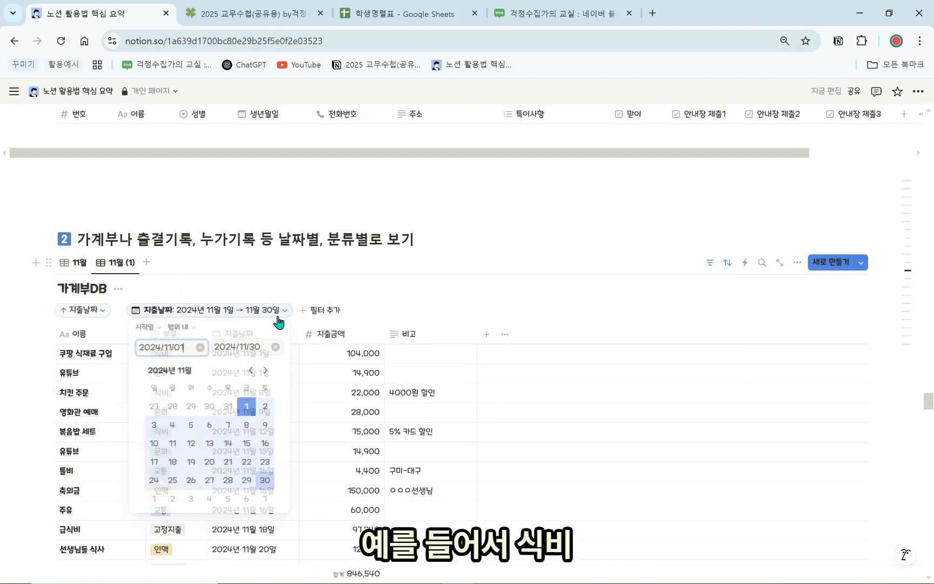
left_click(281, 327)
left_click(296, 331)
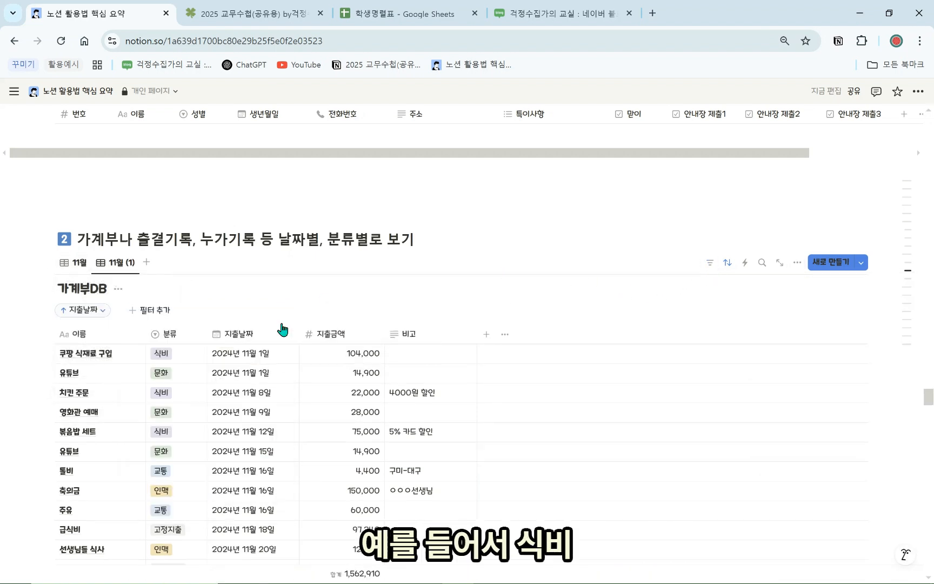
Add a 분류 filter showing only 생활비 entries, totalling 52,010
left_click(142, 311)
left_click(130, 376)
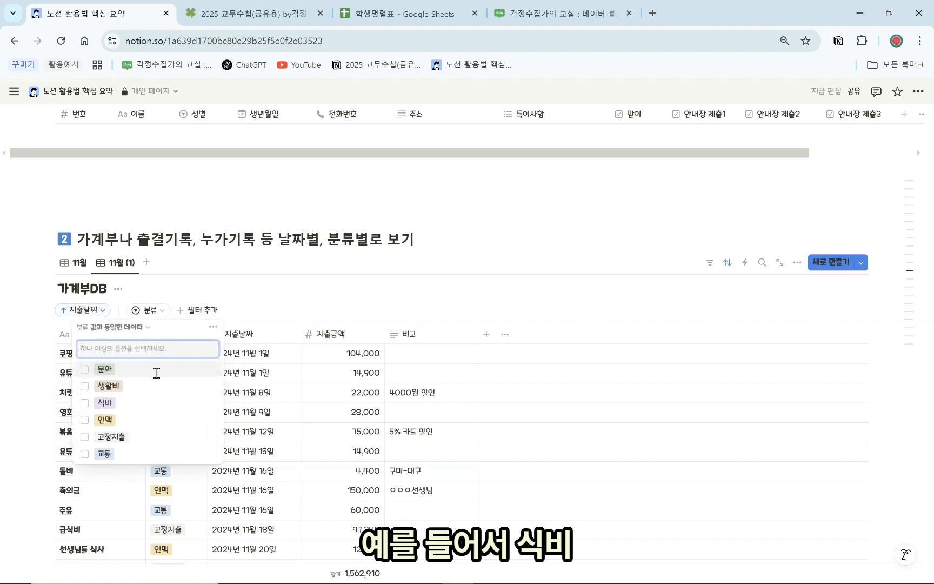
left_click(133, 407)
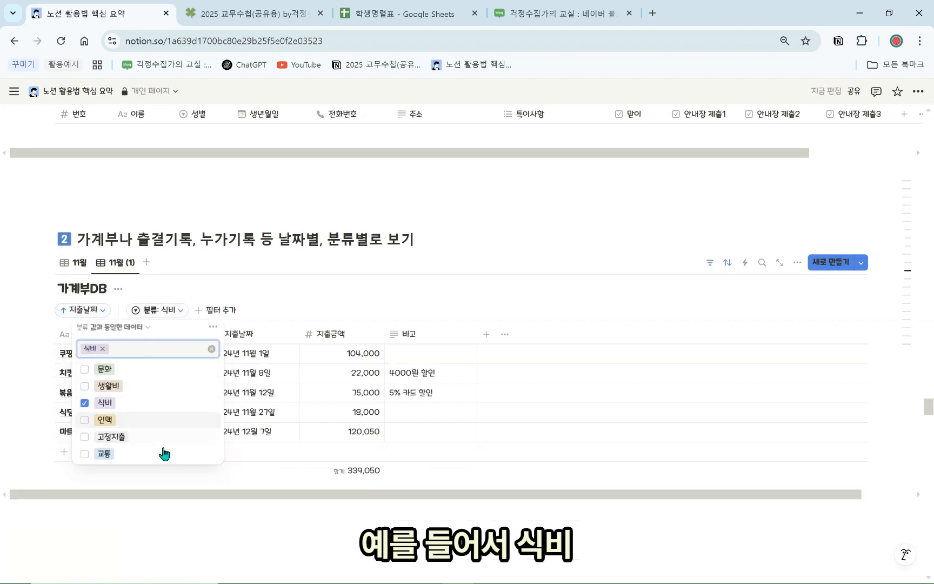
left_click(249, 285)
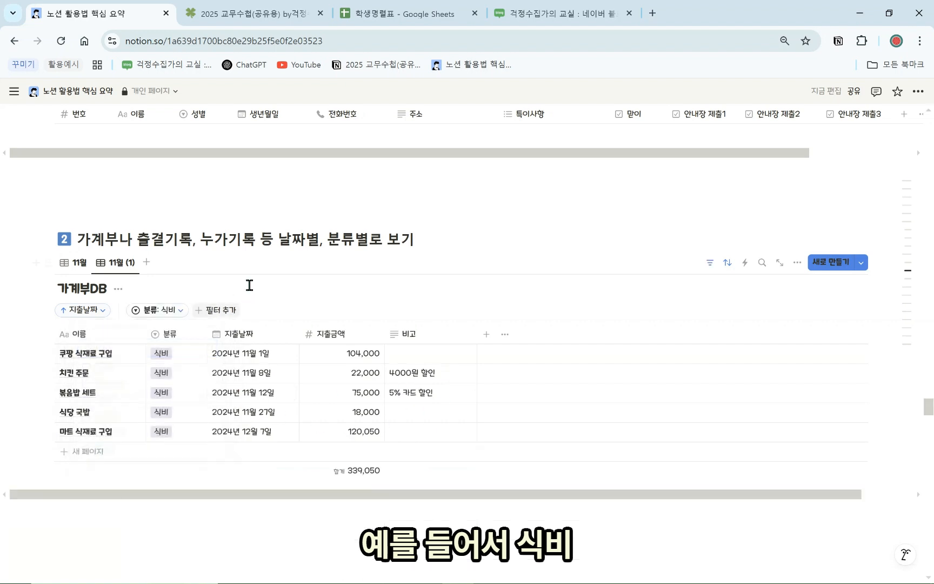
left_click(157, 313)
left_click(96, 387)
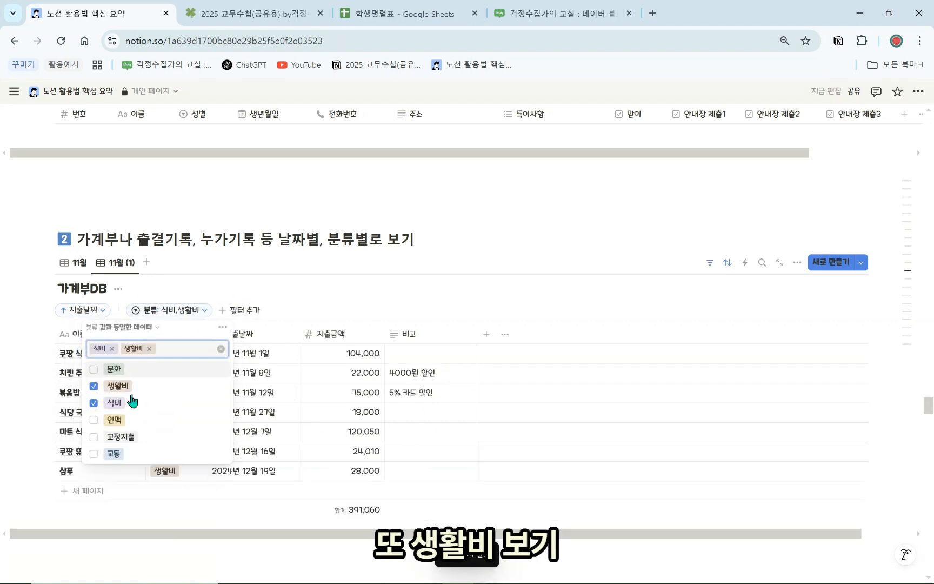
left_click(96, 403)
left_click(460, 461)
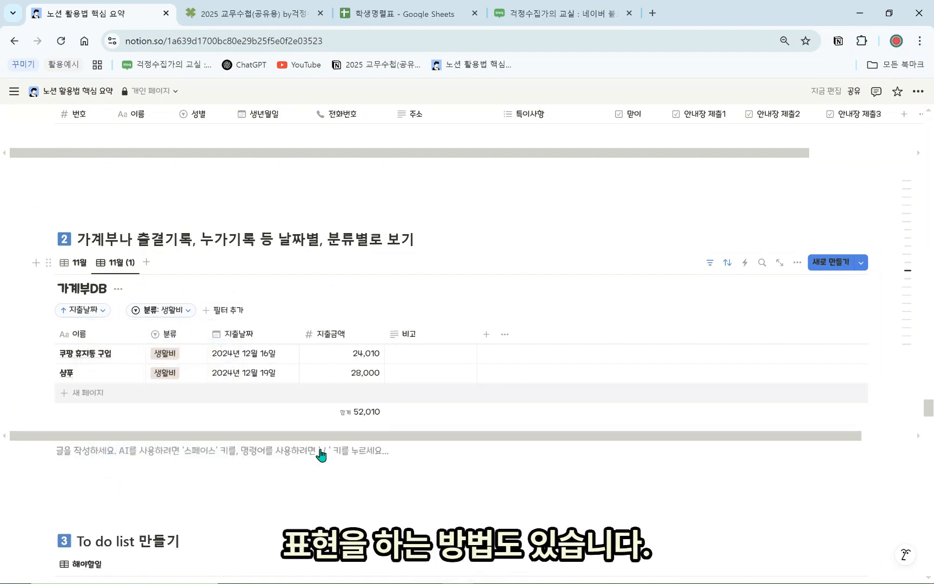
left_click(180, 312)
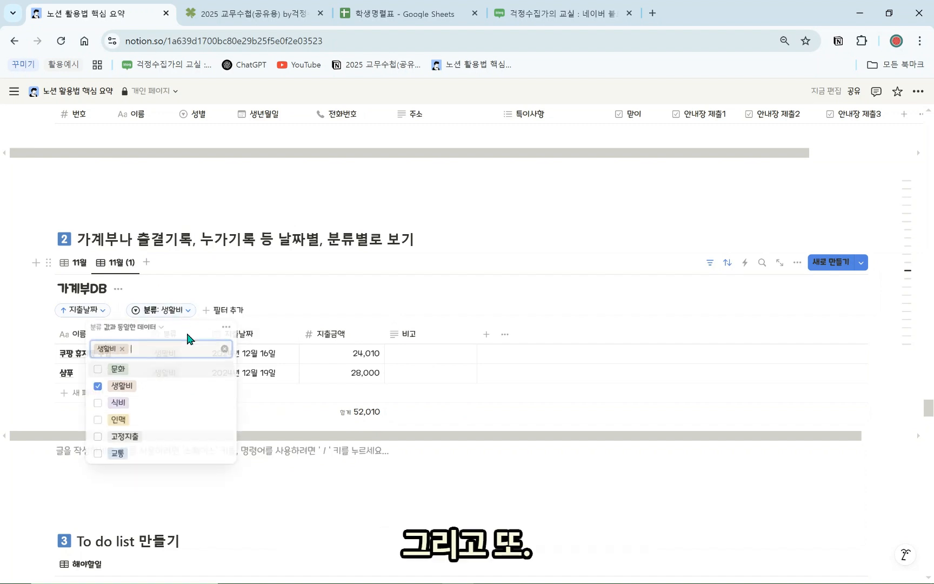
Replace the 분류 filter with a 지출날짜 filter relative to today
left_click(226, 327)
left_click(250, 331)
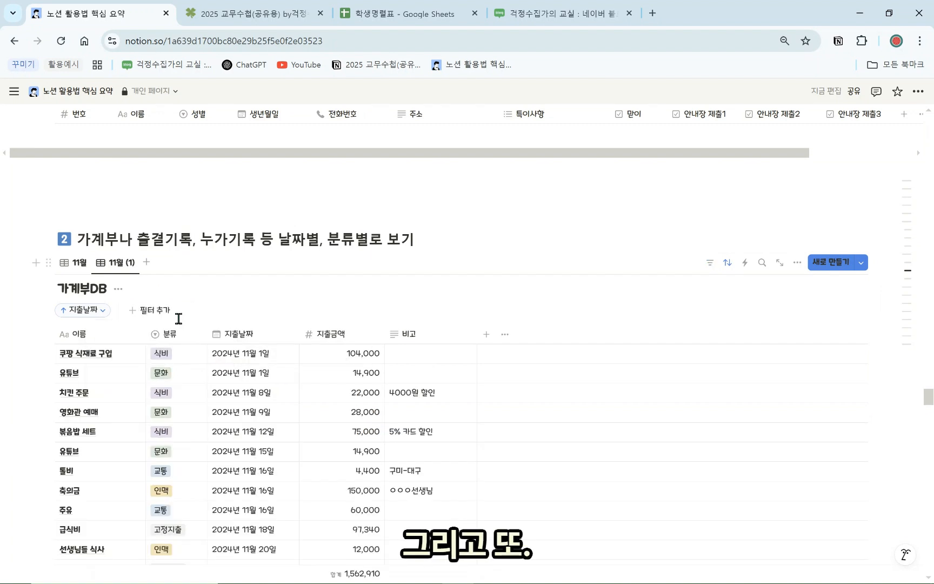
left_click(163, 314)
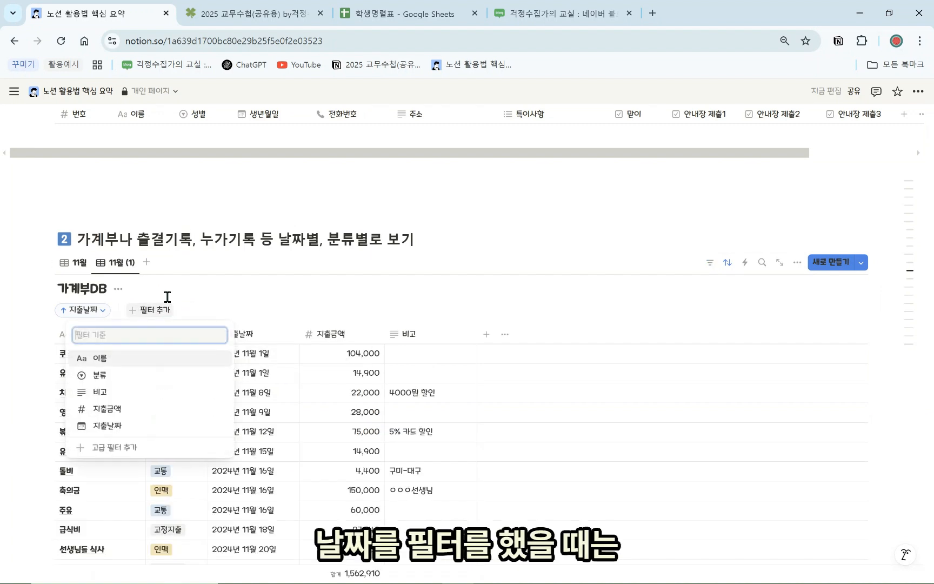
left_click(131, 428)
left_click(152, 327)
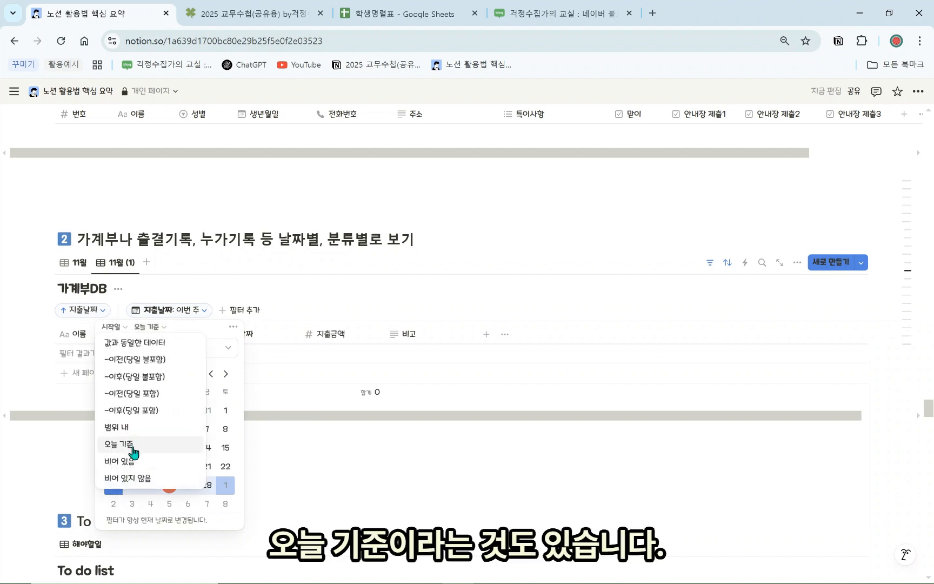
left_click(130, 445)
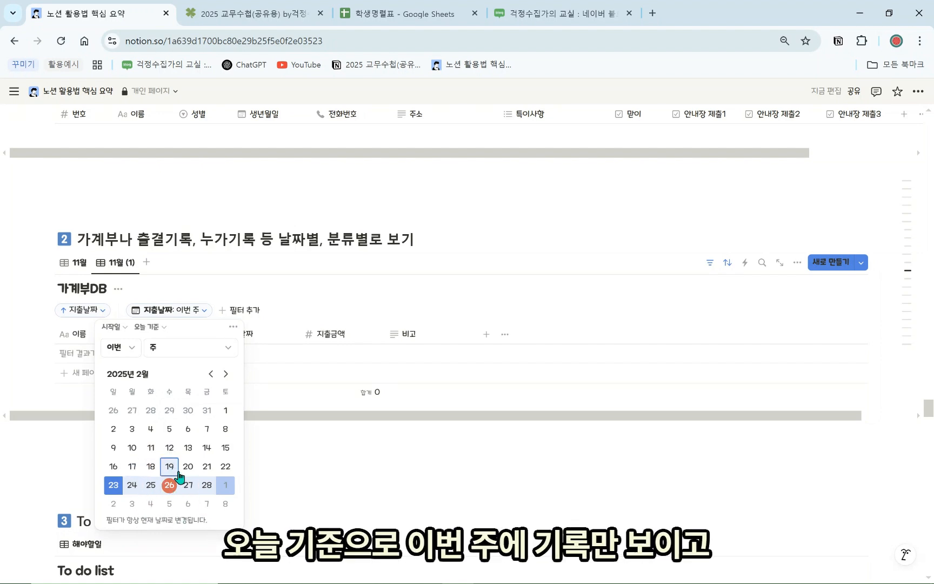
Change the date filter period from 주 to 월, showing this month's entries
left_click(154, 347)
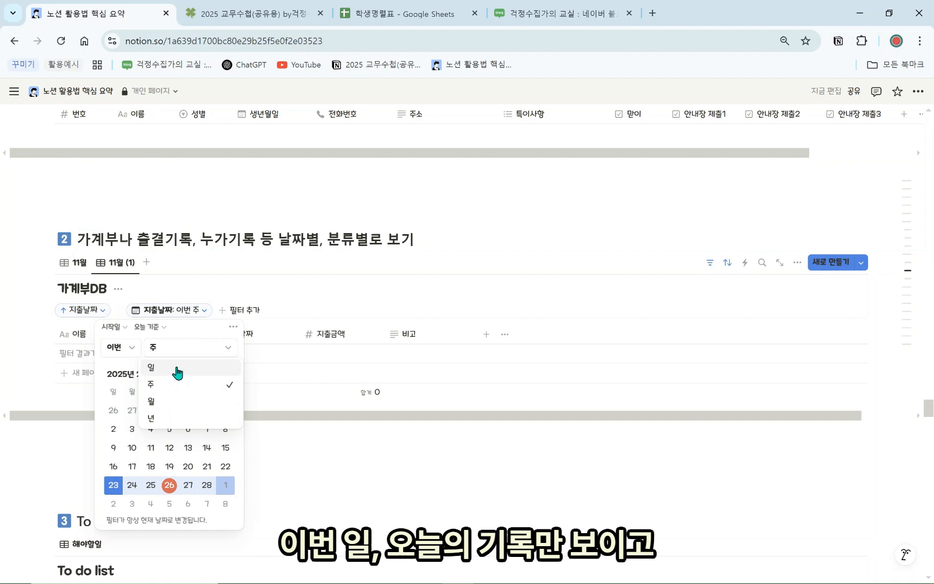
left_click(196, 407)
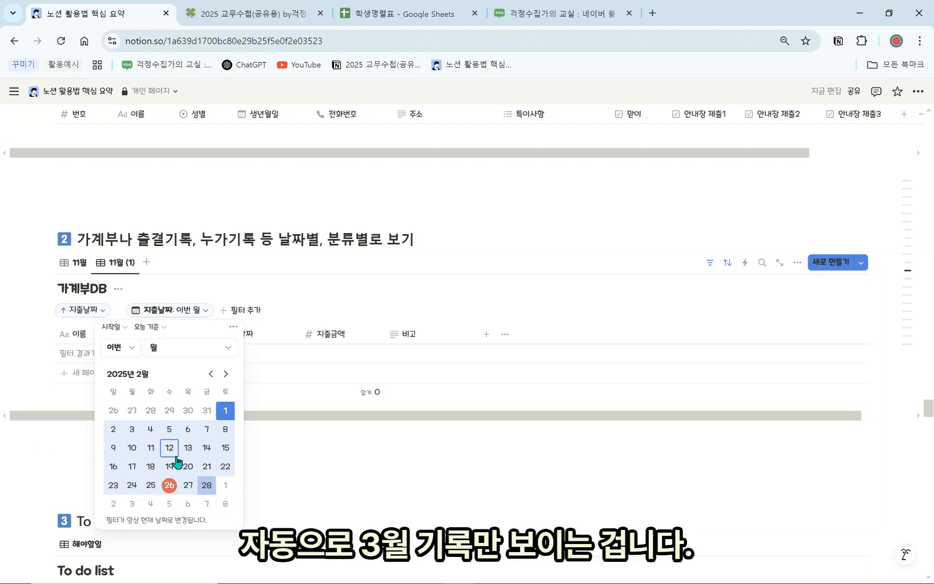
left_click(173, 351)
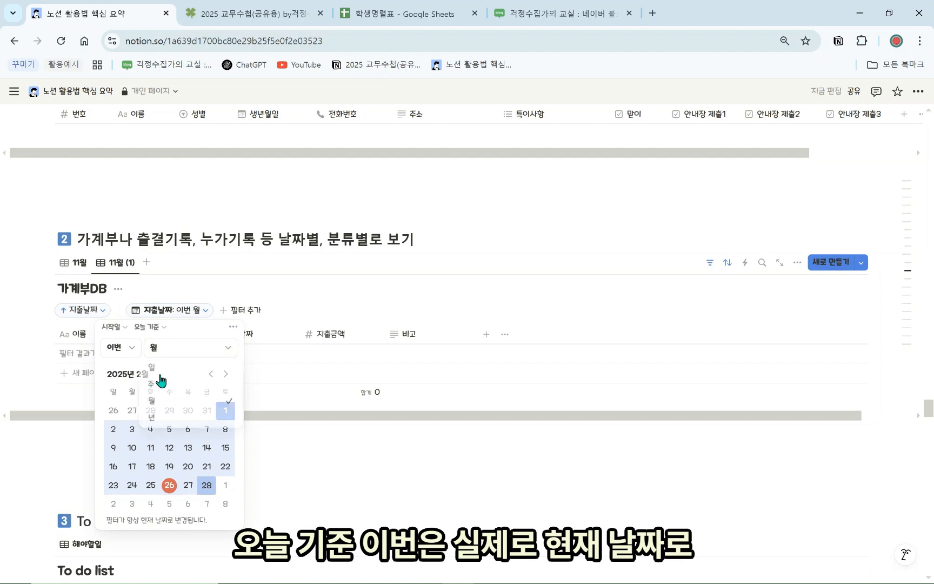
left_click(109, 372)
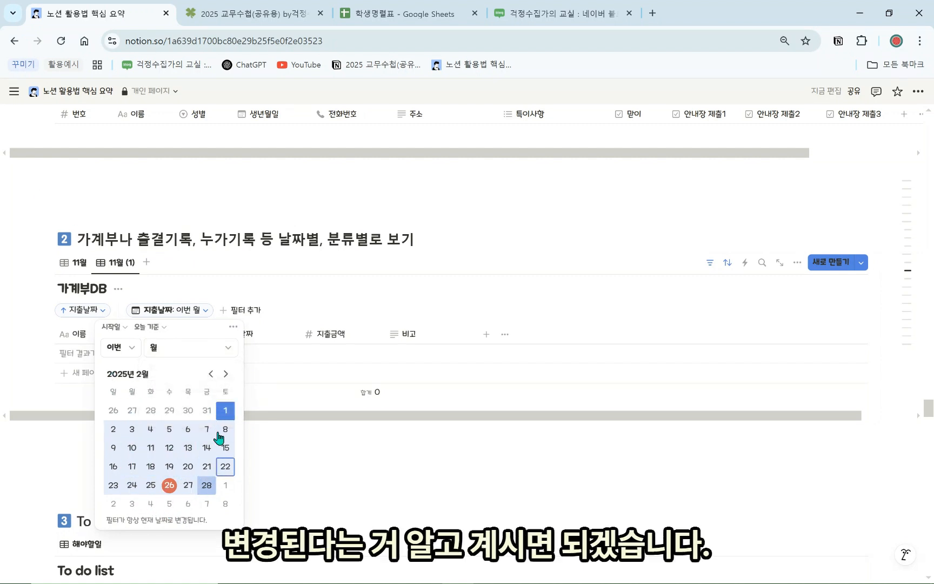
left_click(154, 327)
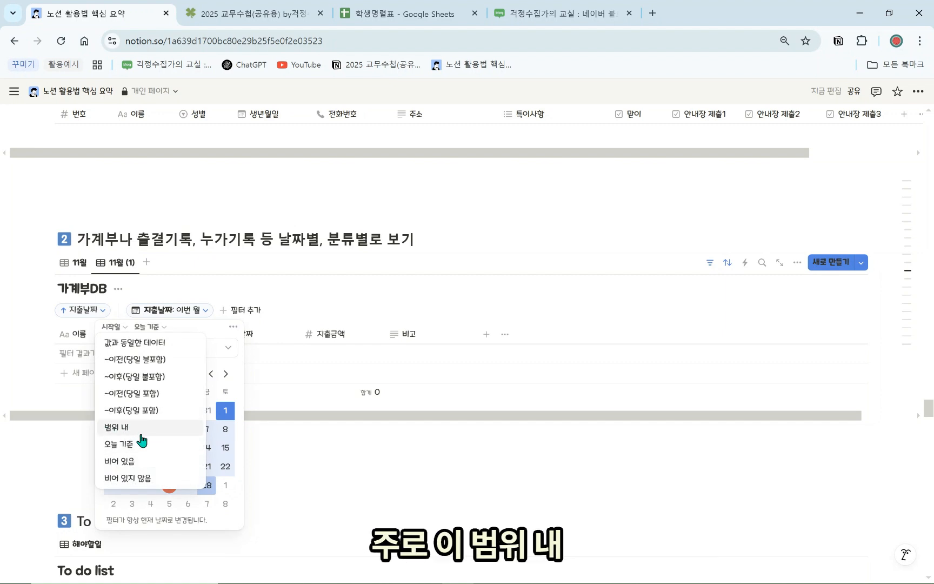
left_click(344, 461)
left_click(352, 464)
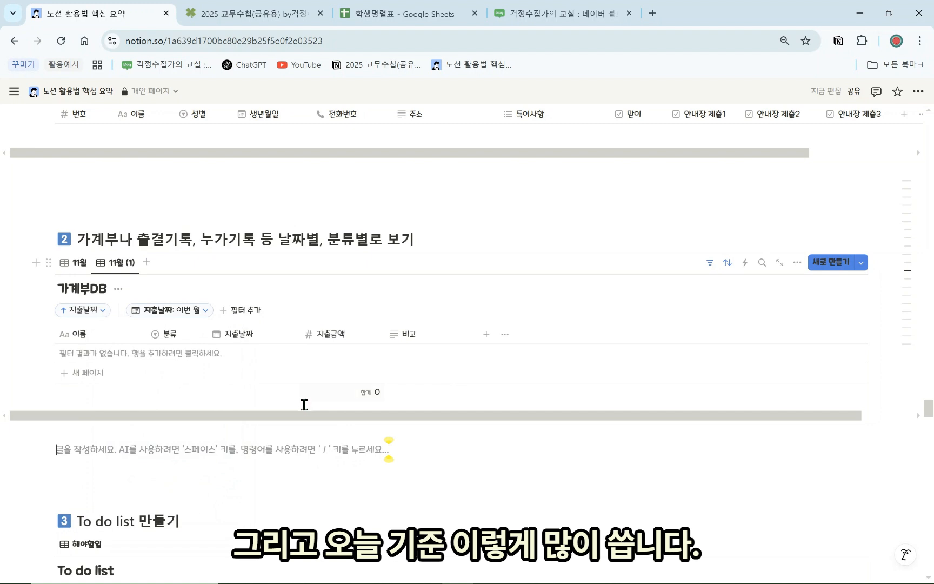
Duplicate the 해야할일 view and name the copy 완료한 일
scroll(304, 408, "down", 5)
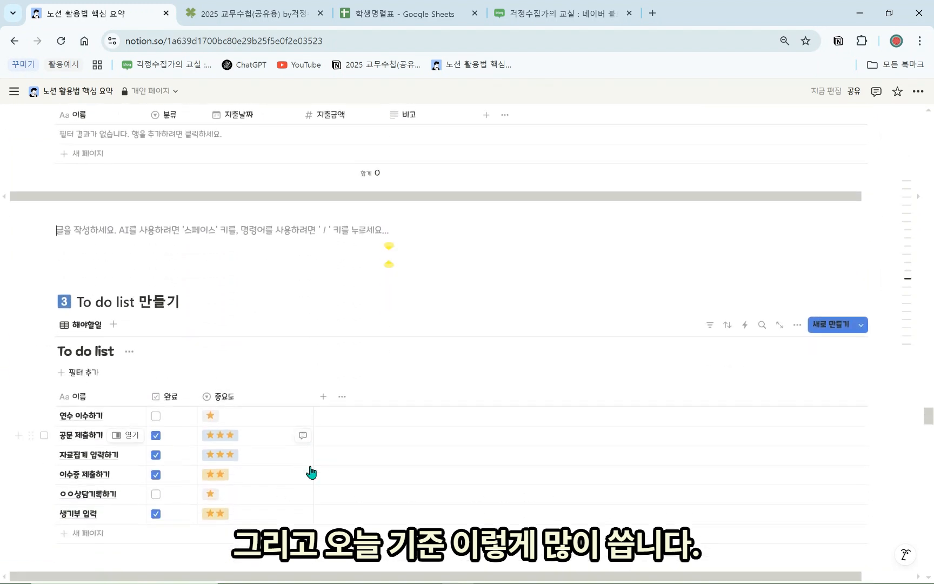
scroll(311, 473, "down", 1)
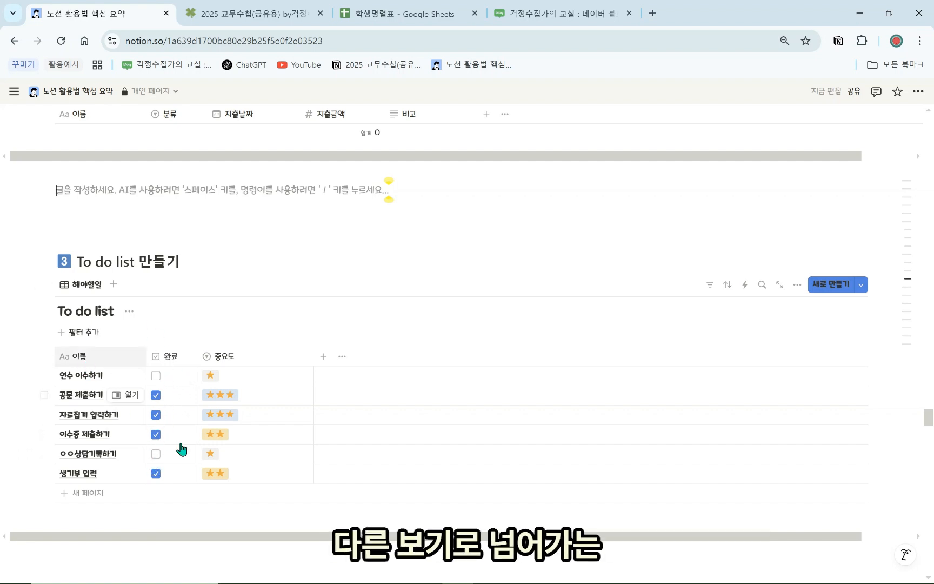
left_click(81, 285)
left_click(111, 400)
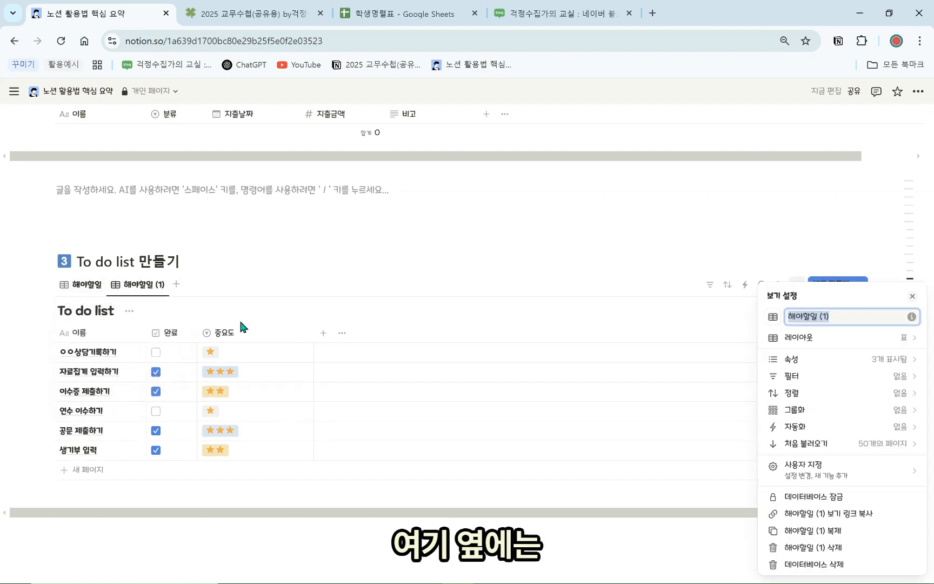
type("의")
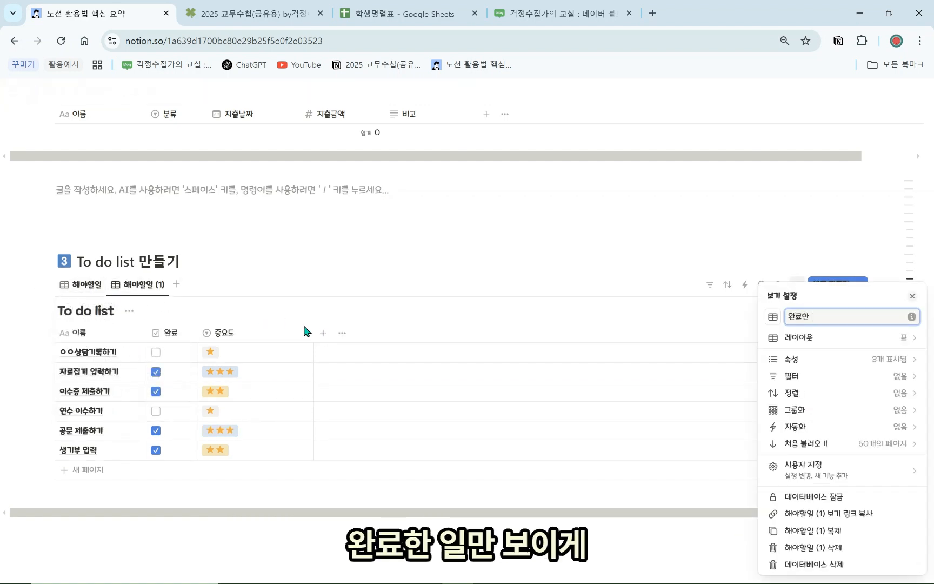
type("일")
Glance at the teacher planner example page, then return and close the view settings panel
left_click(265, 5)
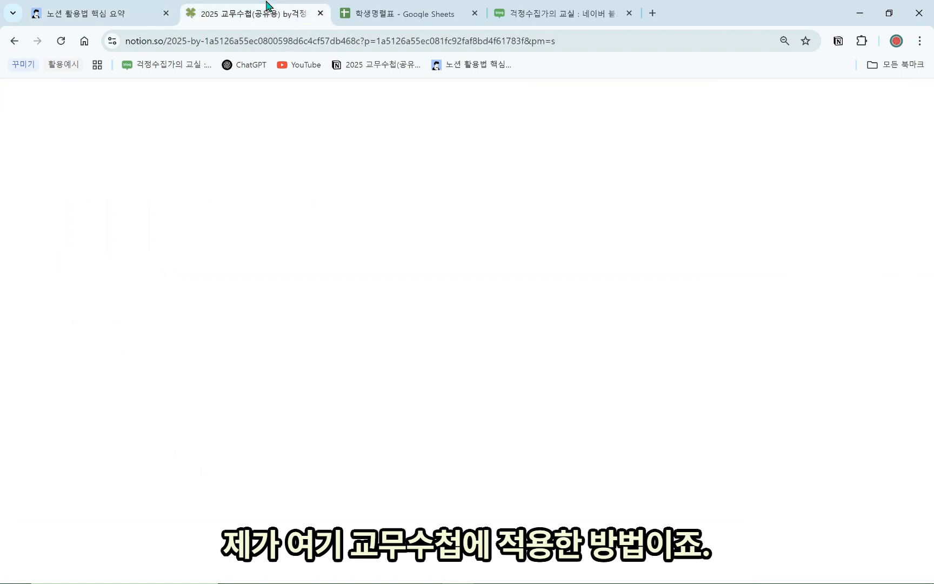
left_click(533, 93)
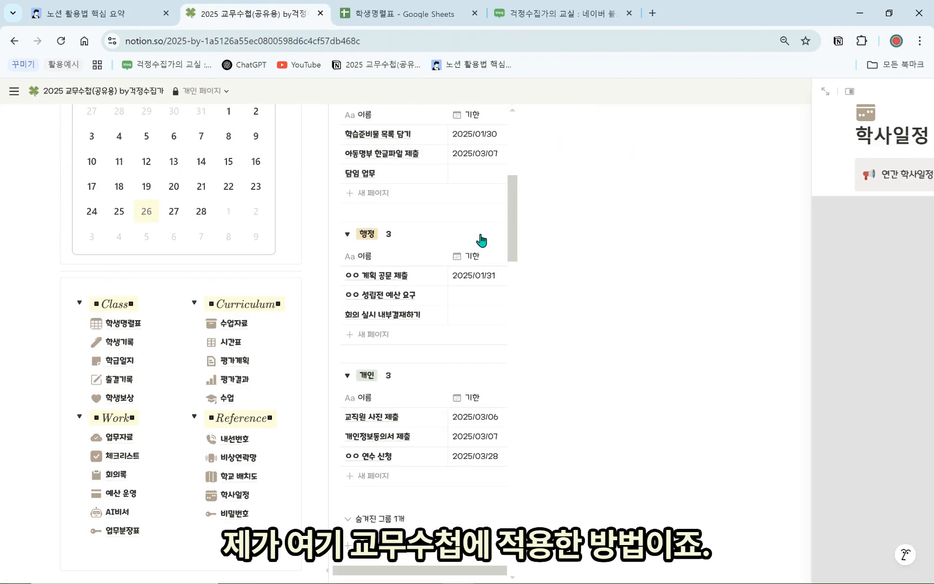
left_click(128, 10)
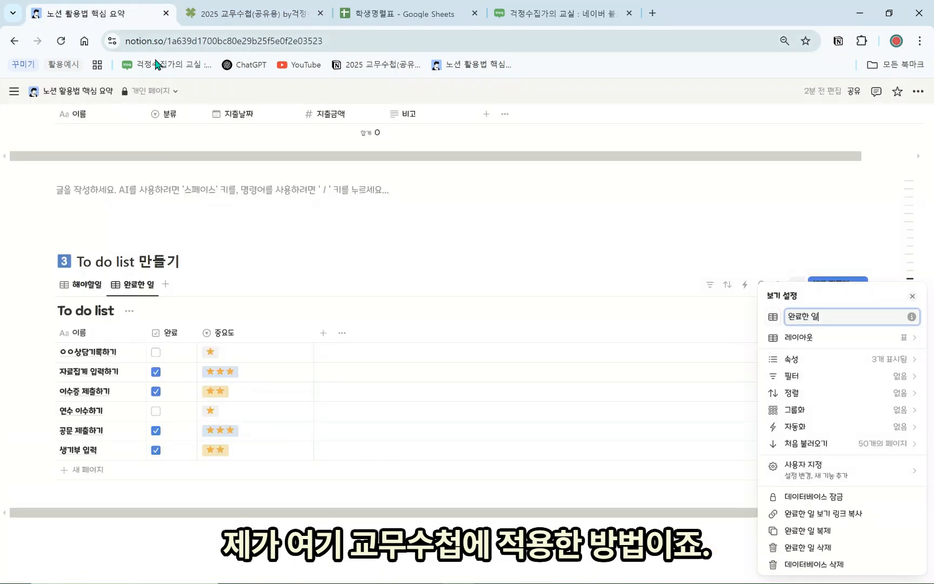
left_click(261, 275)
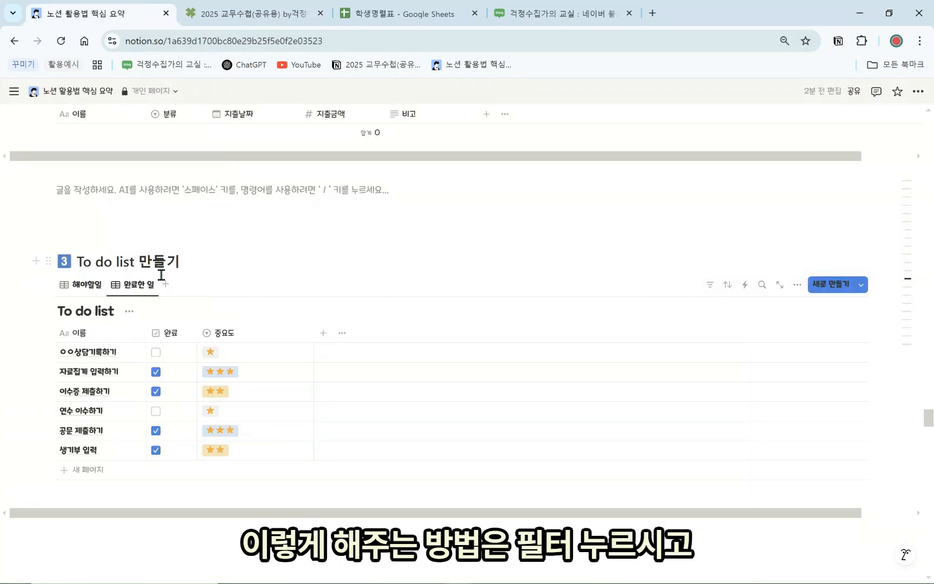
Filter the 완료한 일 view to show only tasks with 완료 checked
left_click(710, 286)
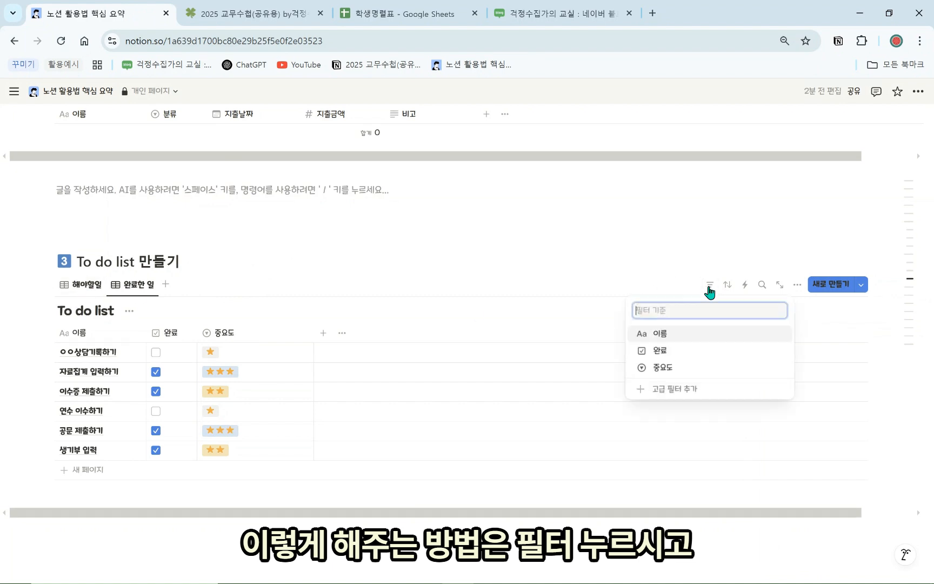
left_click(692, 352)
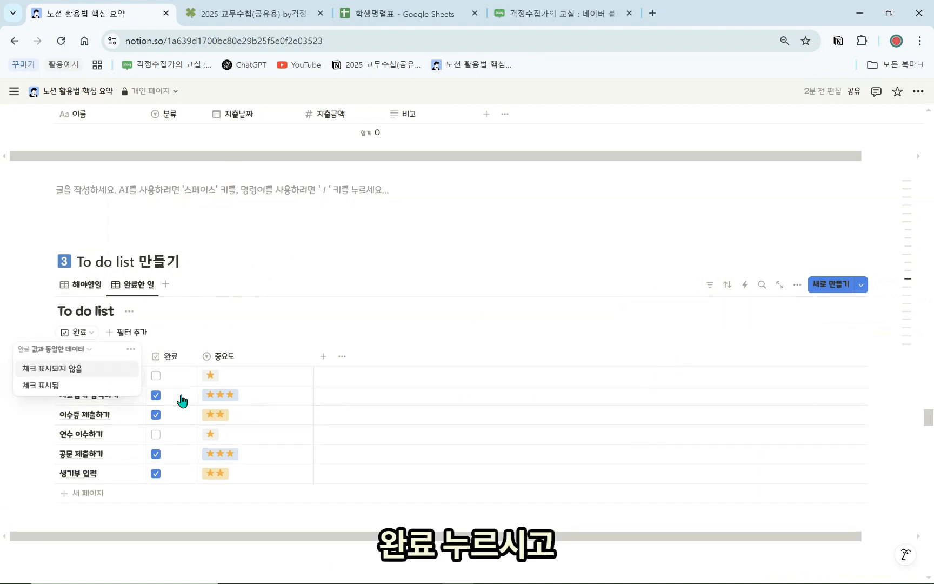
left_click(86, 369)
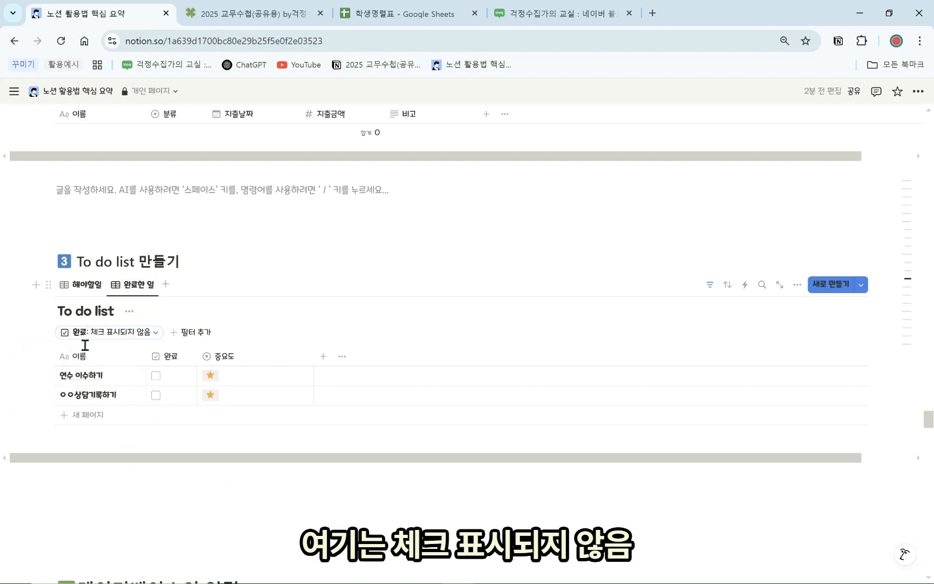
left_click(124, 331)
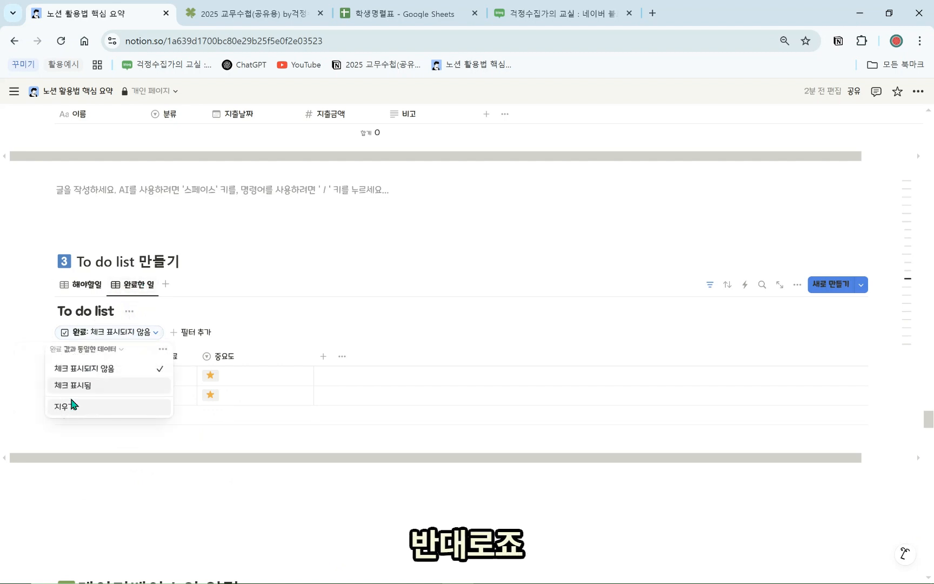
left_click(76, 387)
Filter the 해야할일 view to show only tasks with 완료 unchecked
left_click(87, 285)
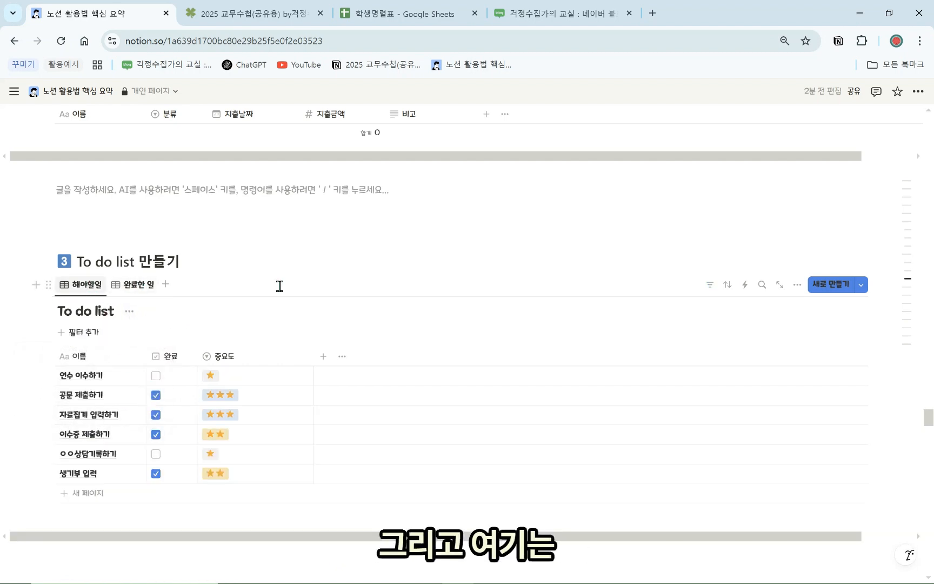
left_click(710, 284)
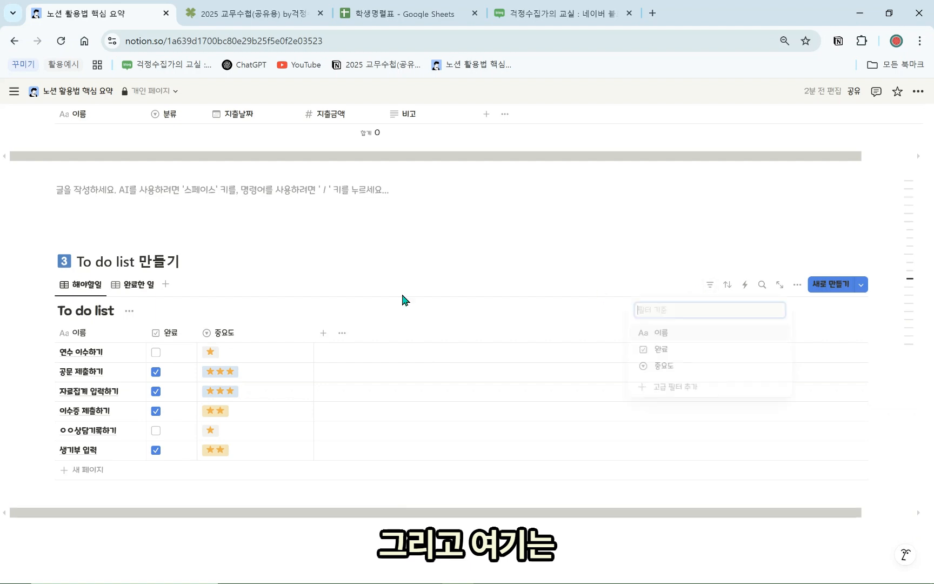
left_click(657, 350)
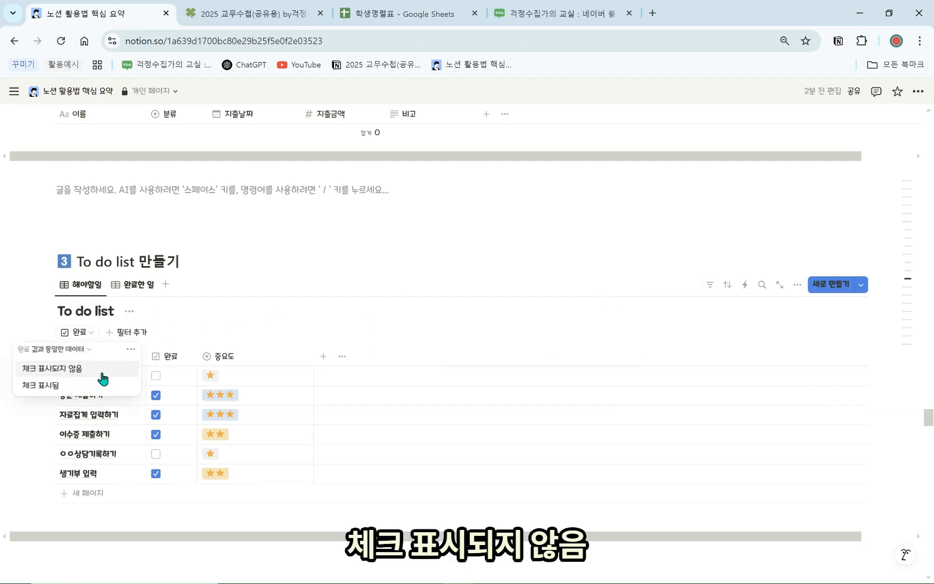
left_click(101, 376)
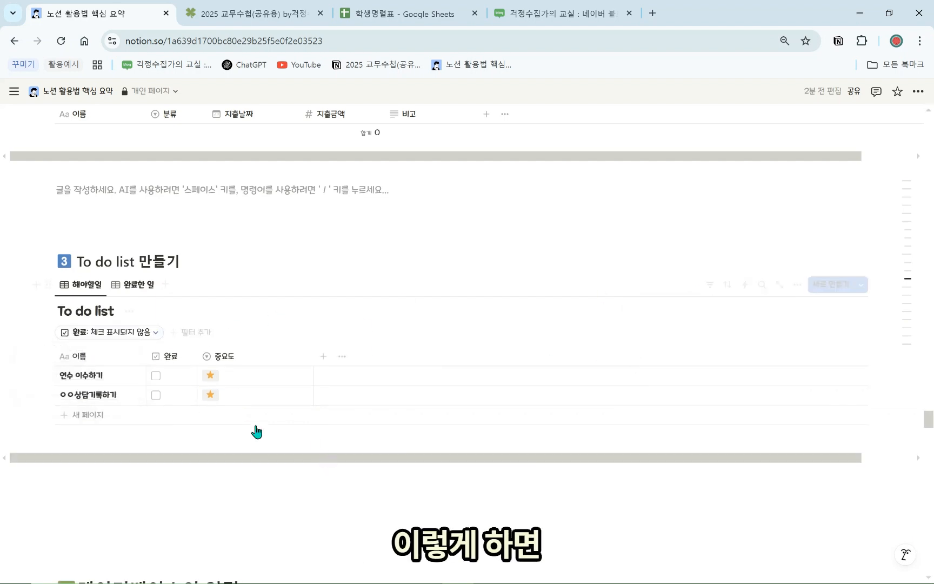
Mark ○○상담기록하기 as done and confirm it appears in 완료한 일
left_click(157, 395)
left_click(135, 286)
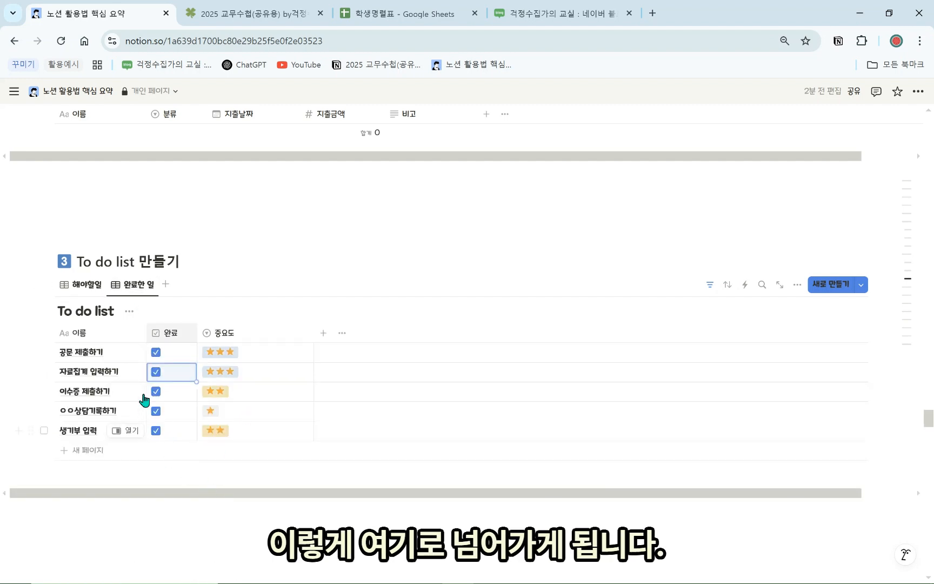
left_click(224, 262)
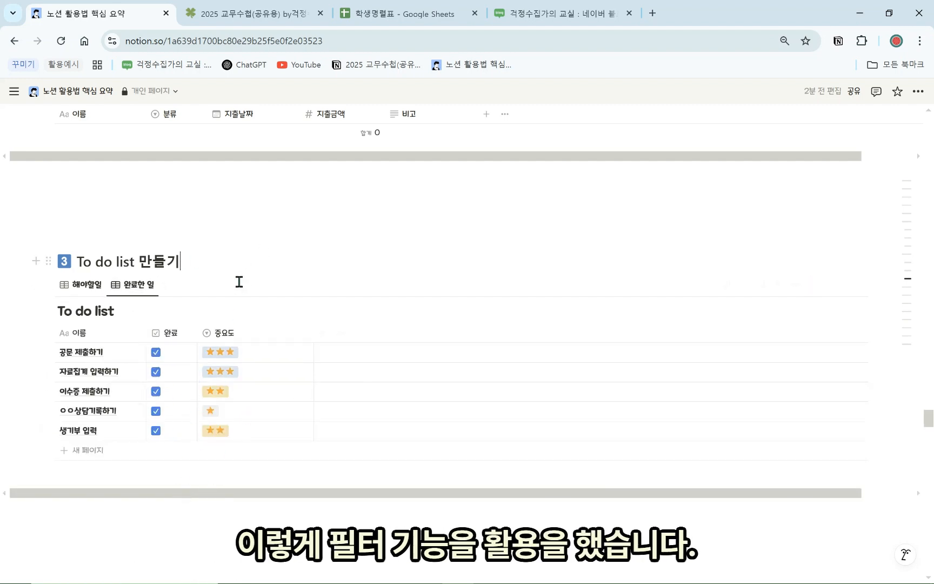
scroll(267, 271, "down", 3)
Dock the sidebar, fold the 노션 활용법 핵심 요약 subpages, and type /데이터 above 데이터베이스의 연결
scroll(287, 308, "down", 1)
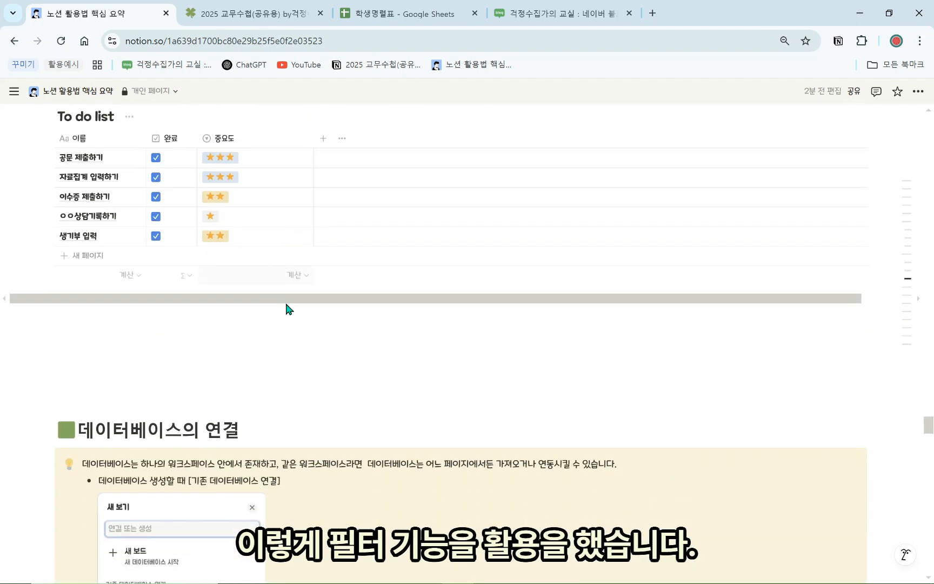
scroll(286, 309, "down", 3)
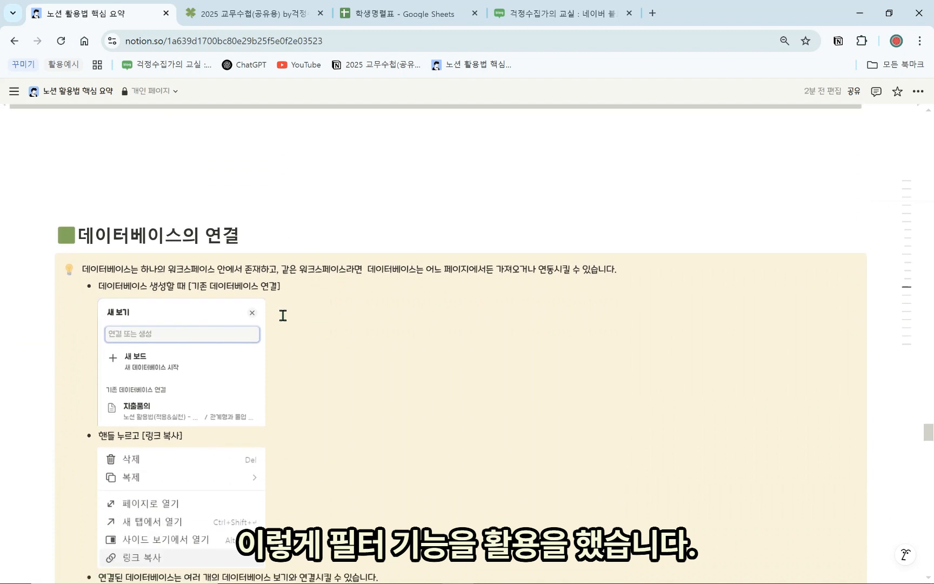
scroll(287, 316, "down", 1)
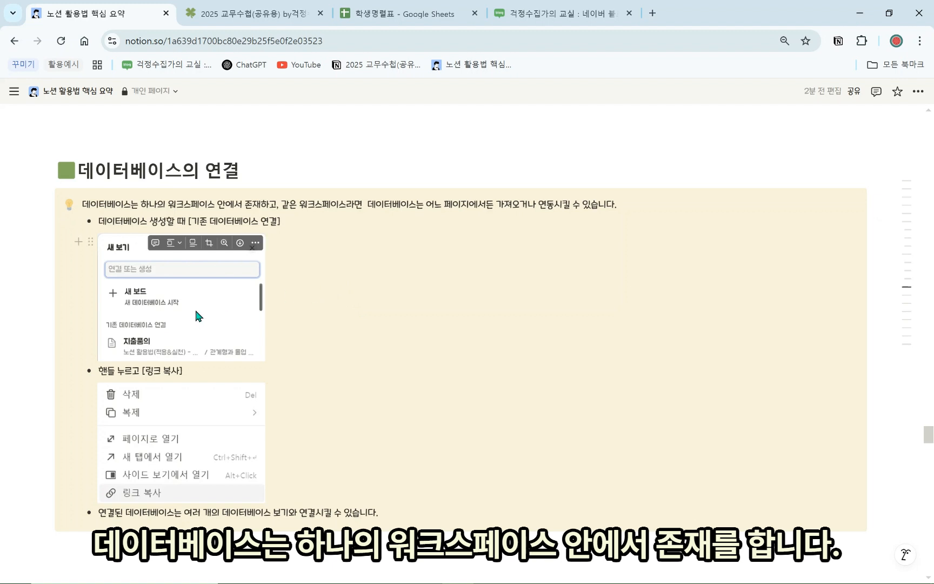
mouse_move(14, 91)
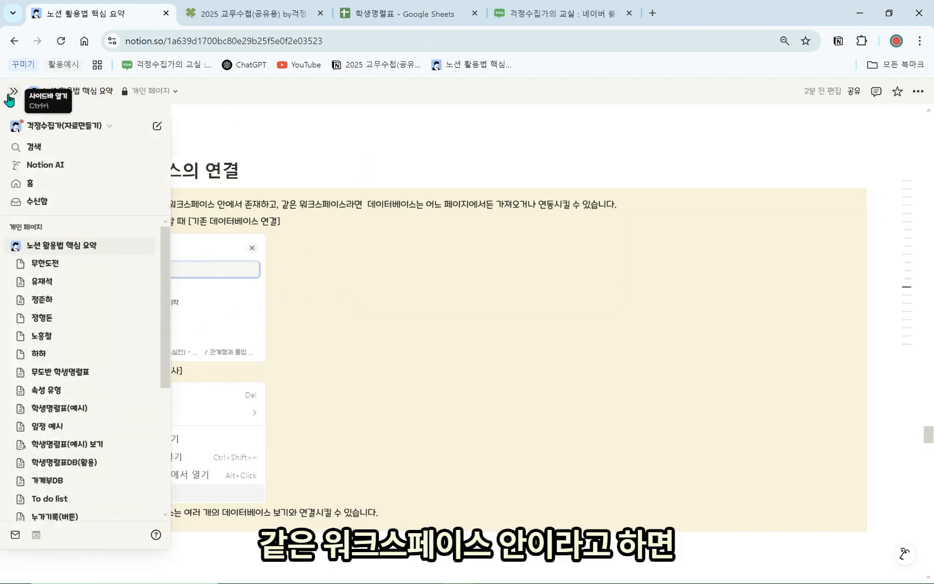
left_click(13, 91)
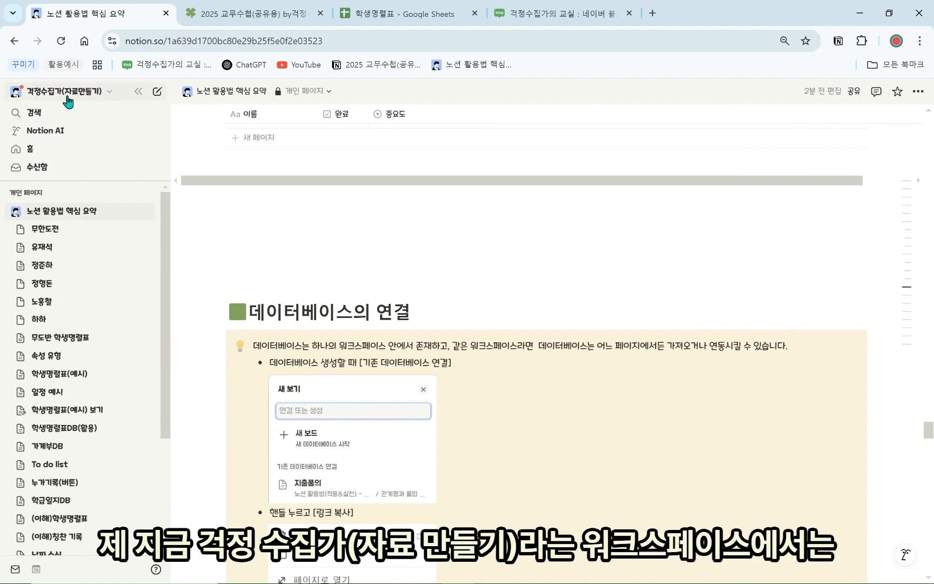
left_click(15, 212)
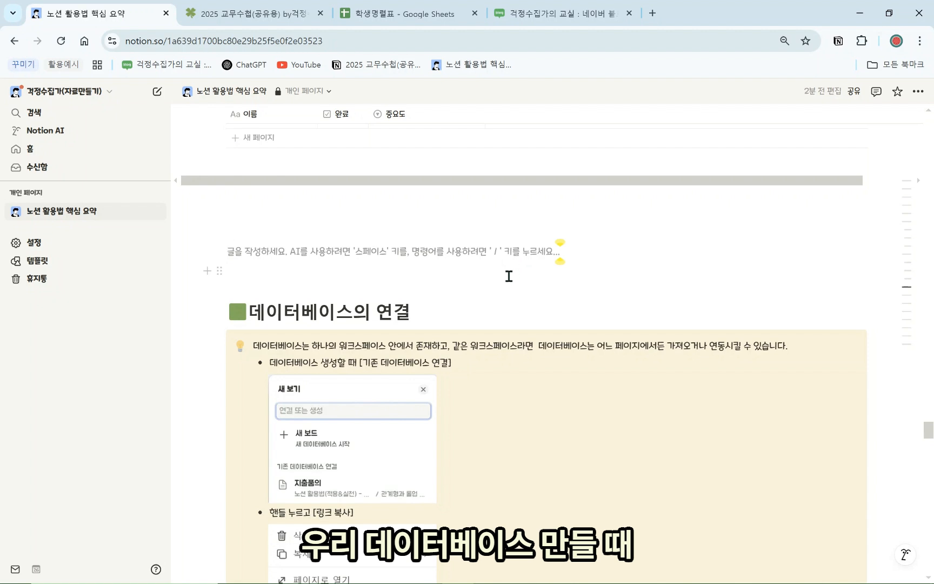
type("/데이터")
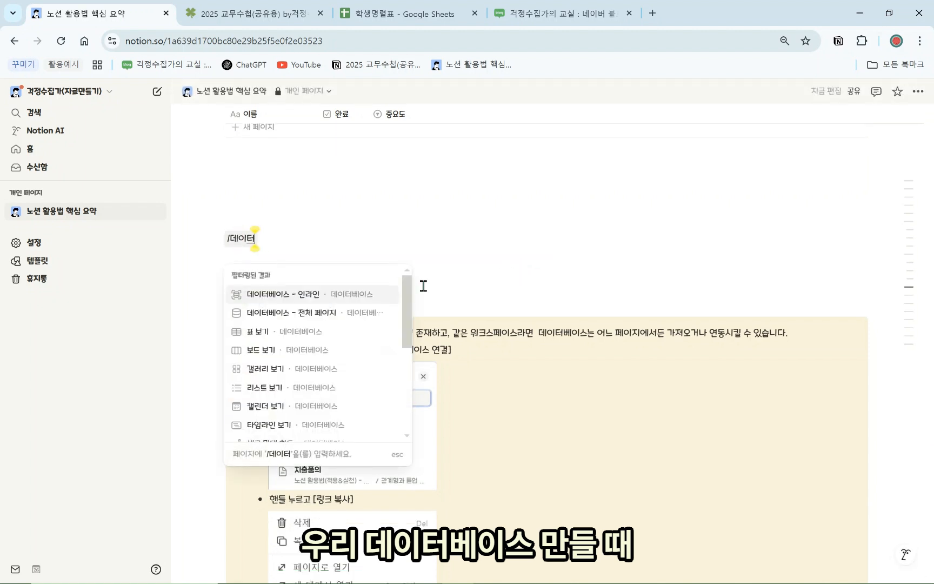
Insert an empty inline database table, dismissing the link-existing-database choices
left_click(338, 297)
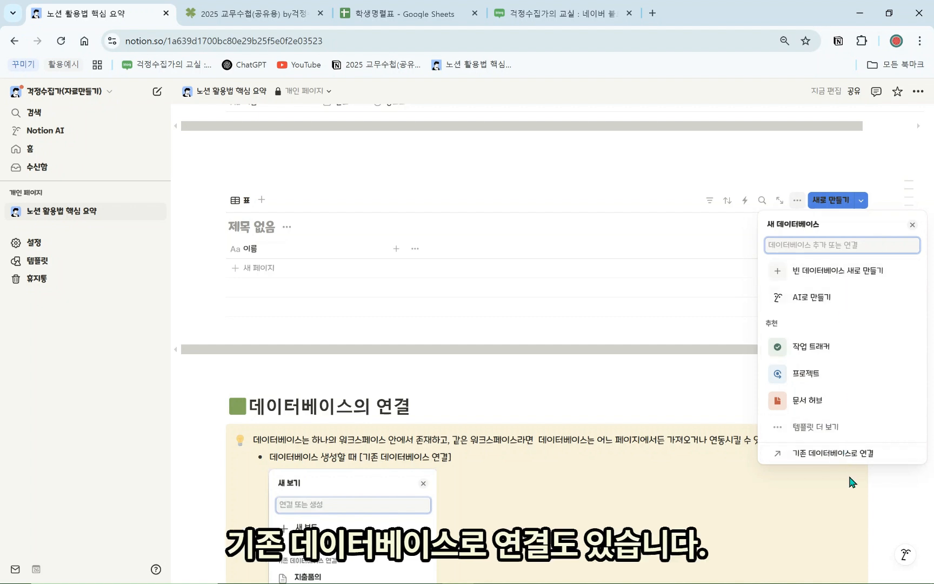
left_click(850, 458)
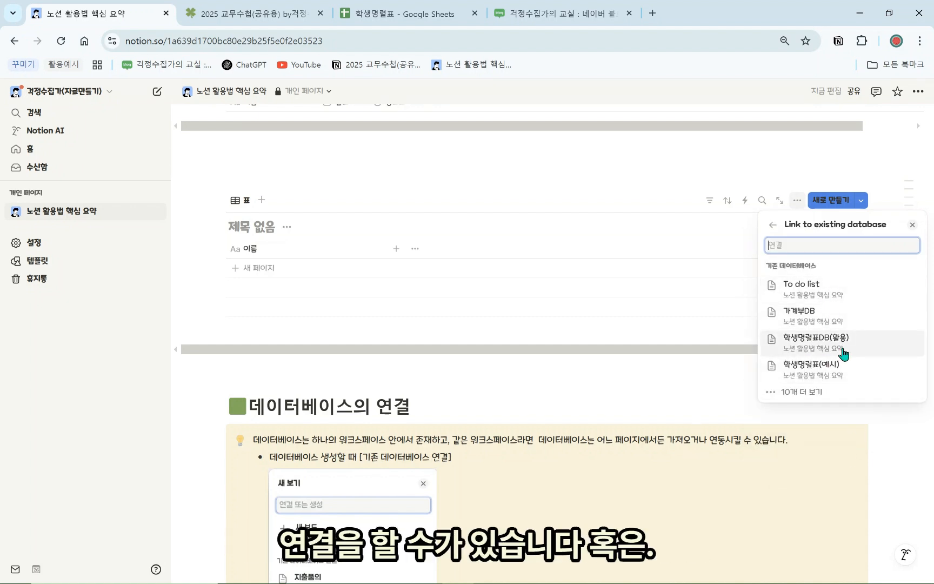
left_click(368, 312)
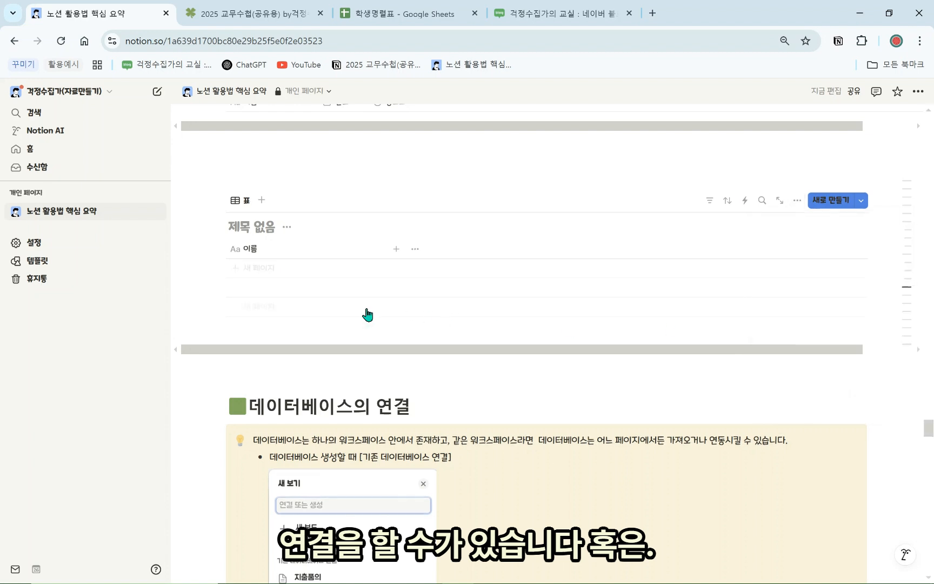
left_click(327, 332)
left_click(273, 160)
Add a board view database with 시작 전, 진행 중 and 완료 groups above the table
left_click(272, 161)
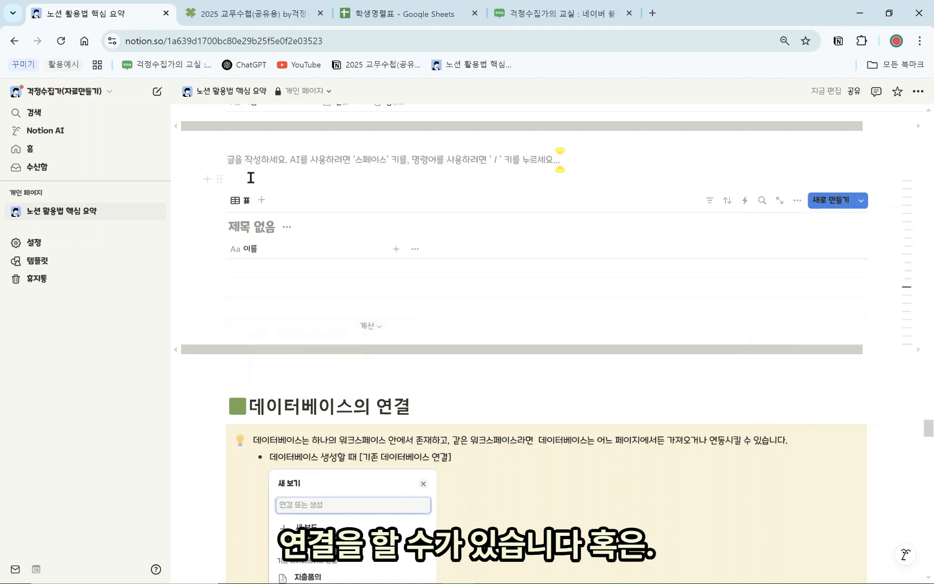
type("/데이터")
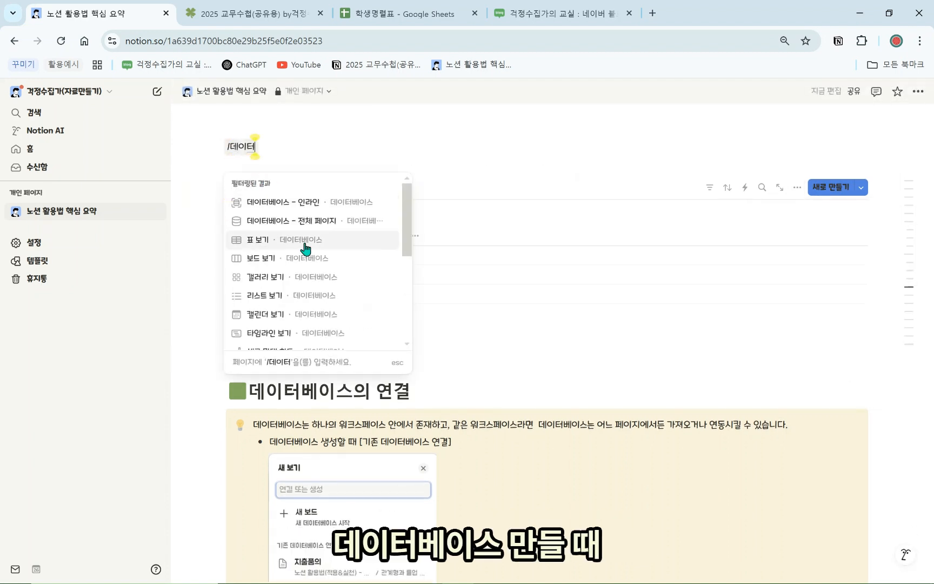
left_click(273, 262)
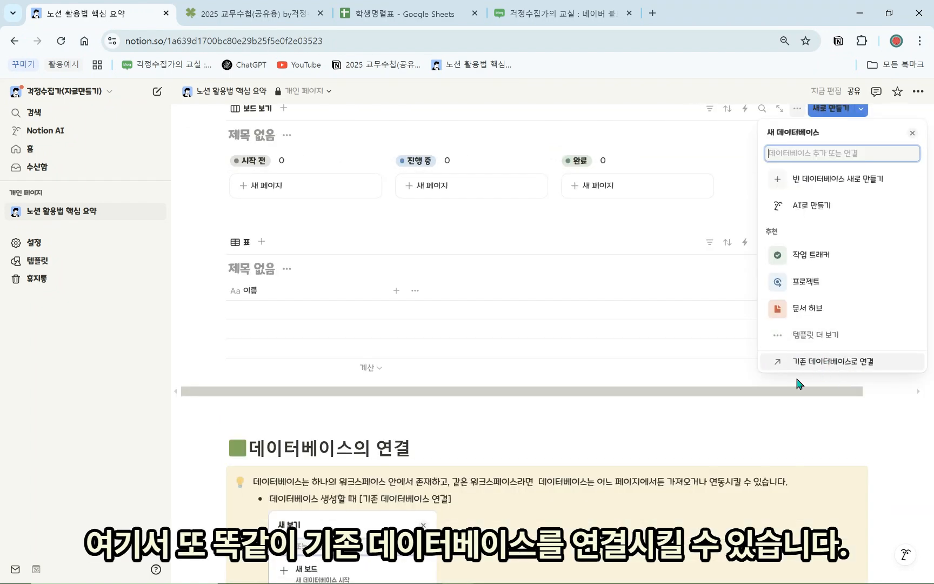
left_click(562, 328)
scroll(273, 285, "up", 6)
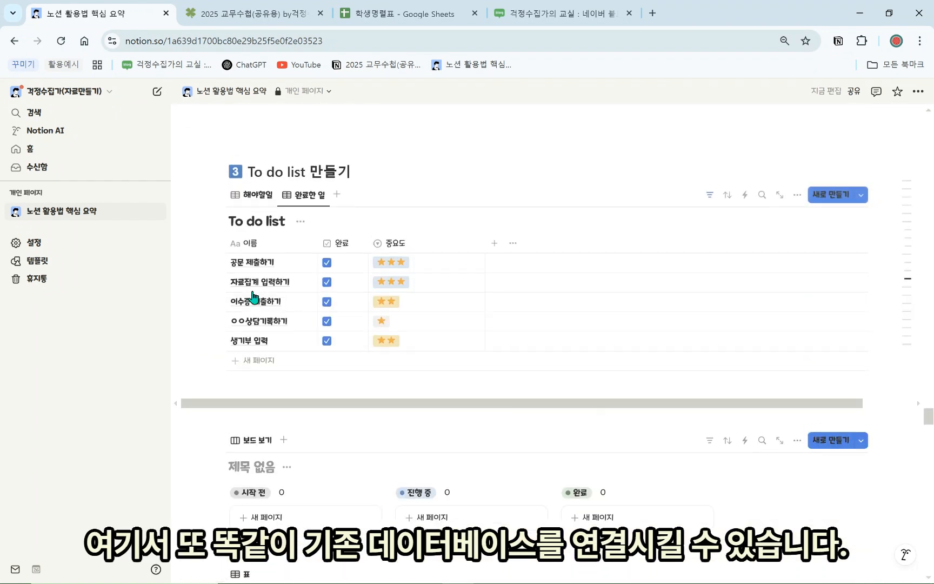
Delete the untitled board database block
scroll(309, 410, "down", 2)
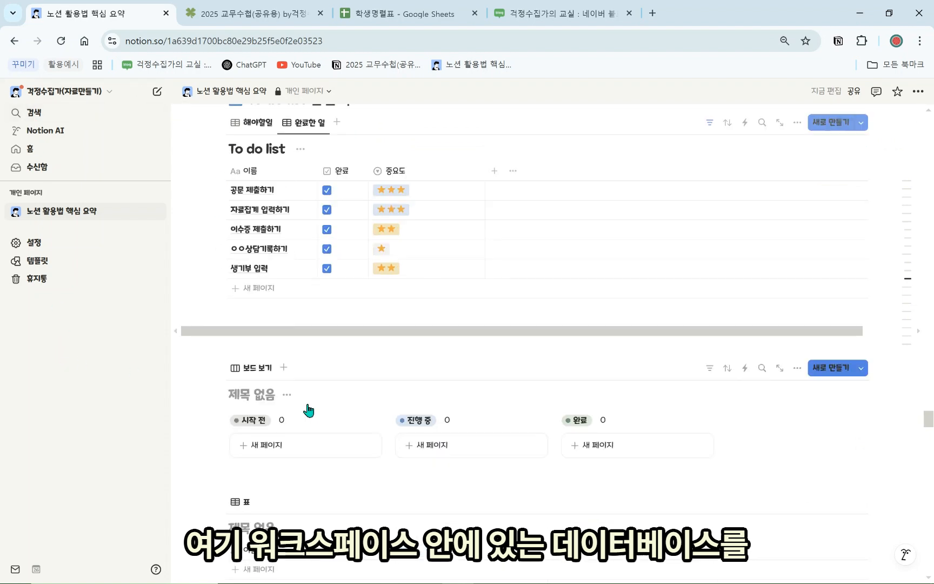
scroll(305, 427, "down", 6)
scroll(296, 294, "up", 4)
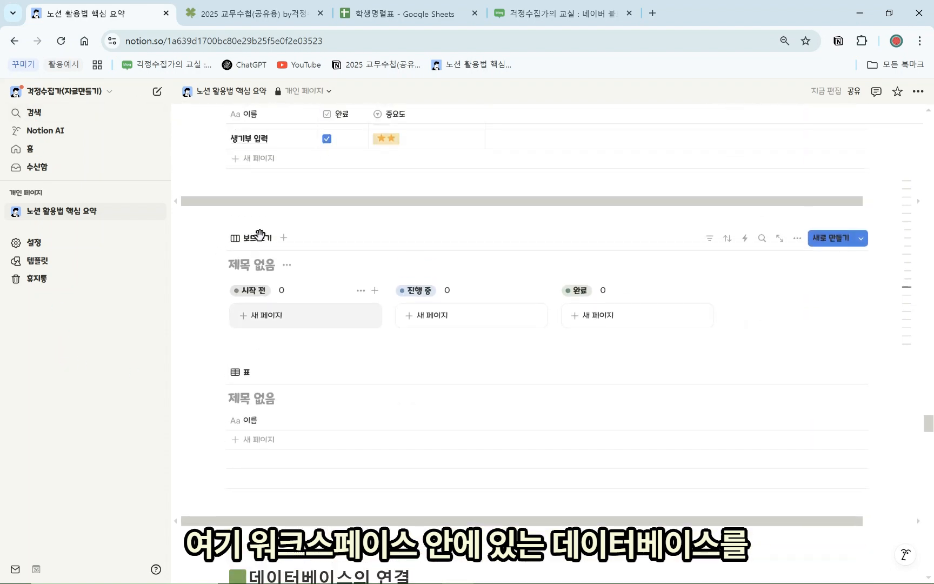
left_click(219, 238)
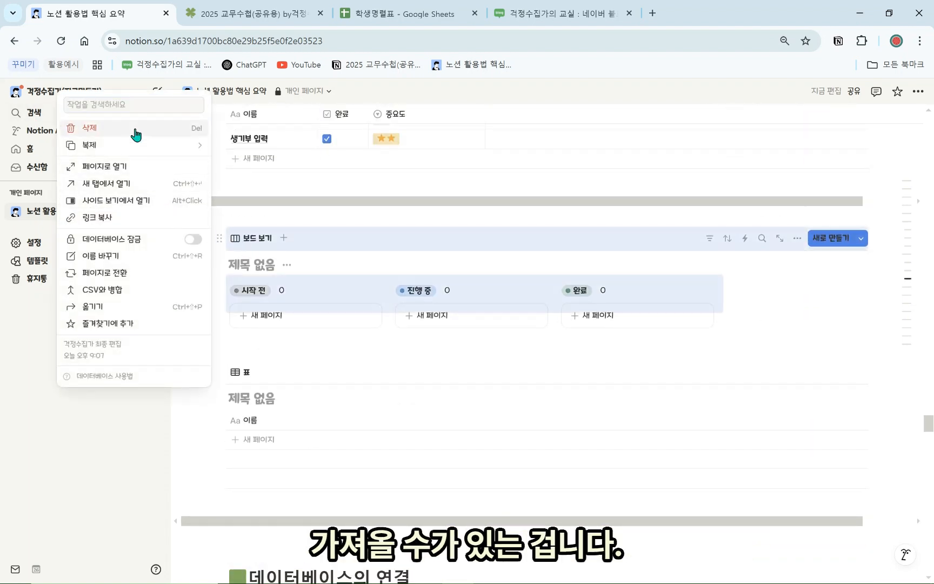
left_click(135, 132)
Scroll down to the 학생명렬표DB(활용) table with its five views
scroll(240, 373, "down", 5)
scroll(254, 365, "down", 3)
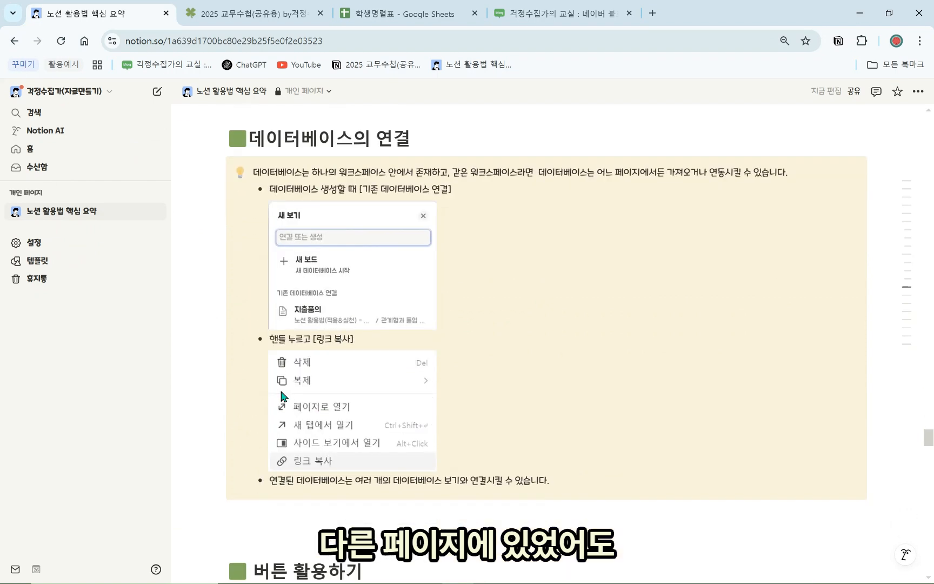
scroll(625, 510, "down", 2)
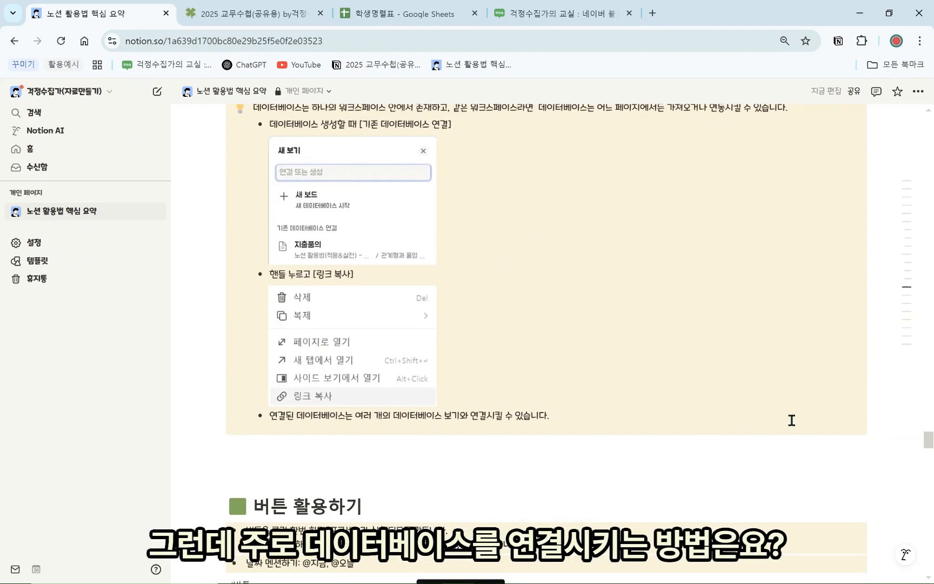
left_click_drag(928, 434, 909, 363)
scroll(680, 402, "down", 9)
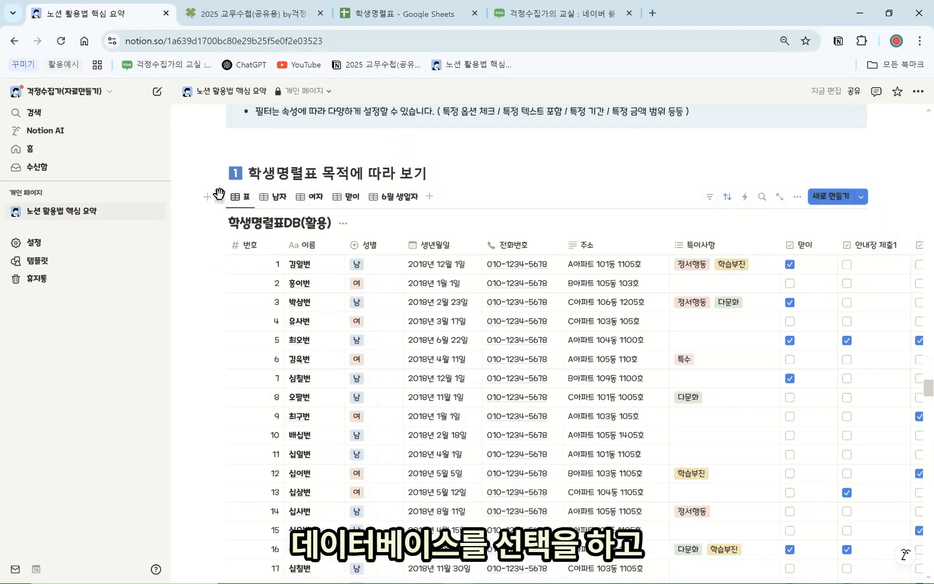
Copy the 학생명렬표DB(활용) link and paste it below the 링크 복사 notes as a linked view showing 남자
left_click(220, 198)
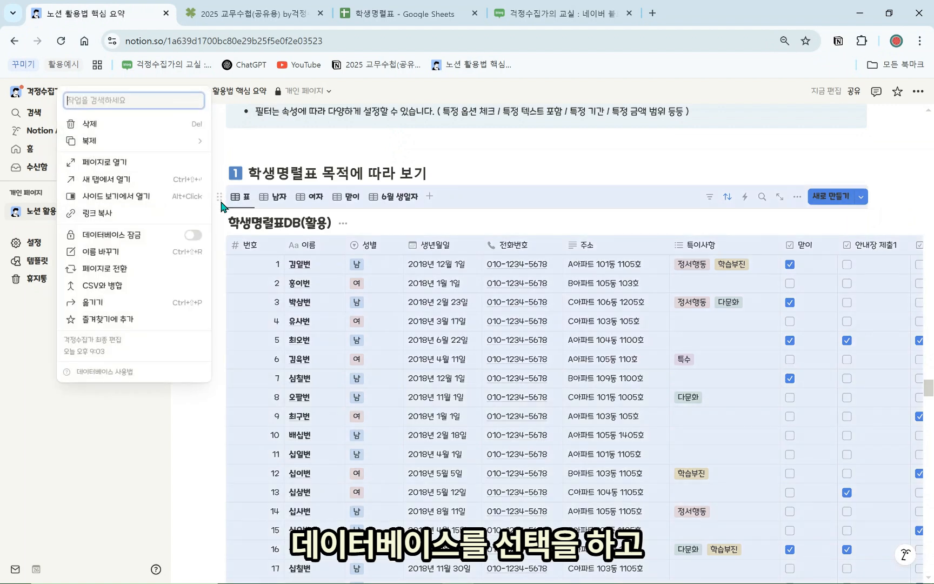
left_click(138, 218)
scroll(455, 390, "down", 15)
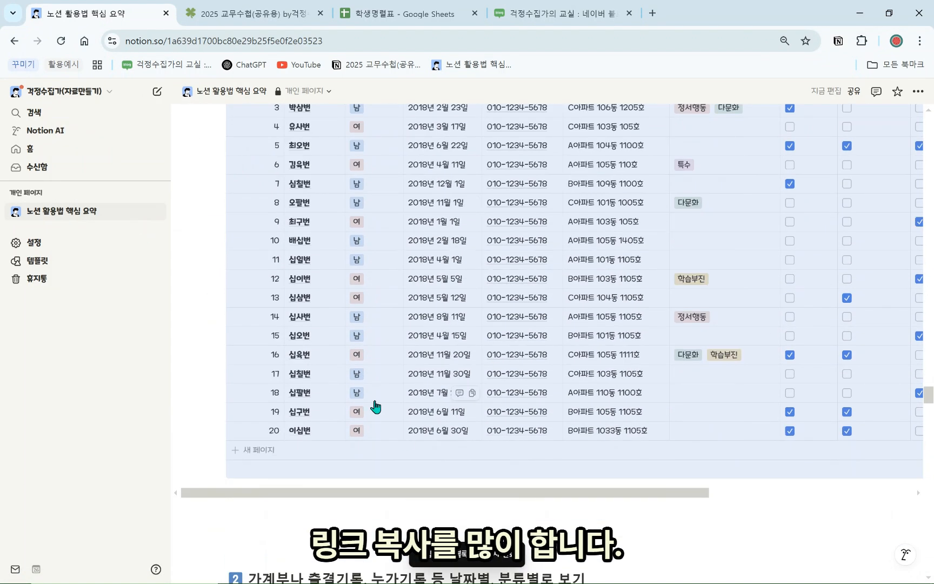
scroll(352, 419, "down", 12)
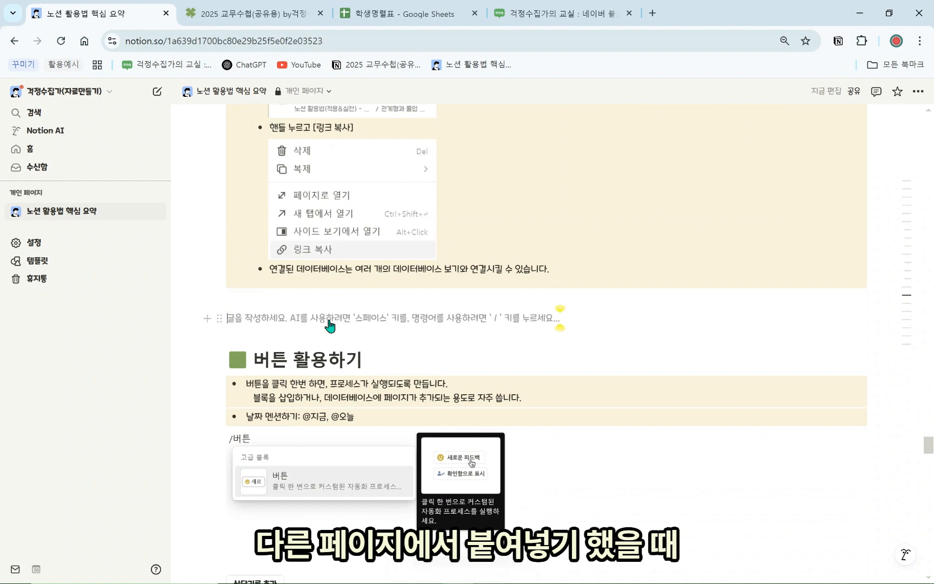
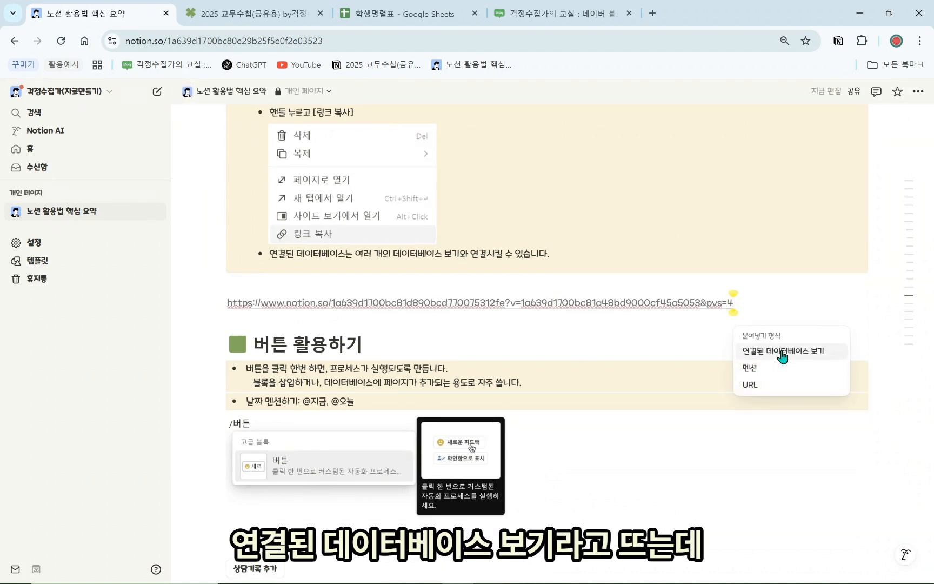
left_click(782, 352)
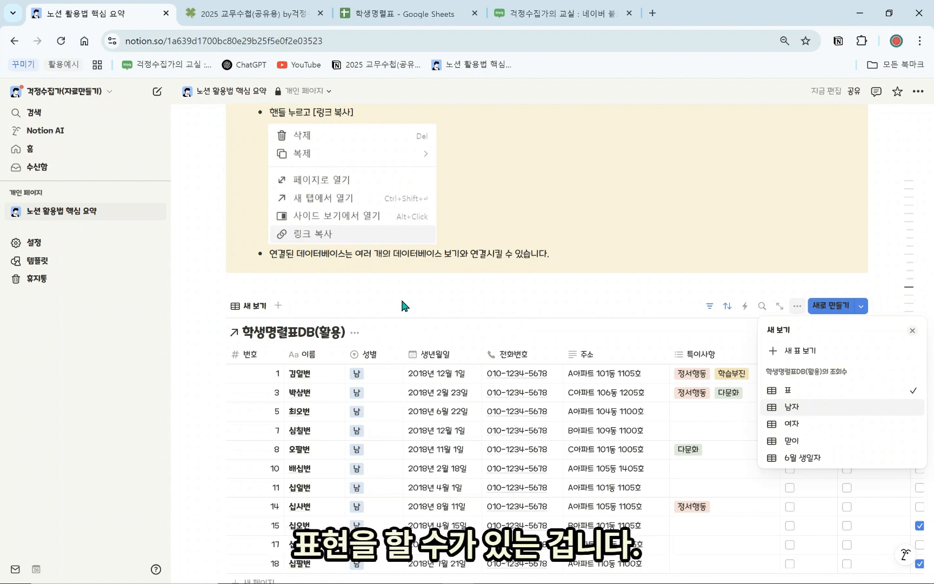
left_click(217, 331)
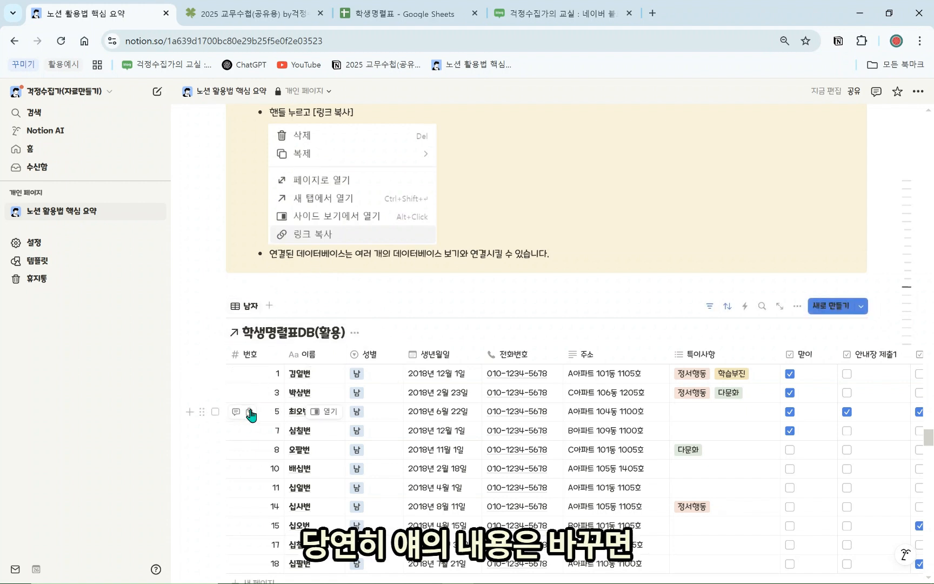
Scroll through the page to review the linked 학생명렬표DB(활용) table showing its 남자 view
scroll(387, 405, "down", 2)
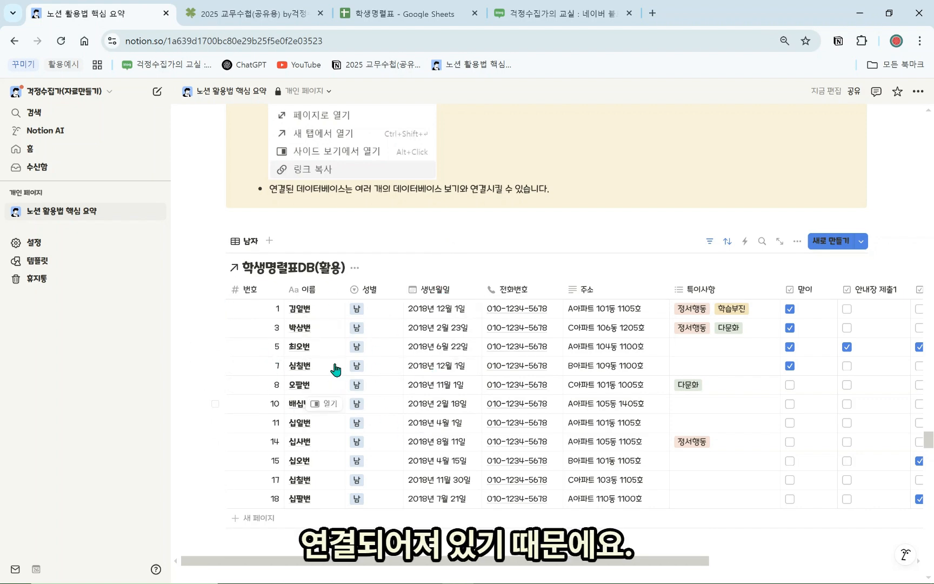
scroll(325, 373, "up", 2)
scroll(285, 299, "up", 2)
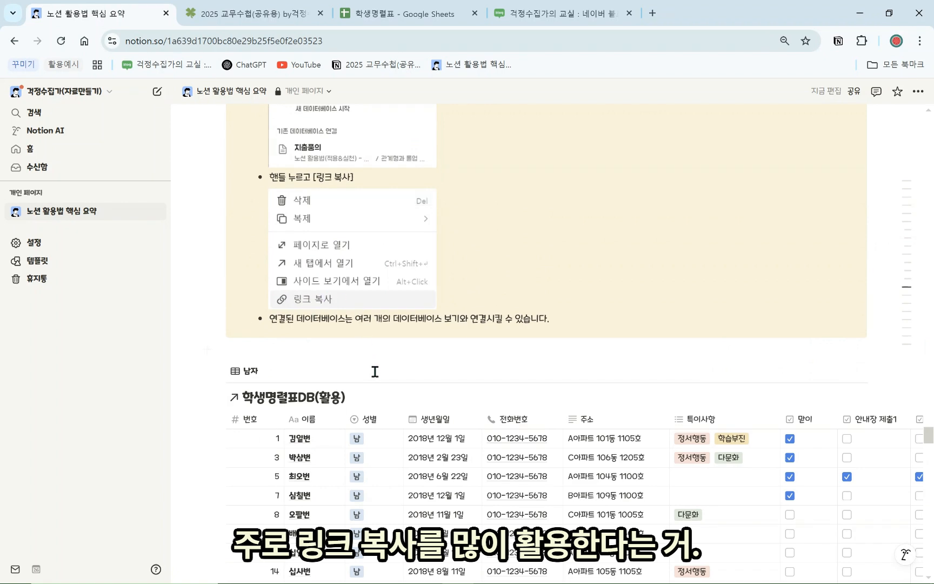
scroll(375, 371, "up", 15)
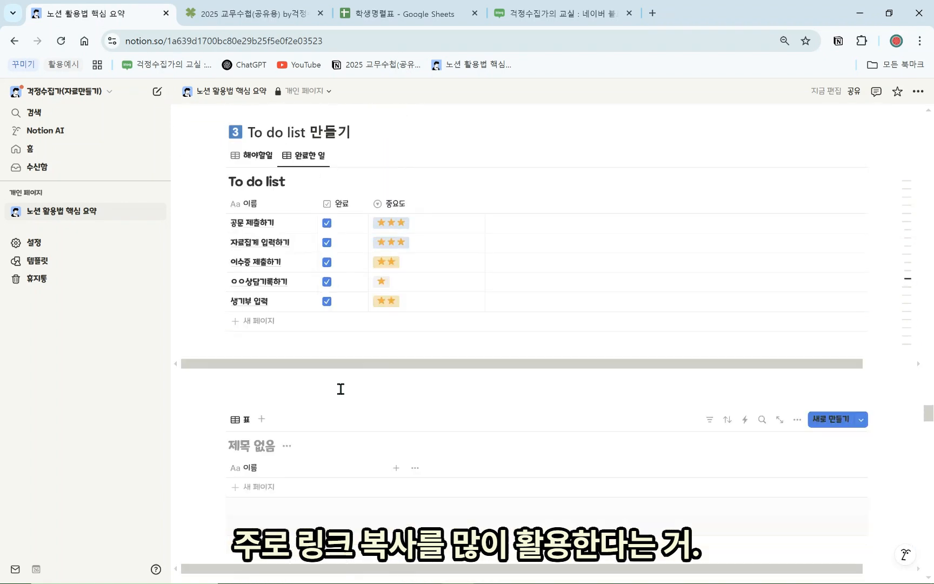
Copy the link to the 가계부DB block
scroll(341, 389, "up", 10)
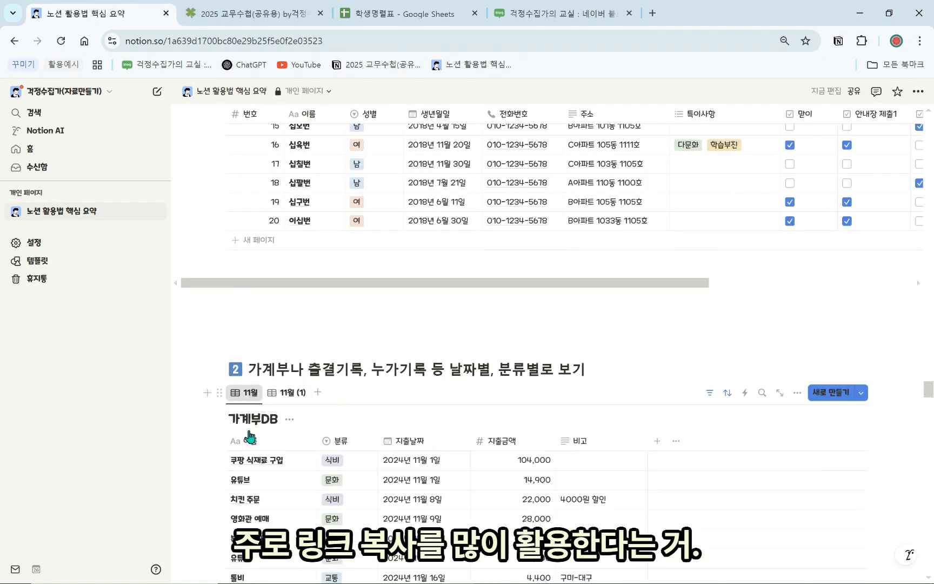
scroll(248, 436, "down", 5)
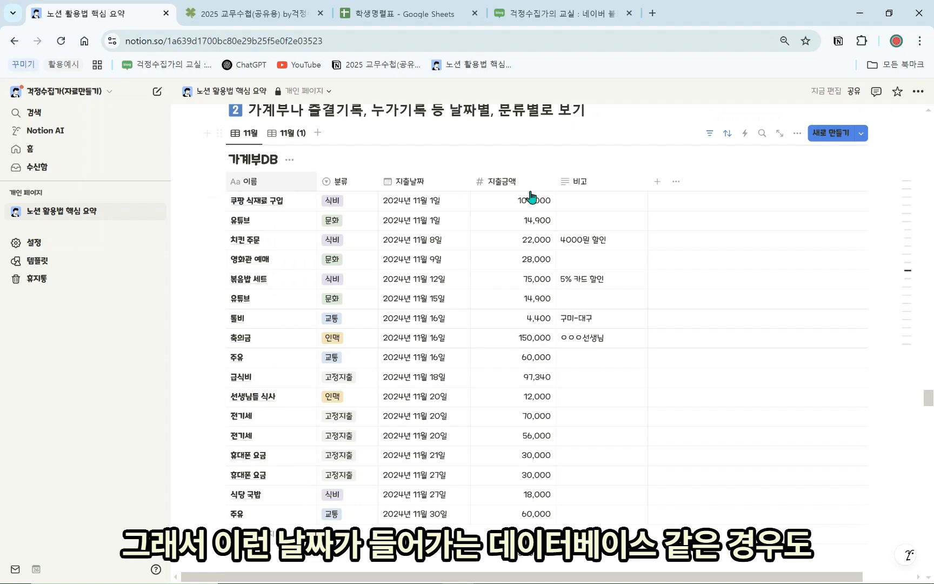
scroll(292, 324, "up", 3)
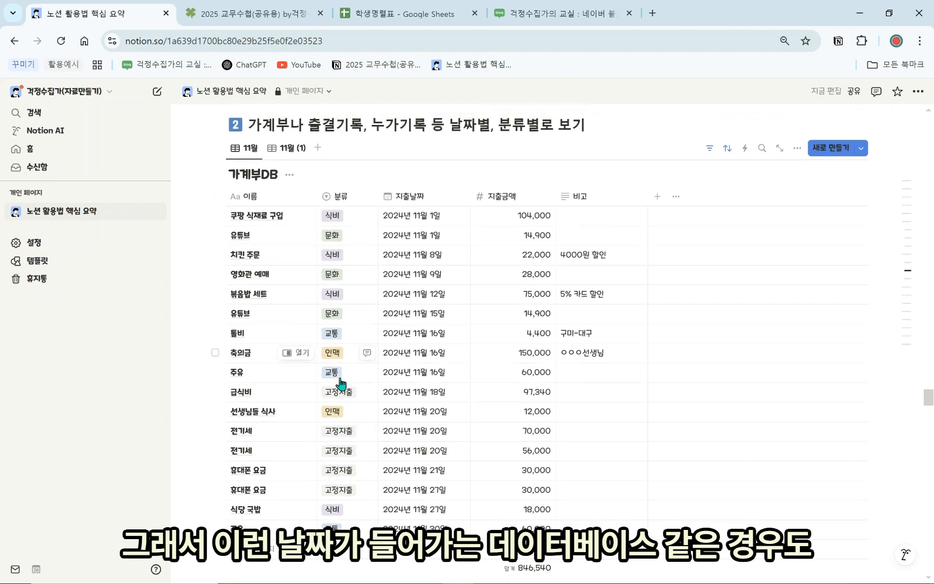
scroll(357, 375, "down", 4)
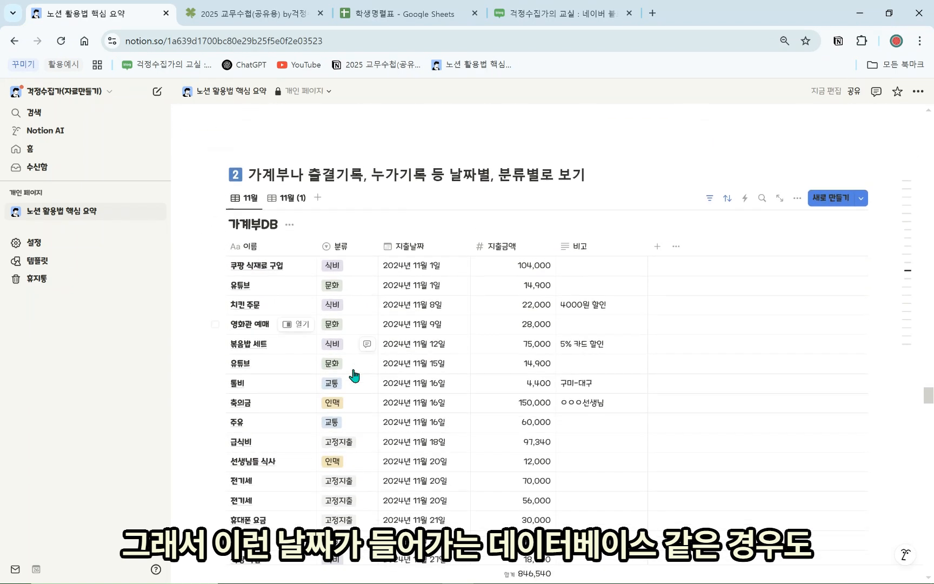
scroll(515, 283, "up", 3)
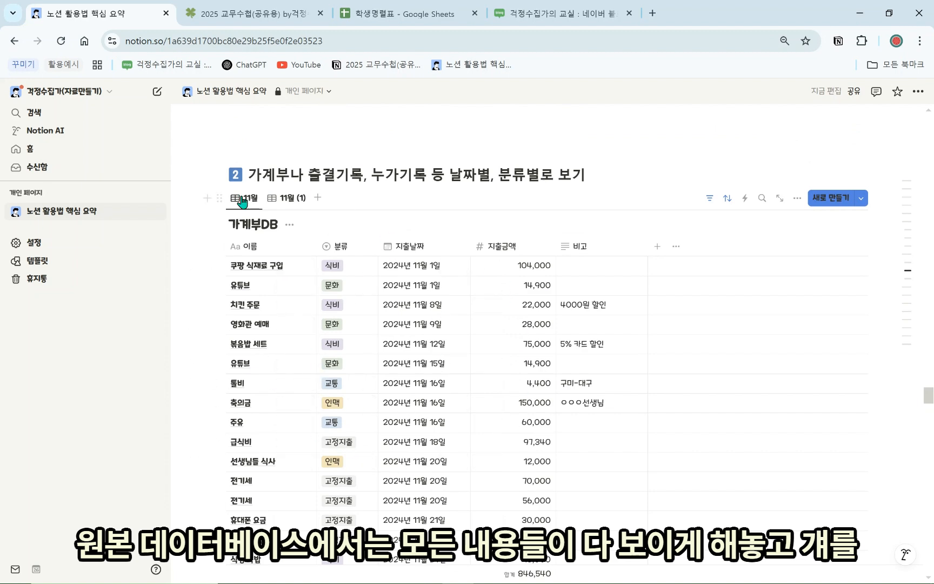
left_click(219, 199)
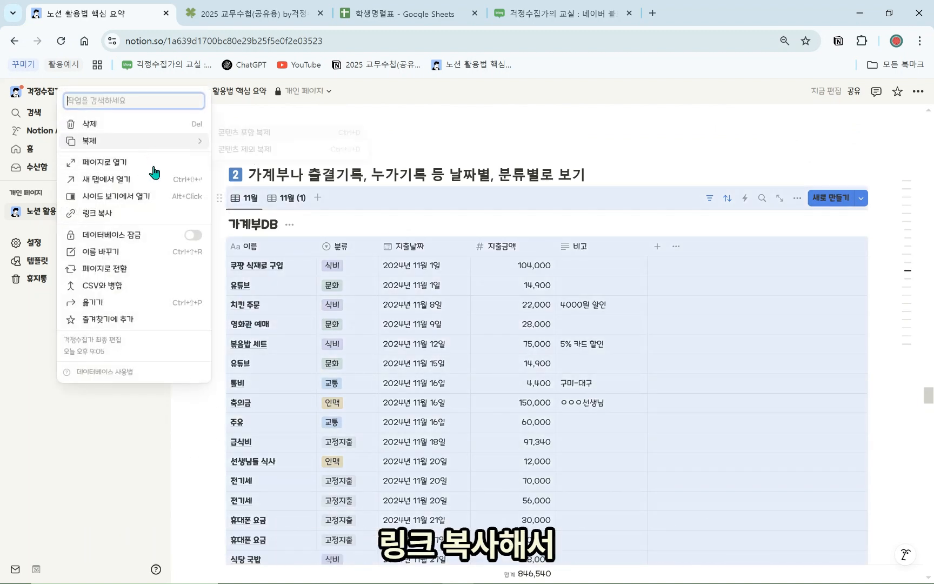
left_click(108, 213)
Switch to the 2025 교무수첩(공유용) planner page
scroll(333, 248, "up", 4)
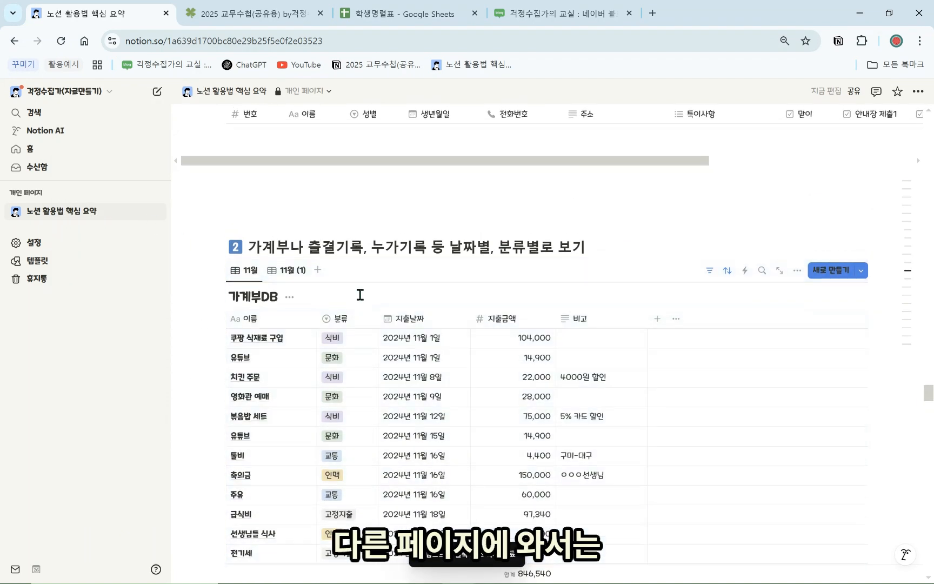
scroll(373, 382, "down", 5)
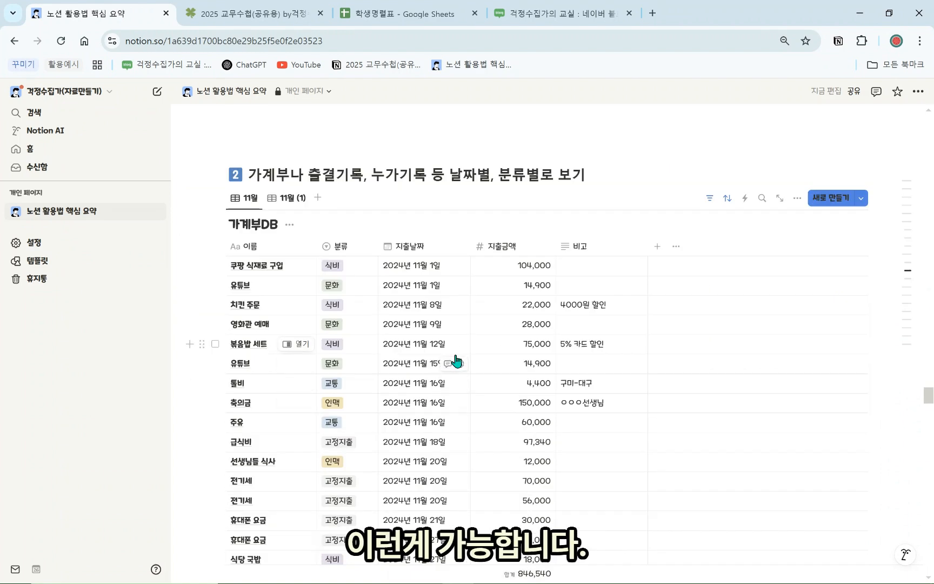
left_click(255, 14)
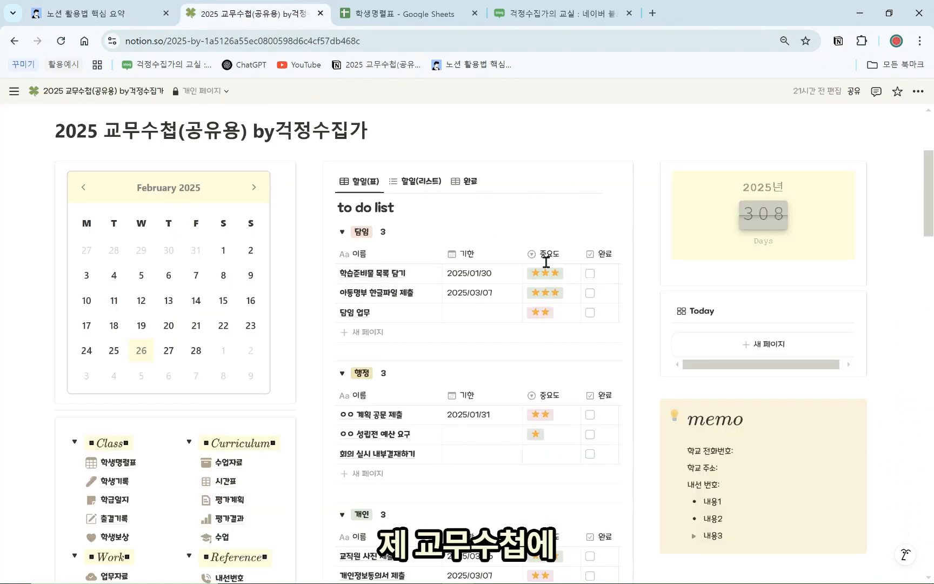
Add a 학급일지-template card to the Today gallery, check its 날짜 filter, then return to 노션 활용법 핵심 요약
left_click(727, 291)
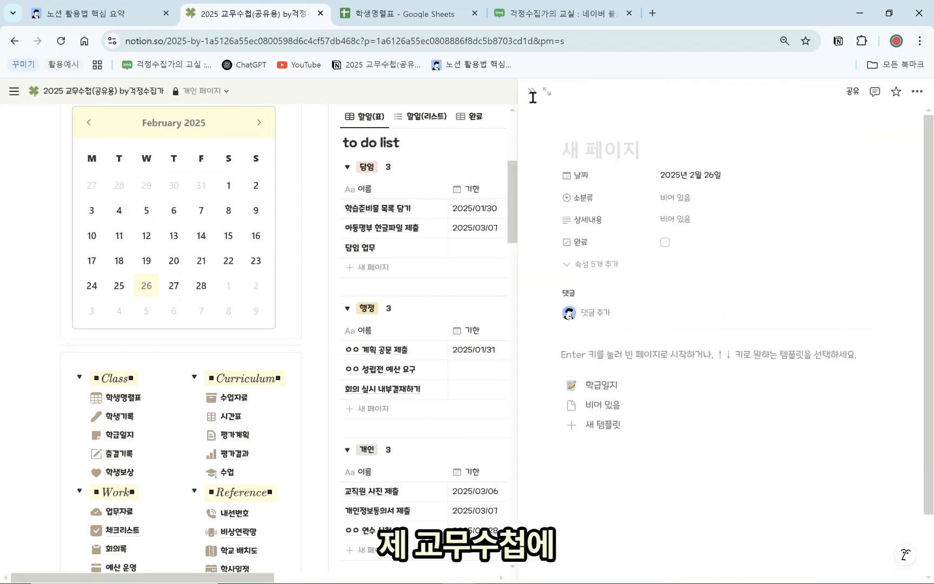
left_click(533, 92)
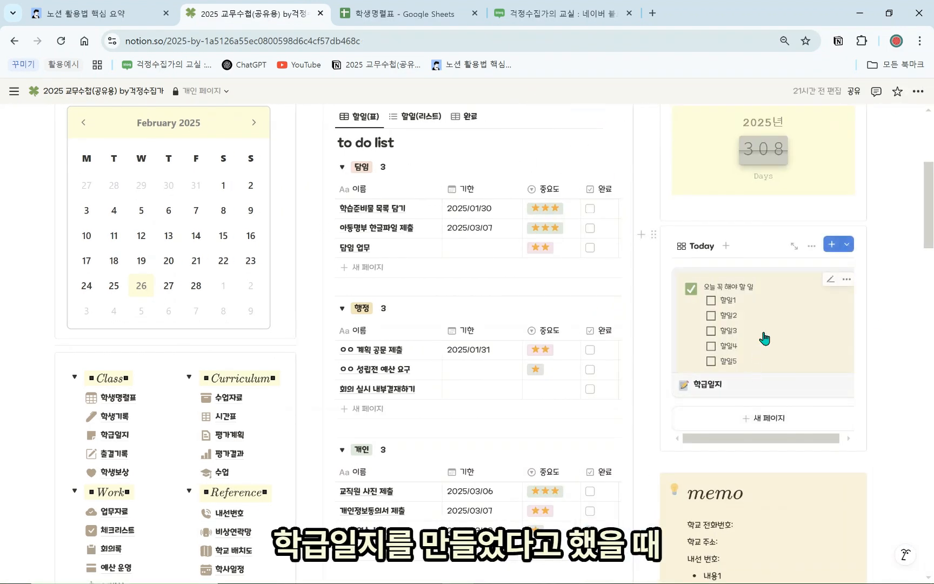
left_click(813, 246)
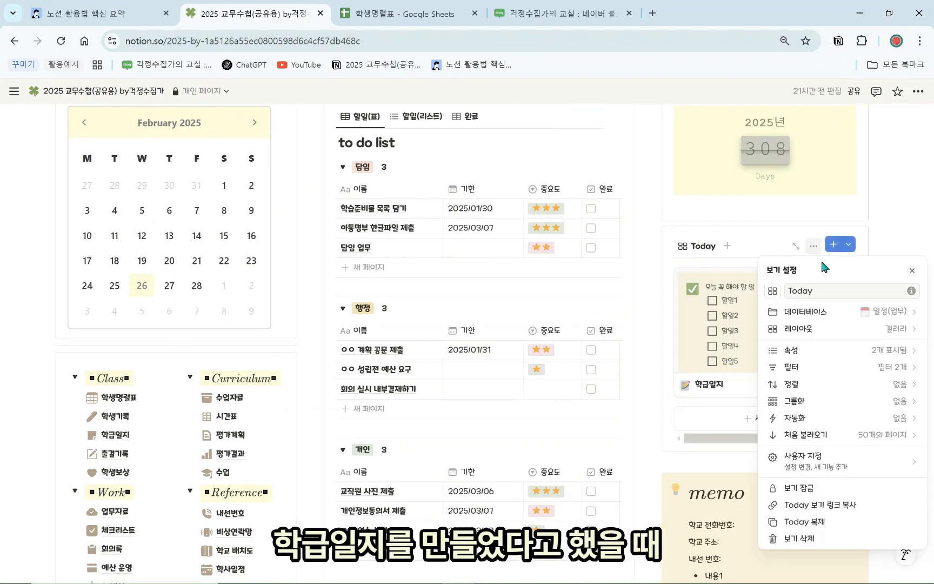
left_click(866, 358)
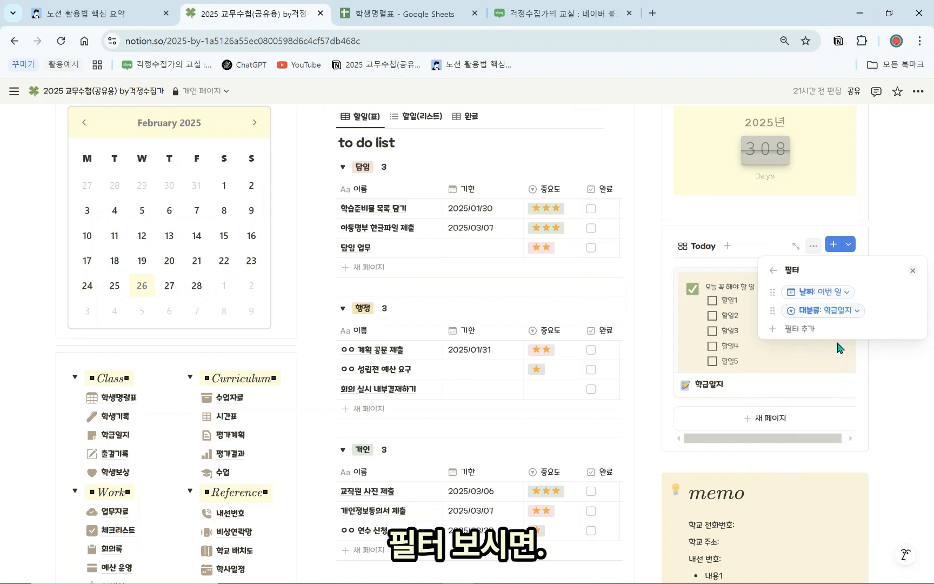
left_click(828, 292)
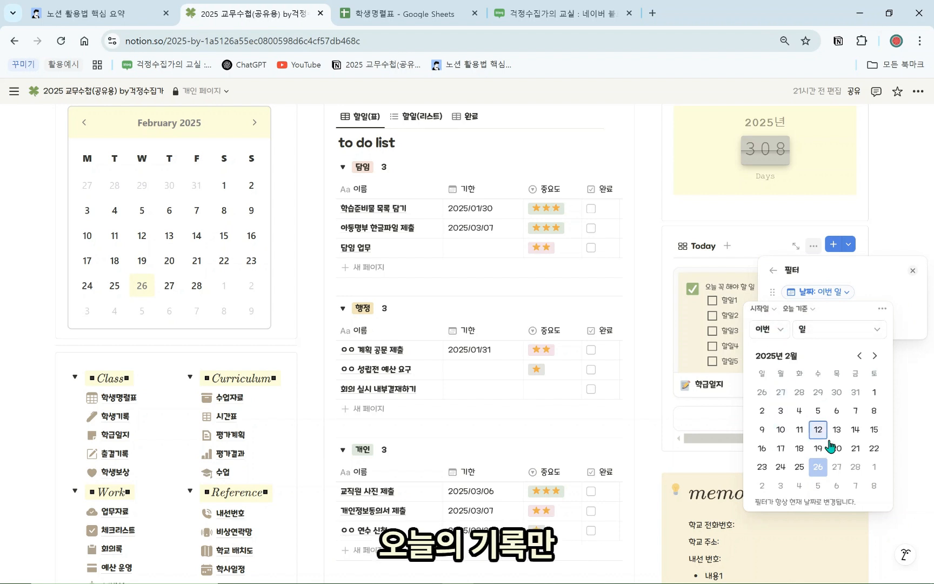
left_click(900, 360)
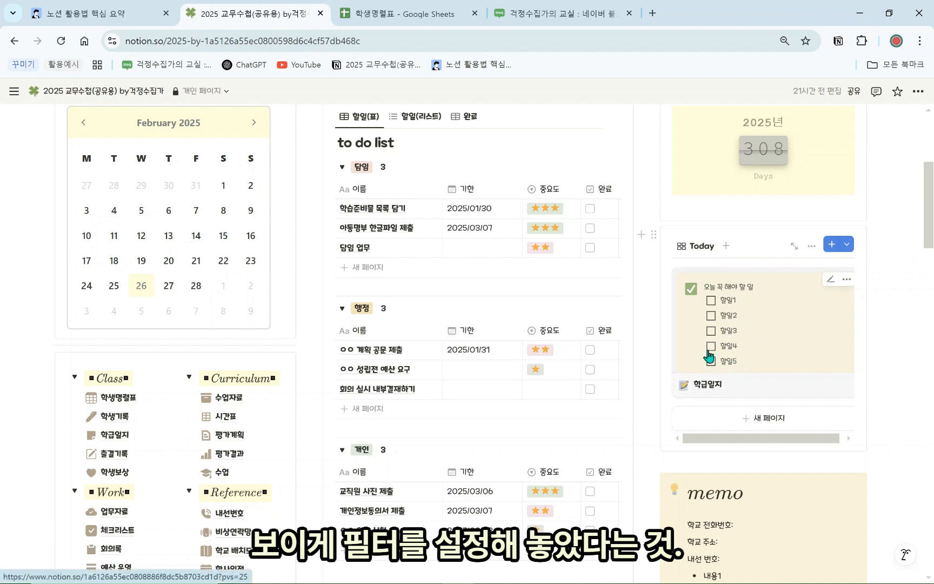
scroll(705, 379, "up", 1)
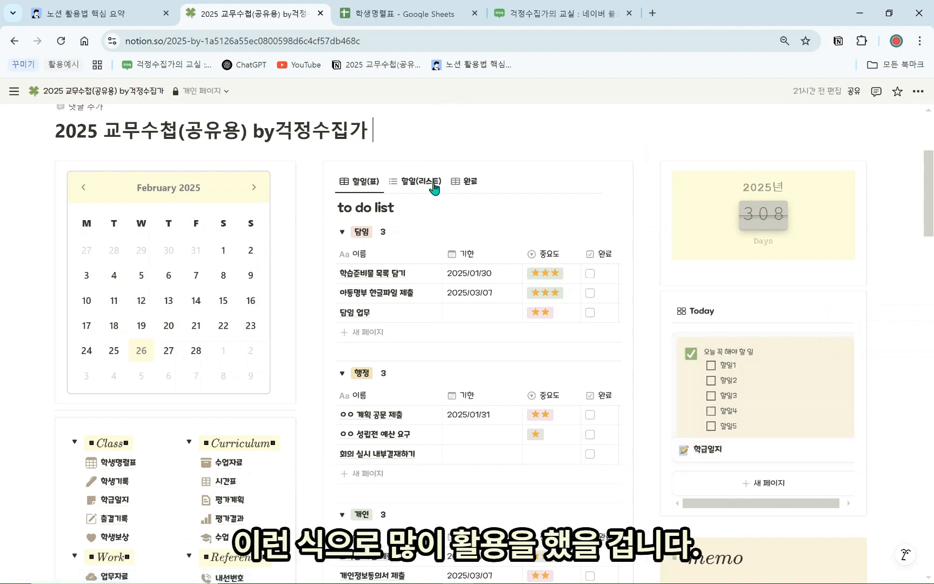
left_click(99, 8)
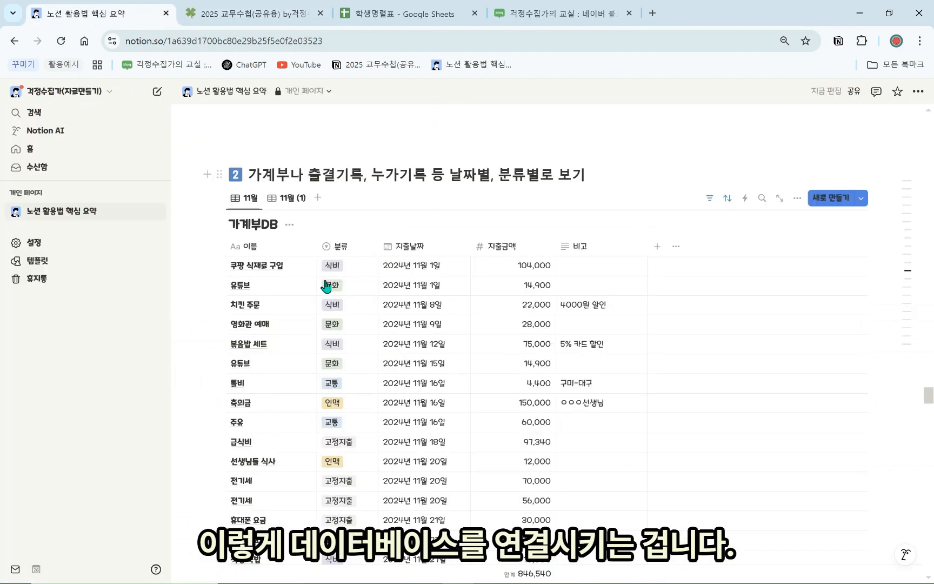
Scroll to the 버튼 활용하기 section and briefly select the 상담기록 추가 button block
scroll(324, 325, "down", 15)
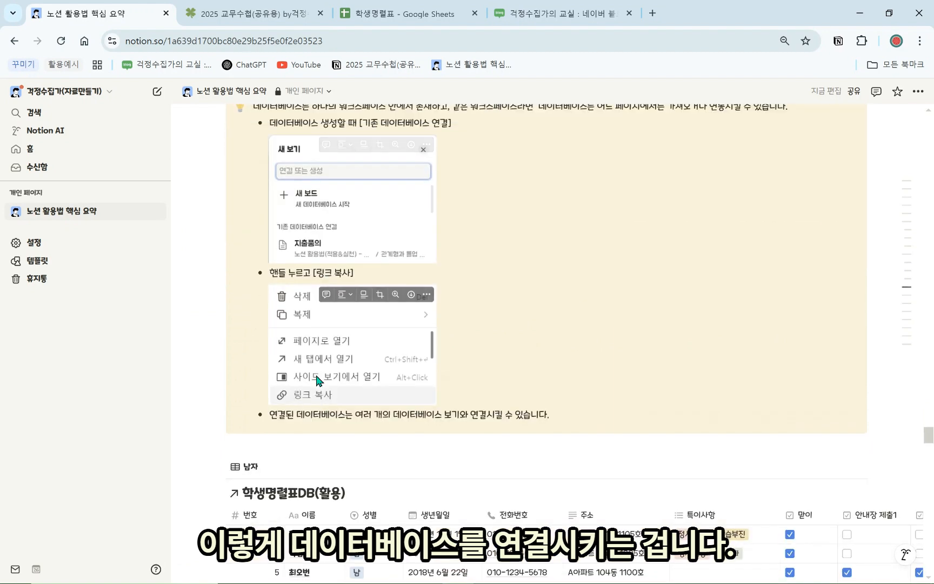
scroll(318, 380, "down", 5)
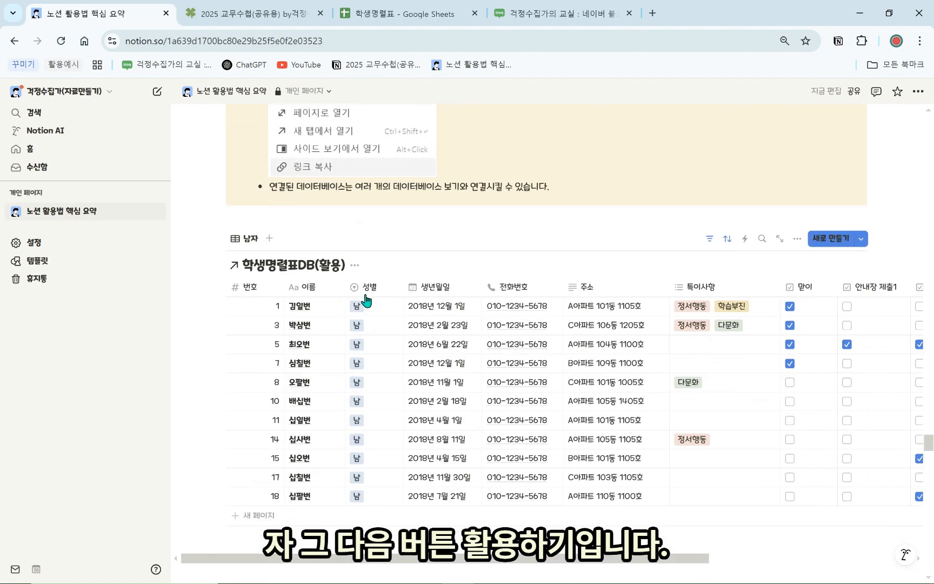
scroll(366, 301, "down", 7)
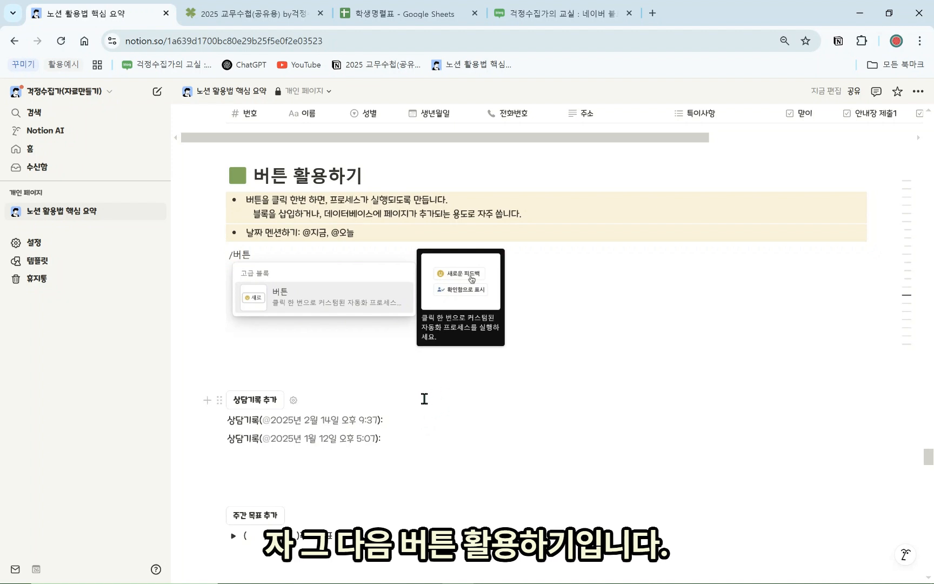
left_click(425, 398)
left_click(374, 384)
Add a dated entry to the 누가기록(버튼) table using its button
scroll(396, 407, "down", 4)
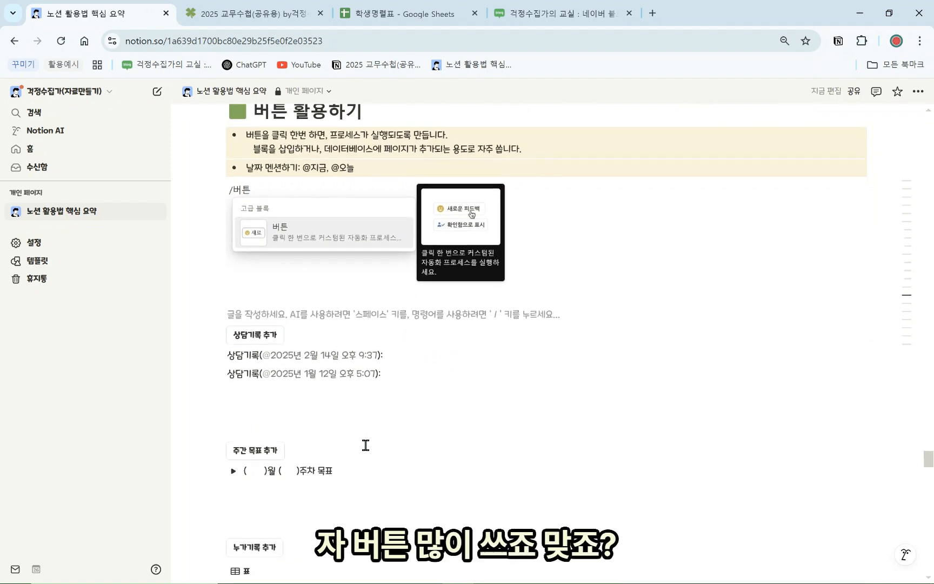
scroll(349, 448, "up", 2)
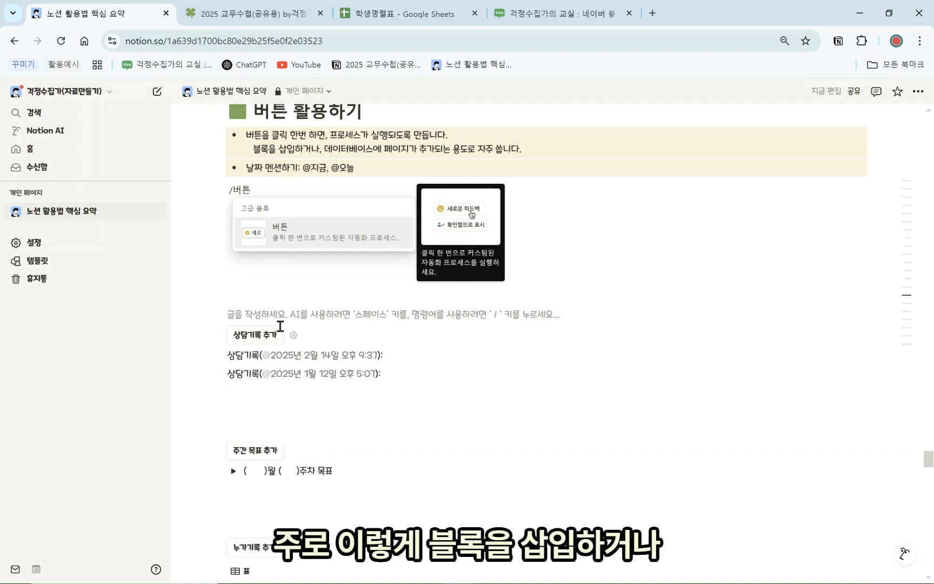
scroll(274, 350, "down", 4)
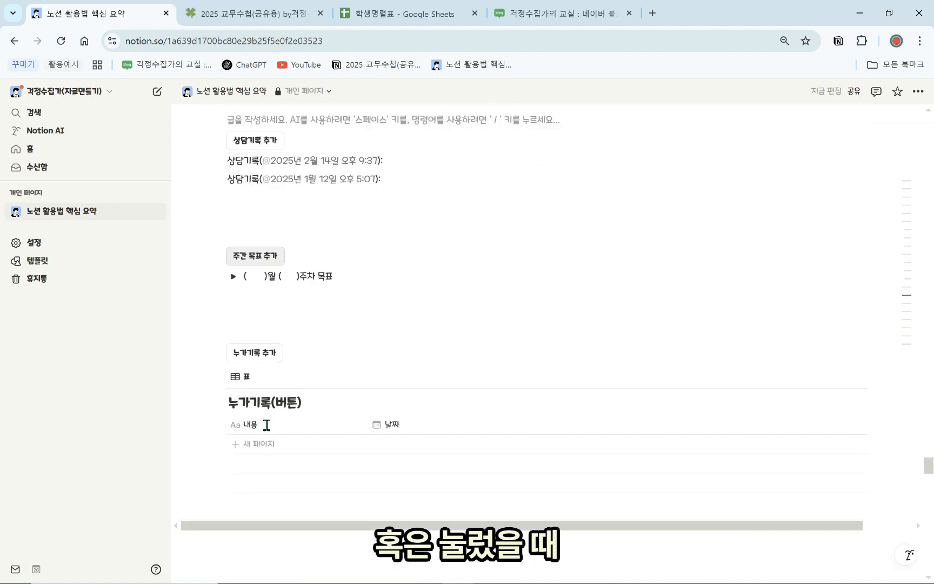
left_click(265, 359)
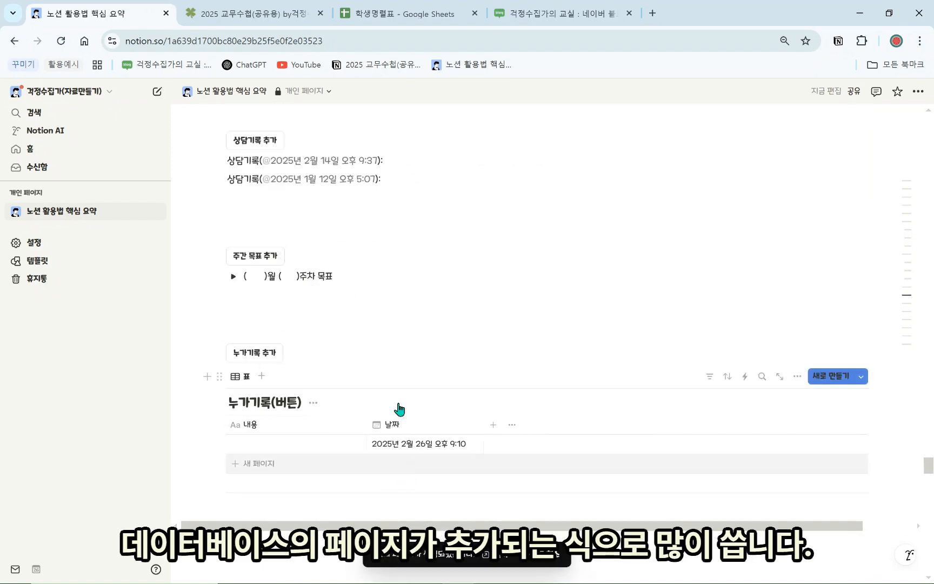
Type /버튼 on a new empty block below the example to insert a button
scroll(367, 417, "up", 4)
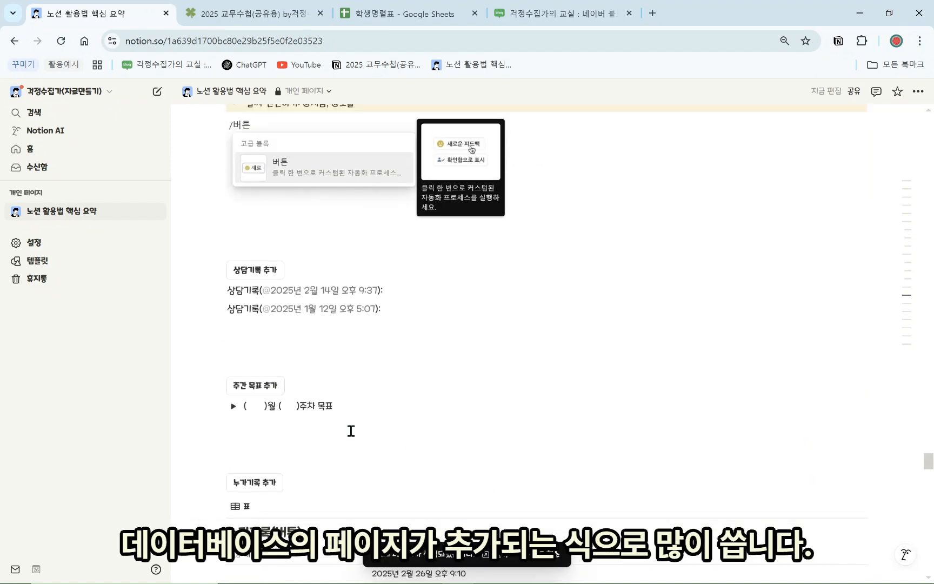
left_click(239, 299)
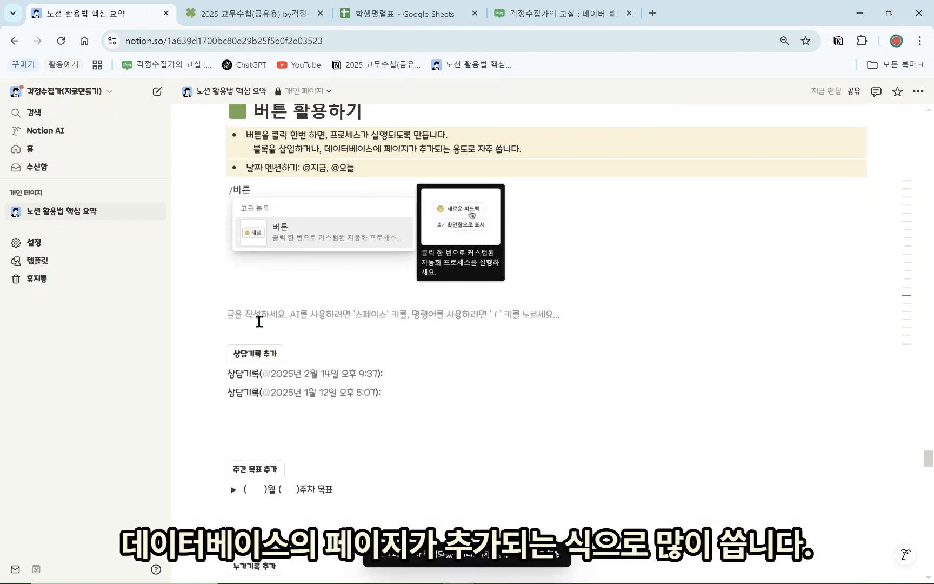
type("/버튼")
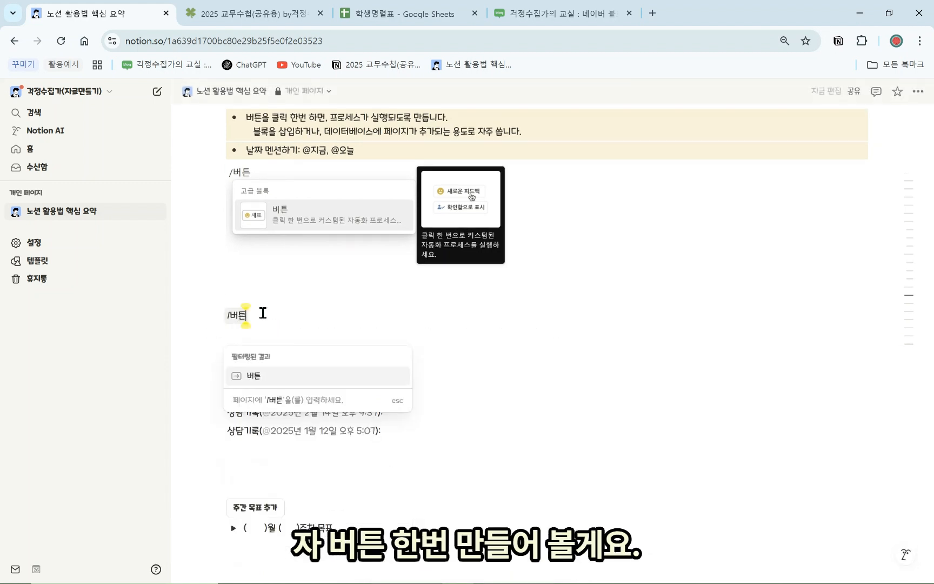
Create a 기록추가 button whose action inserts a 안녕하세요 block
left_click(331, 380)
type("기로")
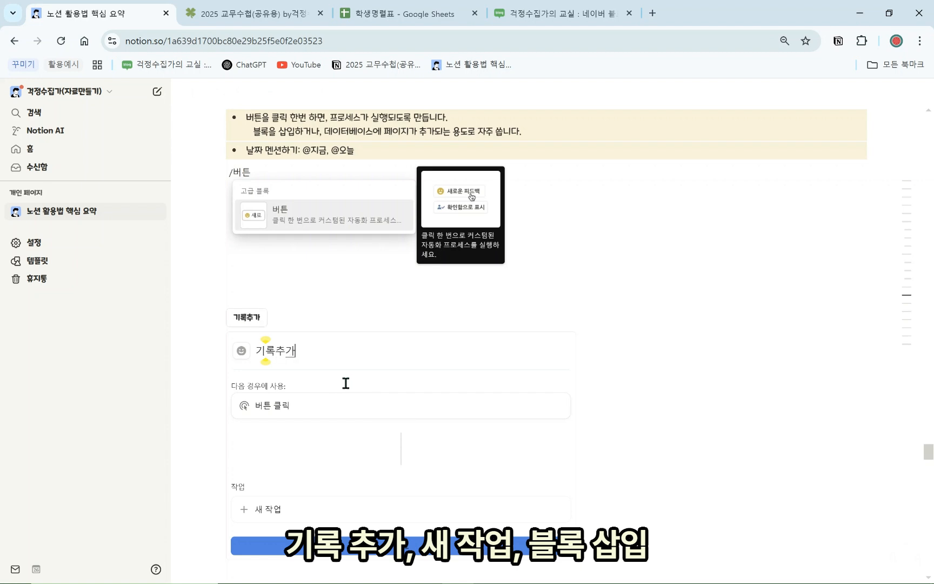
scroll(346, 383, "down", 1)
left_click(331, 443)
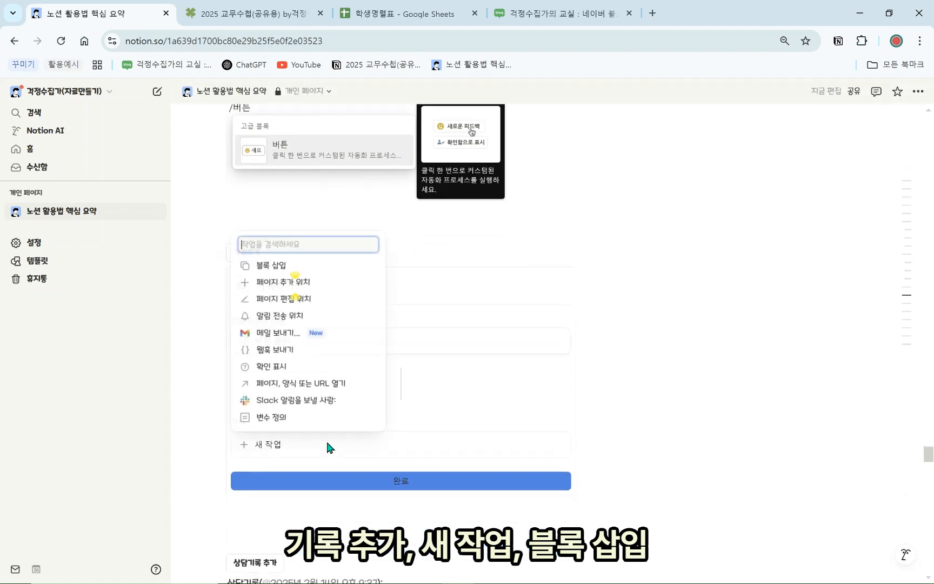
left_click(288, 270)
scroll(294, 373, "down", 3)
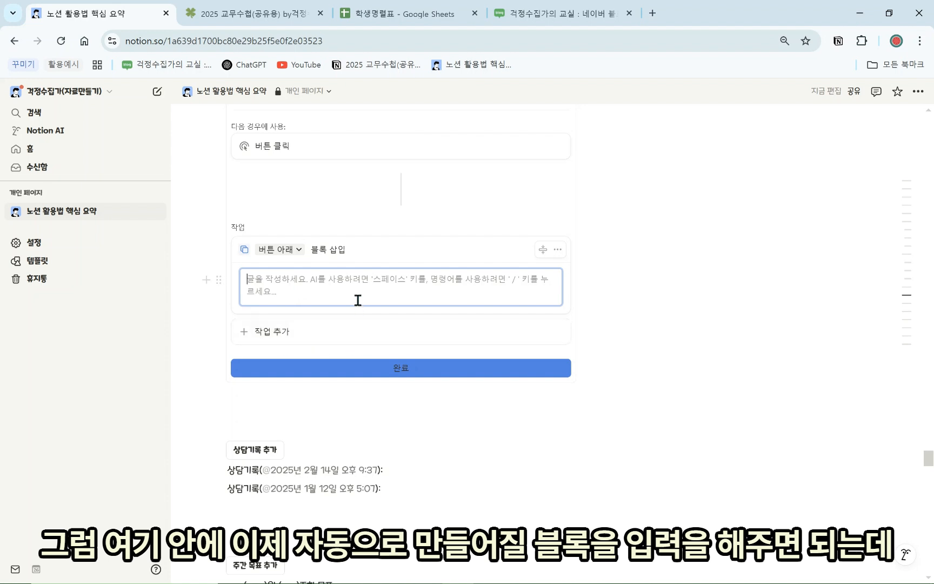
scroll(357, 324, "up", 1)
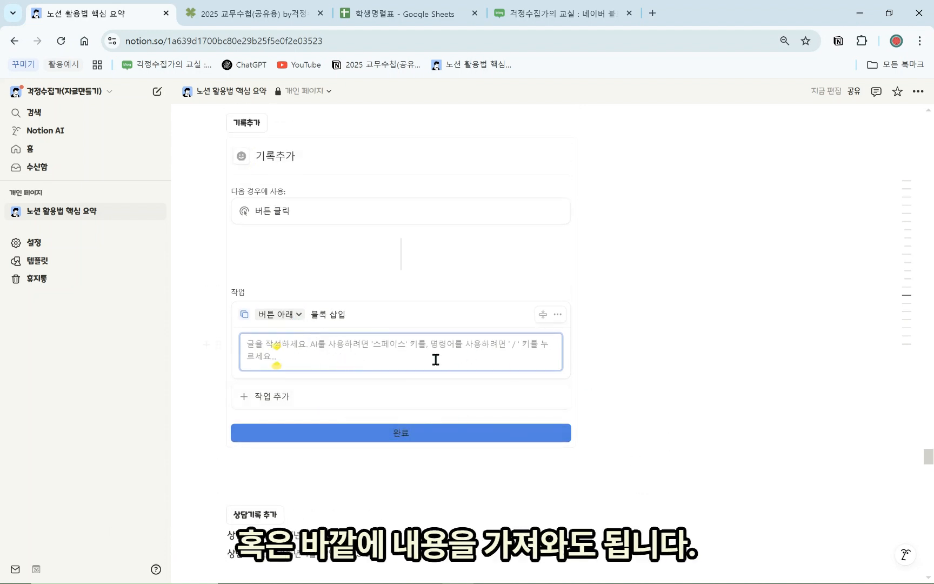
scroll(468, 459, "up", 1)
type("안녕ㅎ")
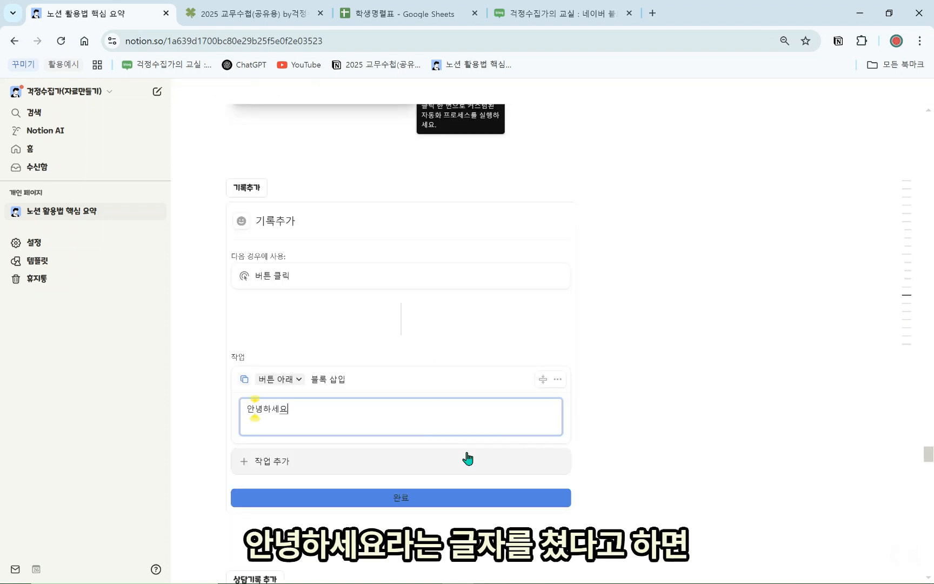
type("세요")
left_click(428, 498)
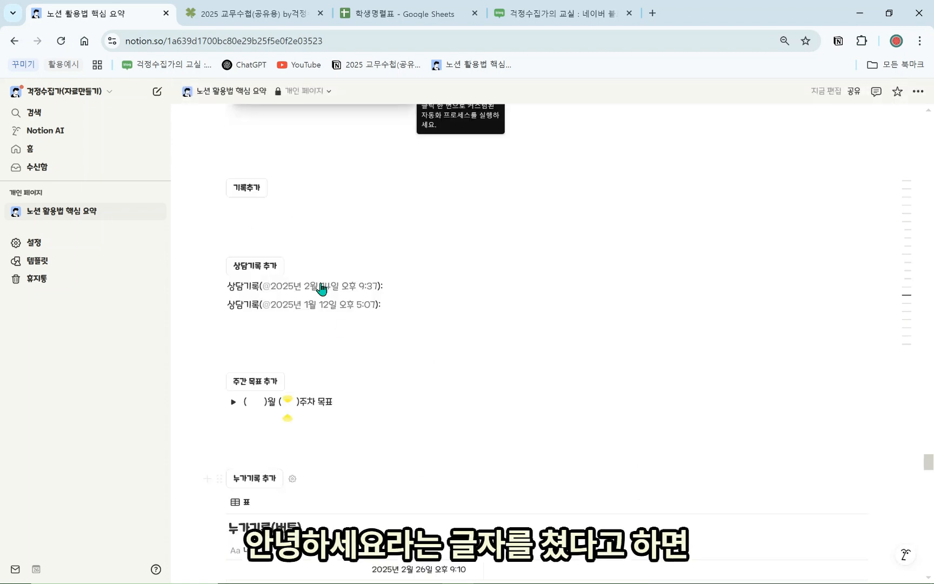
Run 기록추가 three times to add three 안녕하세요 lines, then select the button's inserted text
left_click(245, 189)
left_click(244, 189)
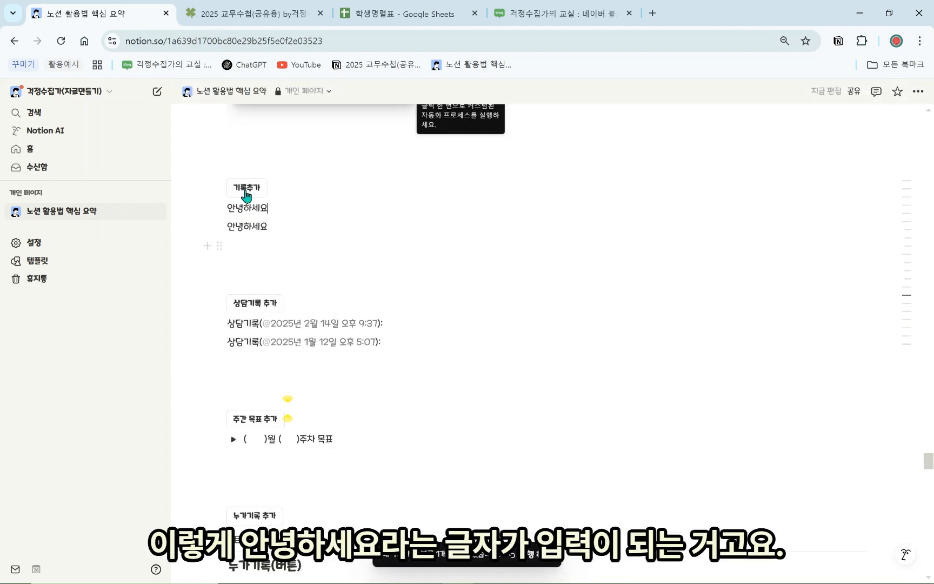
left_click(275, 188)
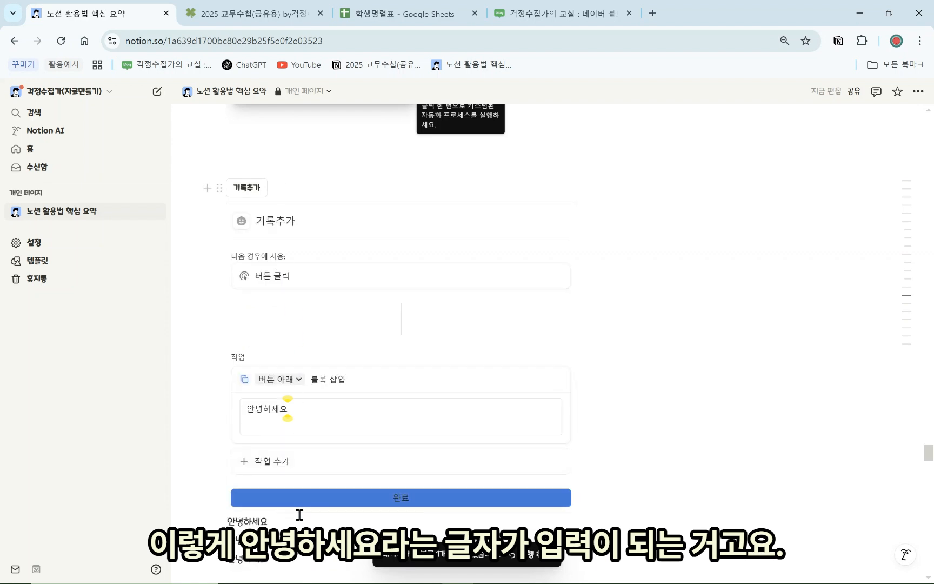
scroll(567, 434, "down", 5)
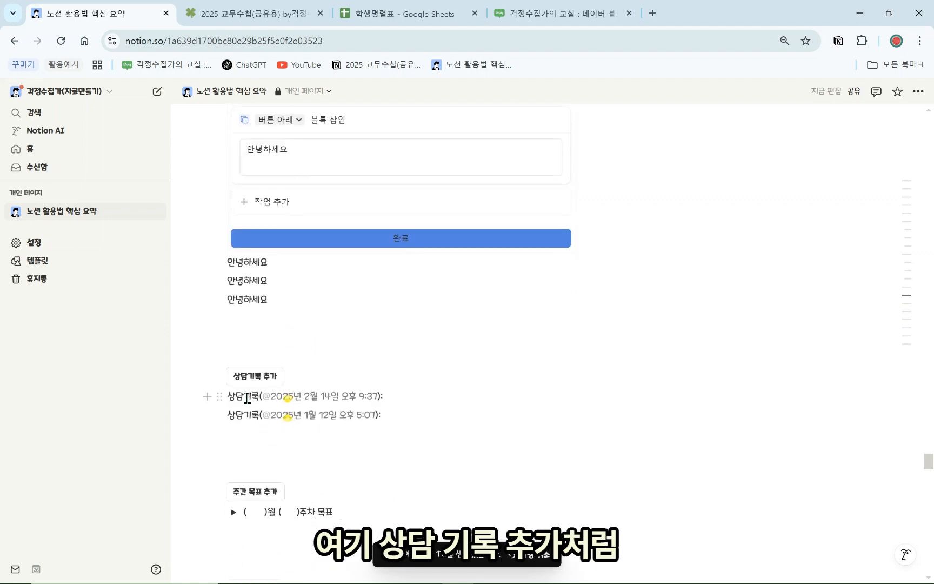
scroll(265, 313, "up", 1)
left_click(296, 211)
double_click(255, 211)
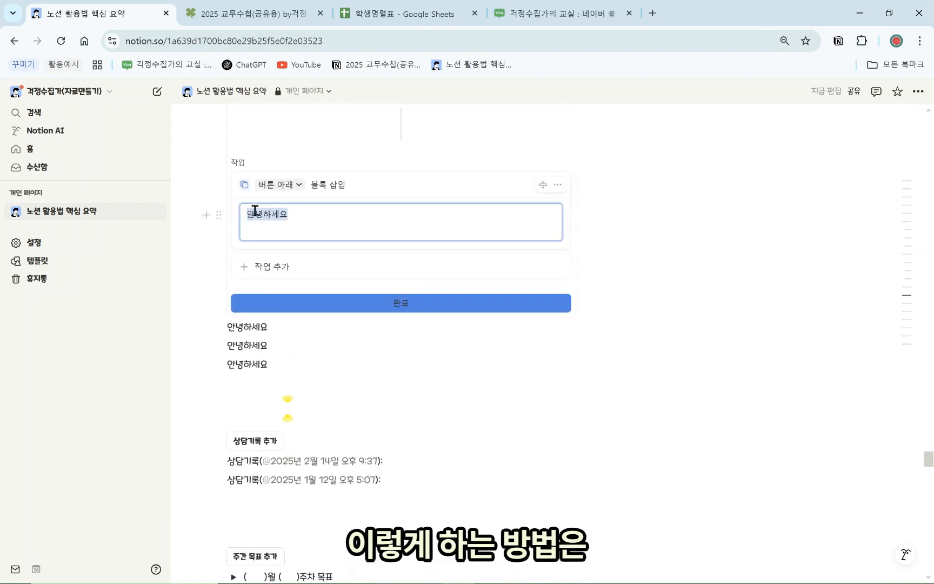
type("기록(")
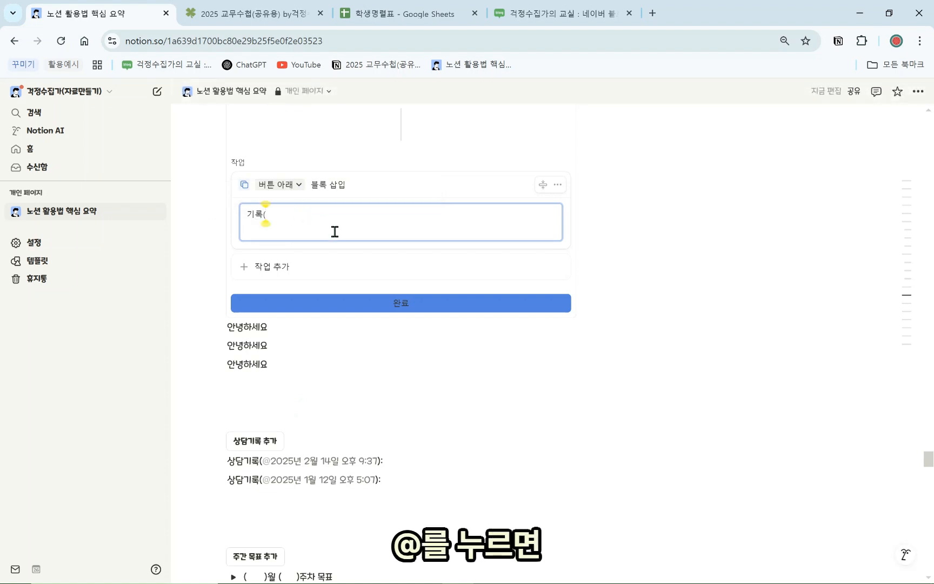
type("@")
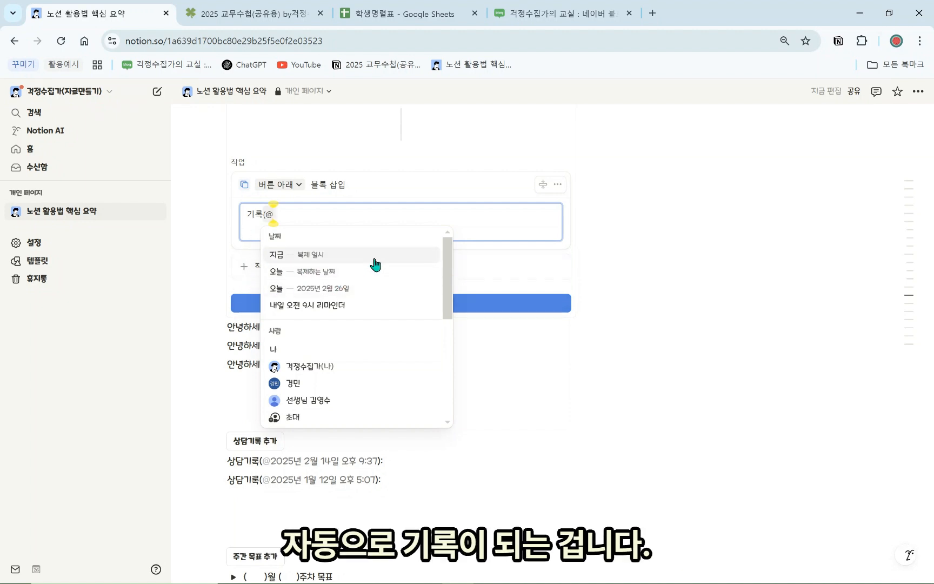
left_click(341, 255)
scroll(341, 257, "down", 1)
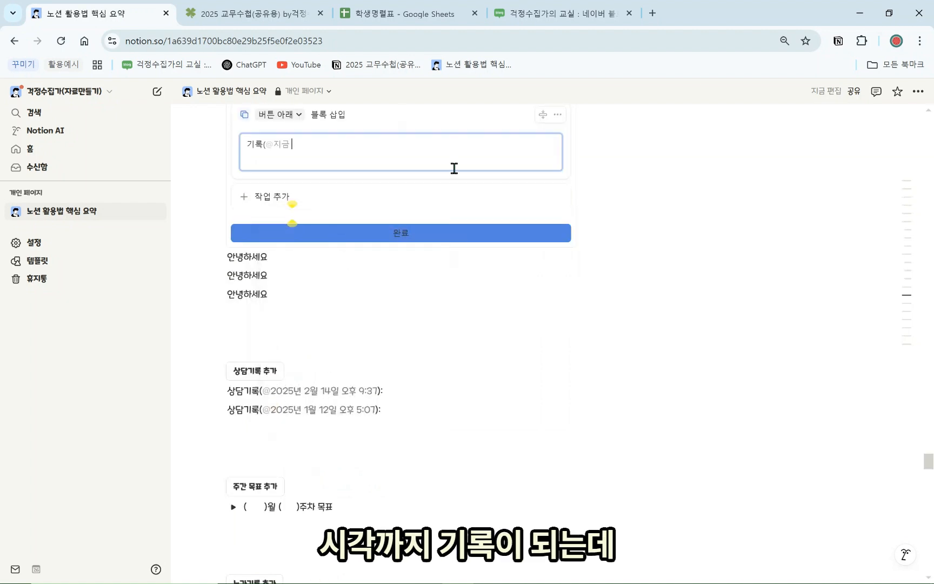
type("):")
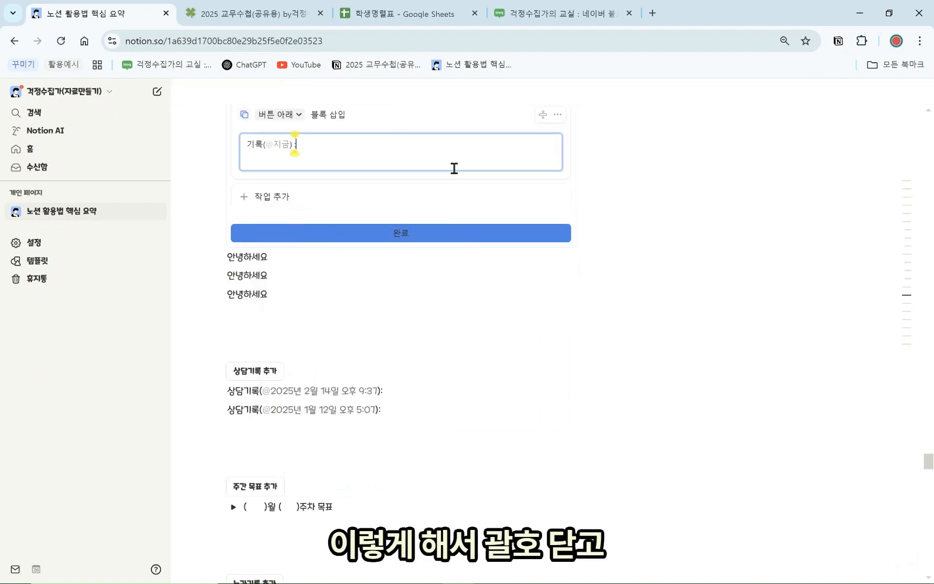
left_click(444, 250)
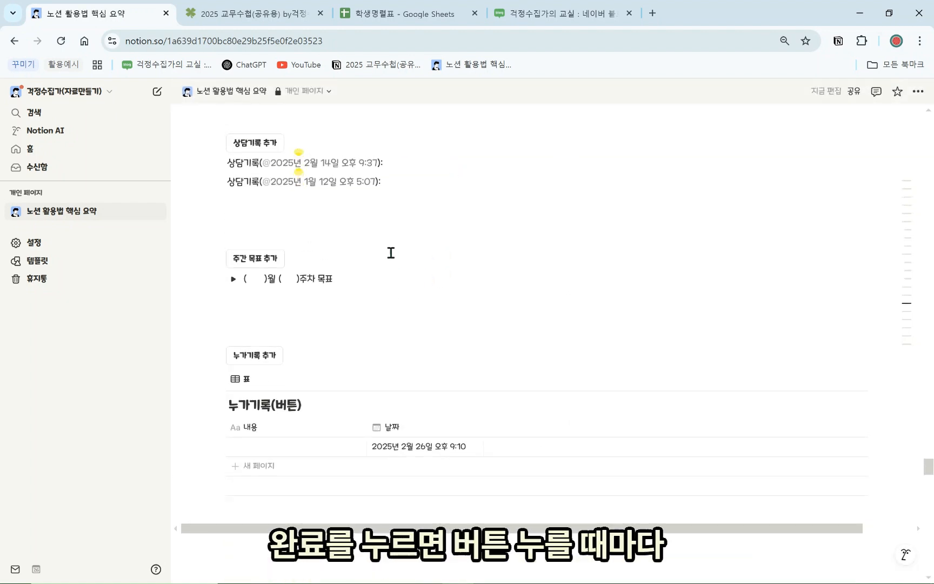
scroll(292, 278, "up", 2)
scroll(250, 205, "up", 1)
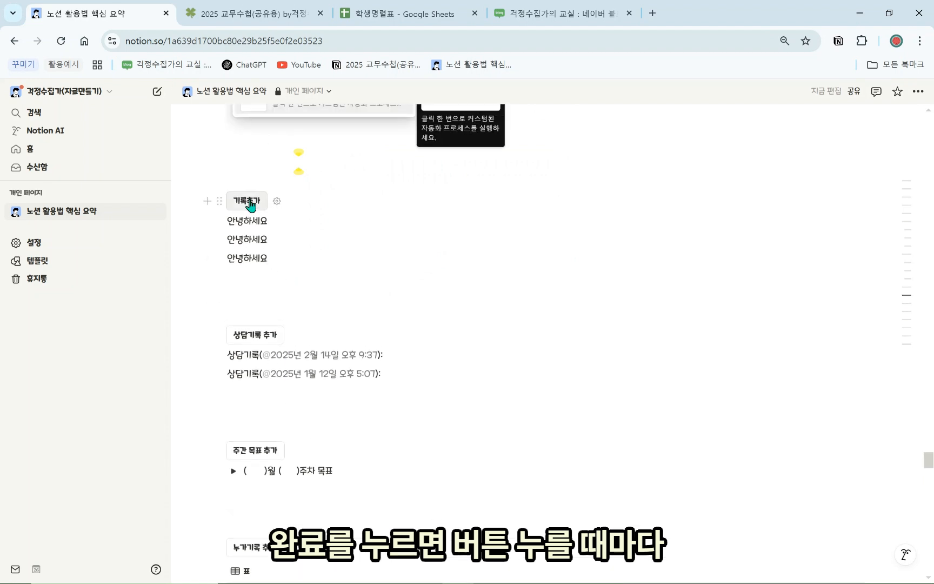
left_click(251, 203)
left_click(250, 203)
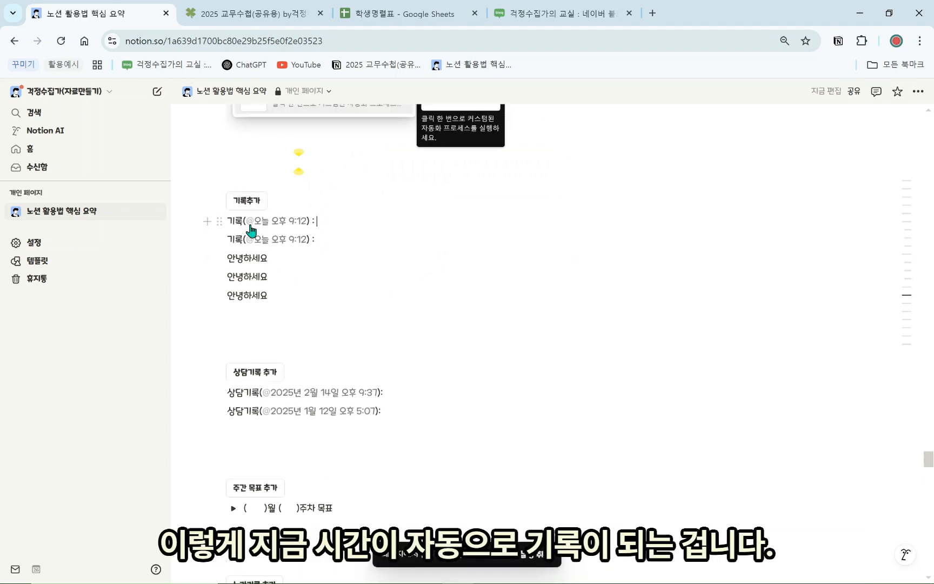
left_click(316, 220)
scroll(335, 335, "down", 1)
Add a timestamped 상담기록 entry with the 상담기록 추가 button
left_click(273, 315)
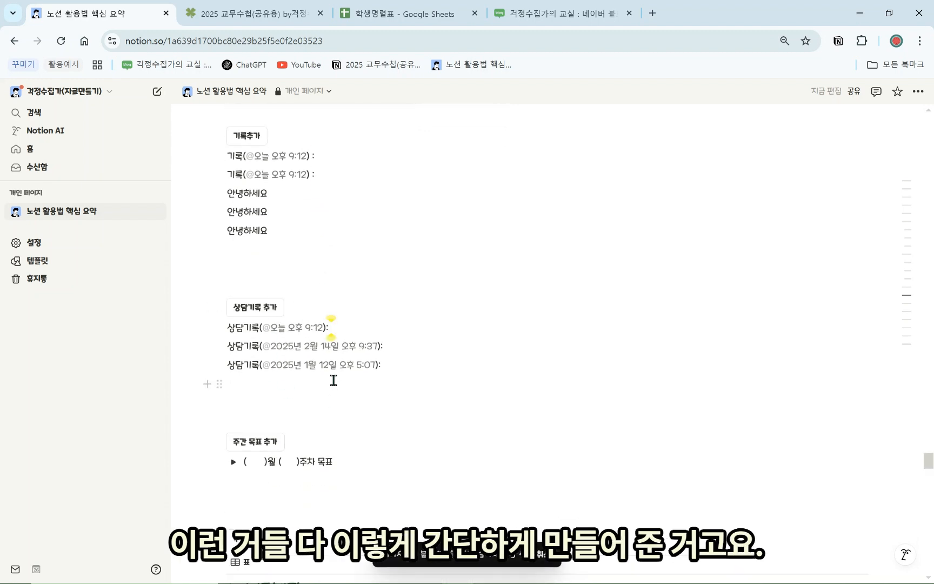
scroll(292, 373, "up", 1)
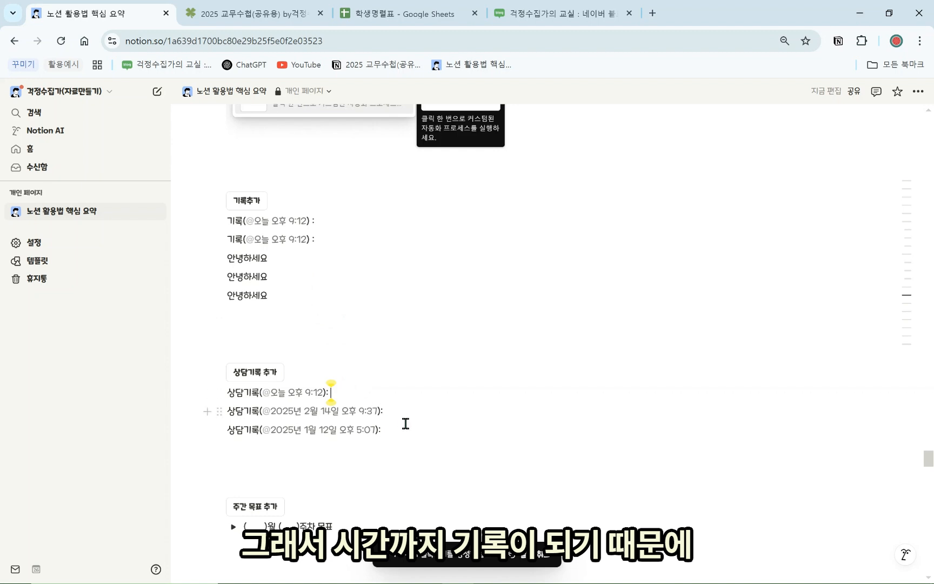
left_click_drag(421, 432, 220, 201)
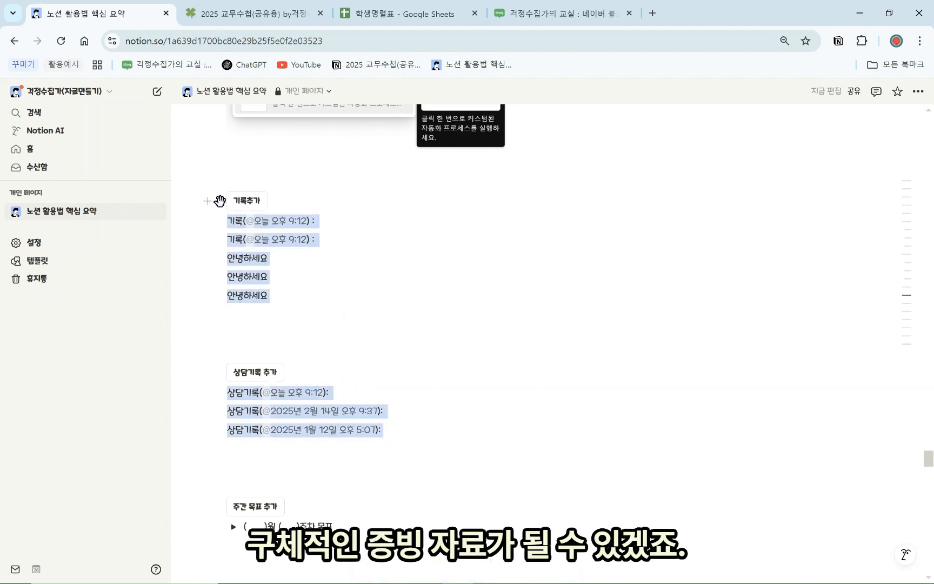
scroll(292, 373, "up", 2)
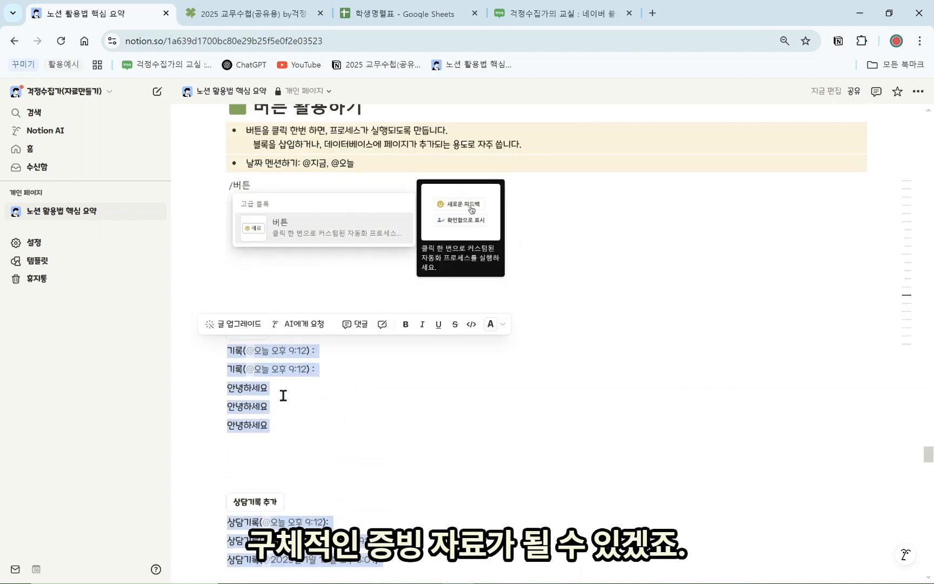
left_click(378, 418)
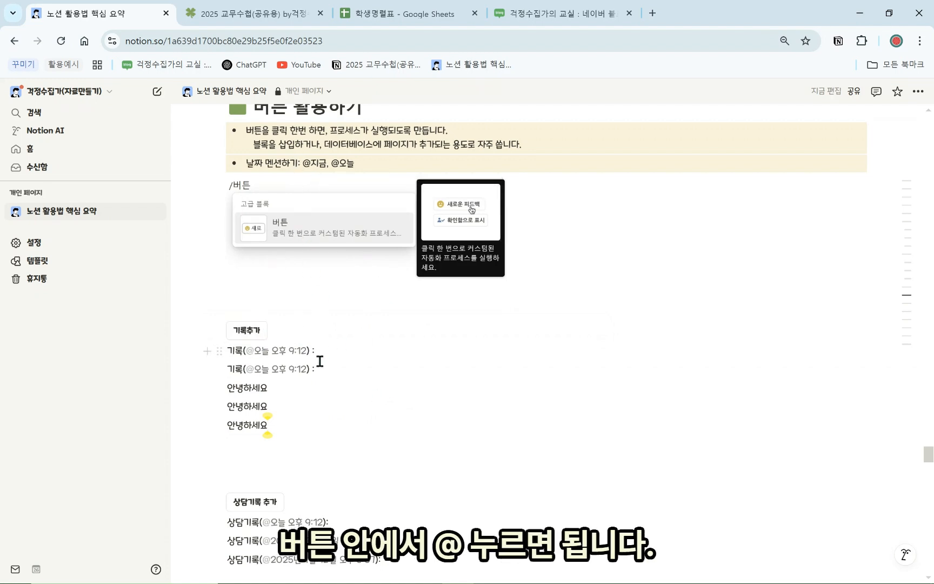
Add a second weekly goal toggle and expand both ( )월 ( )주차 목표 toggles
scroll(317, 351, "down", 5)
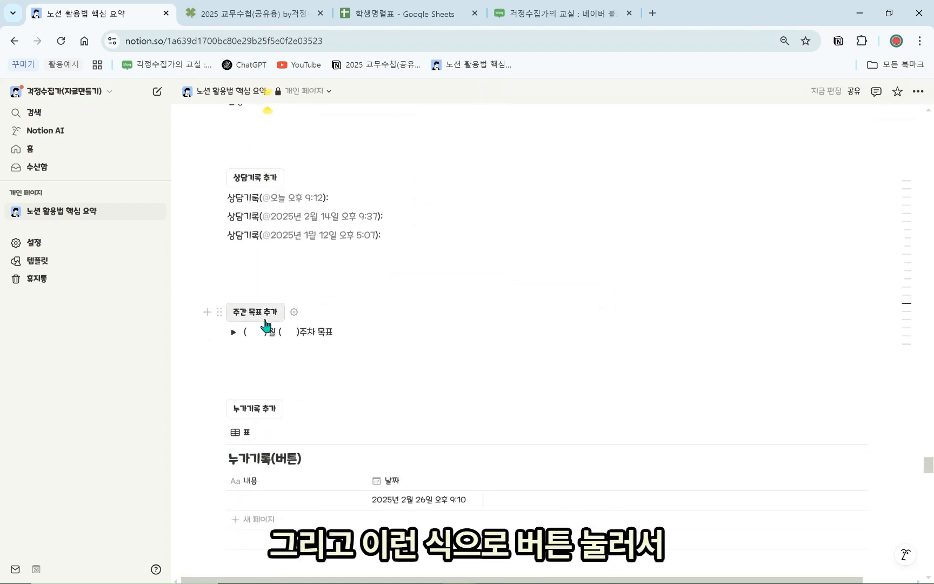
left_click(254, 312)
left_click(233, 331)
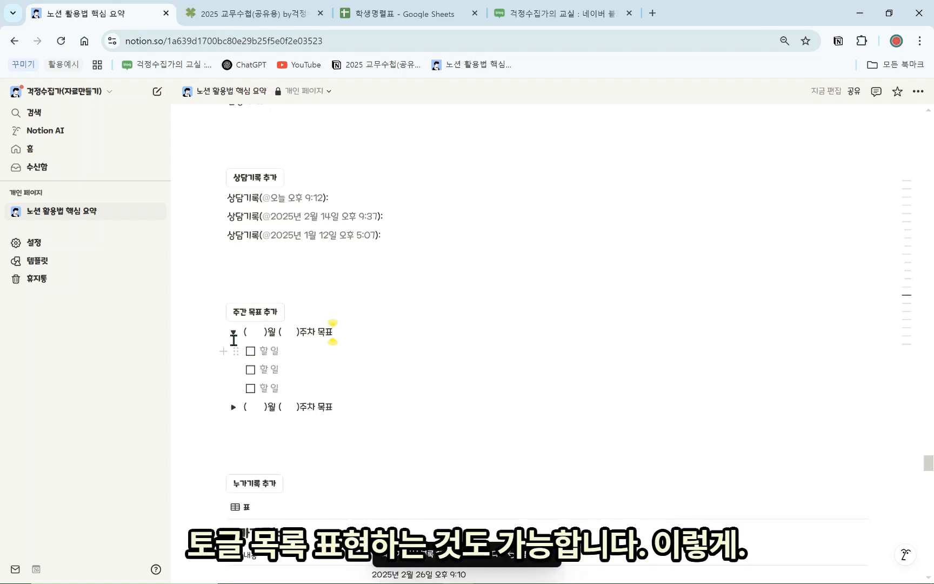
left_click(233, 332)
left_click(238, 353)
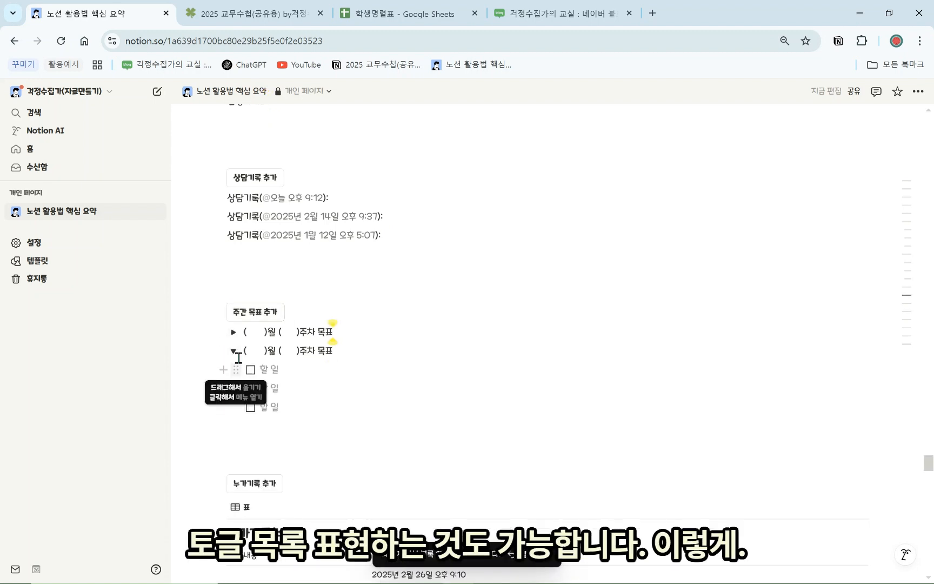
left_click(234, 351)
left_click(234, 352)
left_click(234, 331)
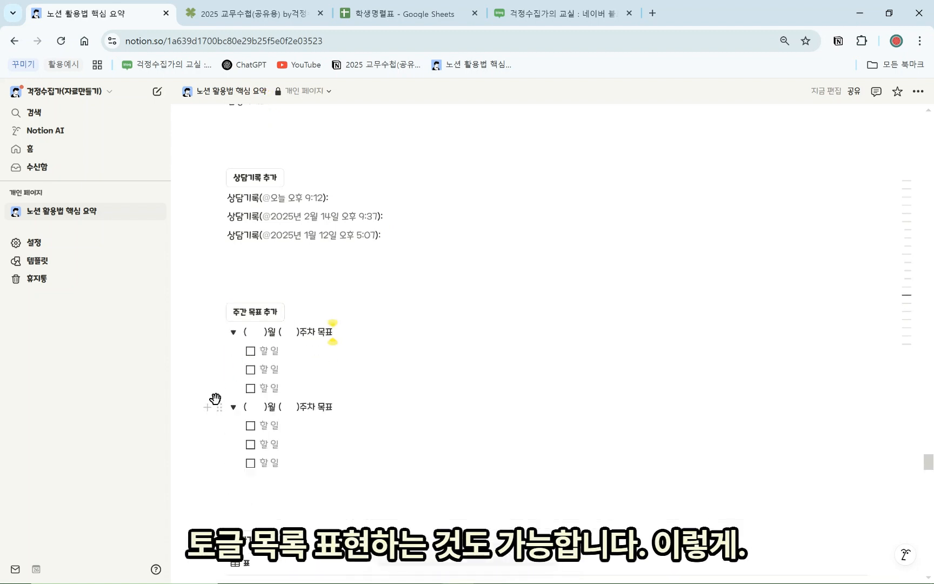
Check the 주간 목표 추가 button's toggle template, then insert and expand a third weekly goal toggle
left_click(294, 311)
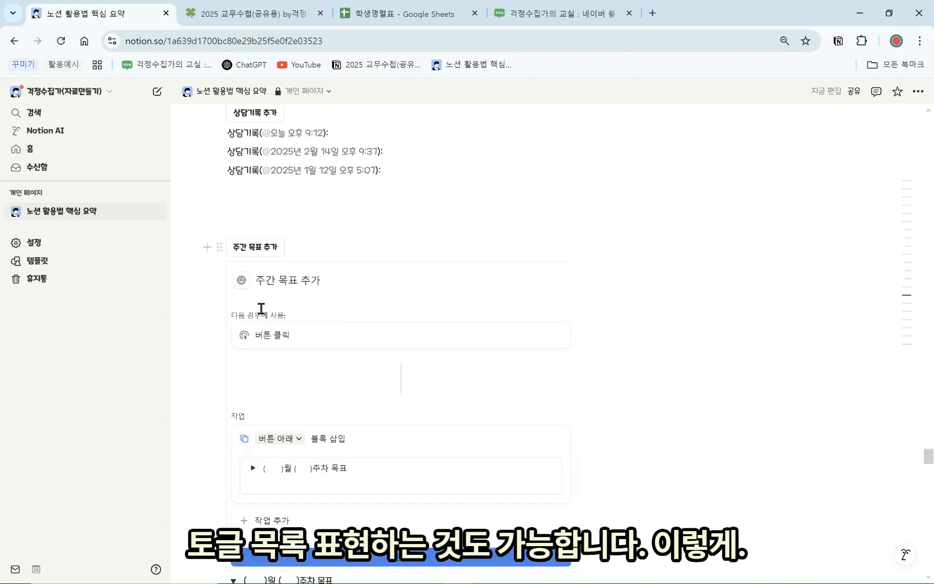
left_click(252, 468)
scroll(285, 432, "down", 2)
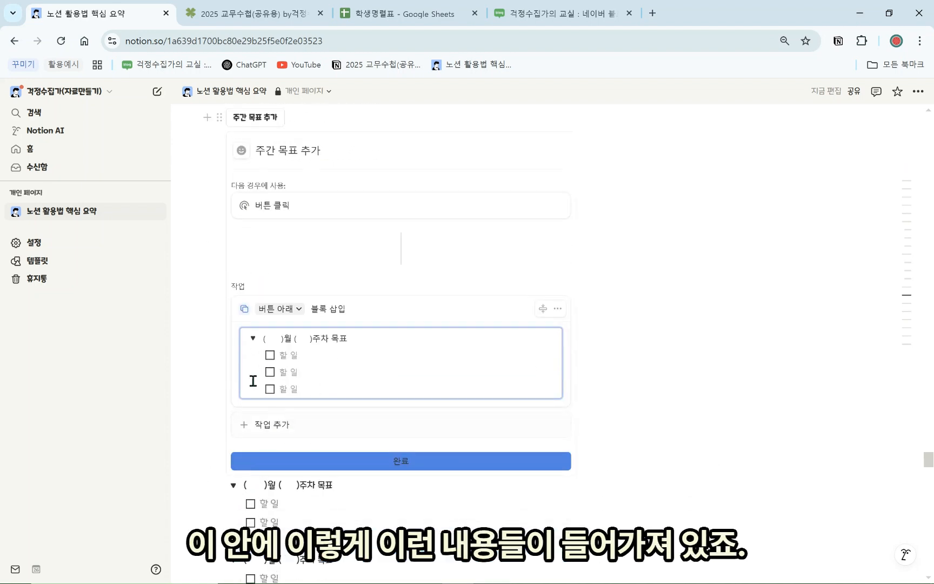
scroll(271, 390, "up", 3)
scroll(260, 400, "down", 2)
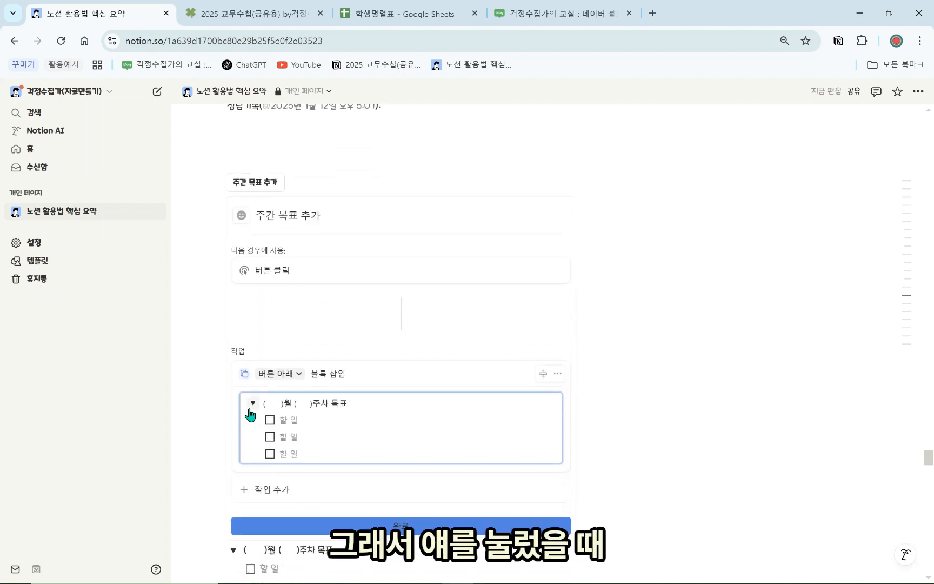
left_click(251, 403)
left_click(355, 494)
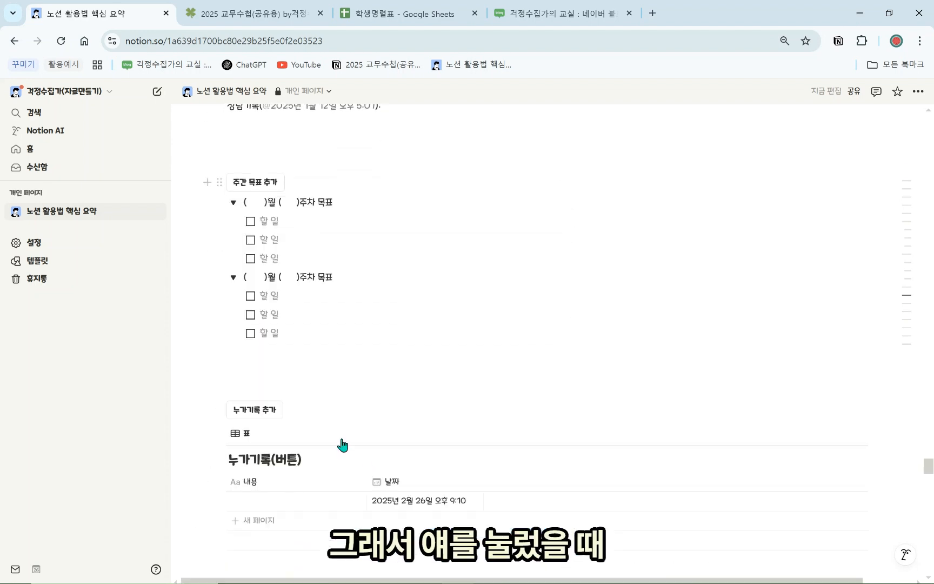
left_click(246, 185)
left_click(234, 202)
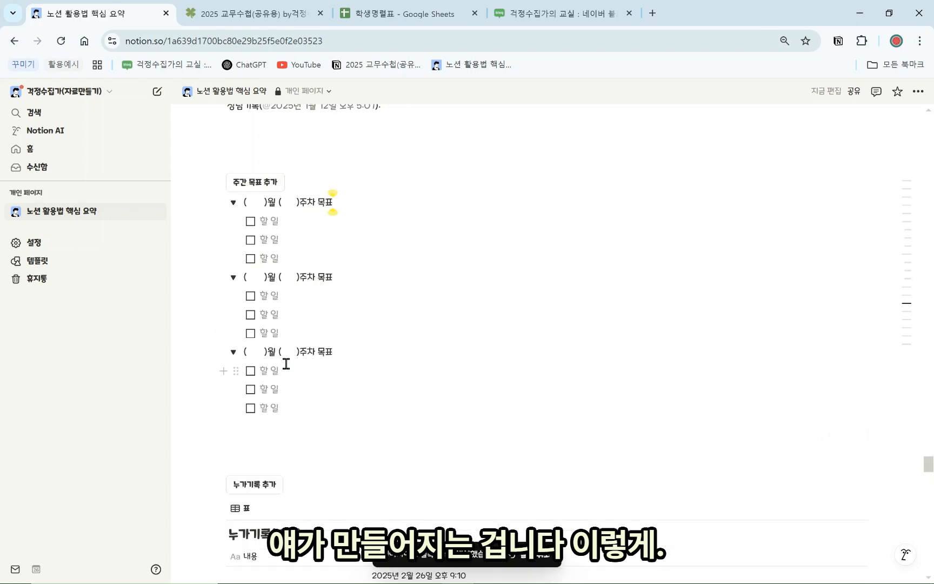
scroll(282, 406, "down", 3)
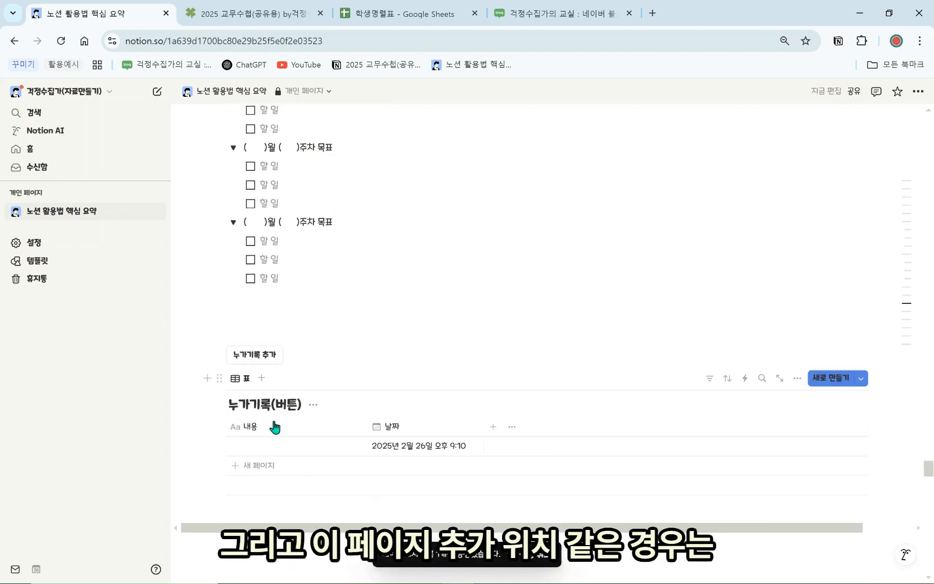
Review the 누가기록 추가 button's target database and keep 자동 실행된 시간 as the date
left_click(292, 356)
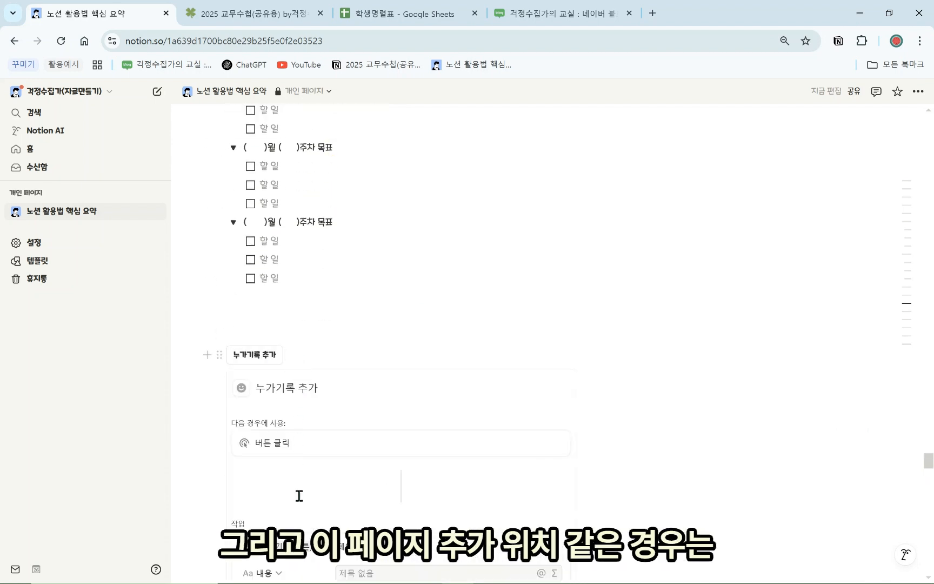
scroll(299, 495, "down", 1)
scroll(321, 492, "down", 1)
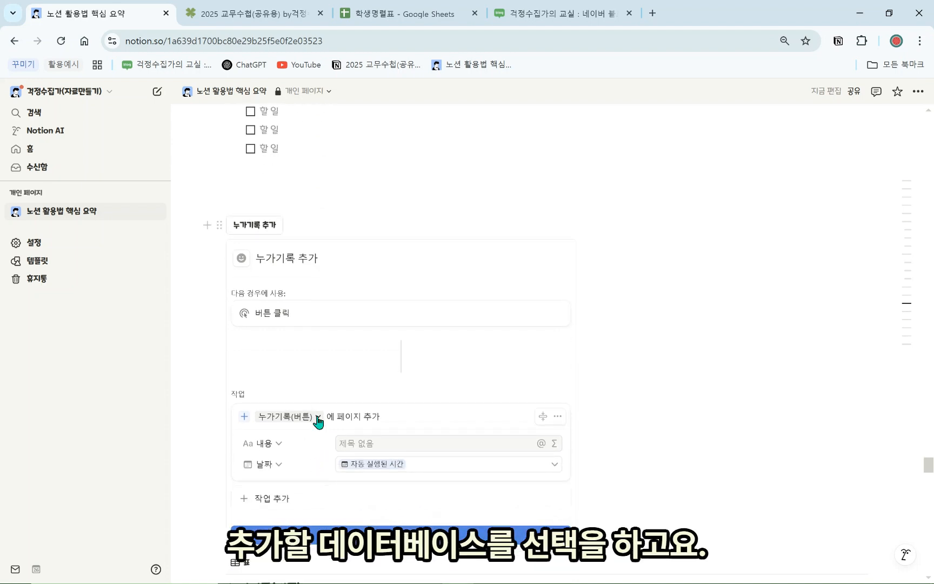
left_click(318, 417)
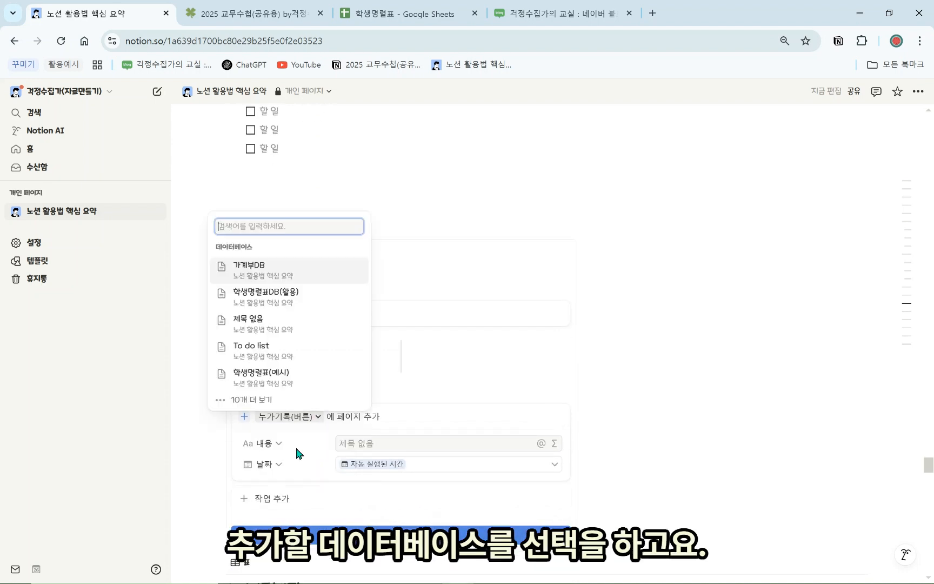
left_click(424, 369)
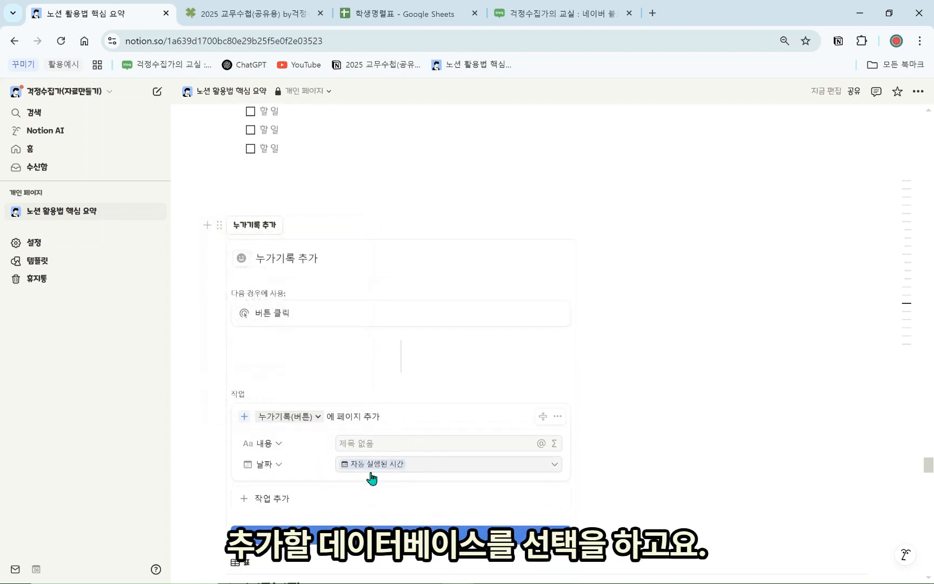
scroll(372, 475, "down", 1)
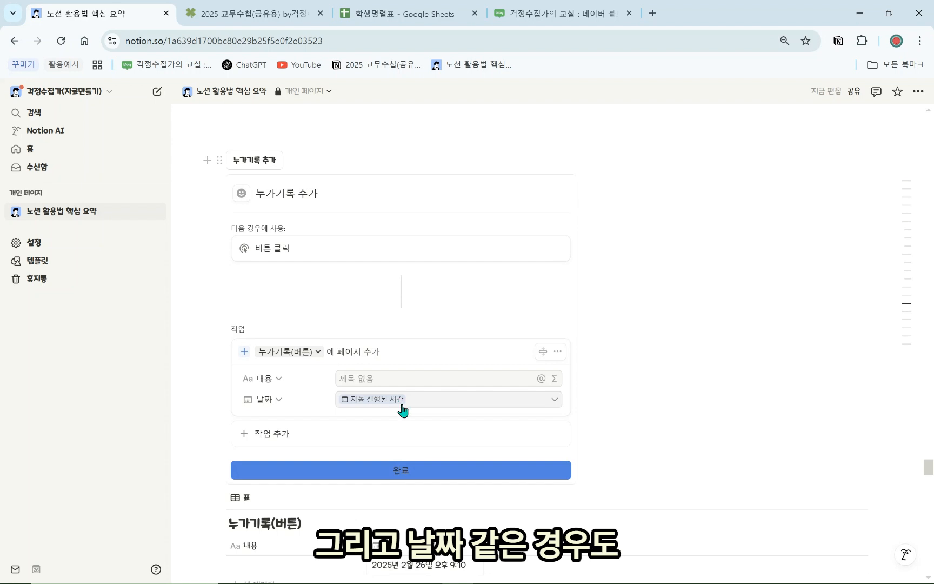
left_click(402, 409)
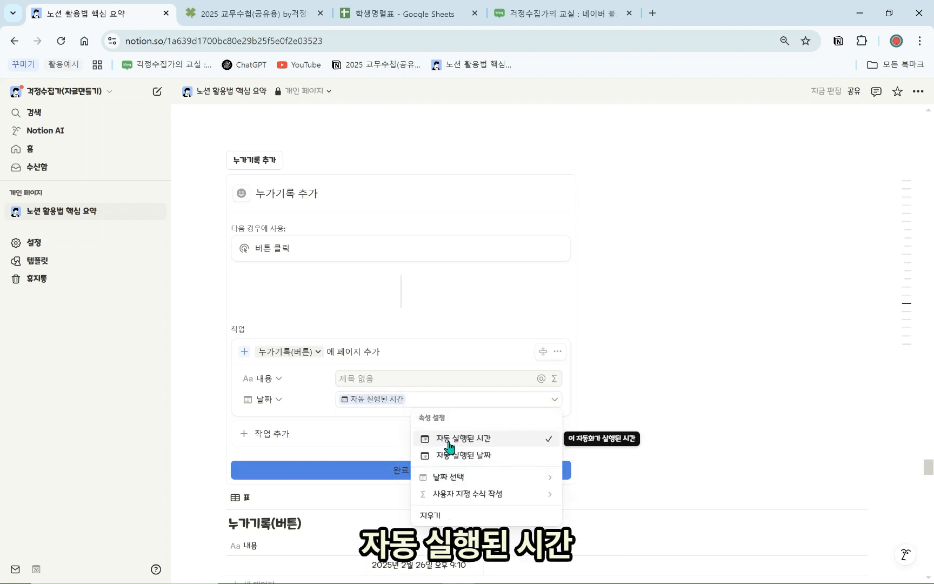
left_click(385, 427)
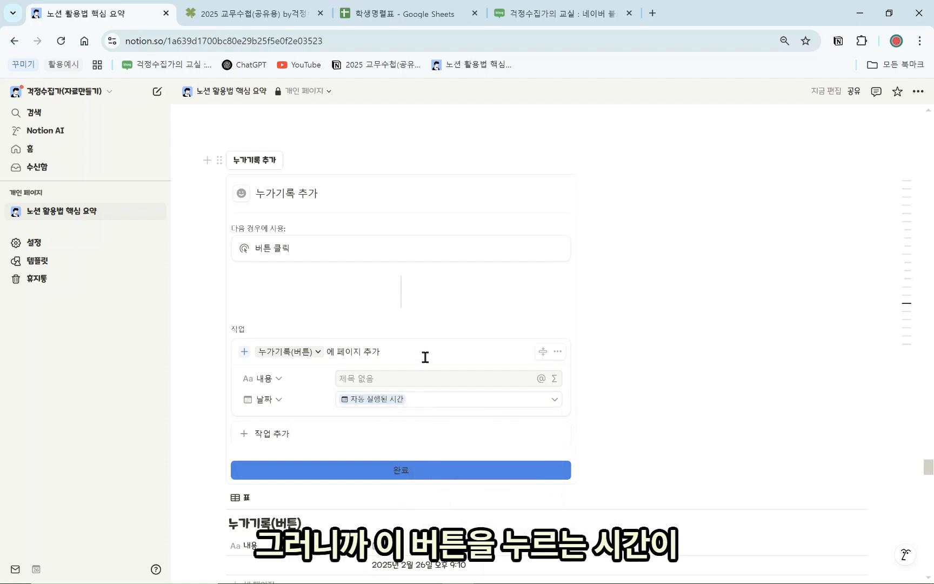
left_click(411, 470)
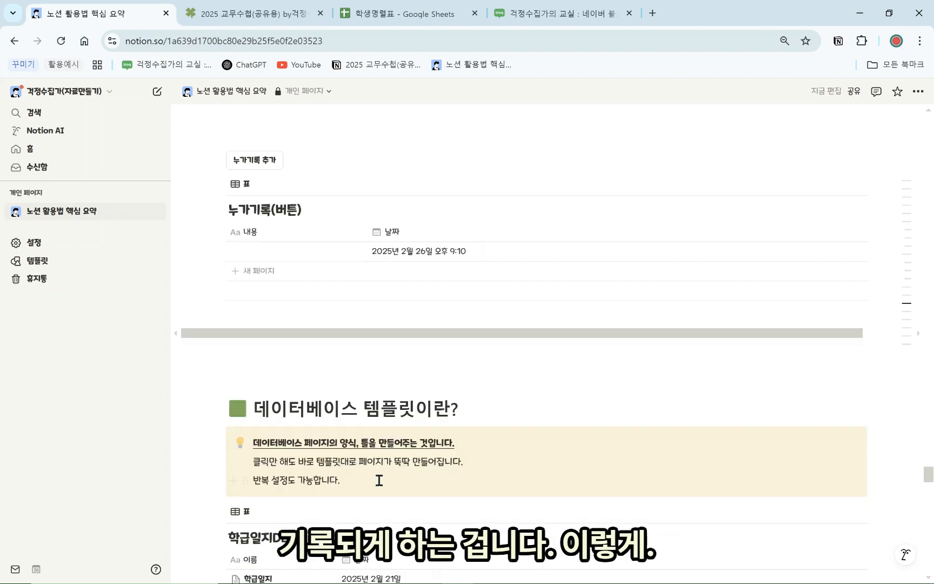
Add new 누가기록(버튼) rows stamped 2025년 2월 26일 오후 9:13 with the button
left_click(255, 161)
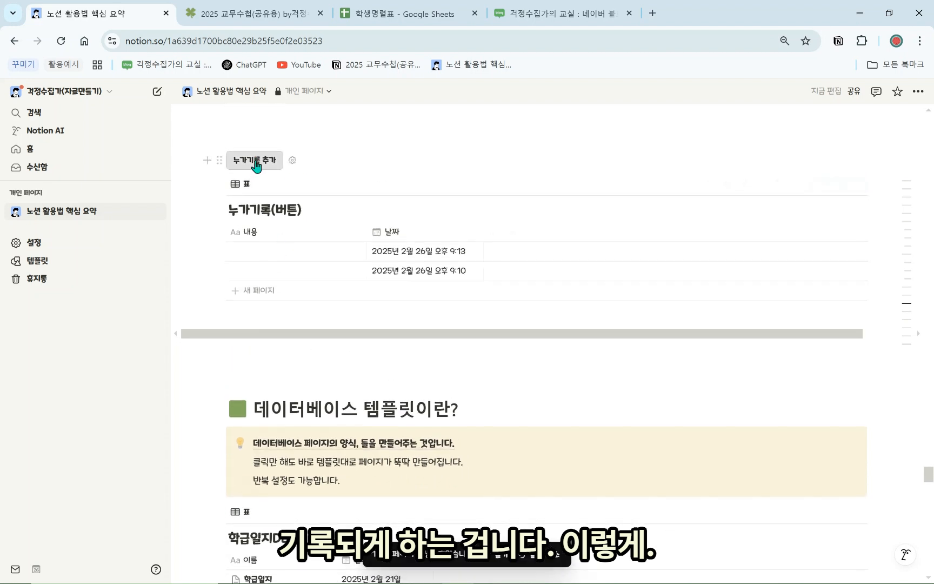
left_click(256, 162)
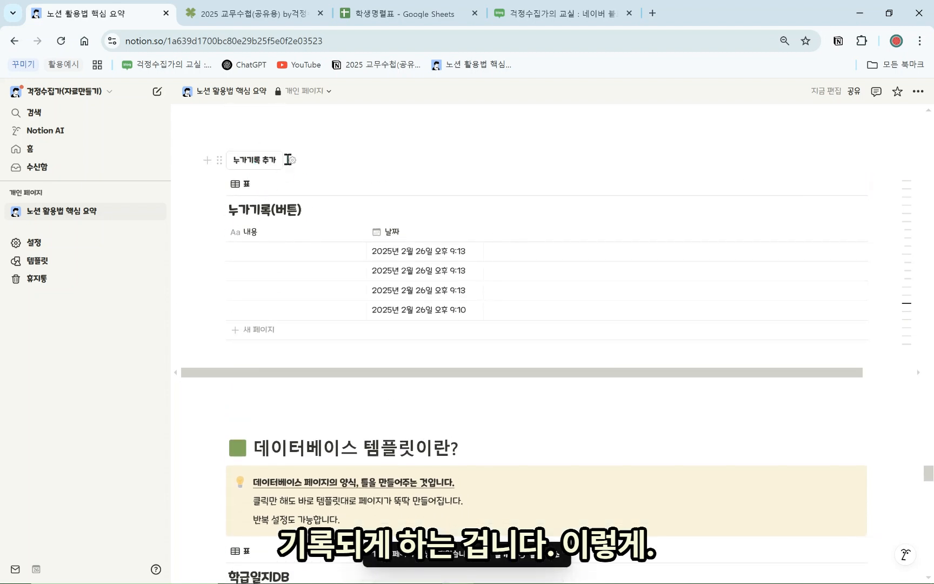
left_click(292, 160)
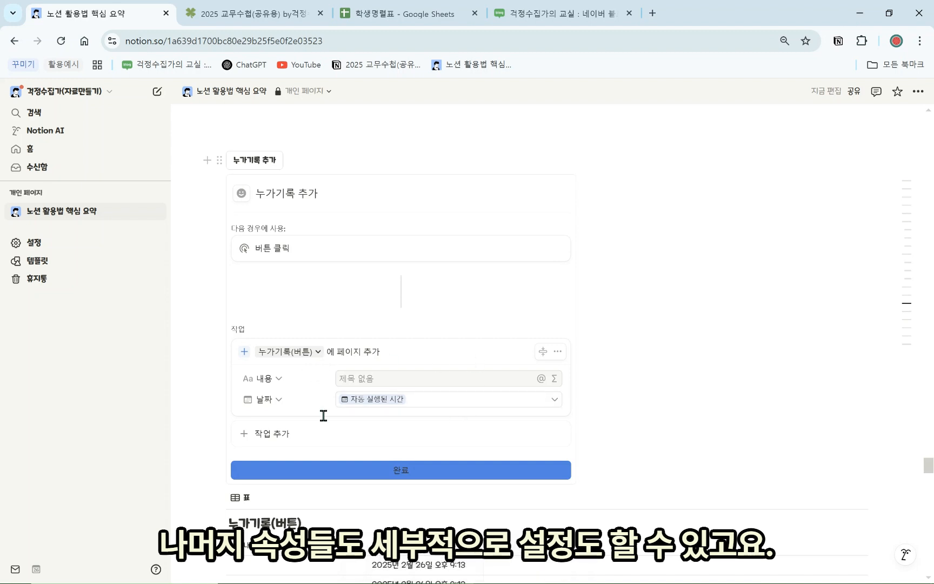
scroll(325, 416, "up", 2)
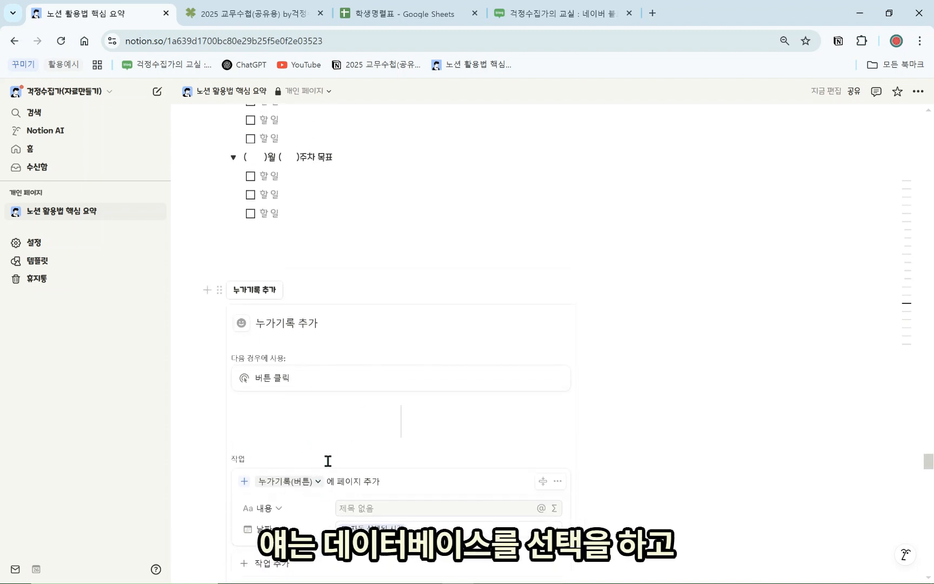
scroll(303, 476, "down", 2)
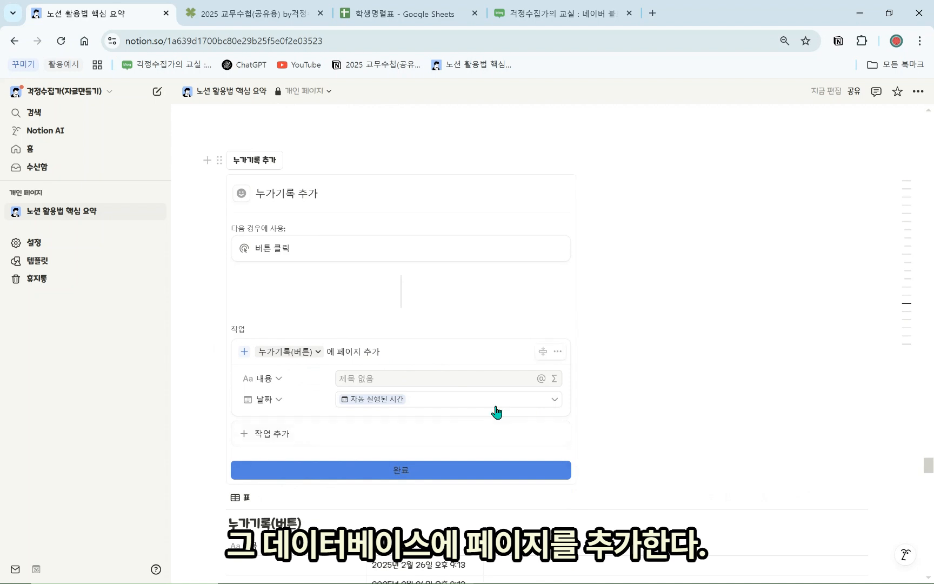
scroll(603, 431, "up", 2)
left_click(292, 290)
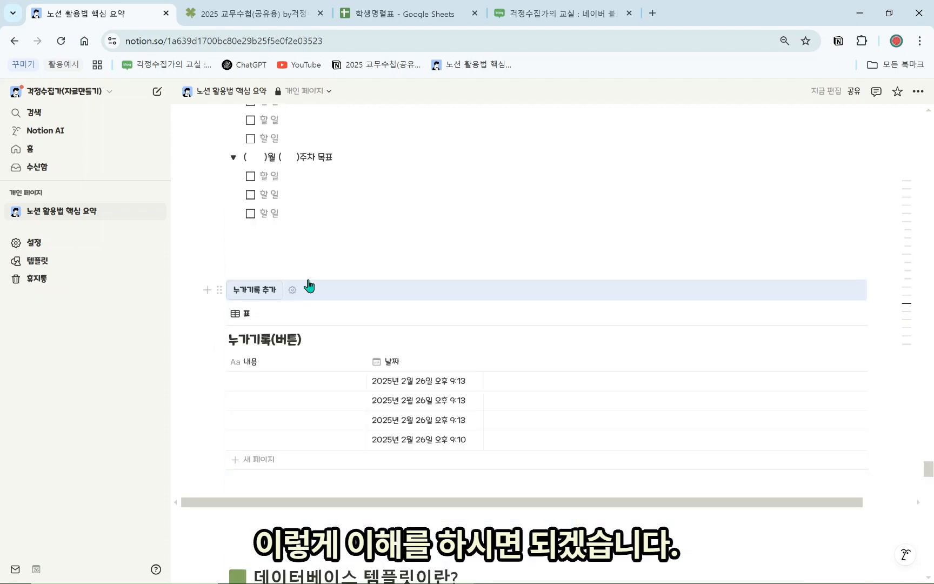
left_click(327, 256)
scroll(390, 332, "up", 4)
scroll(295, 275, "up", 2)
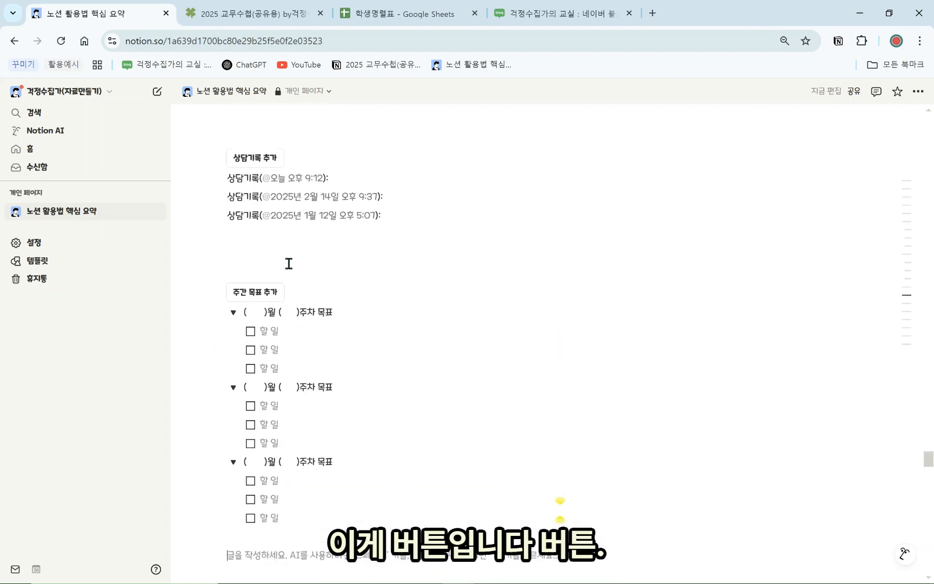
Scroll to 학급일지DB, glance at the 2025 교무수첩 tab, and add a new row
scroll(311, 302, "down", 2)
scroll(307, 305, "down", 8)
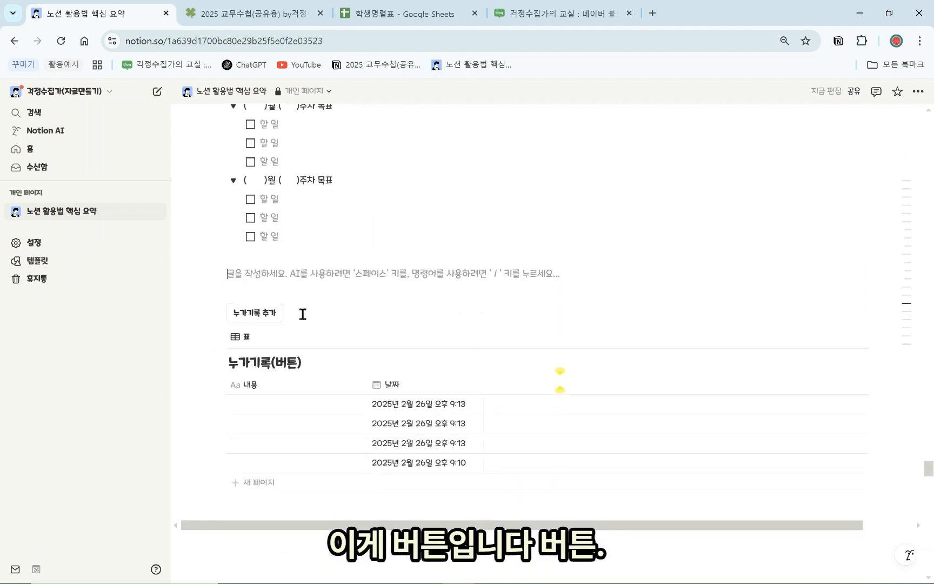
scroll(335, 307, "down", 1)
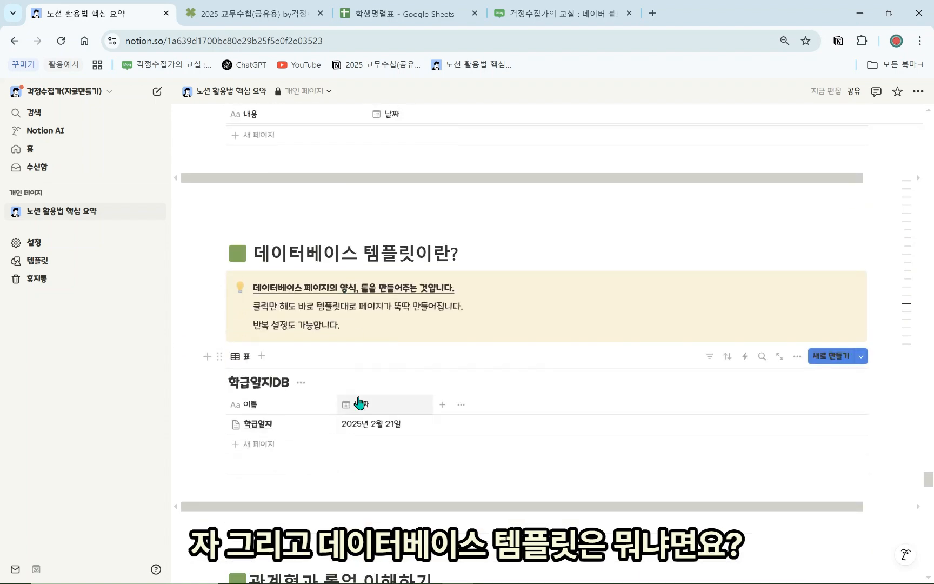
scroll(352, 389, "down", 1)
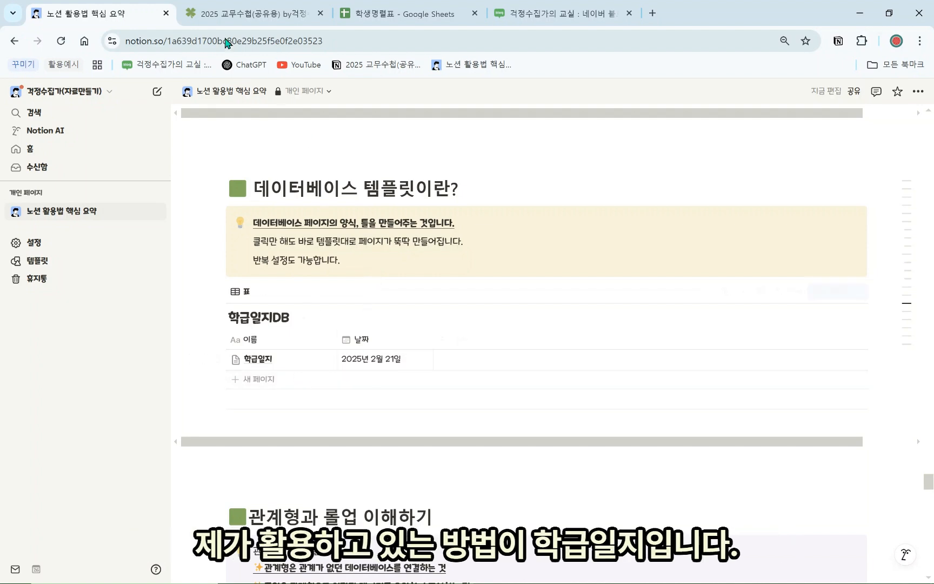
left_click(239, 5)
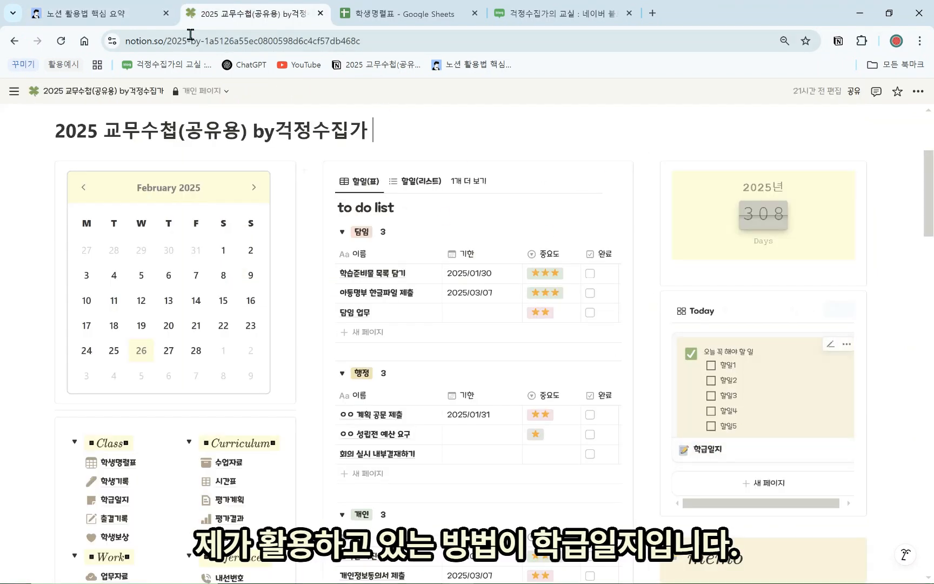
left_click(141, 15)
left_click(317, 378)
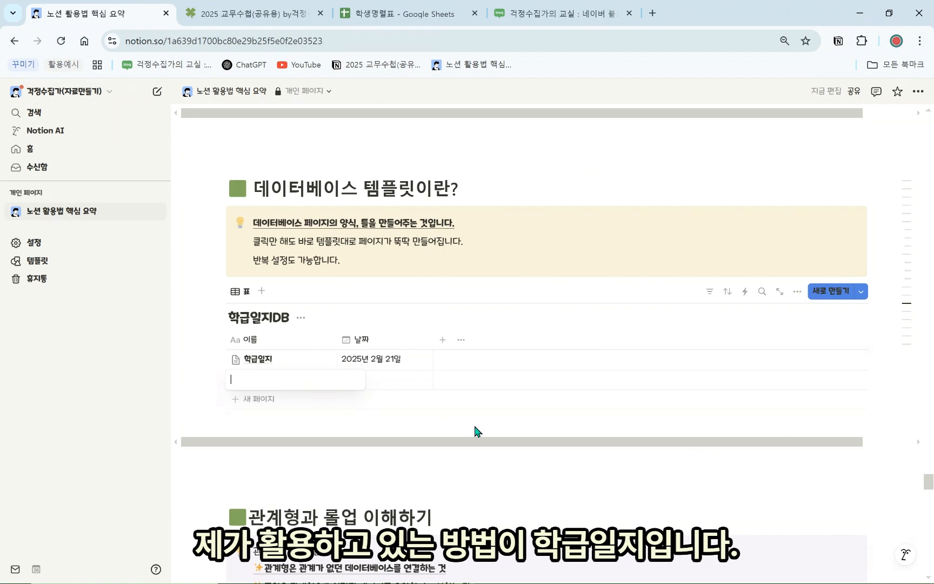
Apply the 학급일지 template to the new row, then add and open another blank row
left_click(321, 379)
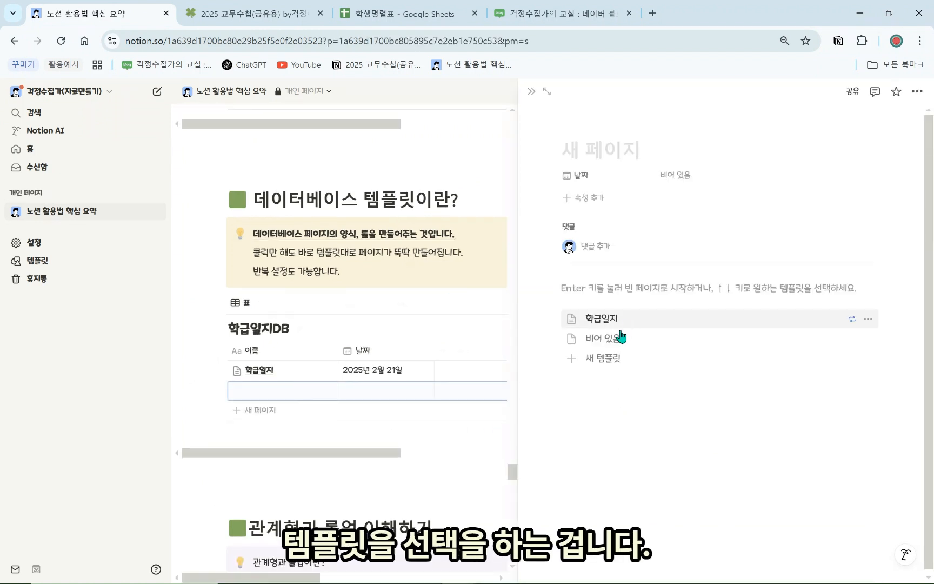
left_click(589, 318)
scroll(802, 327, "down", 5)
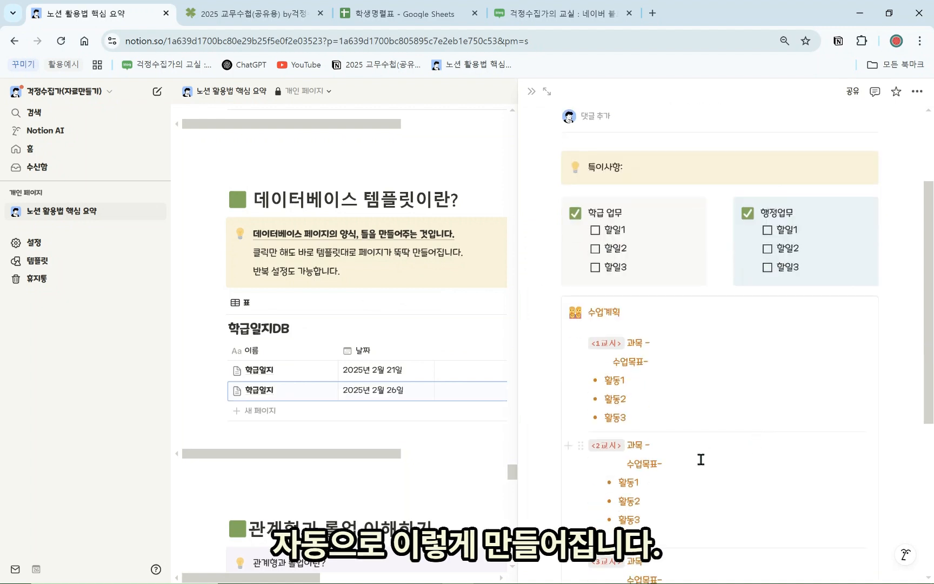
scroll(590, 324, "up", 3)
scroll(663, 379, "up", 3)
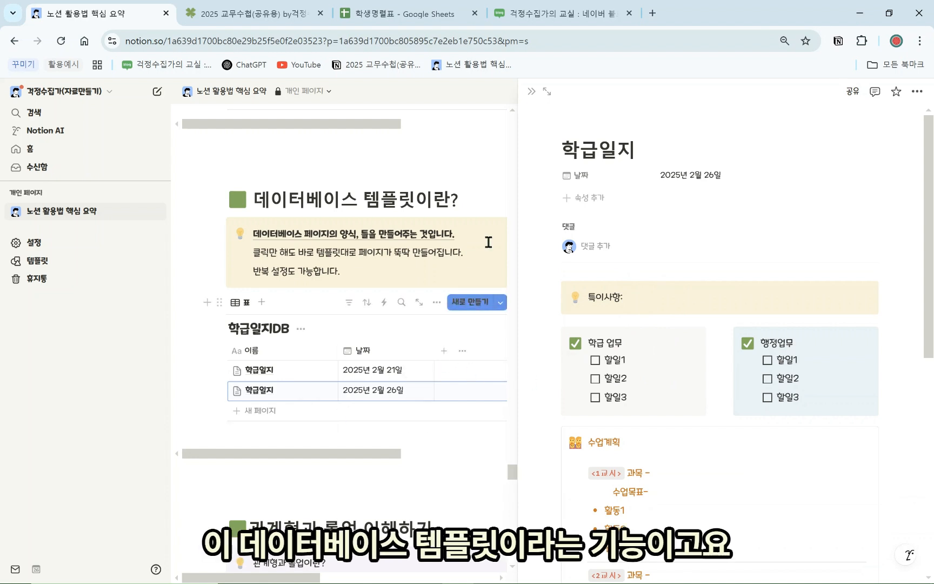
left_click(531, 91)
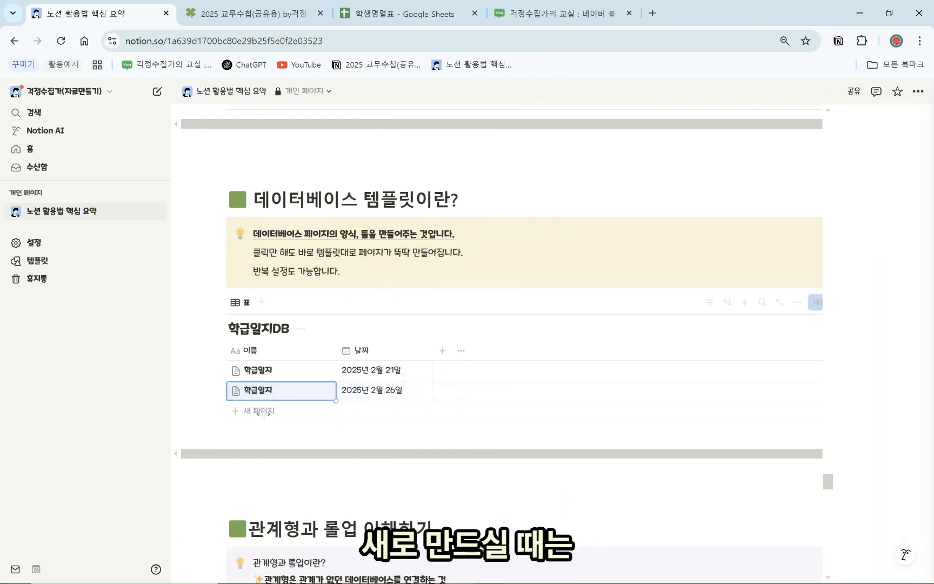
left_click(268, 412)
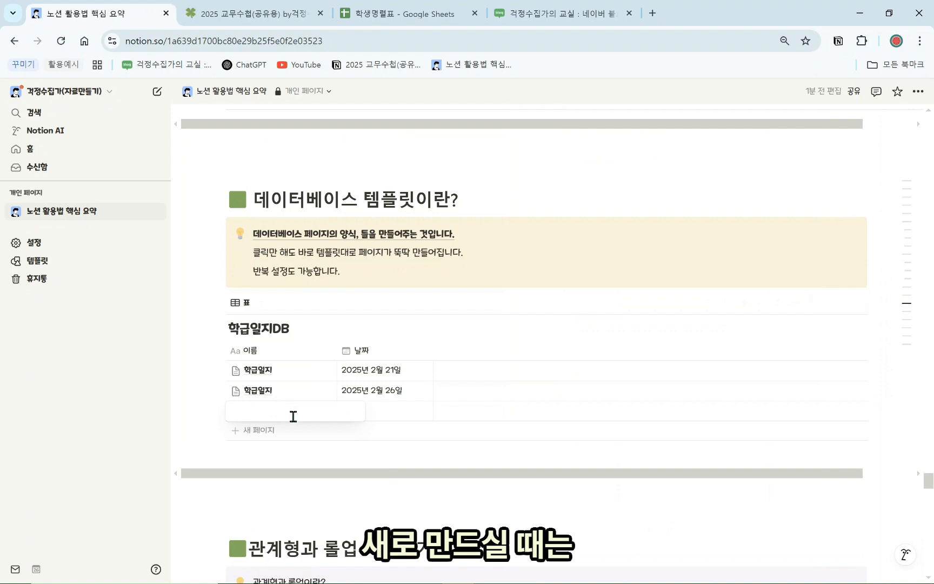
left_click(325, 410)
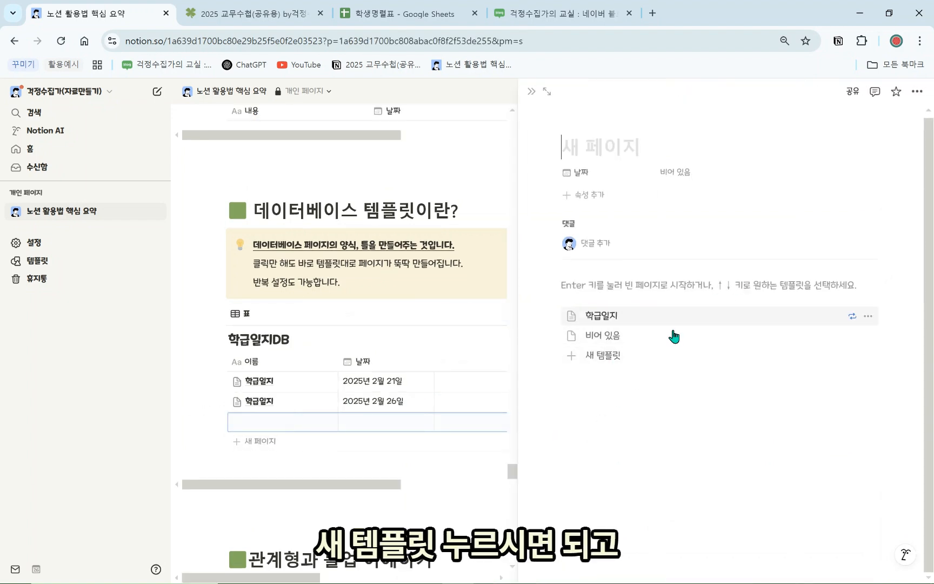
Add a blank 누가기록(버튼) row and create a new page template for the database
left_click(522, 95)
scroll(381, 390, "up", 5)
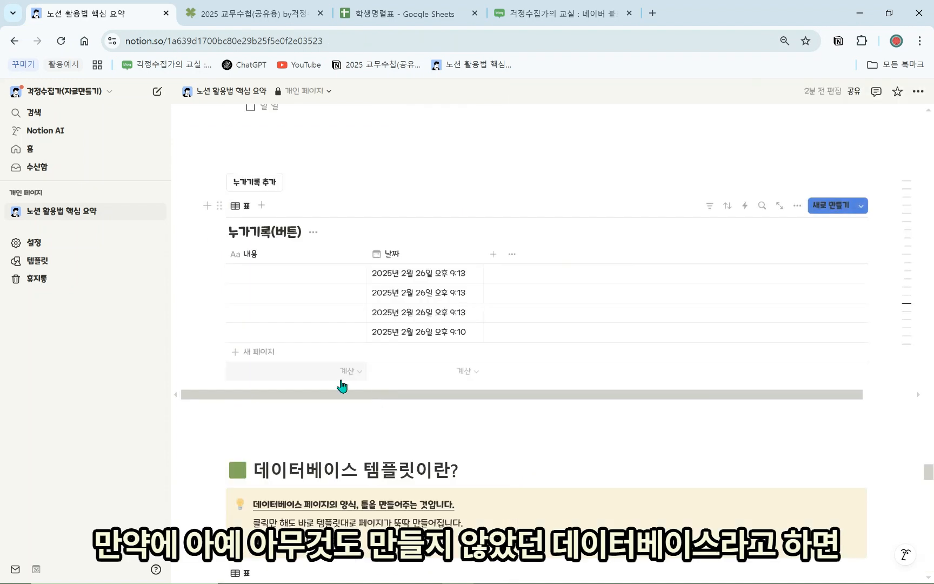
left_click(267, 354)
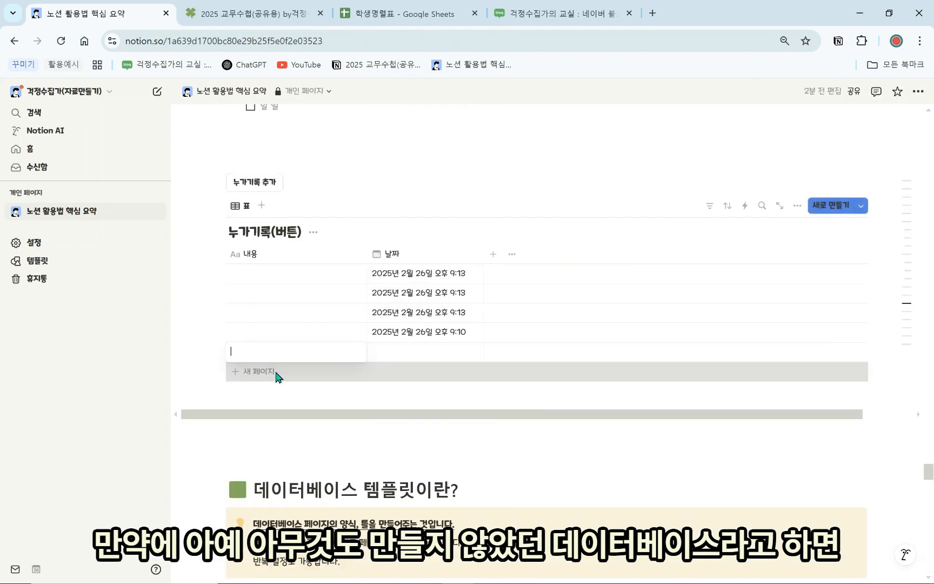
left_click(353, 355)
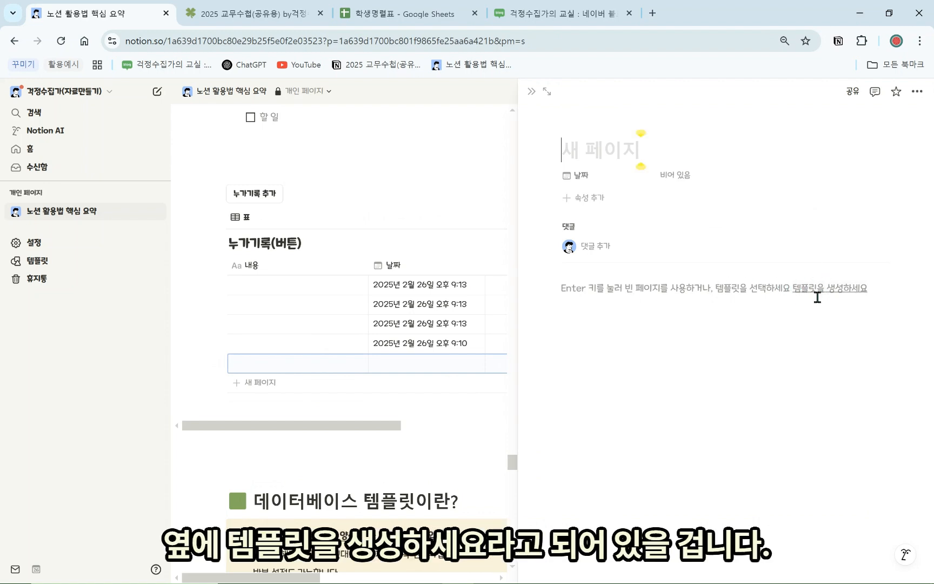
left_click(848, 296)
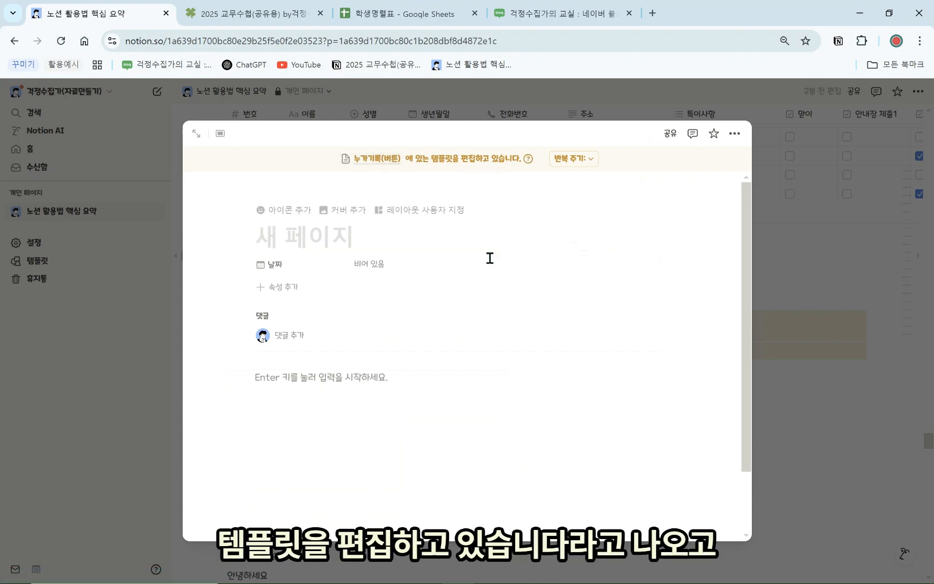
left_click(355, 385)
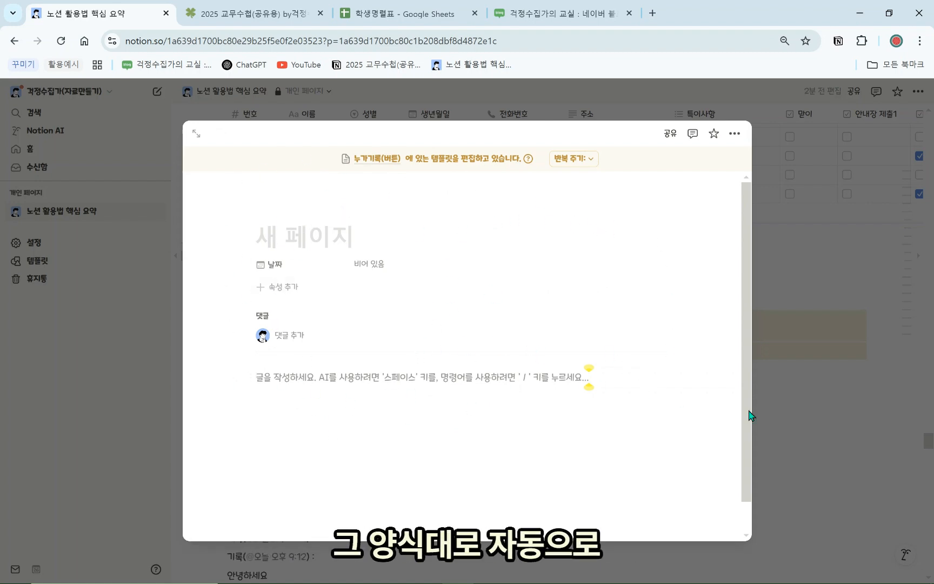
left_click(847, 384)
scroll(690, 413, "down", 5)
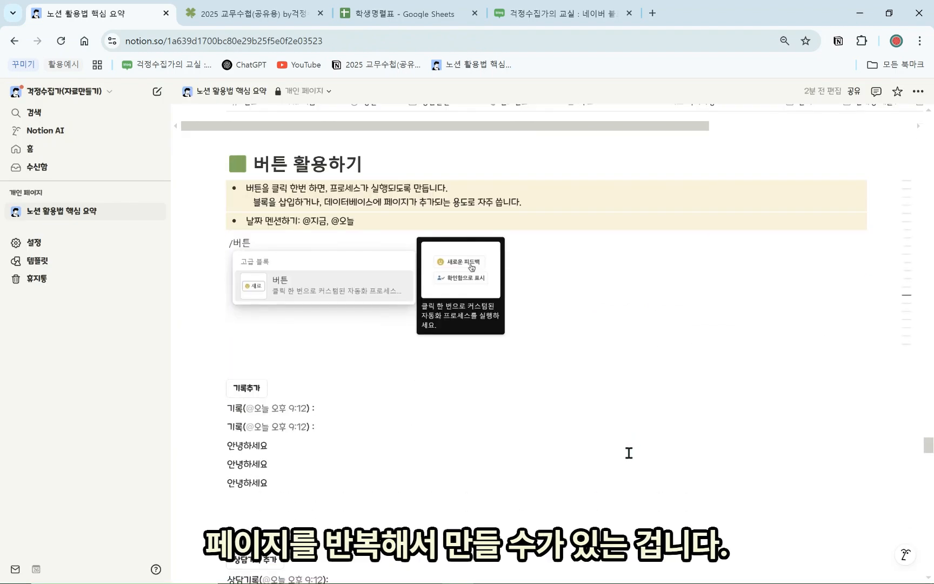
Preview an existing 학급일지 page's layout and close it
scroll(619, 462, "down", 20)
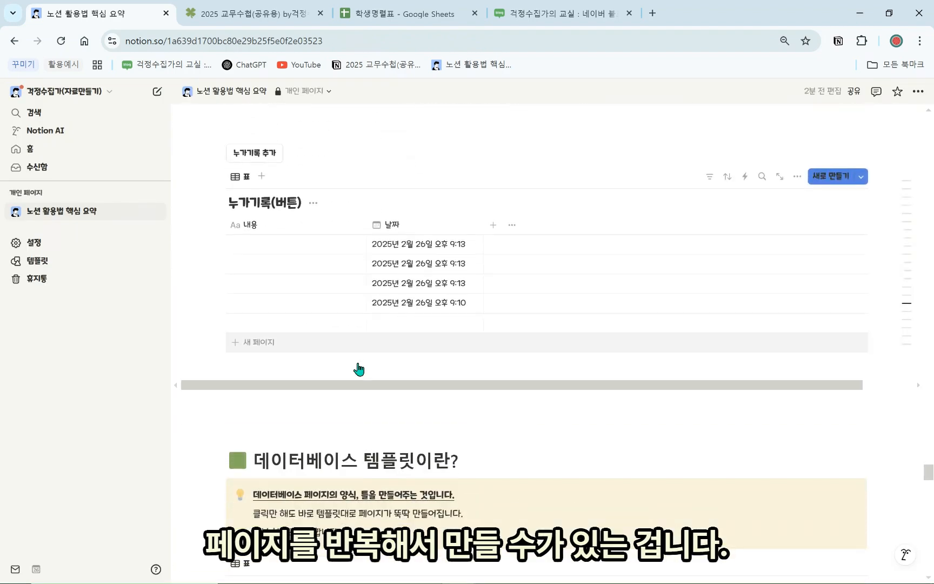
scroll(348, 377, "down", 3)
left_click(323, 392)
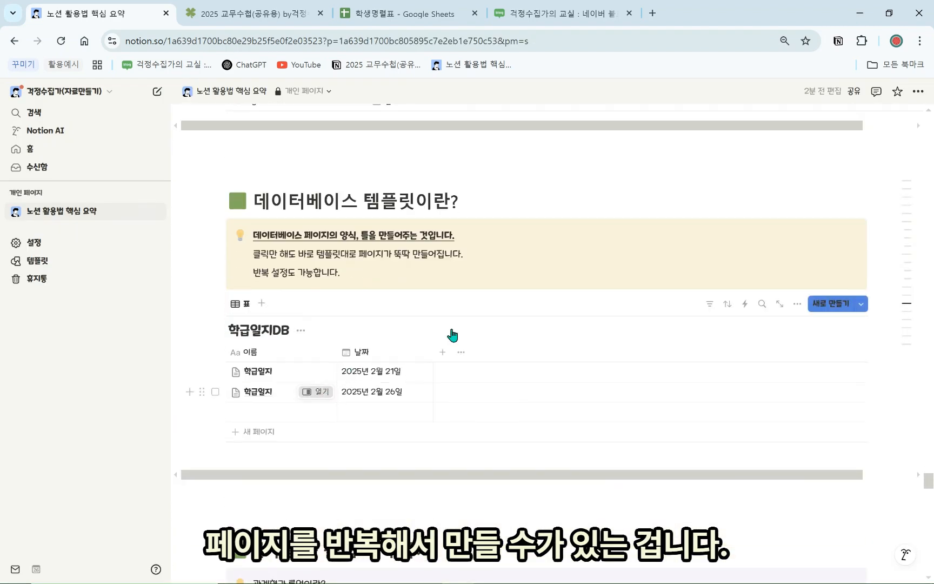
scroll(548, 264, "down", 1)
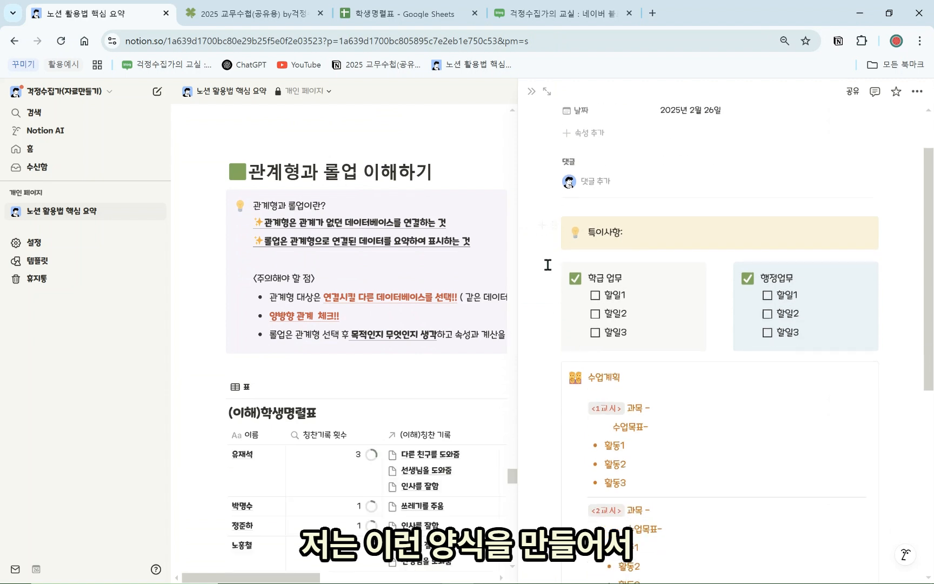
left_click_drag(523, 213, 825, 503)
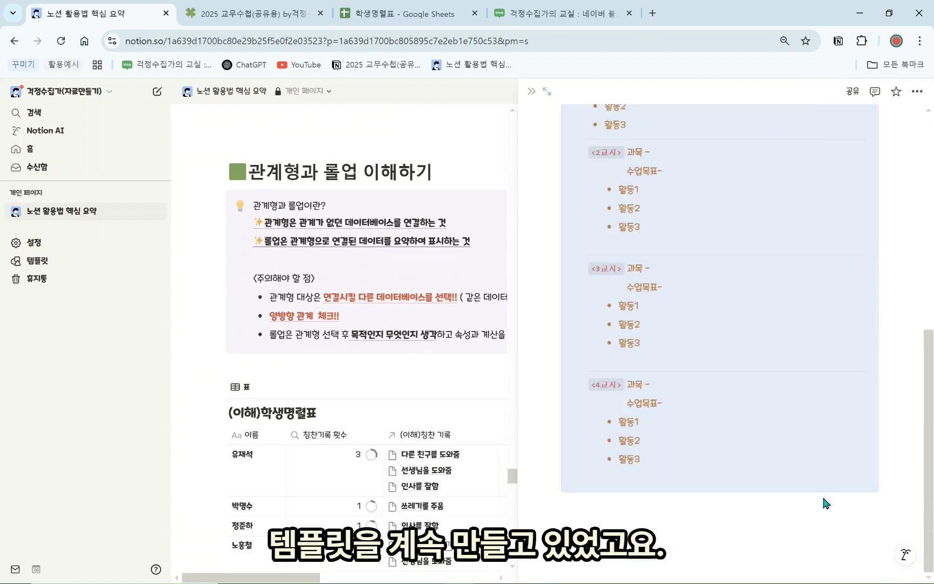
scroll(738, 372, "up", 3)
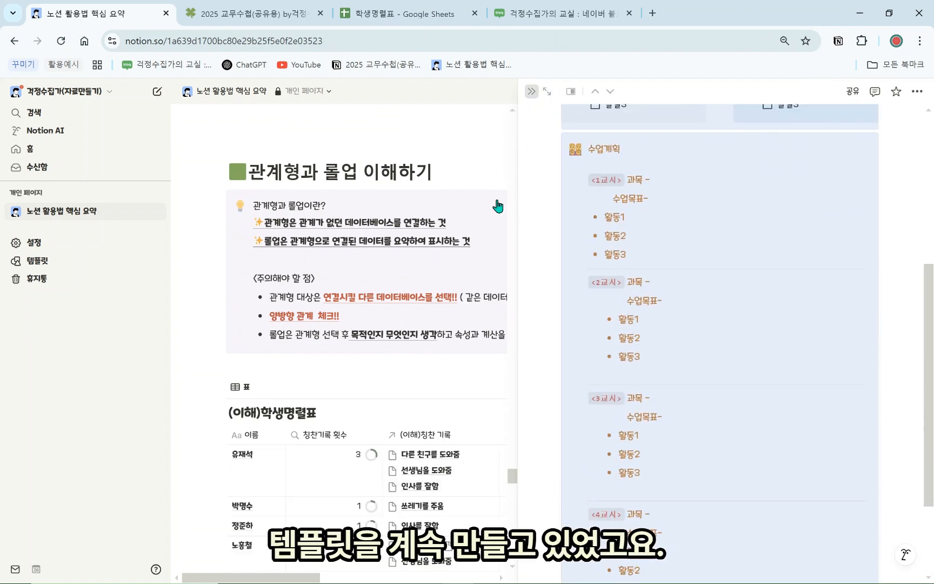
left_click(498, 206)
scroll(346, 281, "up", 4)
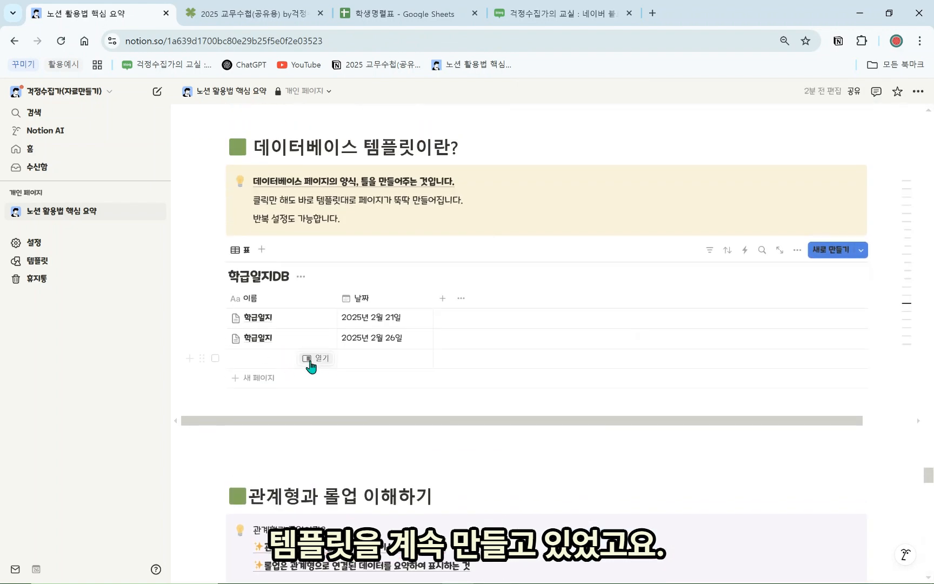
Fill the empty 학급일지DB row with the 학급일지 template
left_click(323, 360)
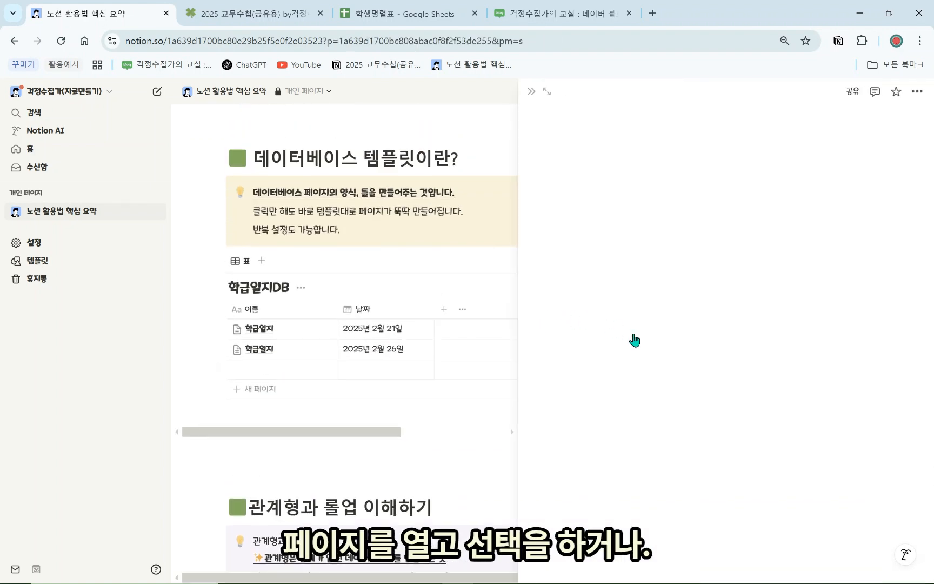
left_click(597, 319)
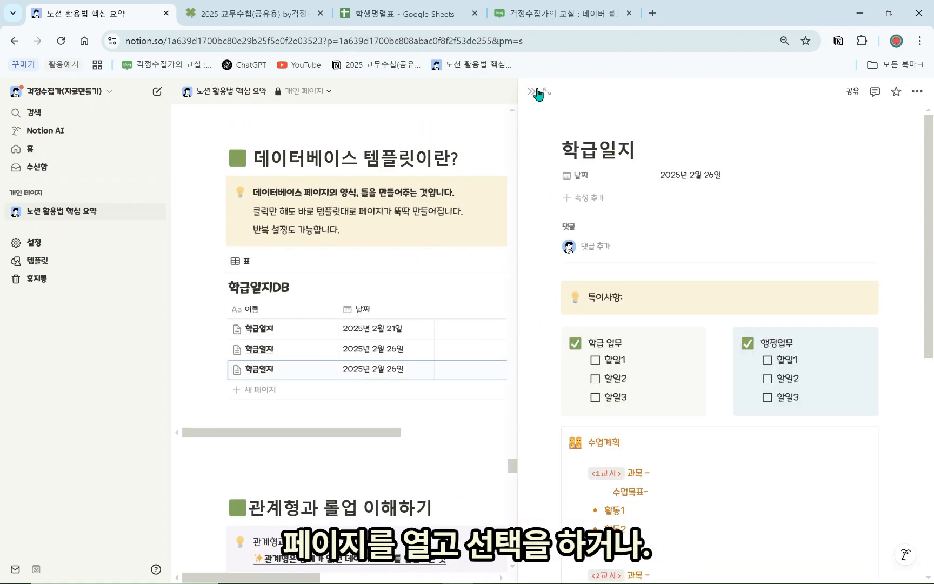
left_click(531, 91)
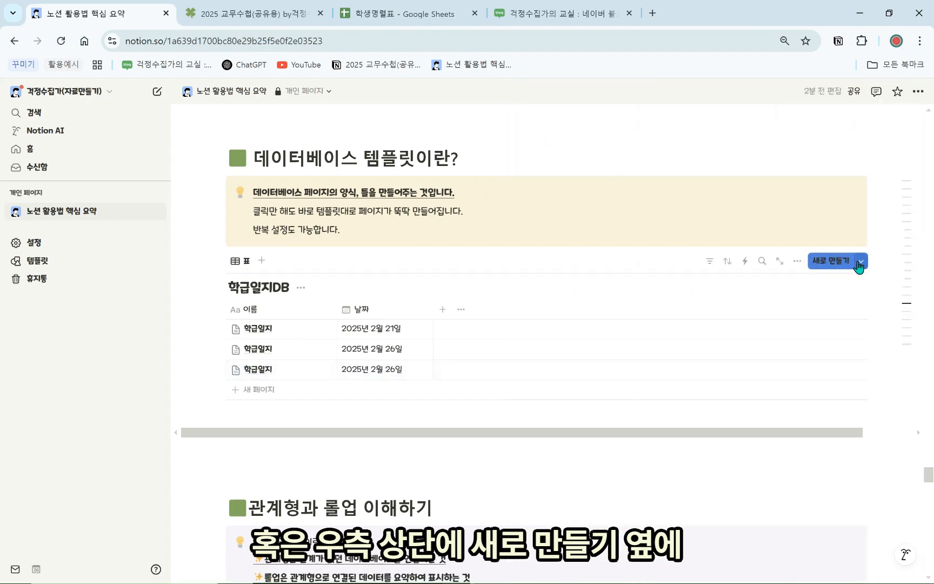
Create another page directly from the 학급일지 template via 새로 만들기 ▾
left_click(861, 265)
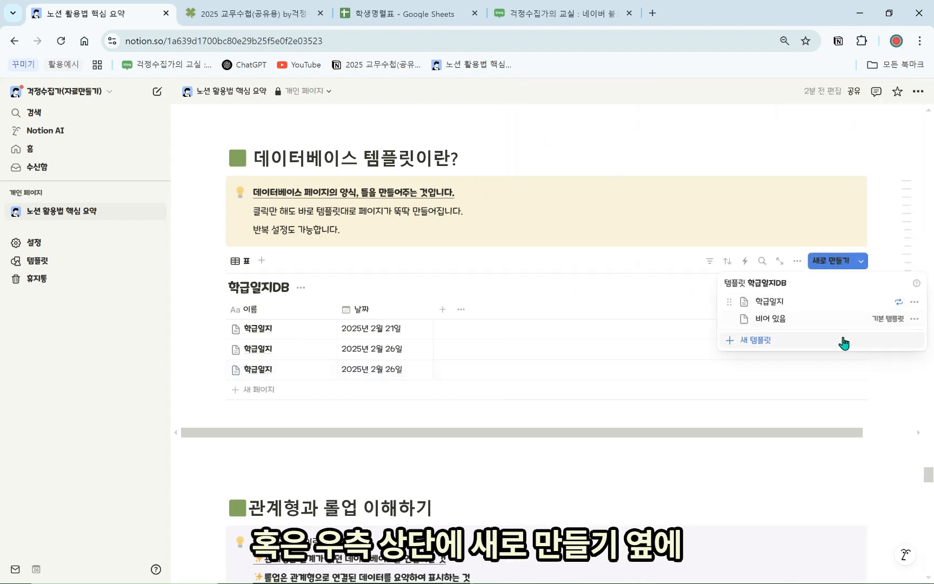
left_click(829, 303)
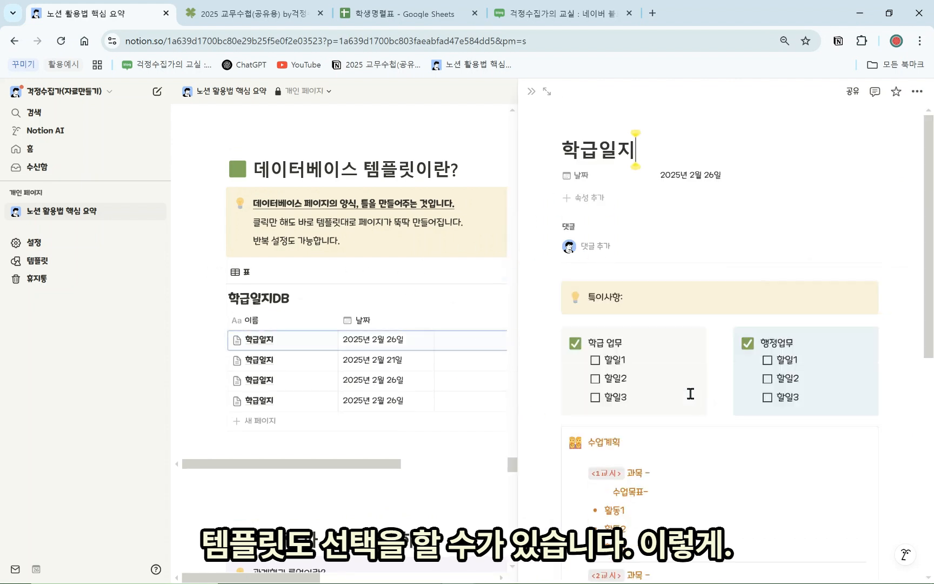
scroll(691, 390, "down", 7)
scroll(691, 373, "up", 6)
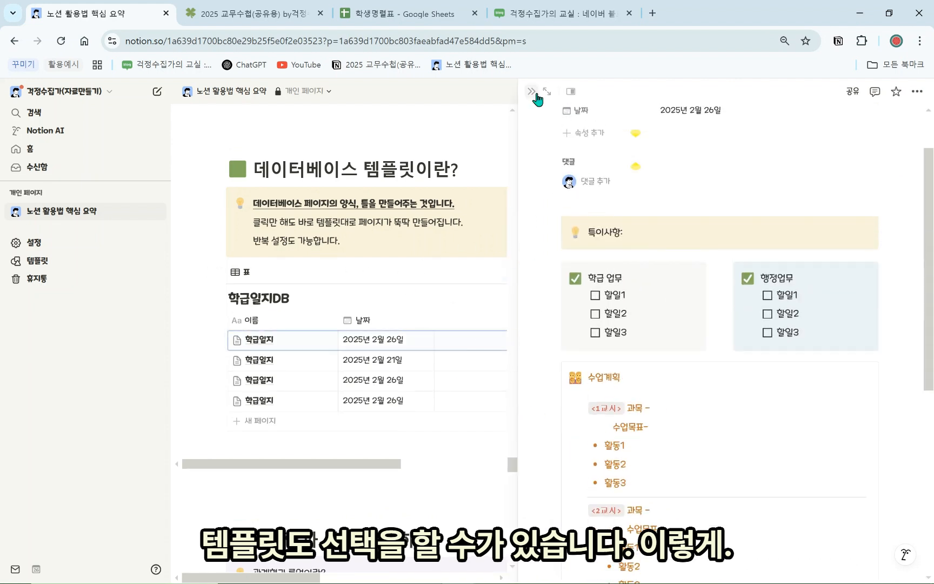
left_click(534, 92)
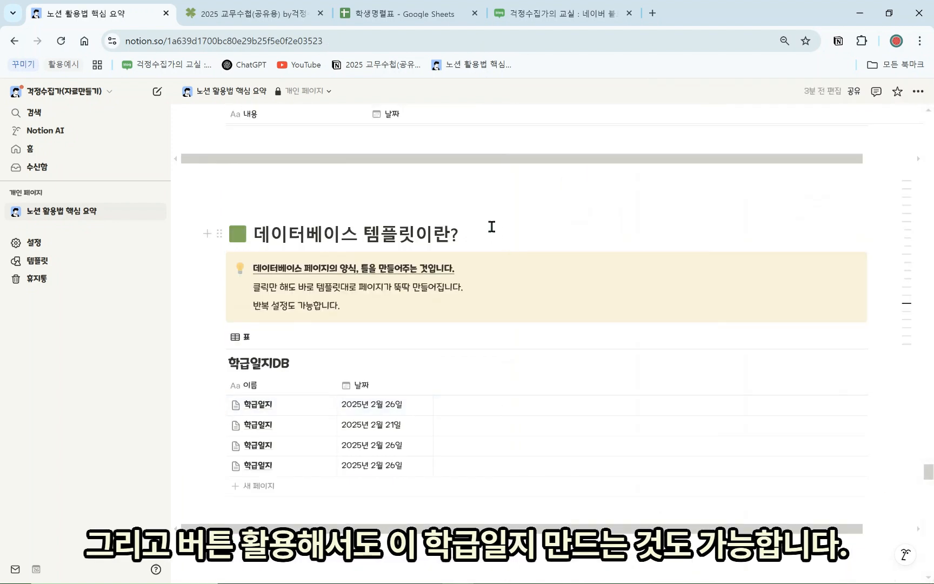
Add blank lines above the 기록추가 section
scroll(496, 181, "up", 4)
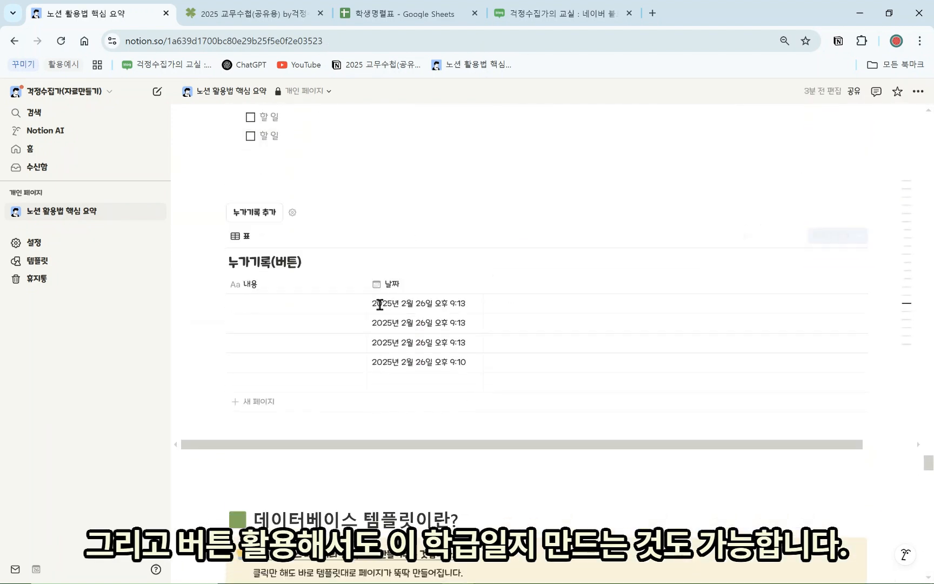
scroll(308, 357, "up", 6)
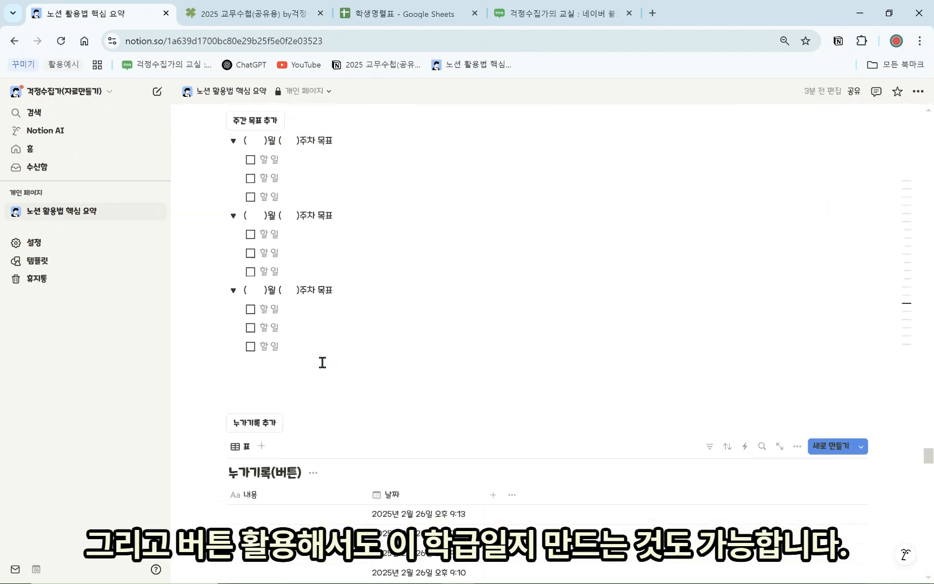
left_click(339, 398)
scroll(336, 400, "up", 4)
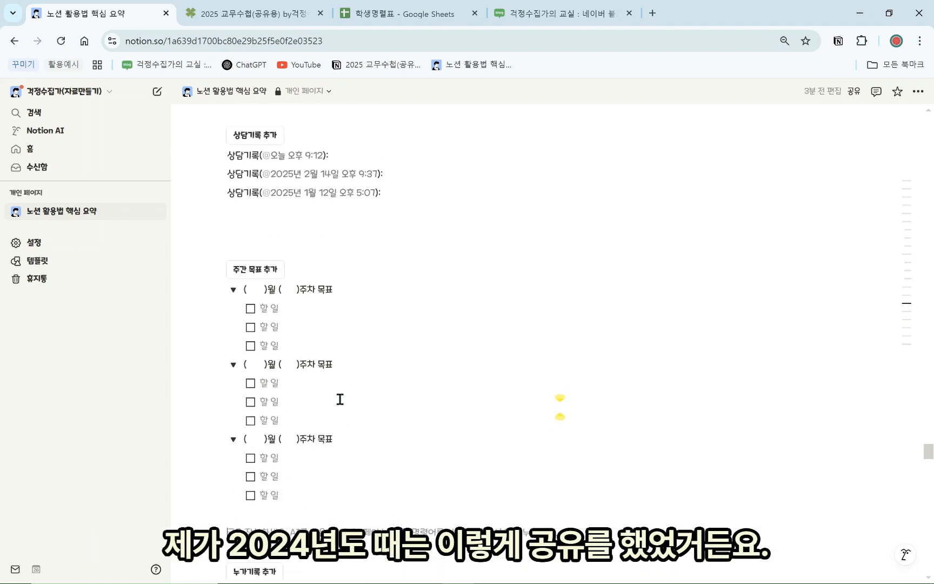
scroll(311, 319, "down", 7)
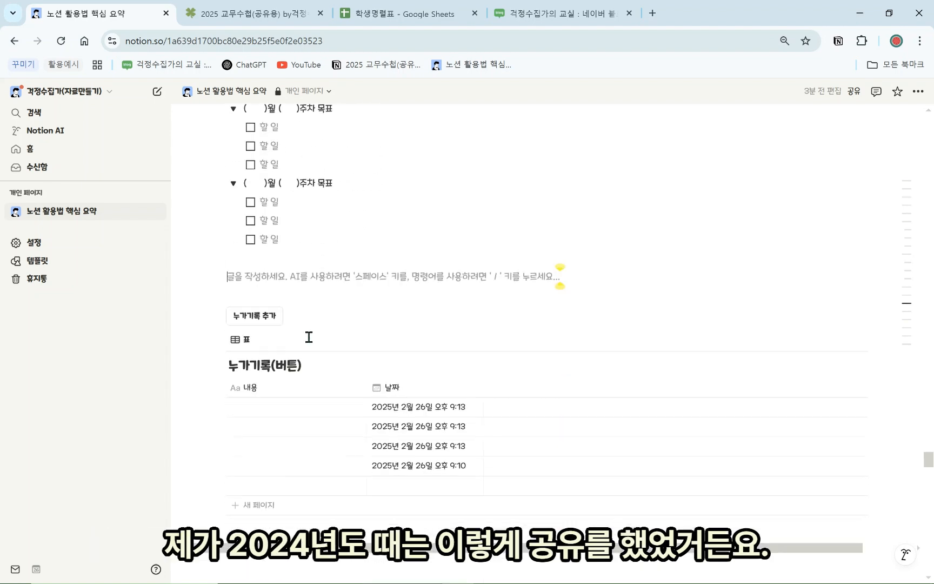
scroll(306, 340, "up", 5)
scroll(303, 348, "up", 5)
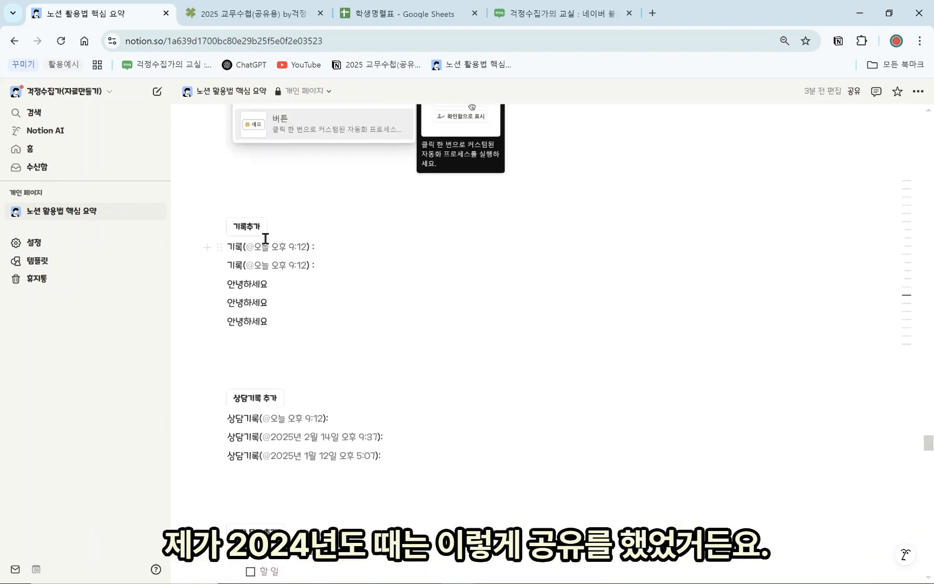
left_click(247, 202)
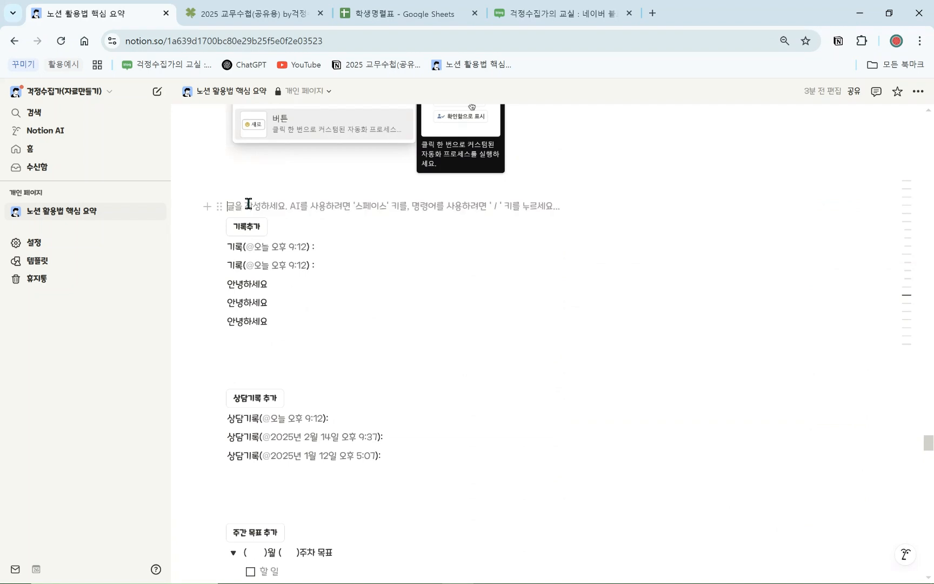
key("Return")
key("Return")
key("Return")
key("Return")
Insert a new button with a 블록 삽입 action, filtering its block content for 토글
left_click(261, 228)
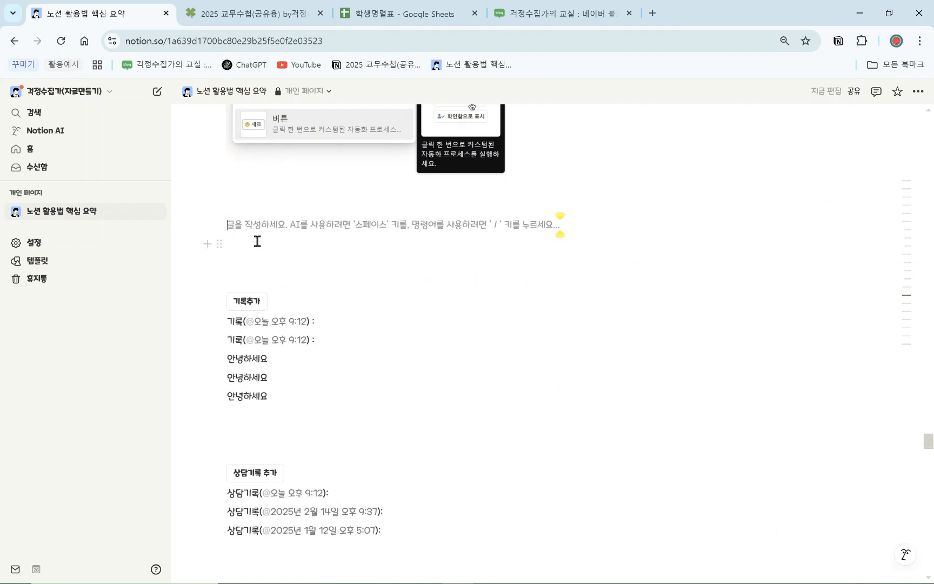
type("/버튼")
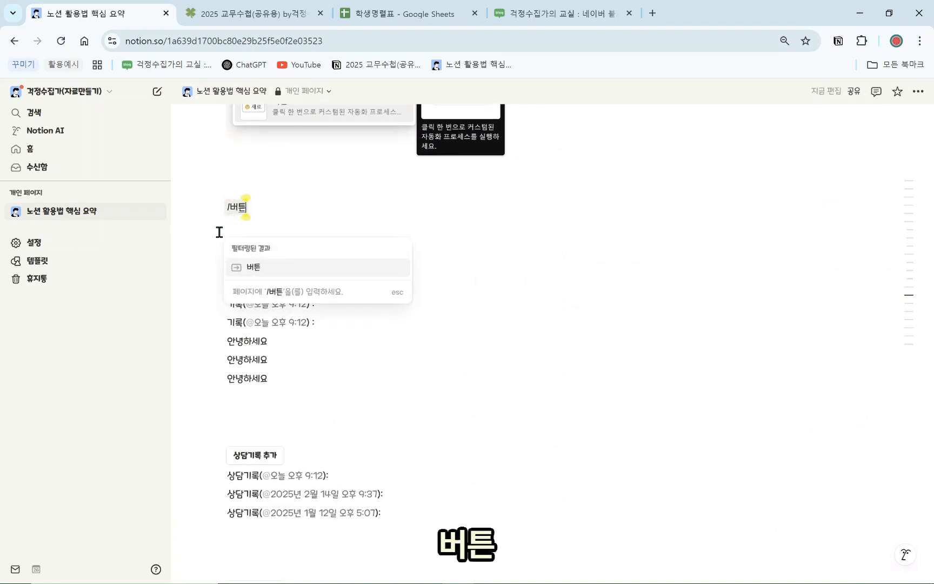
left_click(290, 268)
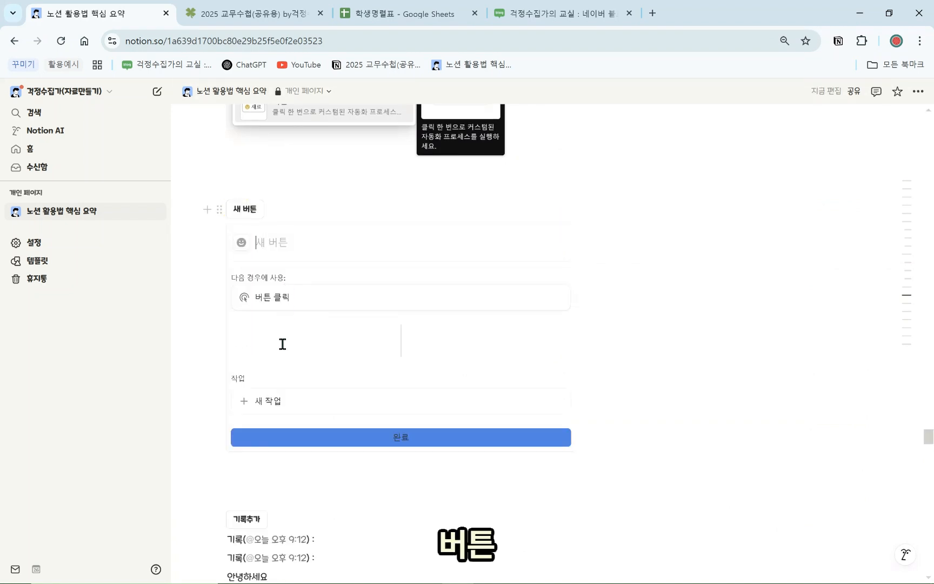
left_click(277, 403)
left_click(277, 220)
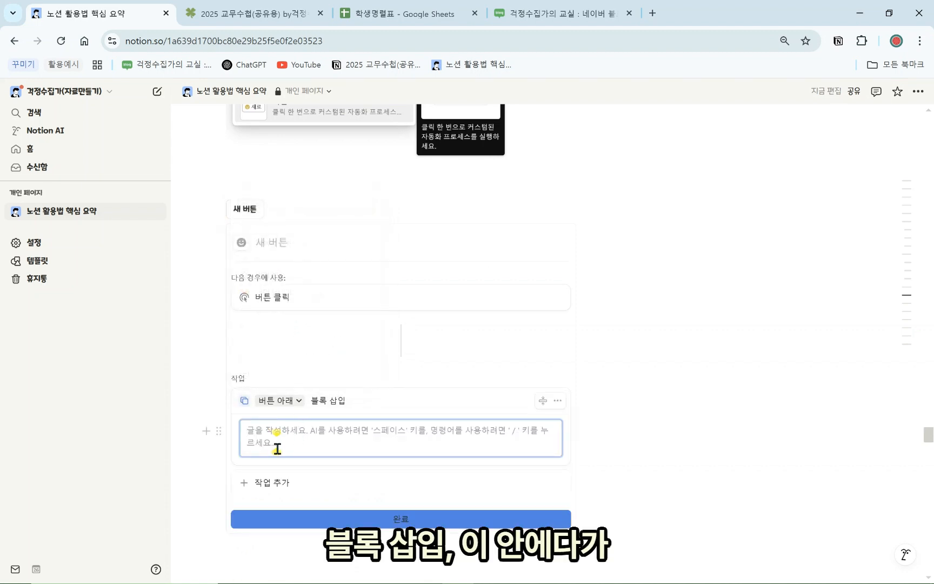
type("/토글목")
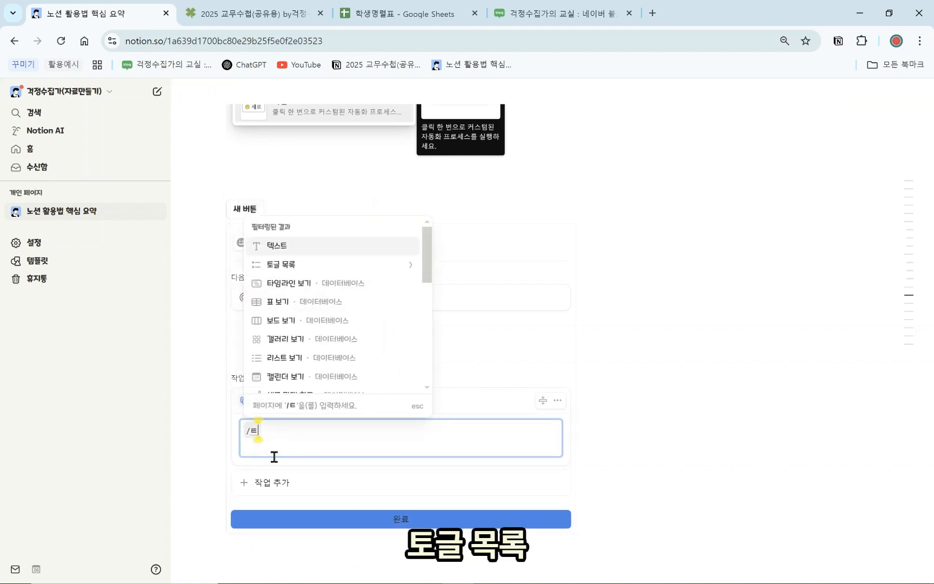
key("BackSpace")
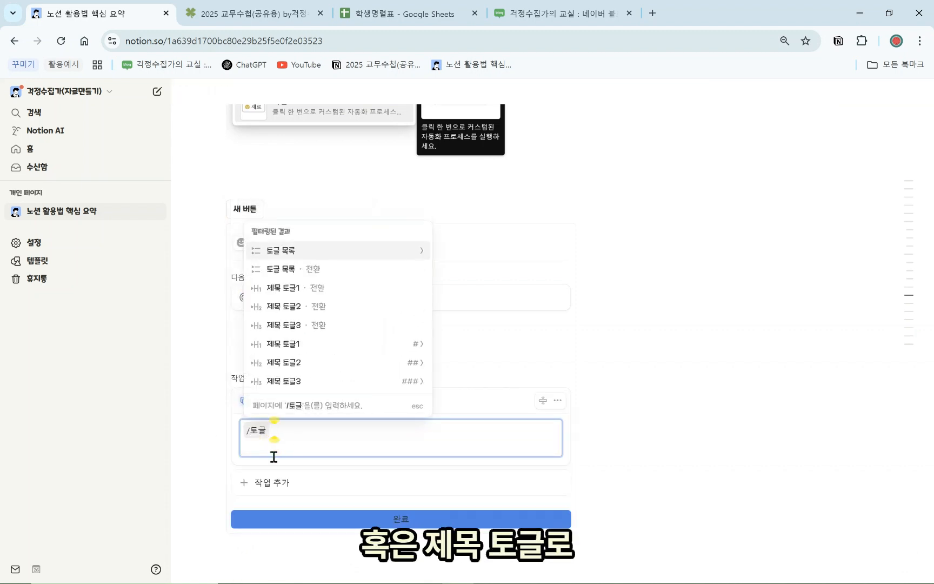
key("BackSpace")
key("BackSpace")
type("토글")
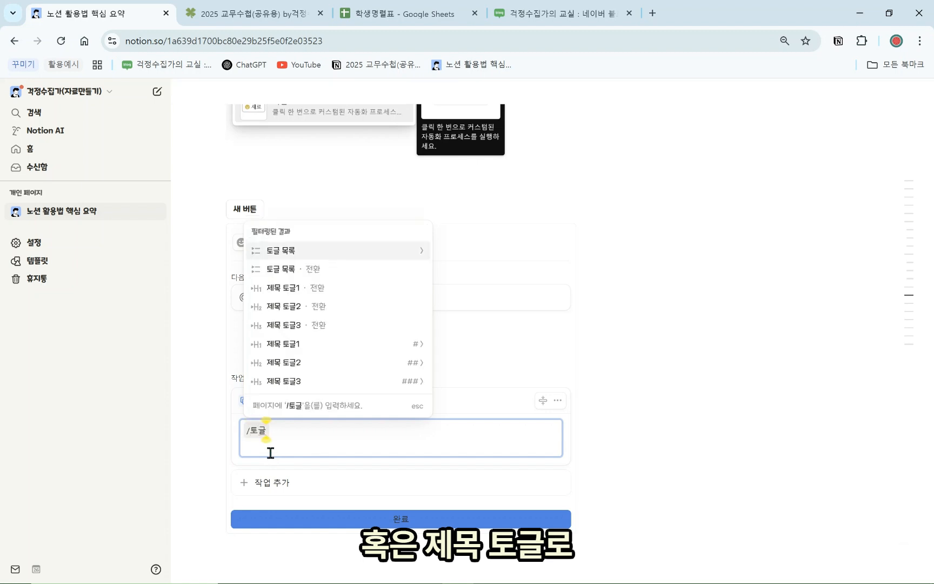
Make the inserted block a heading-3 toggle titled '( )학급일지'
left_click(294, 381)
left_click(299, 379)
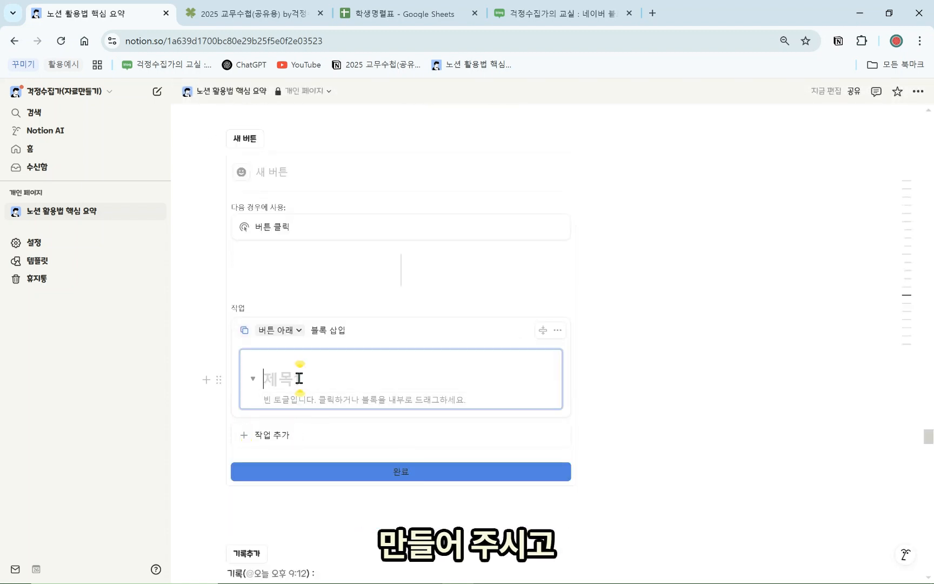
type("(")
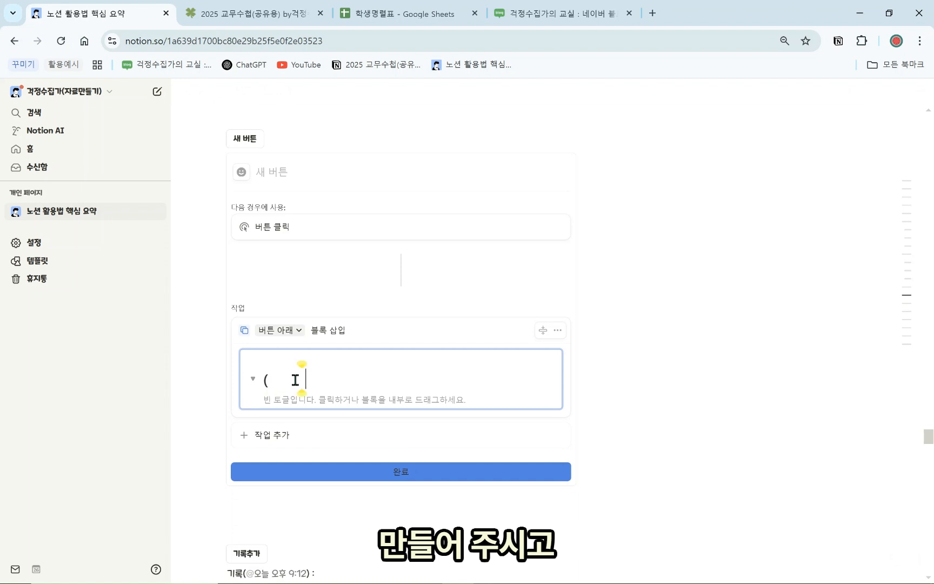
type("        )학급ㅇㄹ")
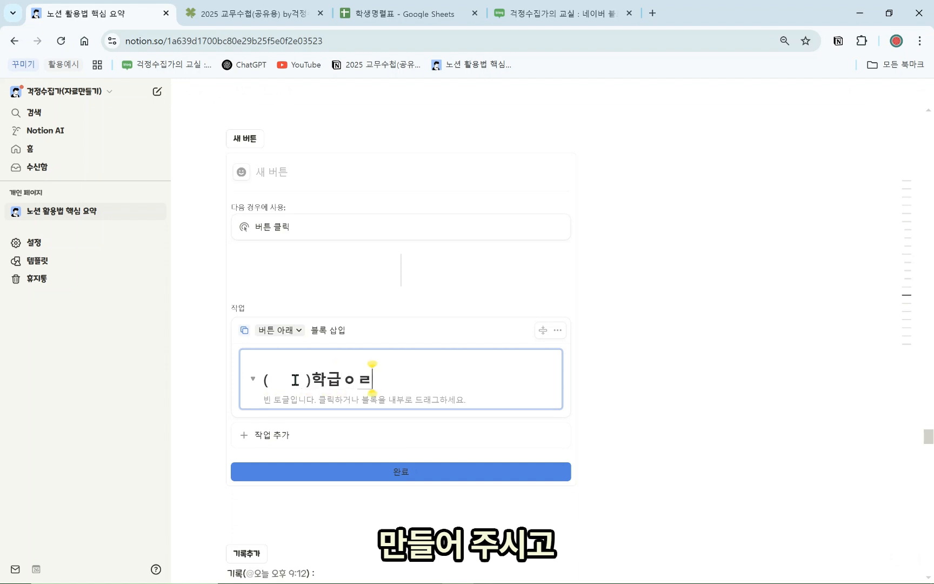
key("BackSpace")
key("BackSpace")
type("일지")
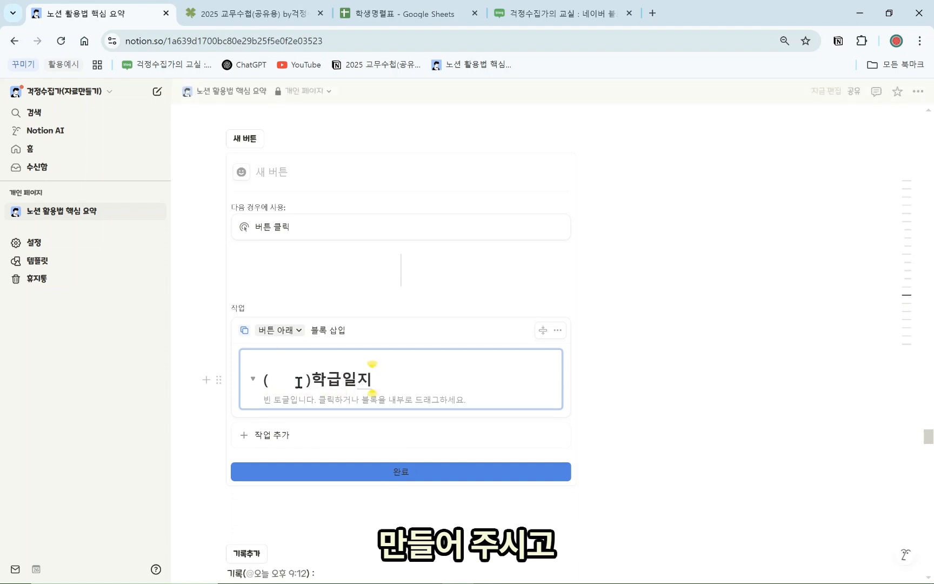
Paste the copied class-log template as plain content inside the toggle
left_click(327, 407)
key("ctrl+v")
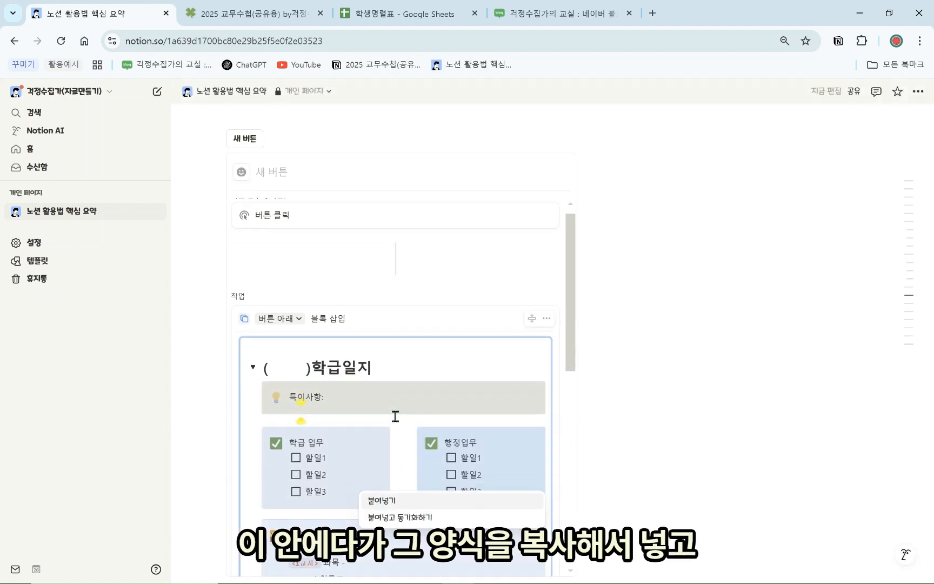
left_click(430, 503)
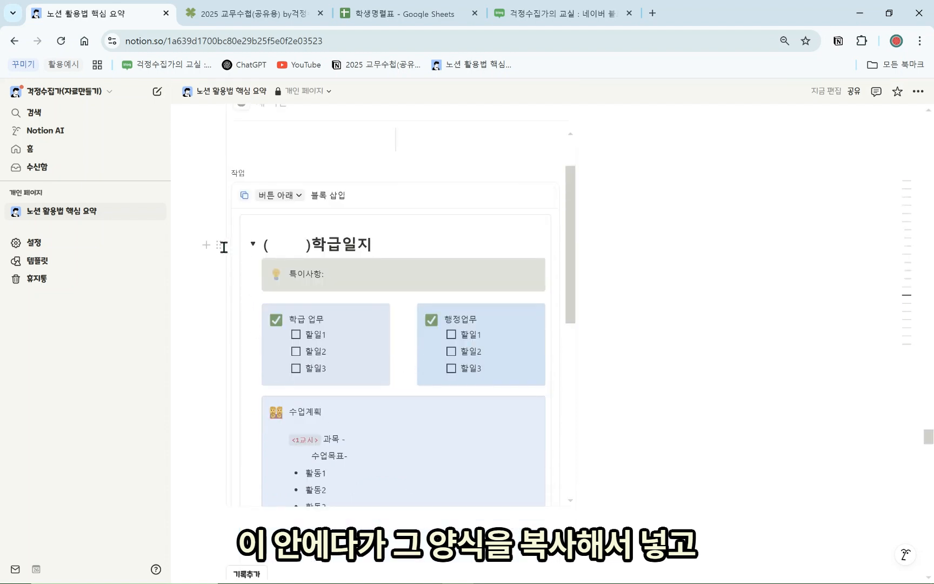
Give the toggle a yellow background, collapse it, and finish editing the button
left_click(219, 245)
mouse_move(192, 292)
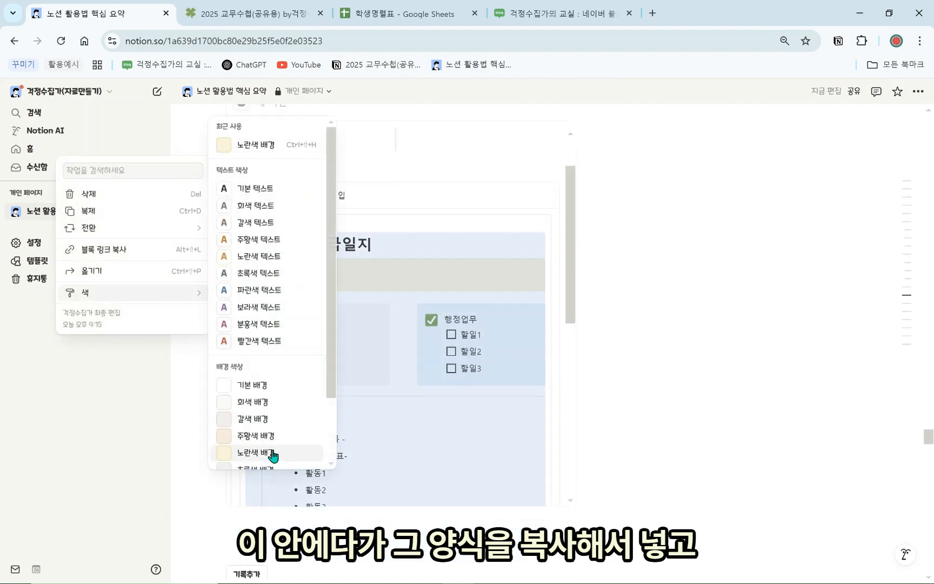
left_click(272, 454)
left_click(250, 246)
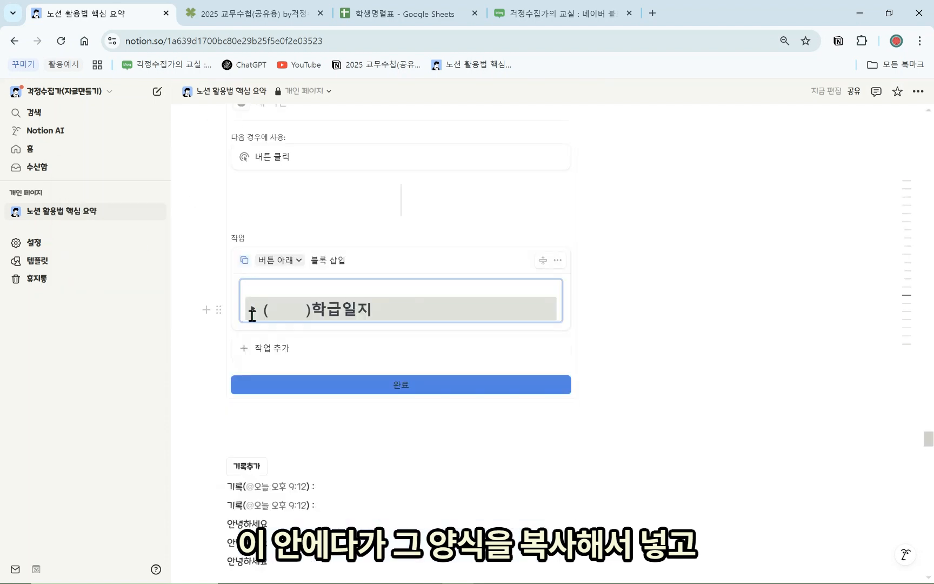
left_click(319, 387)
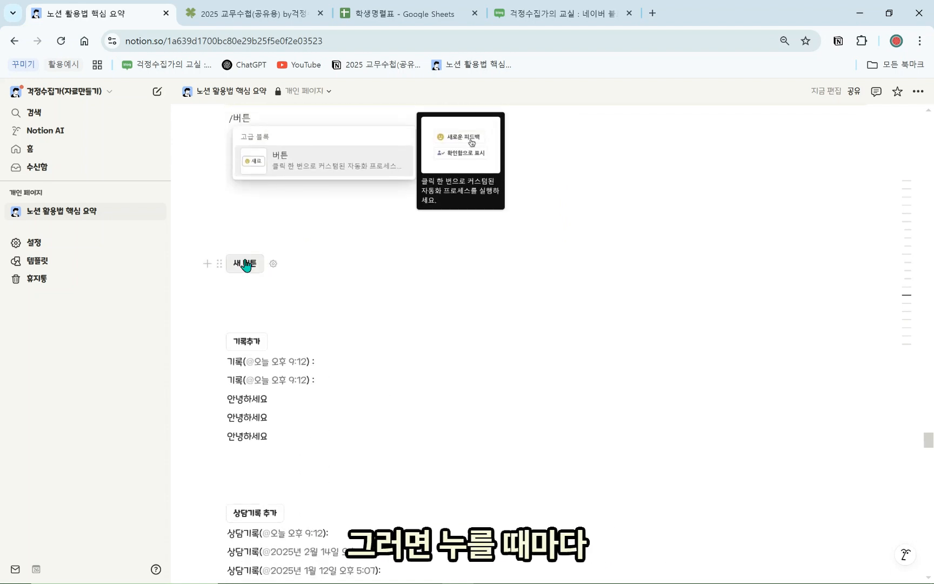
Use the 새 버튼 button four times to insert four 학급일지 toggles
left_click(246, 264)
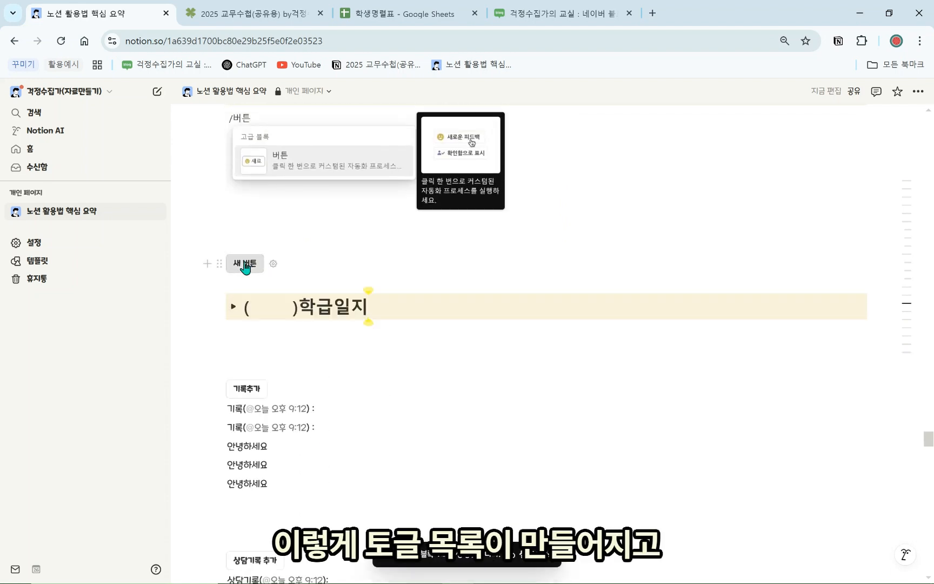
left_click(244, 268)
left_click(244, 271)
left_click(244, 272)
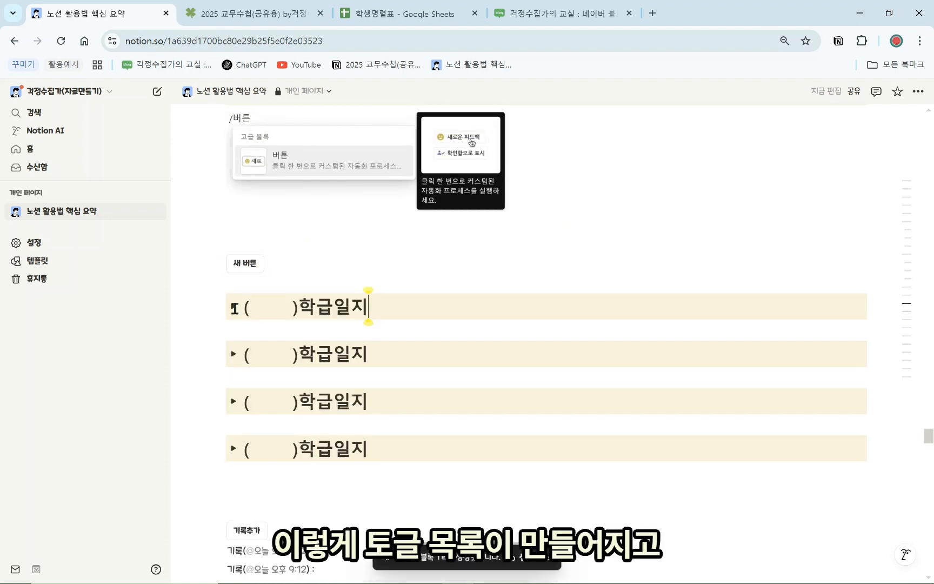
Expand the first 학급일지 toggle to check its template, then collapse it again
left_click_drag(287, 309, 249, 309)
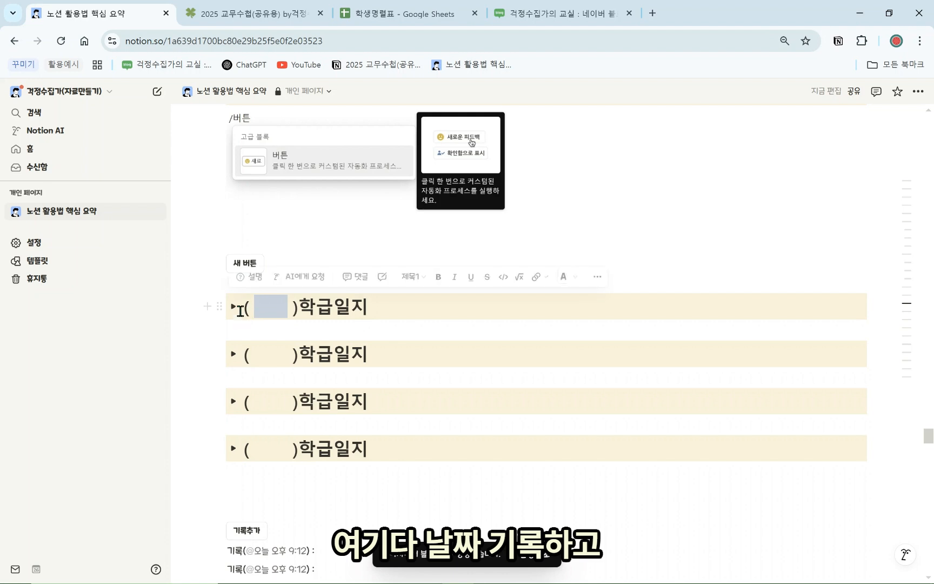
left_click(233, 306)
scroll(671, 395, "down", 4)
scroll(541, 373, "up", 3)
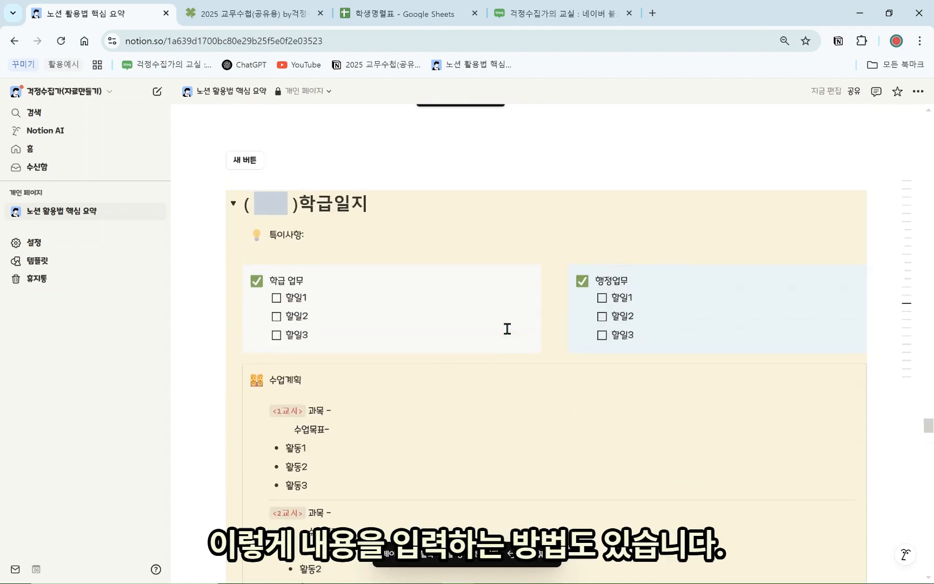
scroll(325, 294, "up", 1)
left_click(233, 307)
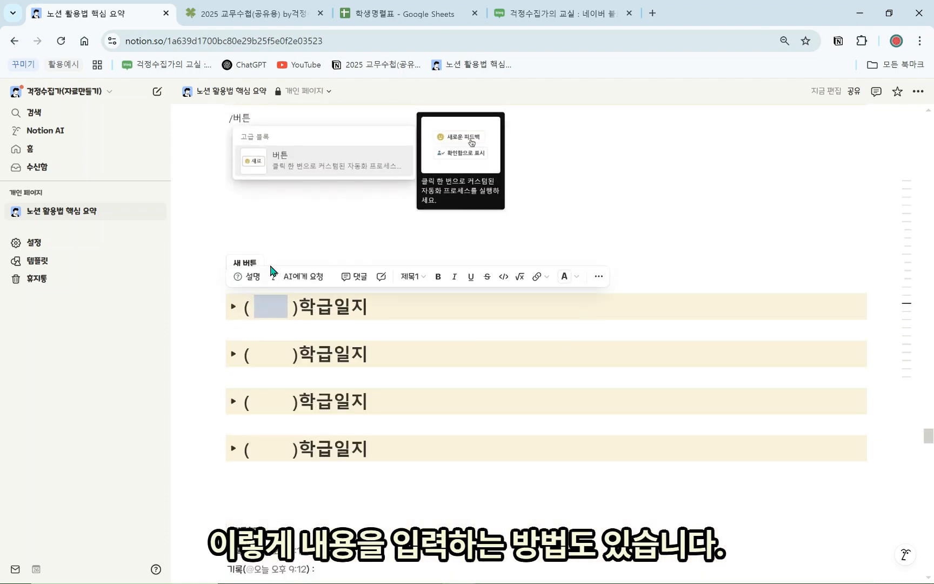
left_click(296, 259)
scroll(203, 357, "down", 1)
scroll(313, 334, "down", 8)
scroll(313, 333, "up", 3)
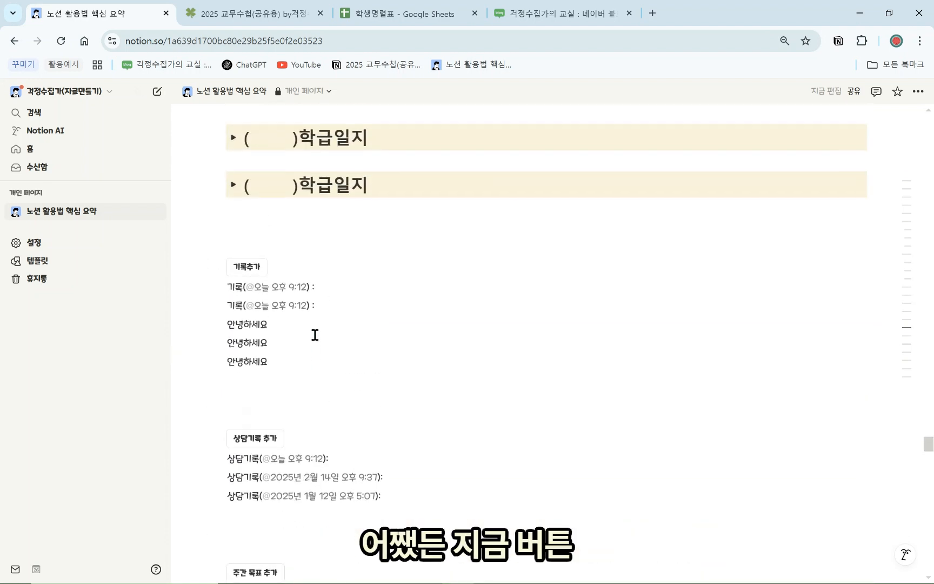
scroll(313, 340, "down", 6)
Delete the 칭찬기록 횟수 column from the (이해)학생명렬표 table
scroll(298, 324, "down", 10)
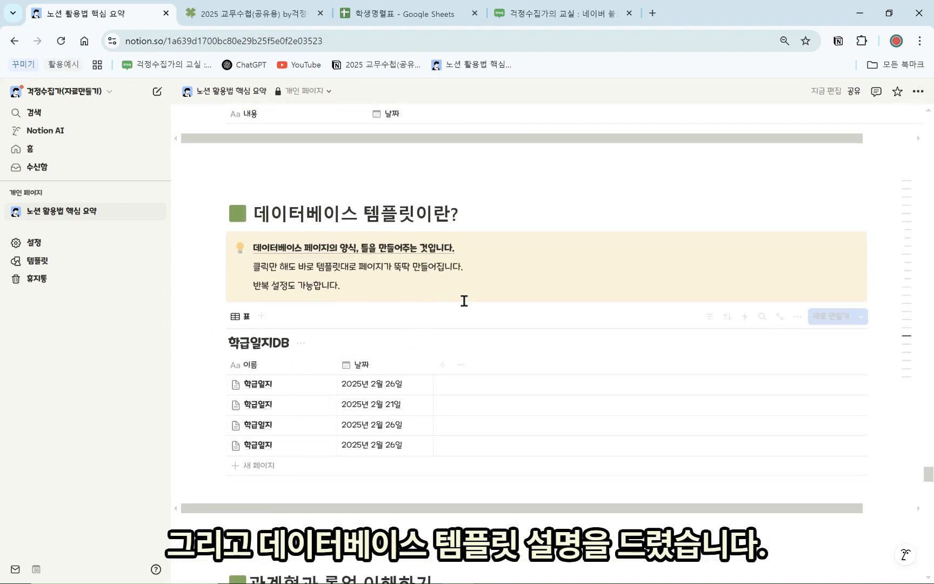
scroll(472, 298, "down", 8)
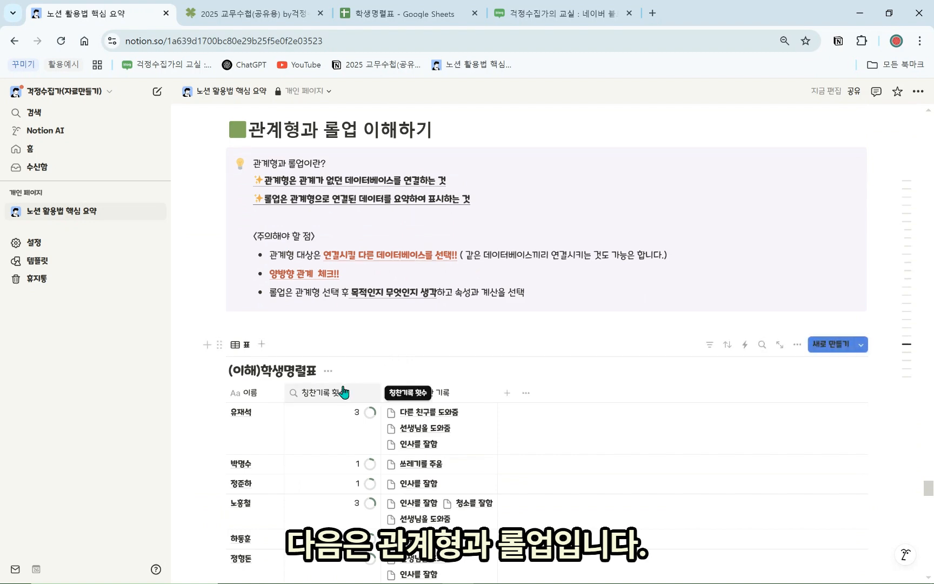
left_click(325, 392)
left_click(321, 357)
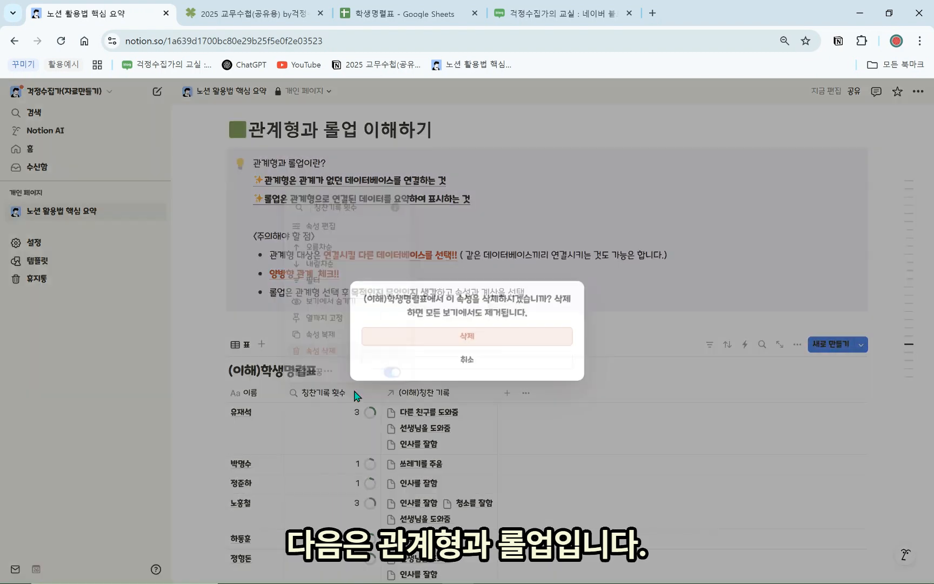
left_click(461, 340)
Delete the (이해)칭찬 기록 relation column along with its linked property
scroll(368, 354, "down", 2)
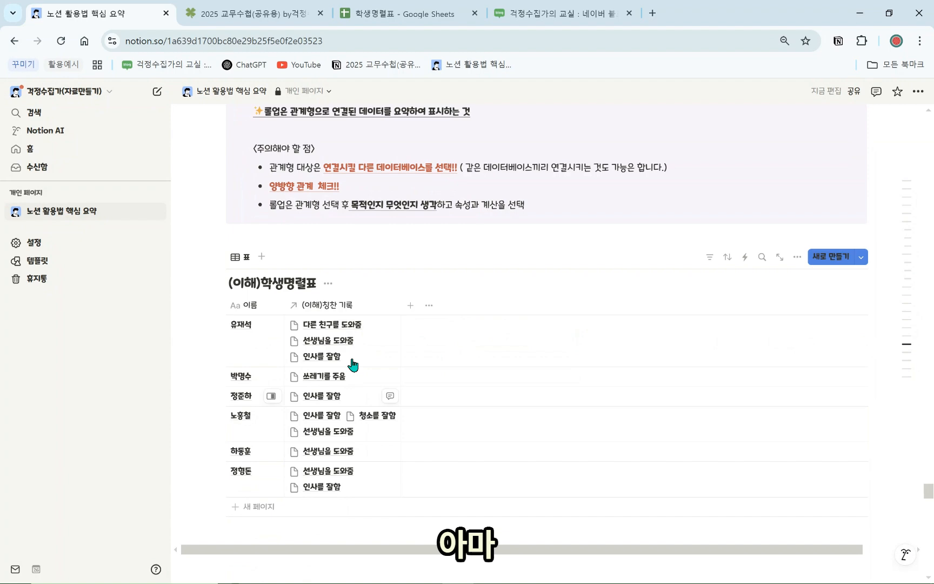
left_click(346, 305)
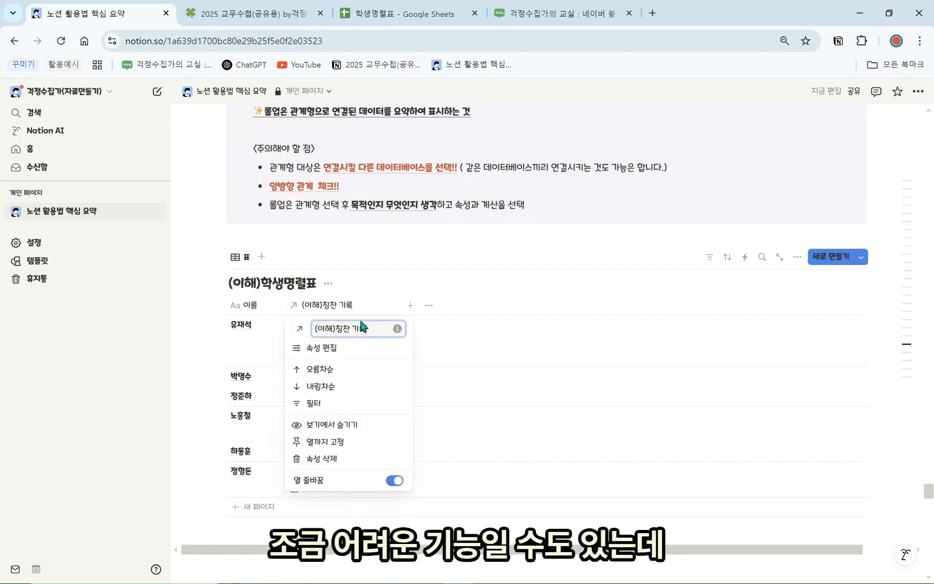
left_click(350, 467)
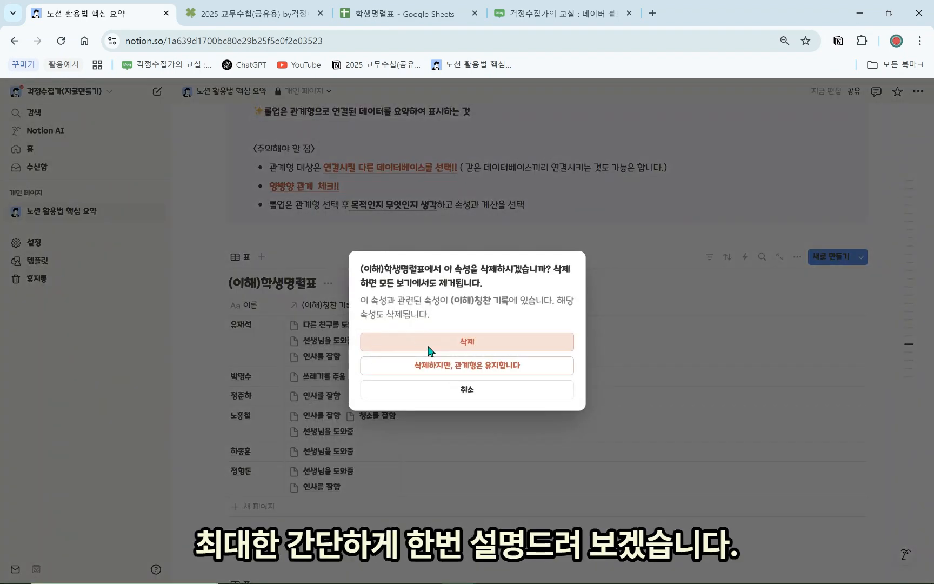
left_click(428, 342)
scroll(427, 353, "down", 5)
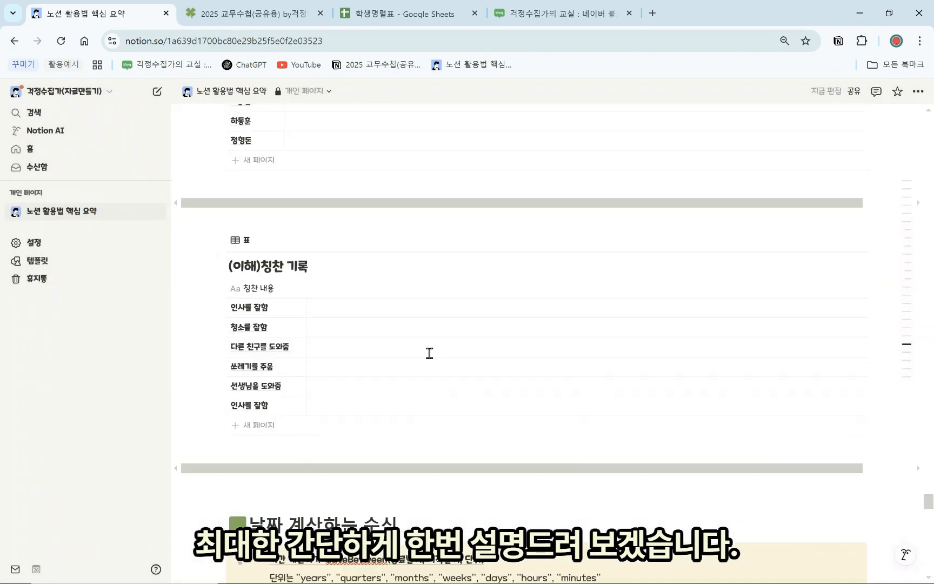
scroll(420, 368, "up", 6)
scroll(425, 387, "up", 3)
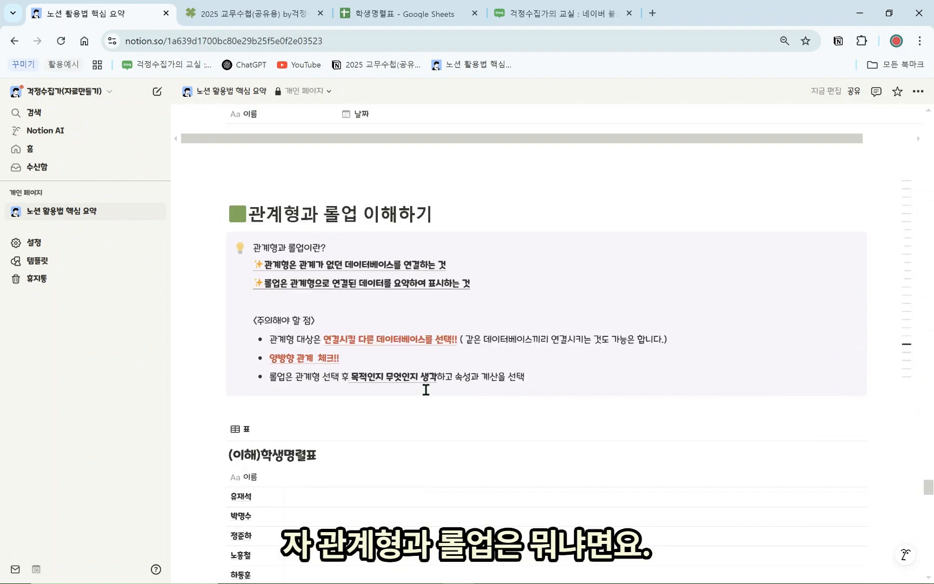
scroll(426, 389, "down", 1)
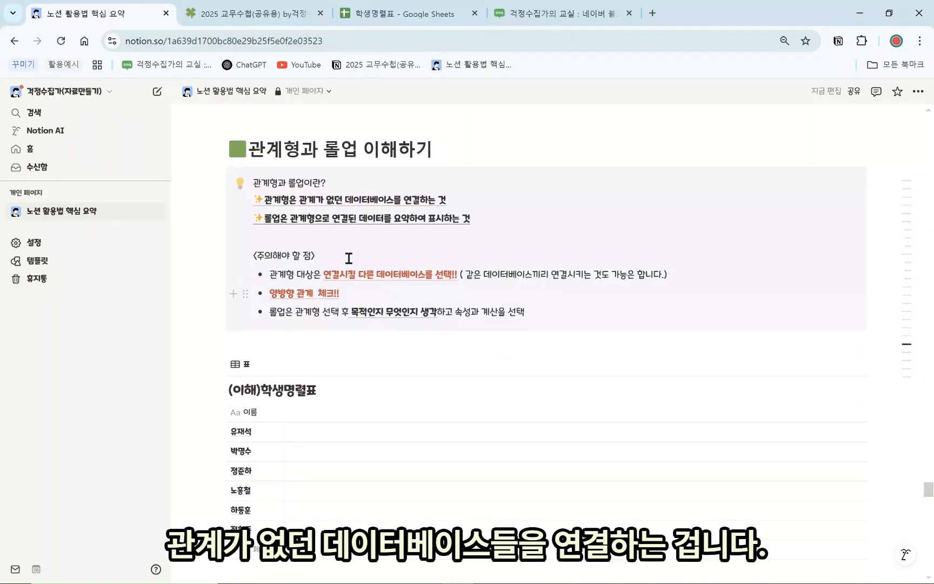
scroll(346, 340, "down", 1)
scroll(363, 352, "down", 3)
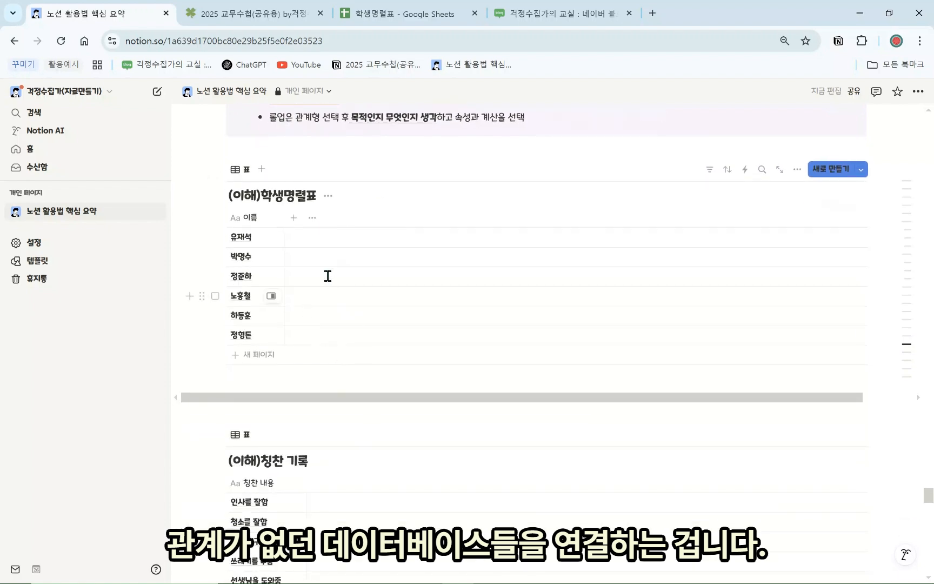
scroll(338, 424, "up", 5)
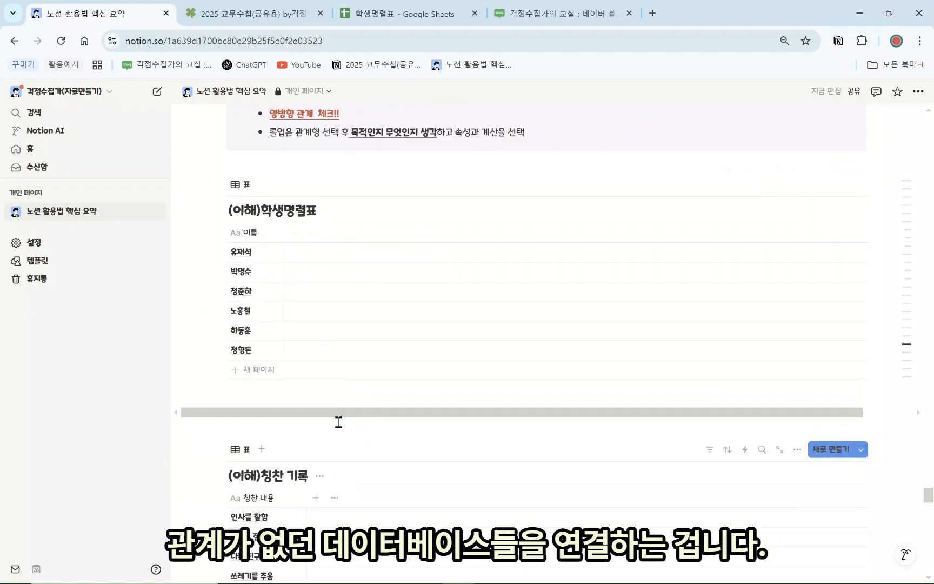
scroll(328, 432, "down", 2)
scroll(331, 432, "down", 2)
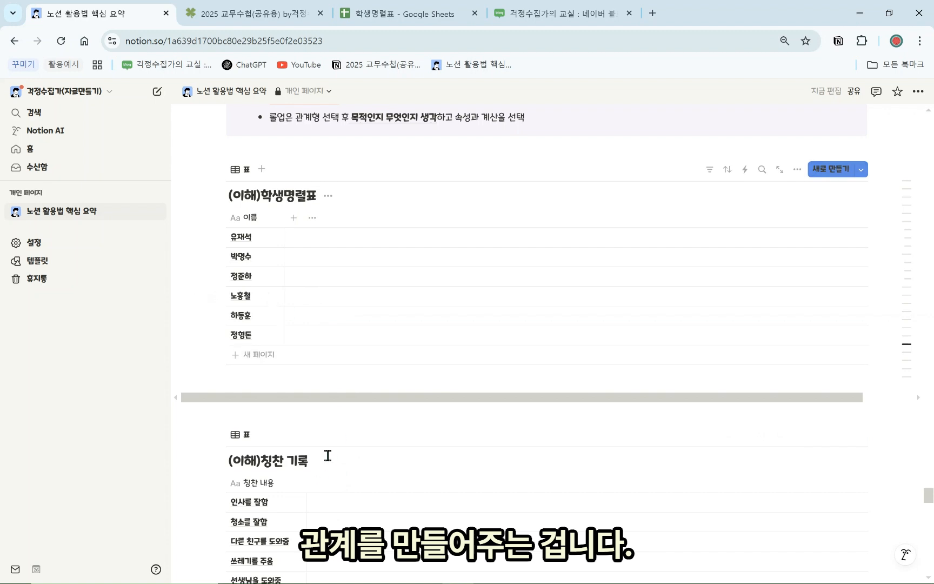
scroll(275, 358, "down", 1)
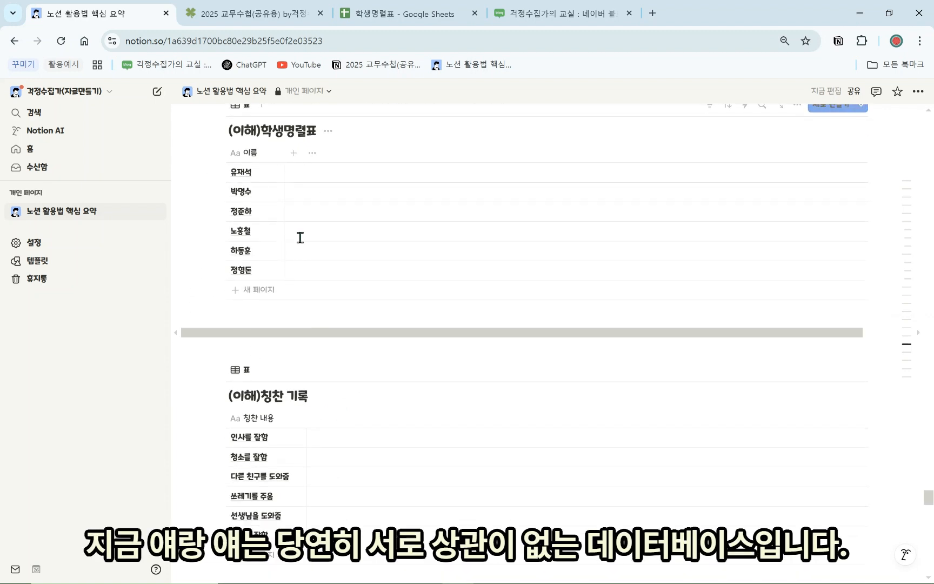
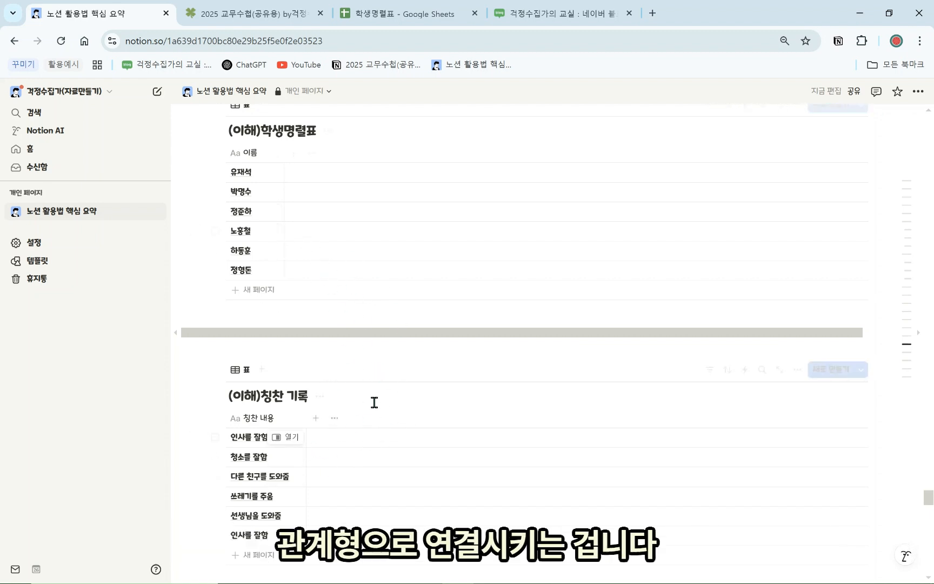
Highlight the sentence defining rollups in the notes
scroll(366, 458, "up", 5)
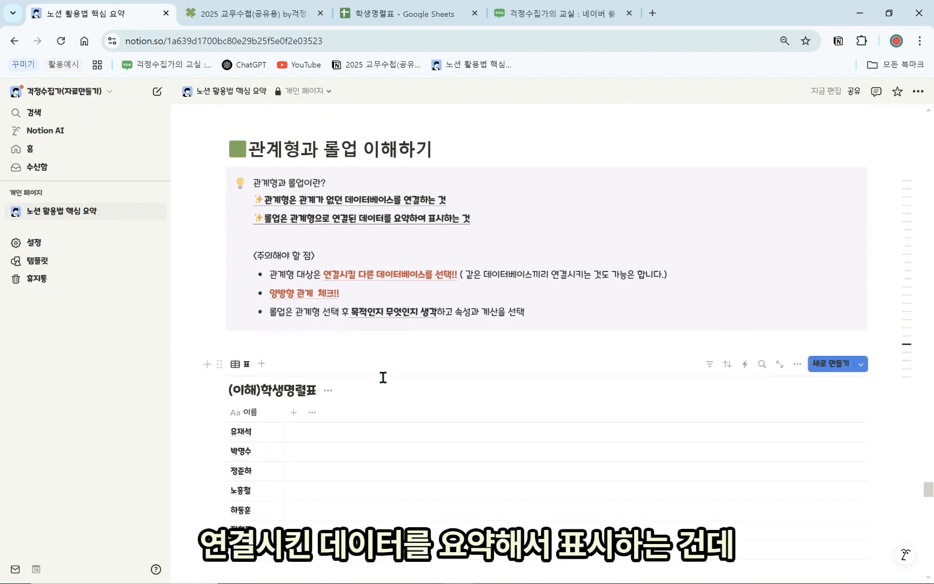
scroll(372, 389, "down", 1)
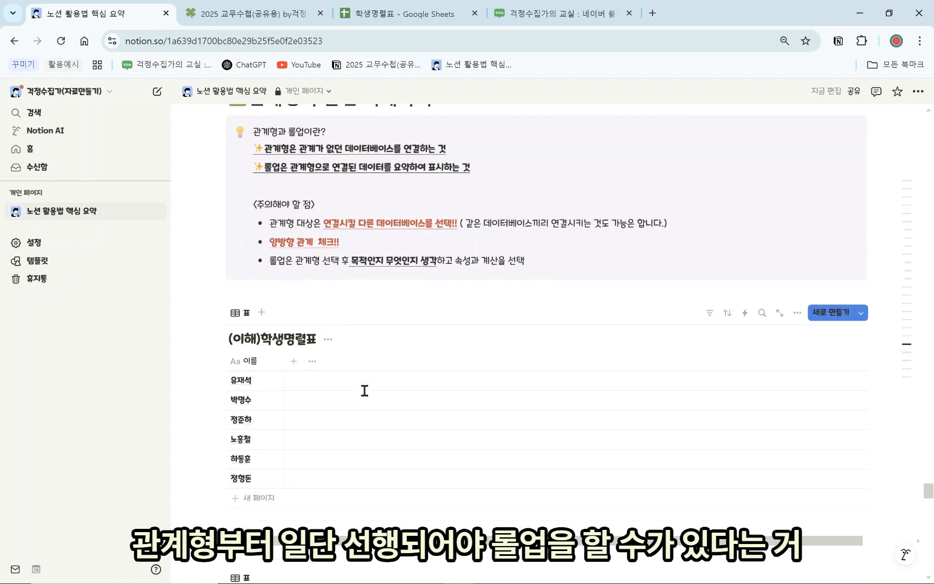
scroll(363, 389, "up", 1)
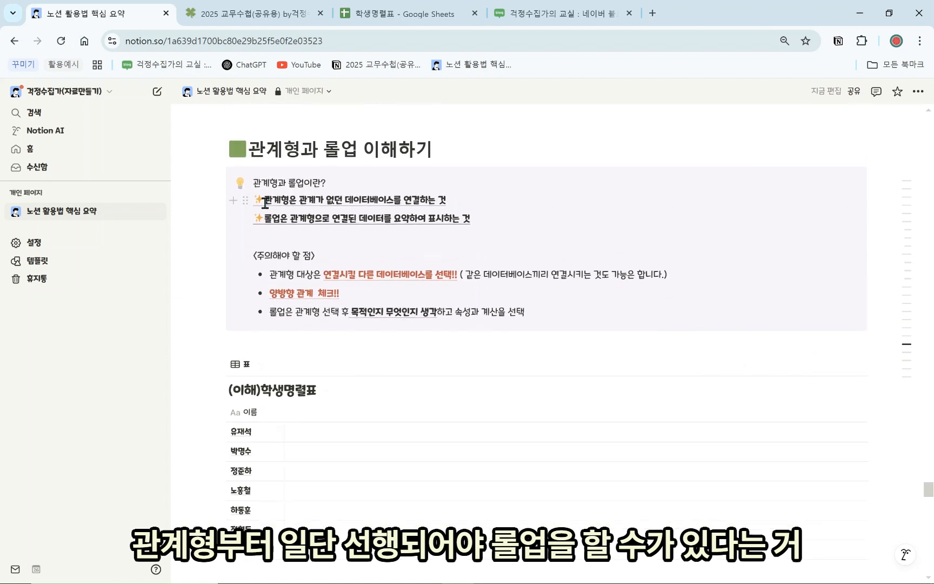
left_click_drag(338, 227, 423, 228)
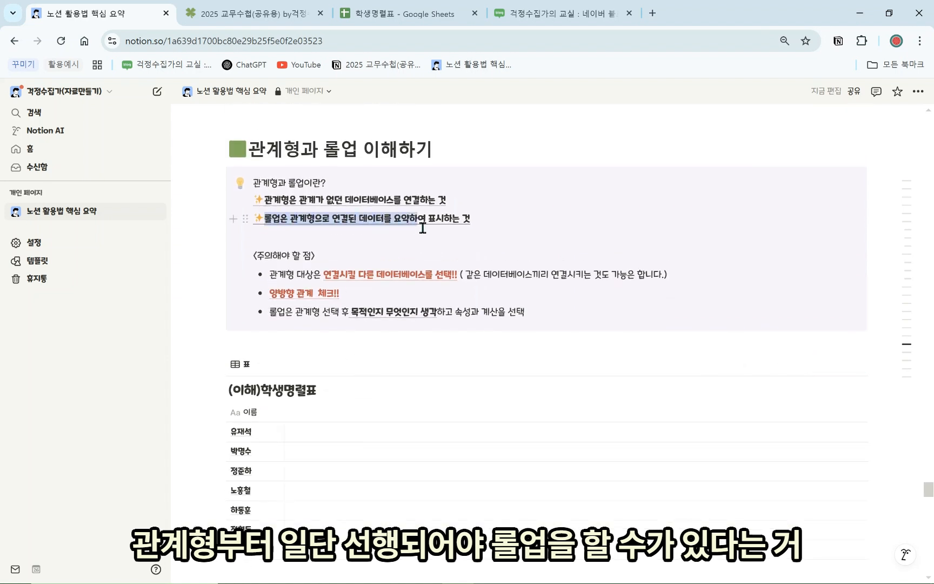
left_click_drag(517, 345, 516, 340)
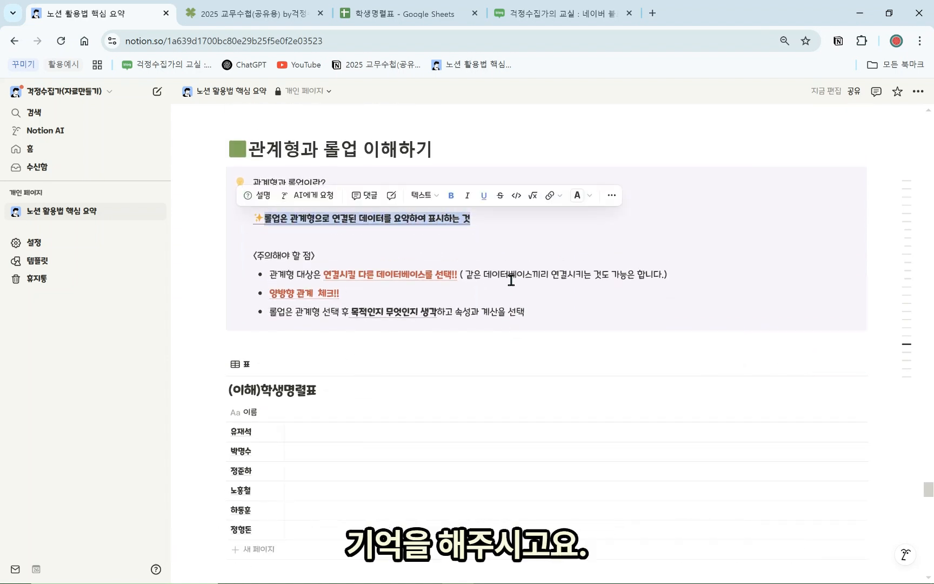
scroll(490, 303, "down", 5)
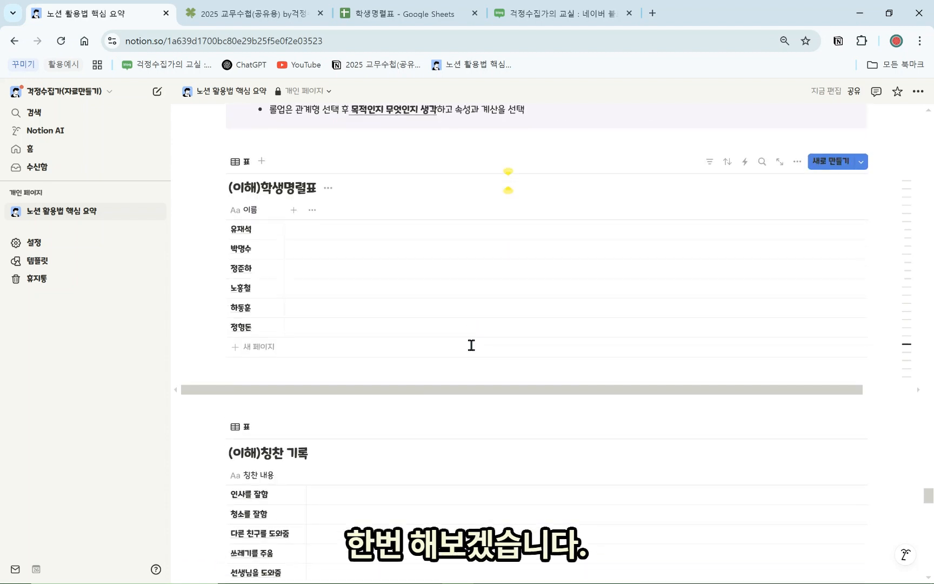
scroll(447, 383, "down", 1)
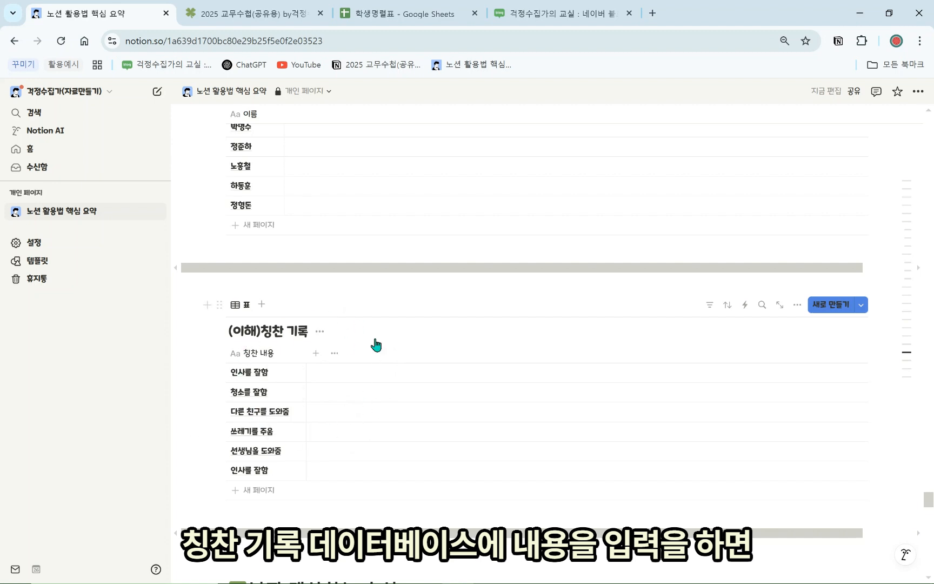
Add a relation property on 칭찬 기록 pointing to (이해)학생명렬표, with two-way relation on
scroll(330, 400, "up", 2)
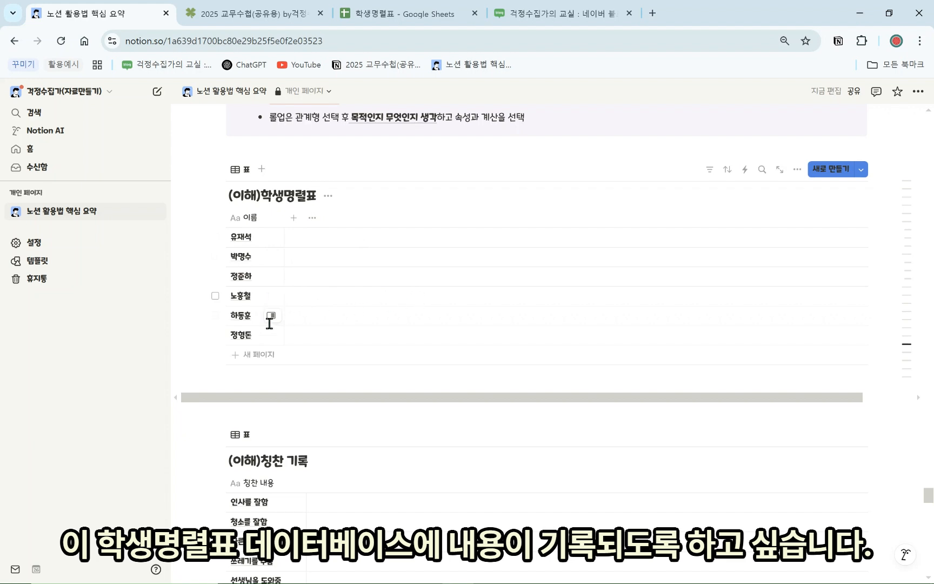
scroll(365, 402, "down", 1)
scroll(351, 411, "down", 1)
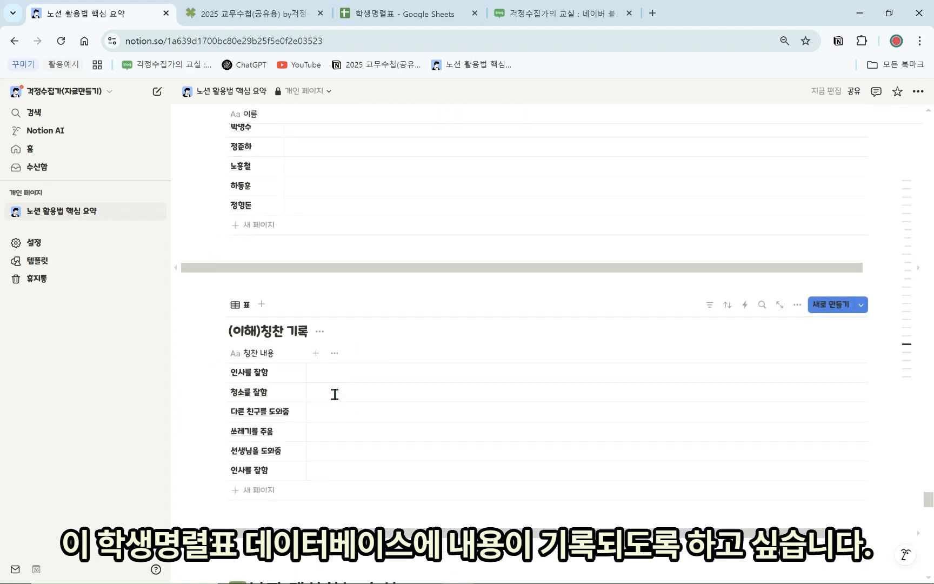
left_click(316, 353)
scroll(838, 471, "down", 5)
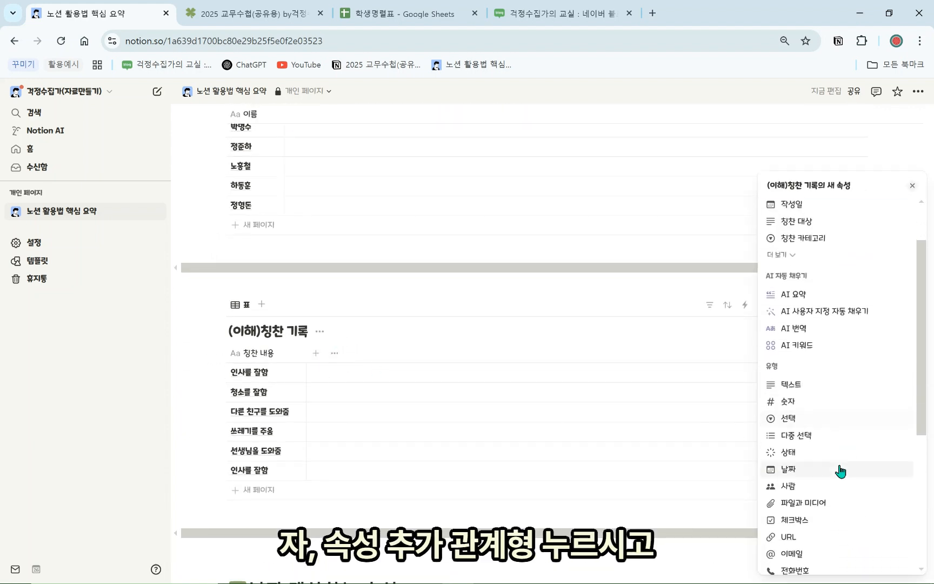
scroll(835, 531, "down", 1)
left_click(820, 483)
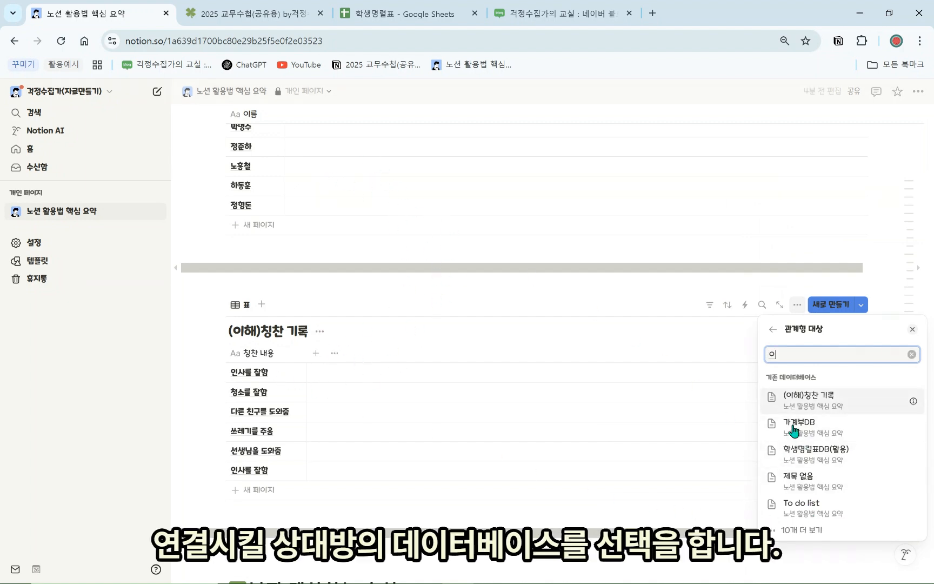
type("이해")
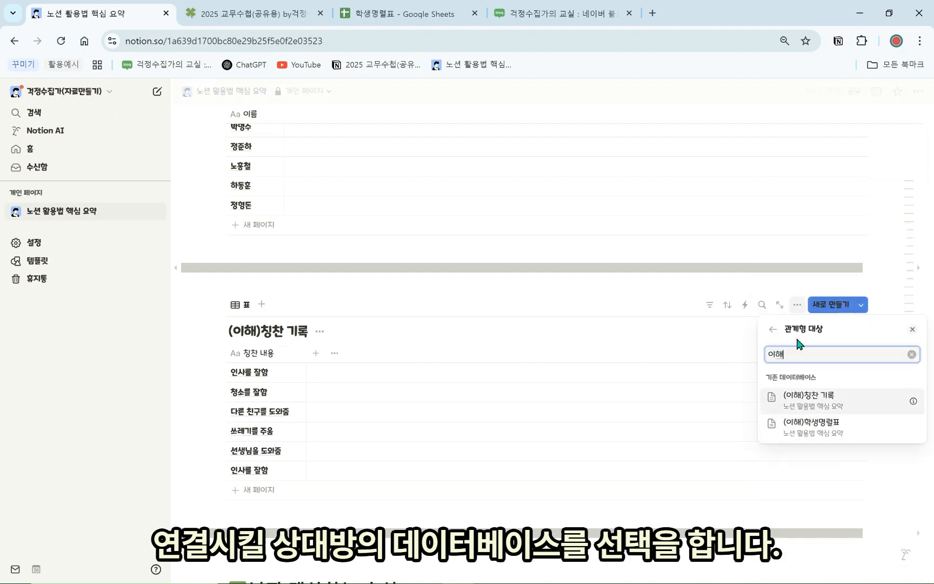
left_click(833, 435)
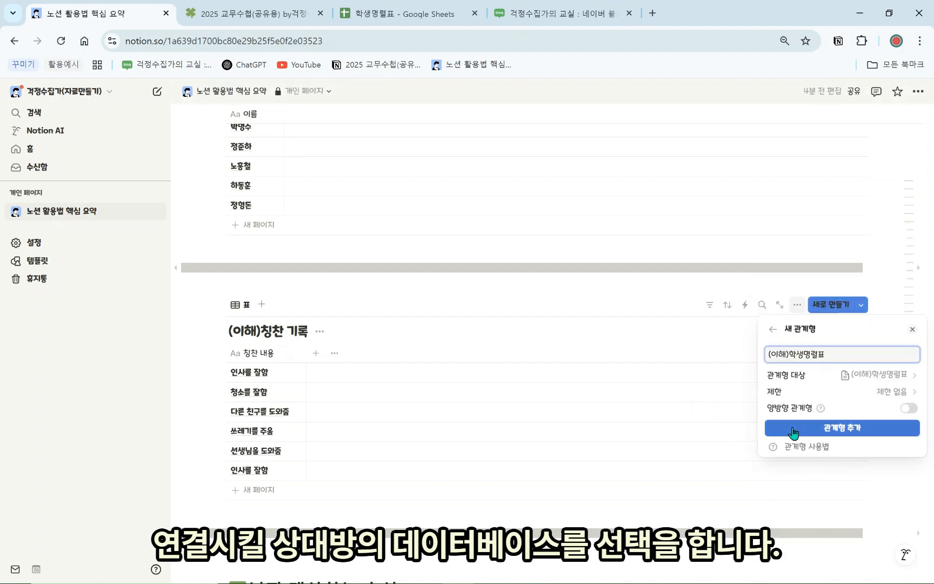
left_click(912, 409)
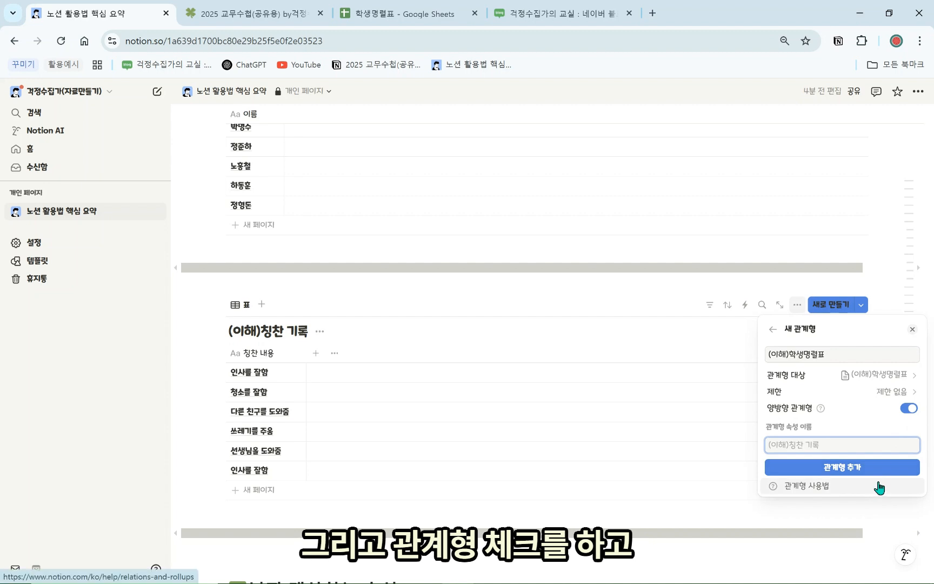
left_click(876, 470)
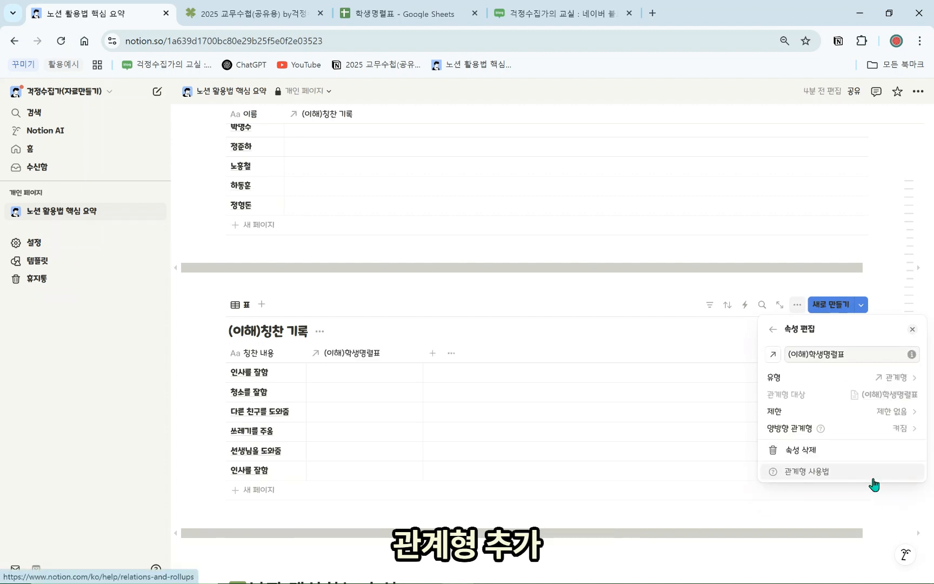
left_click(563, 383)
scroll(543, 421, "up", 2)
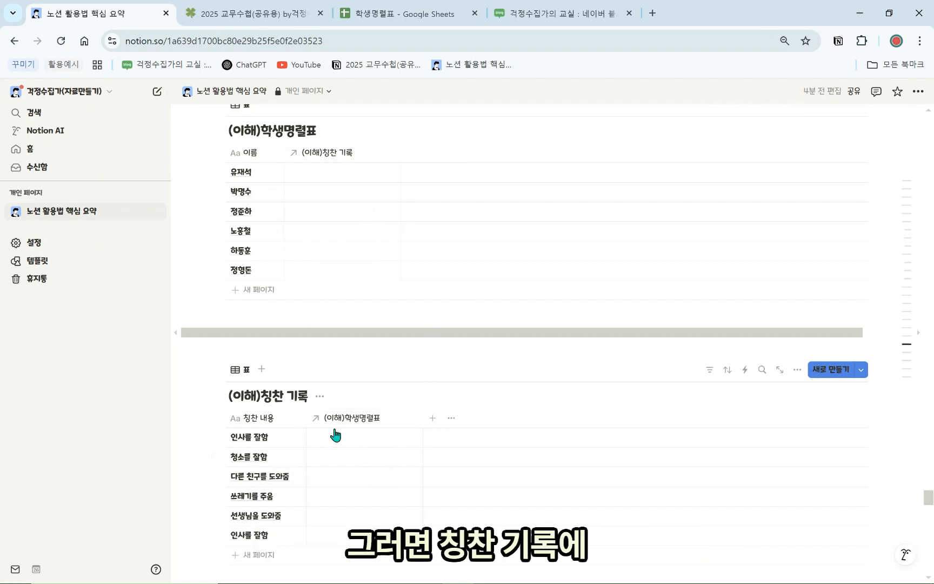
Link the 인사를 잘함 and 청소를 잘함 praise records to 정형돈
left_click(348, 446)
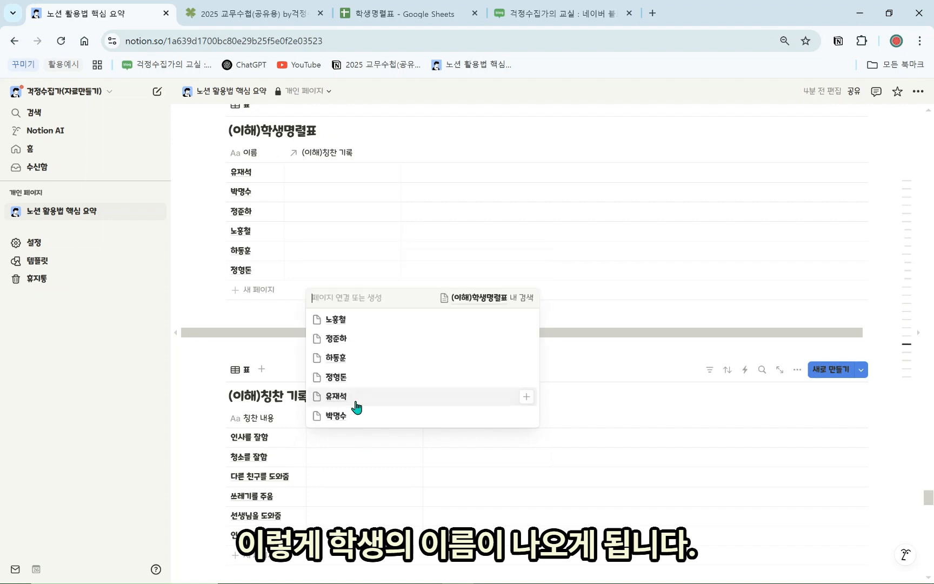
left_click(349, 379)
key("Escape")
left_click(344, 466)
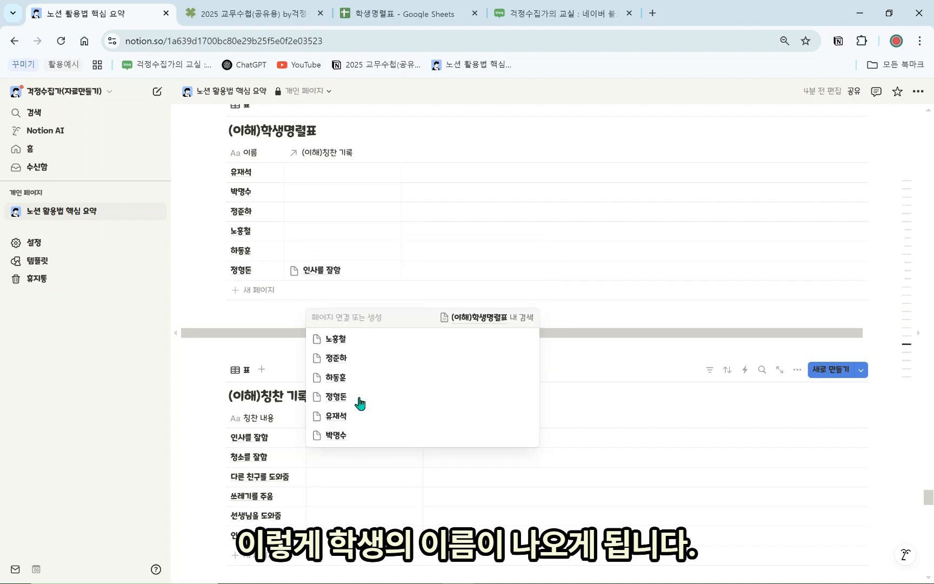
left_click(359, 401)
key("Escape")
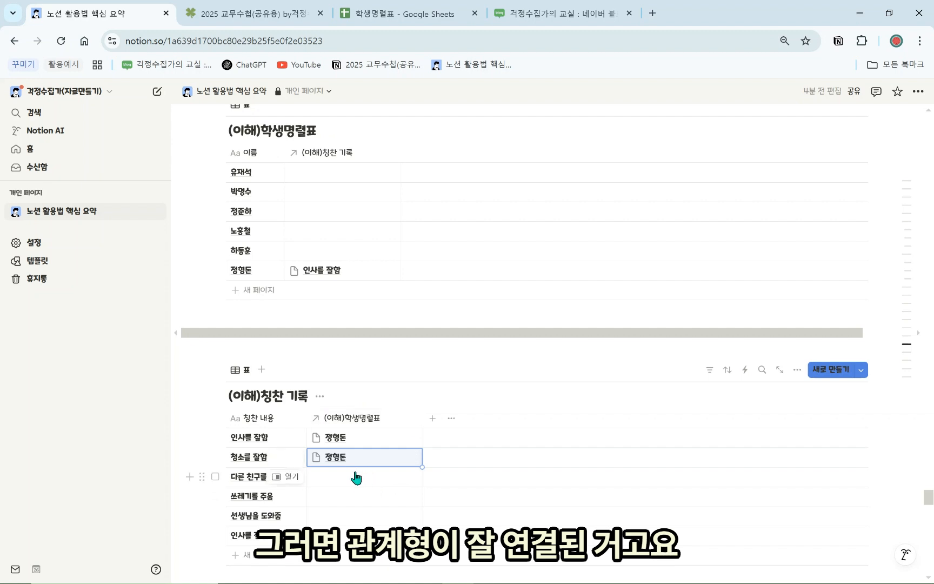
scroll(402, 431, "down", 1)
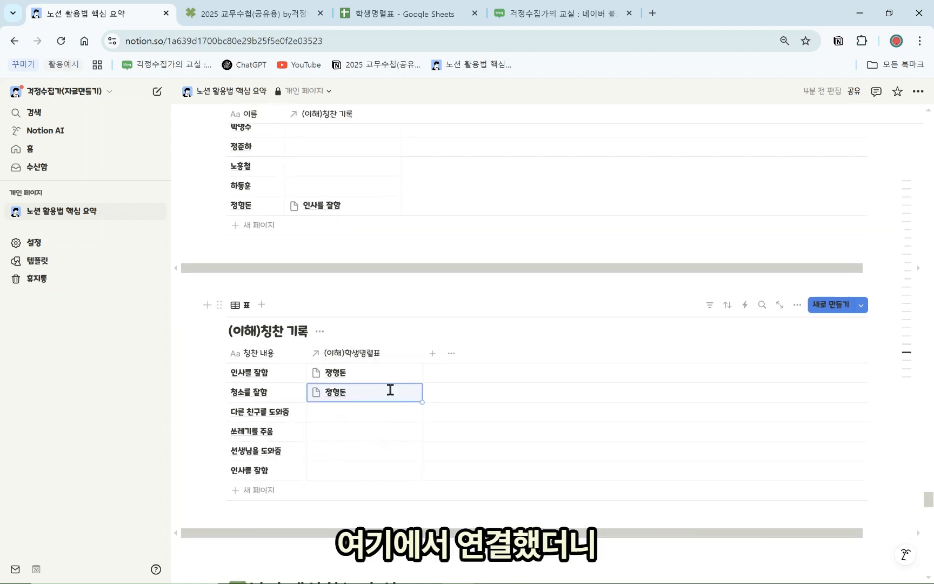
scroll(336, 441, "up", 2)
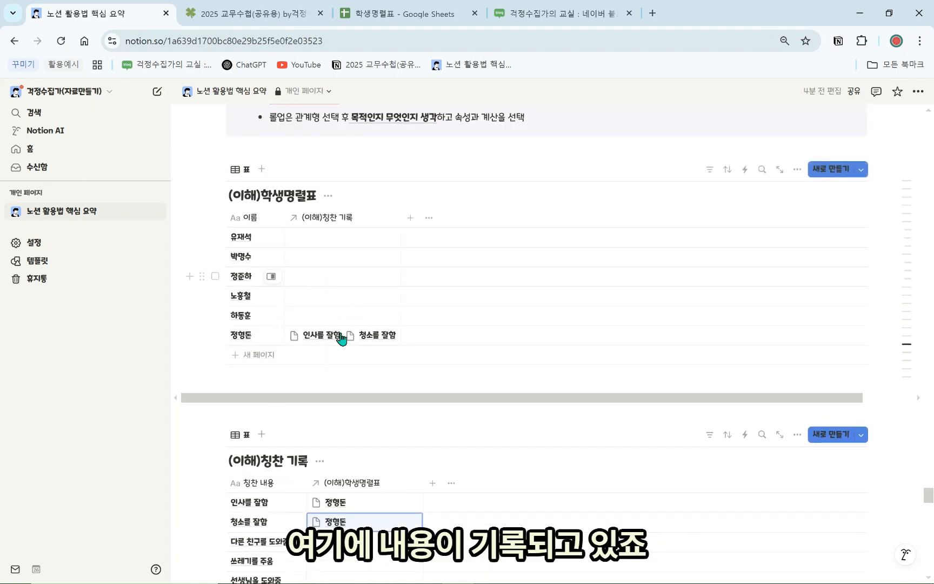
scroll(377, 386, "down", 1)
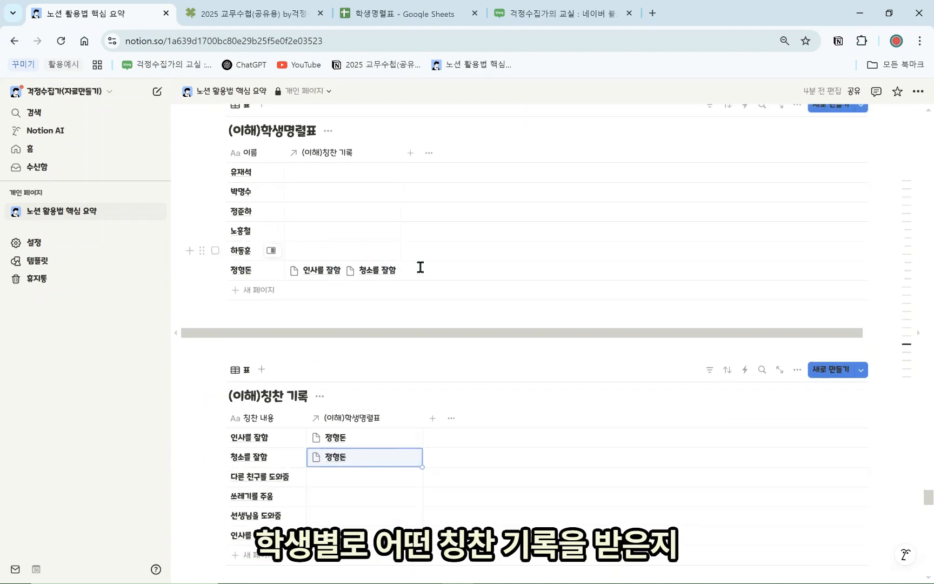
left_click(351, 489)
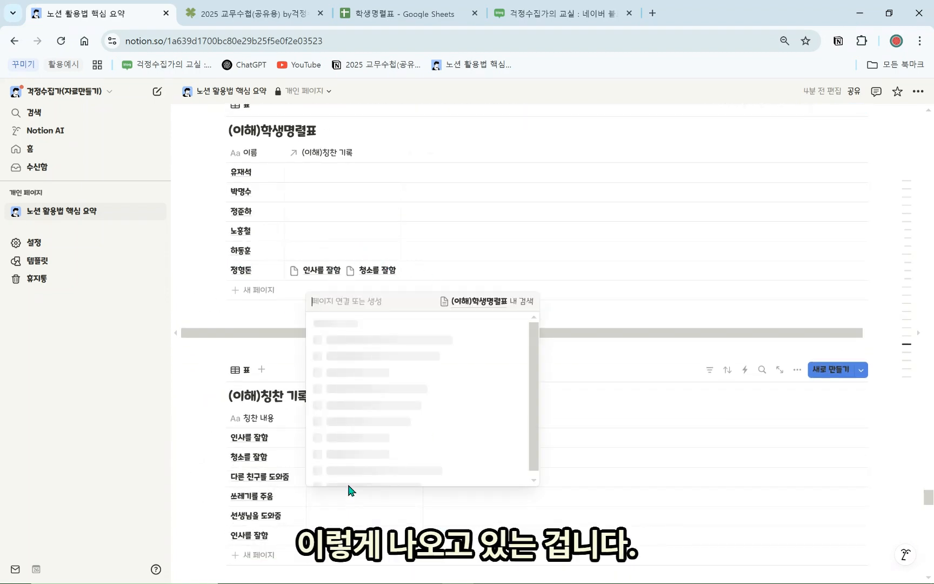
left_click(355, 425)
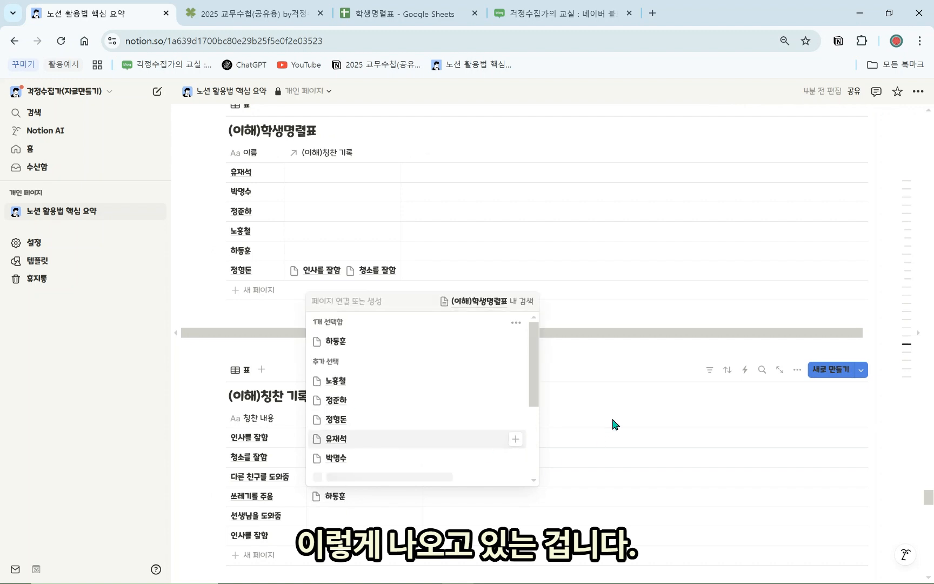
left_click(584, 475)
Leave 선생님을 도와줌 unlinked for now and start a new property in the praise table
scroll(279, 325, "down", 1)
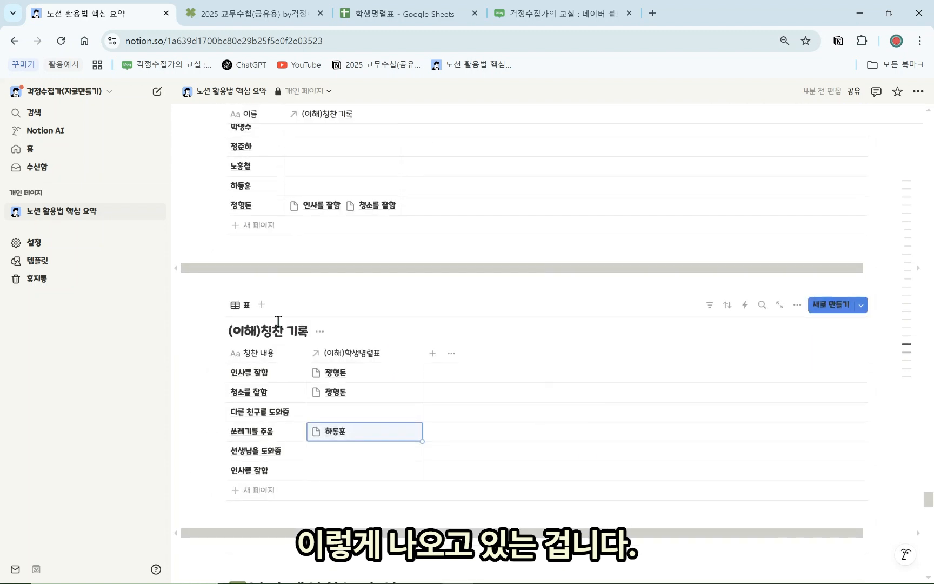
scroll(278, 323, "up", 1)
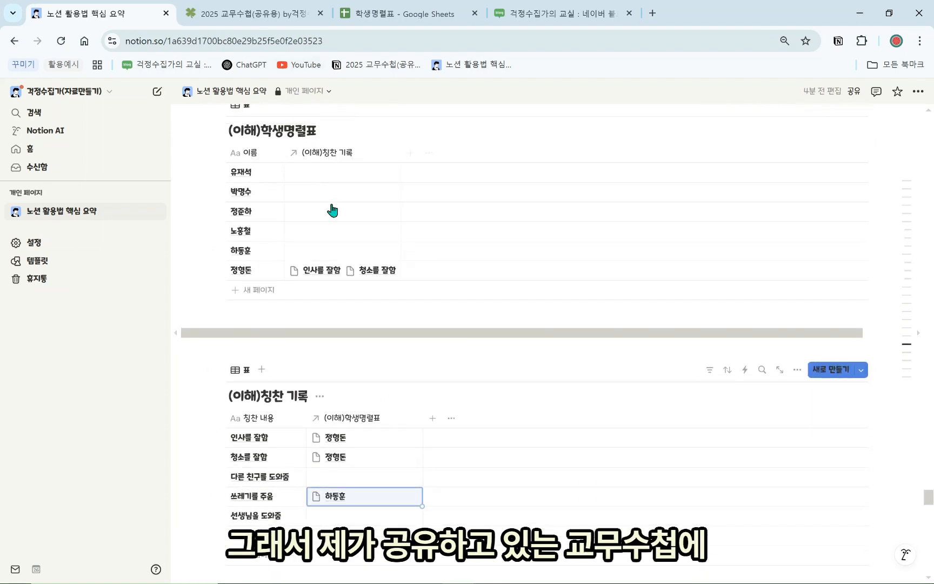
scroll(352, 465, "down", 1)
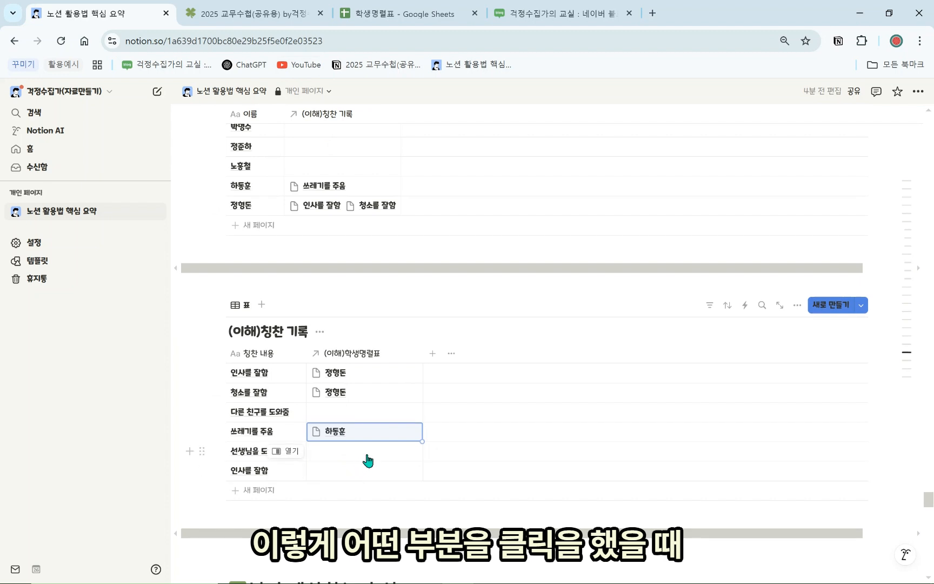
left_click(366, 459)
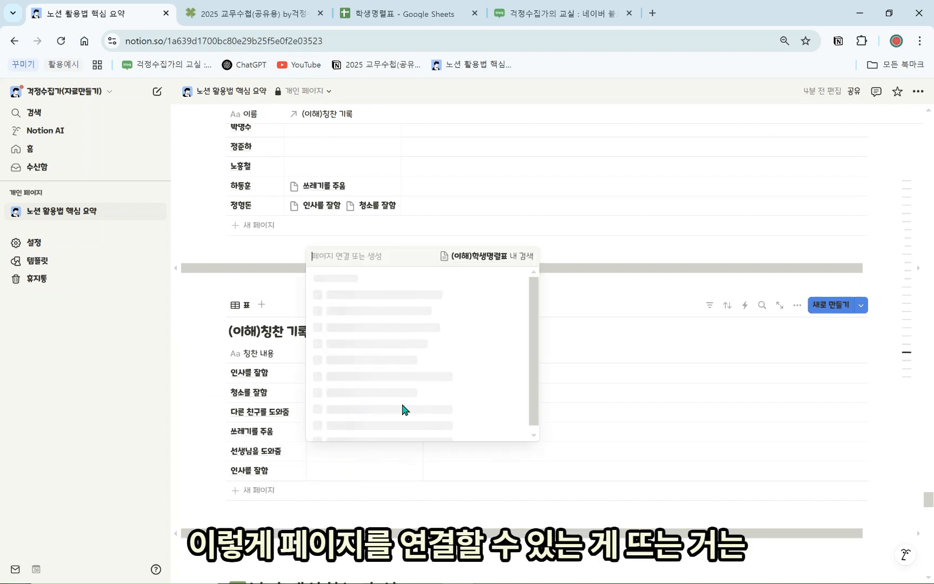
left_click(605, 399)
scroll(408, 461, "up", 4)
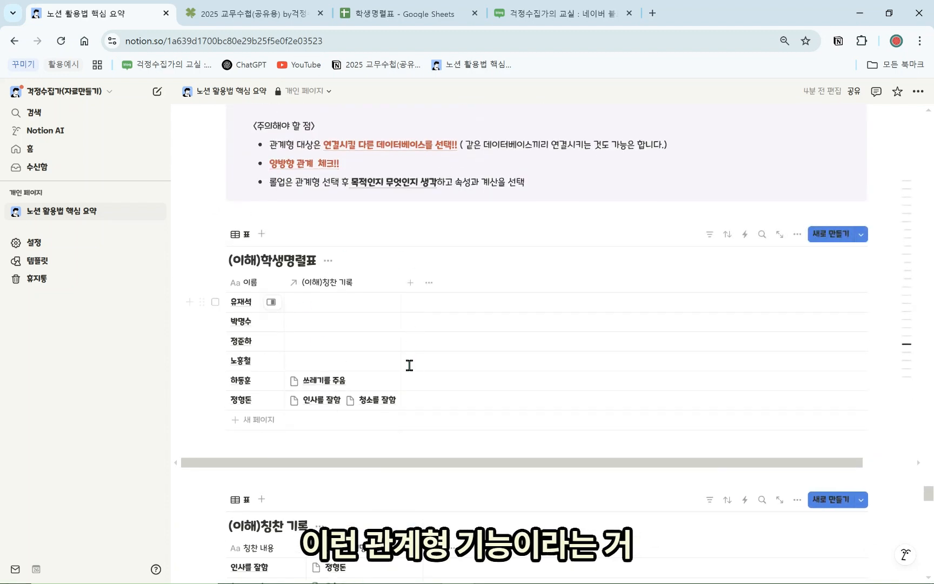
scroll(409, 366, "down", 3)
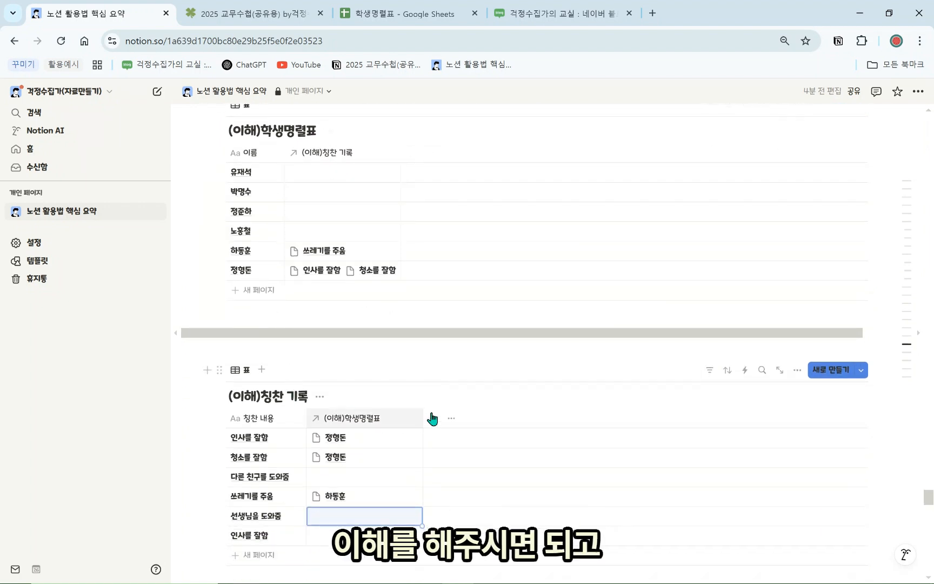
left_click(433, 419)
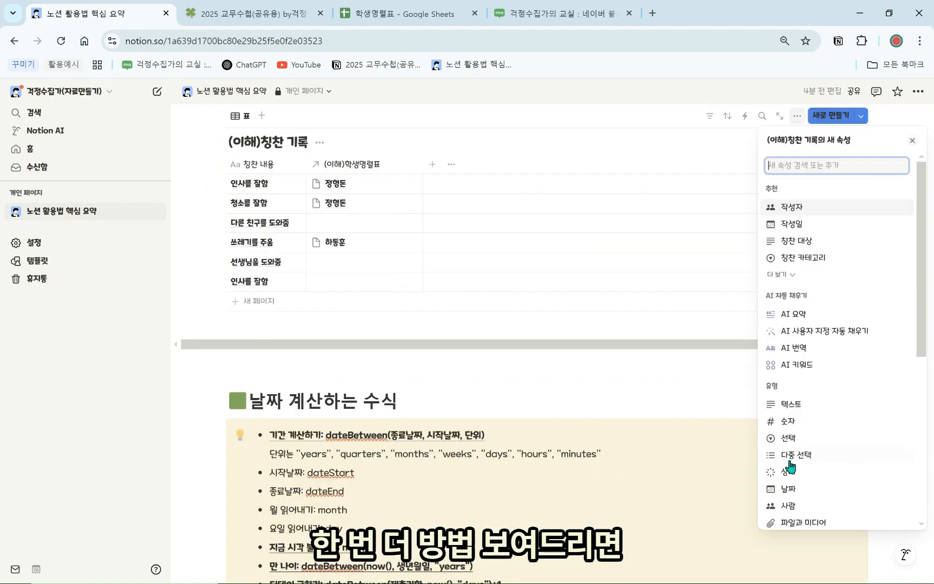
Make the new property a two-way relation to (이해)학생명렬표 and create it
scroll(793, 475, "down", 5)
left_click(813, 433)
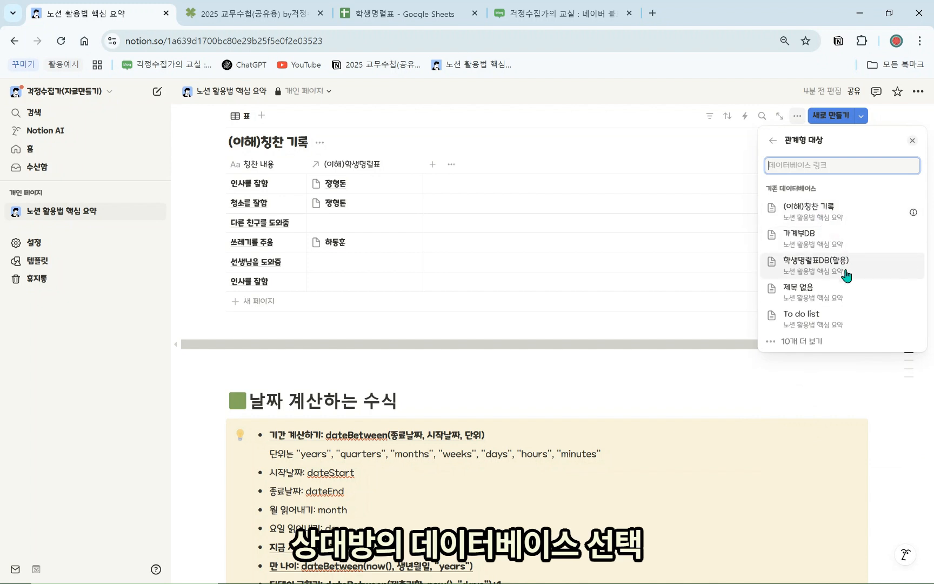
type("이해")
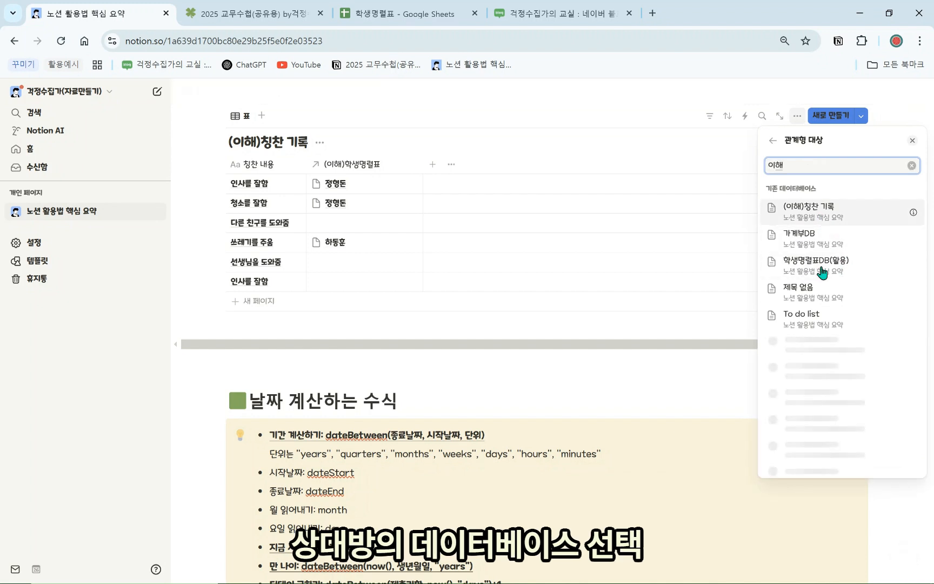
left_click(827, 236)
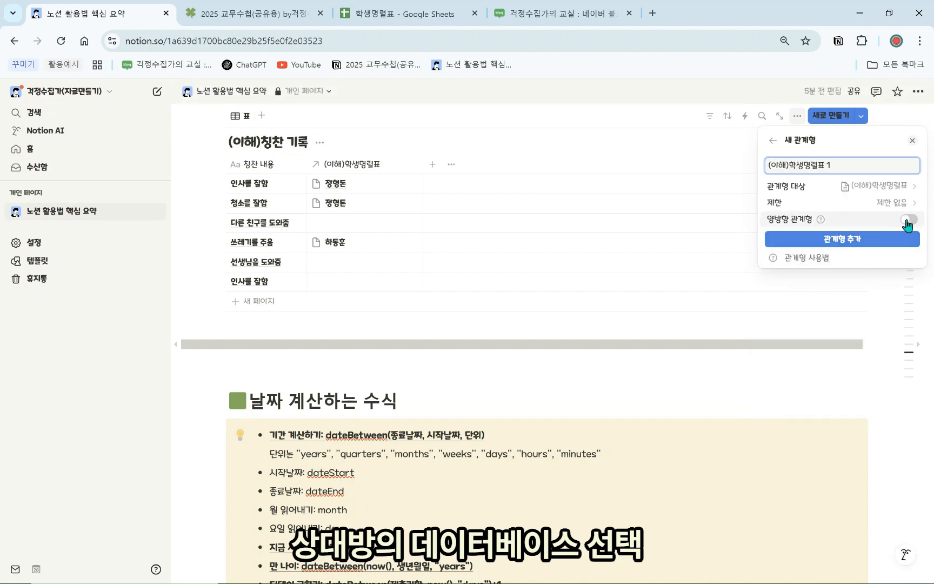
left_click(914, 220)
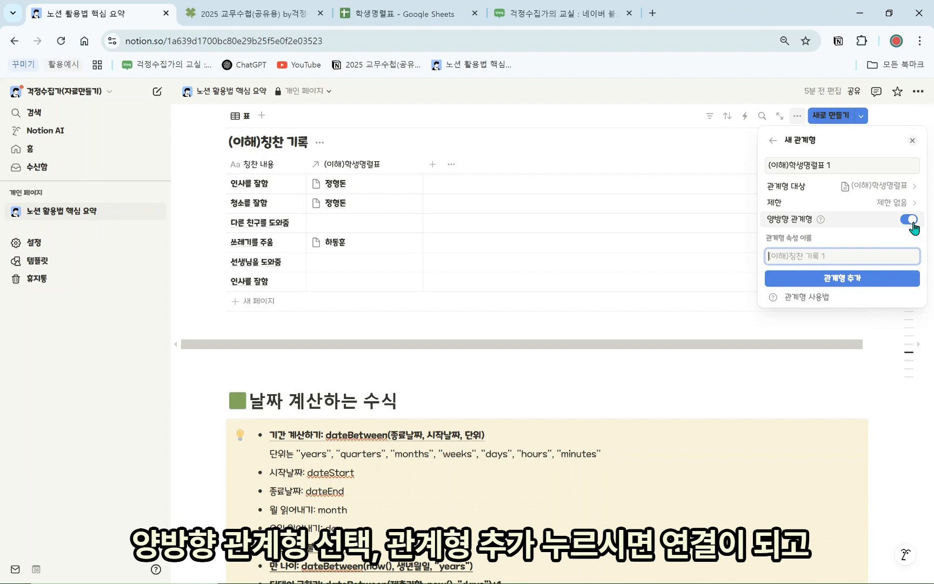
left_click(854, 280)
scroll(417, 300, "up", 5)
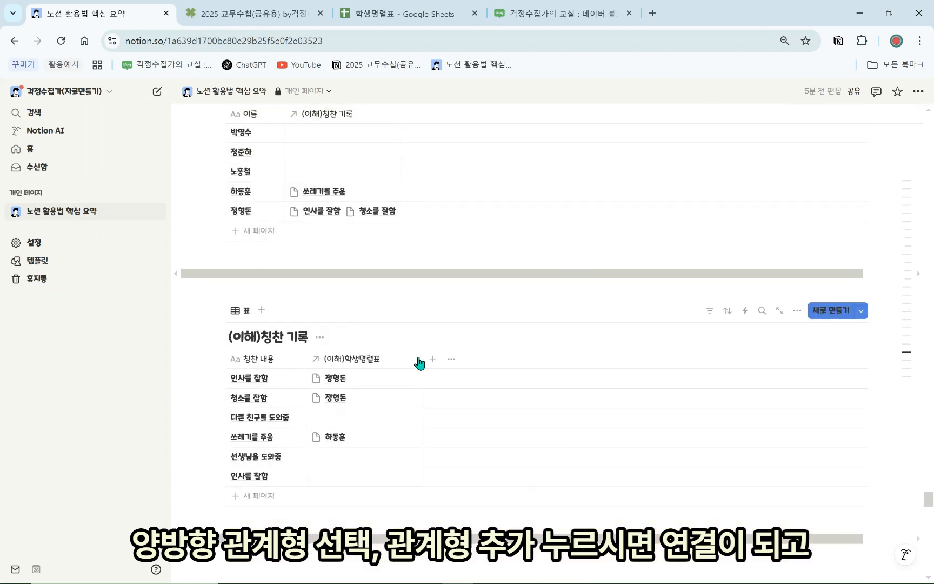
scroll(287, 228, "up", 1)
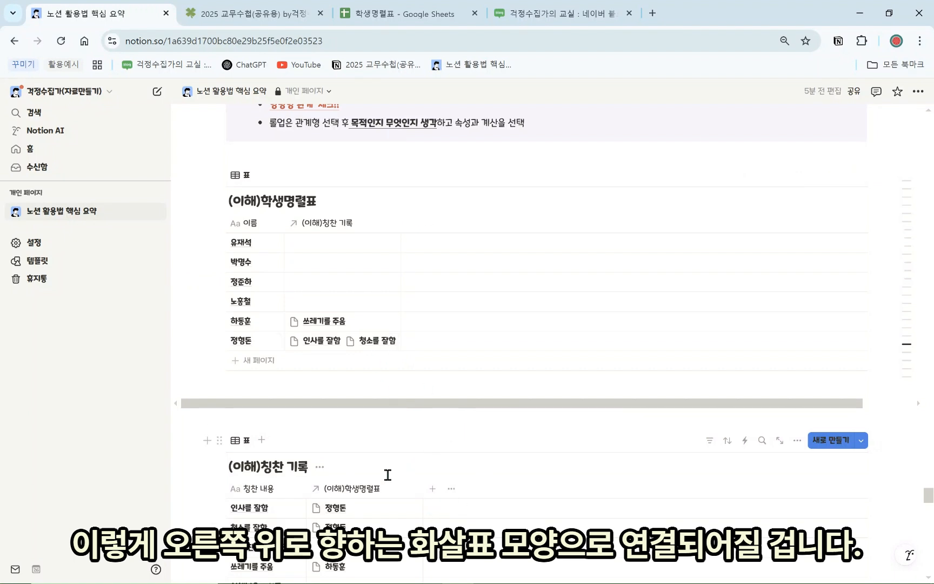
scroll(333, 355, "down", 1)
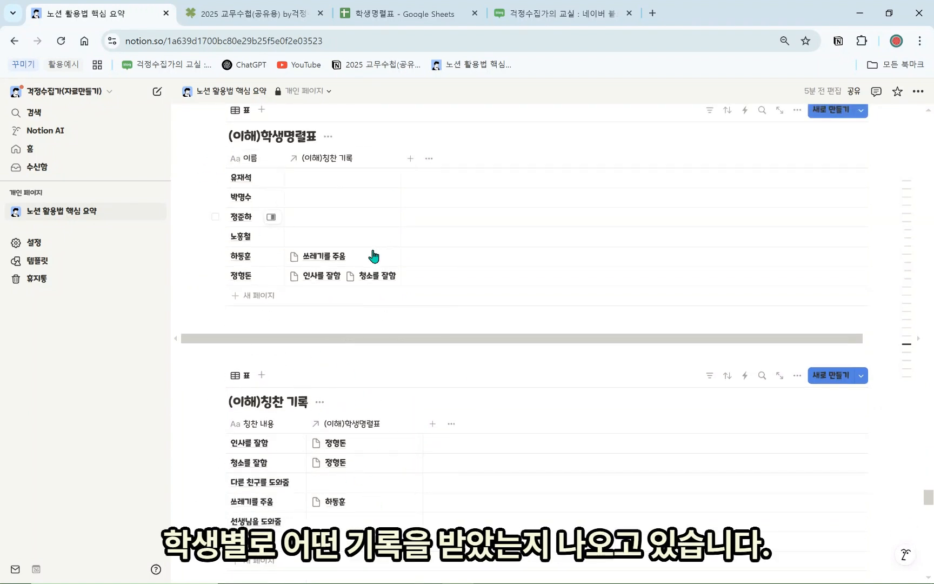
scroll(396, 306, "up", 3)
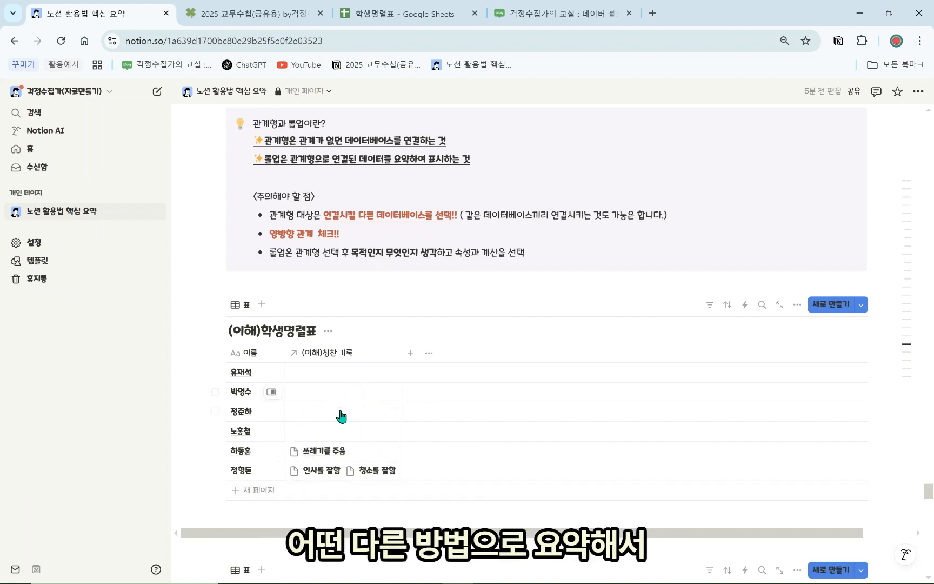
scroll(411, 481, "down", 3)
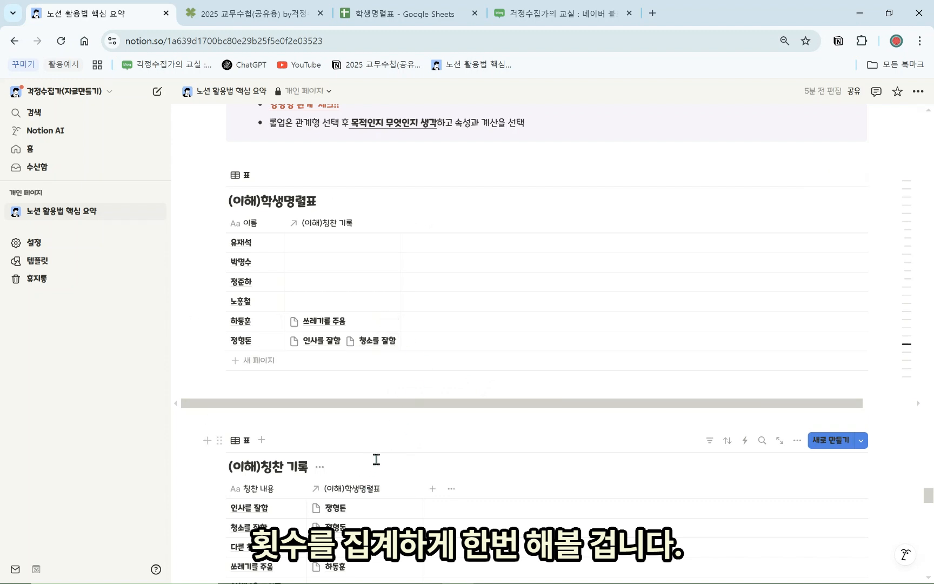
scroll(373, 400, "up", 2)
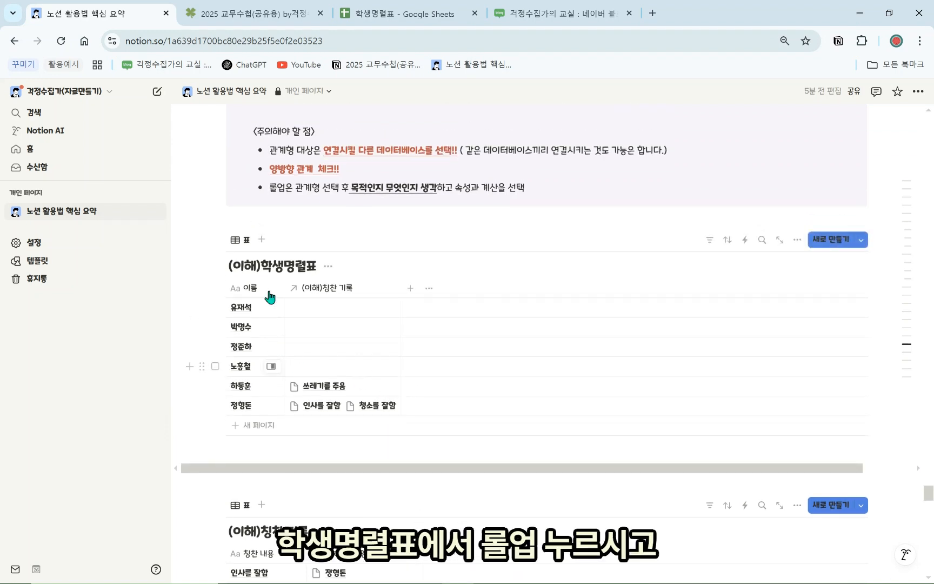
Add a rollup to the roster over (이해)칭찬 기록's 칭찬 내용, counting all records
left_click(411, 289)
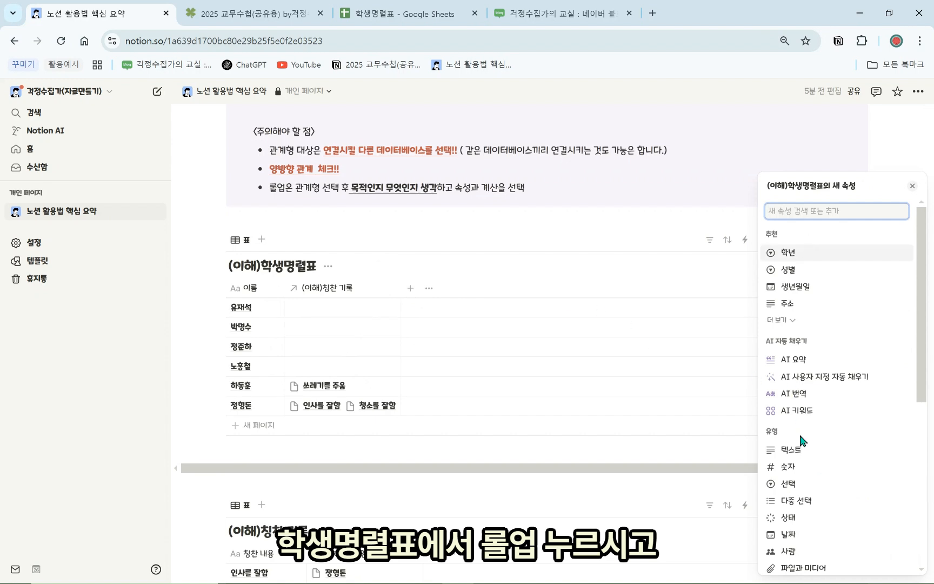
scroll(799, 442, "down", 4)
left_click(802, 494)
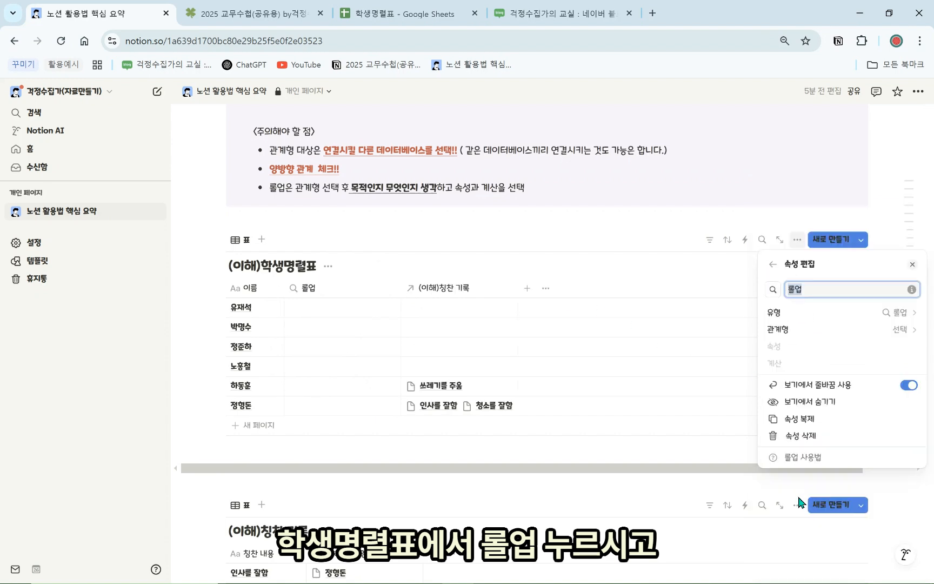
left_click(846, 330)
left_click(801, 348)
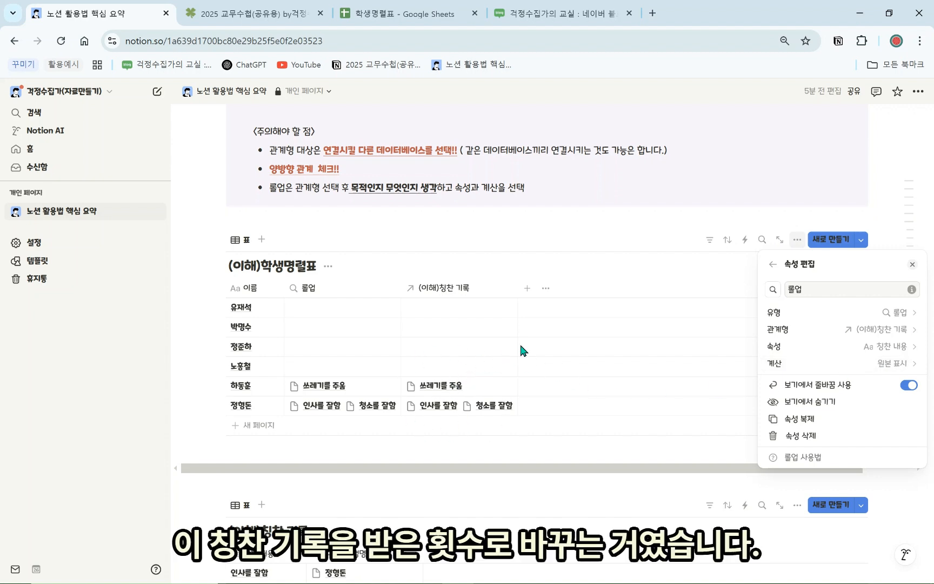
left_click(870, 345)
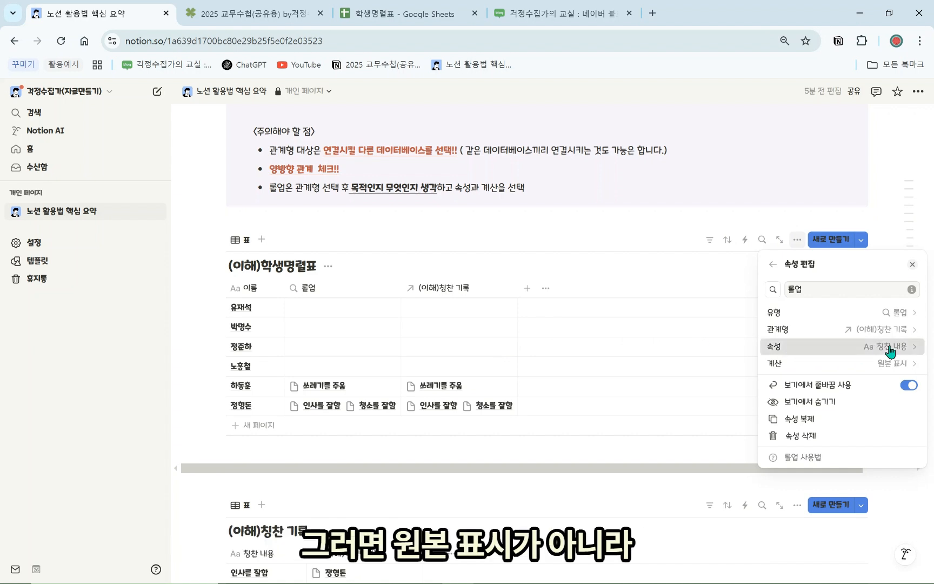
left_click(847, 370)
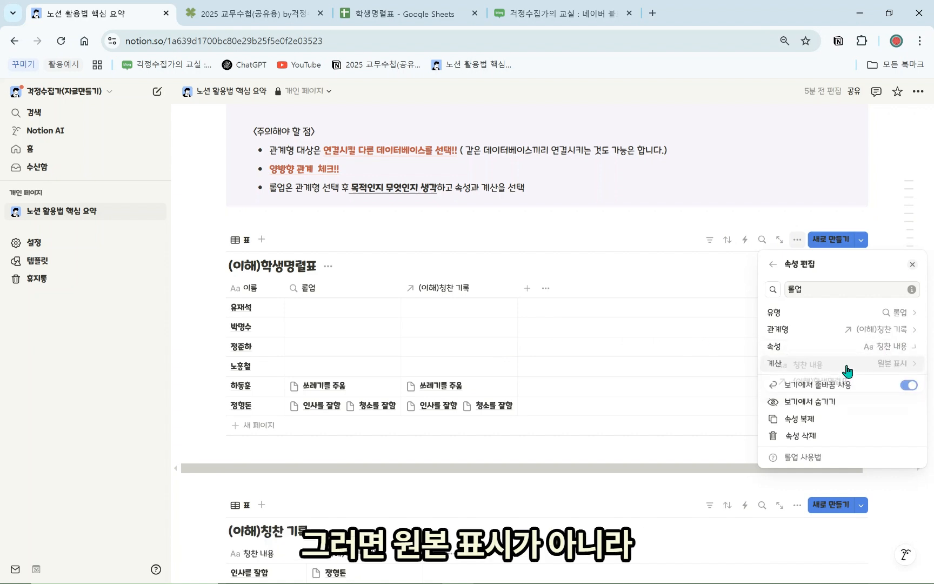
left_click(890, 371)
mouse_move(868, 426)
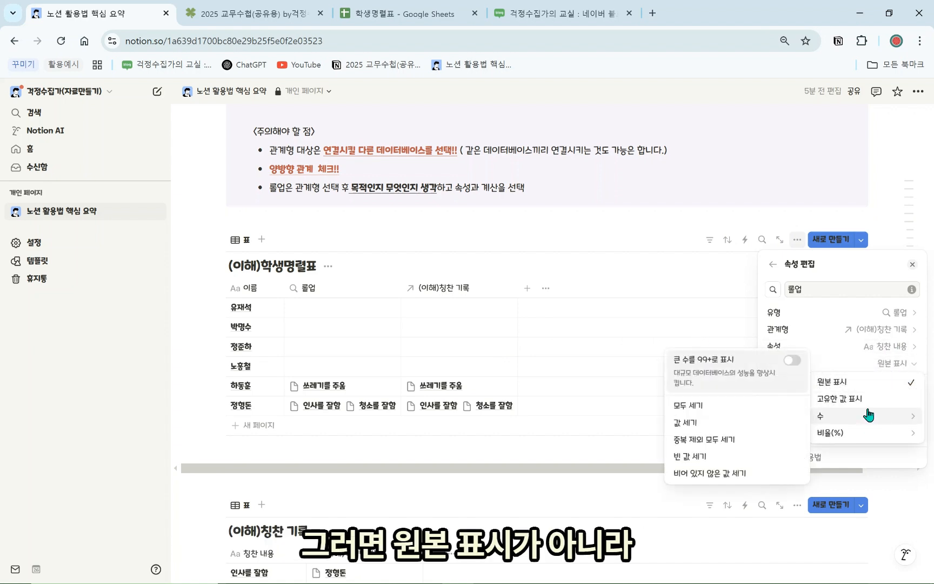
left_click(719, 406)
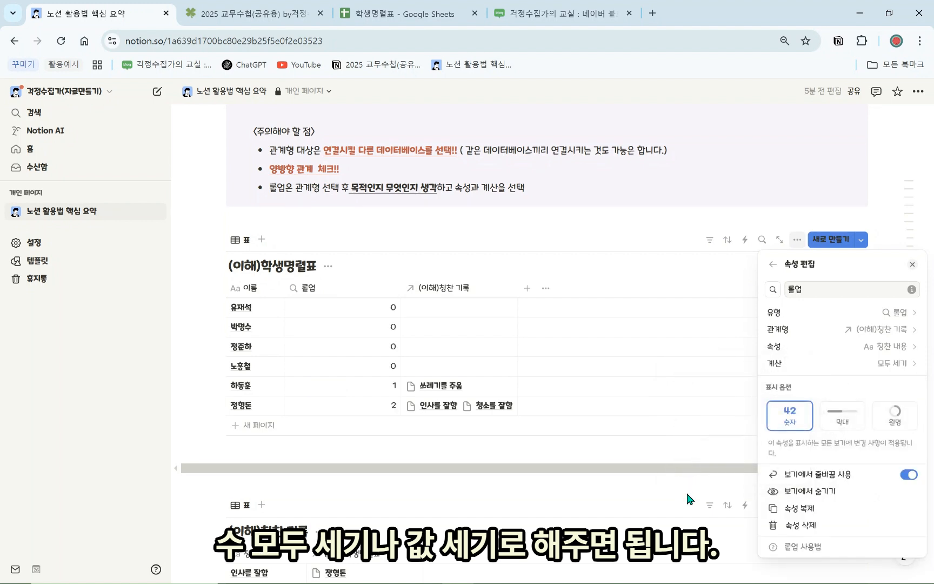
left_click(636, 378)
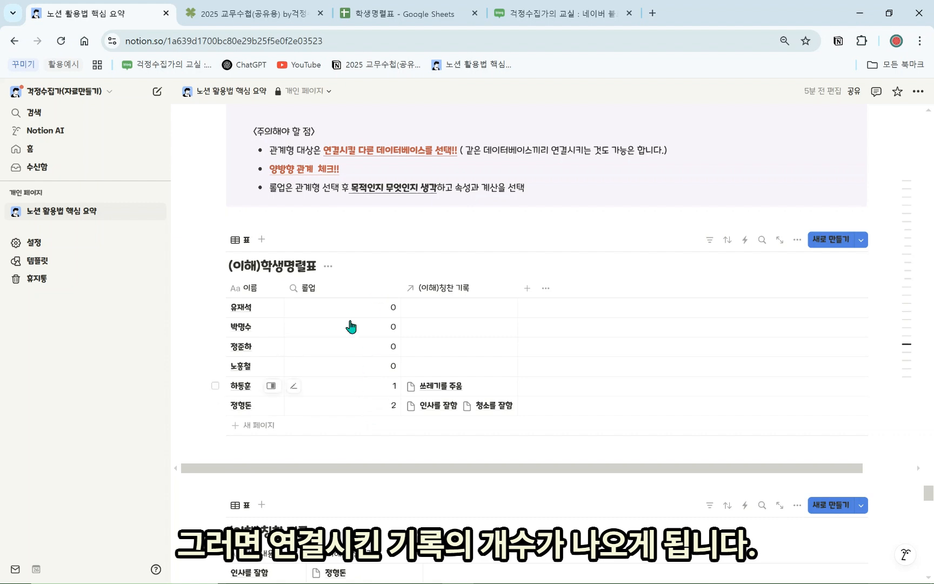
Rename the rollup column to 칭찬 기록 회수
left_click(335, 288)
key("BackSpace")
key("BackSpace")
type("칭치")
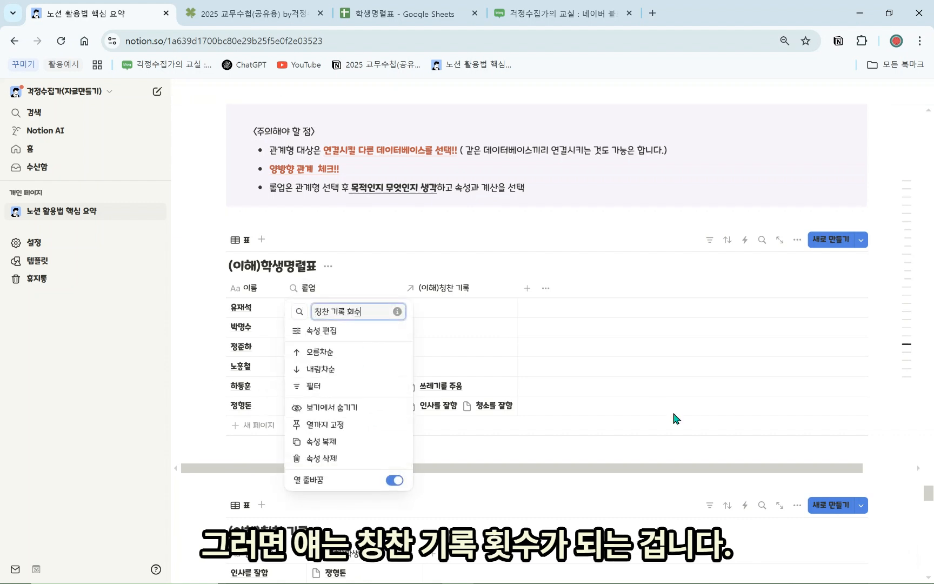
left_click(675, 415)
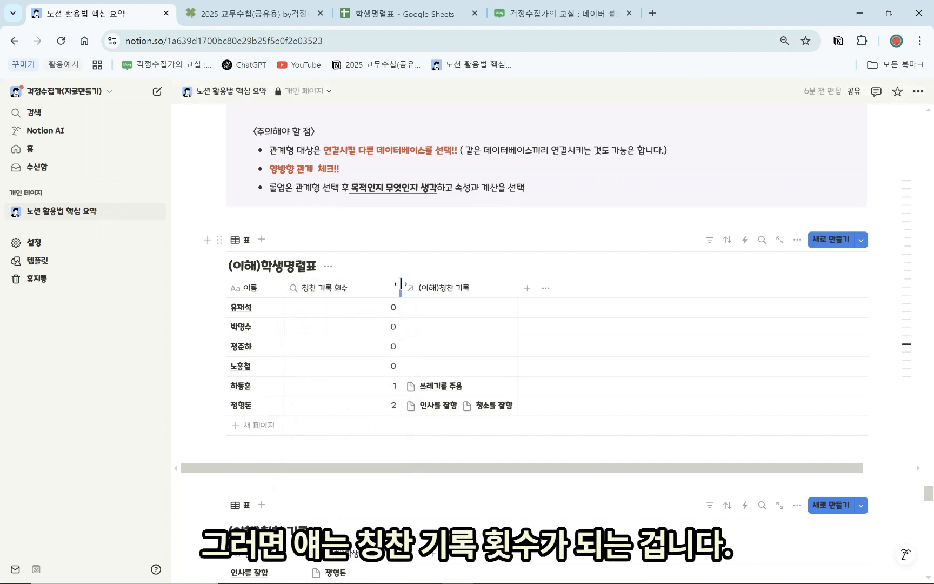
Narrow the count column and link 선생님을 도와줌 to 유재석 and 하동훈
left_click_drag(401, 289, 356, 295)
scroll(324, 336, "down", 5)
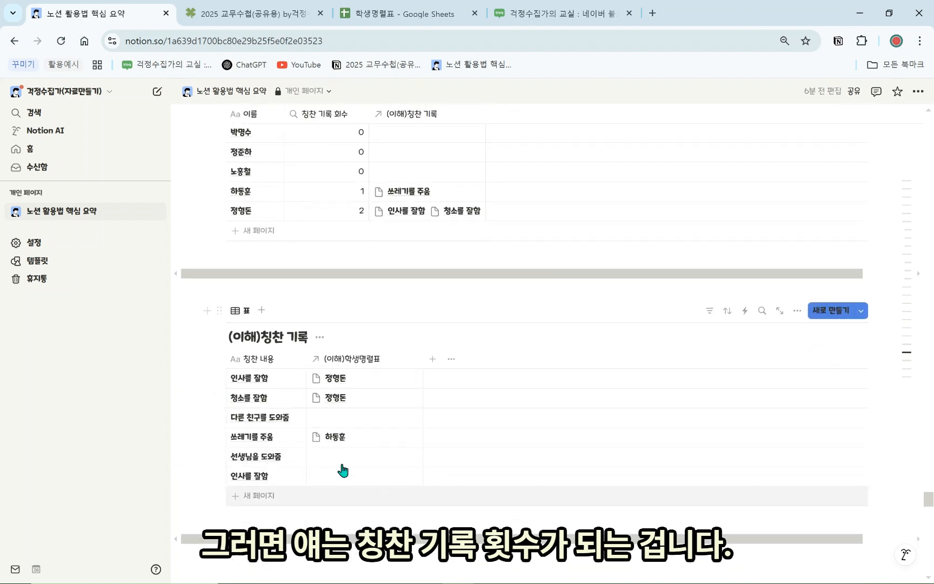
left_click(347, 463)
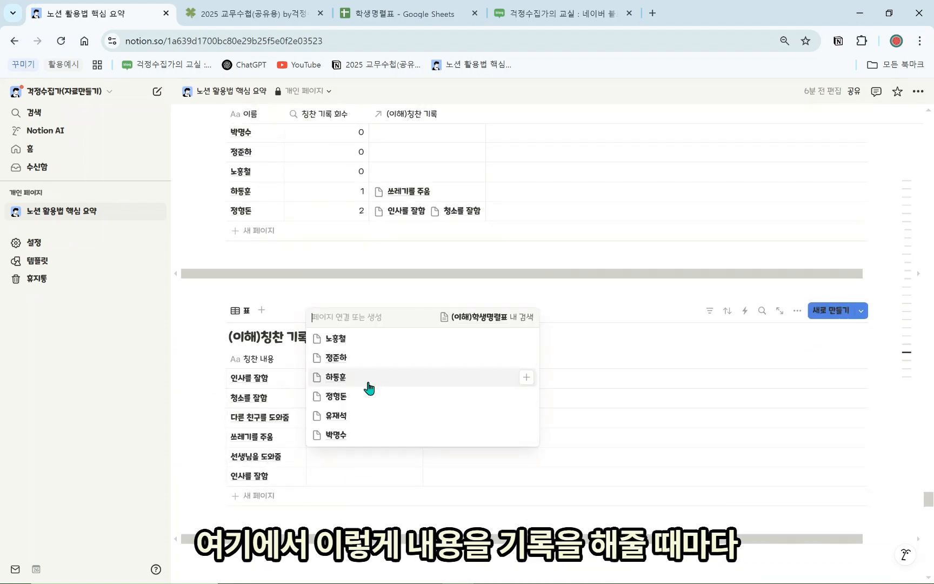
left_click(361, 416)
left_click(358, 381)
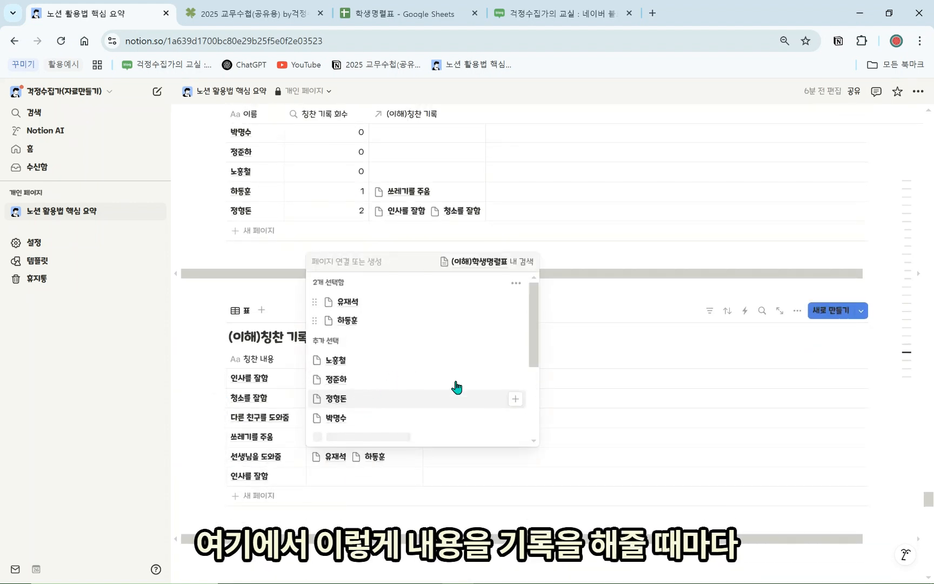
left_click(575, 438)
scroll(319, 327, "up", 3)
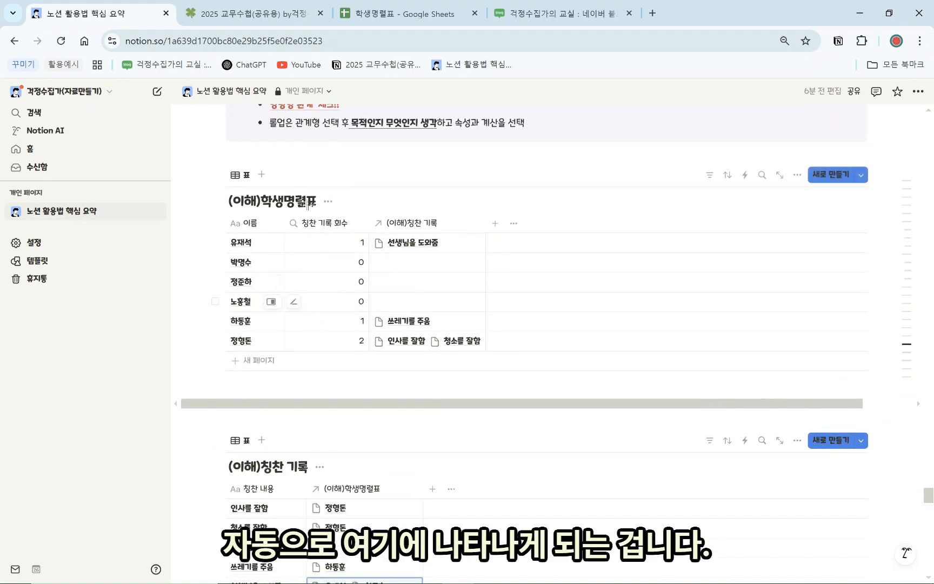
Rename the count column to 칭찬 기록 횟수
left_click(345, 227)
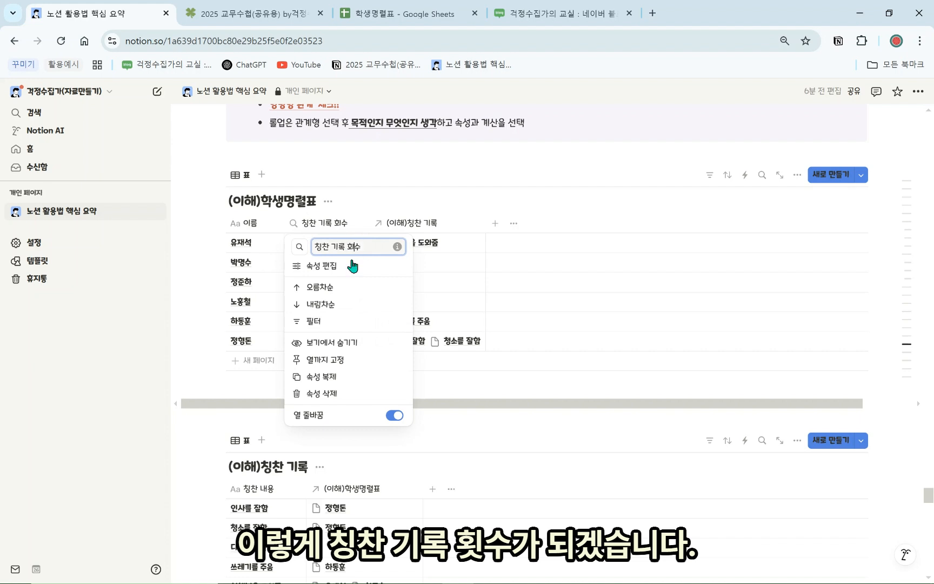
type("ㅅ")
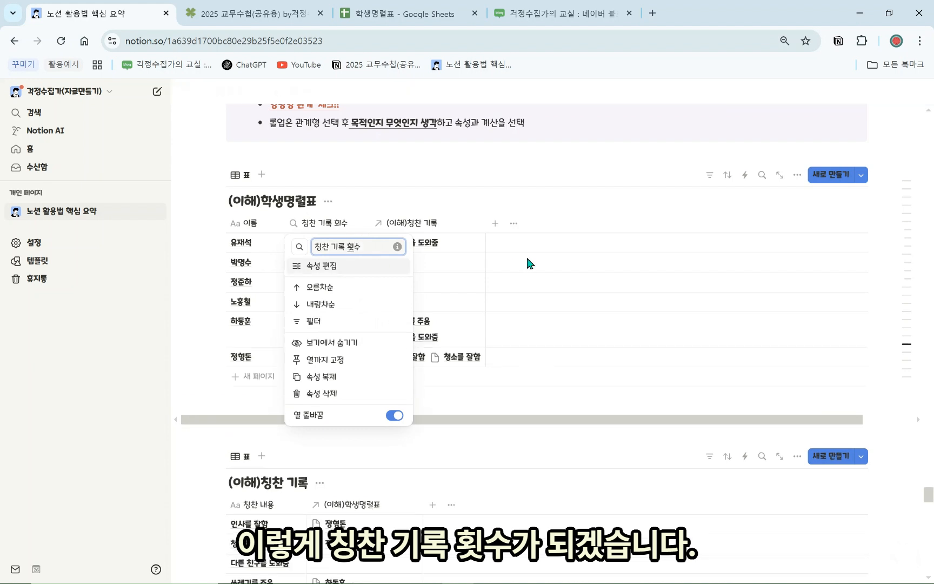
left_click(536, 264)
scroll(546, 285, "up", 2)
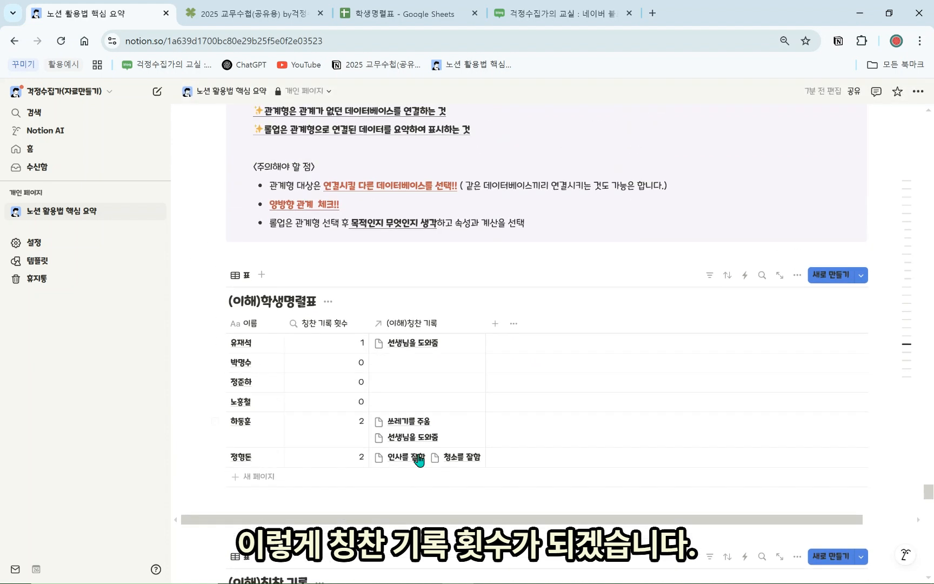
scroll(427, 452, "down", 1)
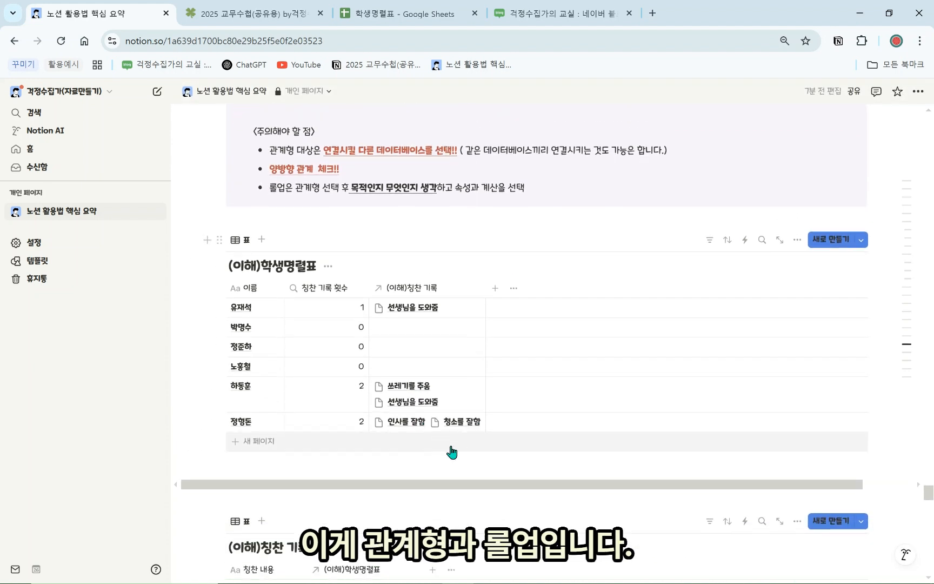
scroll(480, 439, "down", 2)
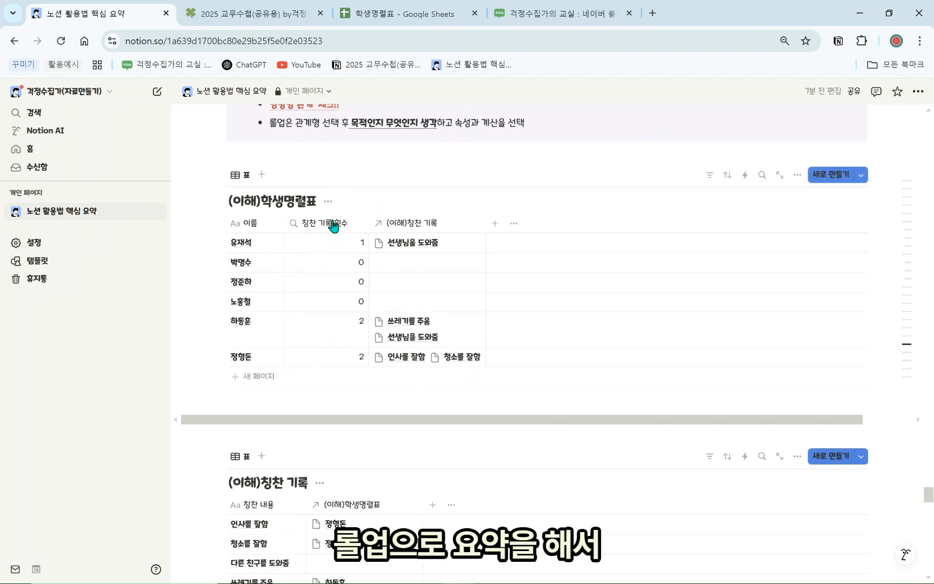
scroll(327, 386, "up", 2)
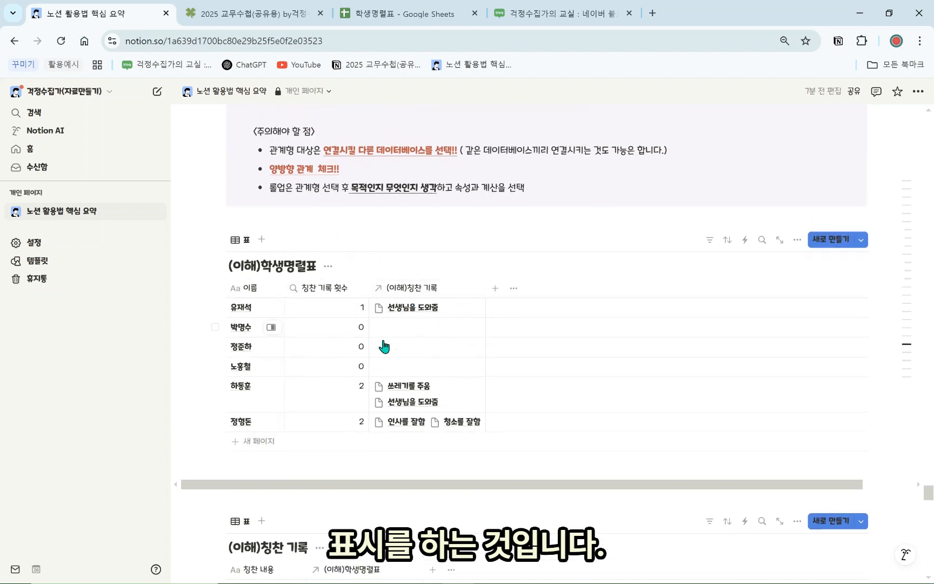
scroll(427, 416, "down", 8)
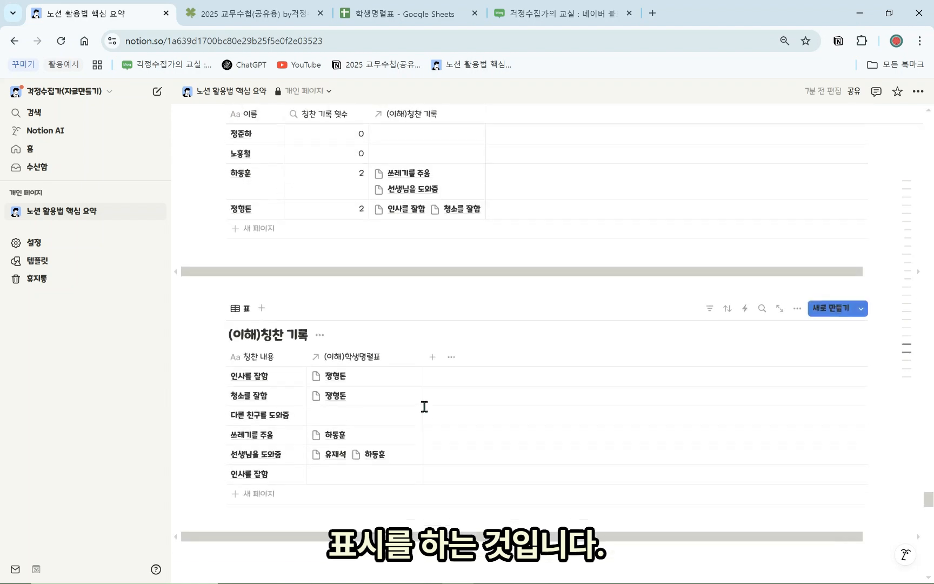
scroll(422, 403, "up", 8)
scroll(361, 376, "up", 5)
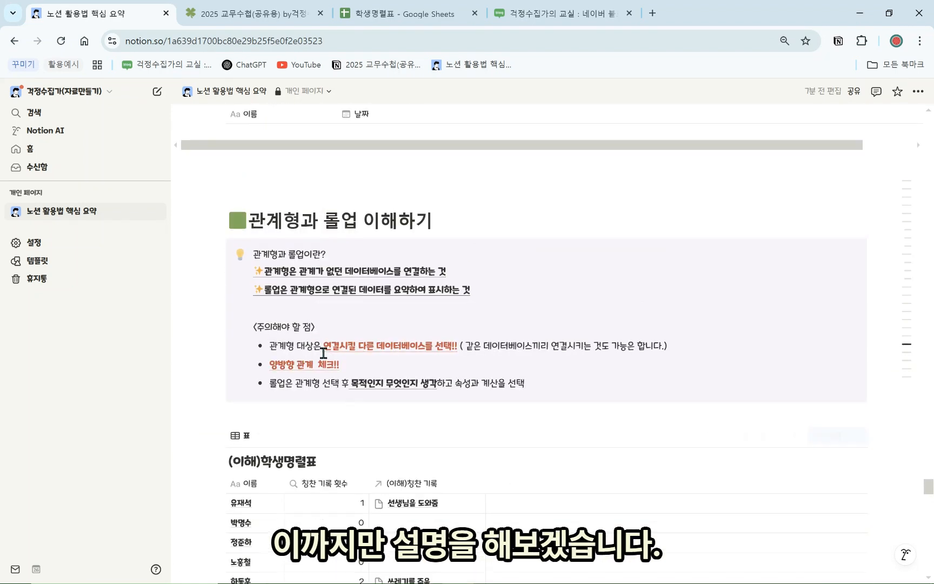
scroll(333, 369, "down", 6)
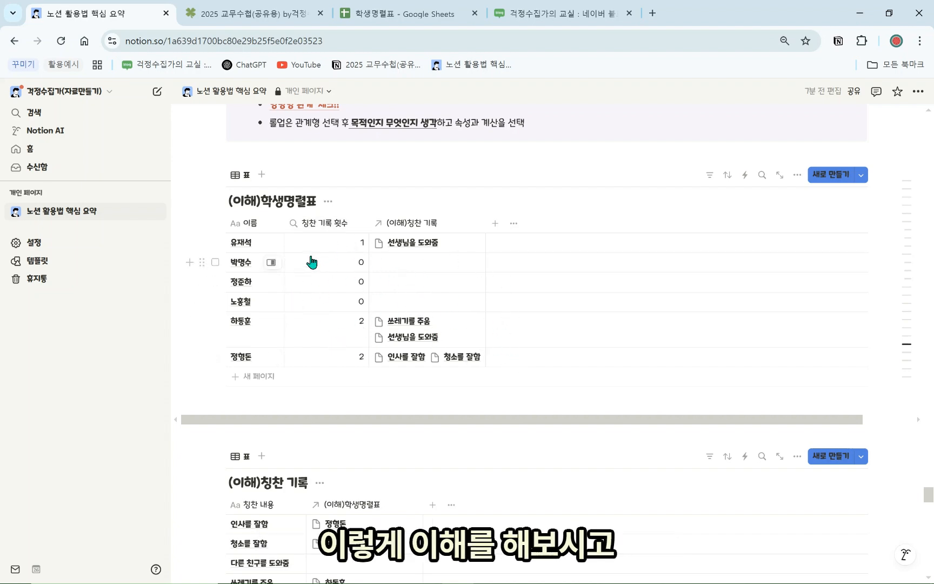
left_click(254, 13)
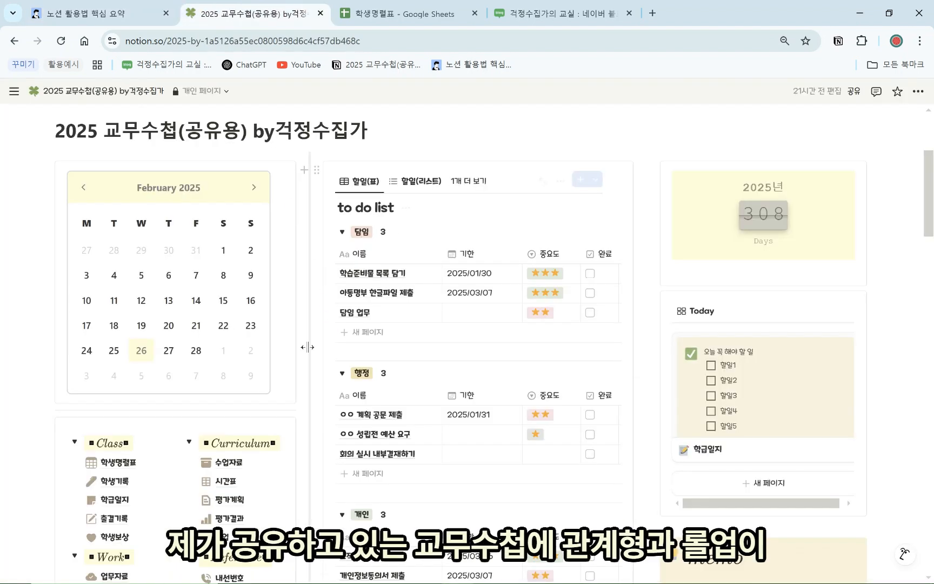
scroll(307, 348, "down", 2)
scroll(288, 397, "down", 1)
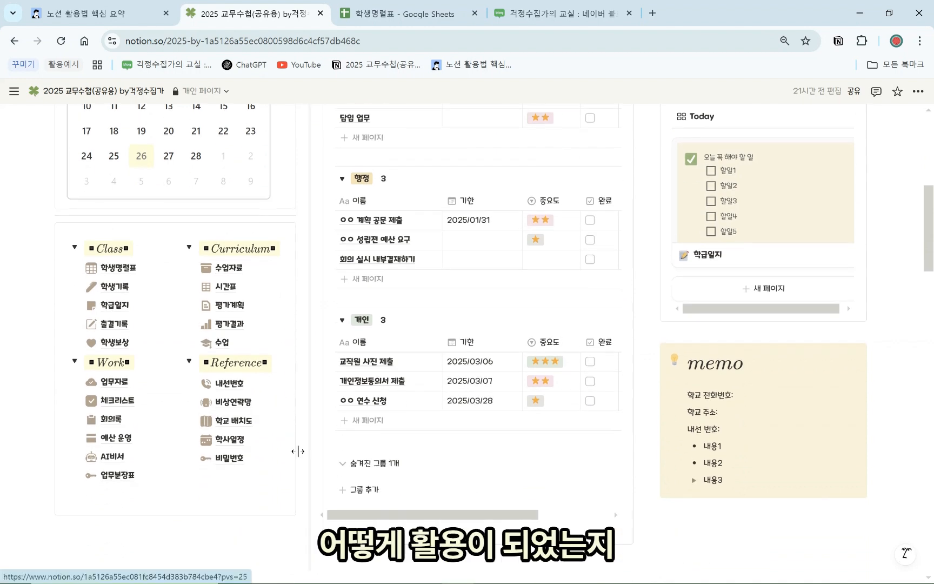
left_click(129, 15)
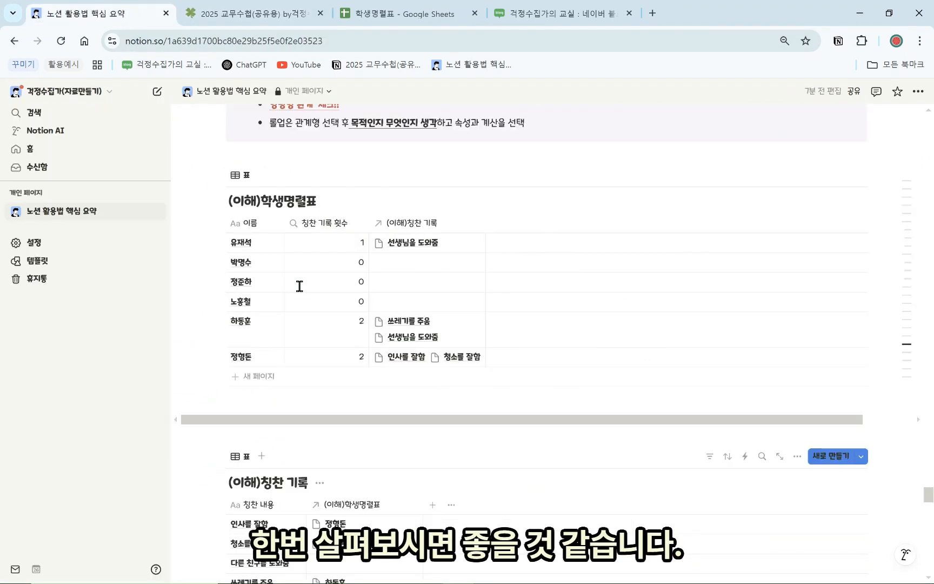
scroll(369, 238, "down", 1)
scroll(355, 303, "down", 1)
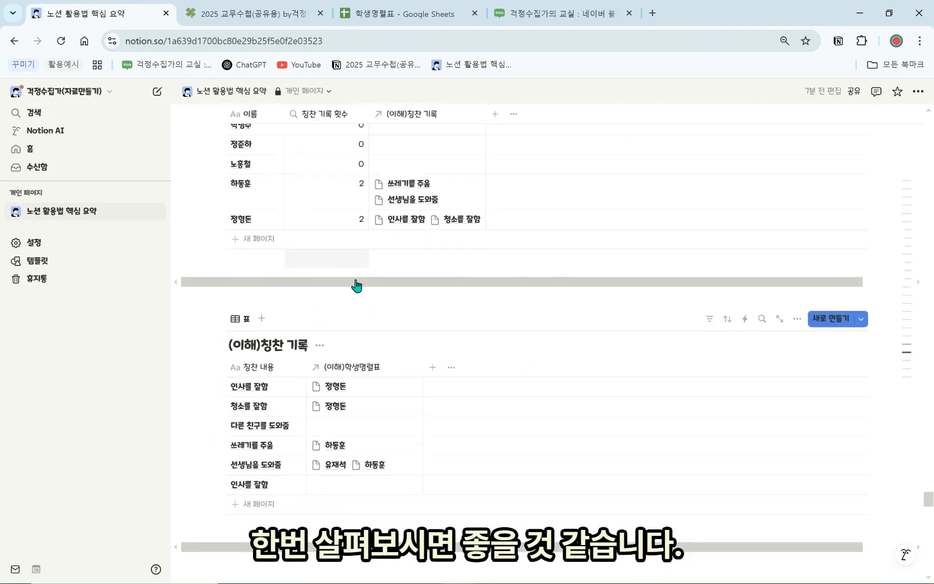
scroll(356, 285, "down", 5)
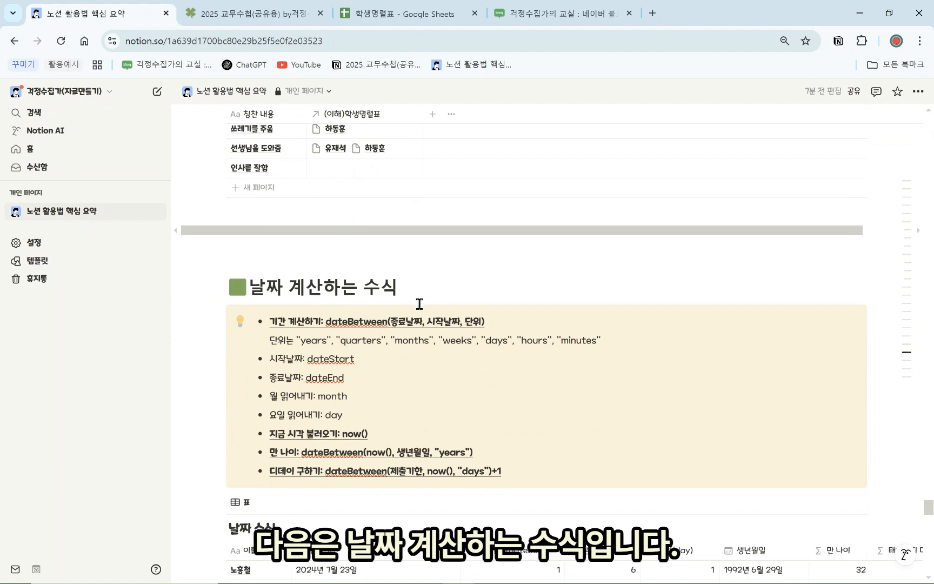
Open the 출결기록 attendance database in the 2025 교무수첩 page
scroll(423, 309, "down", 2)
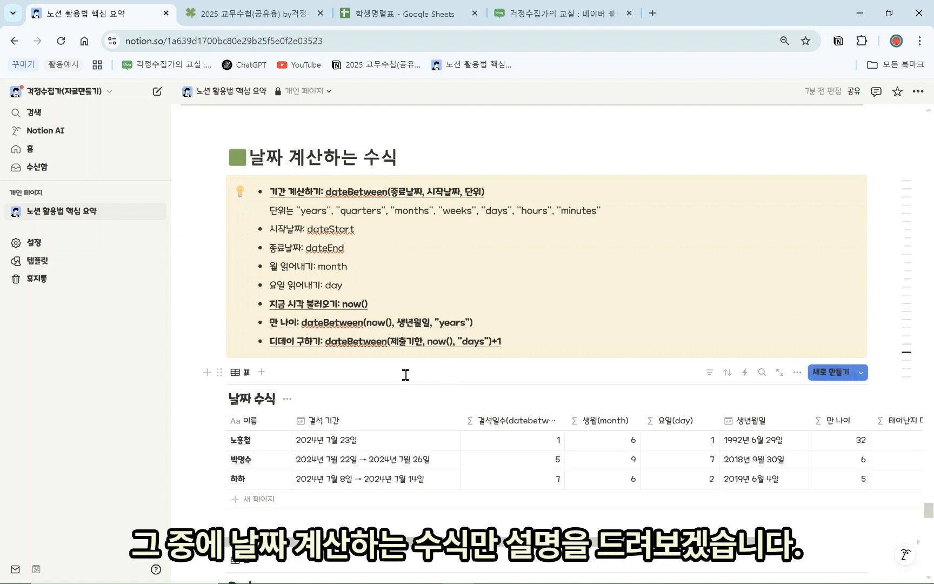
scroll(394, 341, "down", 1)
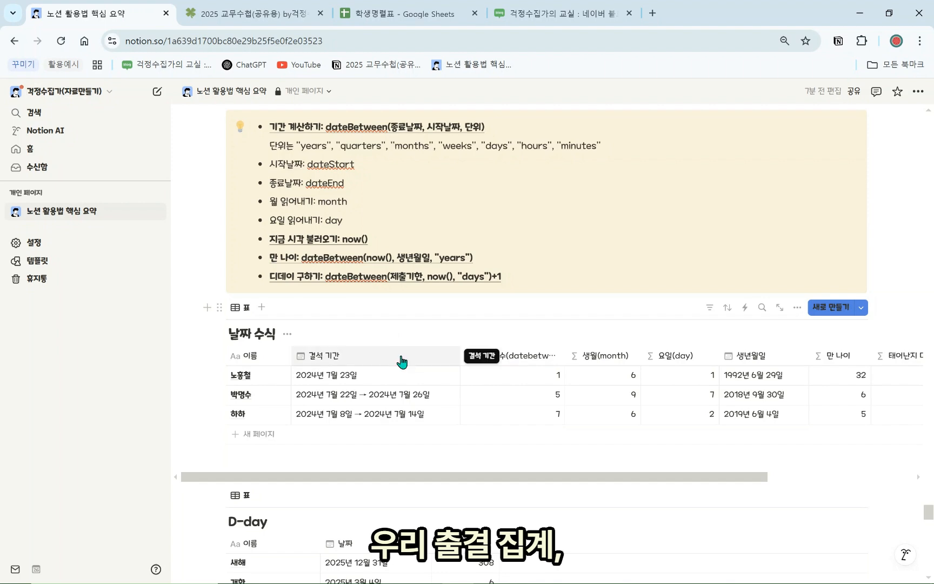
left_click(272, 22)
left_click(114, 324)
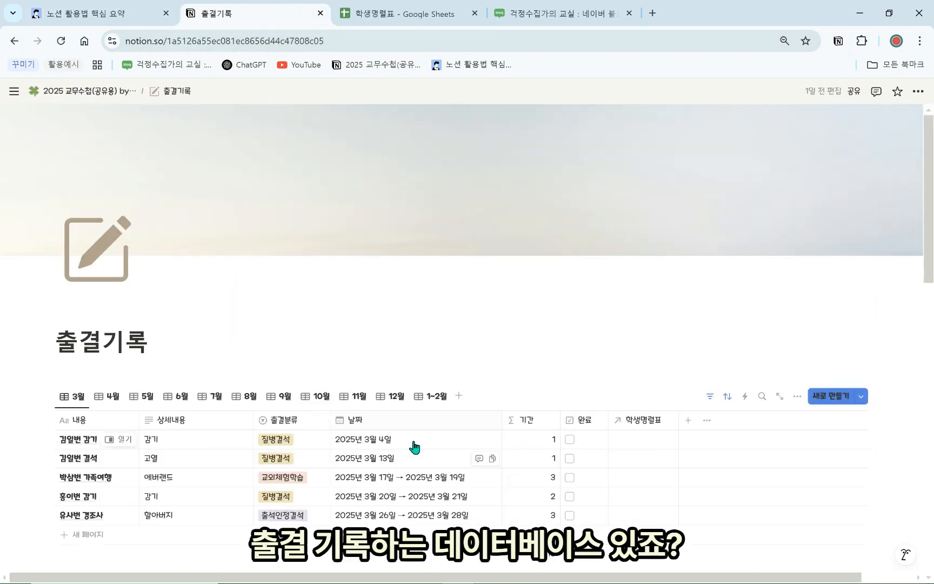
Back on 노션 활용법 핵심 요약, open the 결석일수 column's dateBetween formula
left_click(100, 14)
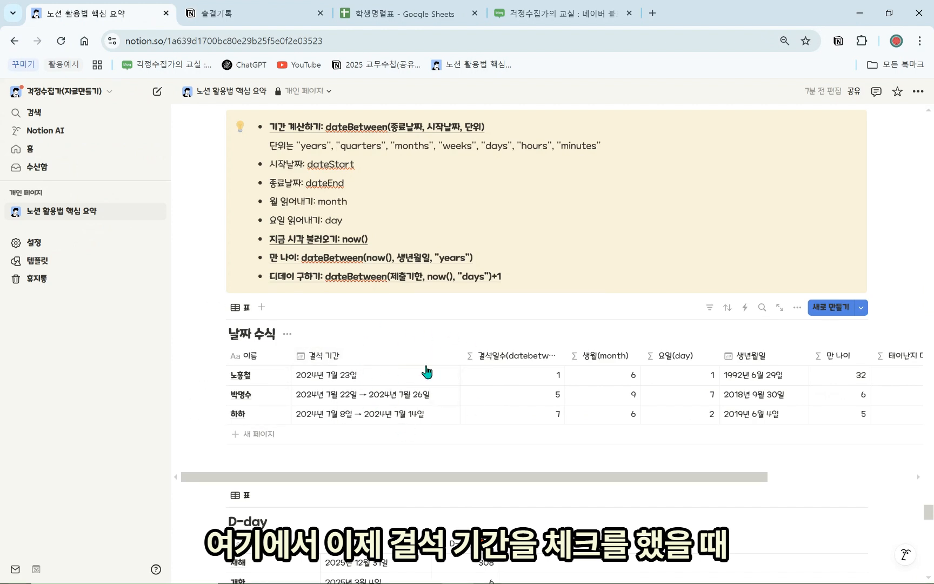
left_click(498, 356)
left_click(546, 400)
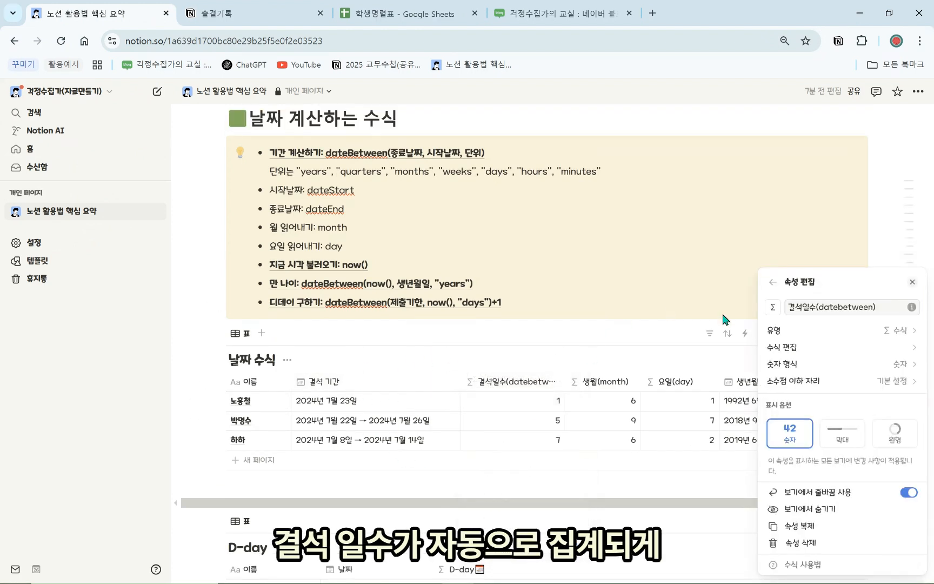
left_click(782, 347)
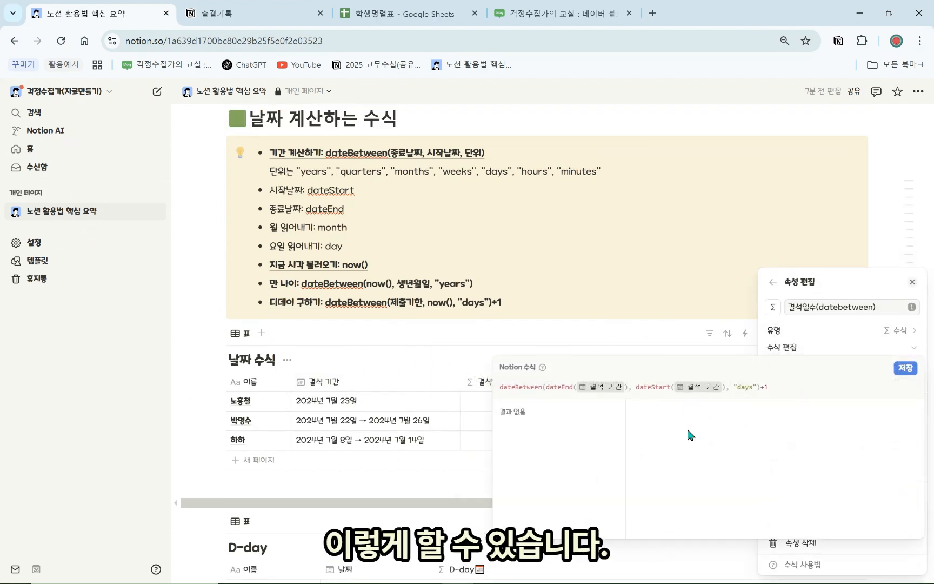
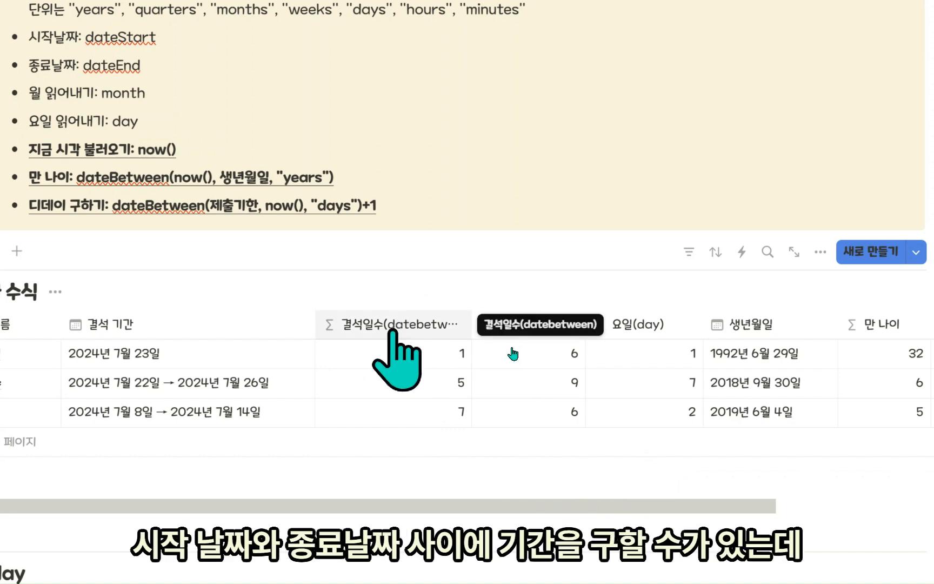
Scroll back up to the yellow formula callout and point out its now() function line
left_click_drag(434, 511, 603, 506)
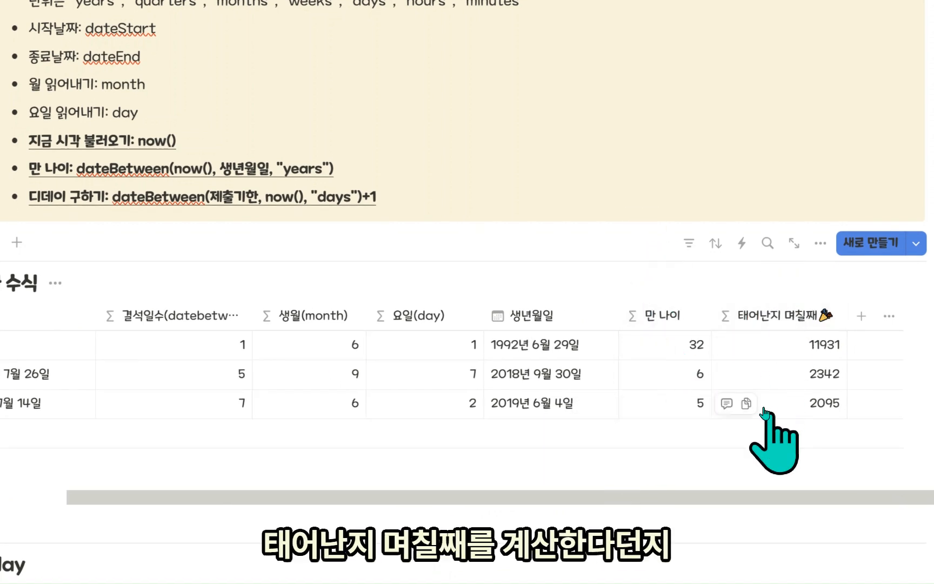
scroll(701, 405, "down", 5)
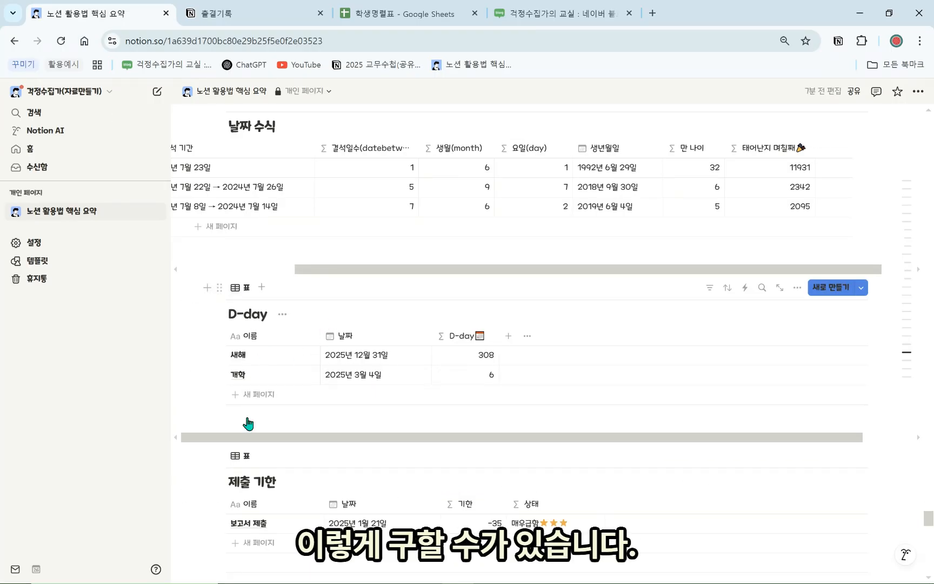
scroll(254, 460, "up", 4)
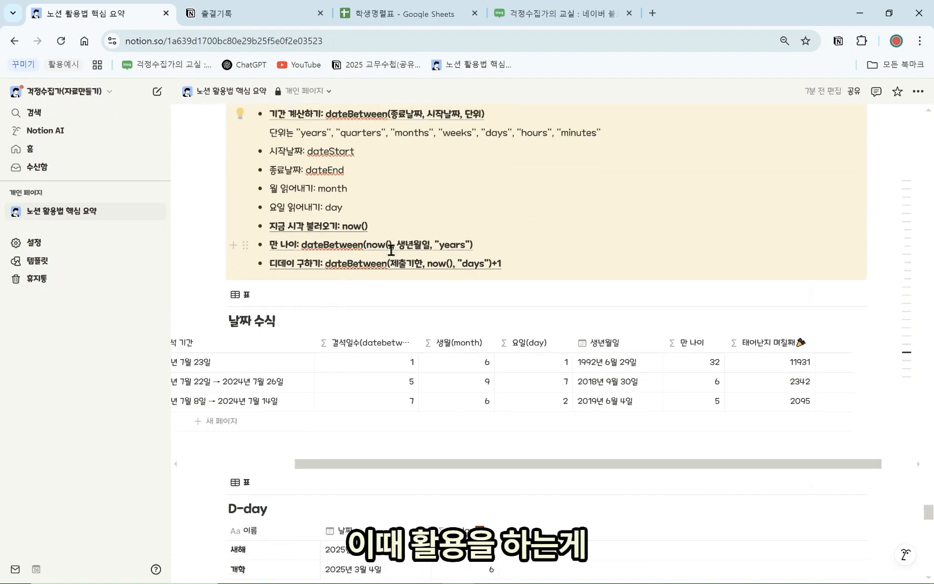
left_click(379, 229)
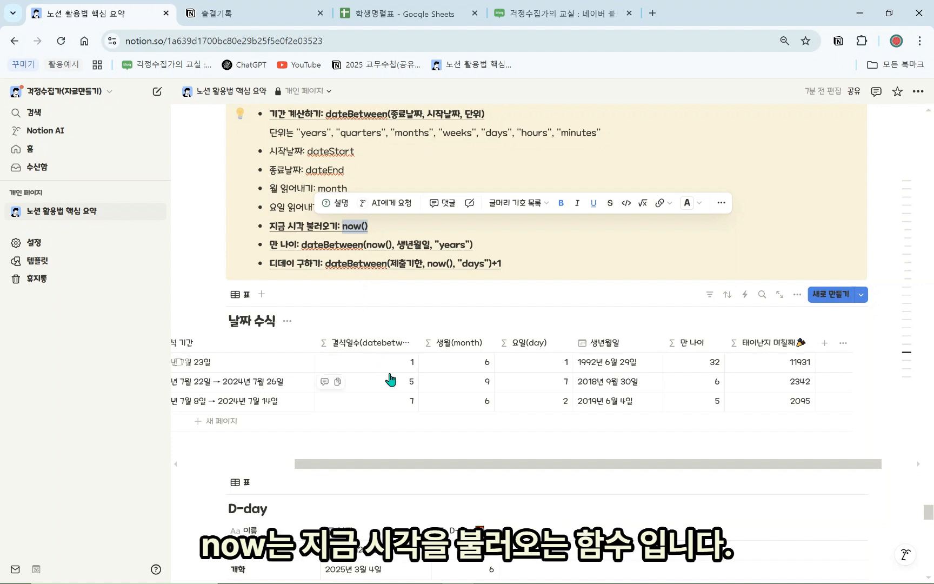
left_click(690, 343)
left_click(723, 396)
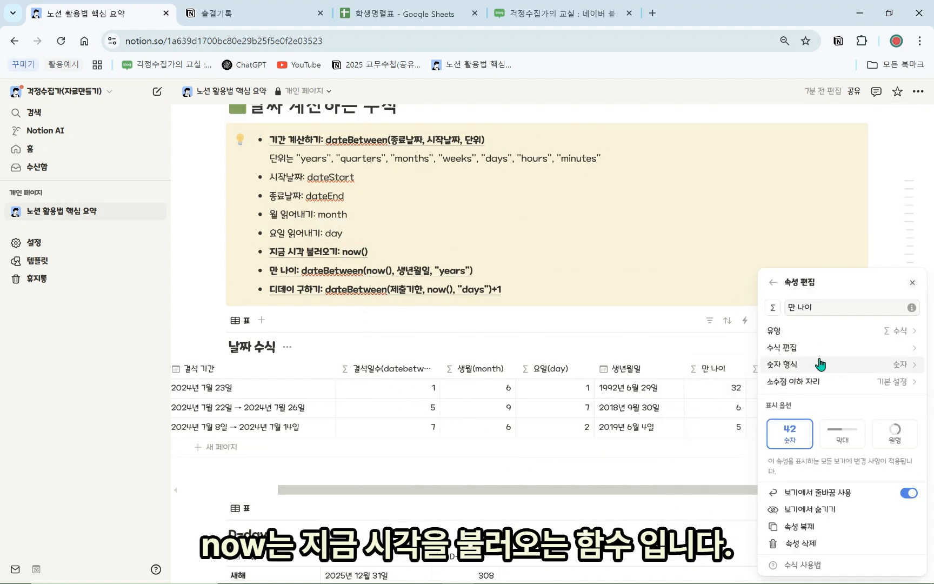
left_click(823, 349)
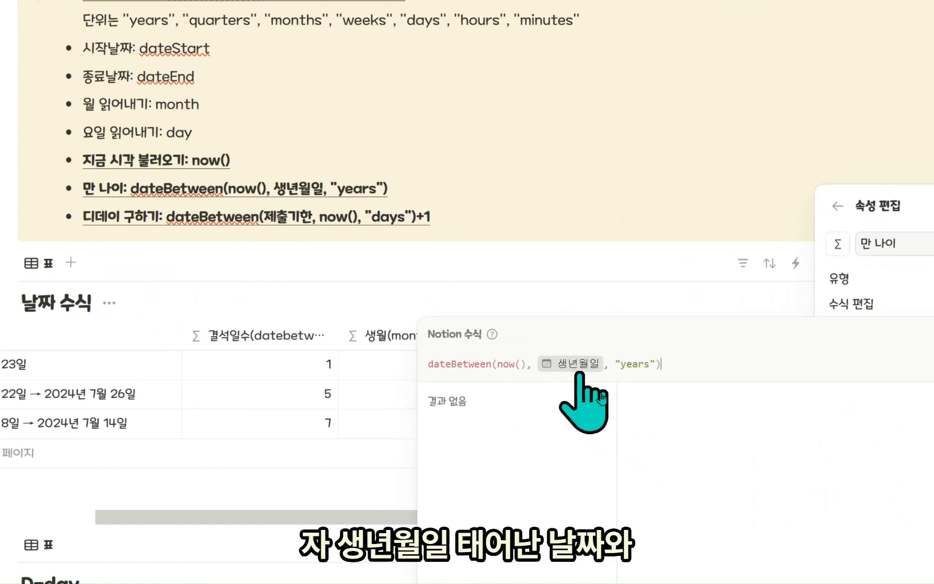
left_click_drag(519, 365, 496, 367)
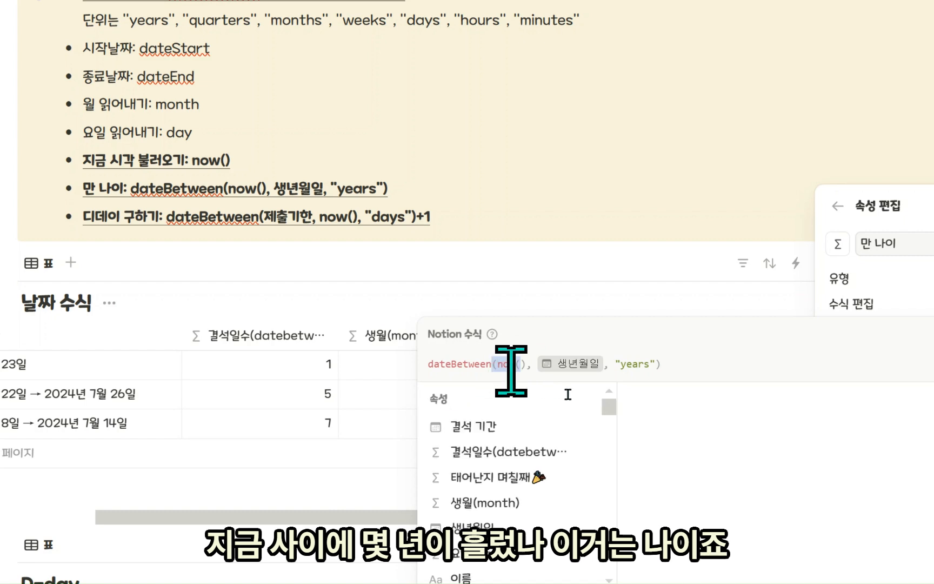
left_click_drag(673, 365, 620, 366)
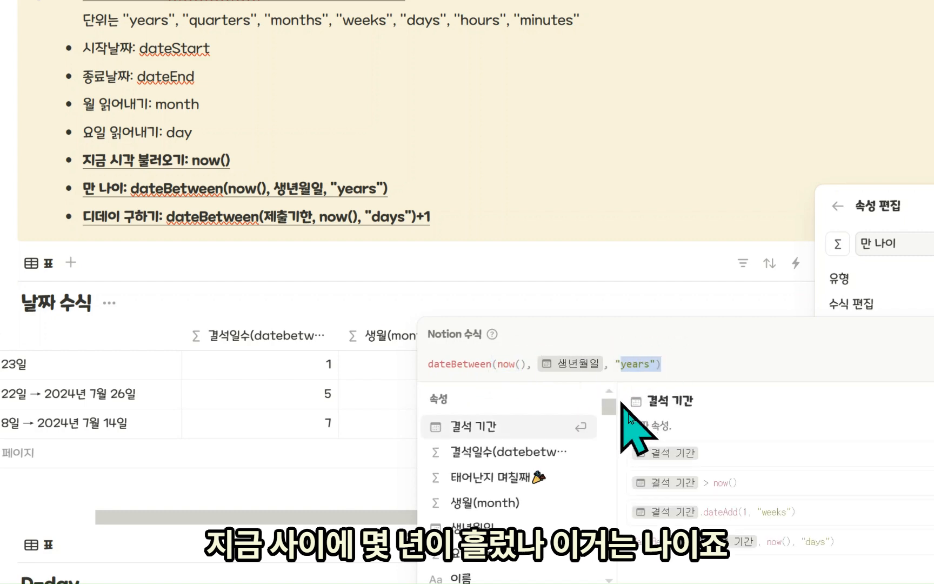
left_click(598, 257)
left_click(650, 494)
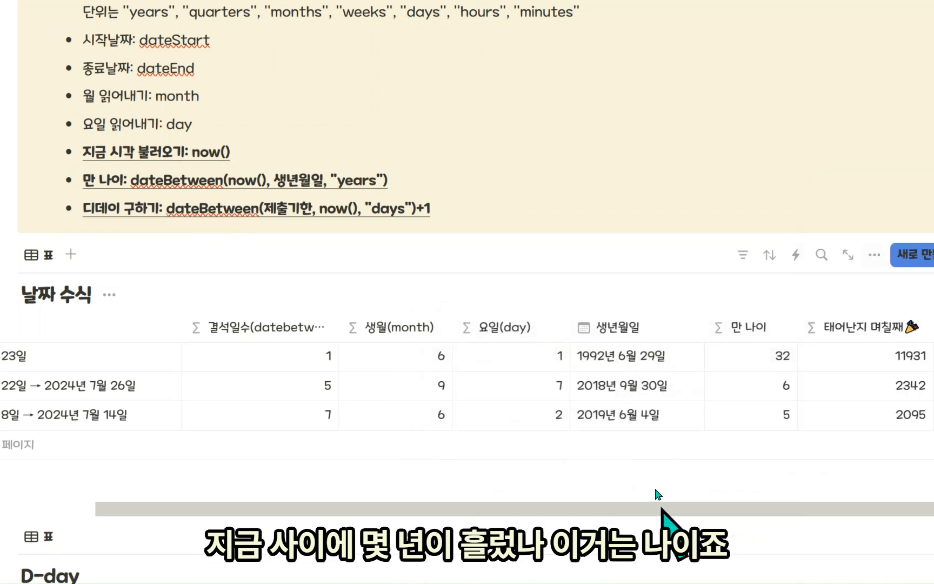
left_click(779, 327)
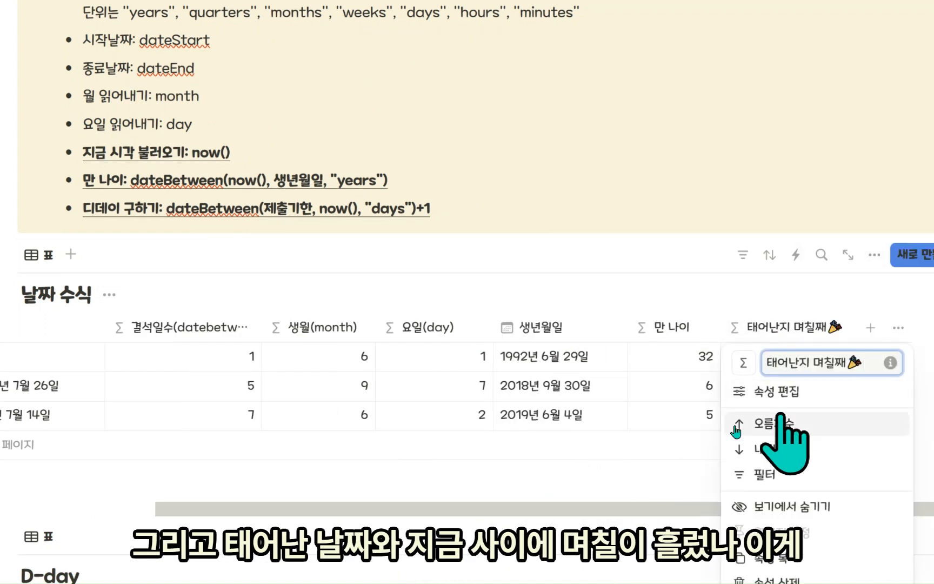
left_click(777, 391)
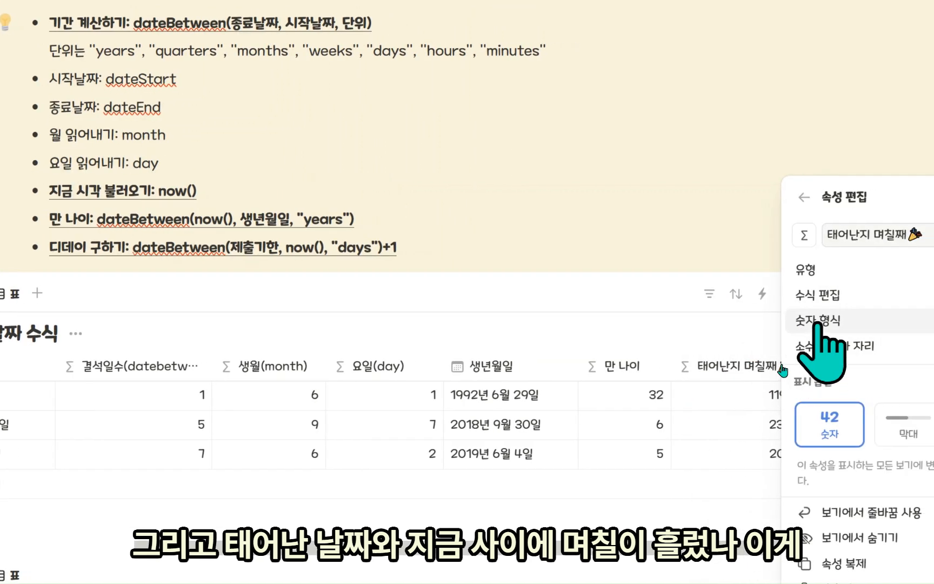
left_click(829, 294)
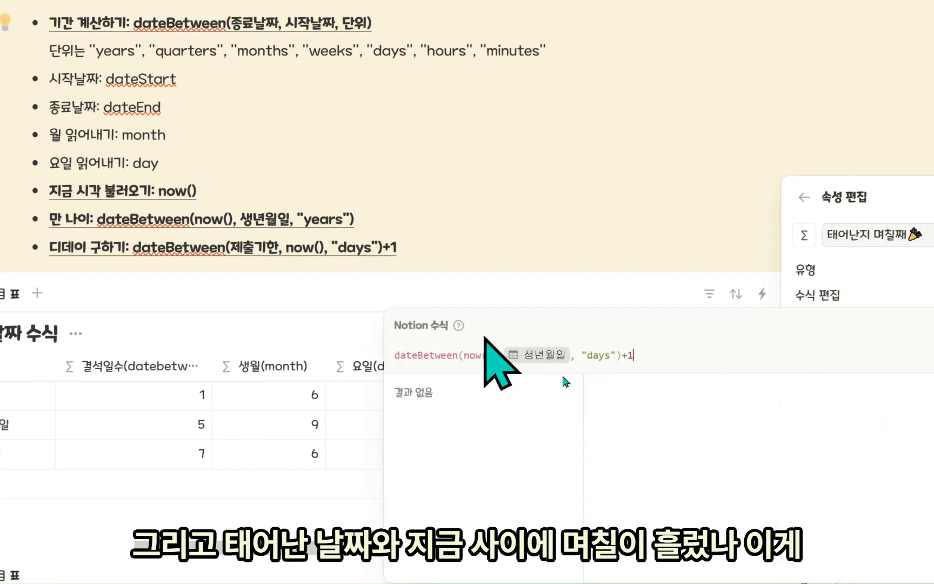
left_click(644, 232)
left_click(737, 367)
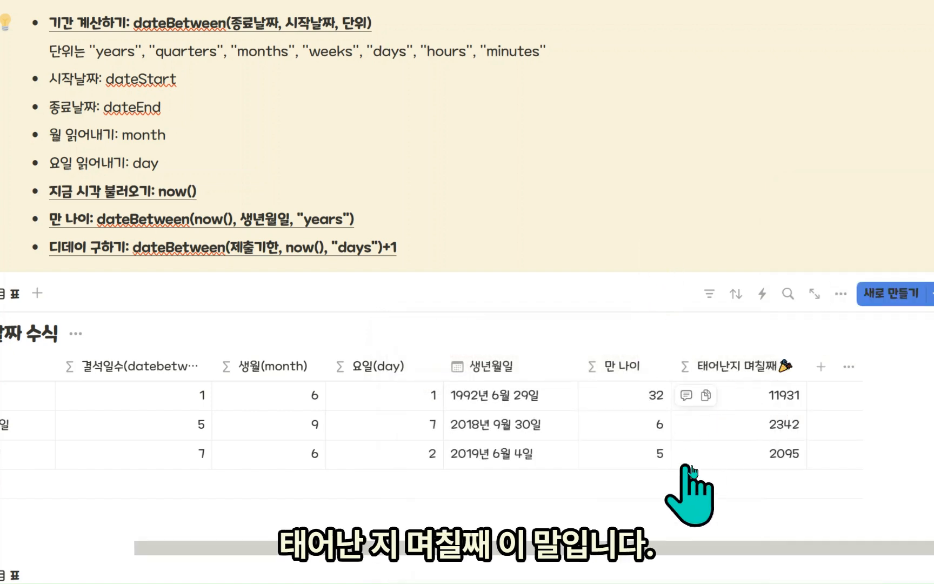
scroll(665, 506, "down", 1)
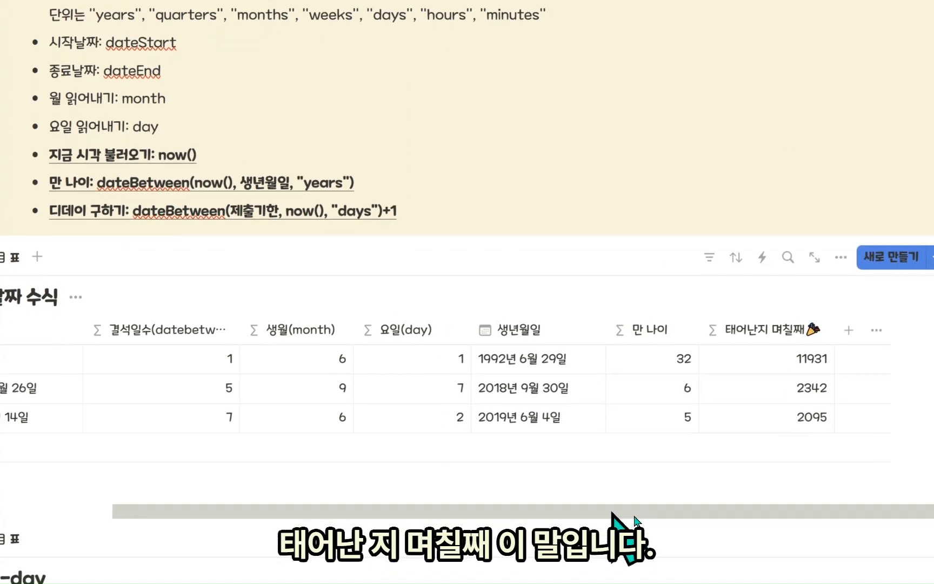
scroll(595, 530, "left", 5)
scroll(449, 494, "down", 3)
scroll(382, 460, "down", 3)
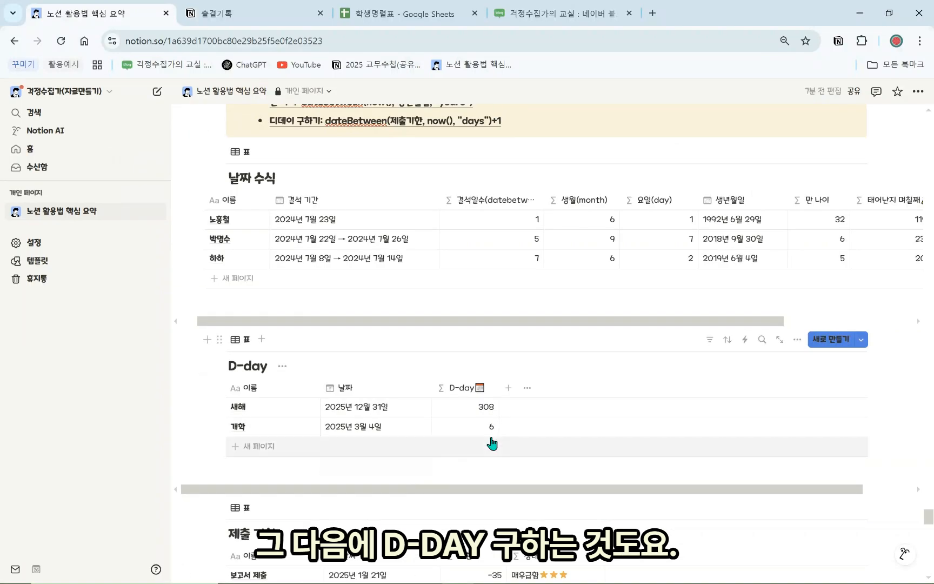
left_click(468, 392)
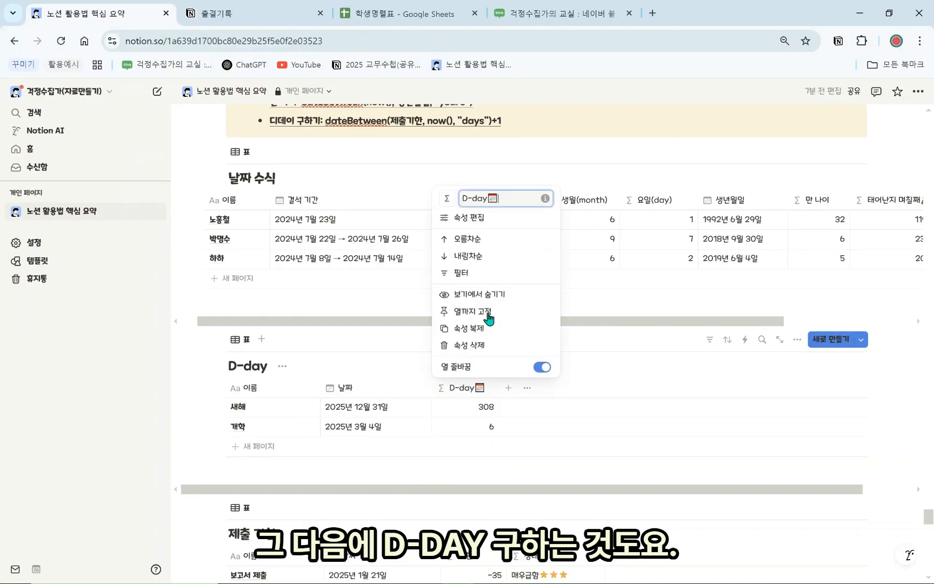
left_click(487, 217)
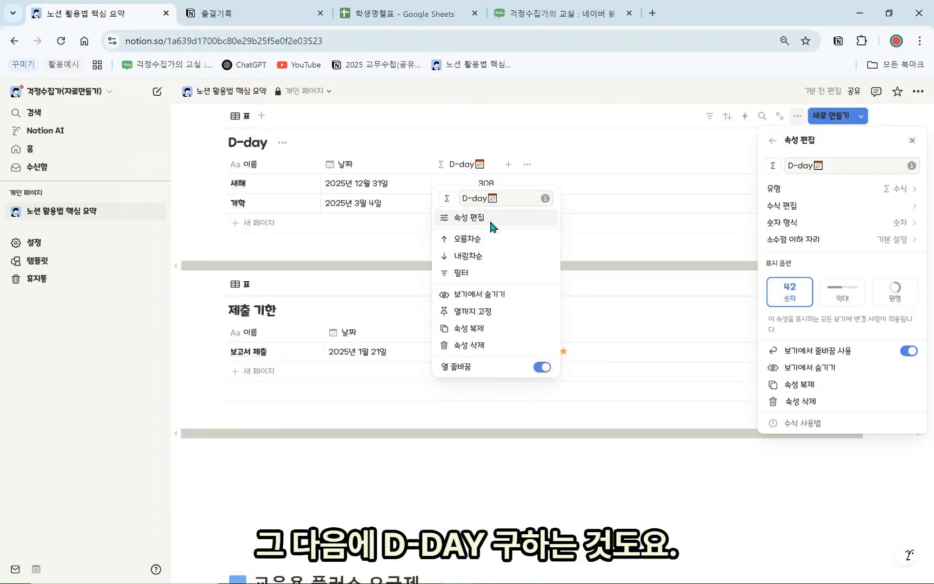
left_click(794, 206)
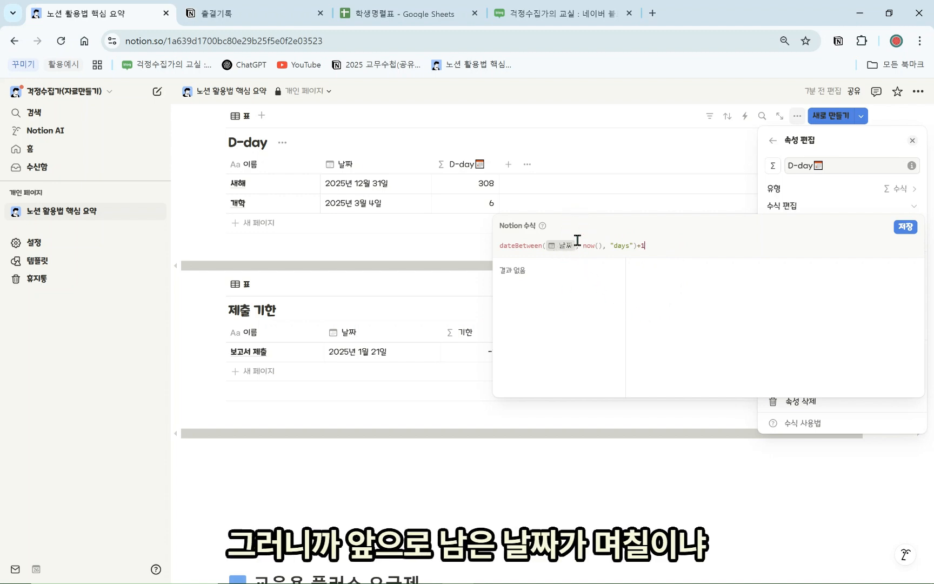
left_click(588, 202)
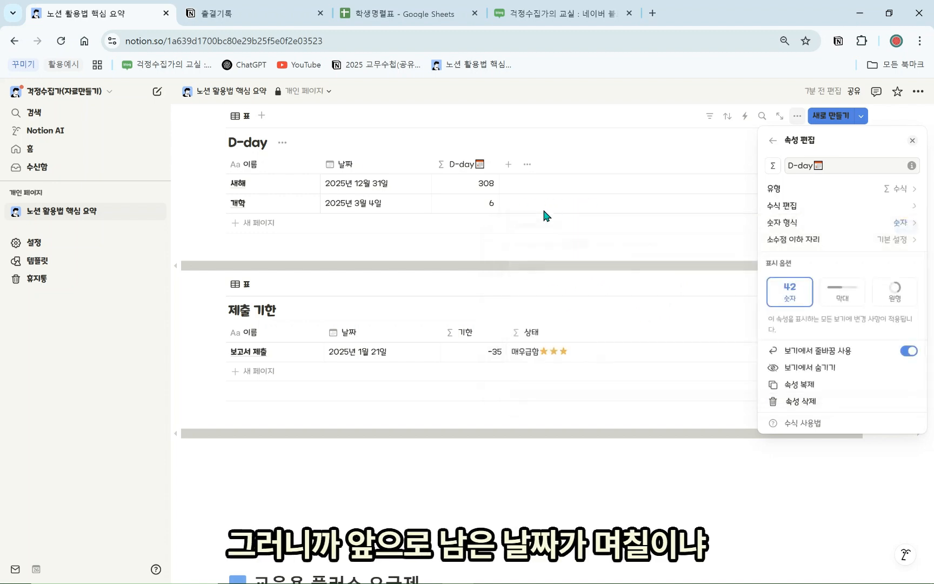
left_click(490, 212)
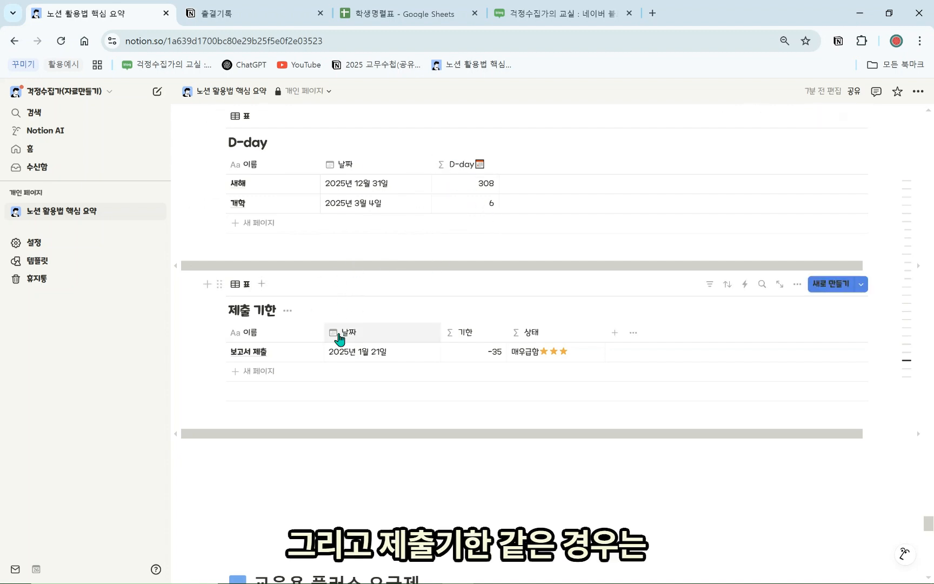
Change the 보고서 제출 row's date to 2025년 2월 28일
left_click(387, 353)
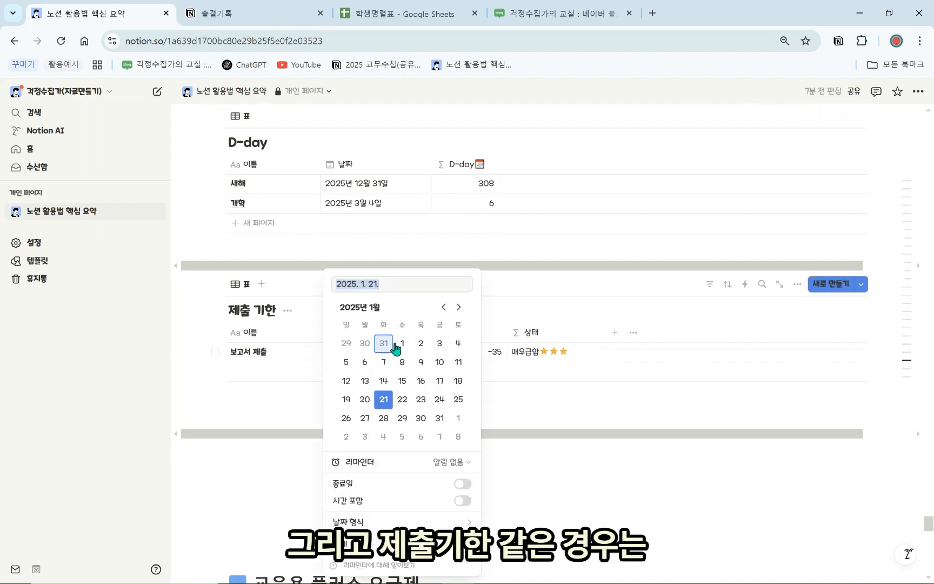
left_click(458, 307)
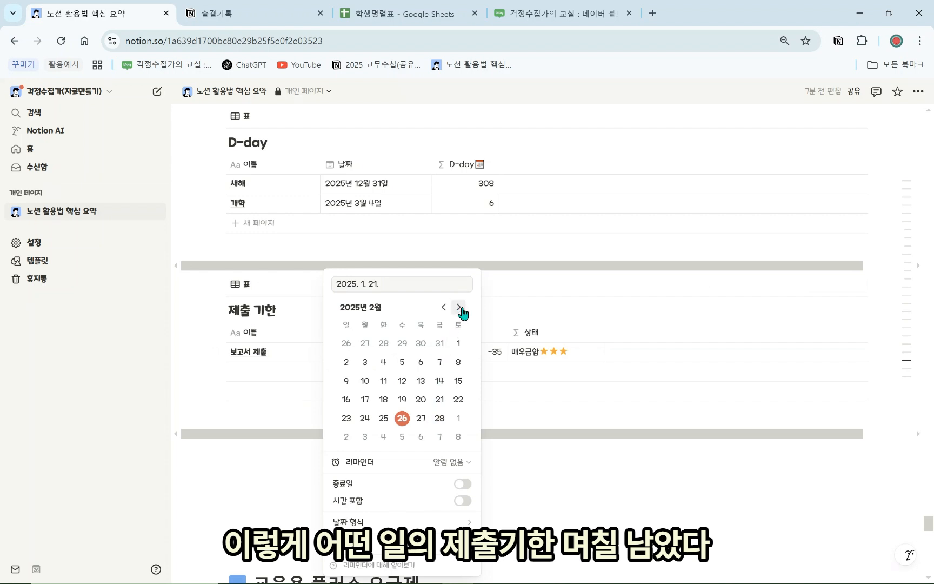
left_click(441, 418)
left_click(488, 429)
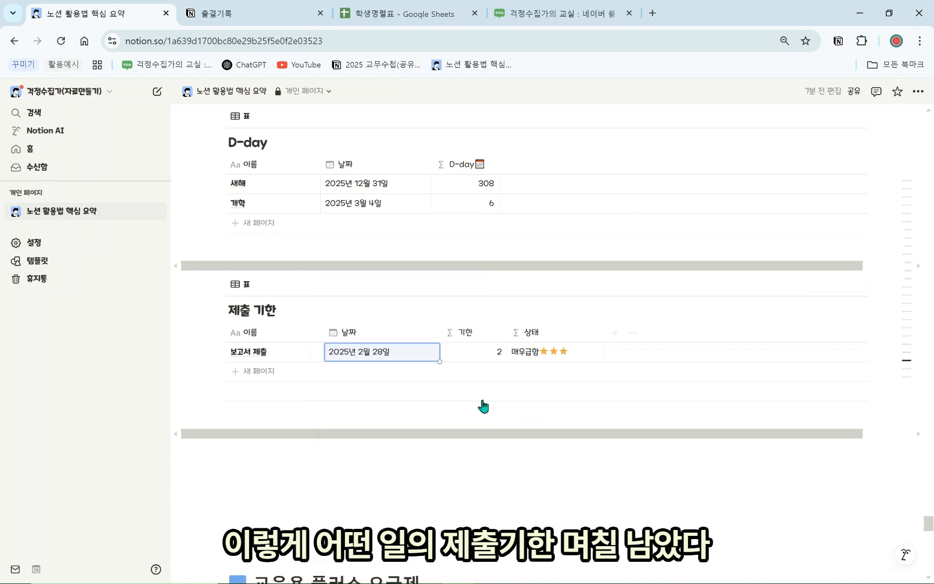
Inspect the 기한 column's formula in its property settings without changing it
left_click(478, 335)
left_click(528, 377)
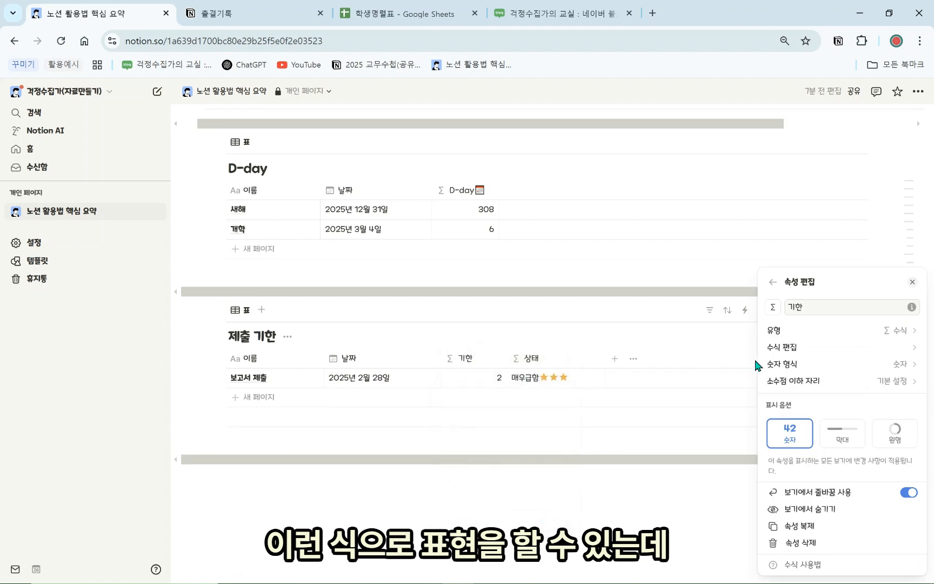
left_click(801, 348)
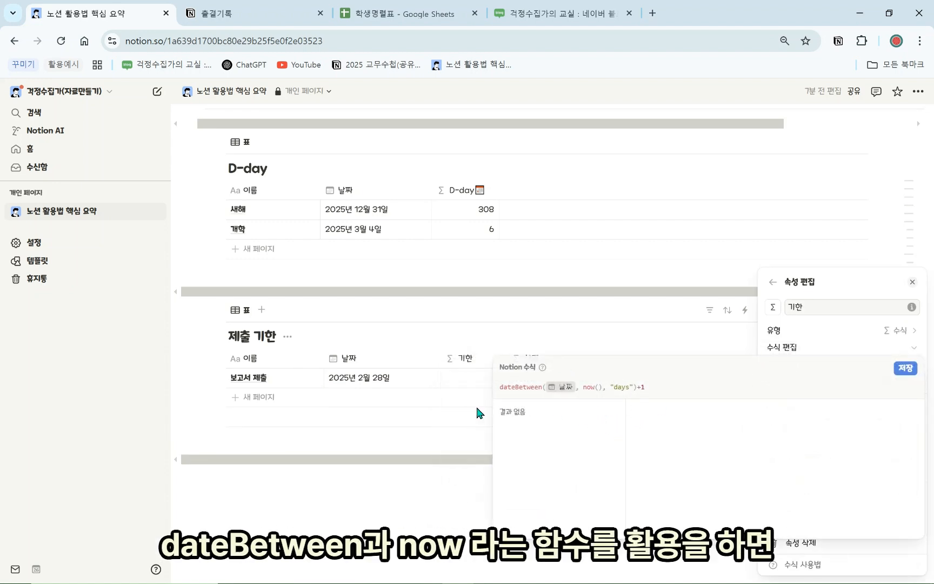
left_click(433, 421)
left_click(426, 325)
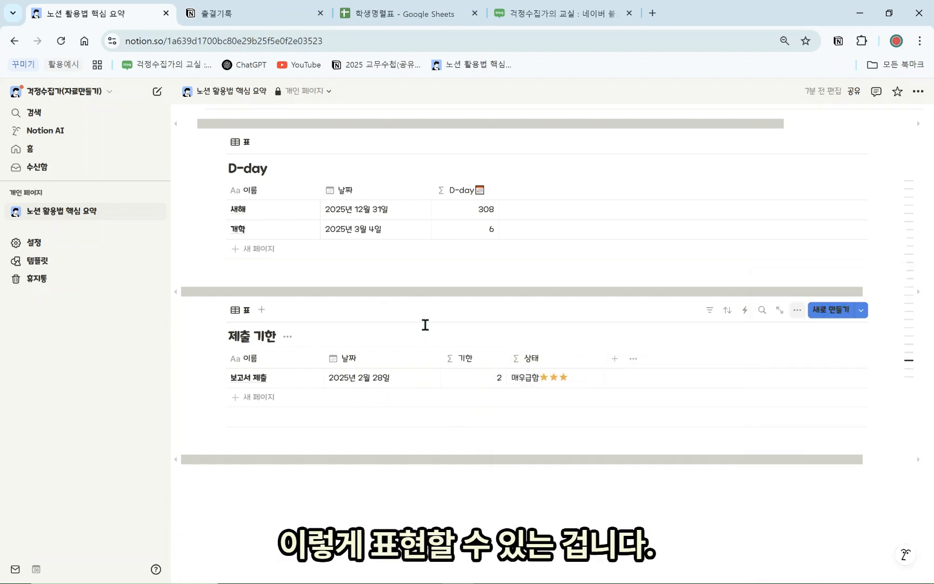
scroll(411, 378, "up", 10)
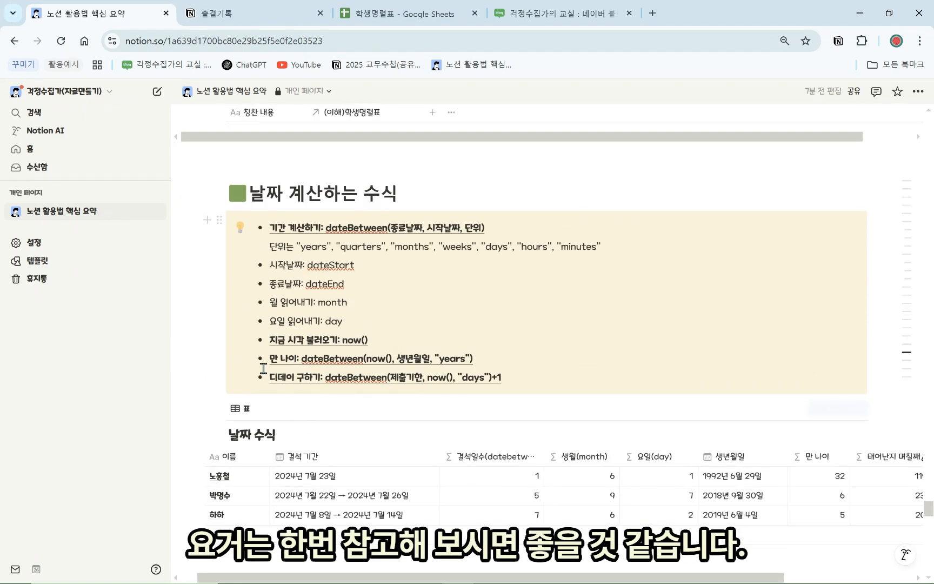
scroll(277, 357, "down", 9)
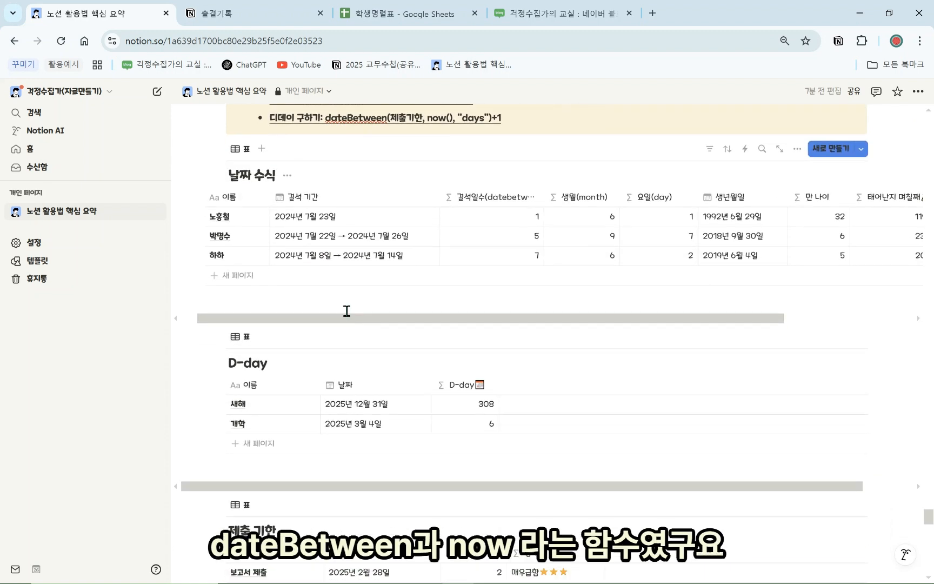
scroll(362, 317, "down", 5)
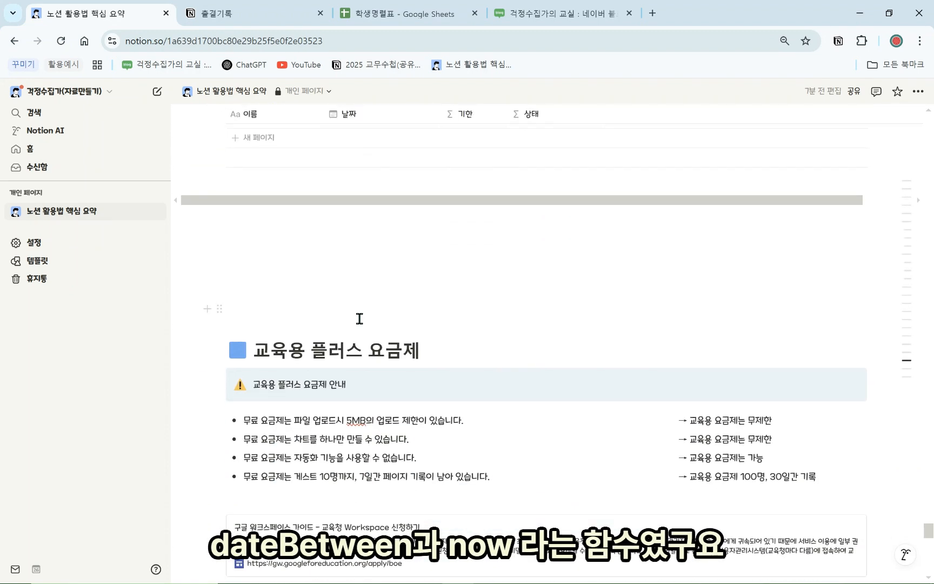
mouse_move(915, 361)
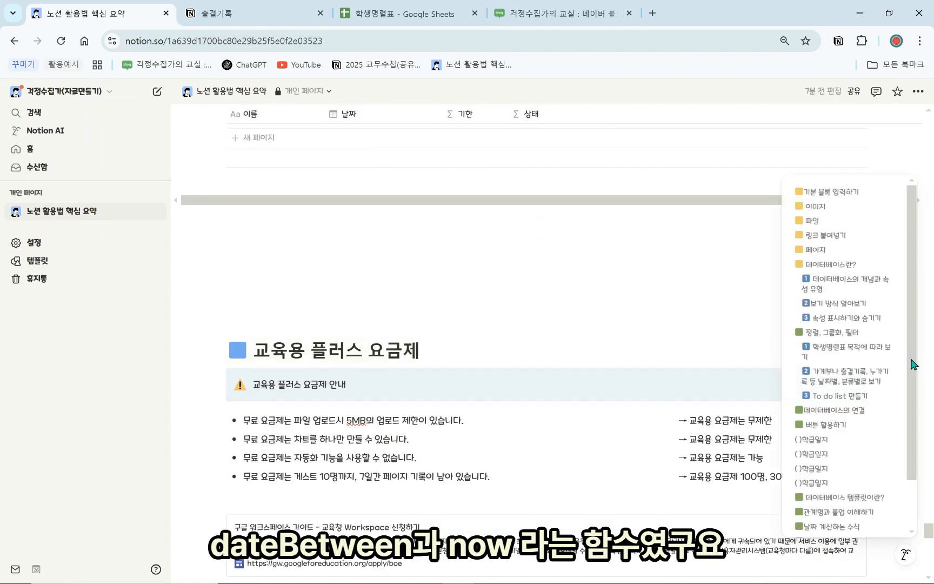
scroll(857, 430, "down", 2)
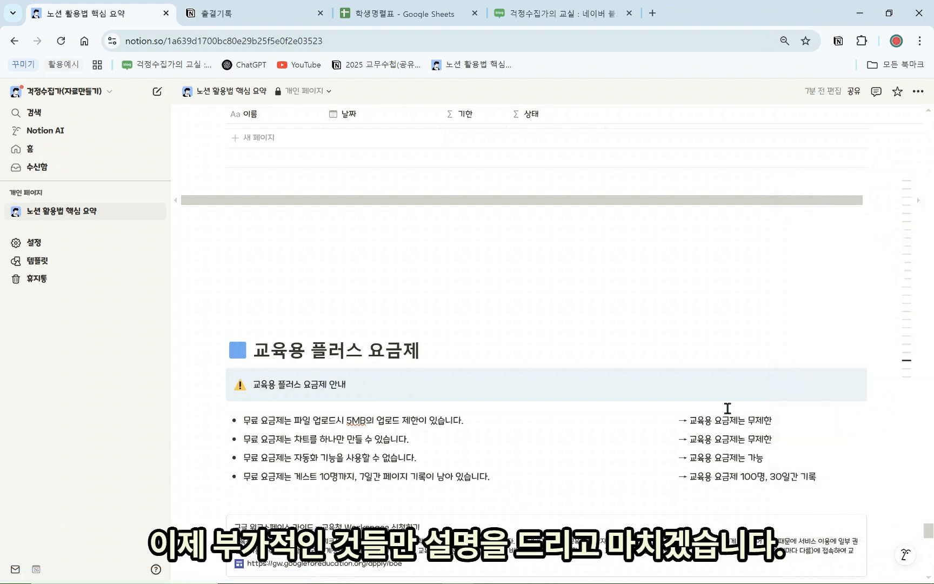
left_click(616, 296)
scroll(549, 351, "down", 1)
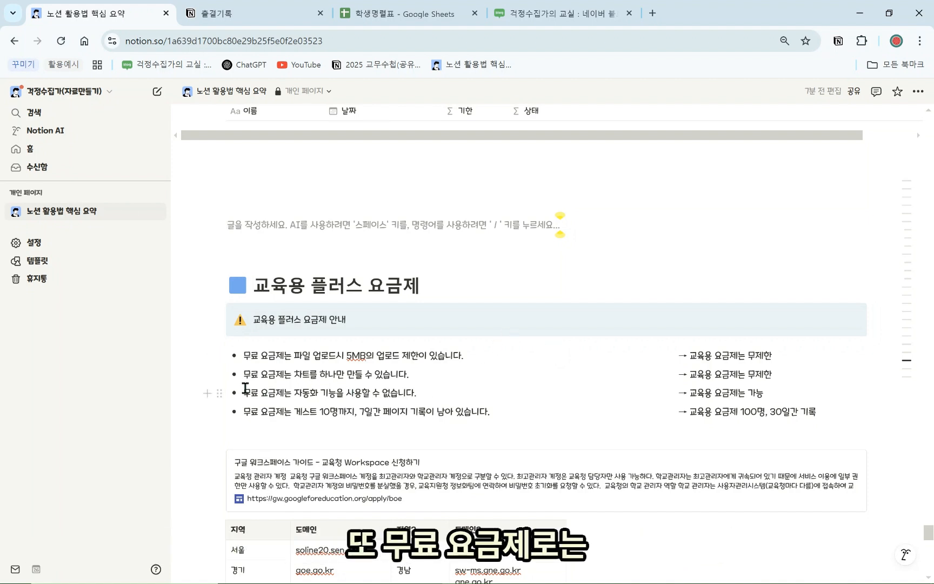
left_click_drag(292, 377, 262, 411)
left_click(416, 377)
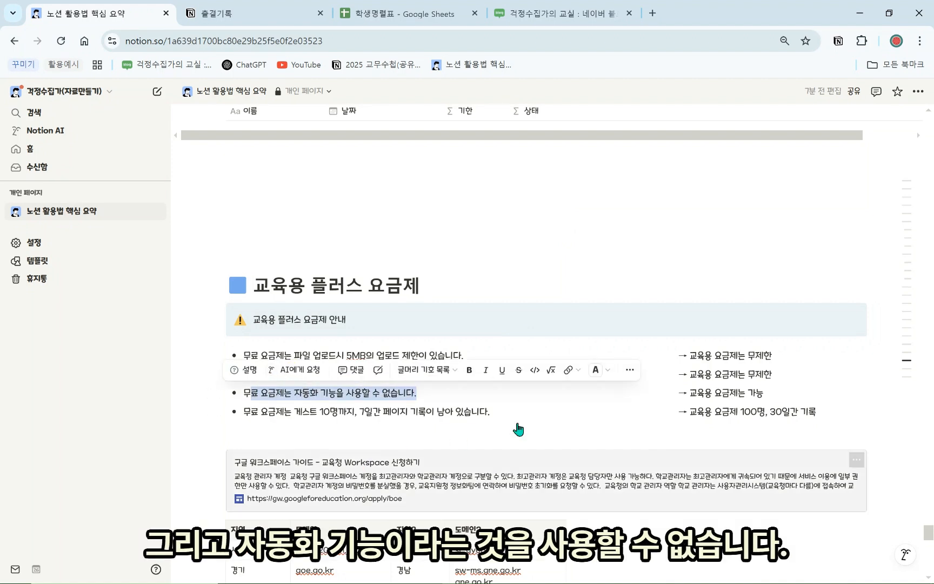
left_click(778, 425)
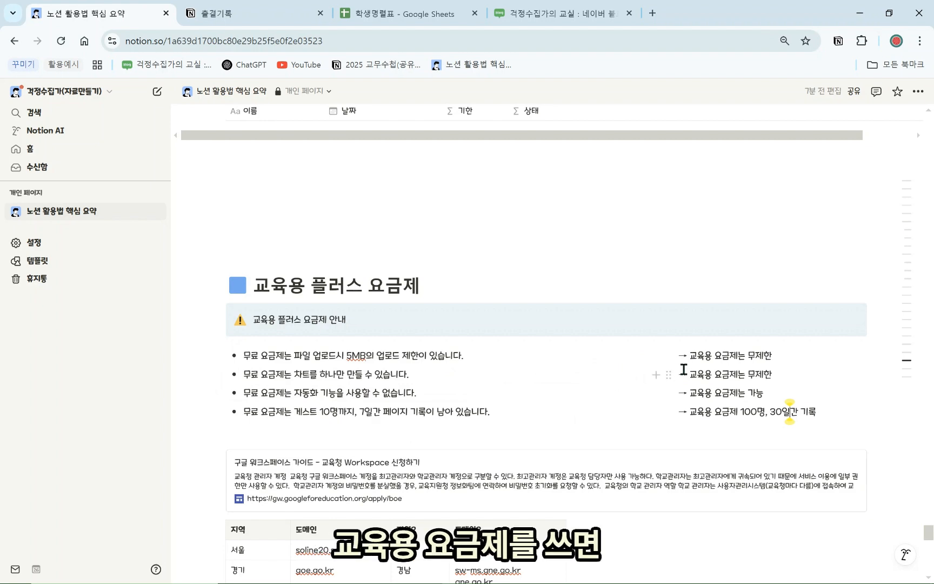
left_click_drag(764, 397, 682, 357)
left_click(549, 283)
scroll(523, 368, "down", 3)
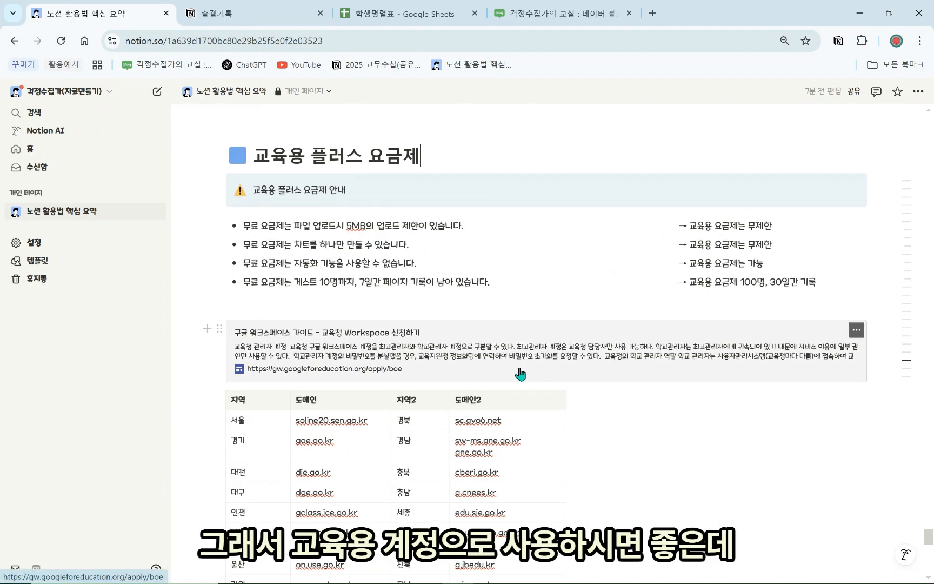
scroll(519, 385, "down", 1)
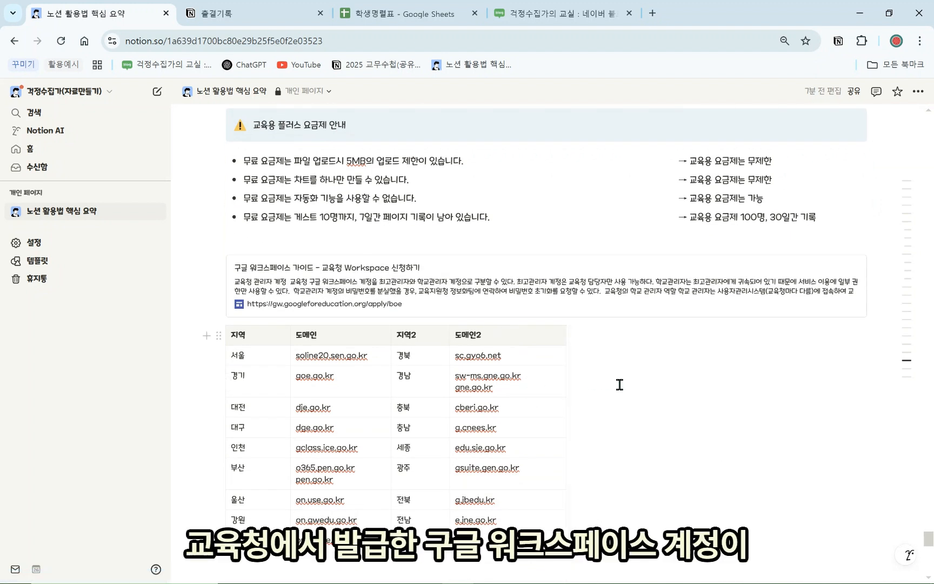
scroll(642, 422, "down", 1)
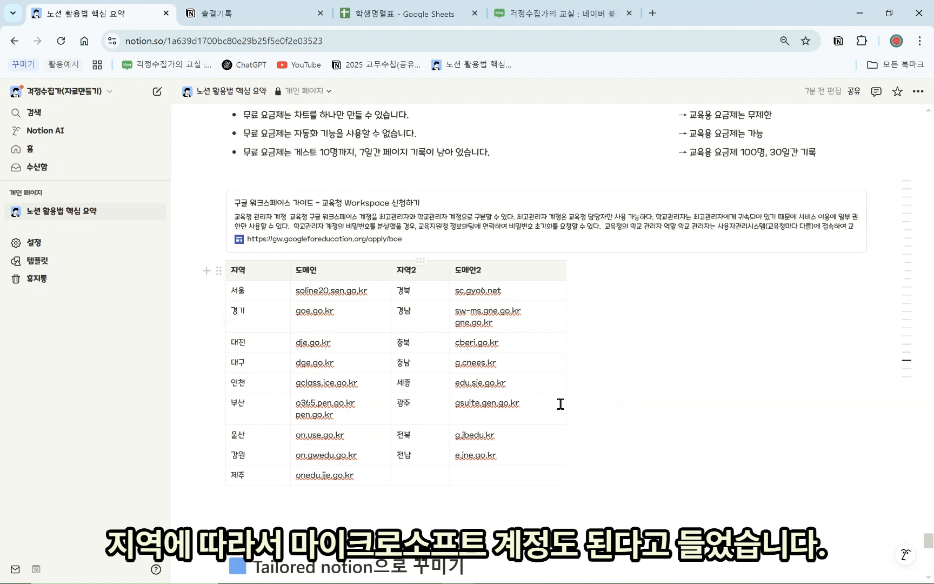
left_click_drag(526, 479, 249, 290)
left_click(602, 359)
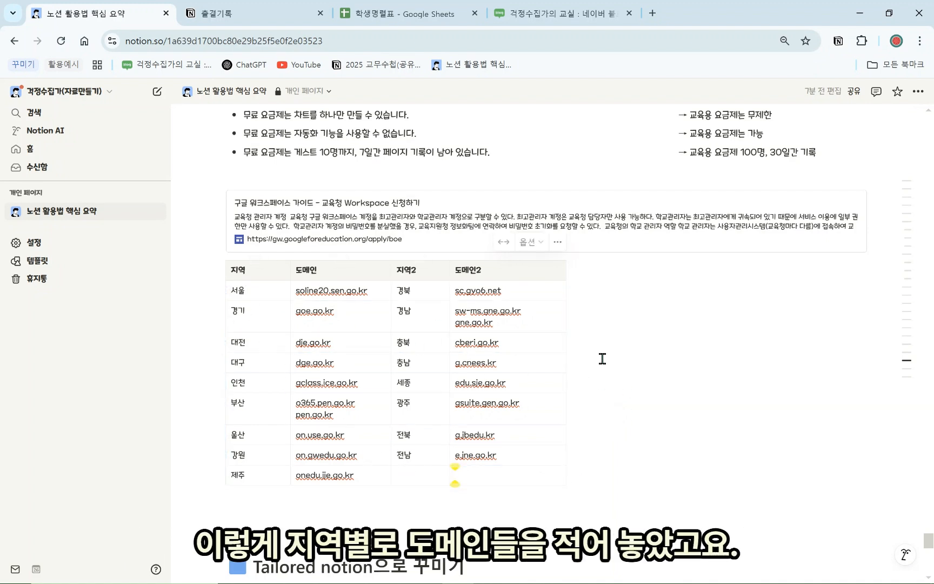
left_click(513, 229)
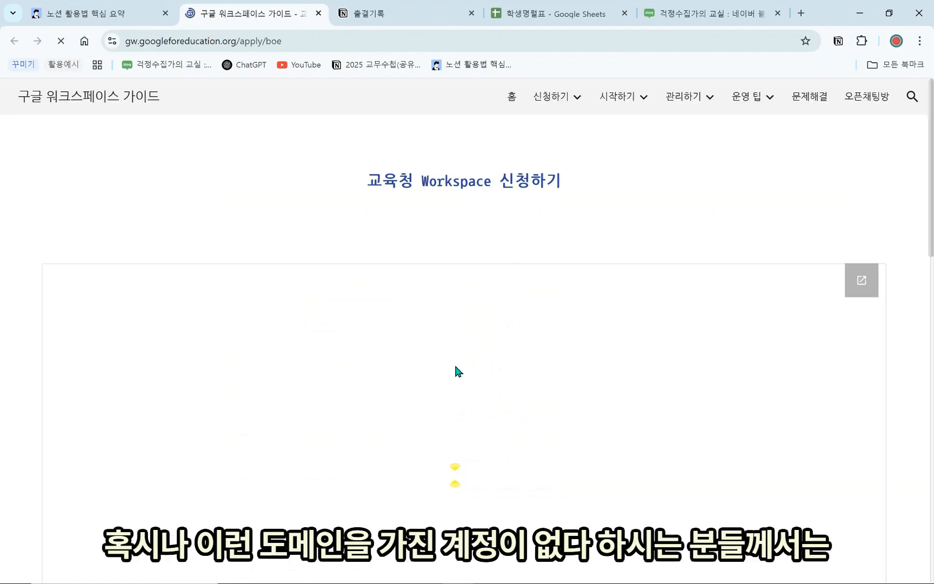
Scroll through the 교육청 워크스페이스 신청 방법(2022.2) table of regional domains and application methods
scroll(454, 373, "down", 2)
scroll(373, 348, "down", 1)
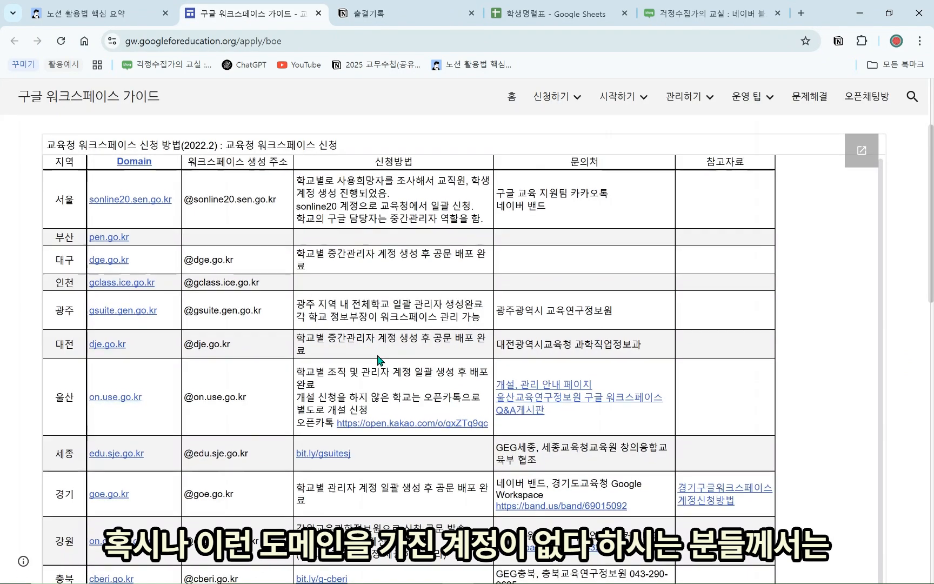
scroll(381, 367, "up", 2)
scroll(381, 371, "down", 1)
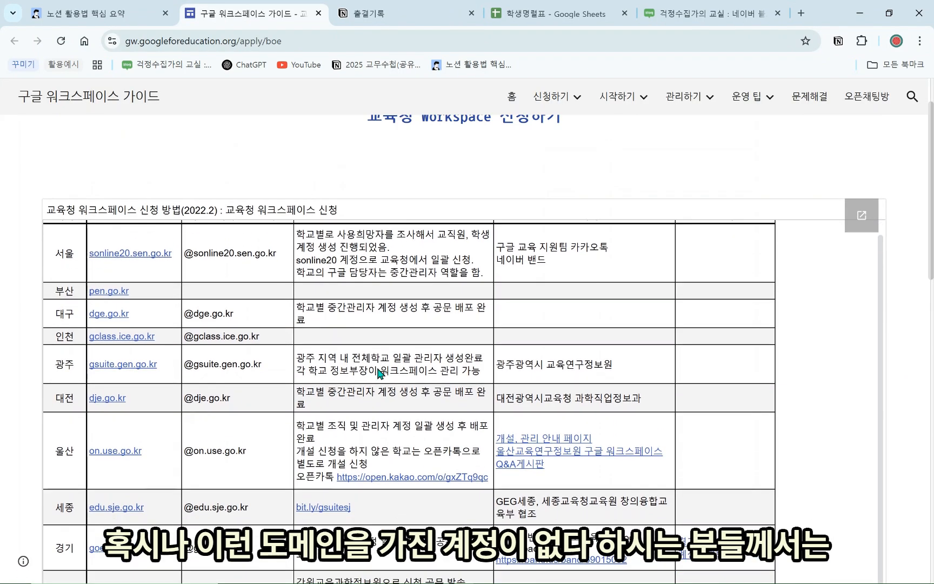
scroll(378, 367, "up", 1)
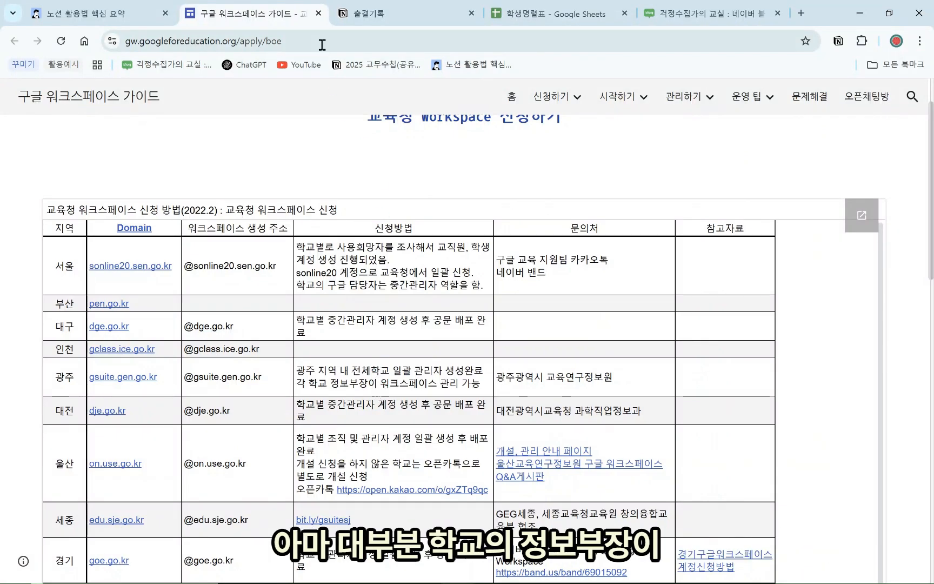
Close the Workspace guide and review the 교육용 플러스 요금제 notes and domain table in Notion
left_click(318, 15)
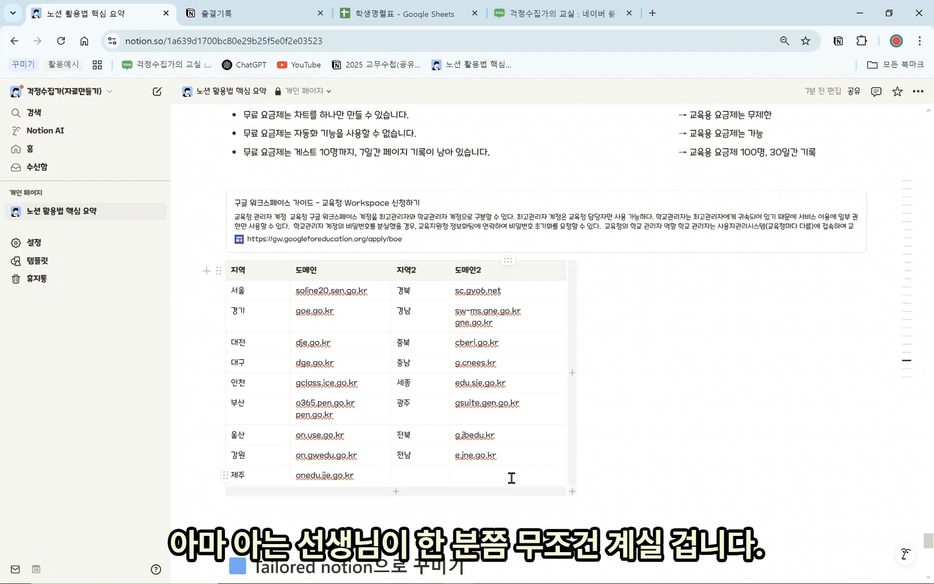
left_click_drag(457, 474, 265, 299)
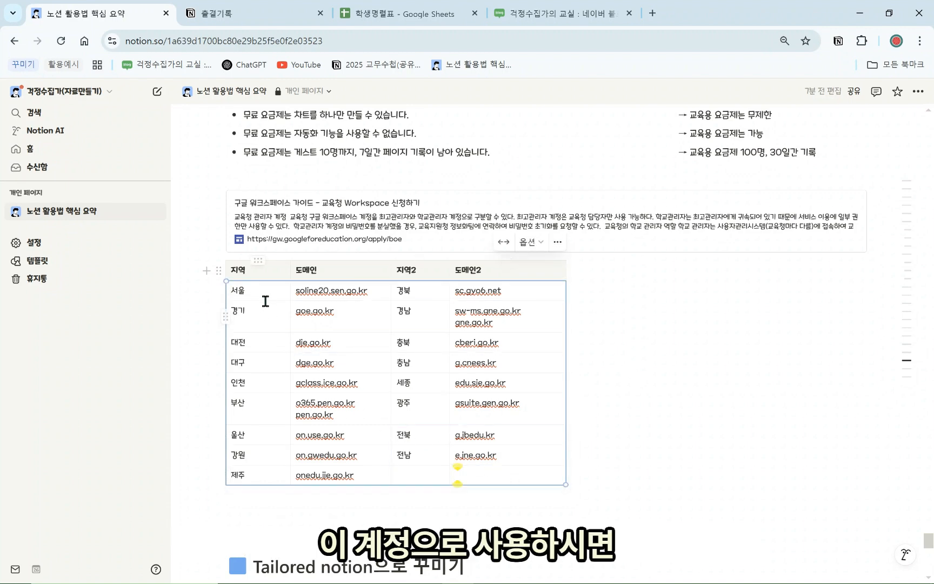
left_click(603, 332)
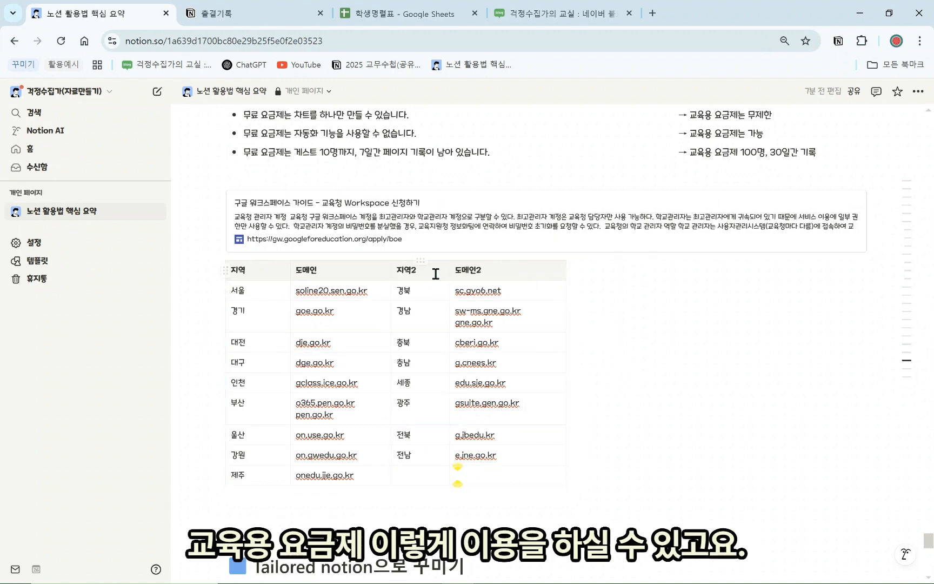
scroll(349, 256, "up", 3)
scroll(349, 255, "up", 1)
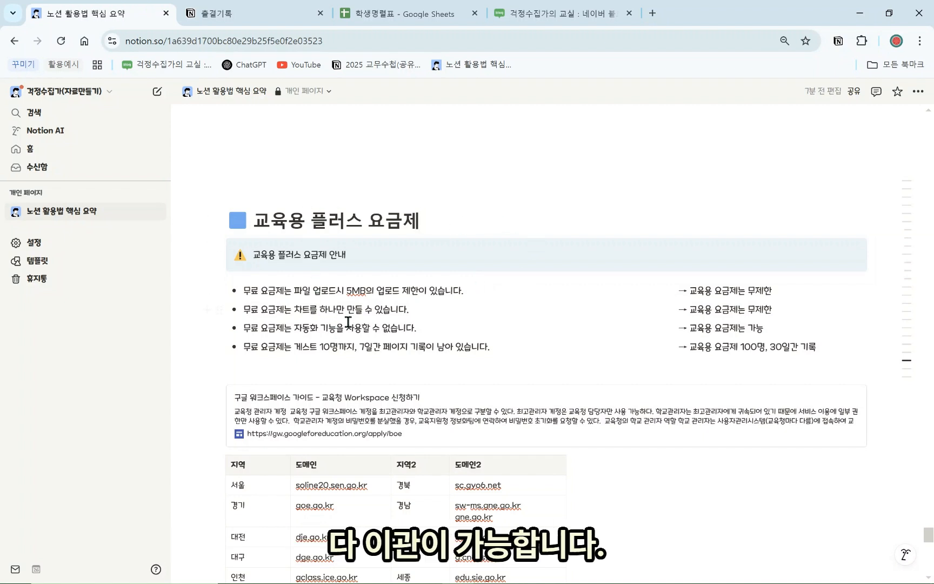
scroll(455, 276, "down", 1)
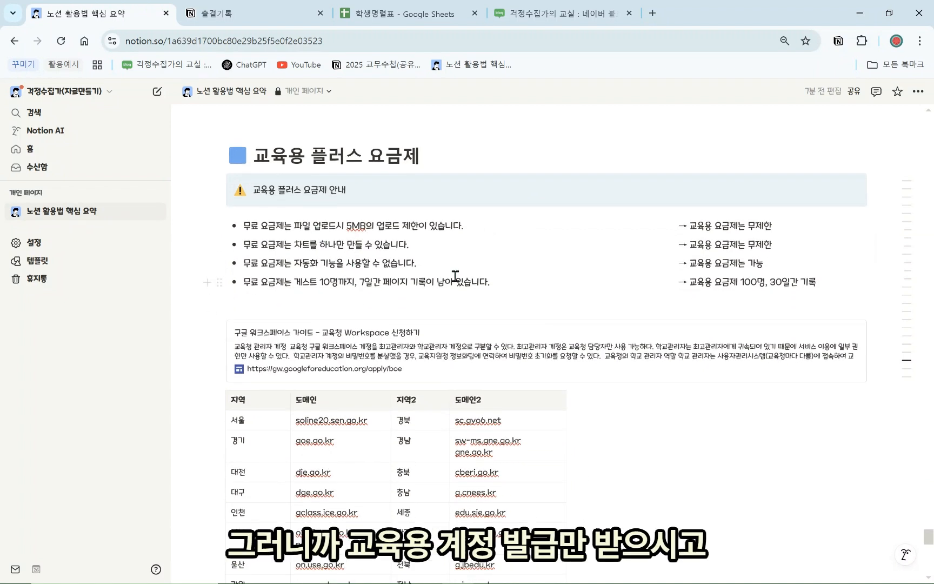
scroll(318, 307, "down", 1)
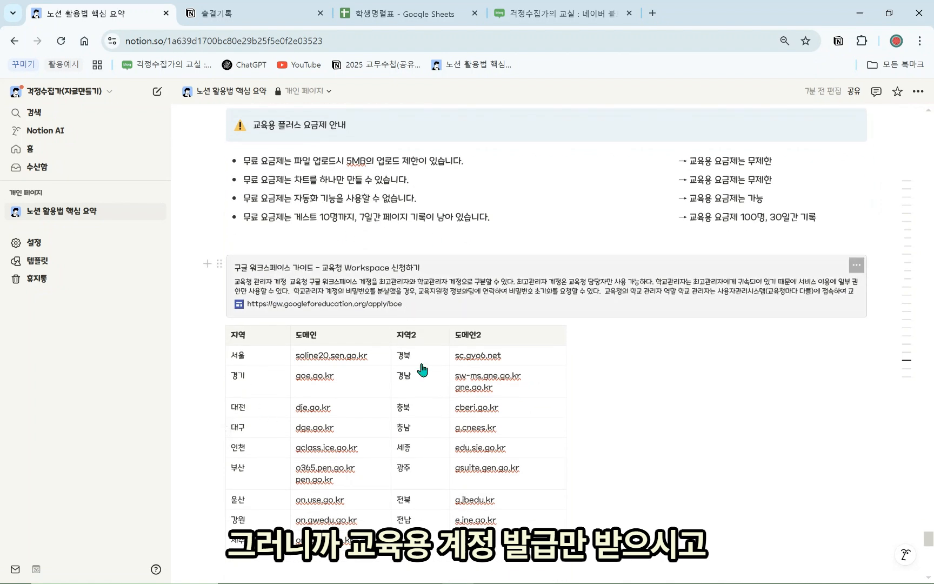
scroll(400, 402, "up", 1)
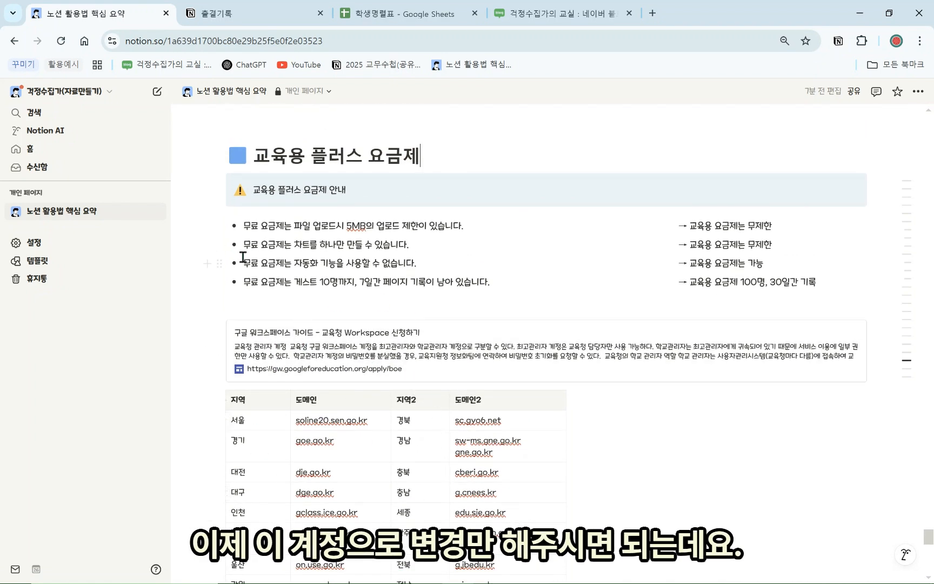
Open the account settings' security section and cancel the email-change password prompt
left_click(102, 244)
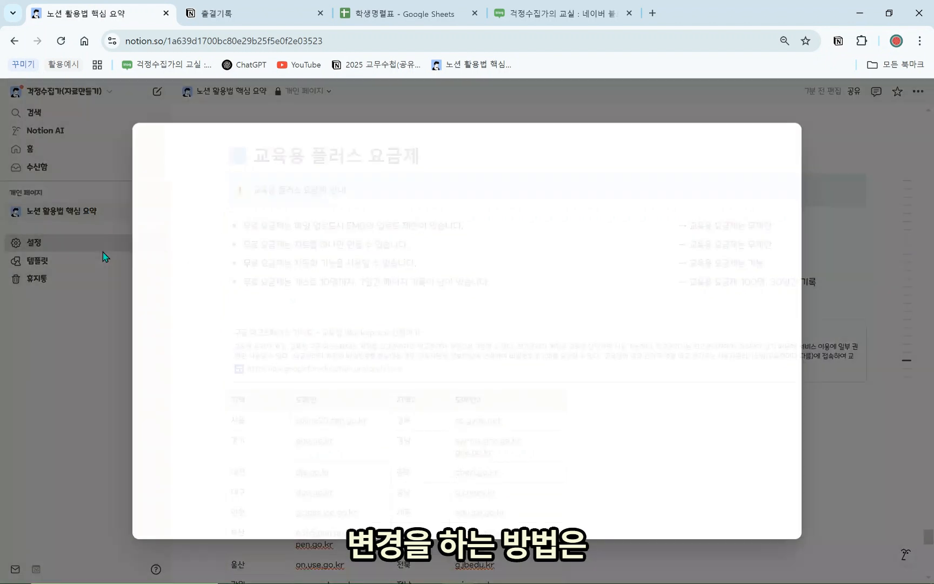
left_click(58, 244)
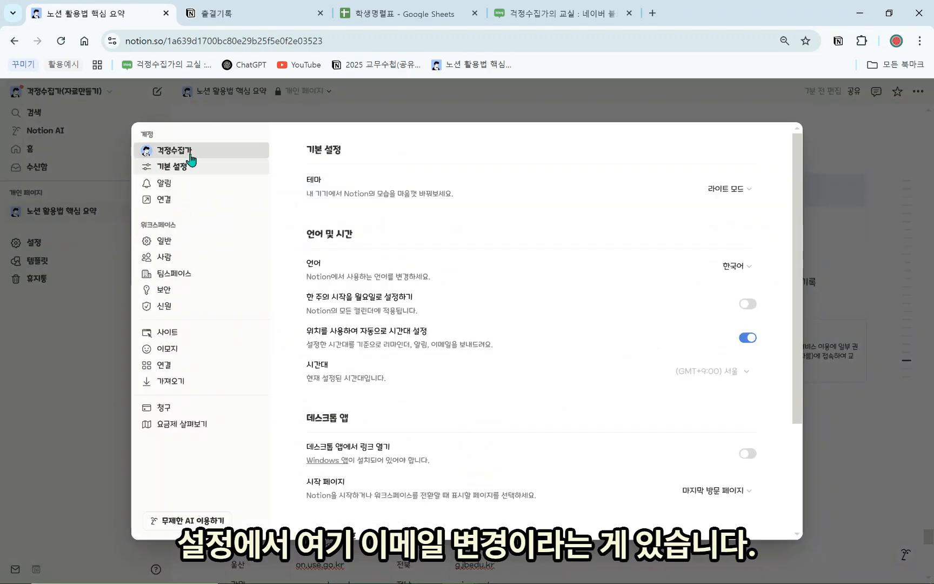
left_click(174, 151)
scroll(522, 315, "down", 2)
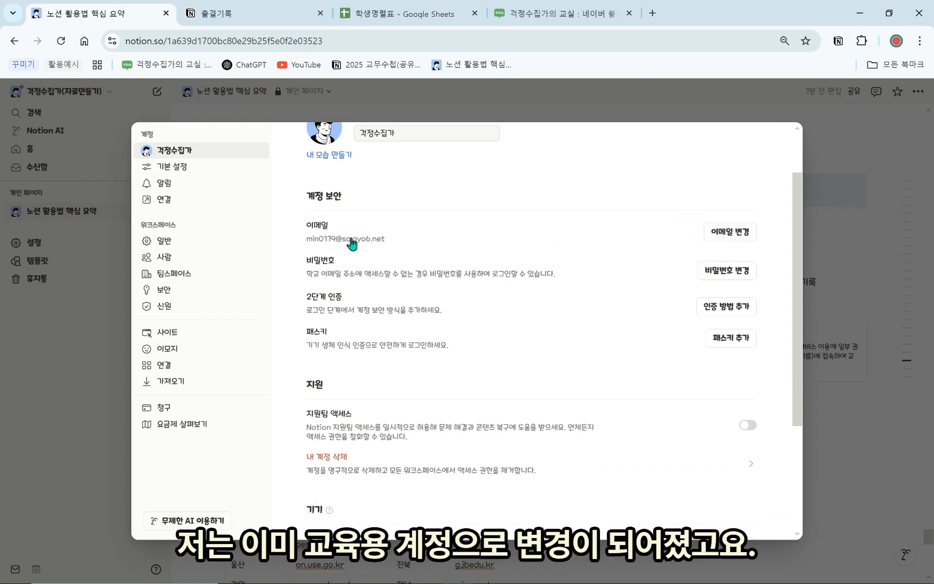
left_click(742, 237)
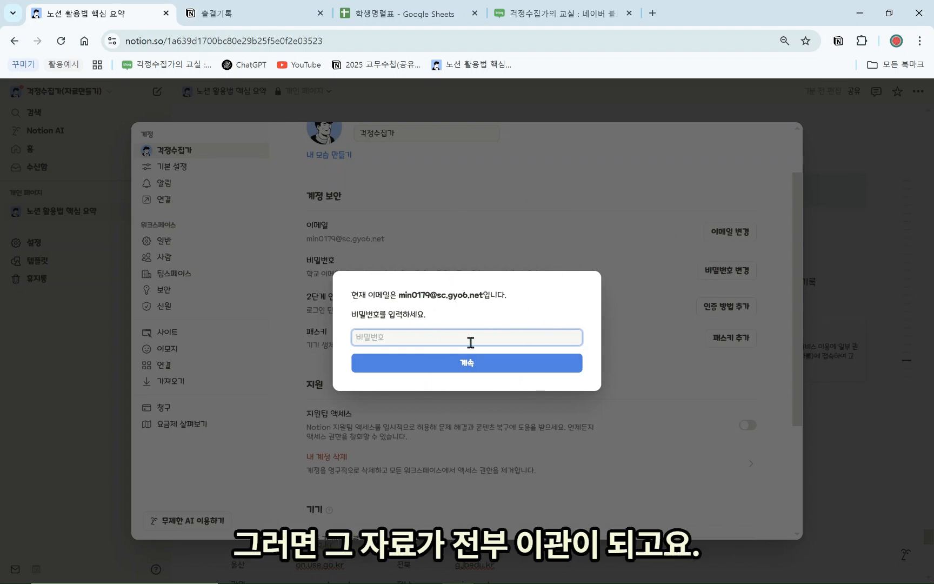
left_click(498, 214)
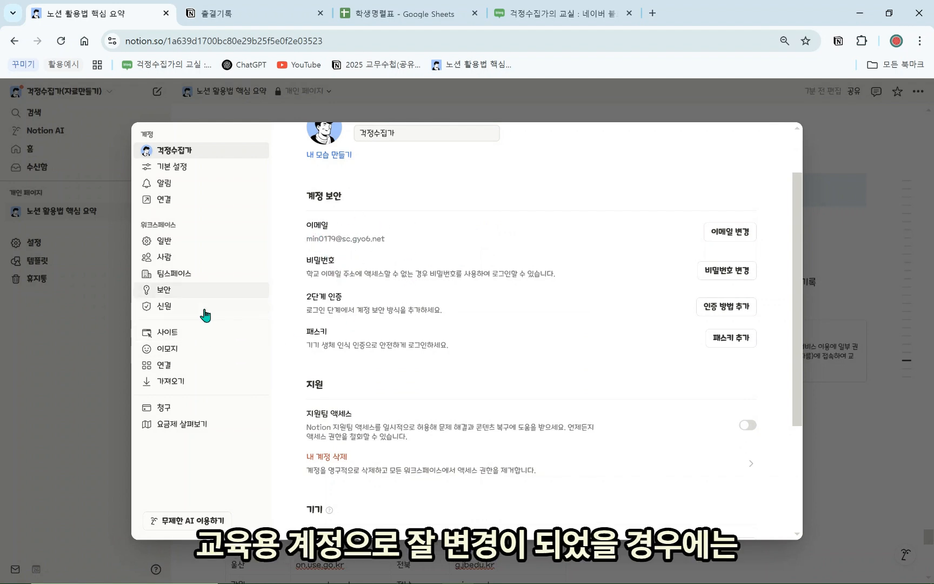
Browse the Notion plans overview, then close Settings to return to the summary page
left_click(204, 422)
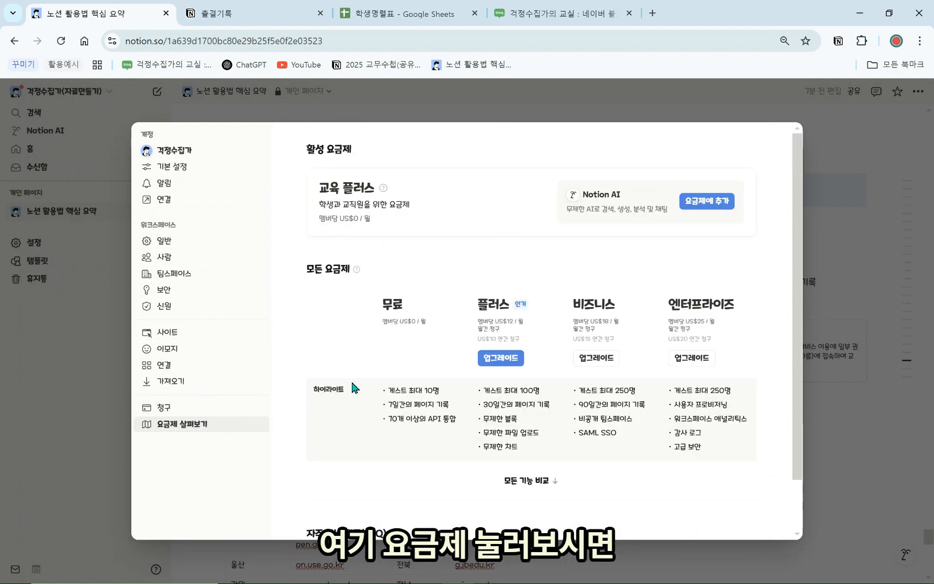
scroll(403, 505, "down", 1)
scroll(438, 236, "up", 1)
scroll(386, 355, "down", 1)
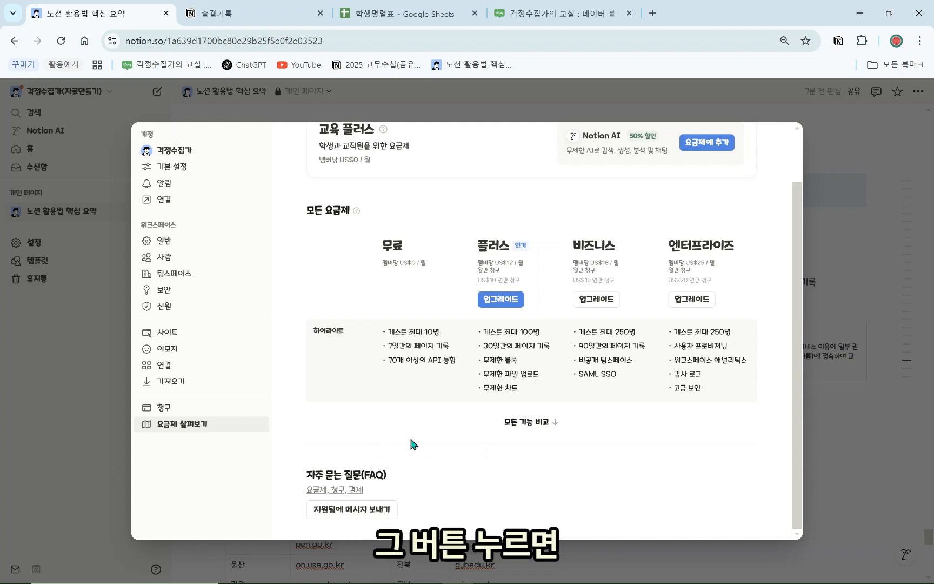
scroll(425, 480, "up", 1)
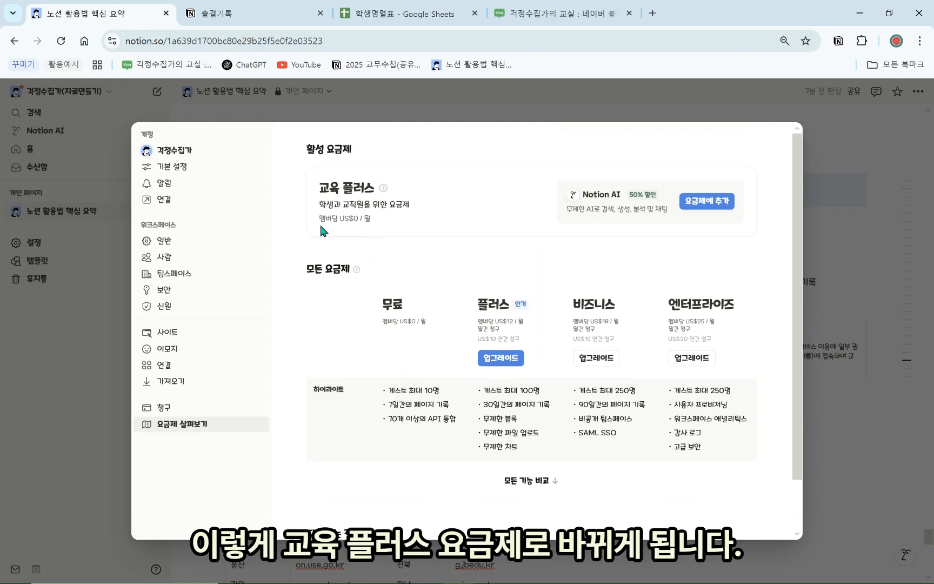
scroll(551, 341, "down", 1)
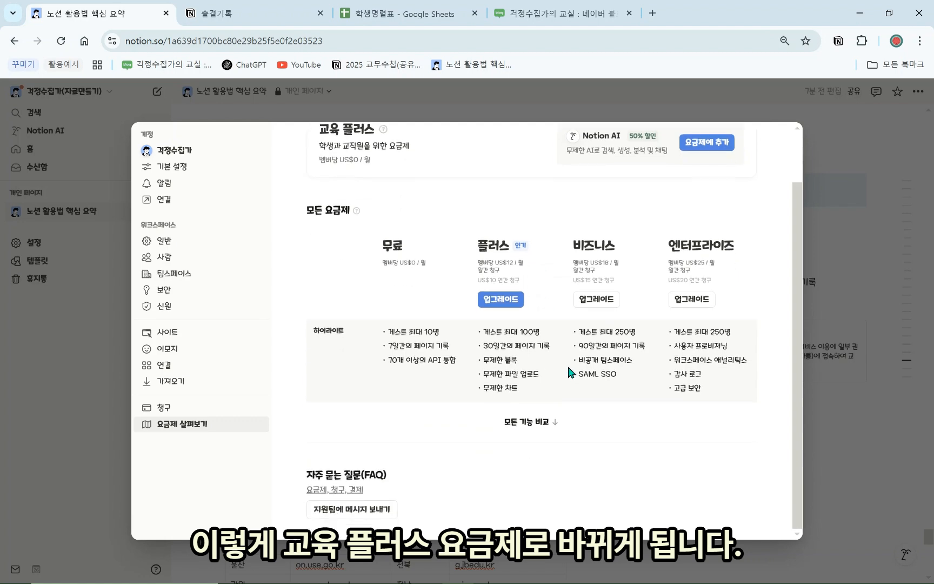
left_click(830, 346)
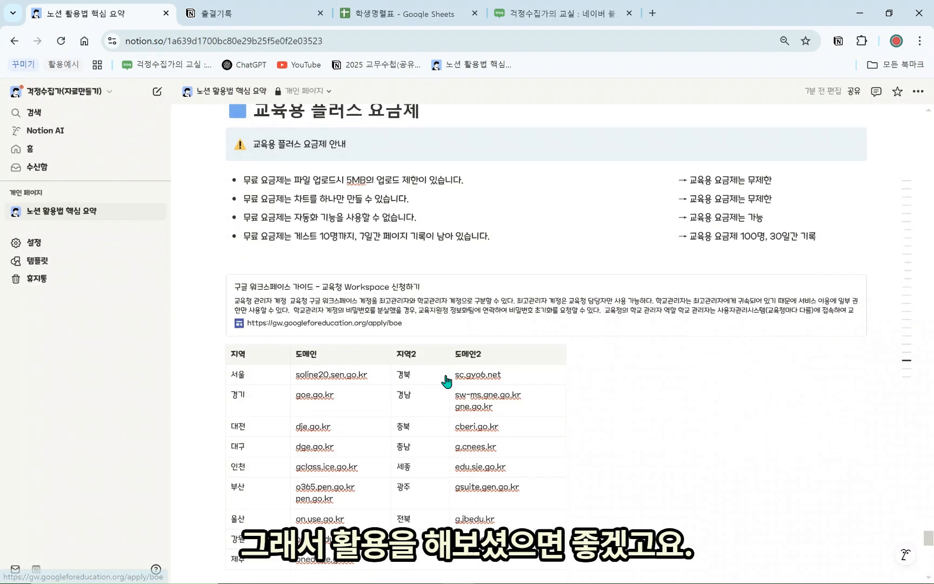
At the Tailored notion section, preview the page's Default, Serif and Mono font styles
scroll(467, 202, "down", 8)
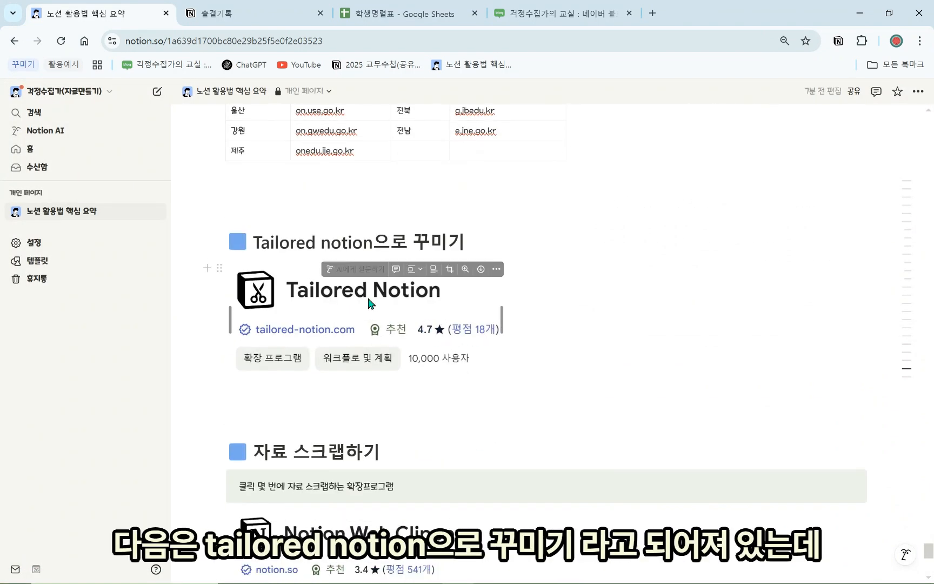
left_click(562, 373)
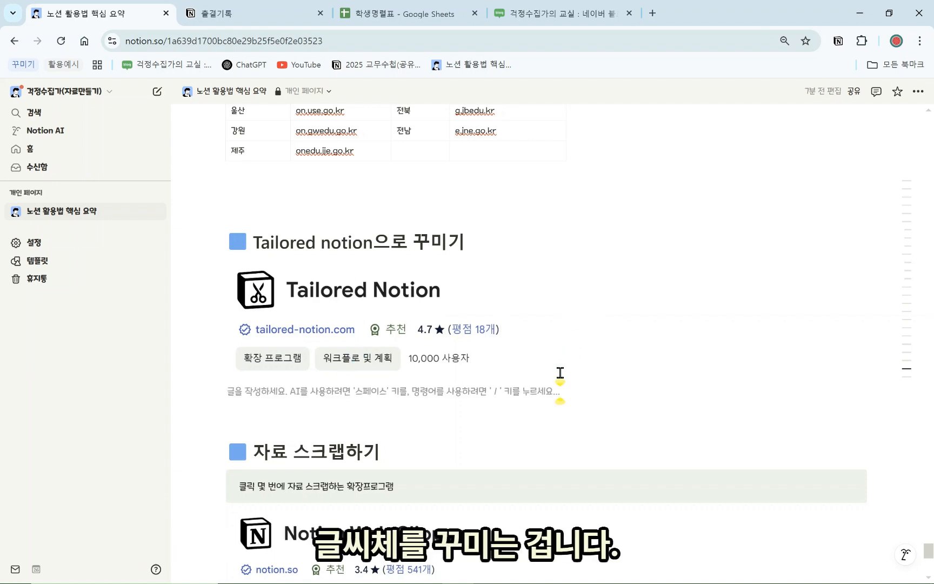
scroll(562, 363, "up", 1)
left_click(488, 265)
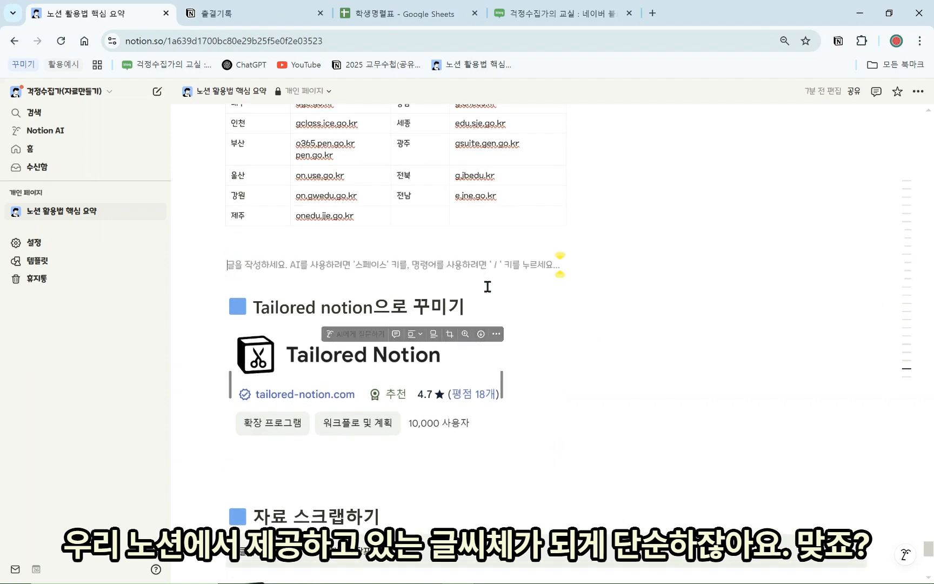
left_click(917, 93)
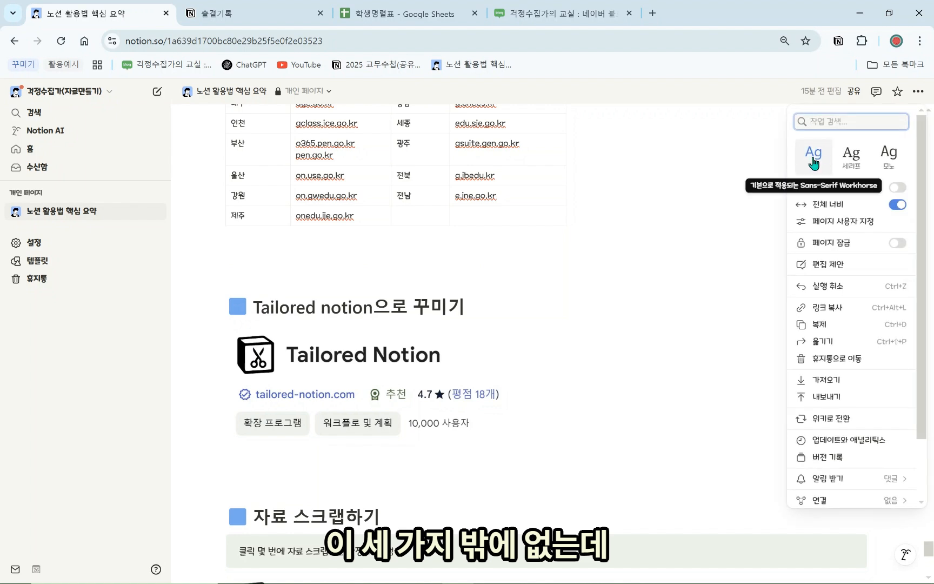
left_click(536, 478)
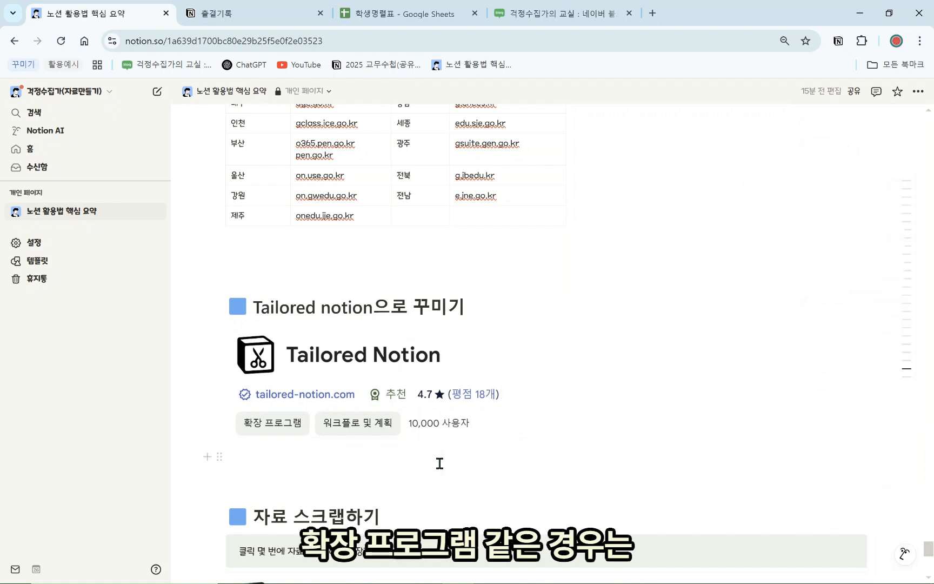
left_click(560, 456)
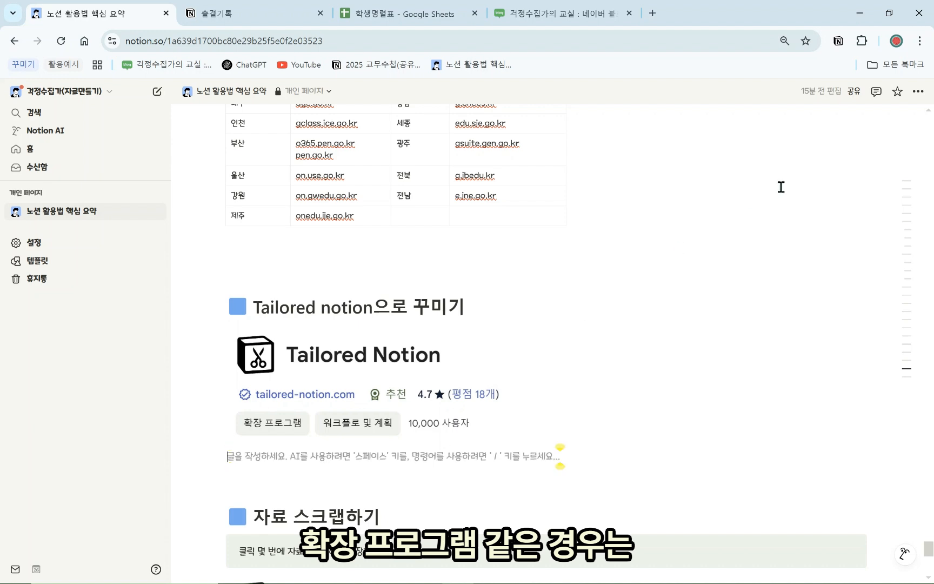
Search the Chrome Web Store for 'notion' and open the Tailored Notion listing
left_click(920, 41)
mouse_move(821, 293)
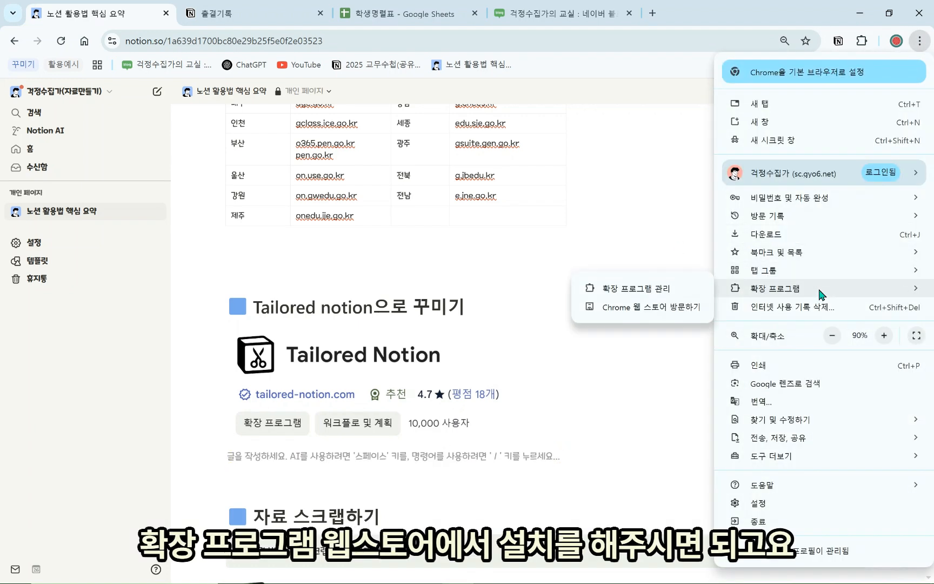
left_click(681, 310)
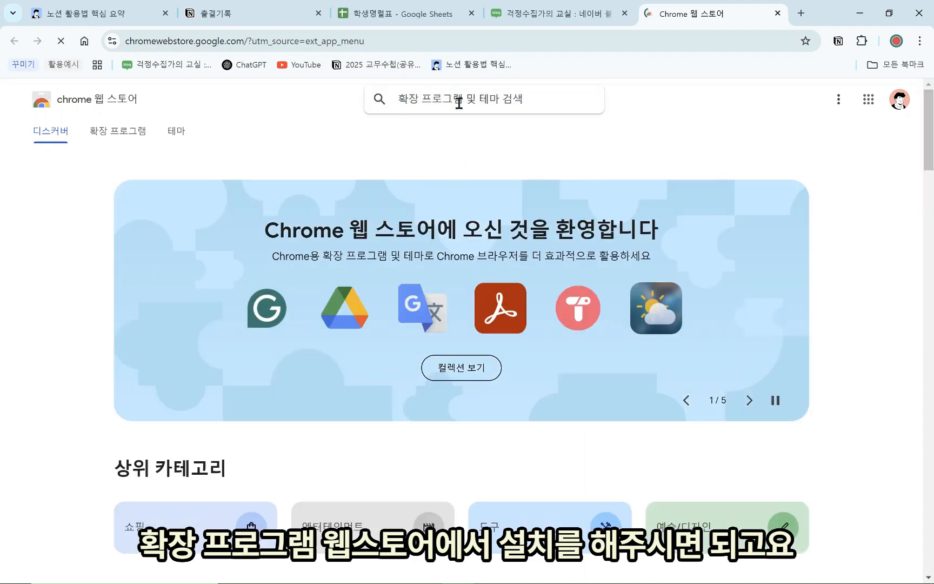
type("notion")
key("Return")
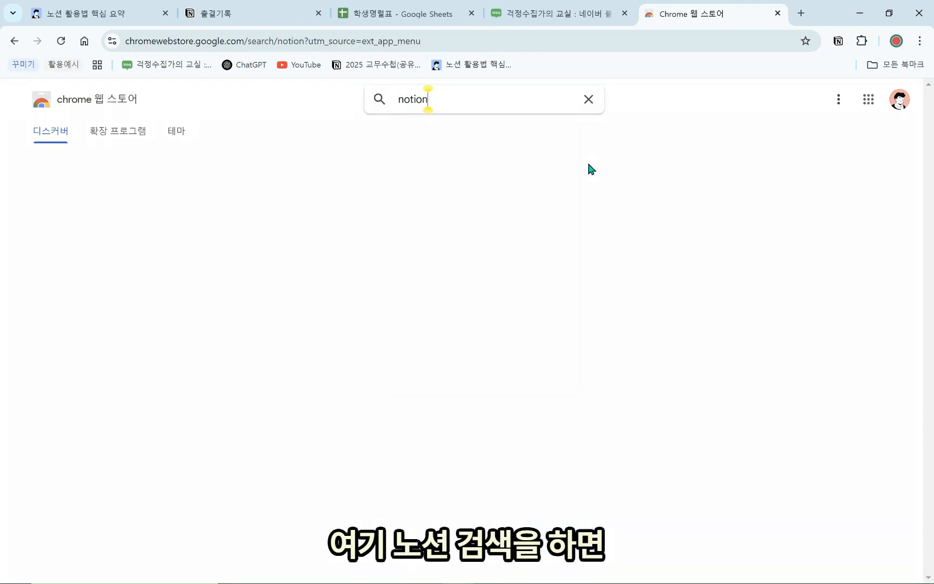
scroll(416, 279, "down", 2)
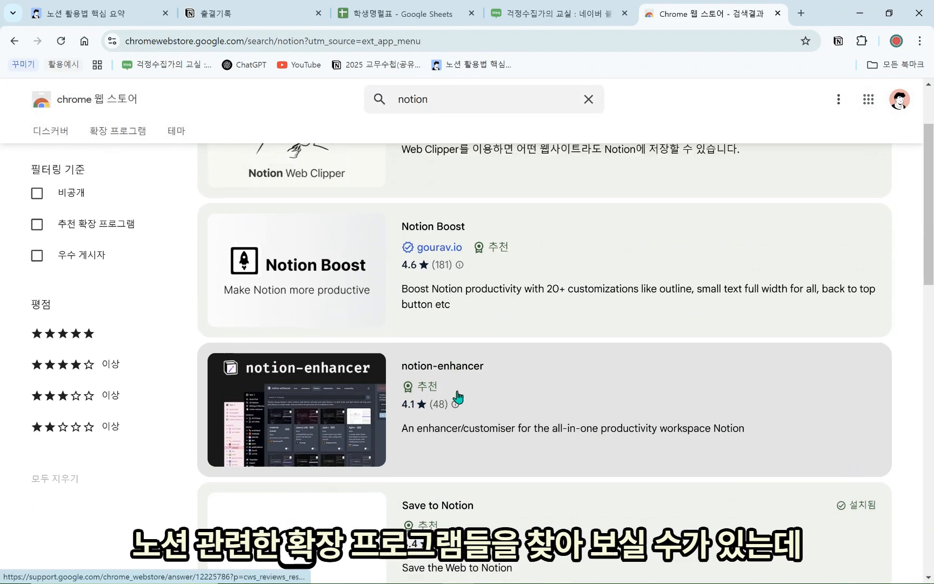
scroll(346, 207, "up", 2)
scroll(561, 329, "down", 15)
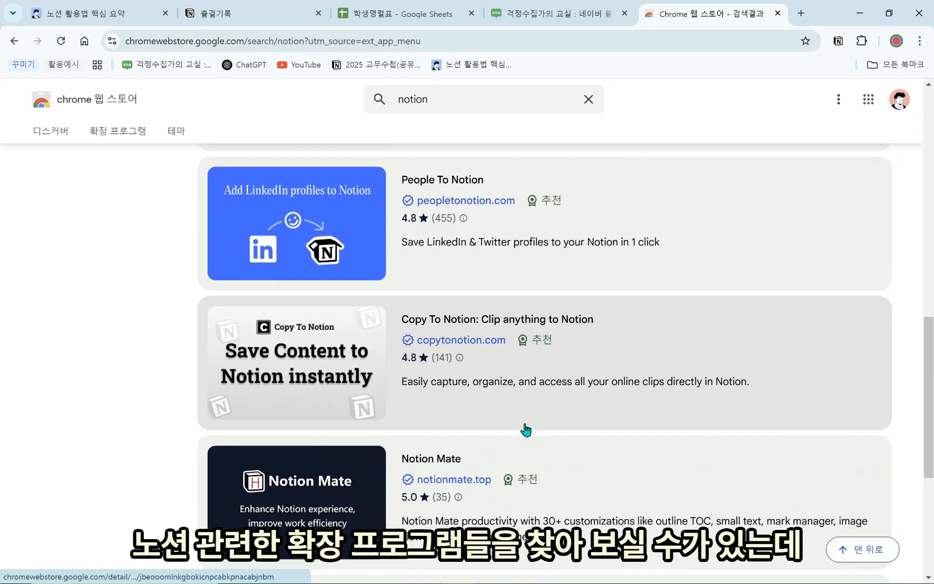
scroll(520, 442, "down", 2)
left_click(412, 305)
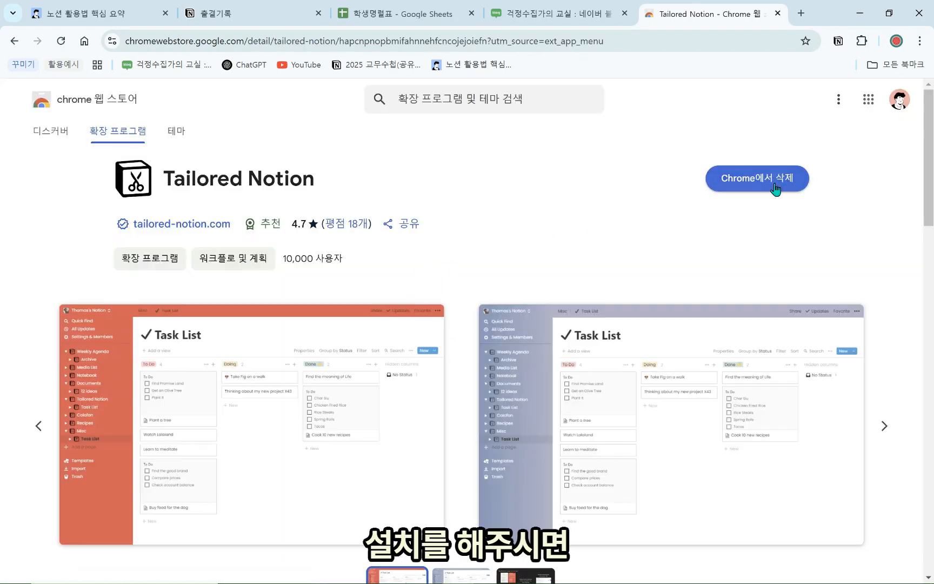
Open the Tailored Notion extension's settings popup, then go back to the Notion summary page
left_click(862, 41)
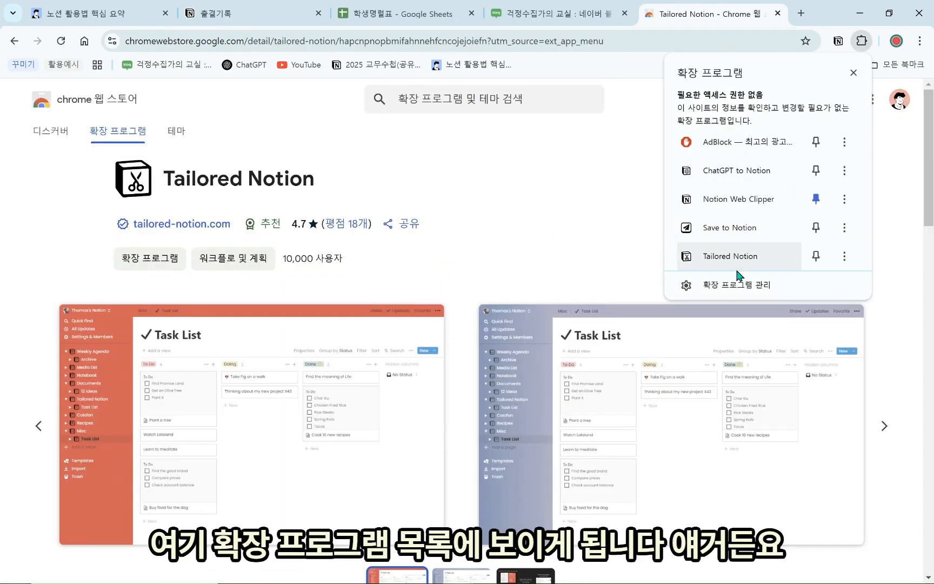
left_click(750, 255)
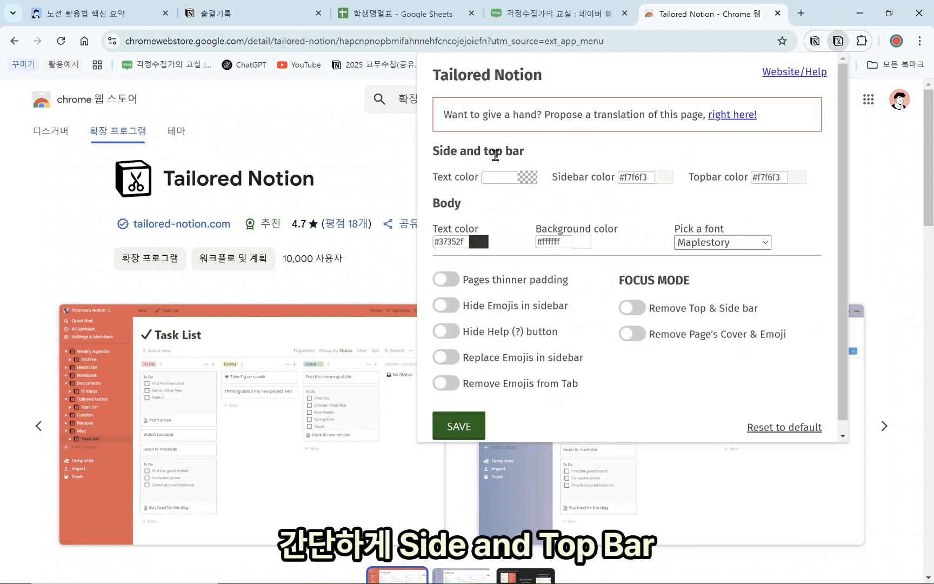
left_click(96, 26)
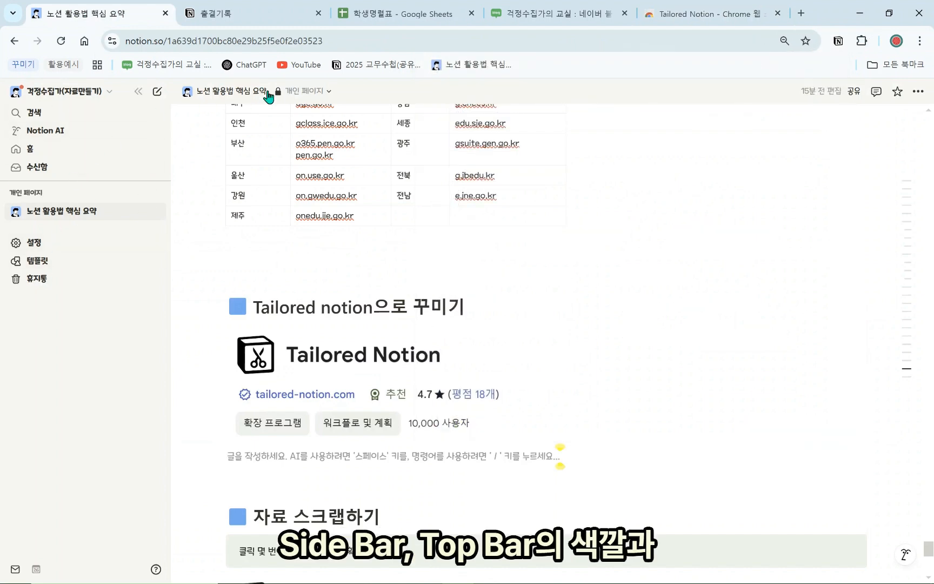
Open Tailored Notion over the summary page and browse the body fonts, keeping Maplestory
left_click(696, 19)
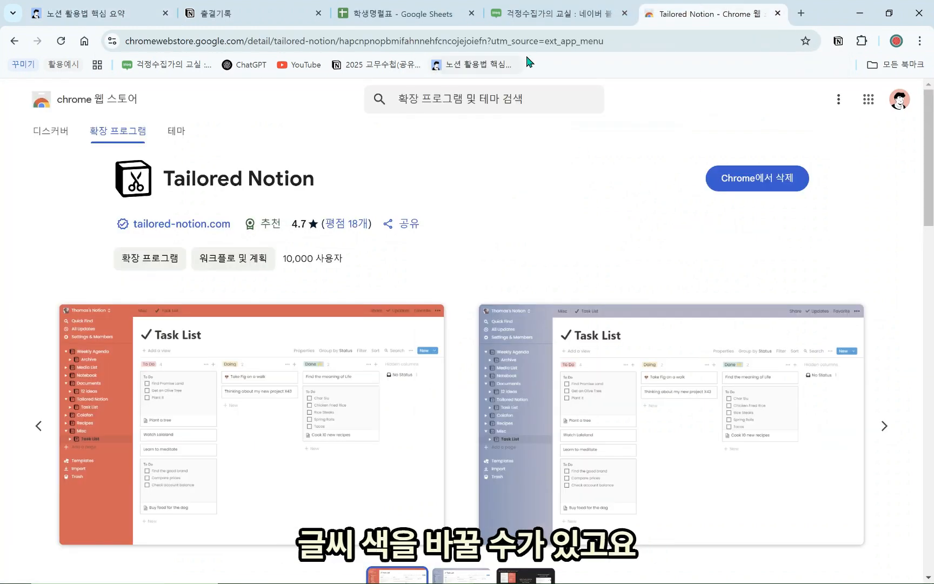
left_click(103, 18)
left_click(862, 40)
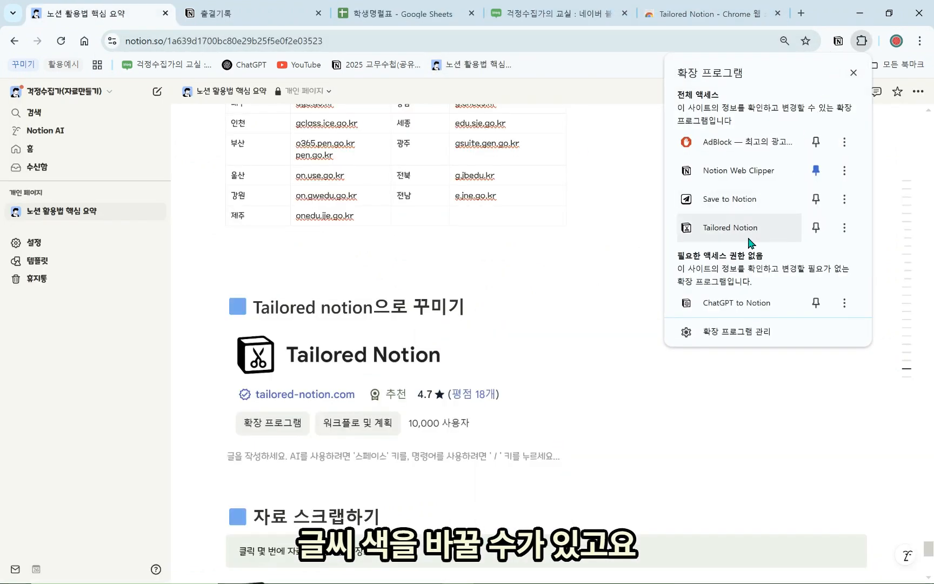
left_click(746, 236)
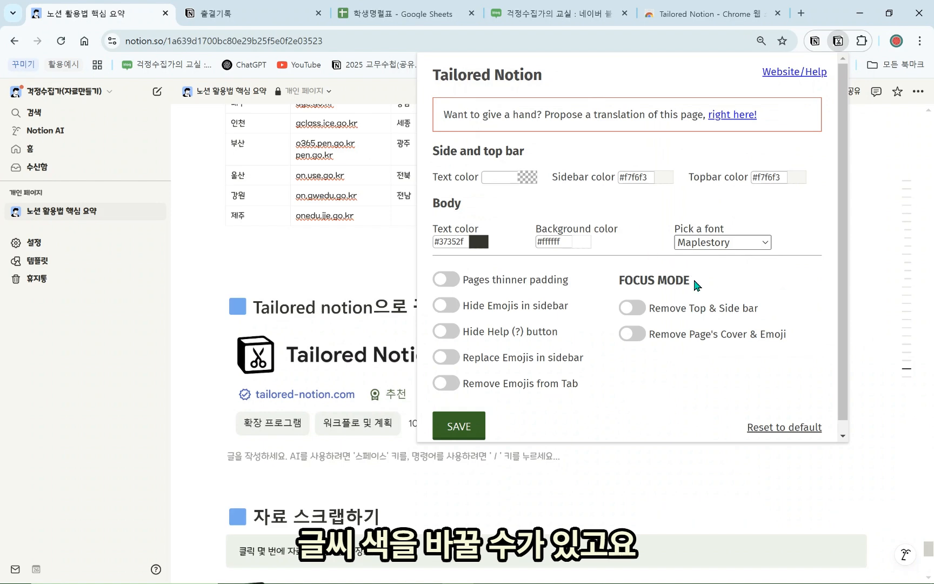
left_click(757, 243)
scroll(740, 403, "down", 3)
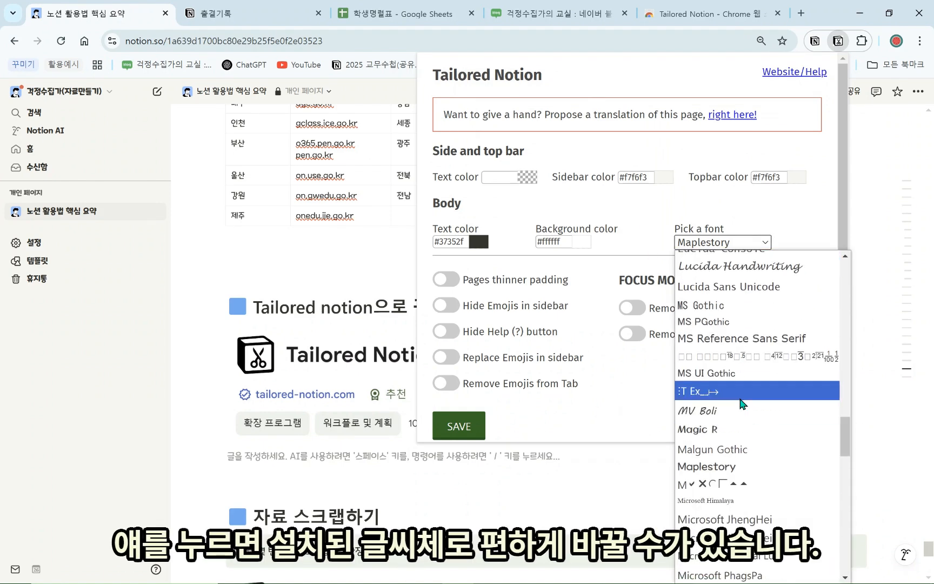
scroll(742, 403, "down", 12)
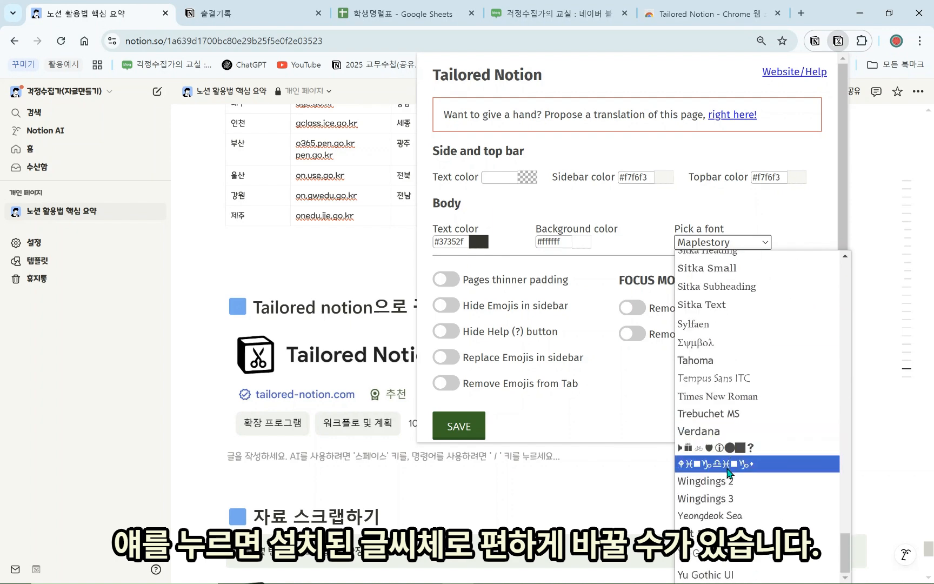
scroll(730, 465, "up", 10)
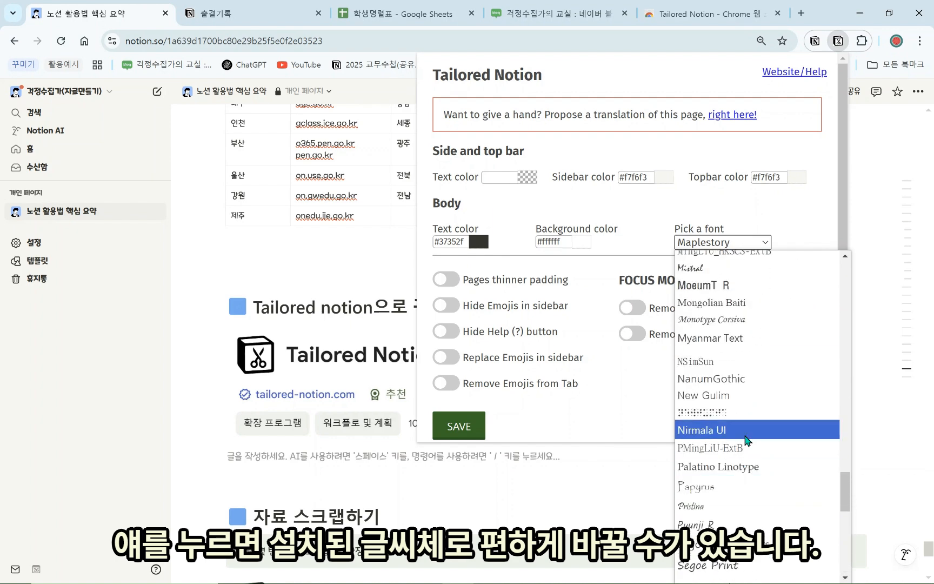
left_click(792, 210)
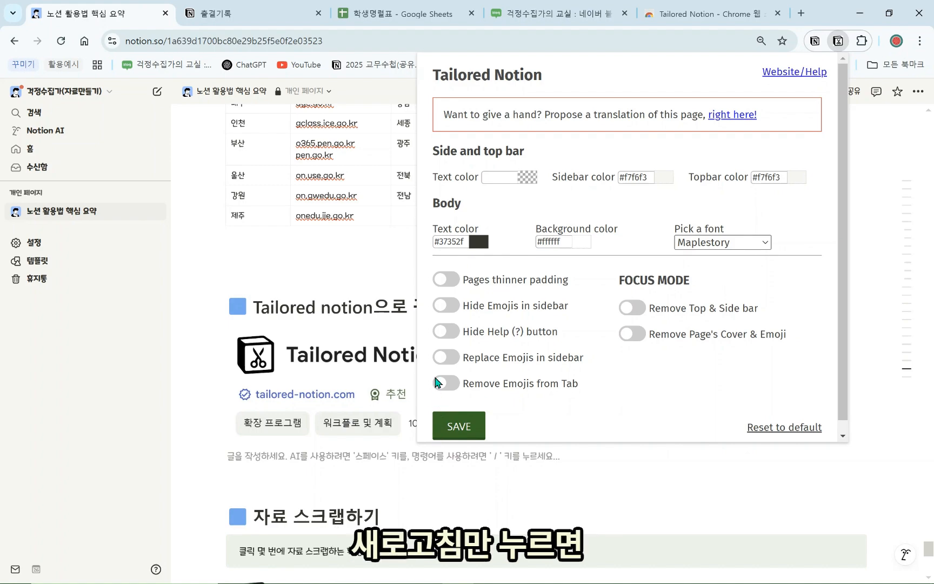
left_click(384, 250)
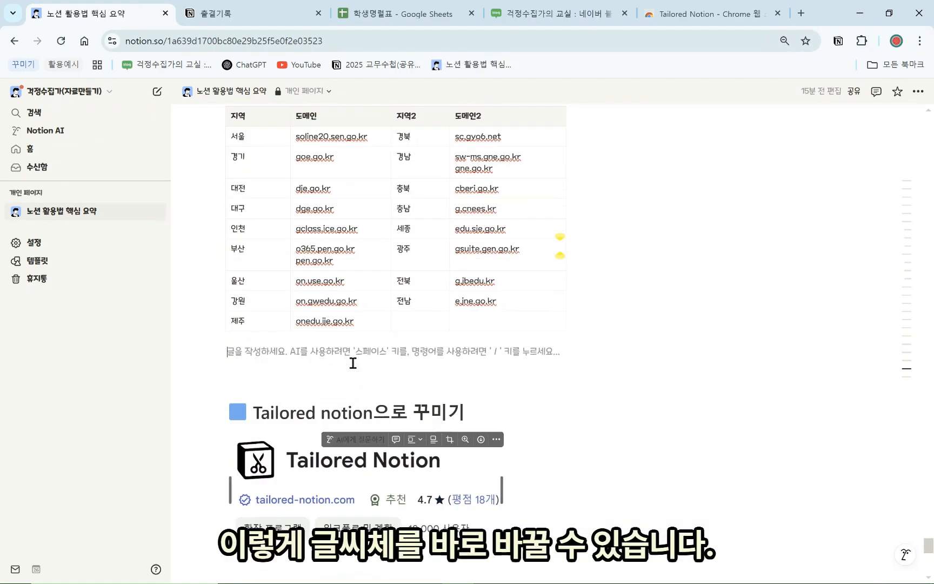
Scroll the summary page to check the Maplestory font, then return to the Tailored Notion store listing
scroll(337, 347, "up", 5)
scroll(337, 347, "up", 5)
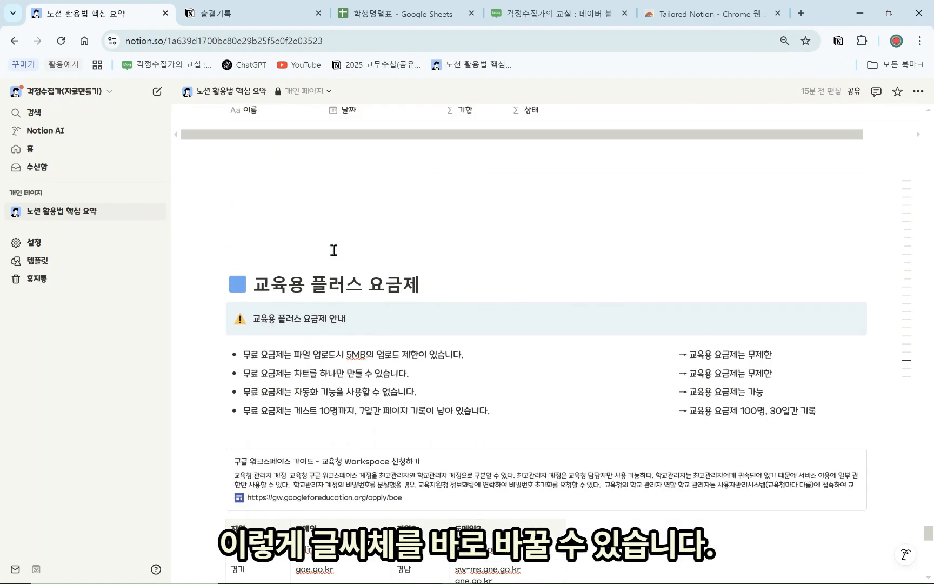
scroll(751, 477, "down", 7)
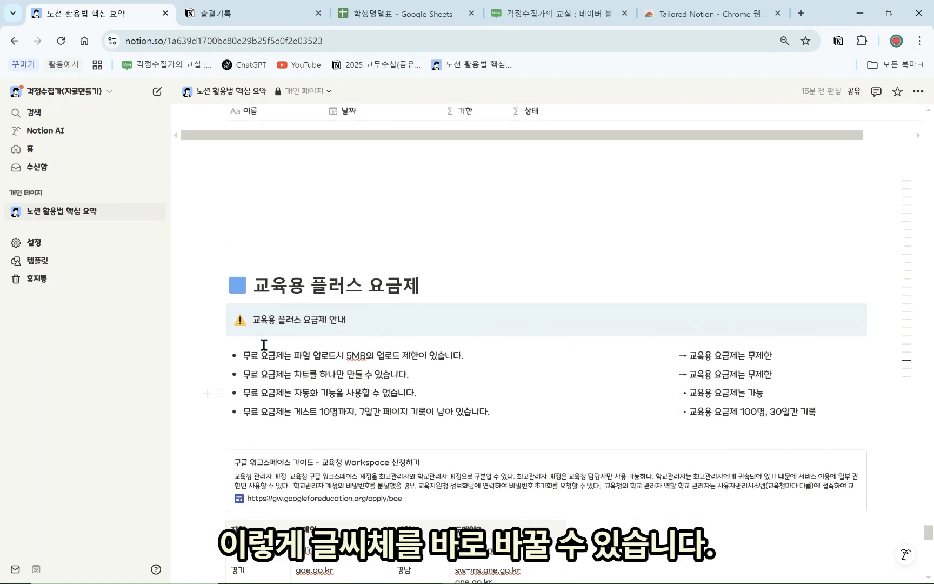
scroll(463, 439, "down", 5)
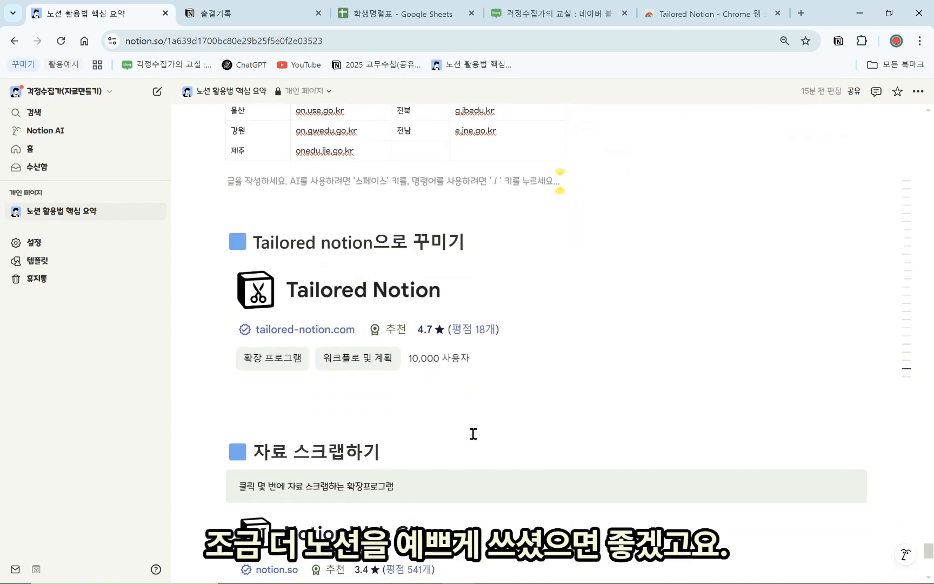
left_click(467, 414)
scroll(470, 400, "down", 4)
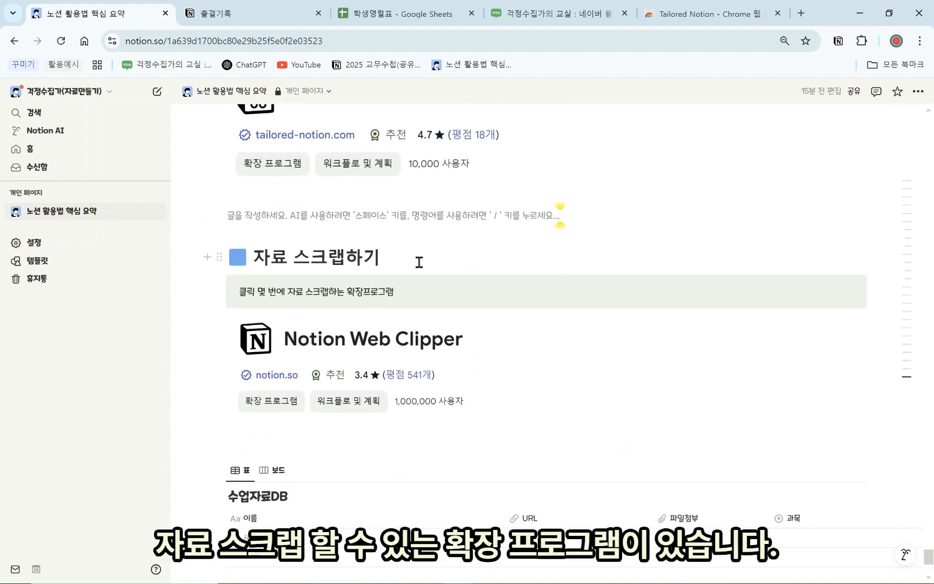
left_click(682, 16)
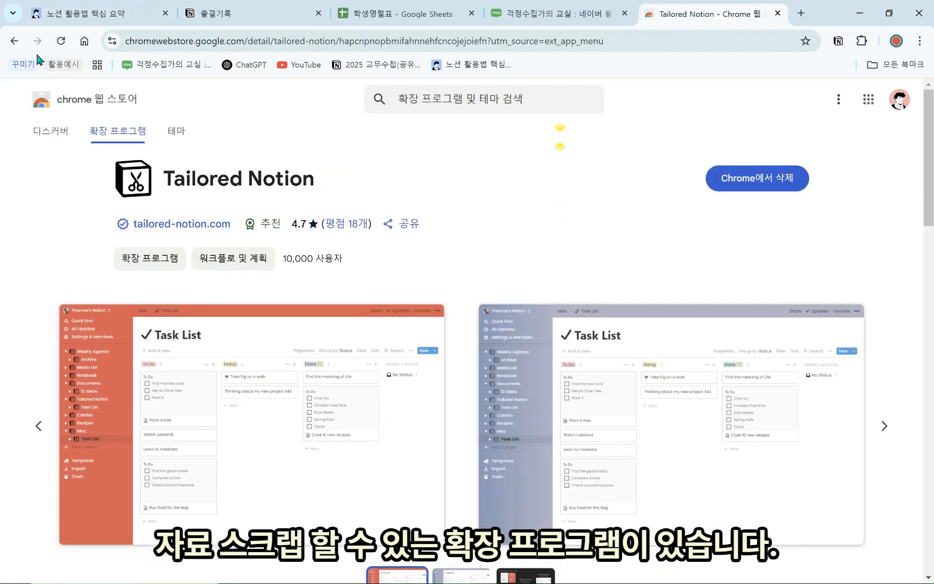
View the Notion Web Clipper listing from the Web Store's notion results, then return to the summary page
left_click(14, 41)
scroll(459, 217, "up", 3)
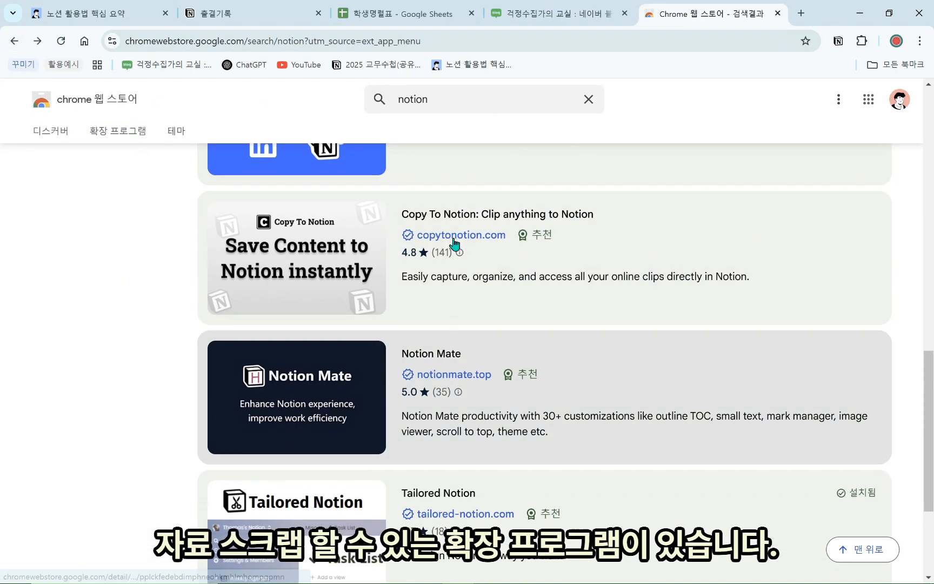
scroll(456, 245, "up", 15)
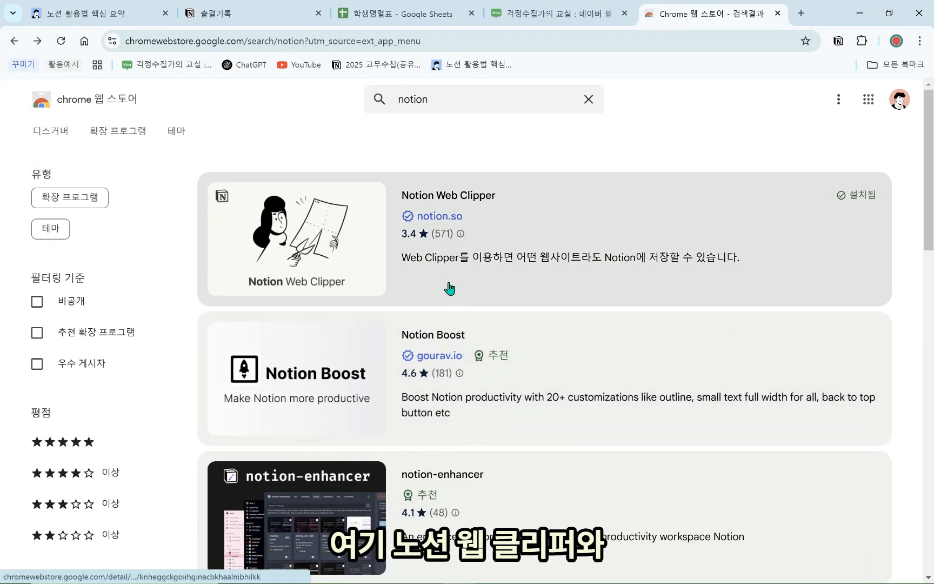
scroll(436, 243, "down", 3)
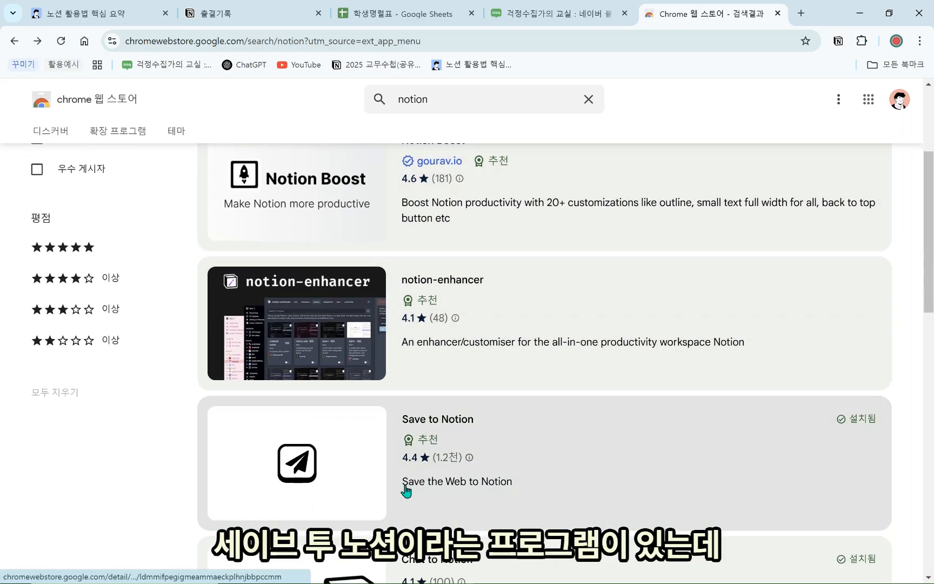
scroll(488, 211, "up", 3)
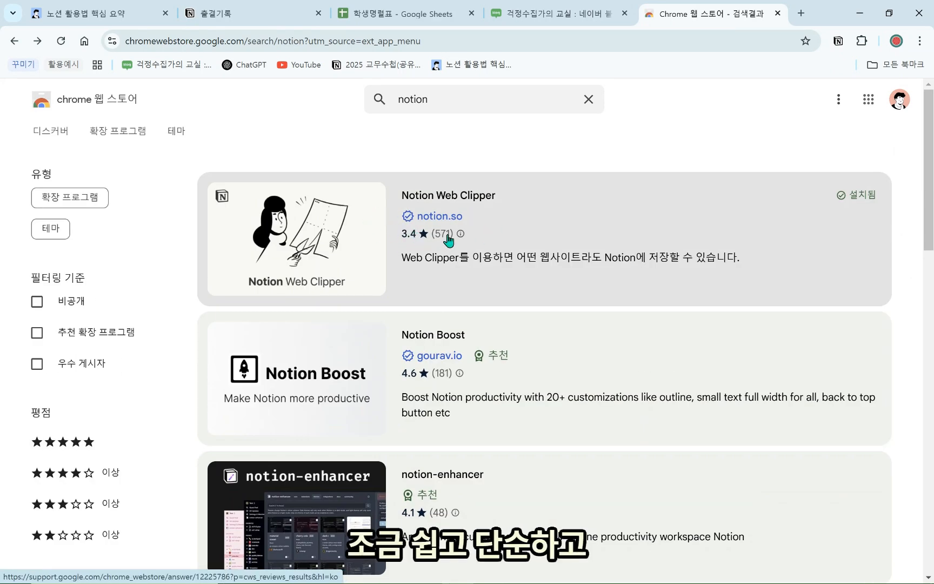
scroll(455, 234, "down", 4)
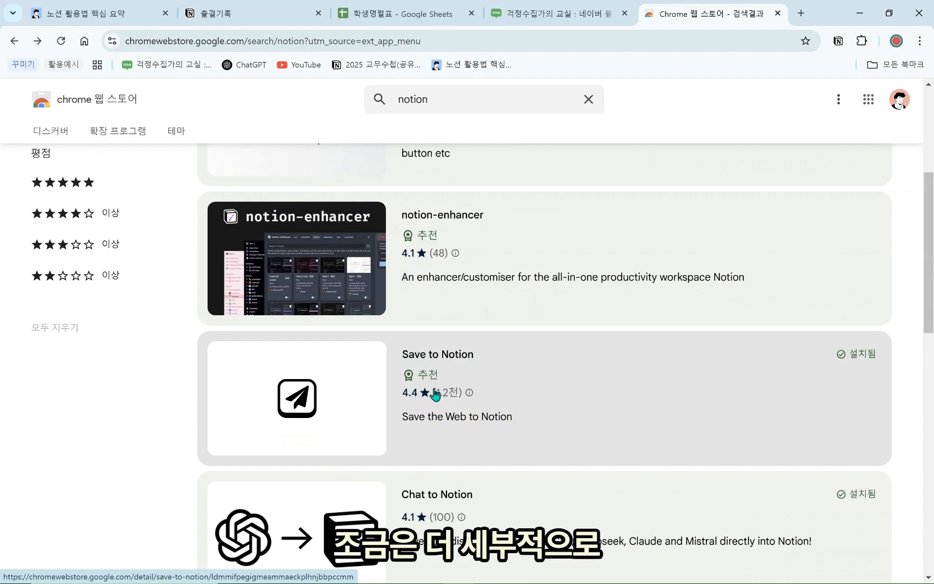
scroll(536, 436, "up", 4)
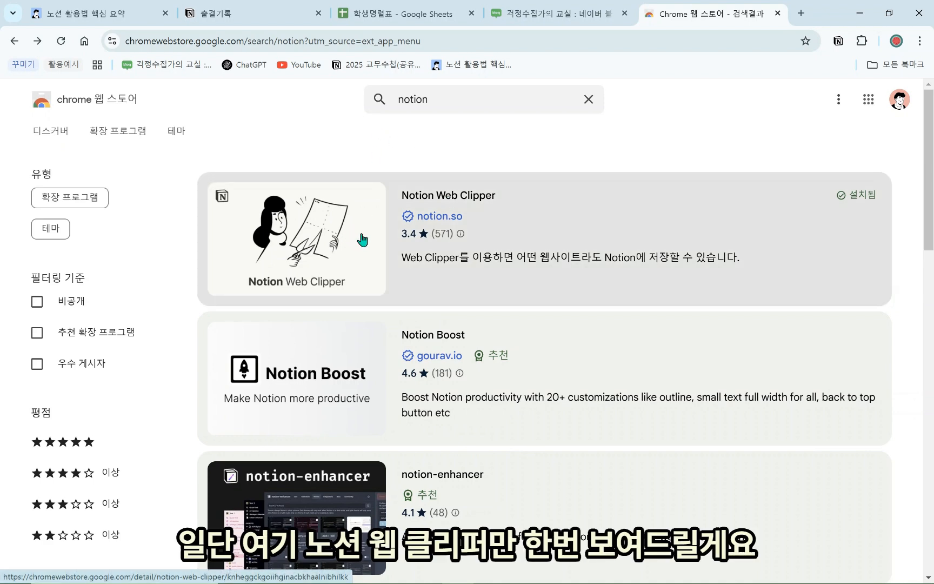
left_click(408, 226)
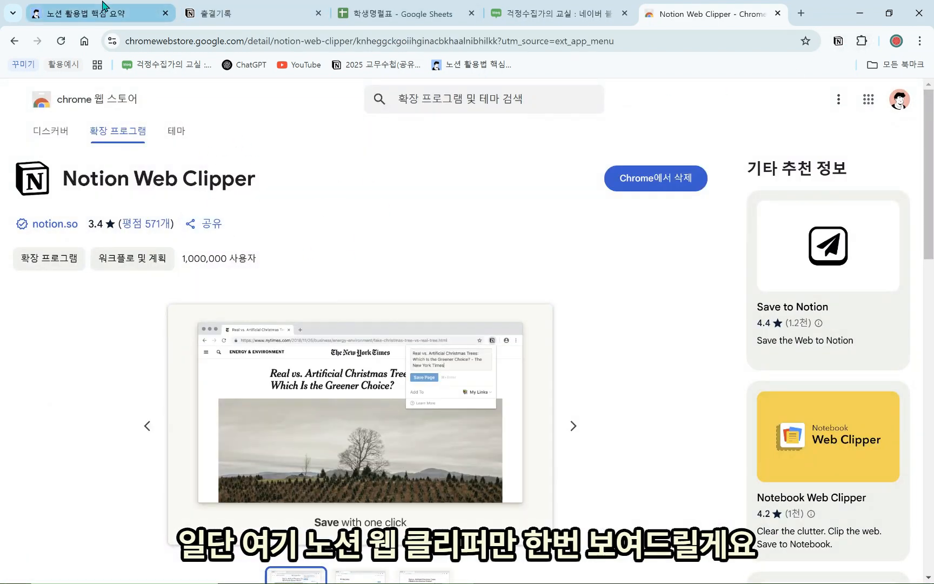
left_click(103, 6)
Check Chrome's extensions list, then collapse the Notion sidebar so the empty 수업자료DB table spans the page
left_click(862, 41)
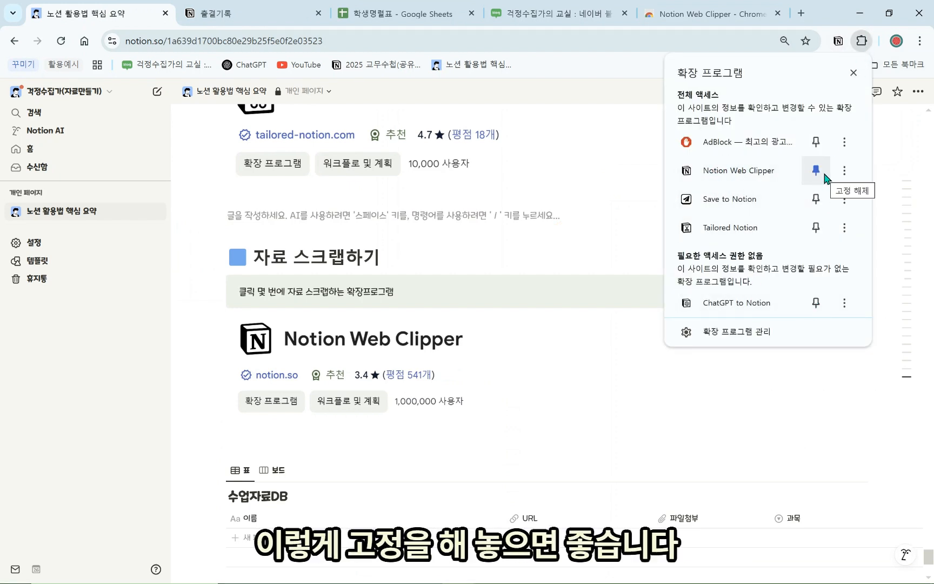
left_click(559, 217)
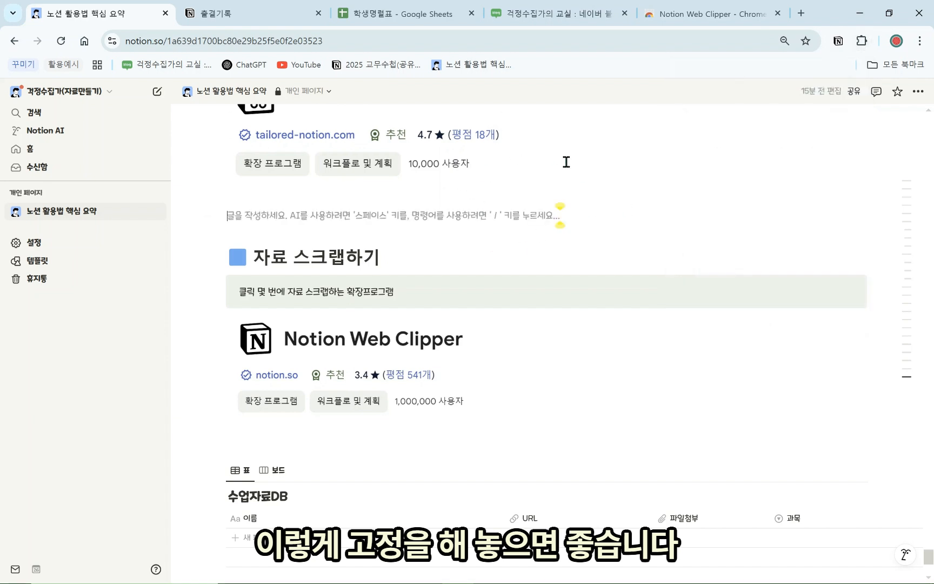
left_click(139, 93)
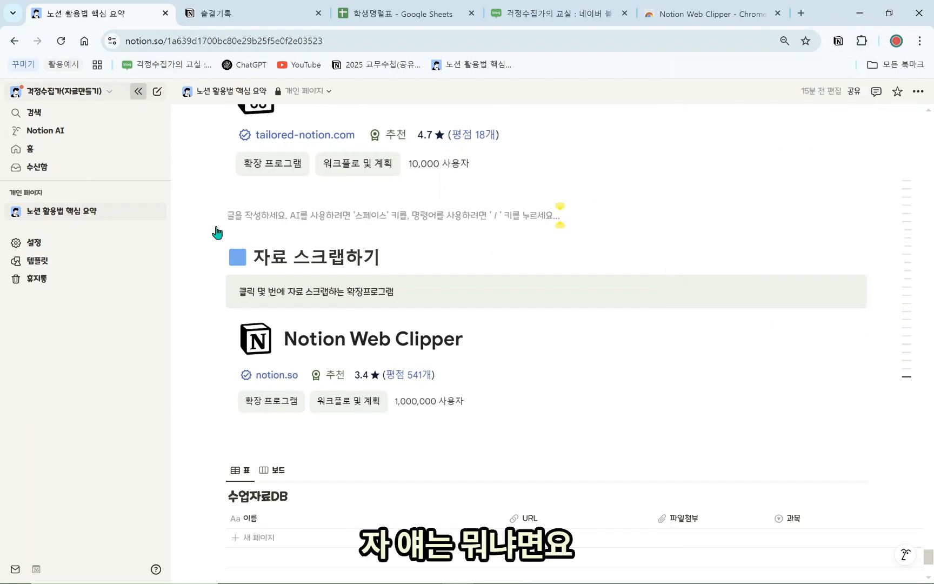
scroll(275, 346, "down", 4)
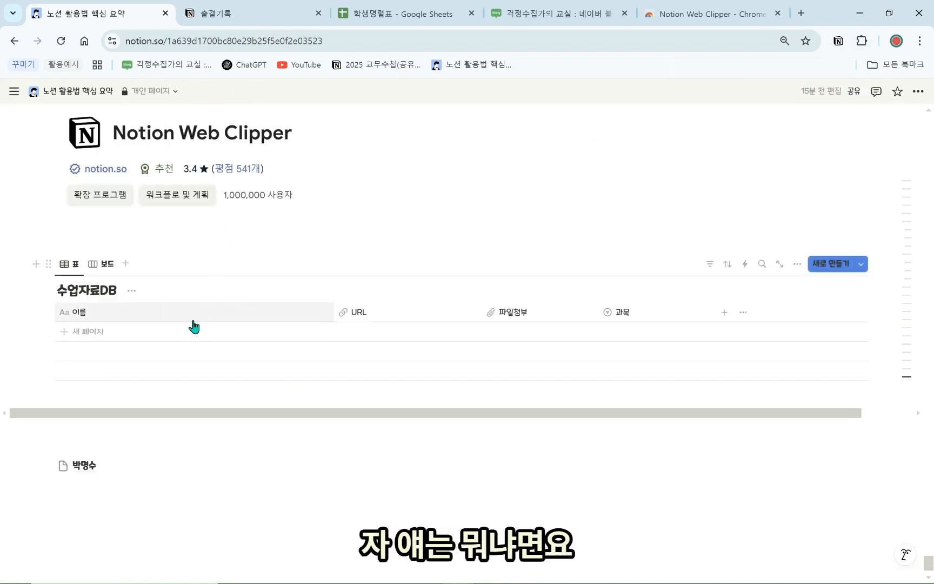
scroll(194, 327, "up", 3)
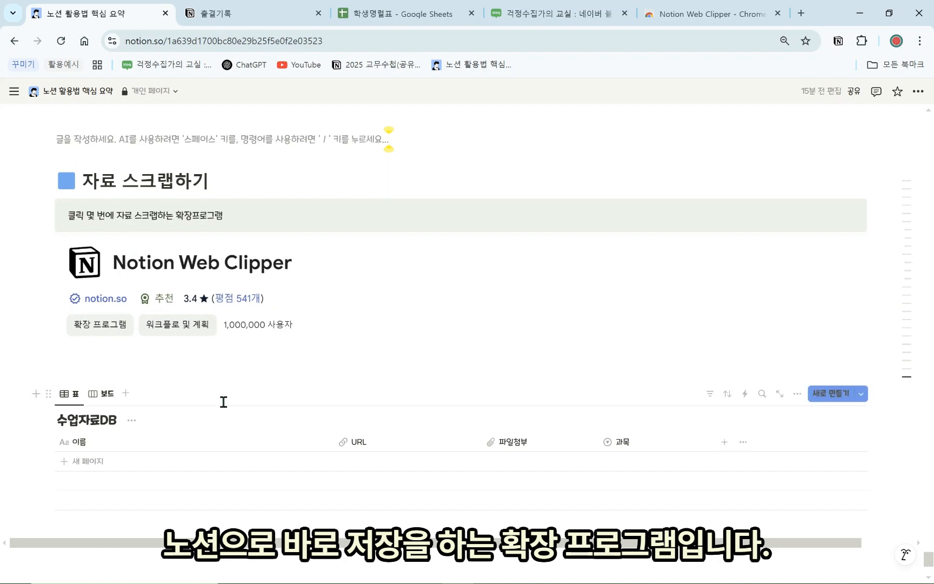
Open the post [상상] 상상 놀이터 만들기(코스페이시스 에듀 활용) from the blog's 1학년(2024) category
left_click(494, 14)
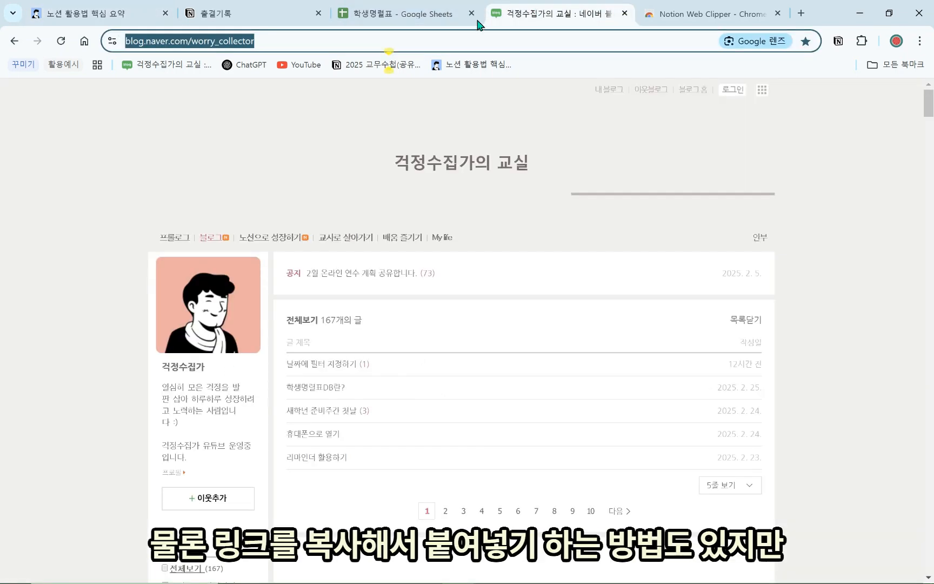
left_click(342, 44)
left_click_drag(341, 44, 4, 30)
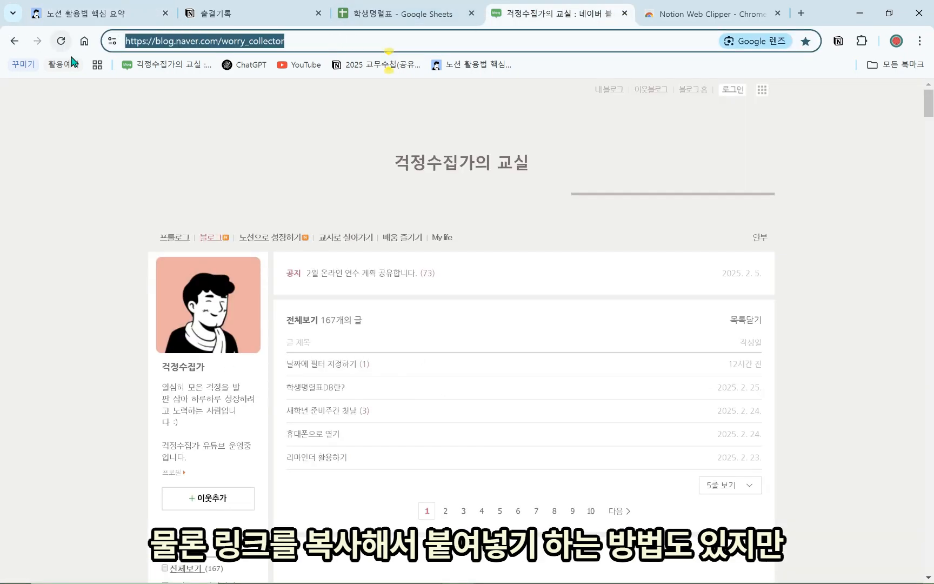
scroll(396, 386, "down", 8)
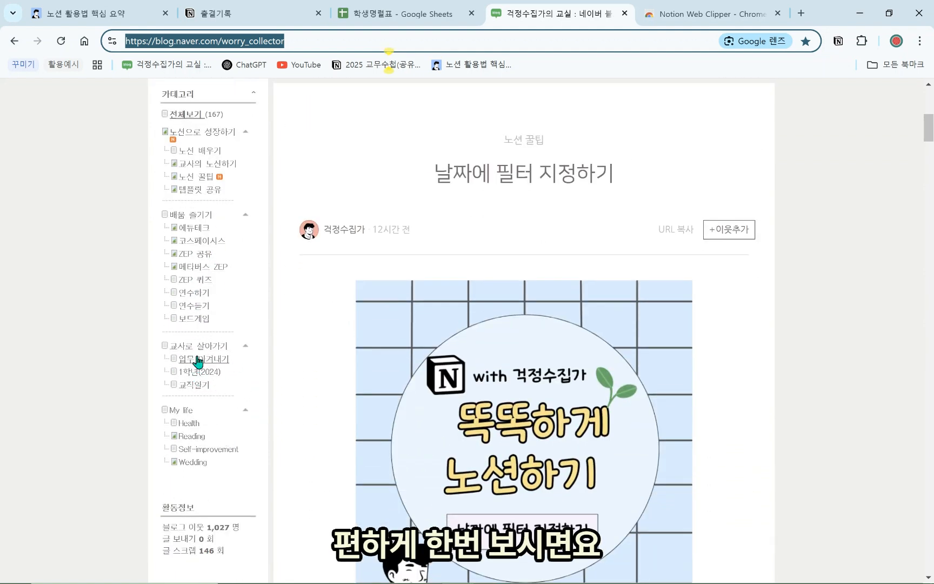
left_click(208, 372)
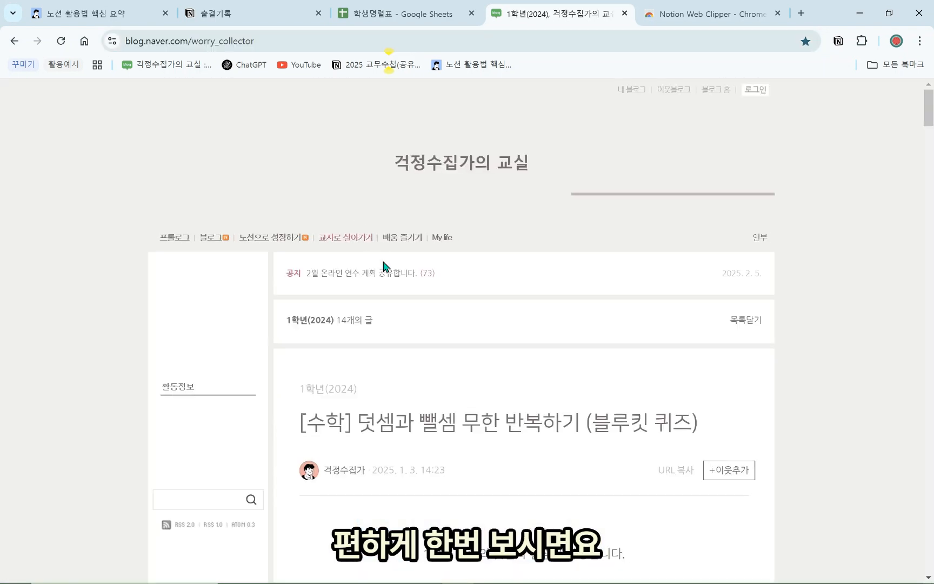
scroll(400, 221, "down", 4)
scroll(406, 189, "up", 4)
left_click(344, 359)
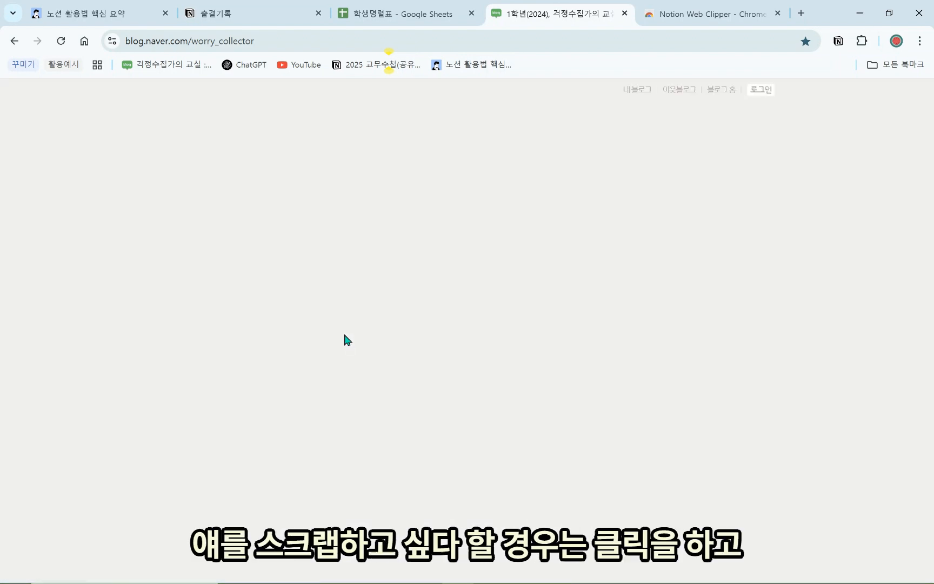
scroll(441, 338, "up", 3)
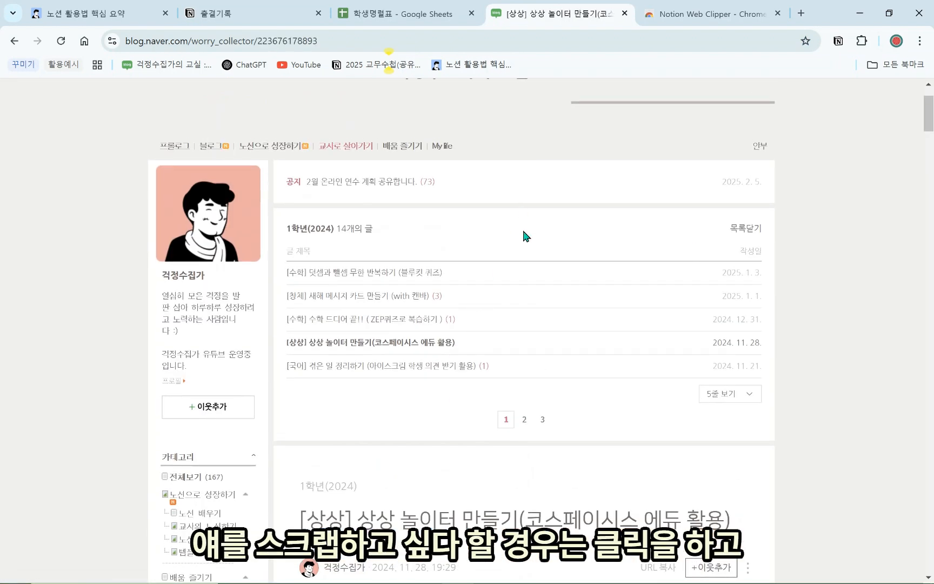
Clip the 상상 놀이터 만들기 post into the materials workspace's 수업자료DB and check its new row
left_click(838, 42)
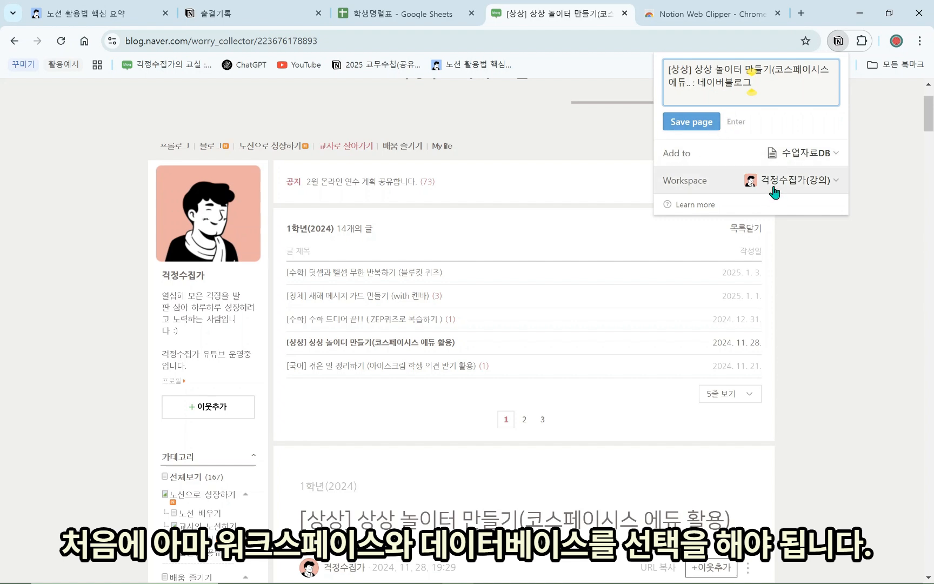
left_click(827, 180)
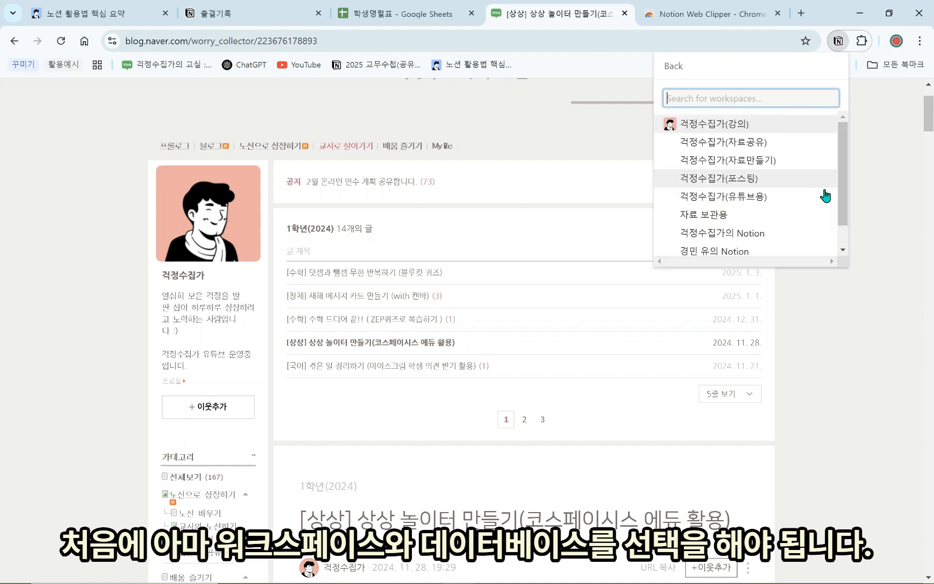
left_click(778, 169)
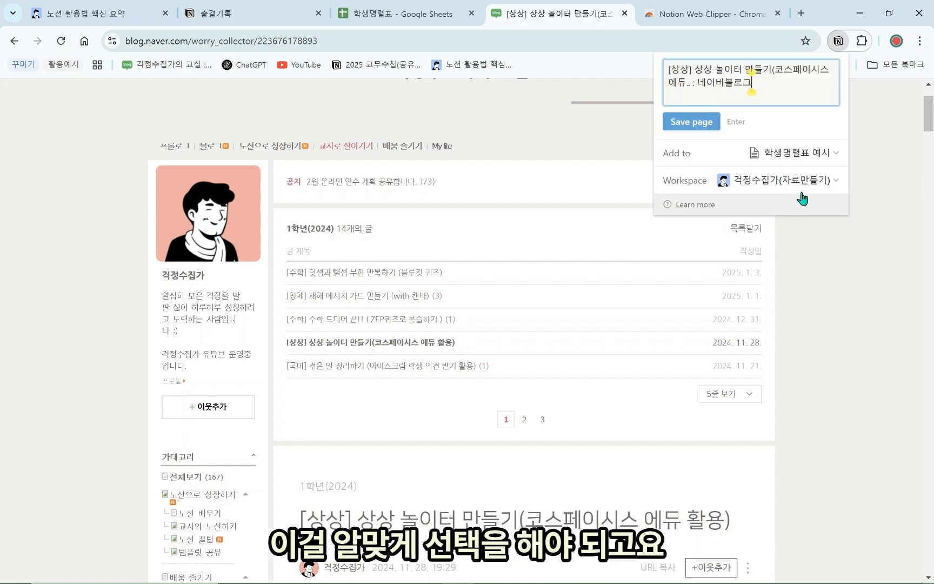
left_click(811, 156)
type("ㅅ")
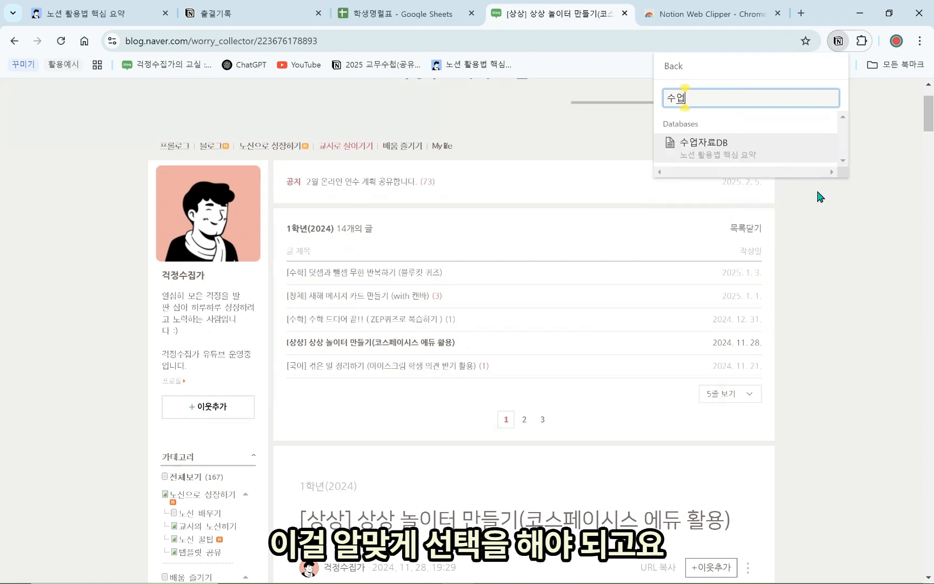
left_click(751, 154)
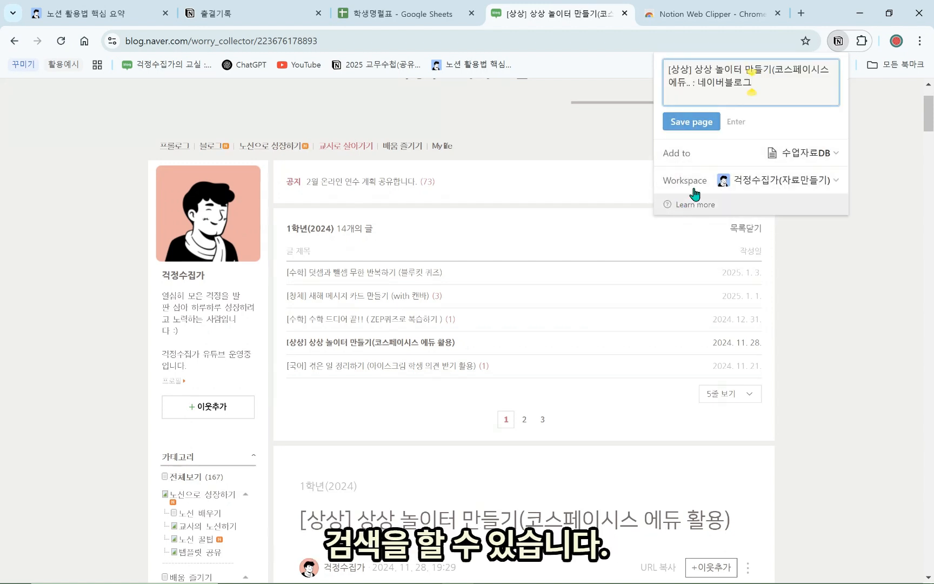
left_click(704, 127)
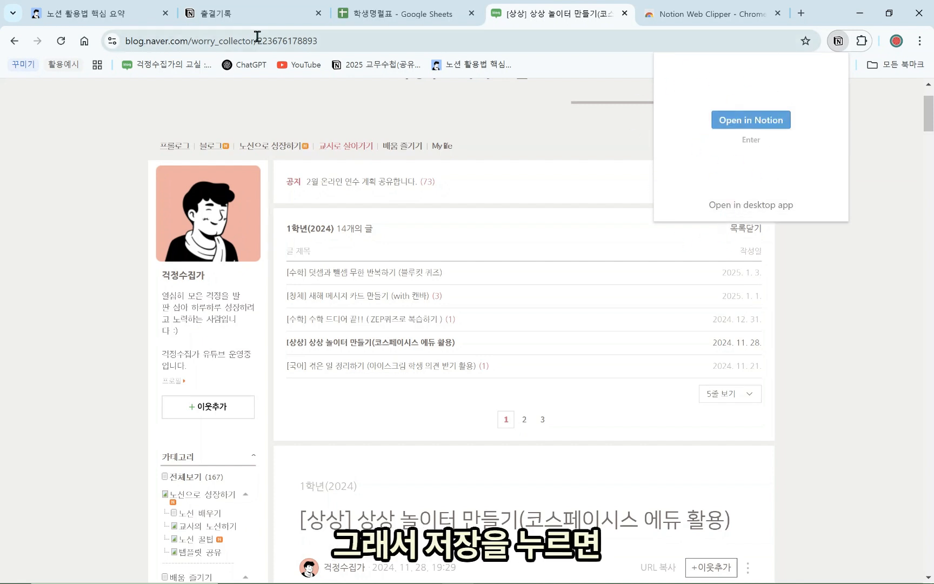
left_click(87, 13)
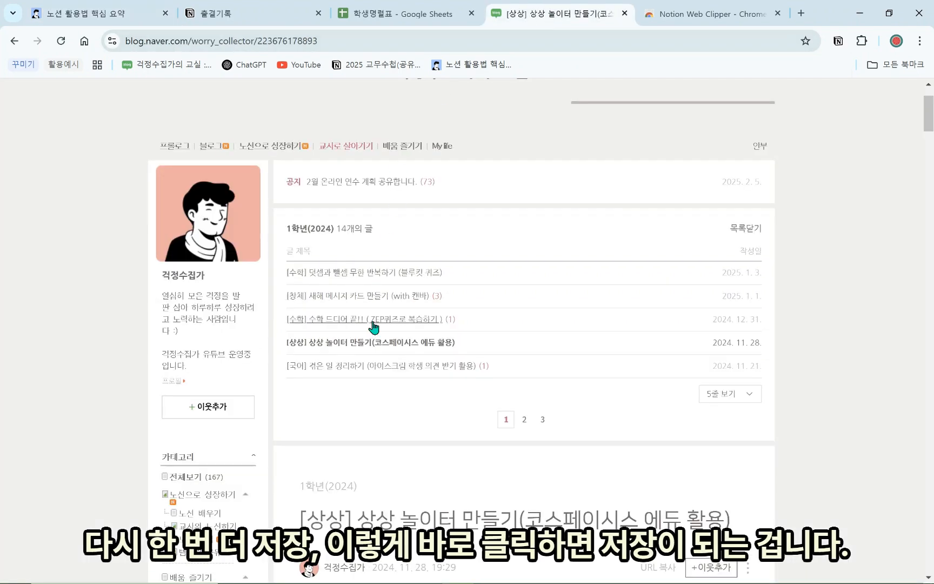
Clip the ZEP quiz blog post into 수업자료DB and check it in Notion
left_click(371, 327)
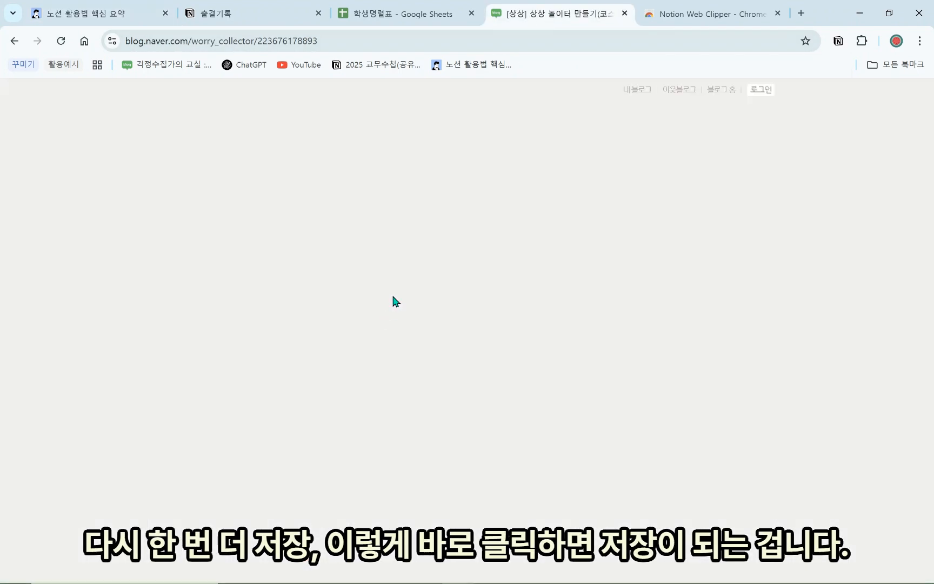
left_click(838, 41)
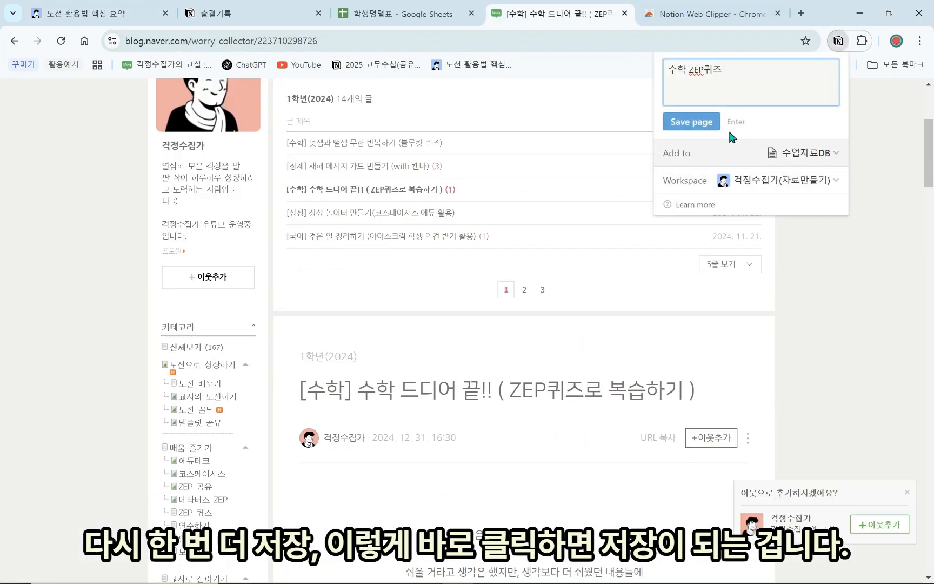
left_click(699, 122)
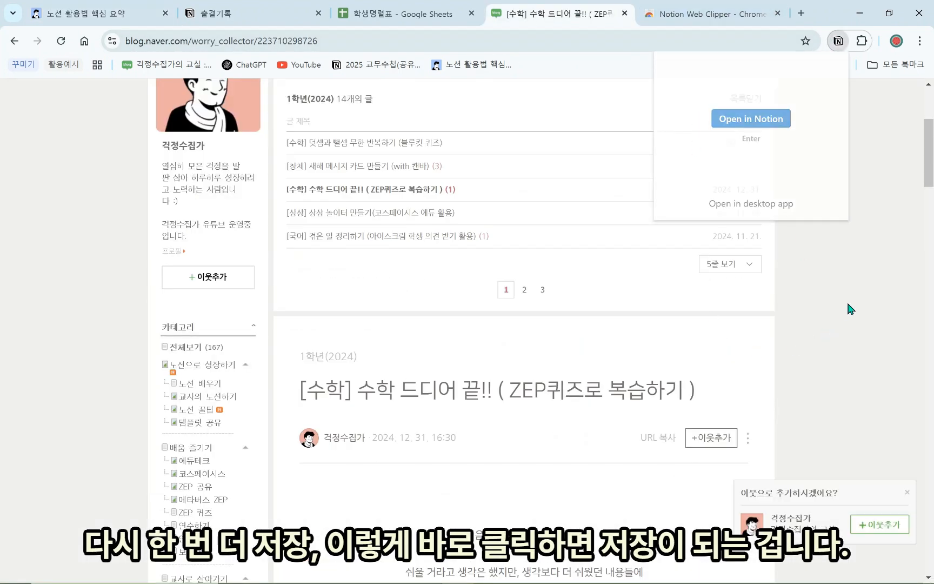
left_click(113, 12)
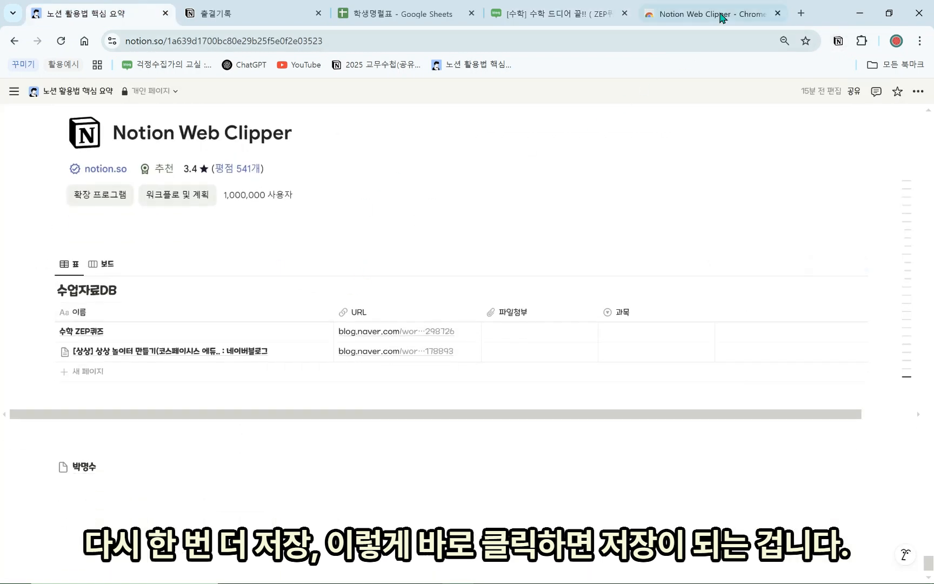
Reopen Web Clipper on the ZEP quiz post, then go back to the summary page to confirm the 수학 ZEP퀴즈 row
left_click(580, 15)
left_click(860, 42)
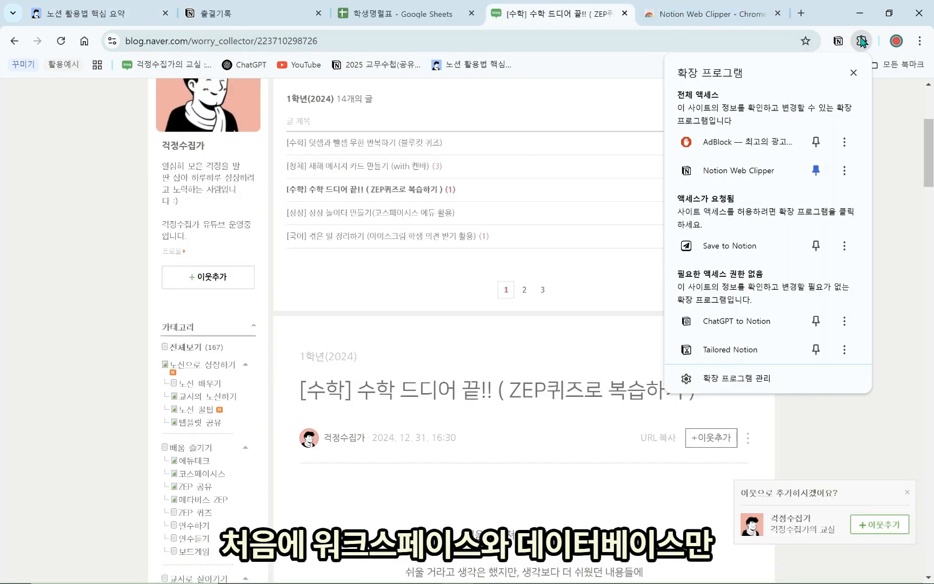
left_click(838, 41)
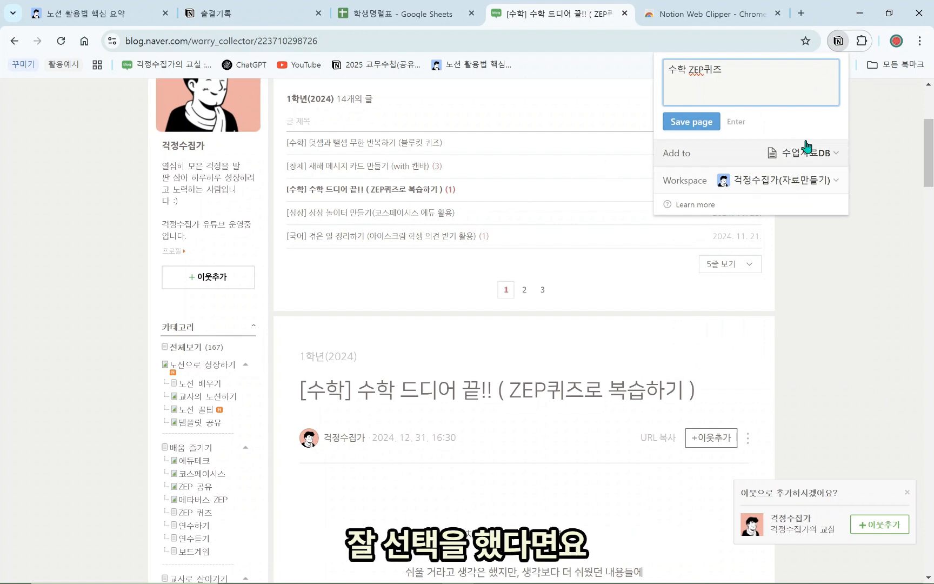
left_click(146, 14)
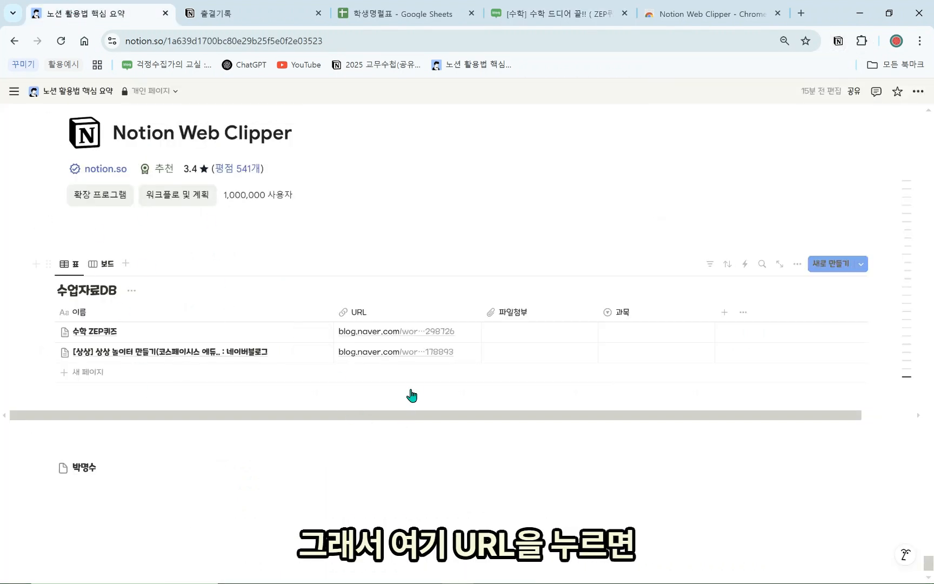
left_click(415, 354)
left_click(268, 13)
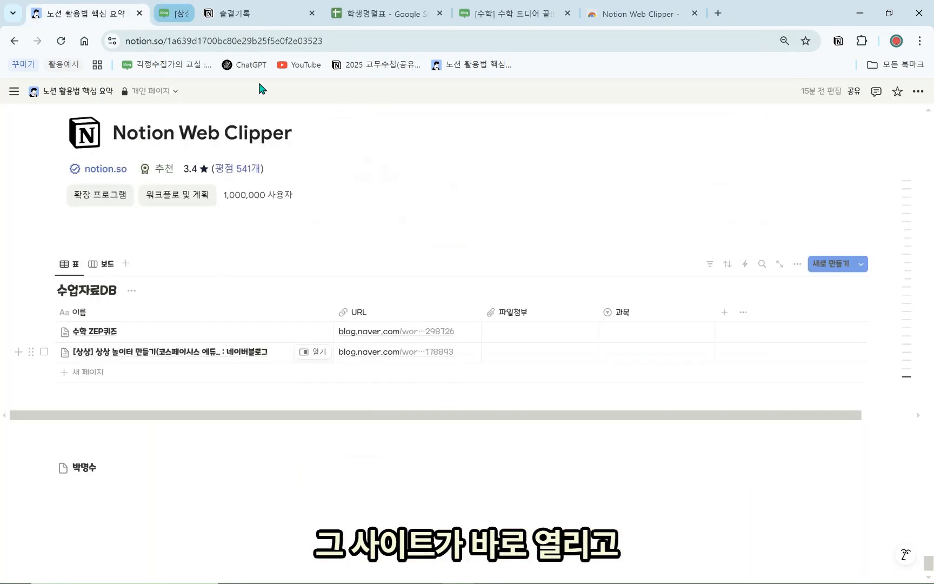
left_click(318, 353)
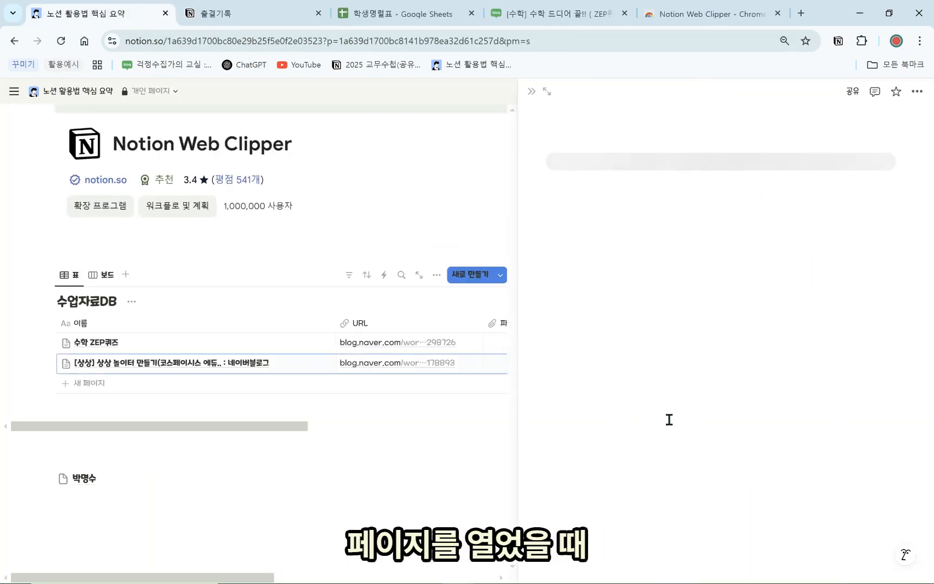
scroll(632, 405, "down", 1)
scroll(618, 423, "down", 15)
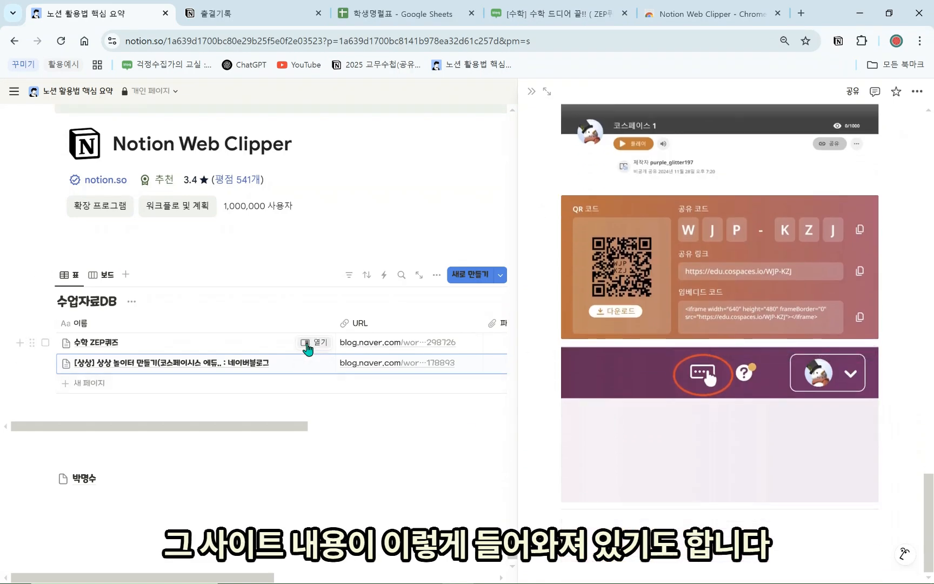
left_click(321, 342)
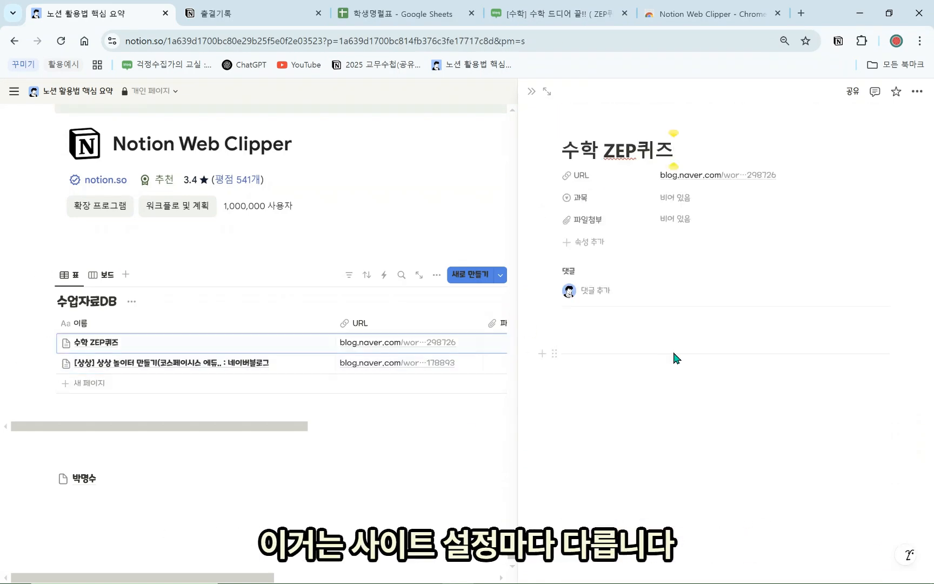
scroll(693, 432, "down", 2)
scroll(693, 438, "down", 6)
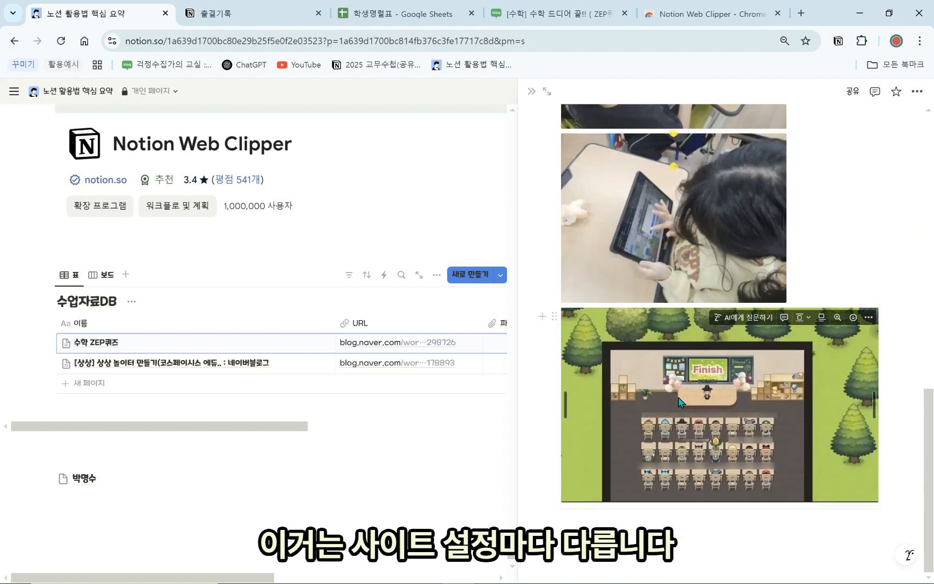
scroll(676, 427, "up", 8)
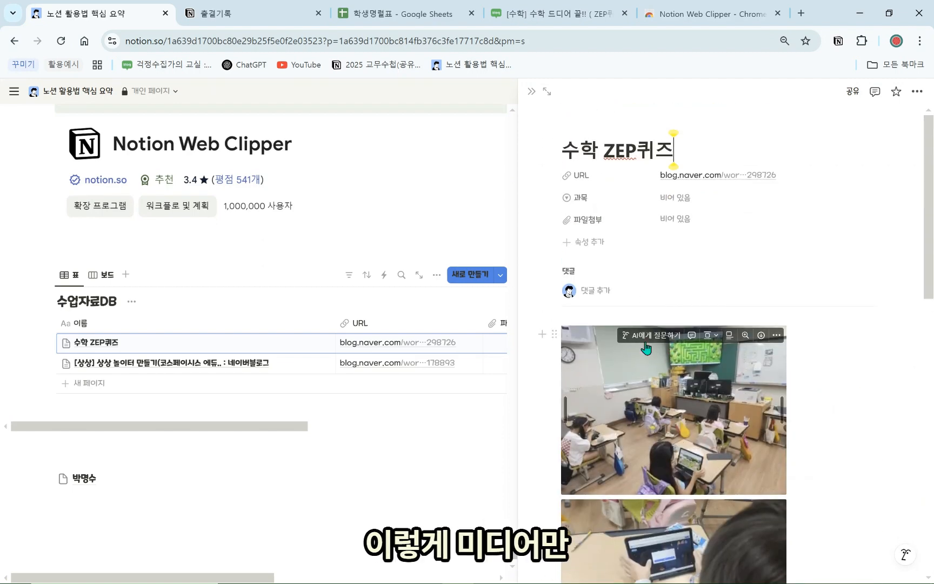
left_click(529, 95)
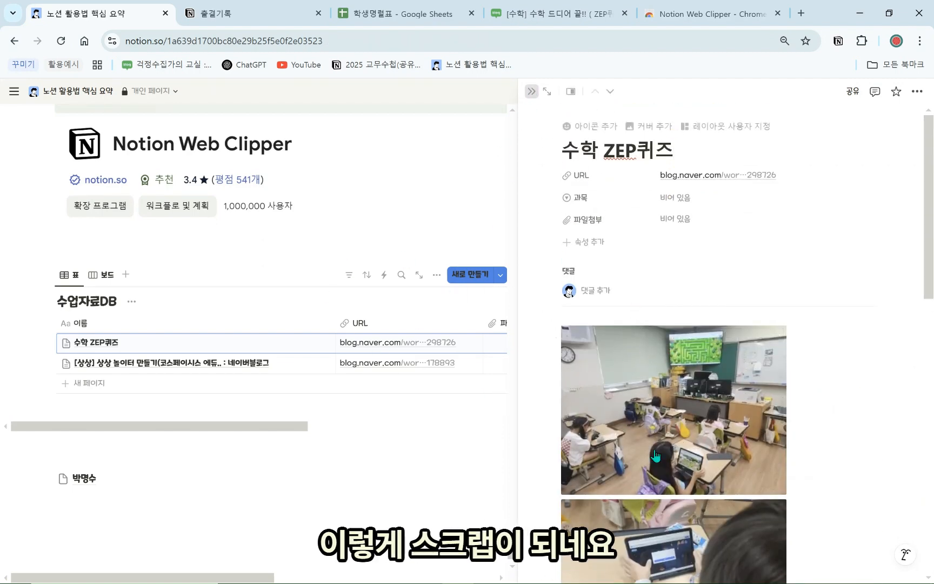
left_click(700, 7)
Search YouTube for 저출산 and open the first YTN news video
left_click(303, 64)
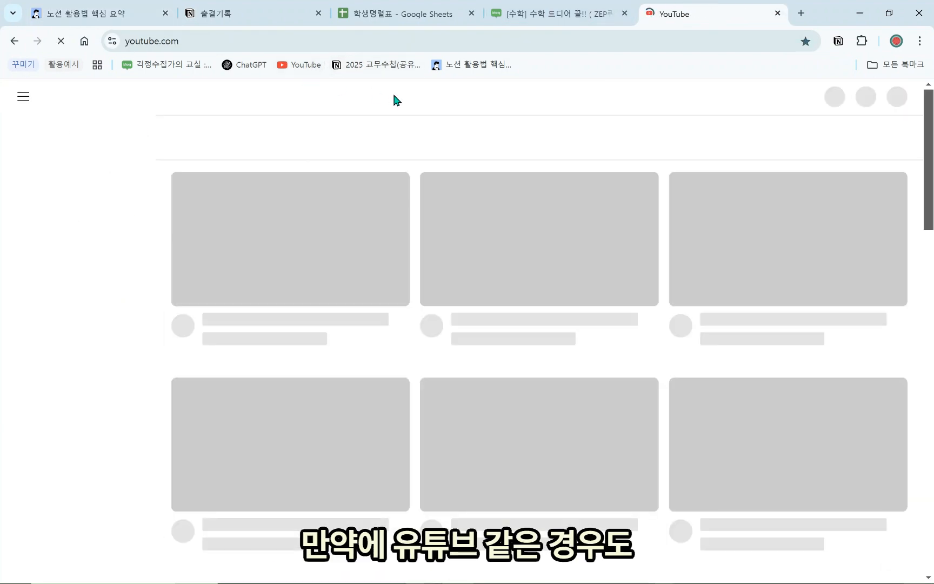
left_click(435, 95)
type("ㄴ")
key("BackSpace")
type("젖")
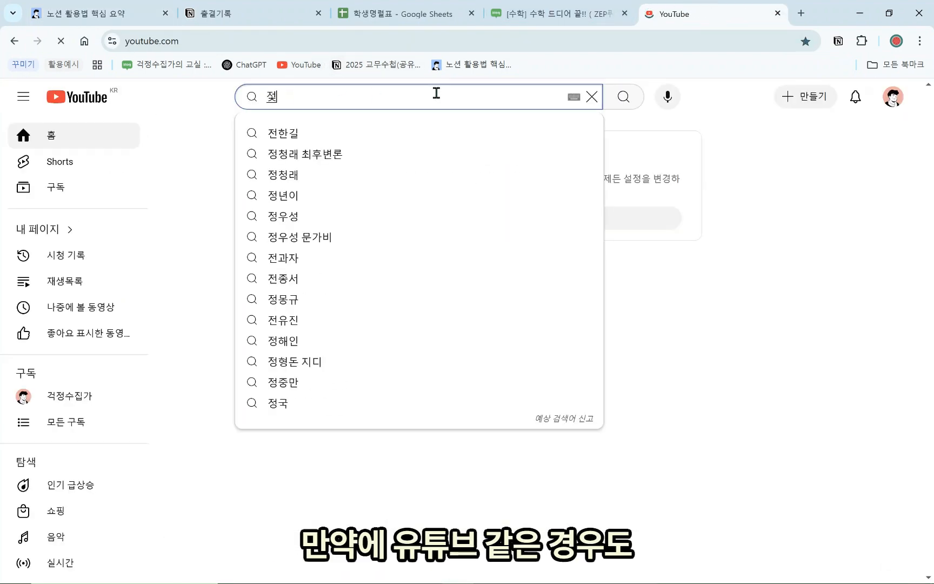
type("출산")
key("Return")
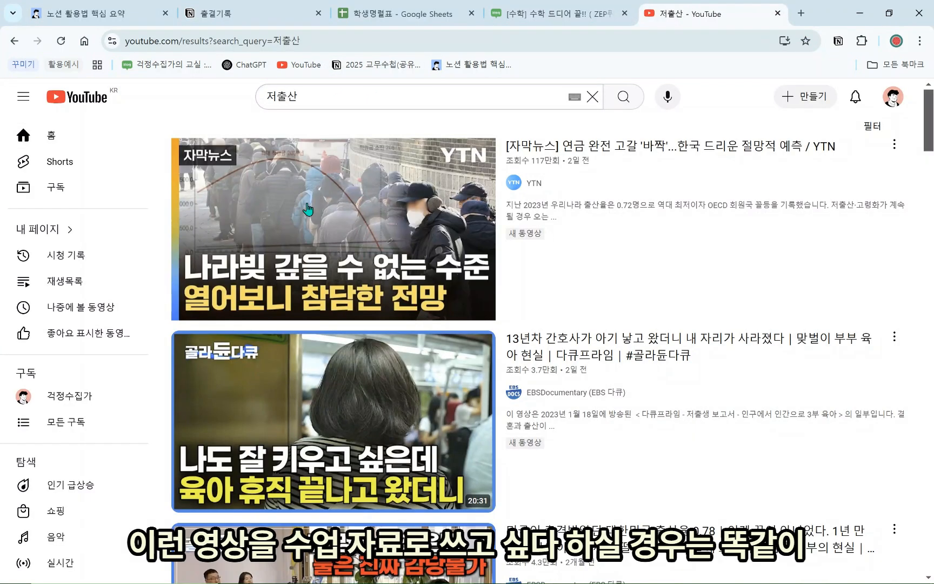
left_click(386, 253)
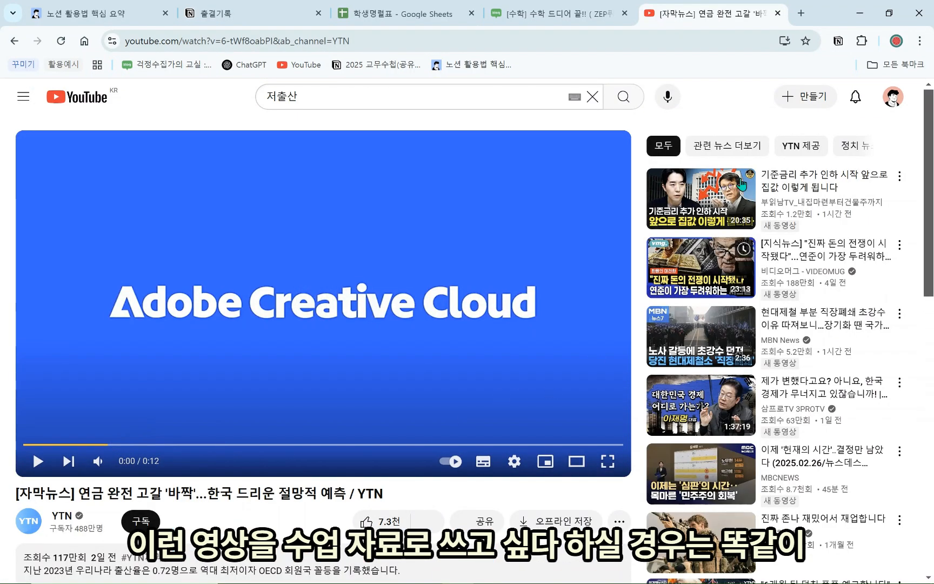
Clip the video into 수업자료DB titled 저출산 영상 and return to Notion
left_click(861, 44)
left_click(739, 217)
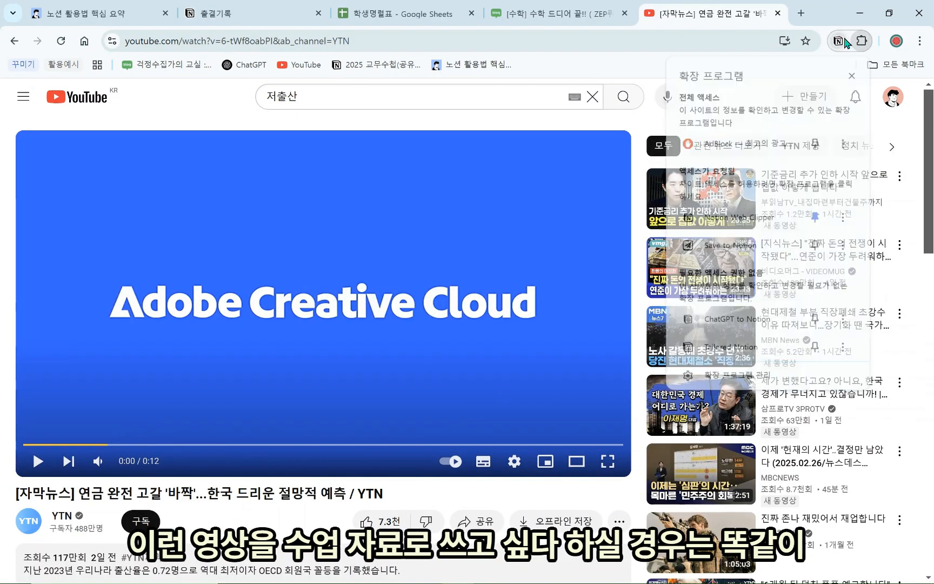
key("ctrl+a")
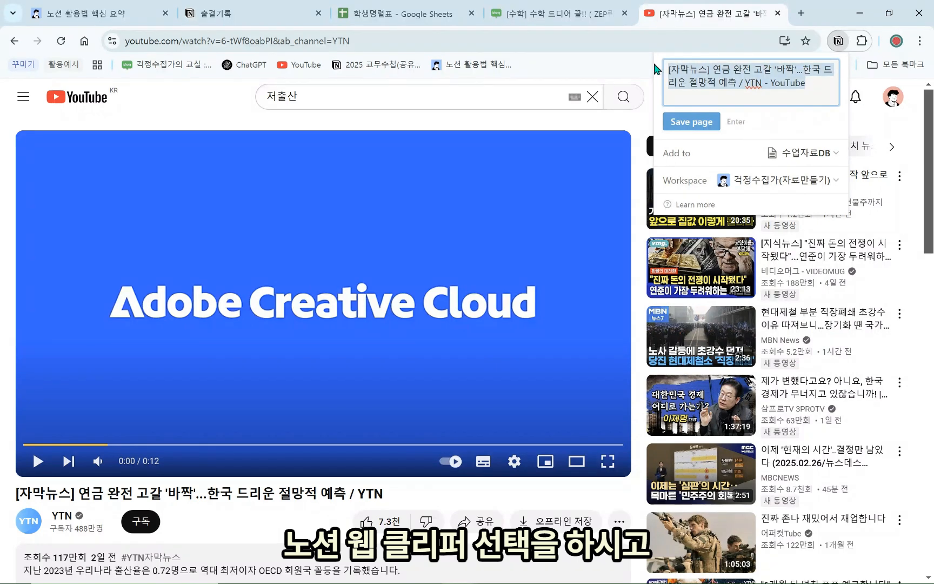
type("ㅈ")
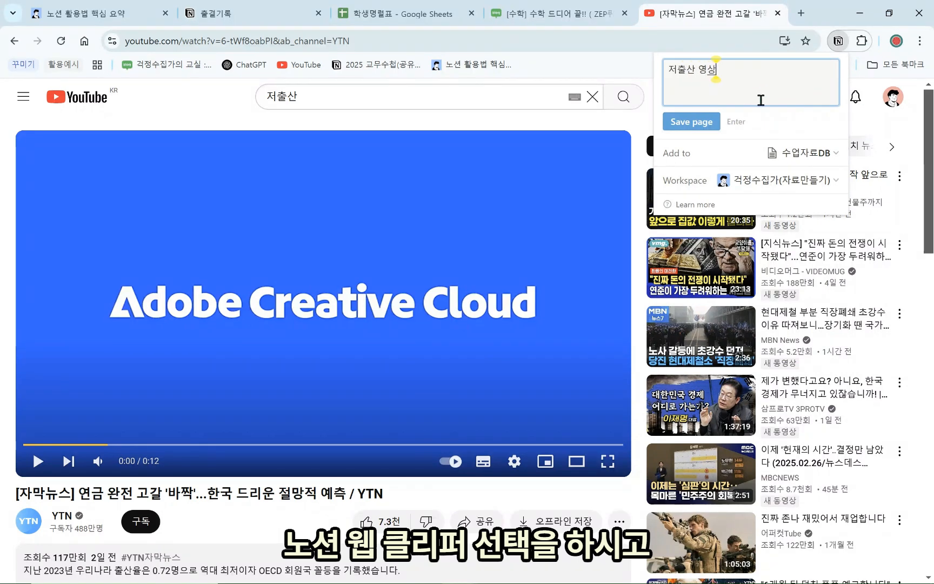
type("출산 영상")
key("Return")
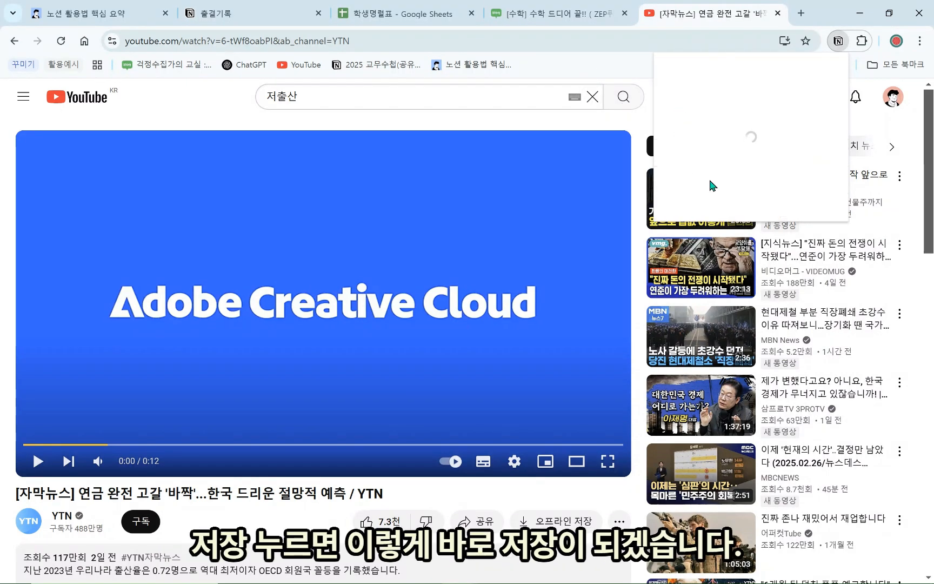
left_click(103, 7)
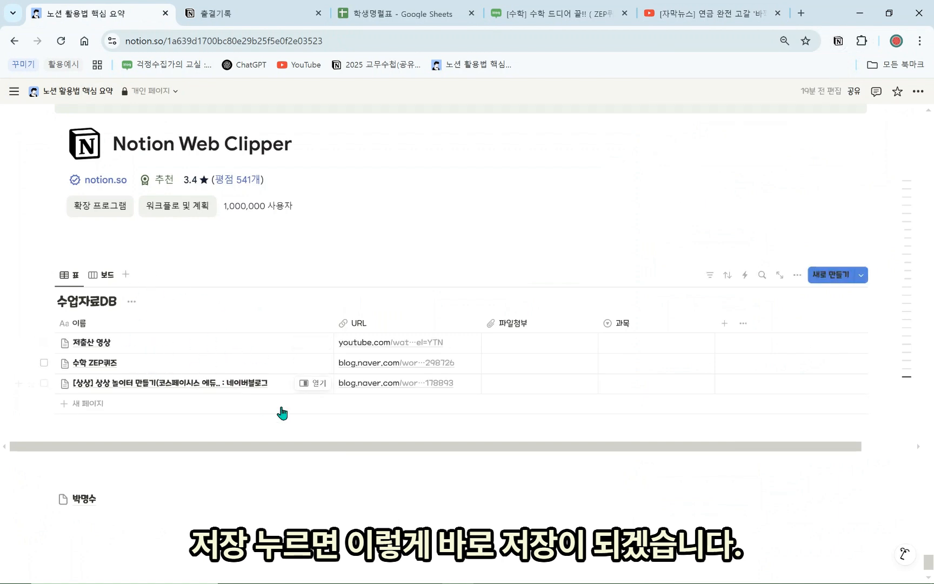
left_click(315, 346)
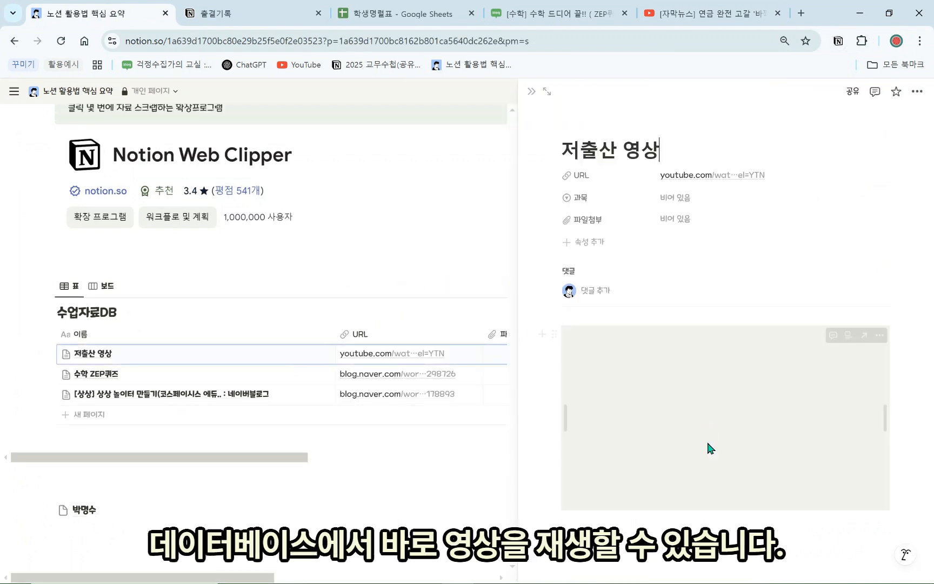
left_click(725, 418)
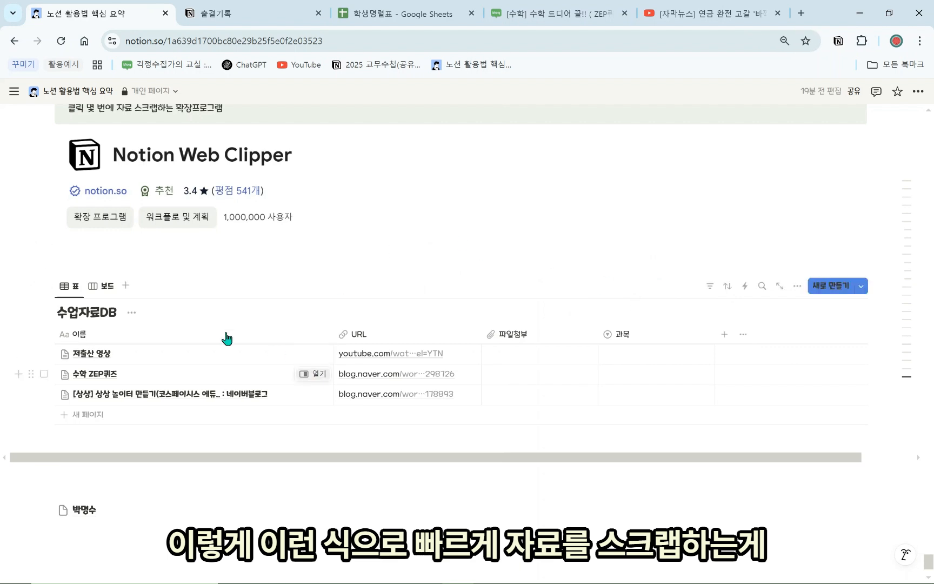
scroll(246, 226, "up", 3)
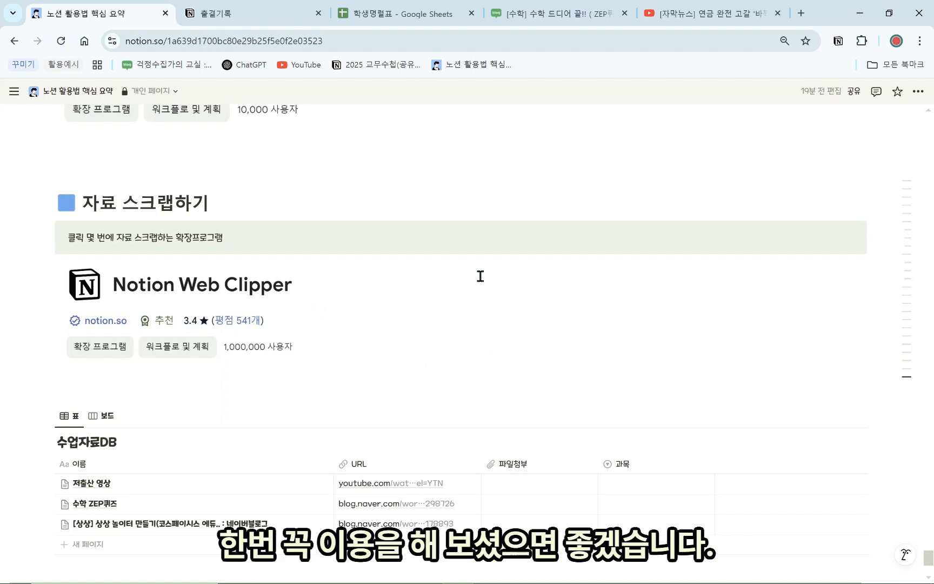
scroll(134, 346, "down", 1)
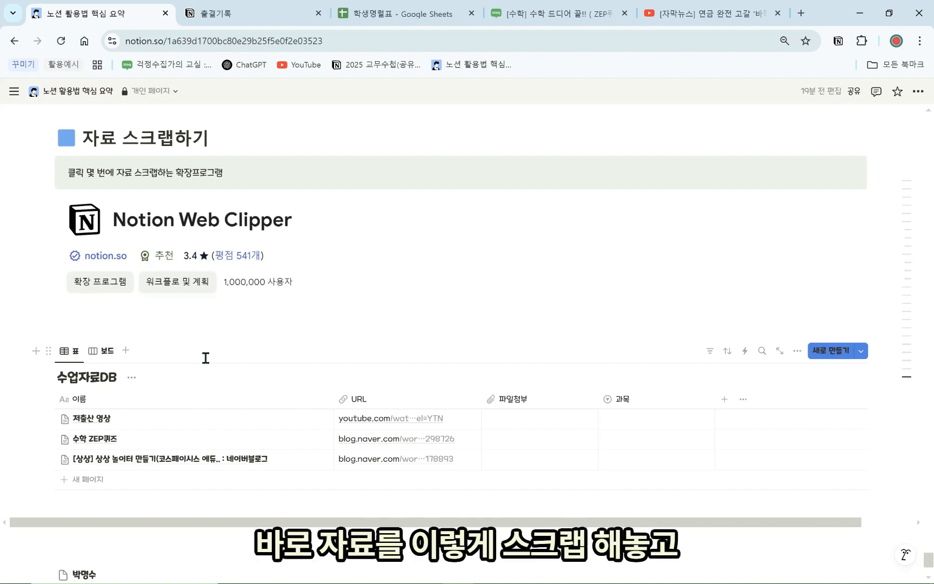
scroll(449, 325, "down", 3)
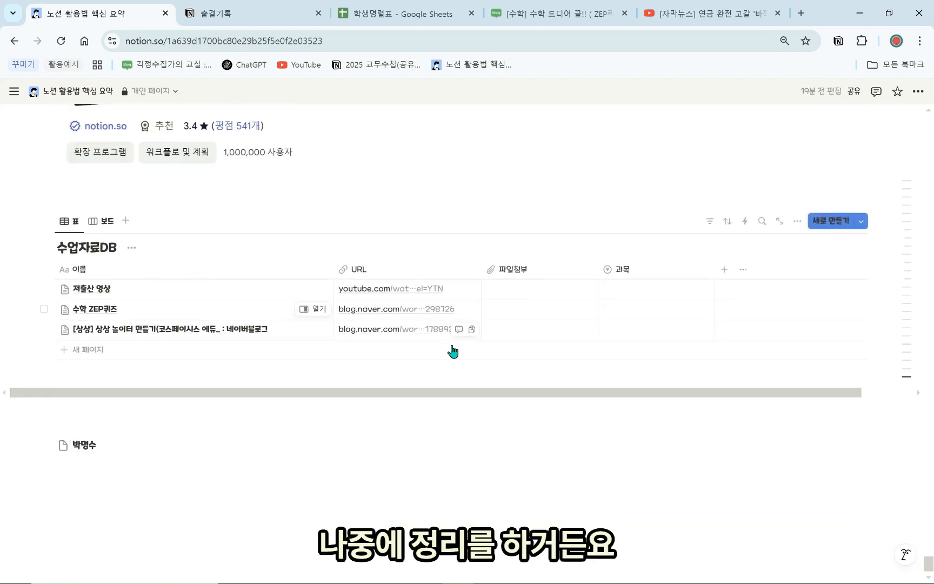
Delete the stray page block under 수업자료DB and scroll back through the summary page
key("Delete")
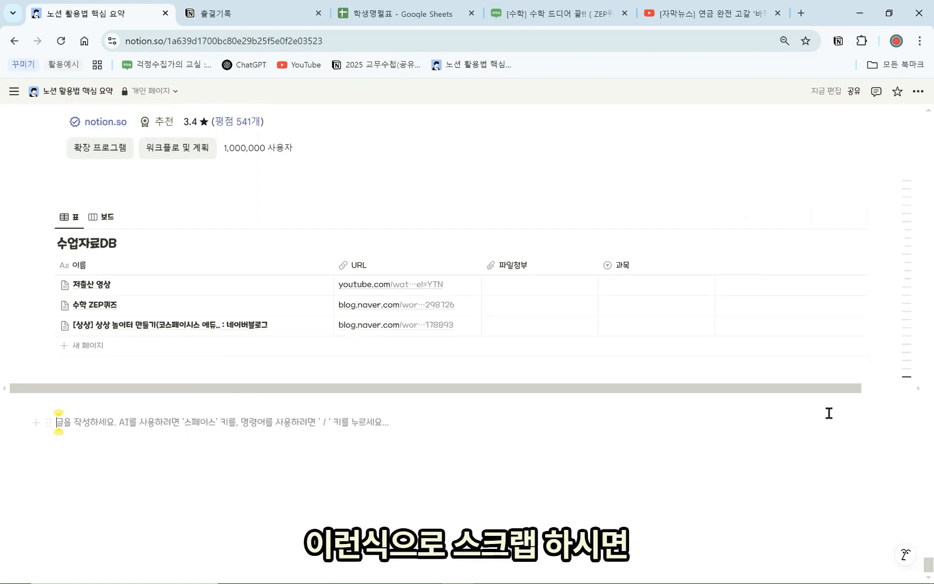
mouse_move(905, 384)
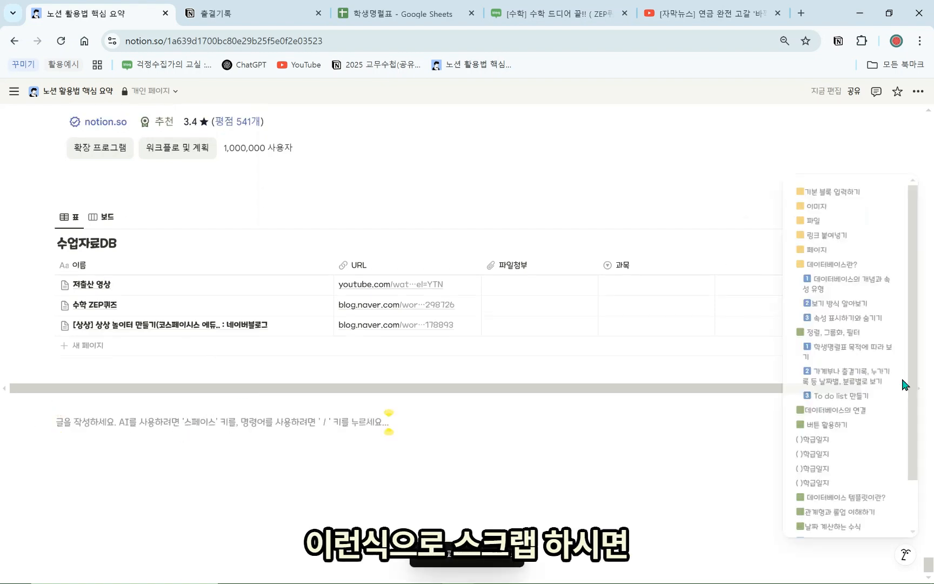
scroll(877, 487, "down", 1)
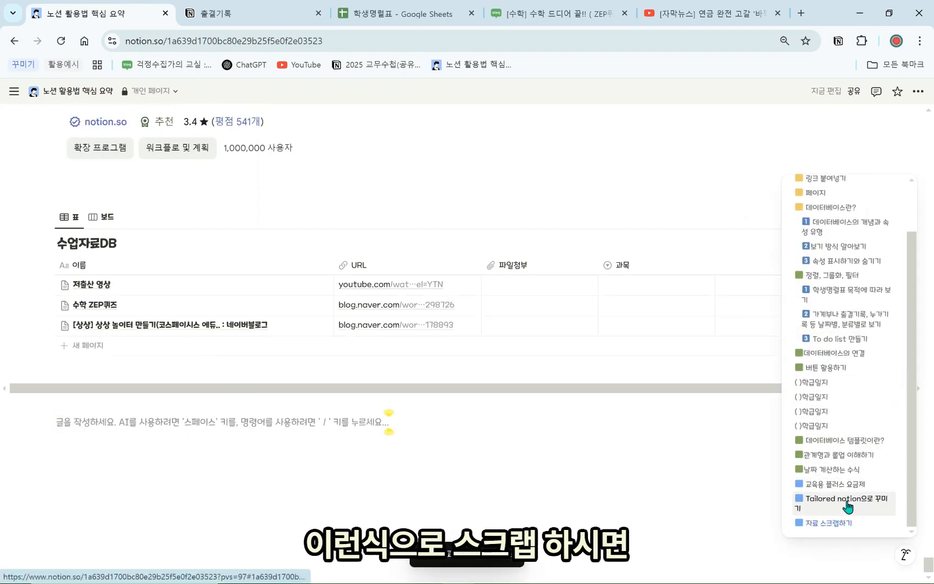
scroll(753, 474, "up", 3)
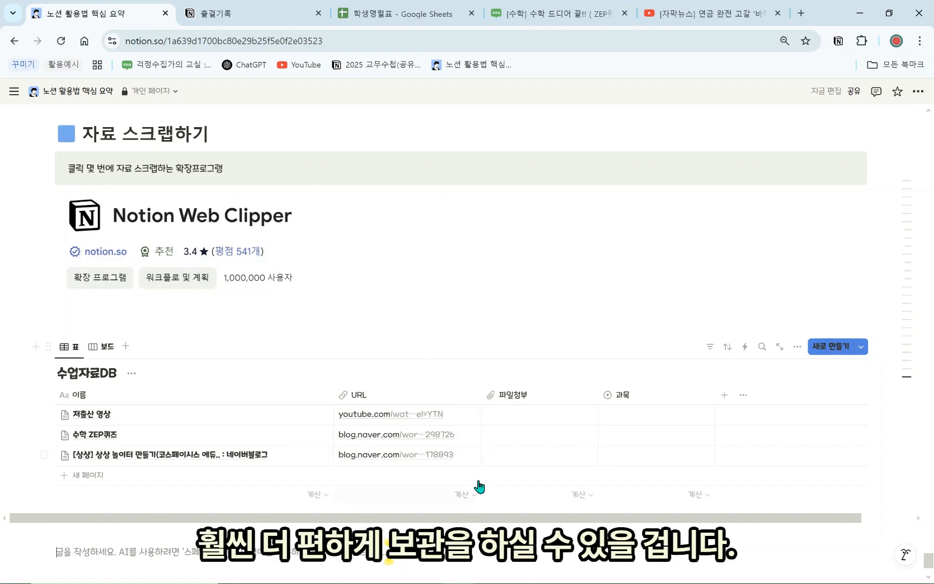
scroll(481, 492, "down", 2)
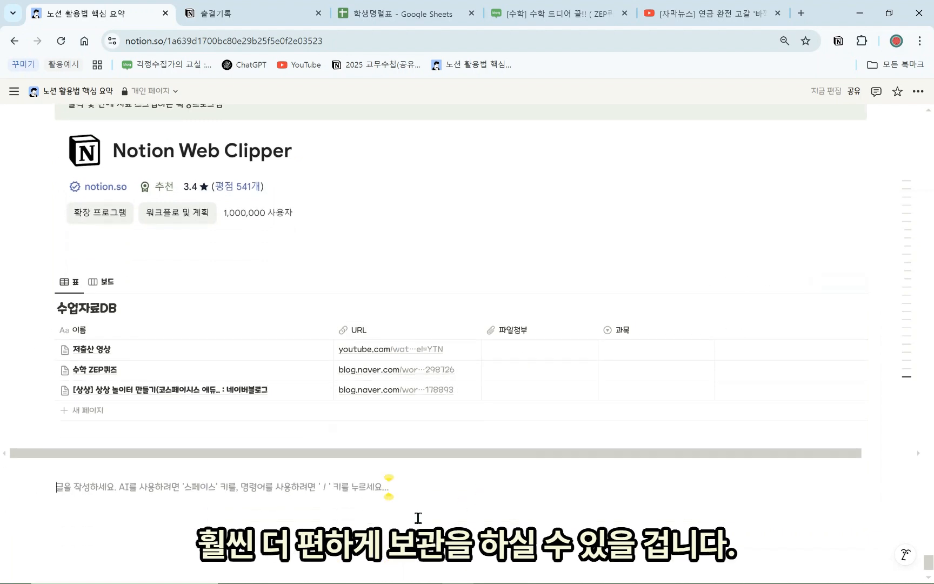
scroll(379, 501, "up", 15)
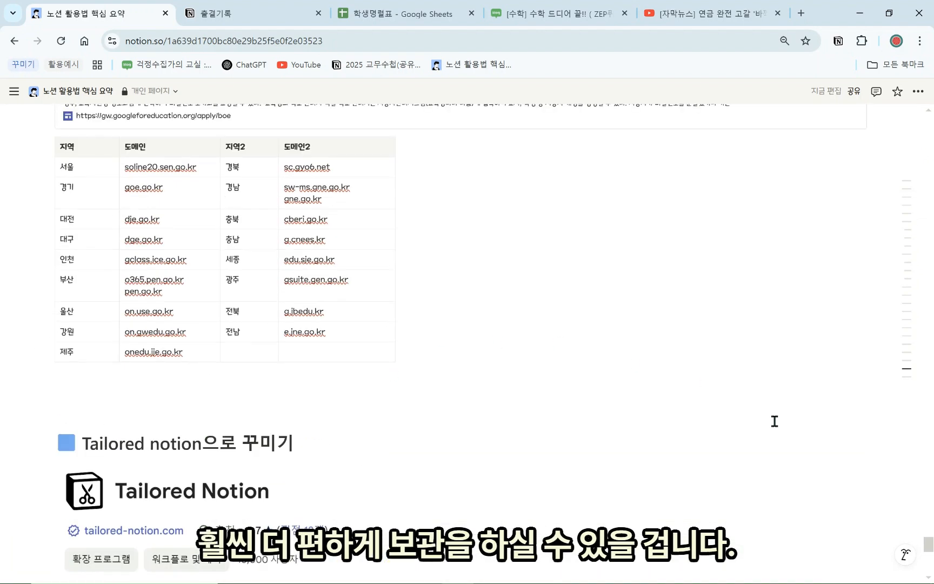